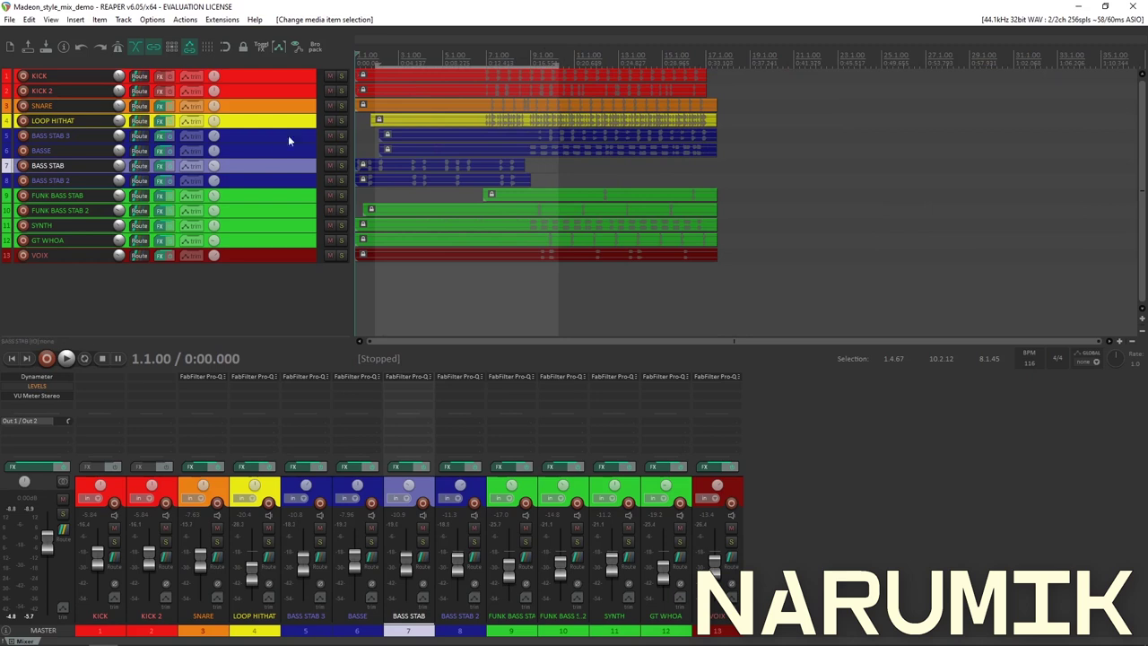
click(285, 149)
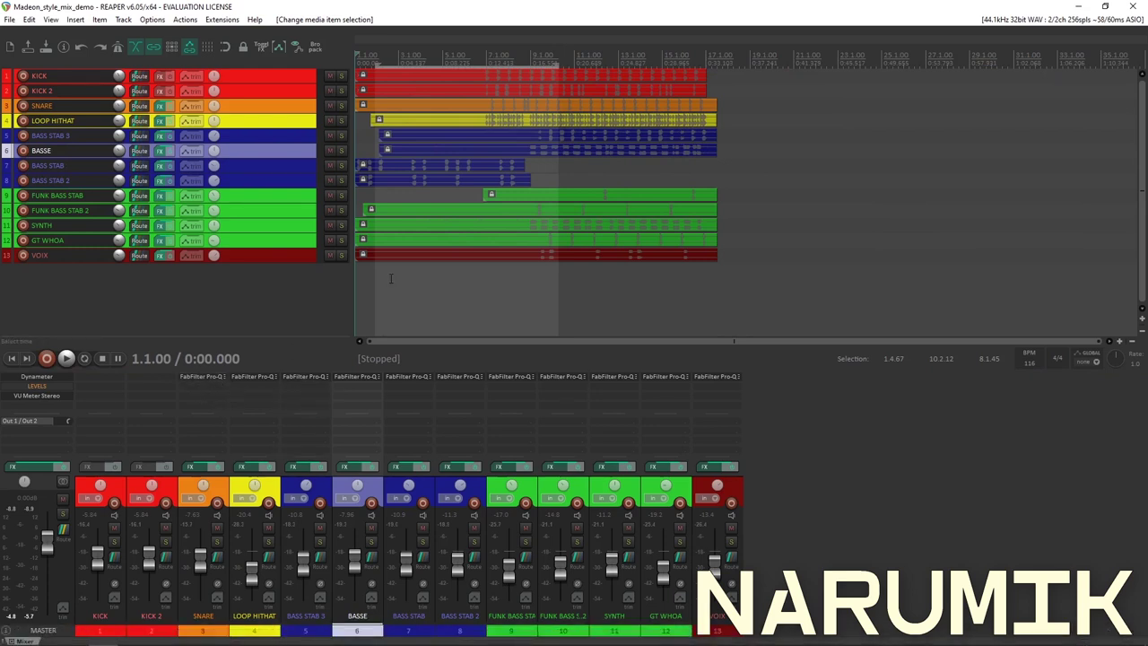
scroll(390, 278, up, 4)
scroll(390, 278, down, 4)
scroll(408, 270, up, 1)
scroll(408, 270, down, 4)
scroll(408, 269, up, 6)
scroll(408, 270, down, 4)
scroll(408, 270, up, 2)
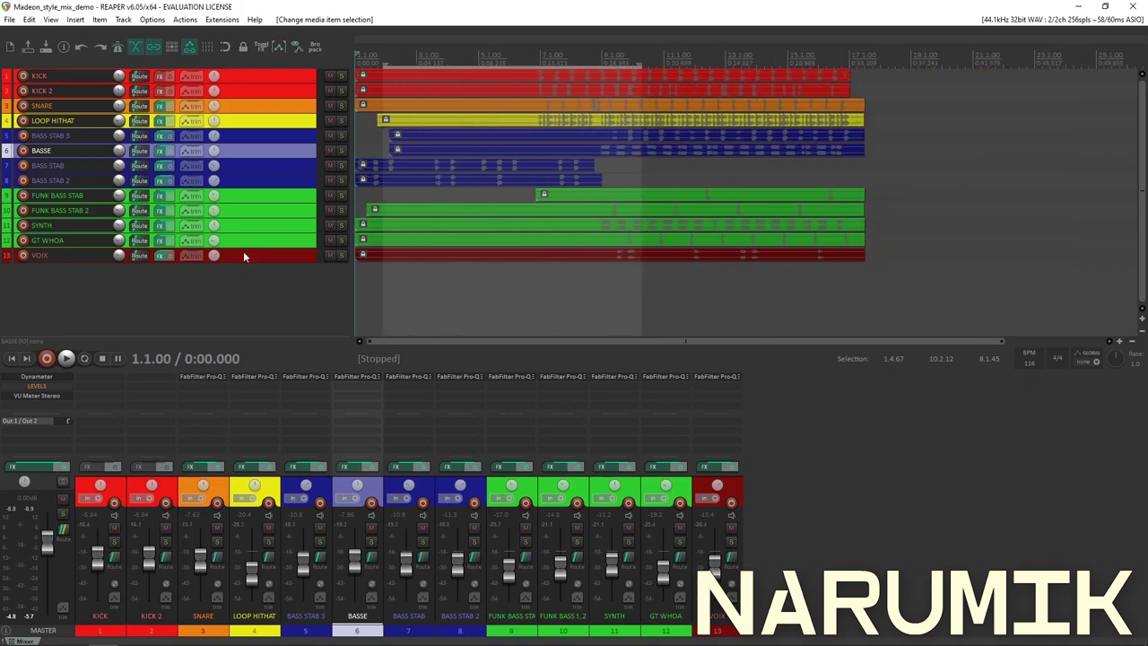
click(264, 90)
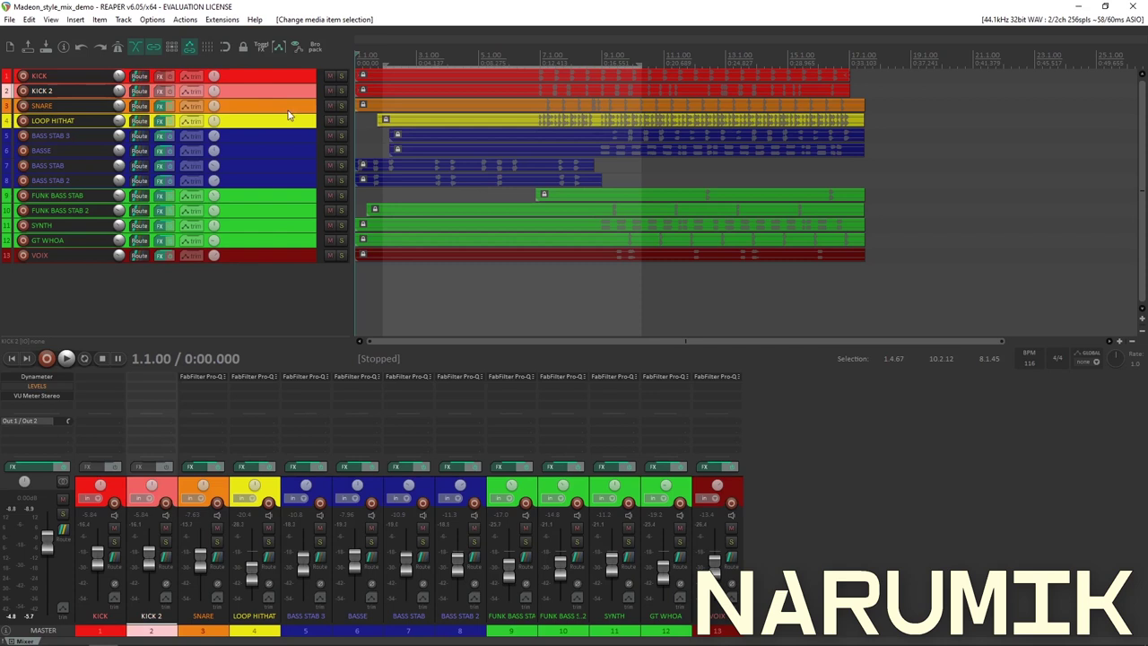
Open the SNARE track's FabFilter Pro-Q 3, examine its low-cut band, and close the effects window
click(253, 106)
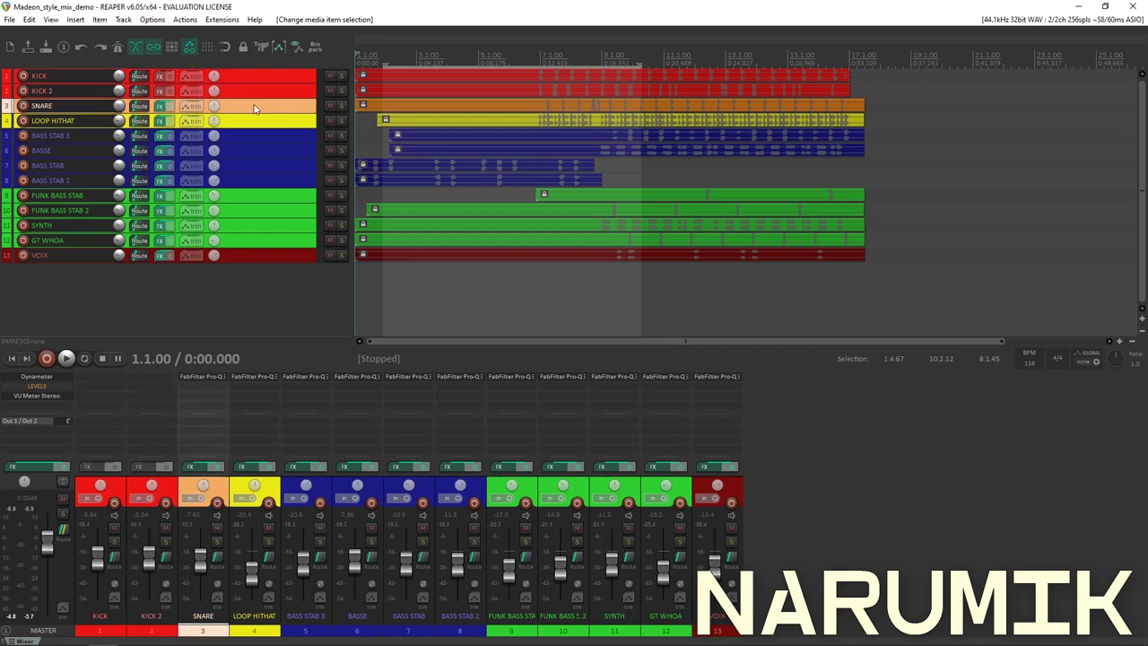
click(160, 106)
drag(625, 258, 468, 163)
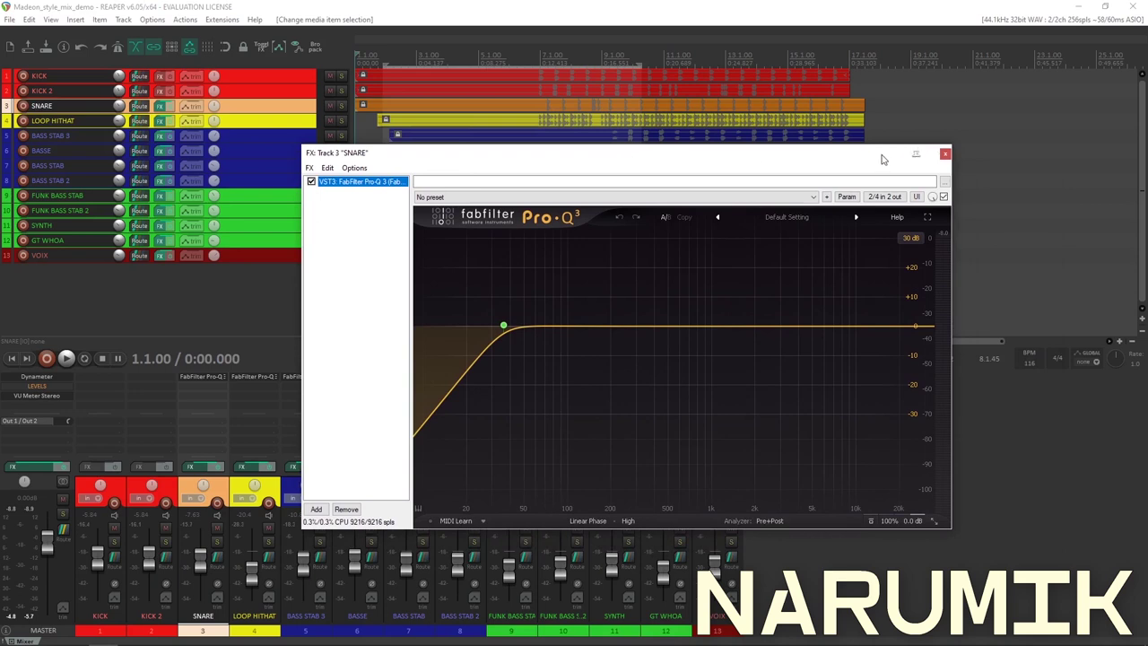
drag(886, 159, 872, 162)
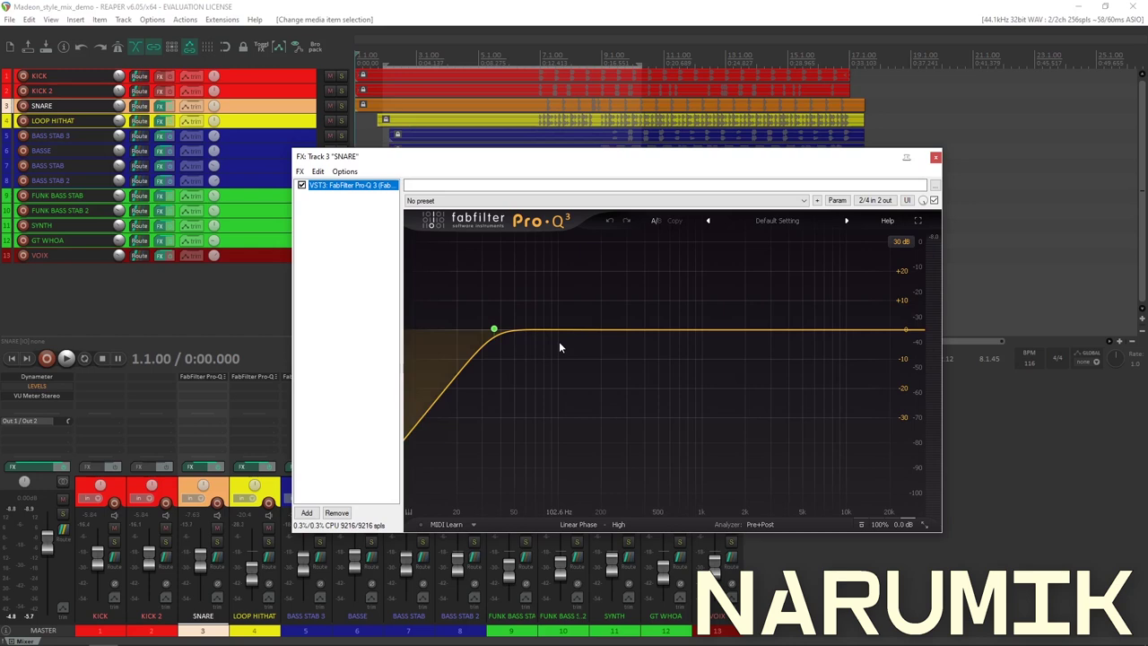
mouse_move(494, 332)
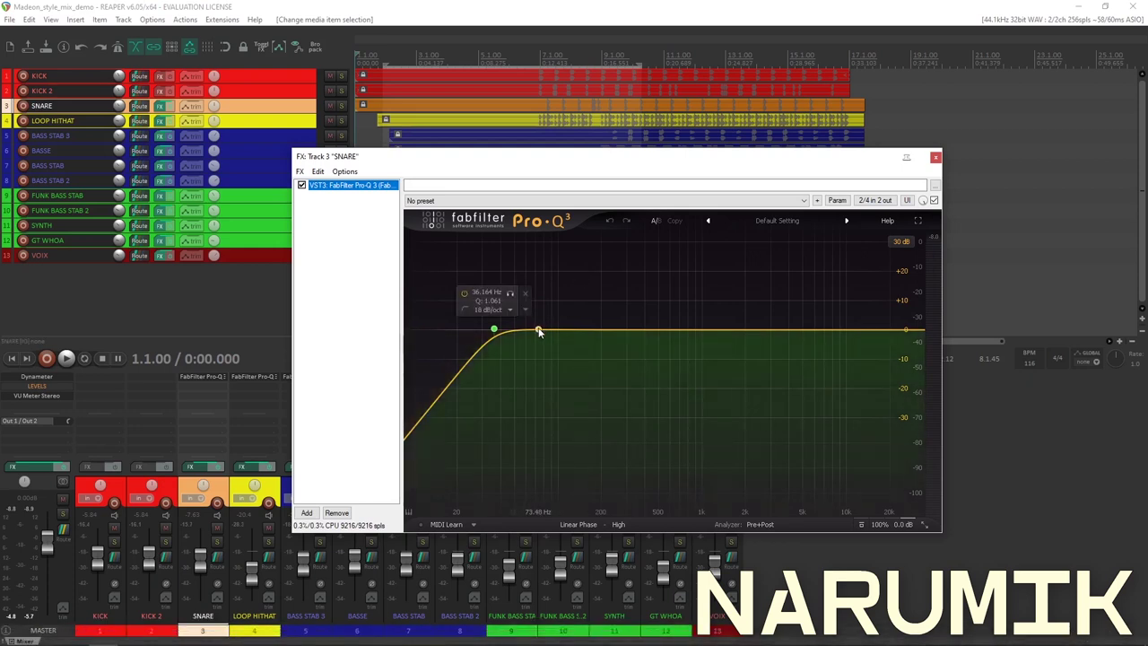
drag(468, 164, 505, 184)
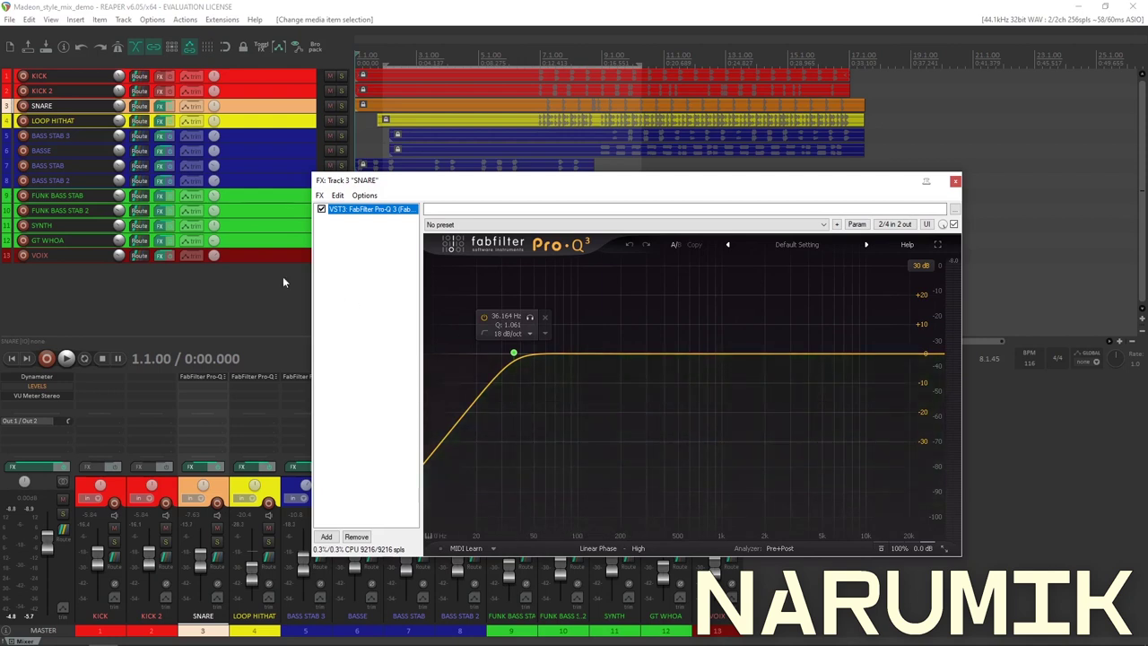
scroll(465, 81, up, 6)
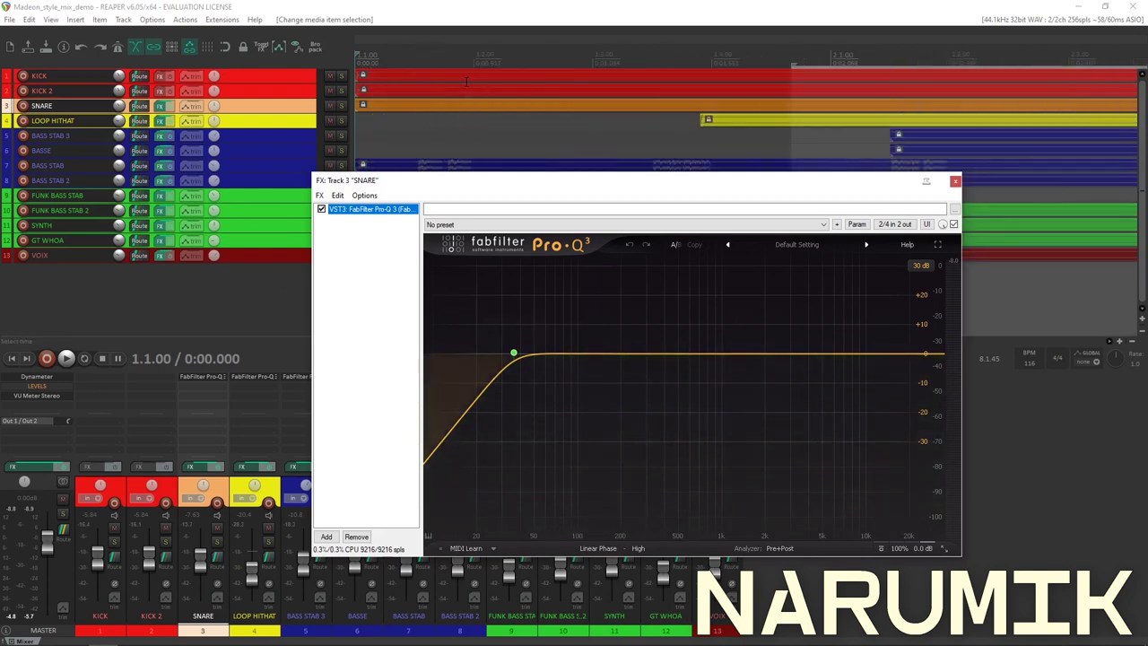
scroll(465, 81, down, 6)
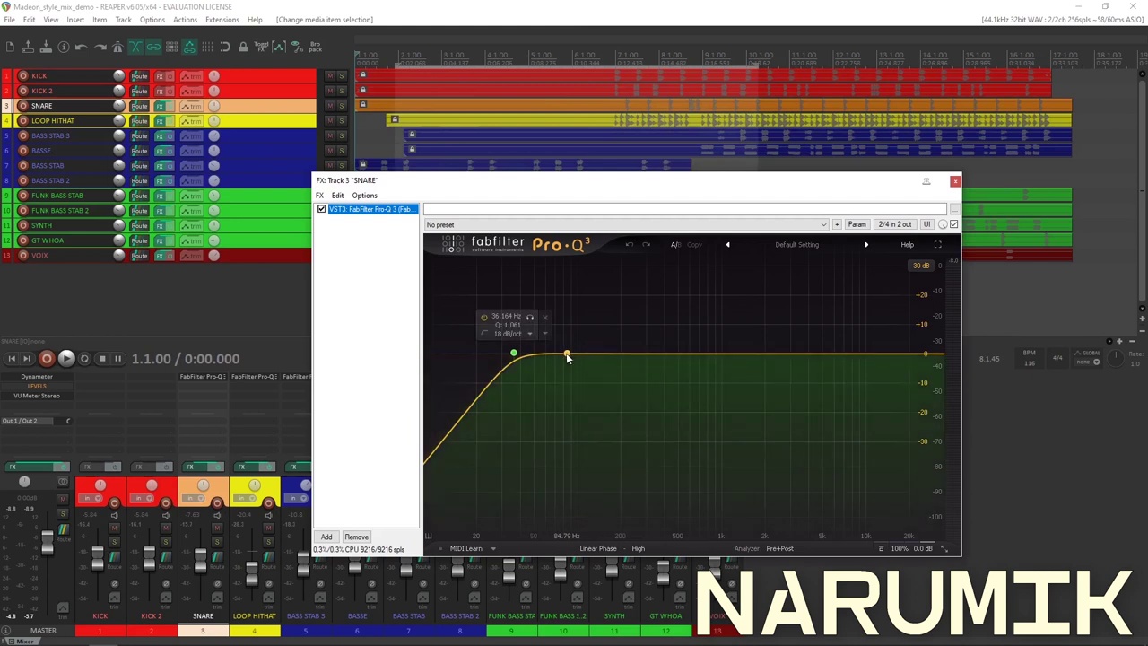
click(955, 181)
Enlarge the SNARE and KICK tracks vertically, making KICK the tallest
scroll(555, 97, down, 2)
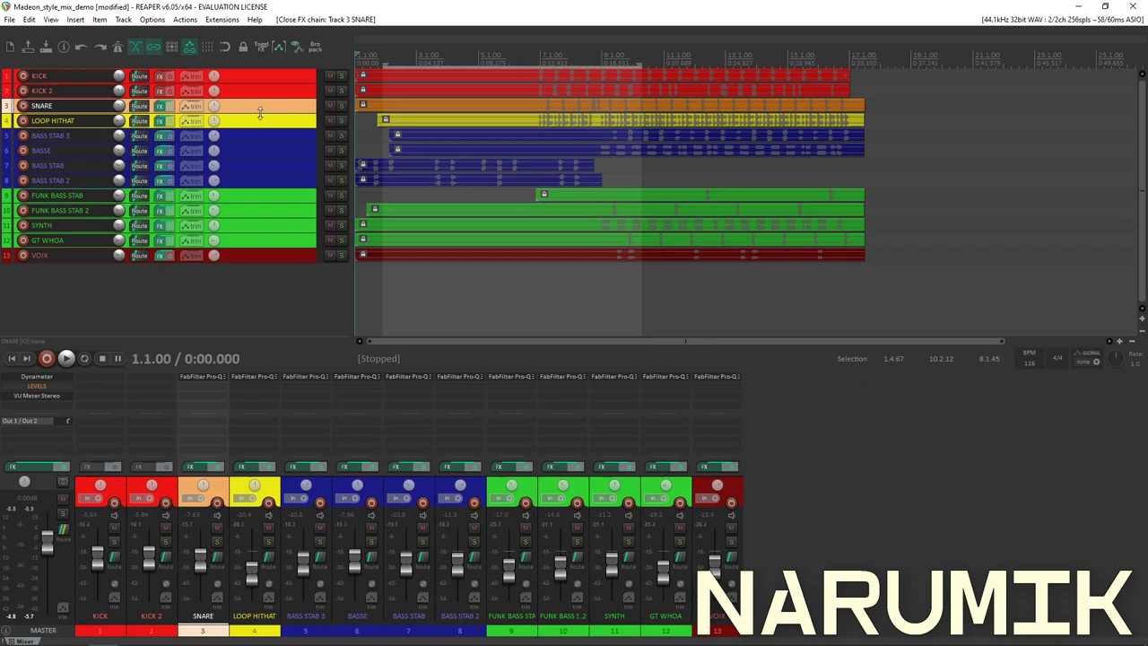
drag(260, 113, 260, 127)
click(276, 80)
drag(286, 83, 286, 152)
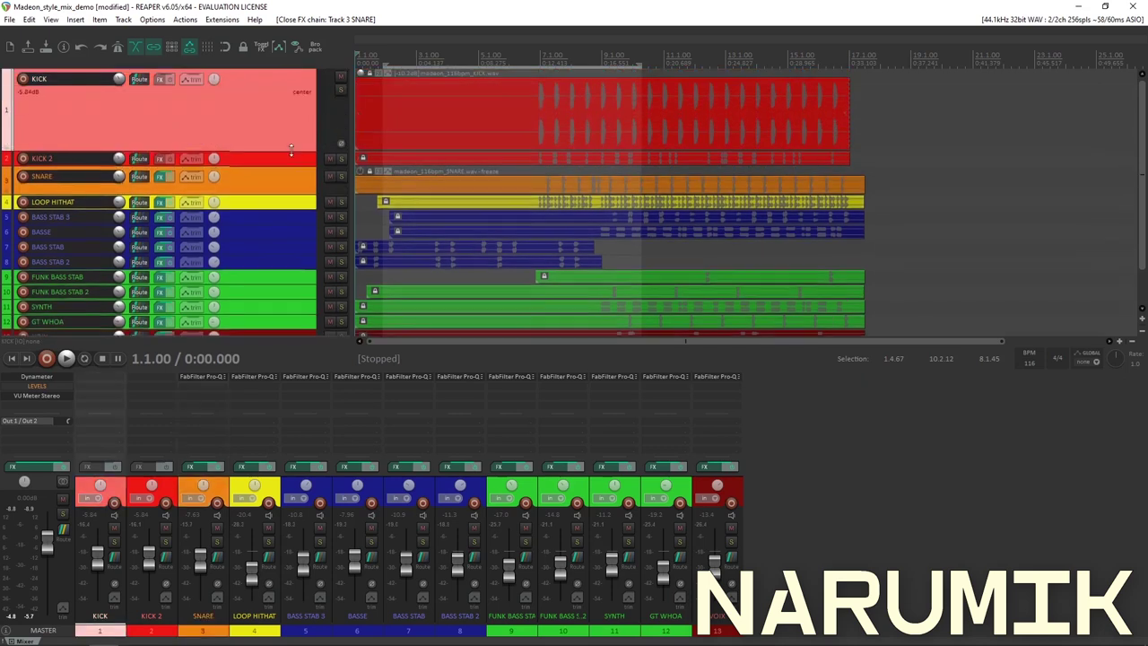
Place the edit cursor just before bar 7 and make a time selection from 6.4.87 to 10.1.72
scroll(584, 108, up, 2)
click(631, 61)
scroll(631, 61, up, 3)
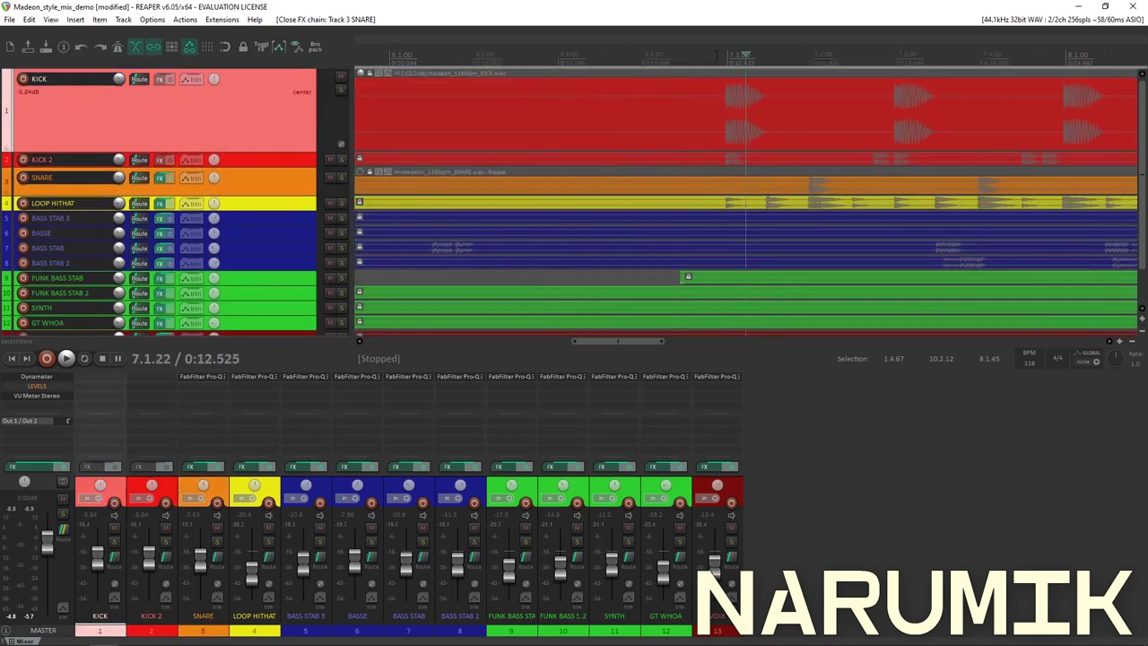
scroll(716, 55, down, 2)
click(728, 59)
scroll(734, 59, down, 3)
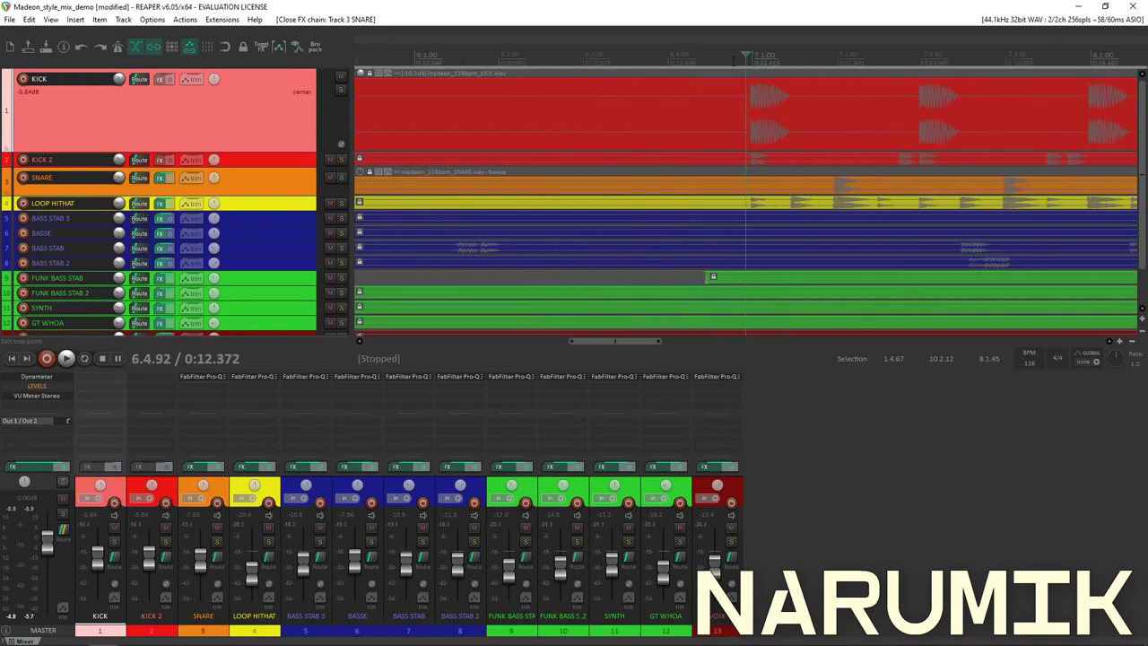
scroll(735, 63, down, 3)
drag(722, 61, 916, 63)
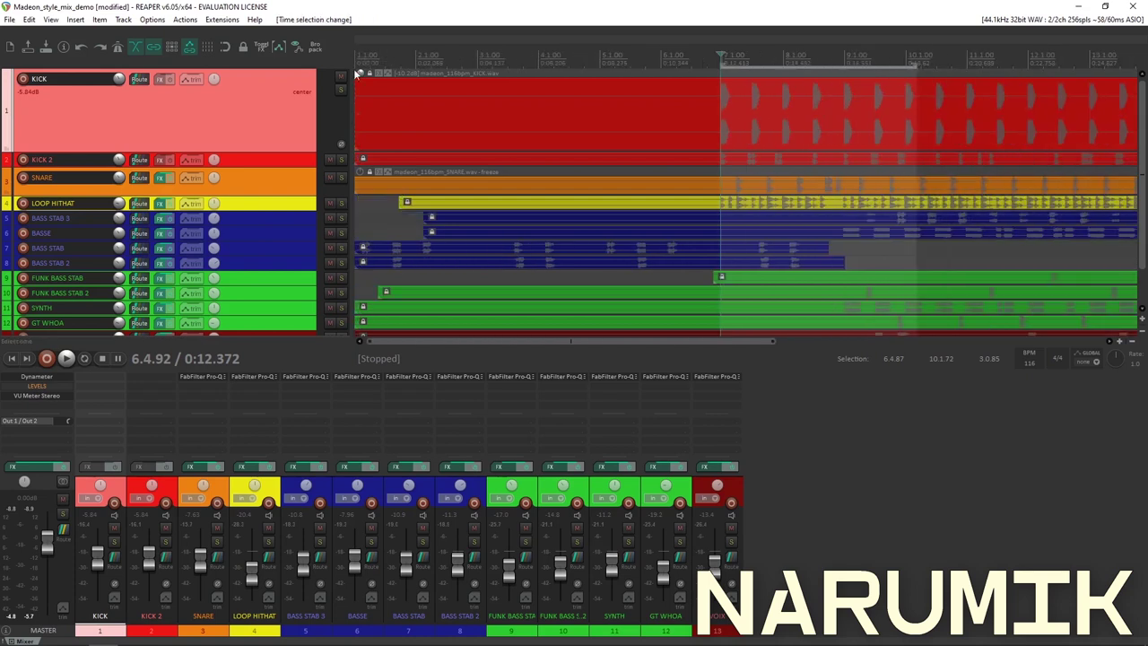
Add FabFilter Pro-Q 3 to the KICK track's empty effects chain
scroll(387, 105, up, 5)
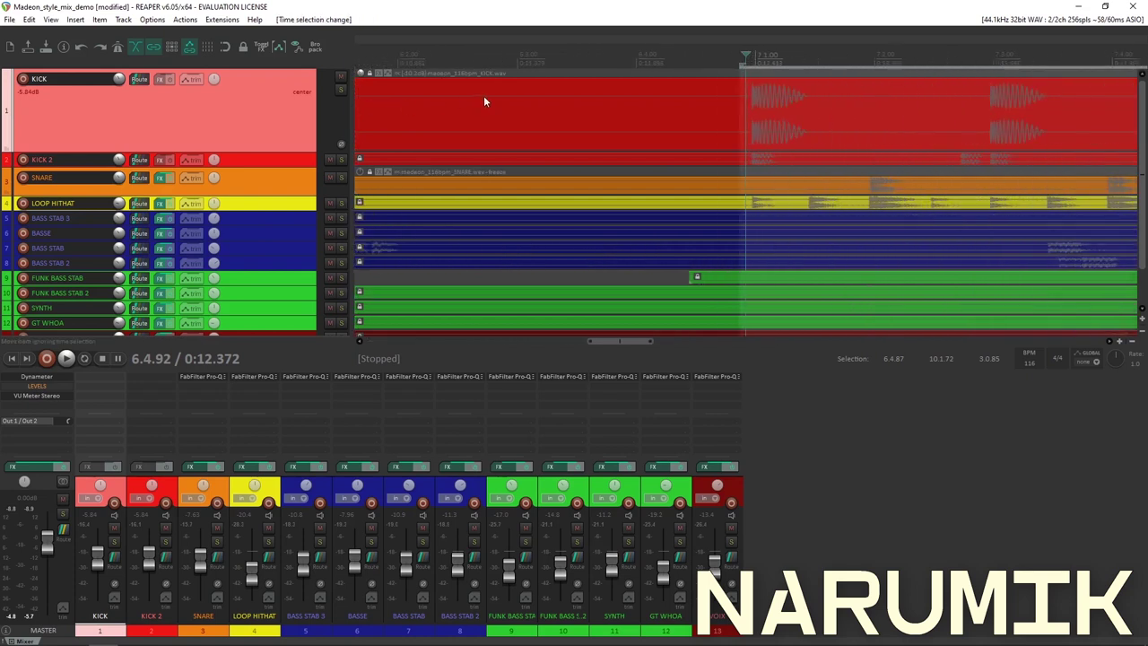
scroll(465, 101, down, 3)
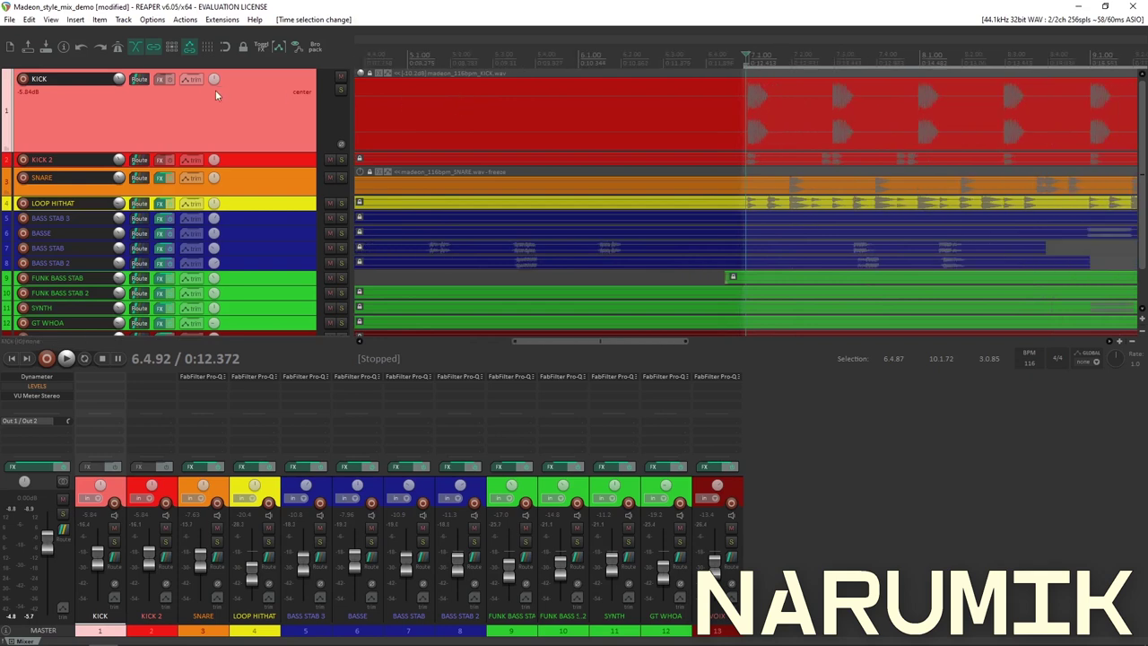
click(160, 79)
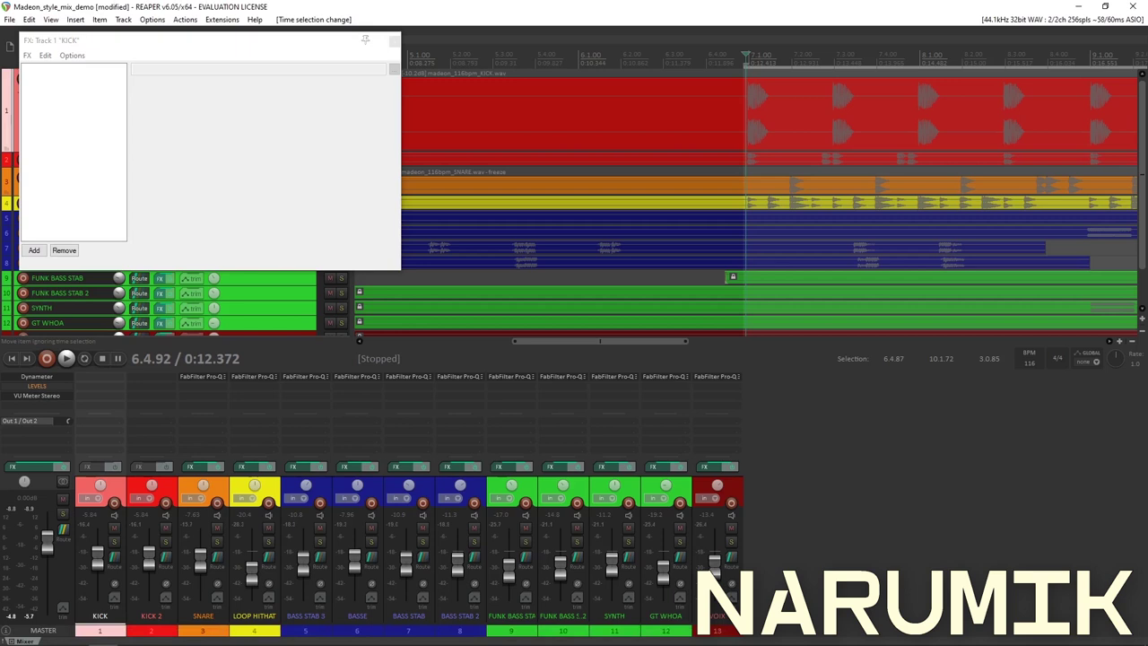
drag(870, 60, 613, 49)
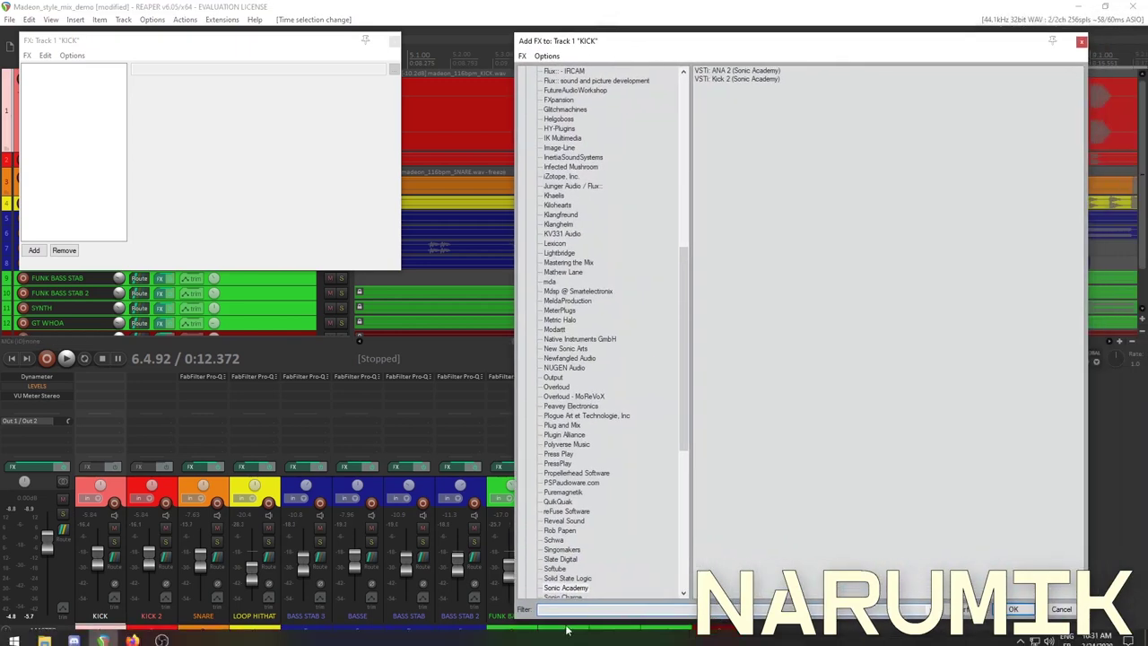
scroll(615, 356, up, 10)
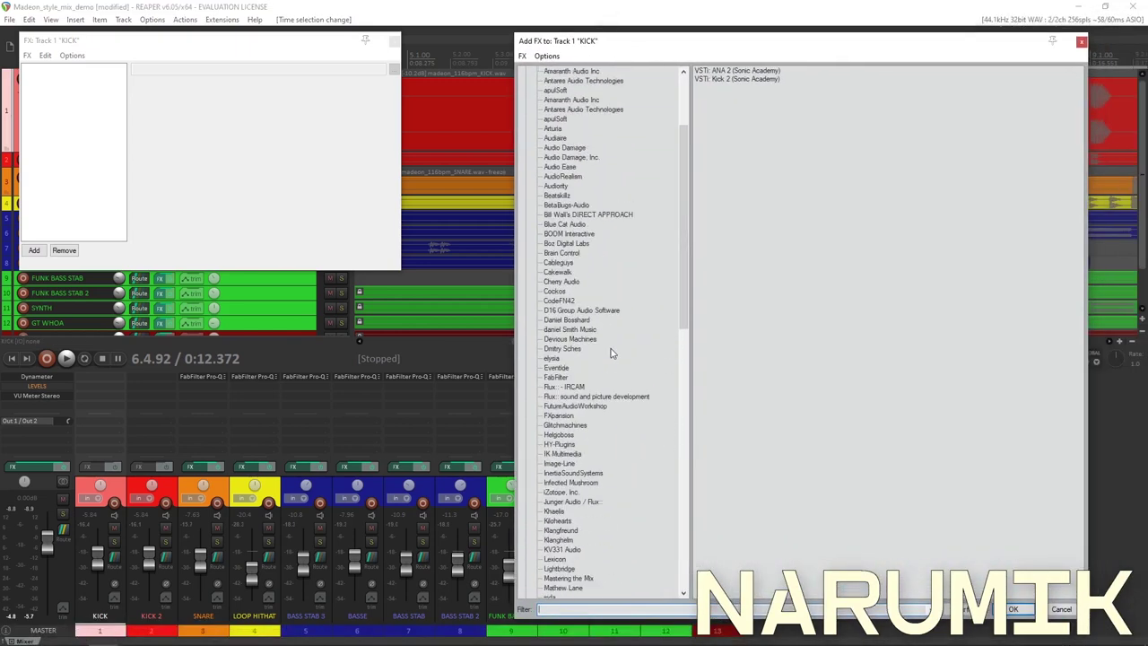
click(563, 377)
click(556, 405)
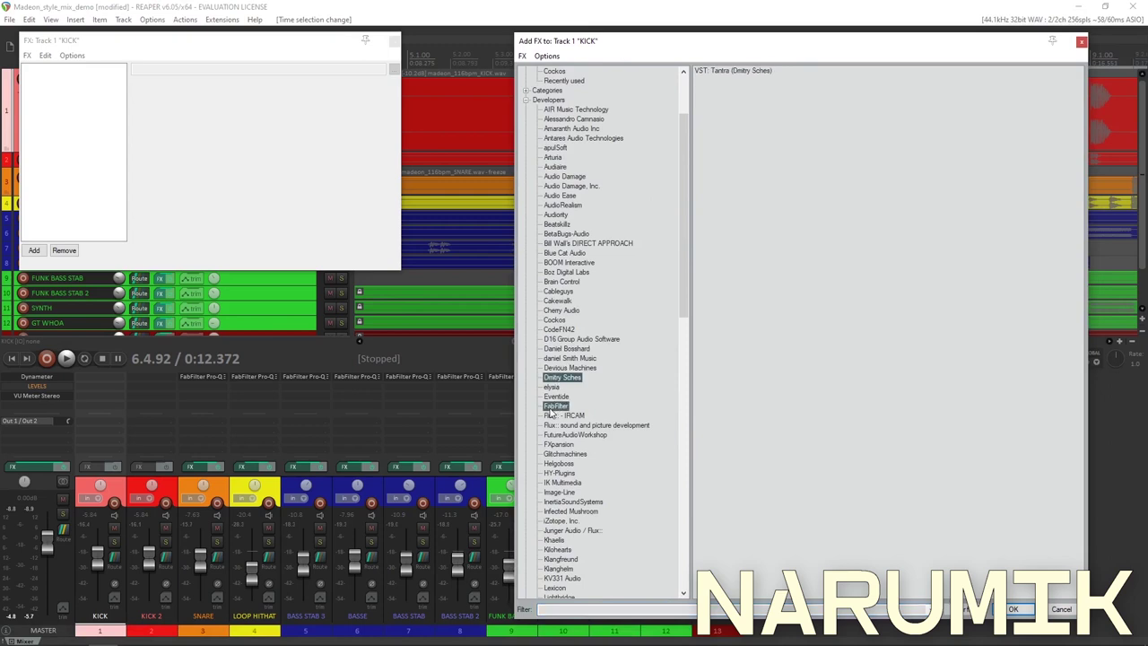
double_click(780, 128)
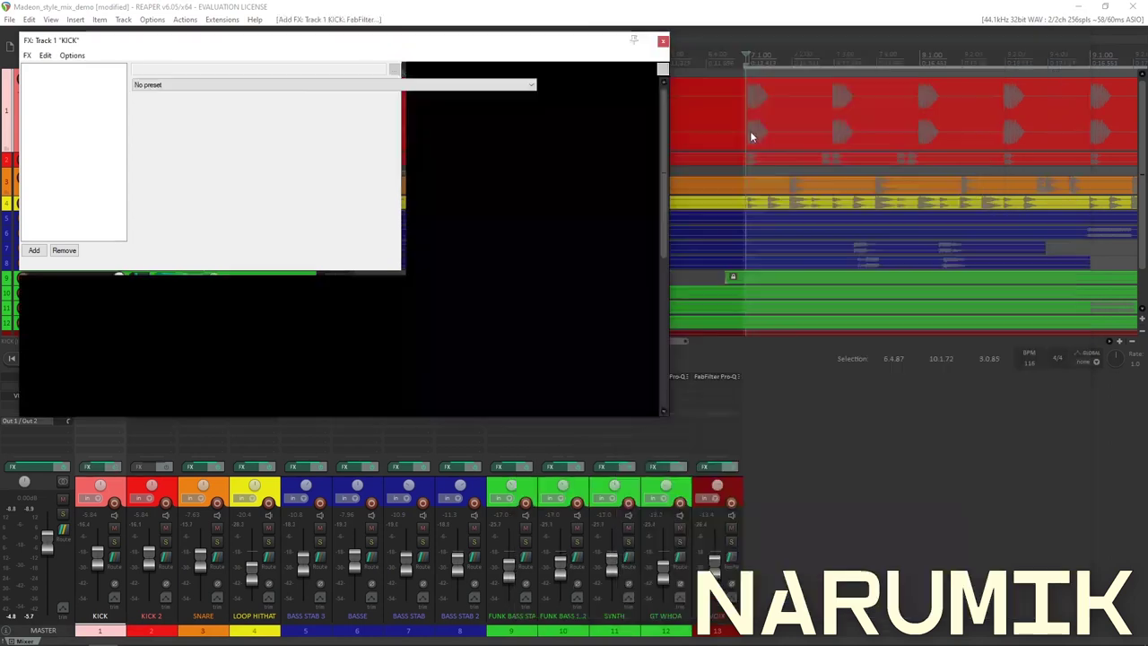
drag(400, 48, 847, 90)
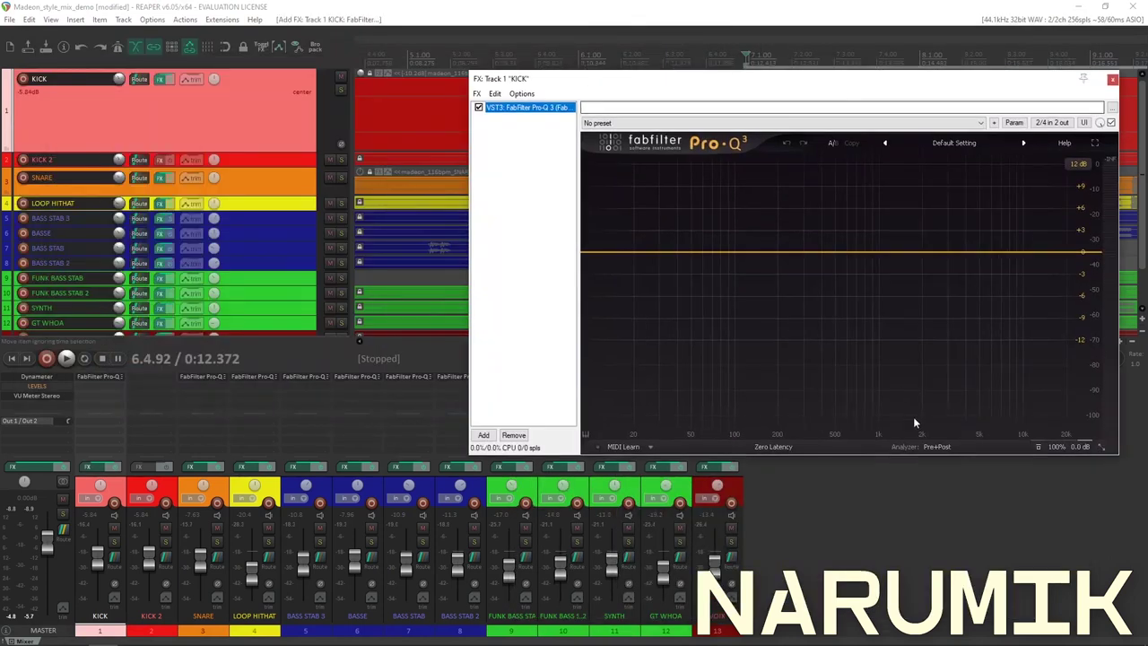
Set the kick equalizer's processing mode to Linear Phase with High quality and reposition its window
click(794, 447)
click(796, 487)
click(800, 446)
click(807, 485)
drag(735, 79, 465, 145)
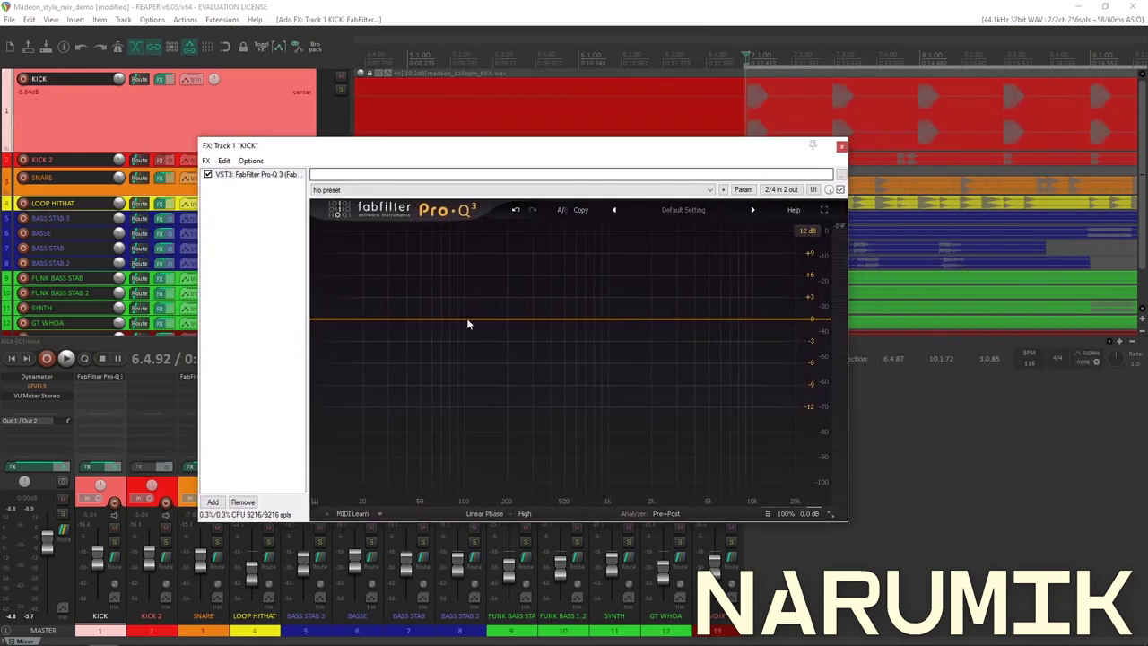
Add a bell band at about 147 Hz with about +6.6 dB gain and narrow its Q to about 6.07
drag(447, 322, 487, 269)
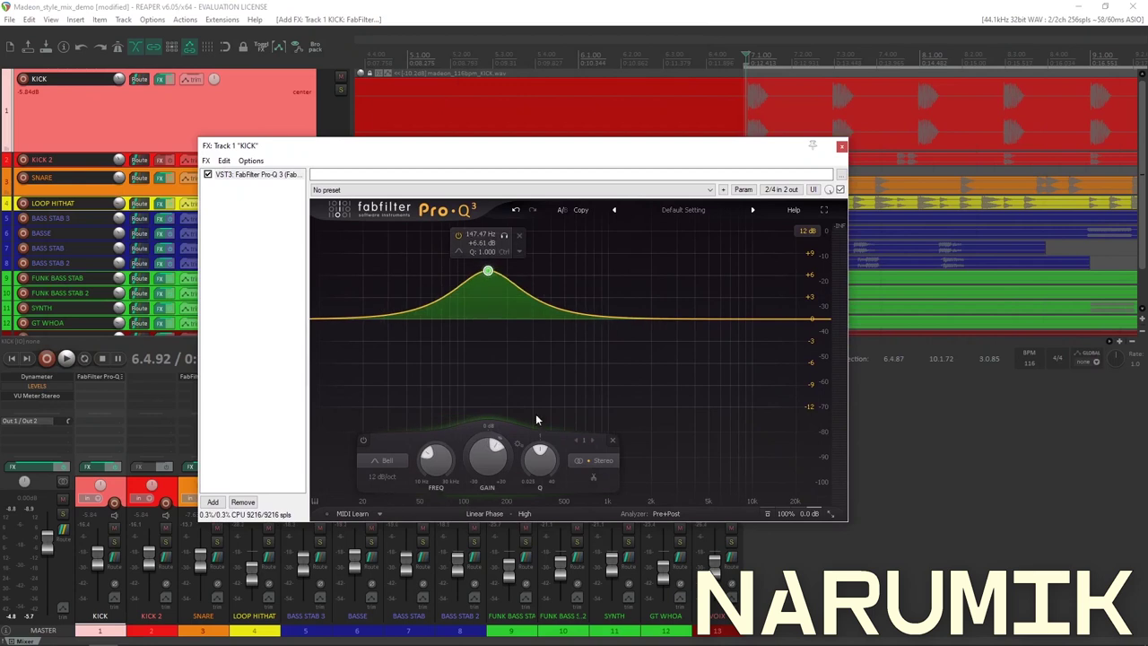
drag(537, 474, 550, 447)
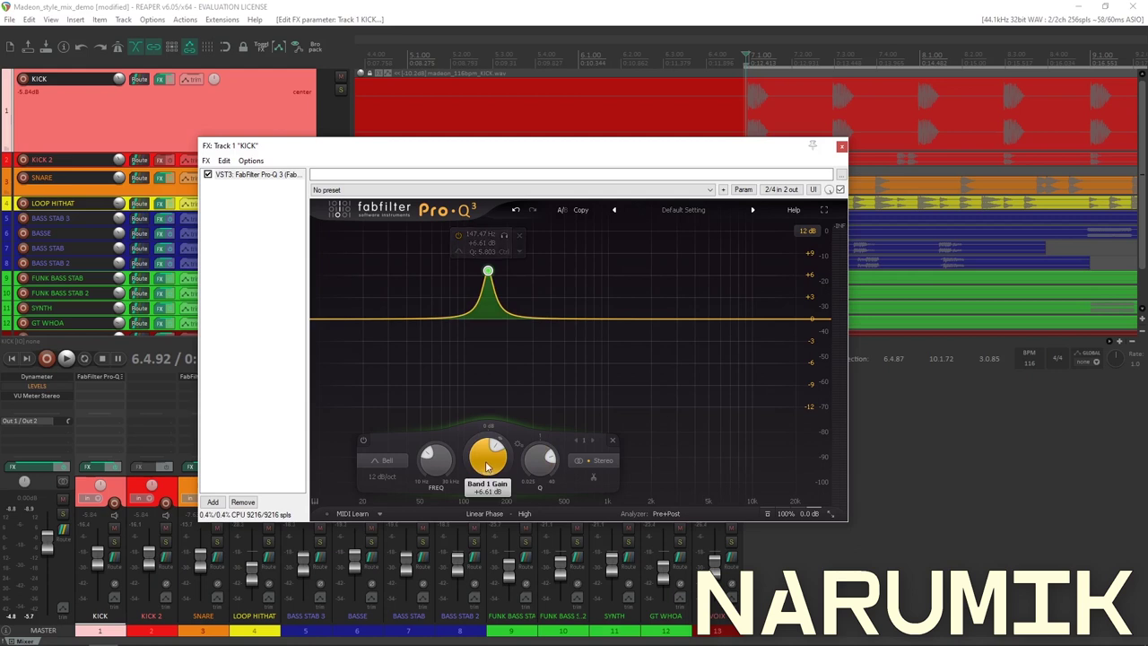
drag(538, 460, 517, 509)
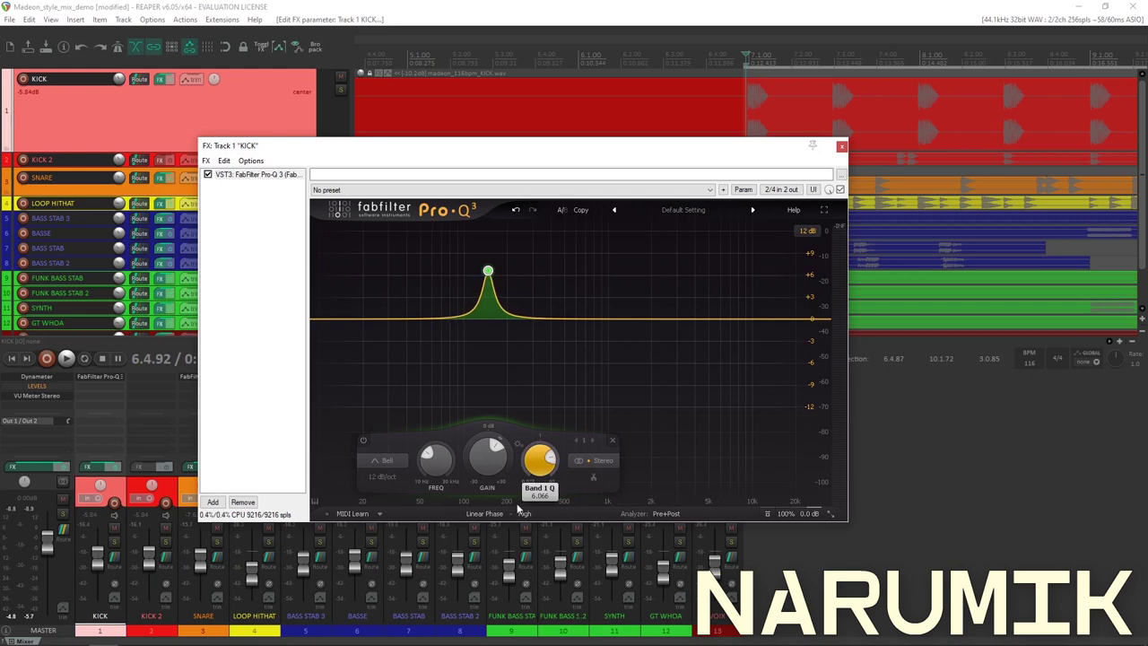
Raise the kick bell band's gain to about +10.16 dB
drag(491, 465, 520, 446)
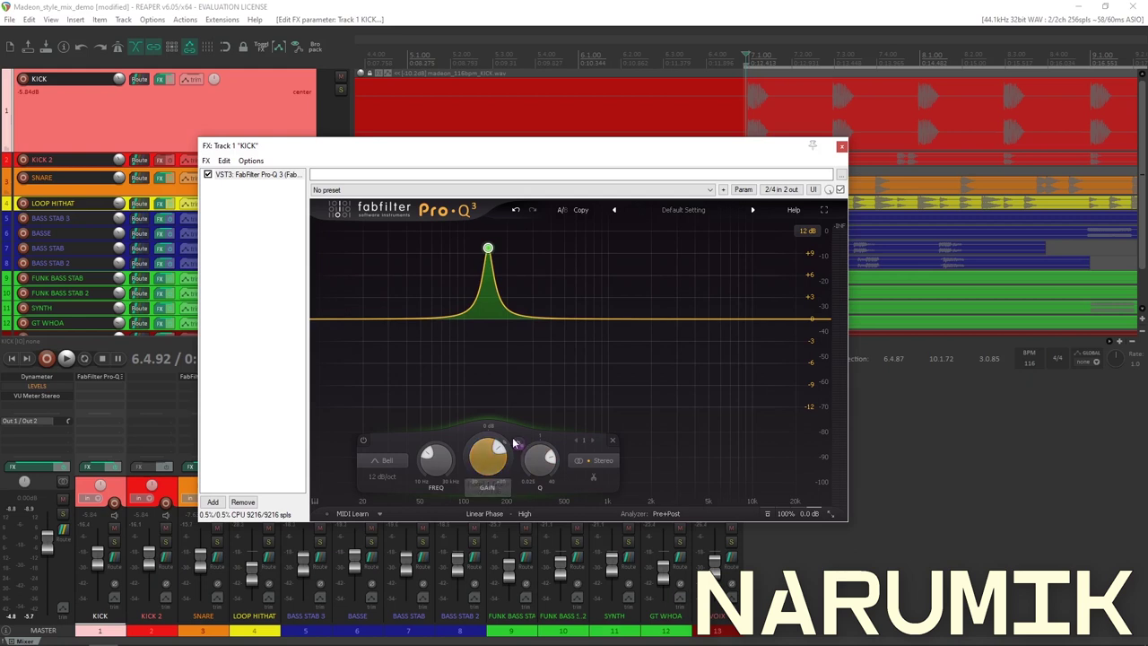
drag(518, 152, 486, 185)
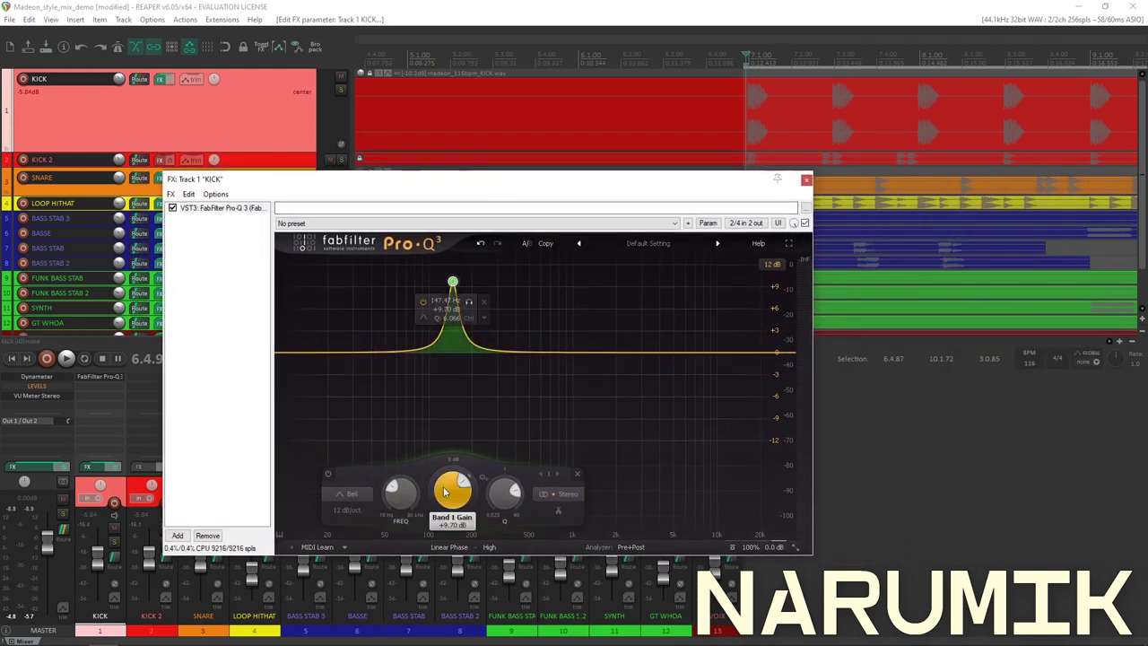
drag(448, 502, 463, 484)
scroll(463, 485, down, 4)
scroll(451, 505, down, 1)
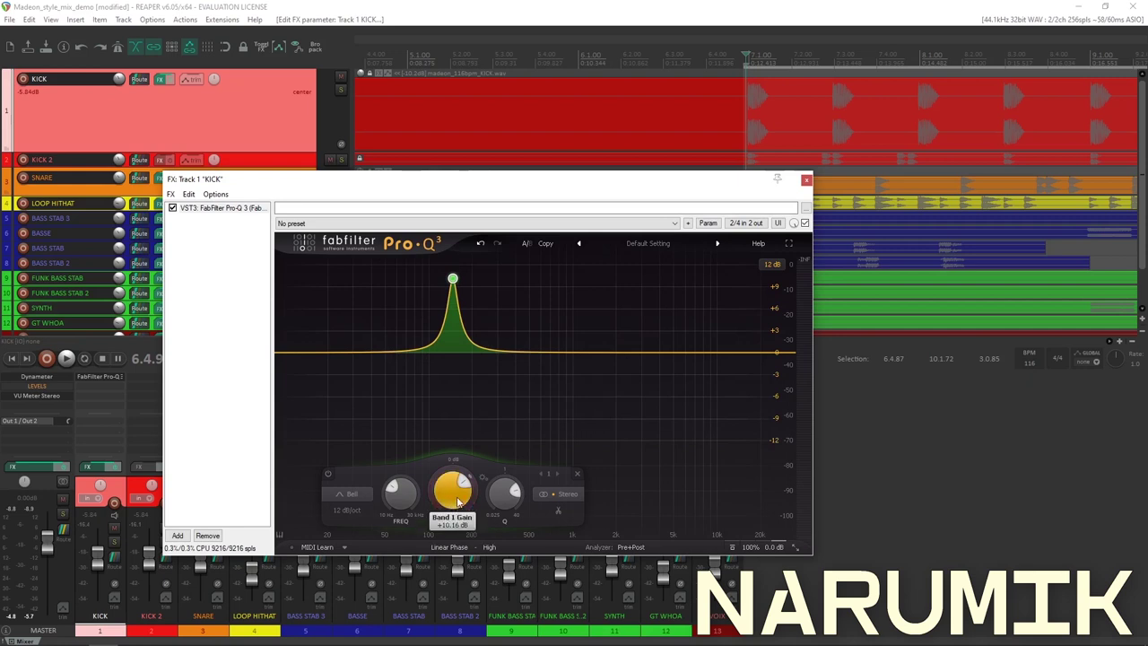
Sweep the narrow bell band's frequency across the spectrum and leave it at about 95 Hz
drag(415, 502, 415, 535)
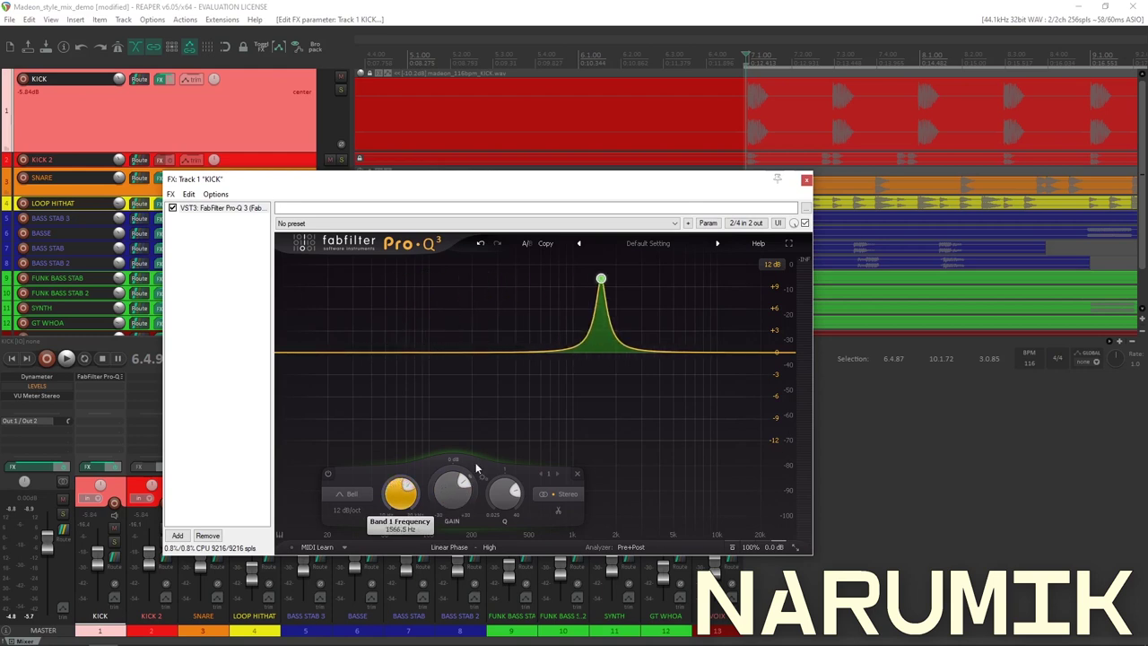
drag(455, 505, 432, 528)
drag(447, 485, 430, 505)
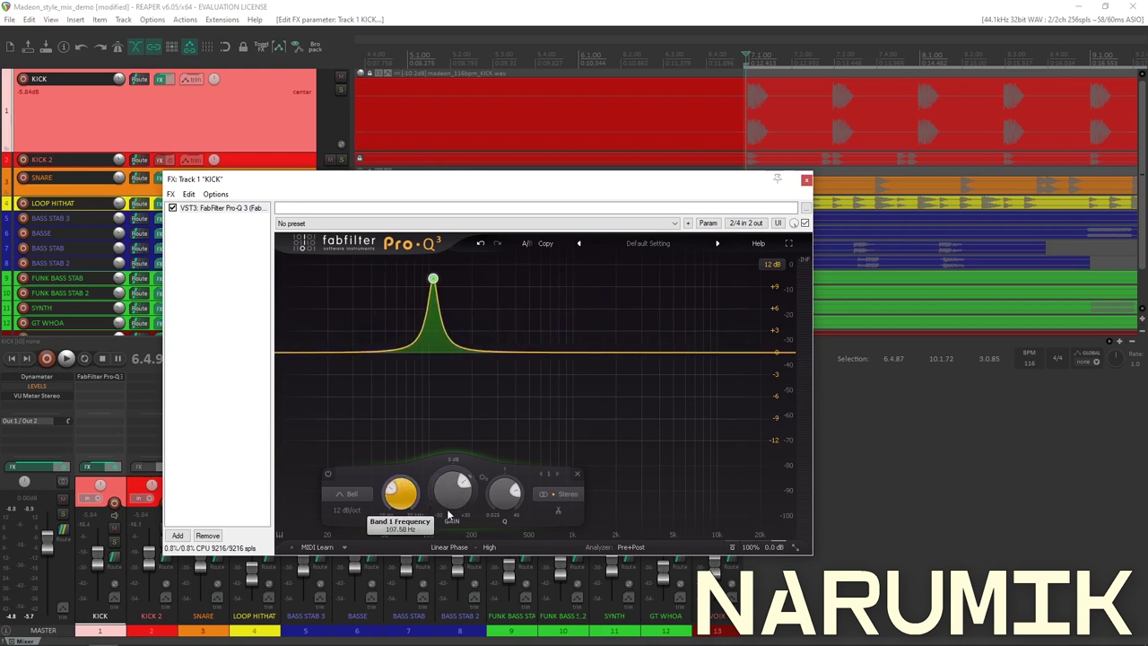
drag(490, 485, 564, 510)
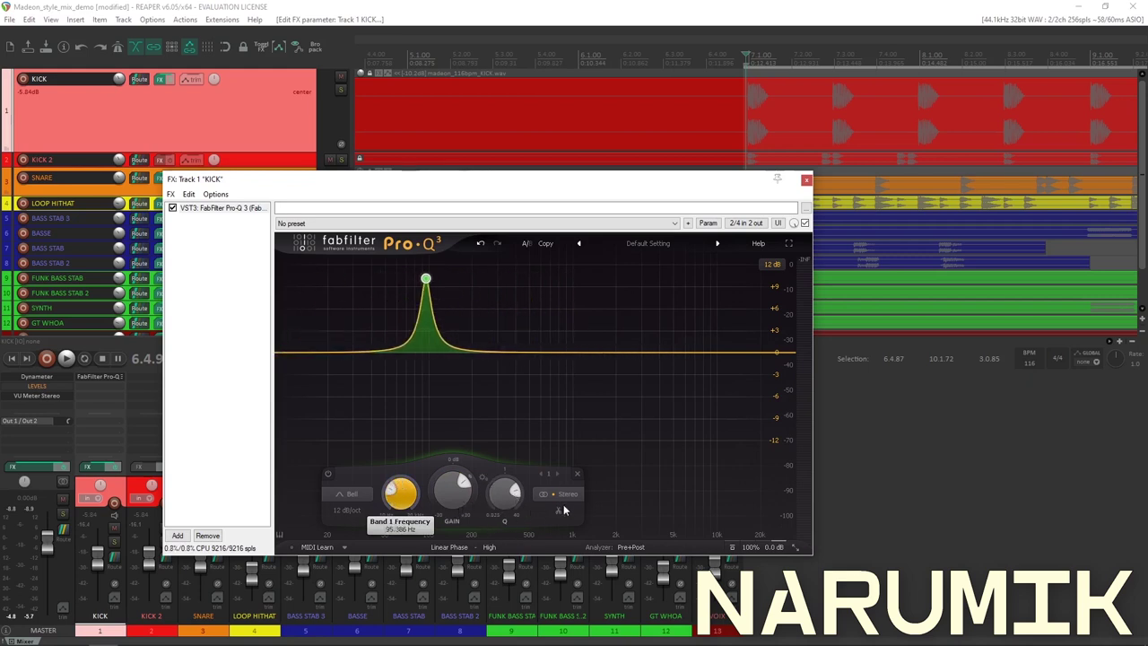
Save the project and move the KICK effects window clear of the upper tracks
click(660, 5)
key(ctrl+s)
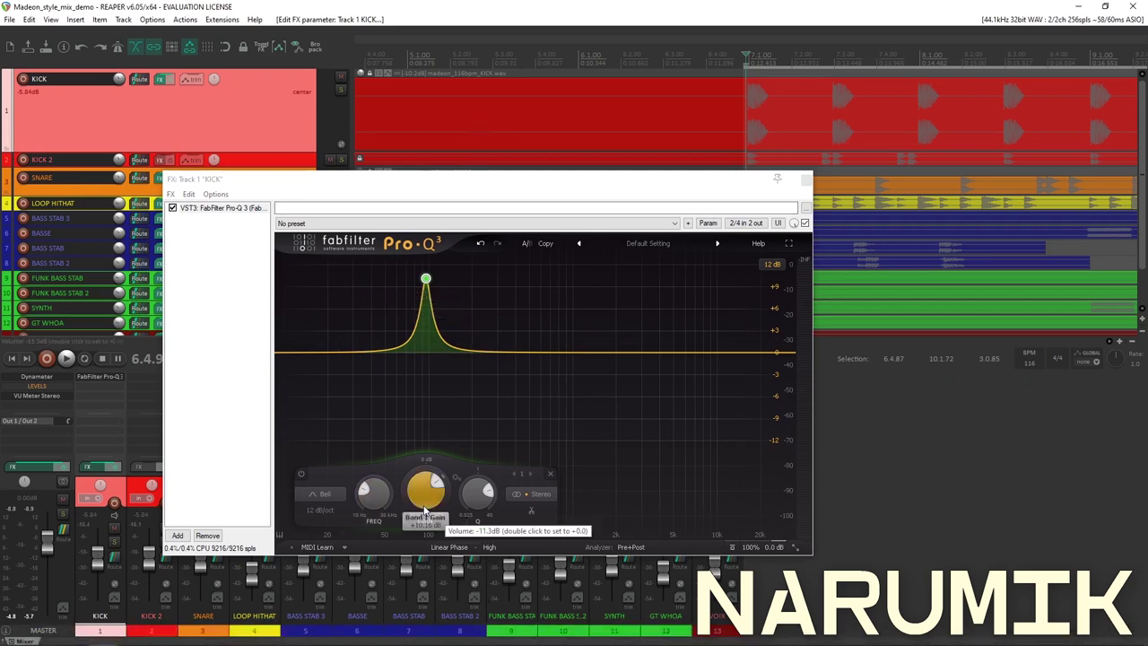
drag(483, 178, 545, 189)
scroll(602, 142, down, 3)
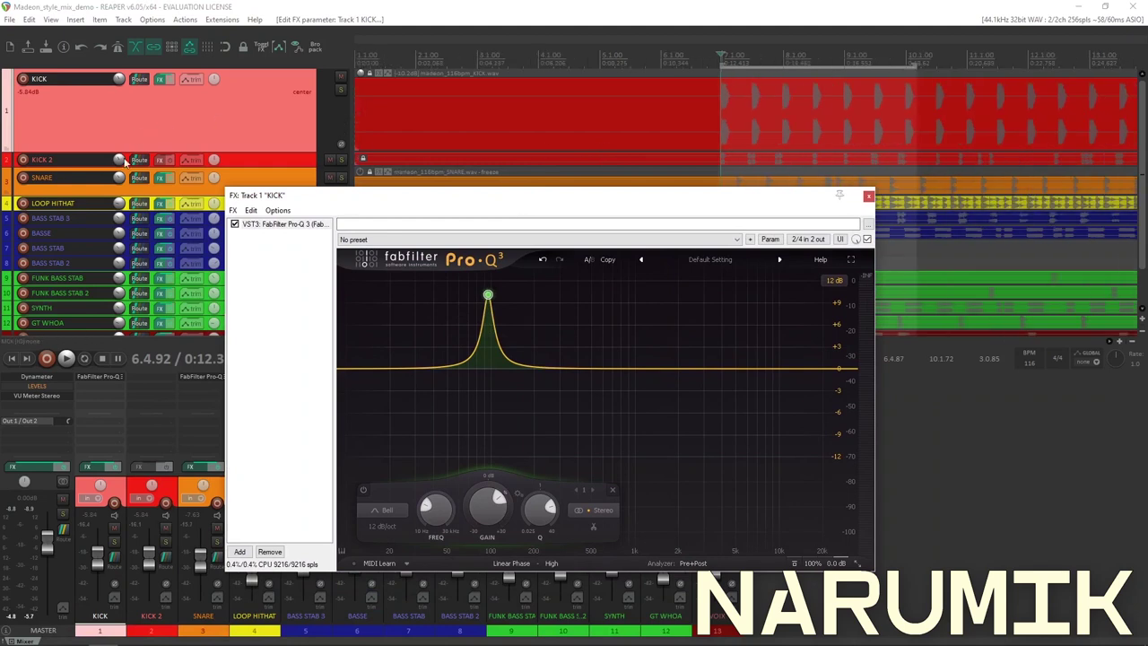
Toggle the LEVELS plug-in's bypass on the master track, view its meter window, and close it
shift+click(63, 384)
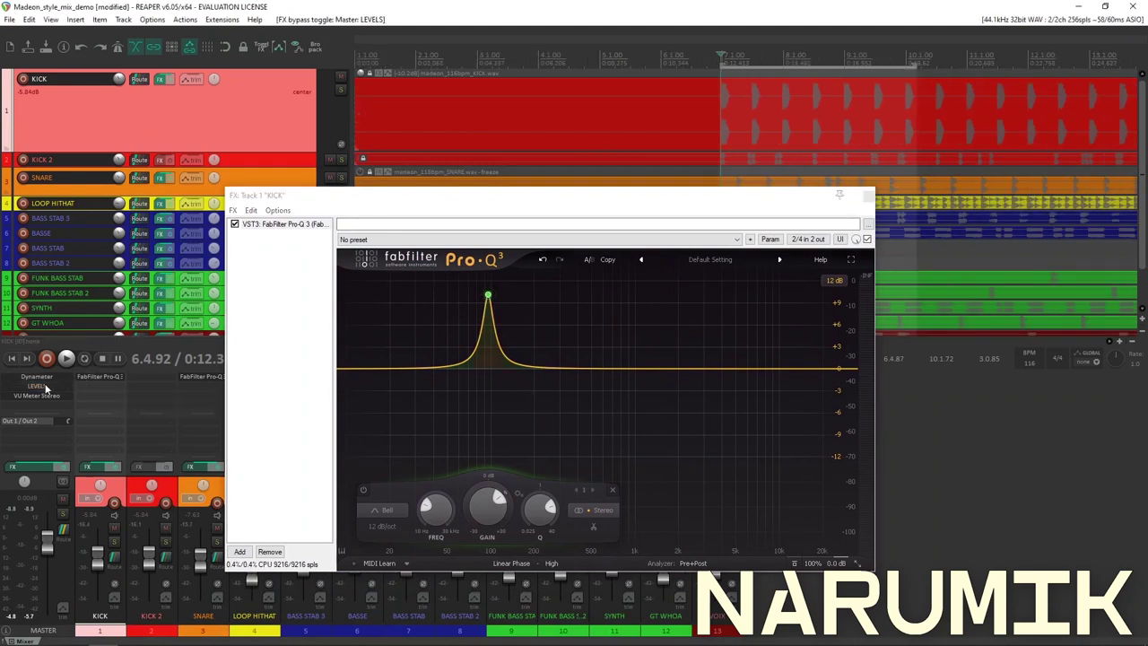
click(46, 386)
drag(291, 231, 264, 161)
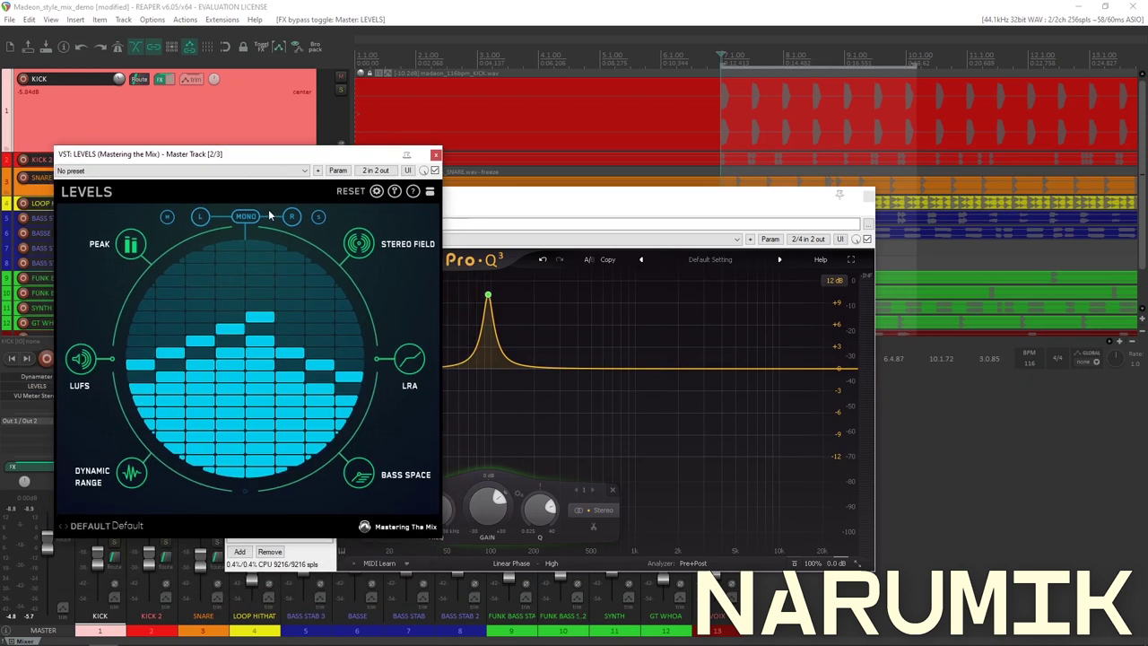
click(436, 154)
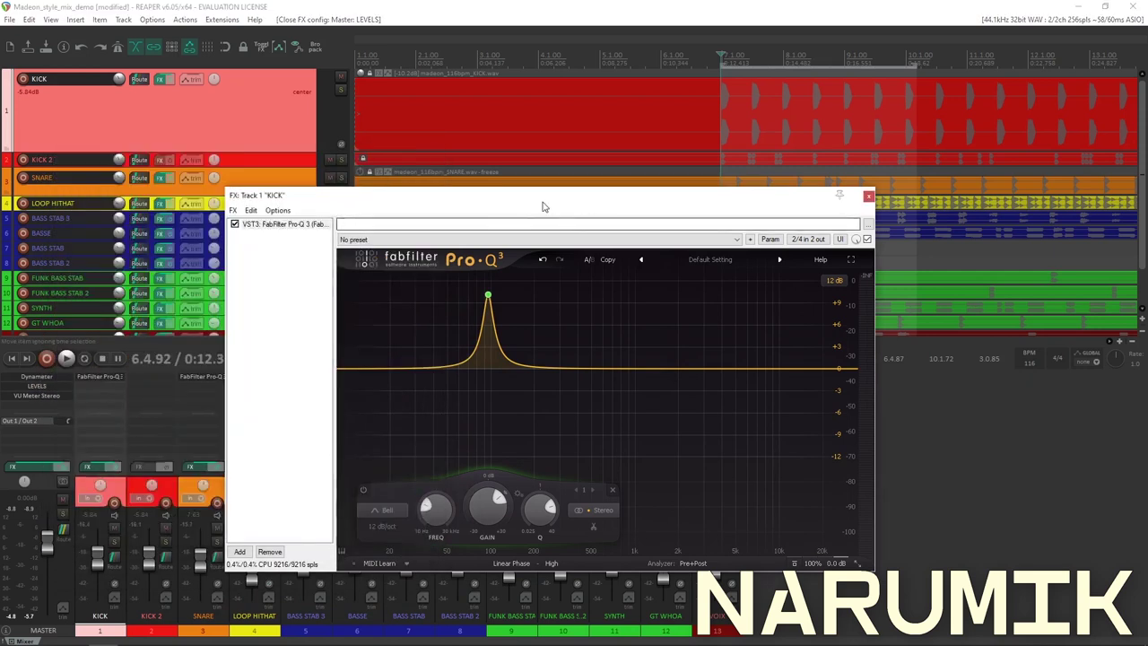
Move the KICK effects window away from the track list and play back the mix with all tracks in view
drag(542, 207, 685, 238)
scroll(679, 147, up, 3)
scroll(751, 77, down, 3)
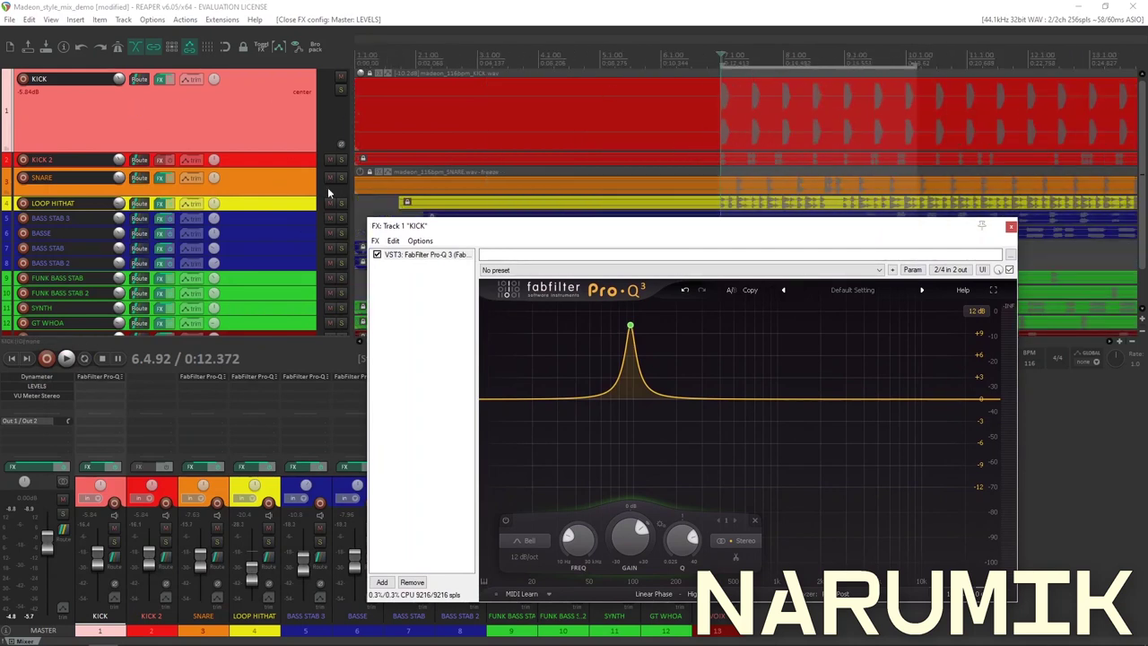
scroll(584, 120, down, 3)
scroll(512, 117, down, 2)
key(space)
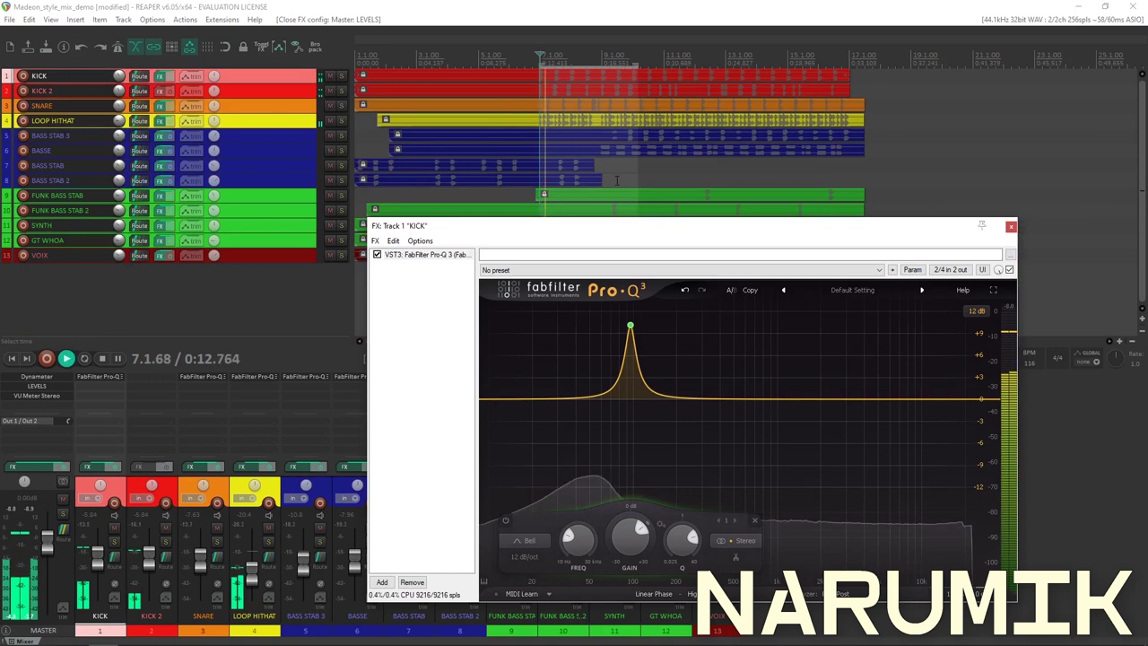
scroll(747, 125, up, 4)
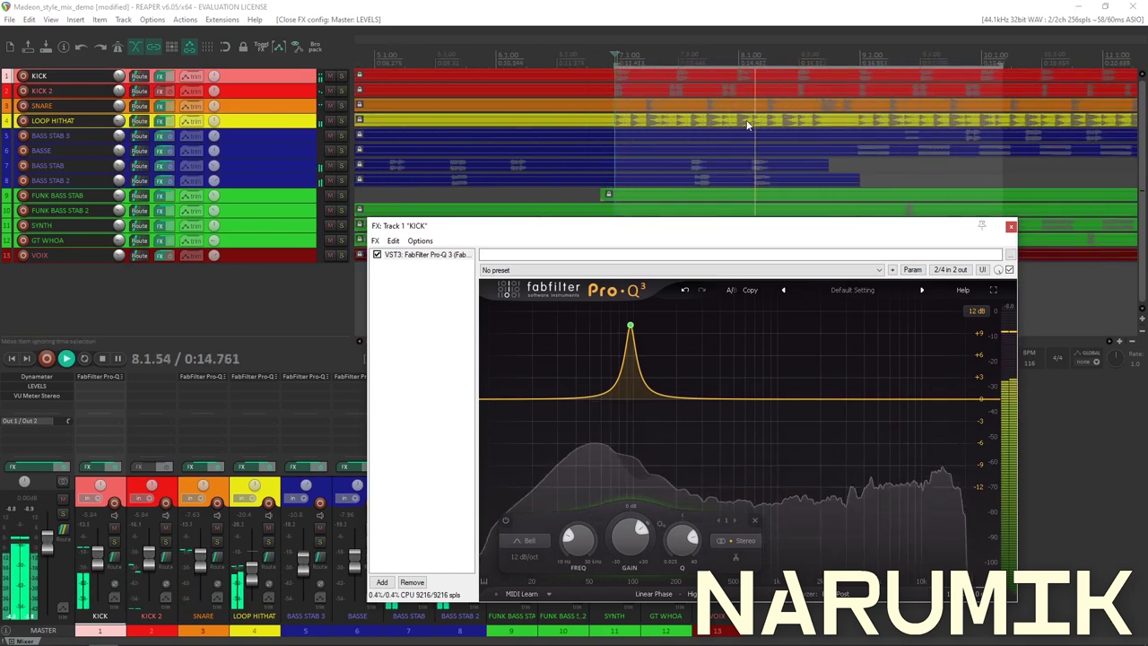
key(space)
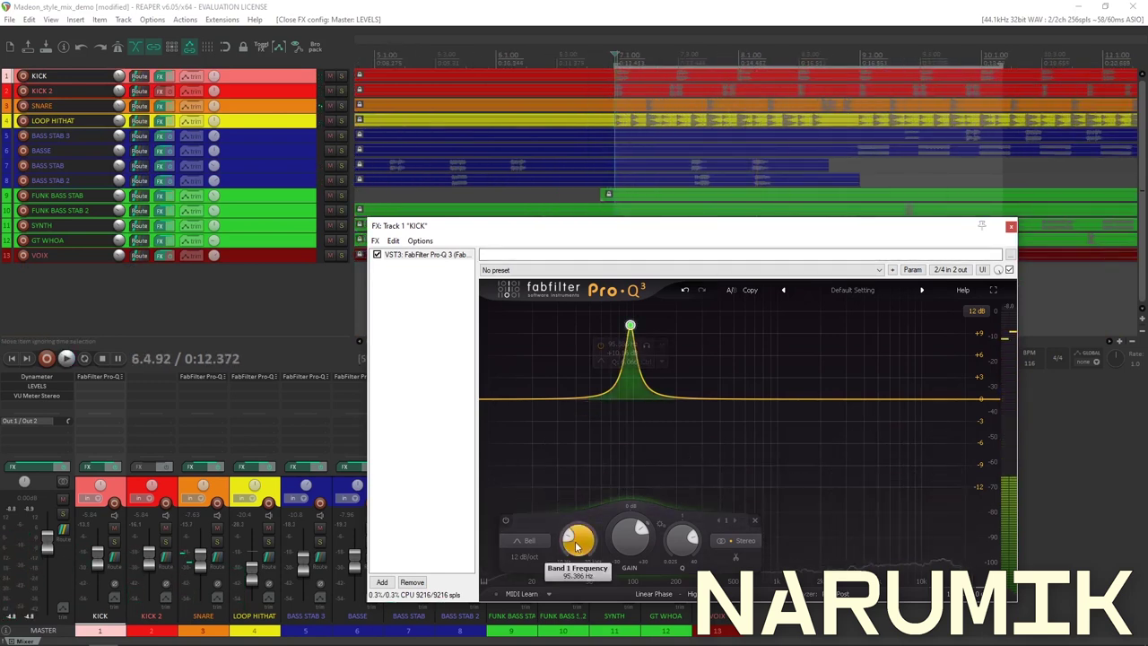
Set a short time selection in bar 10, starting at about 10.2.93, for looping a kick hit
scroll(904, 63, down, 2)
click(904, 64)
scroll(867, 60, up, 3)
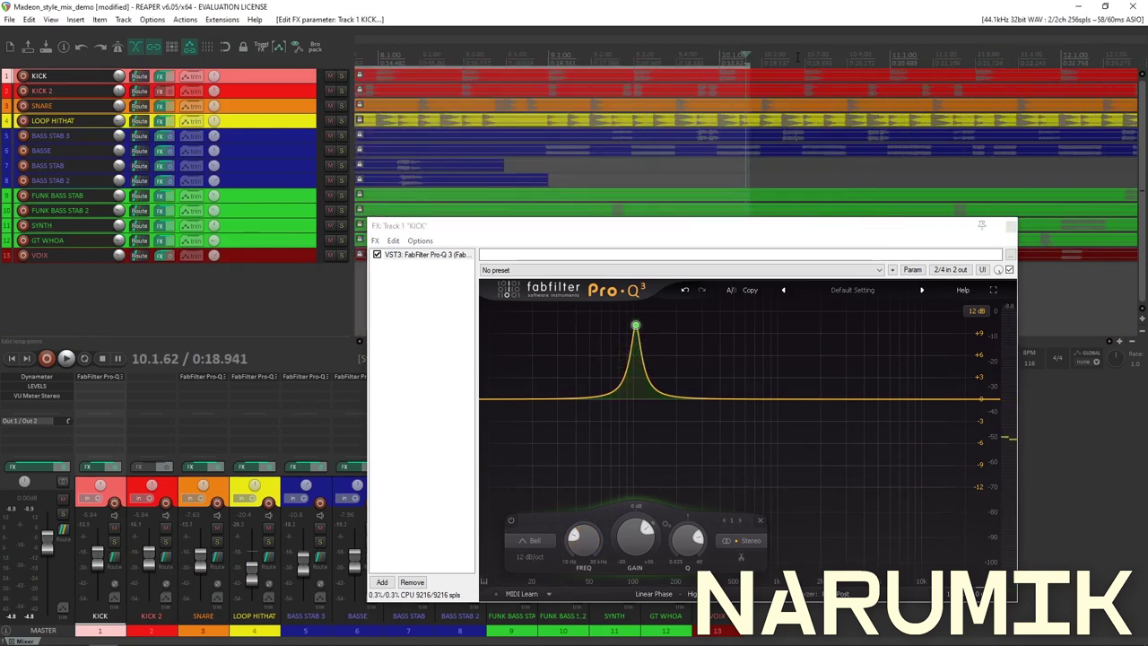
drag(803, 56, 854, 57)
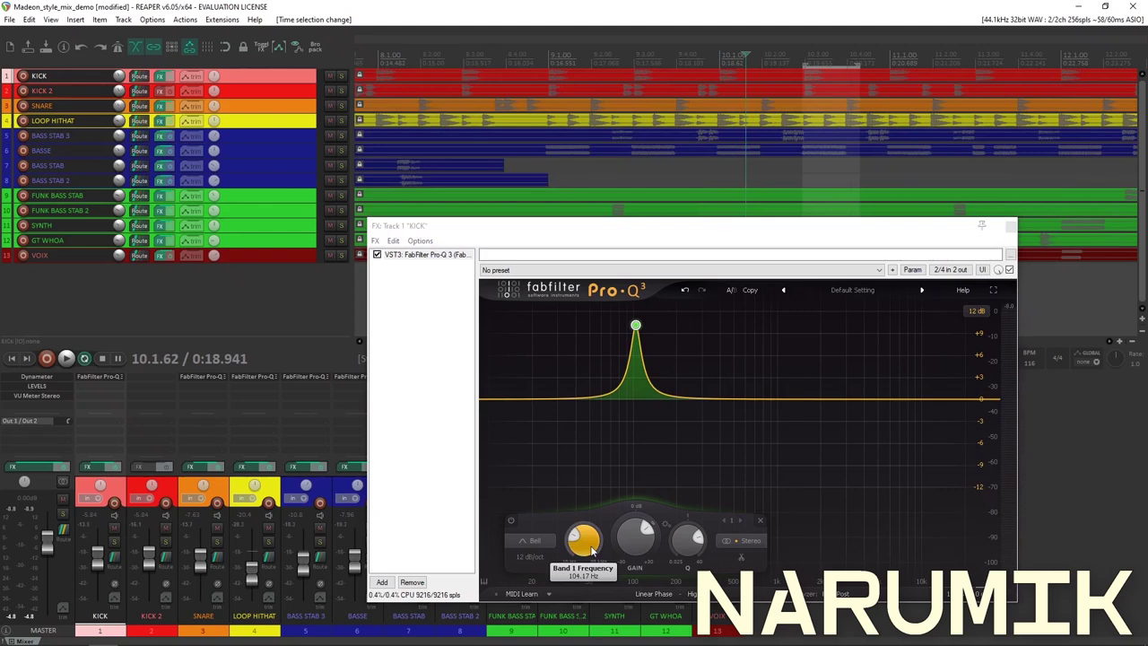
Sweep the KICK bell band's frequency during looped playback and leave it at about 453.58 Hz
drag(589, 550, 692, 491)
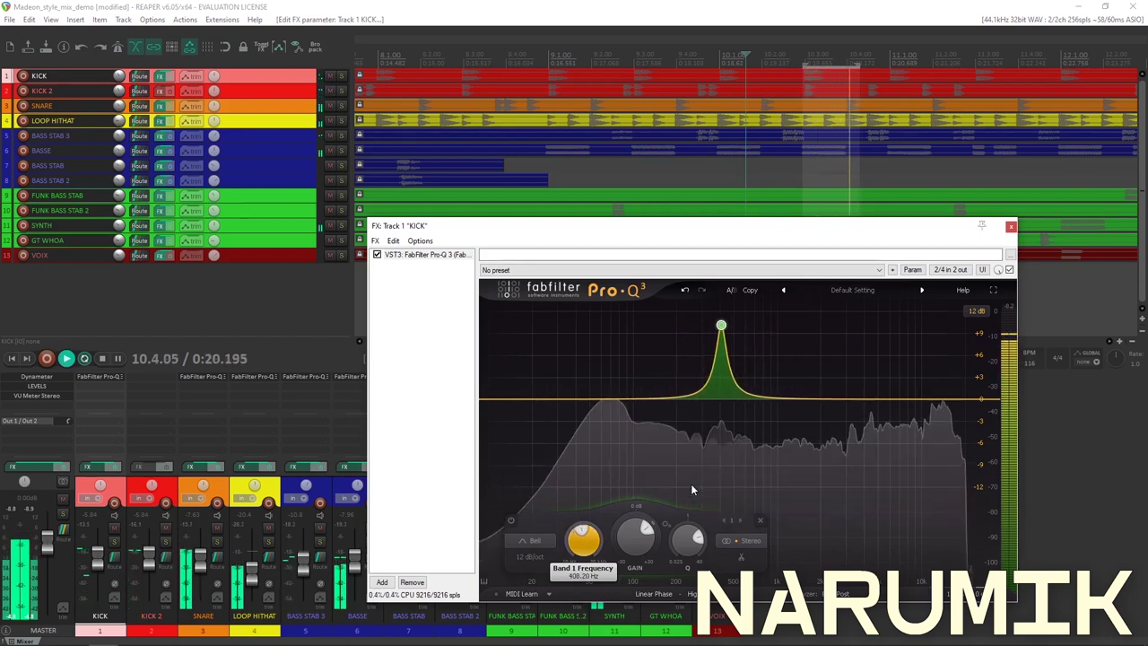
drag(737, 347, 737, 350)
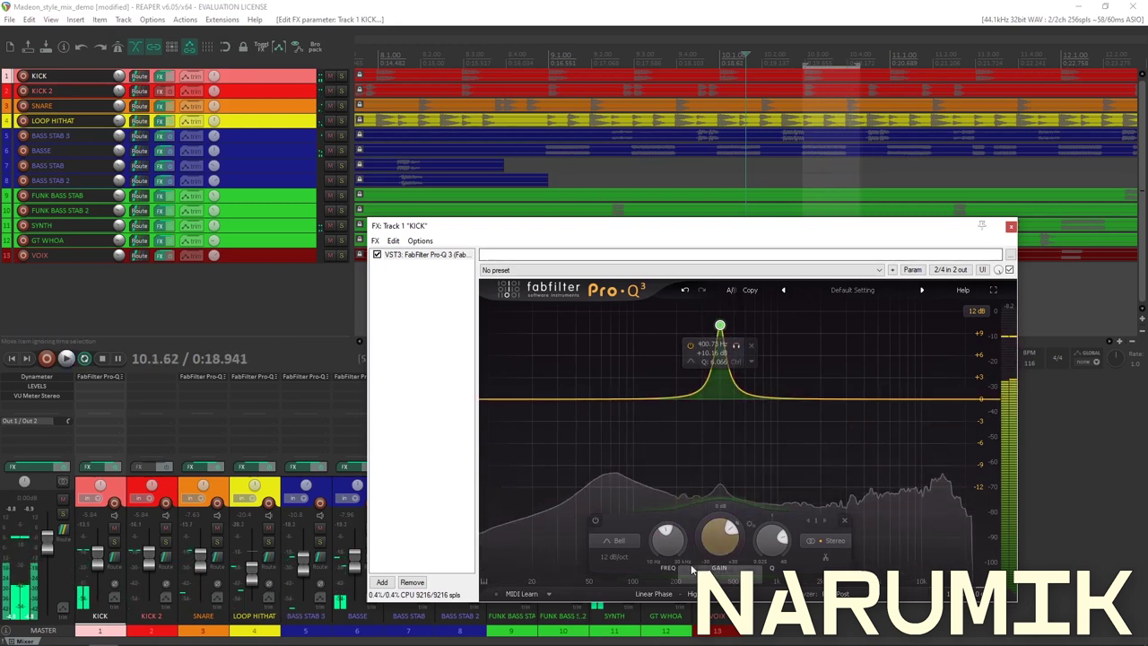
drag(665, 556, 690, 551)
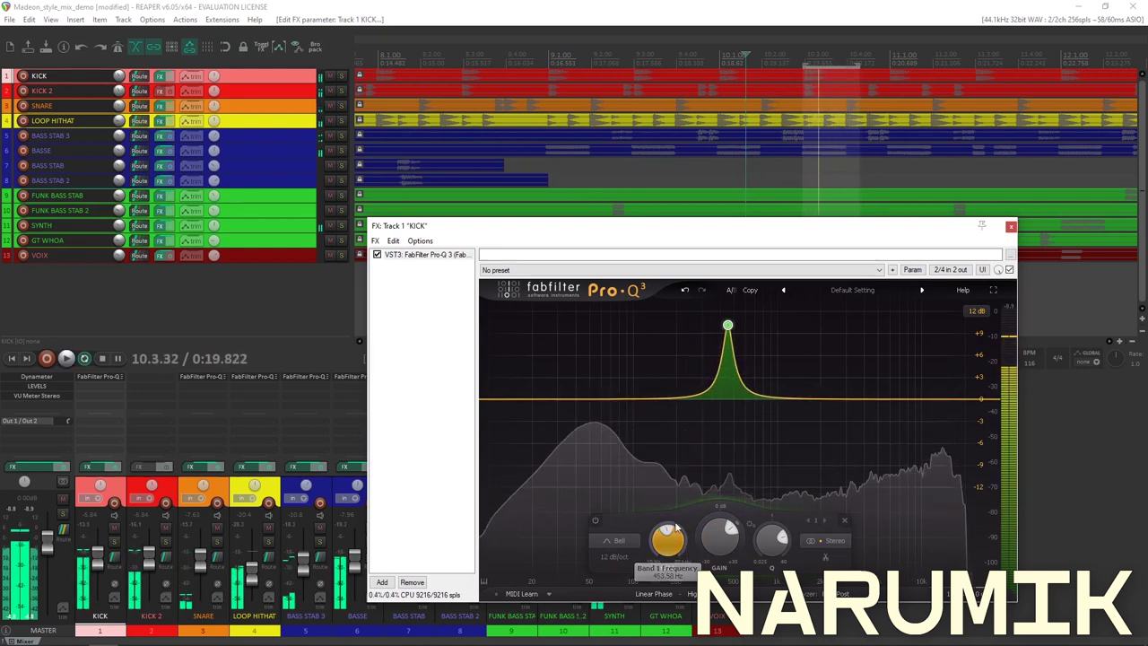
key(space)
click(354, 4)
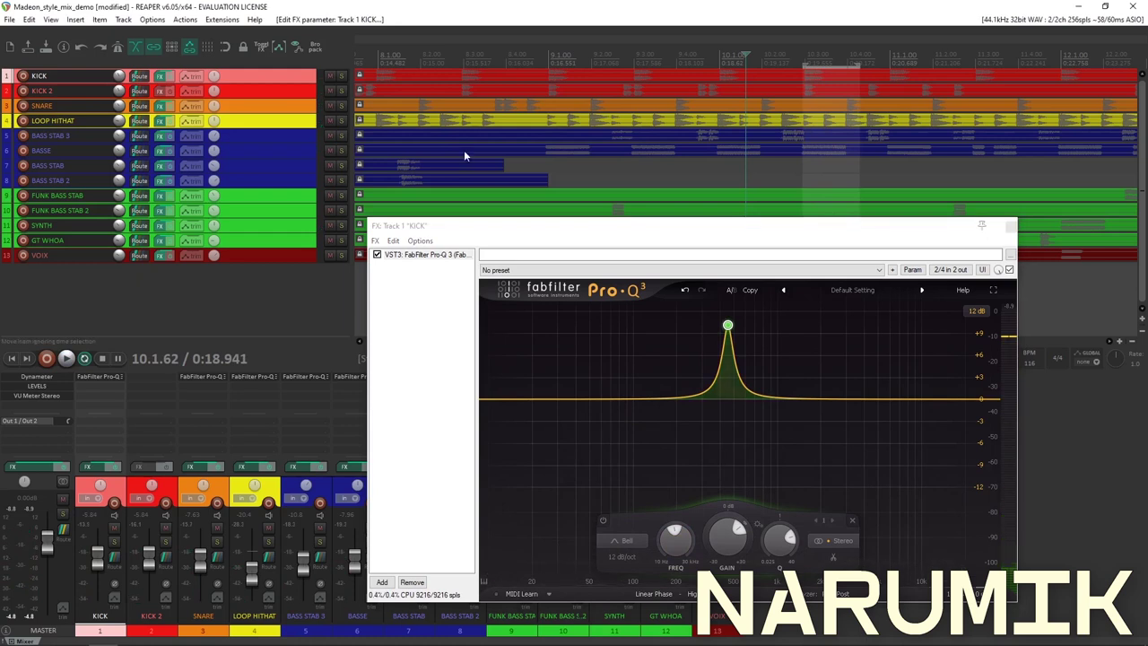
Solo the KICK to compare the bell band off and on, fine-tune its frequency to about 461.93 Hz, and unsolo the track
click(341, 77)
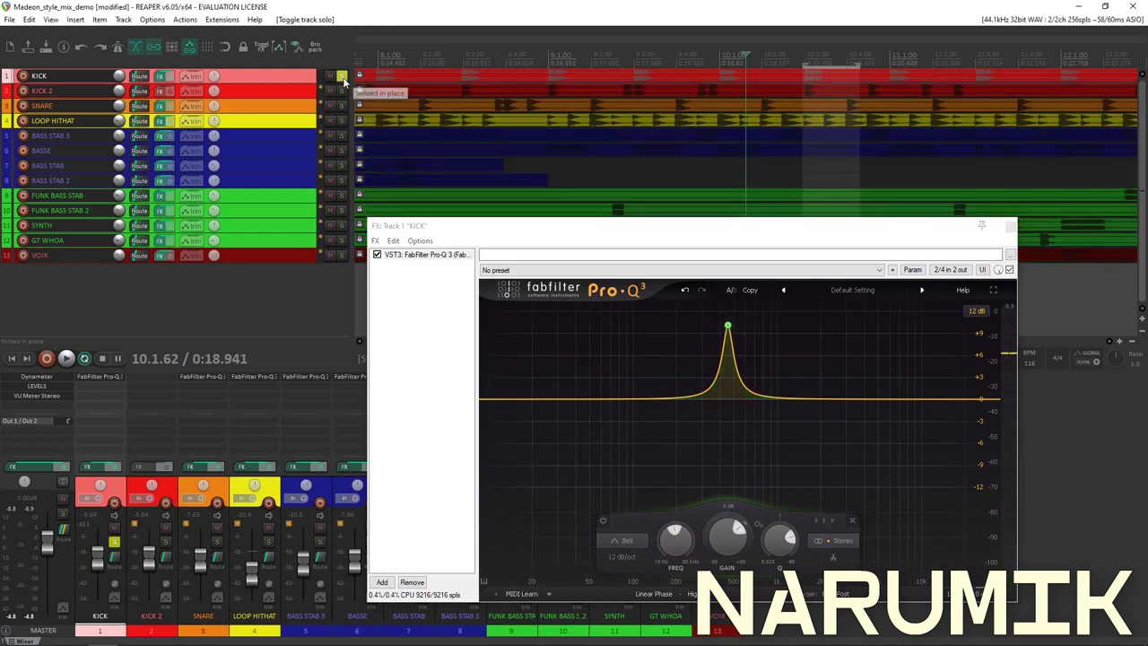
click(463, 310)
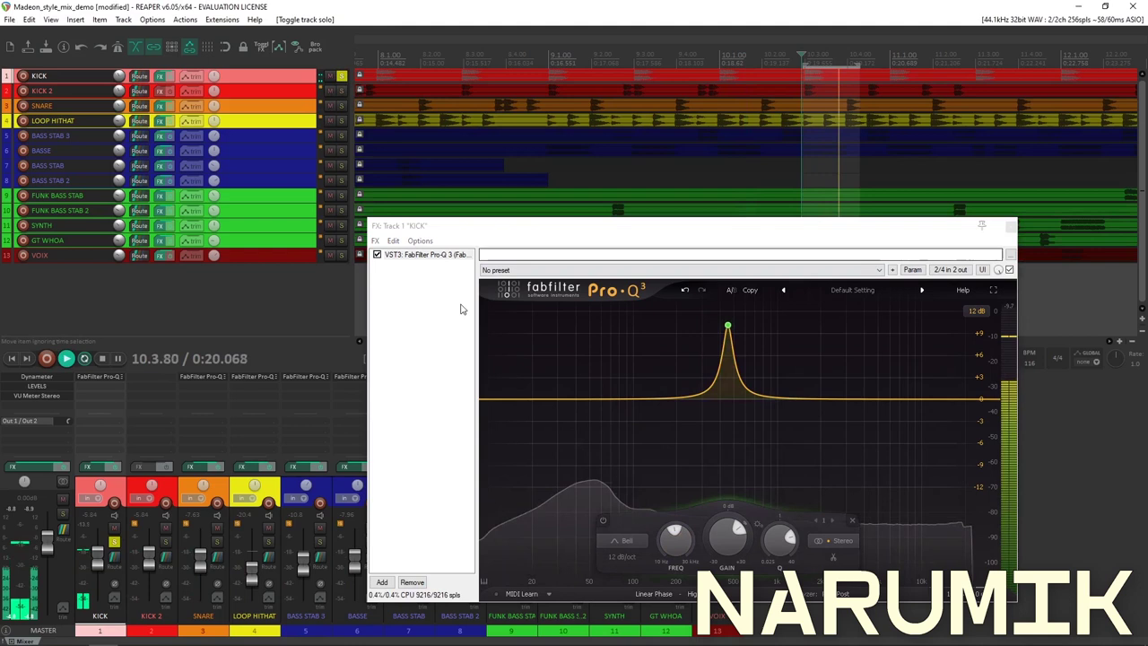
click(601, 520)
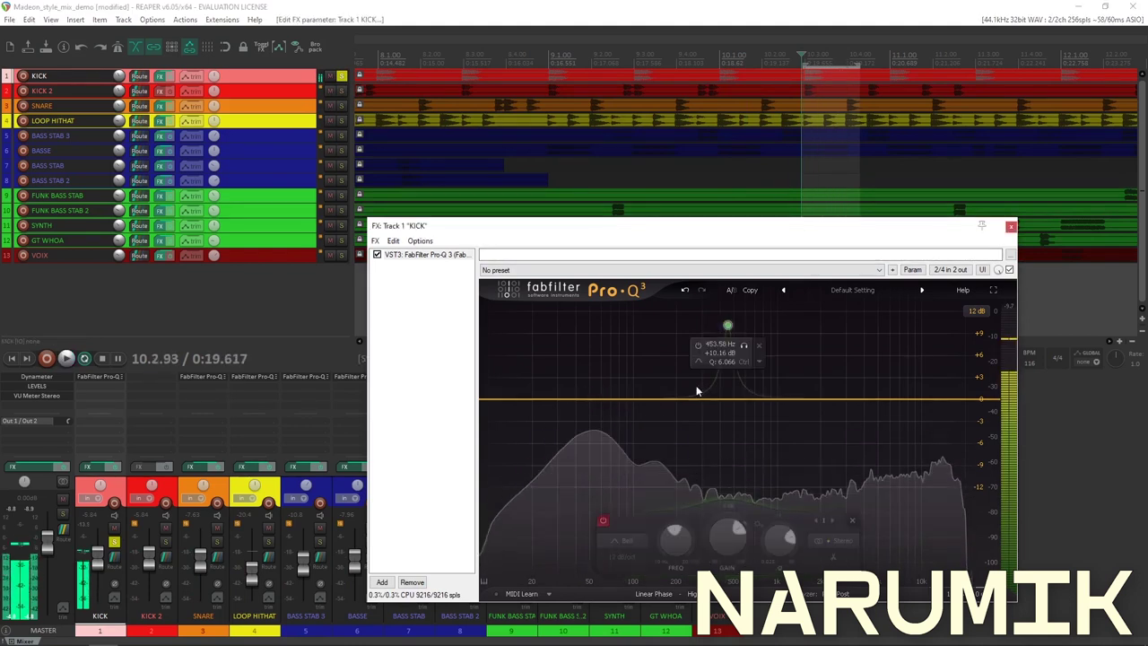
click(602, 520)
drag(670, 548, 689, 552)
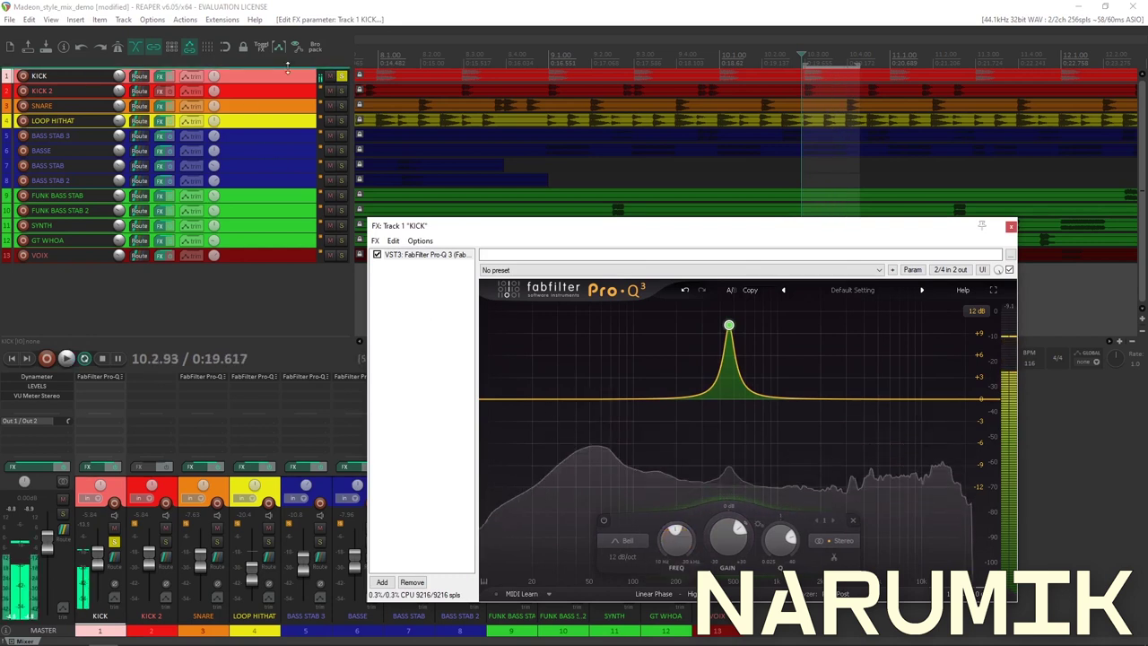
click(341, 76)
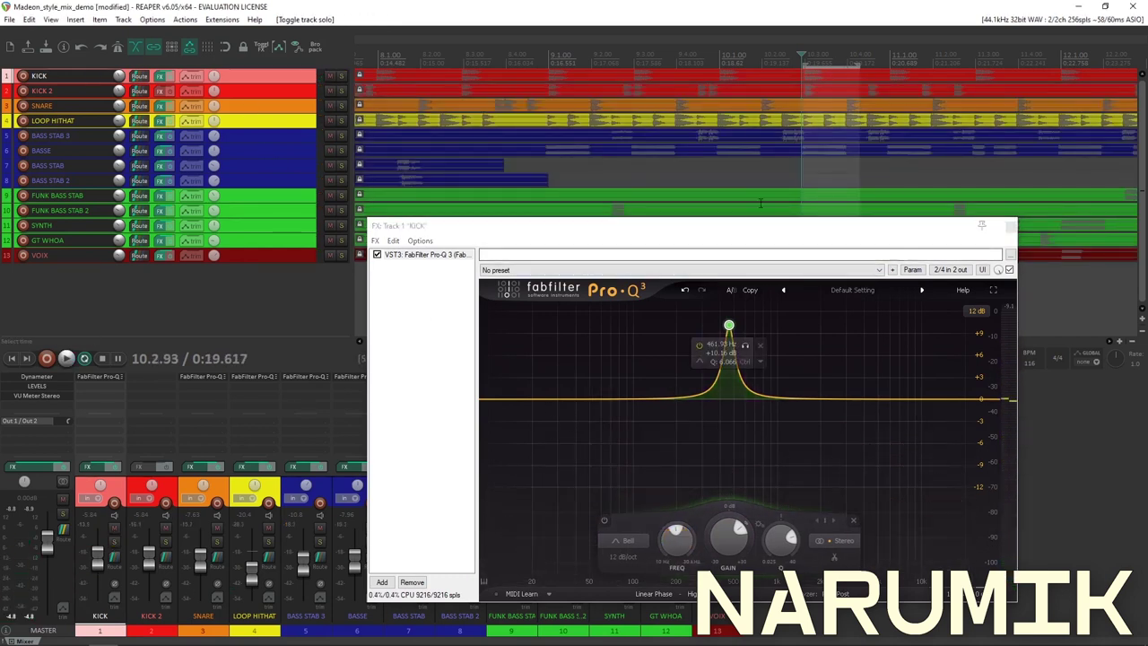
Turn the KICK band's boost into a cut by lowering its gain to about -2.76 dB
drag(726, 551, 726, 600)
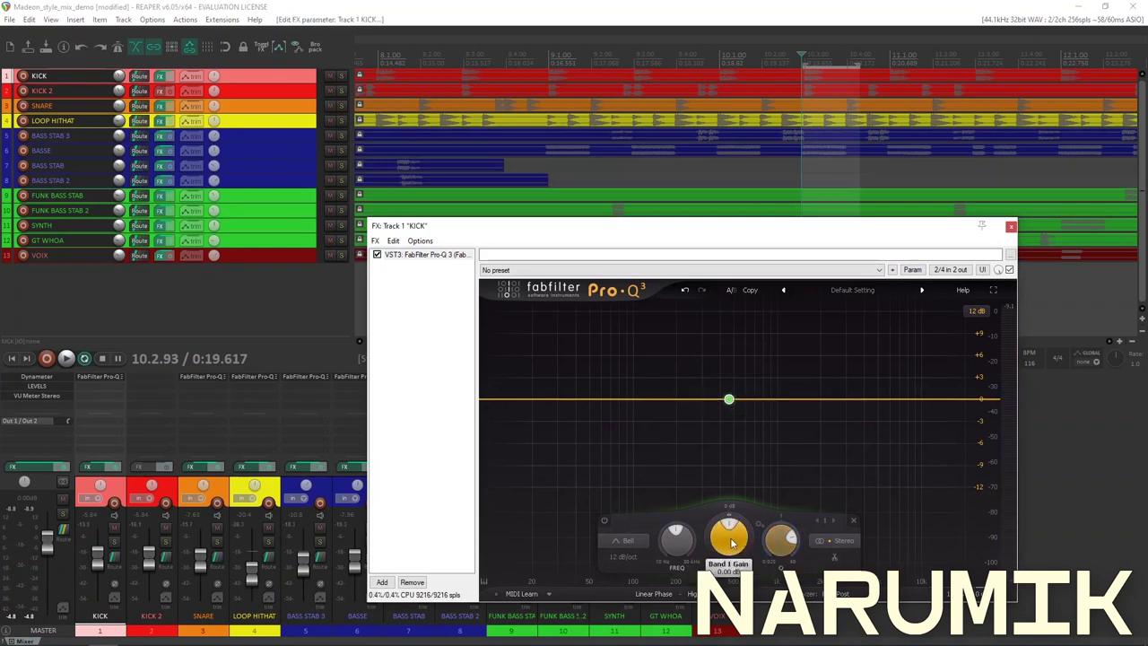
key(space)
drag(731, 542, 770, 563)
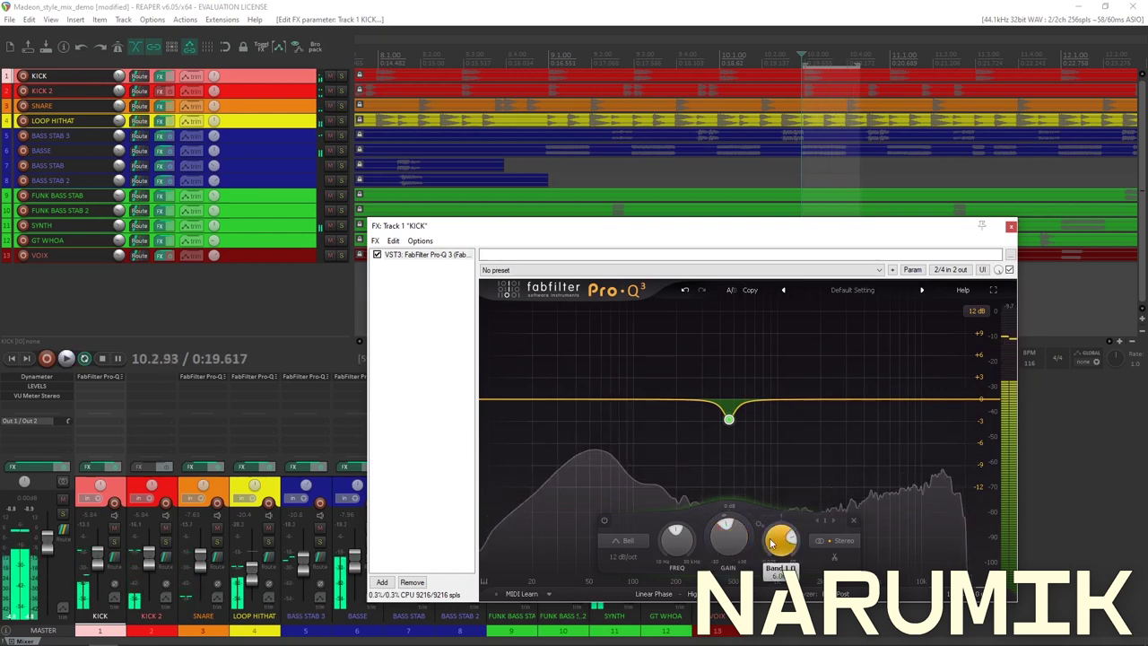
Widen the KICK cut to a Q of about 3.452 and play the looped mix briefly
mouse_move(735, 430)
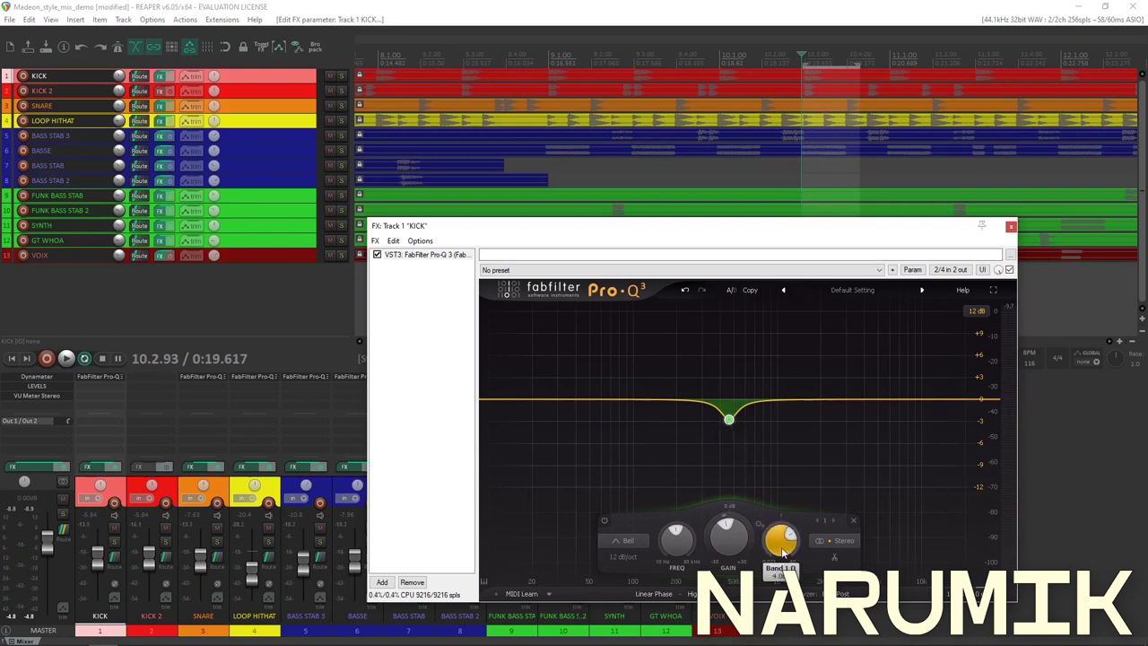
mouse_move(782, 554)
drag(782, 554, 782, 574)
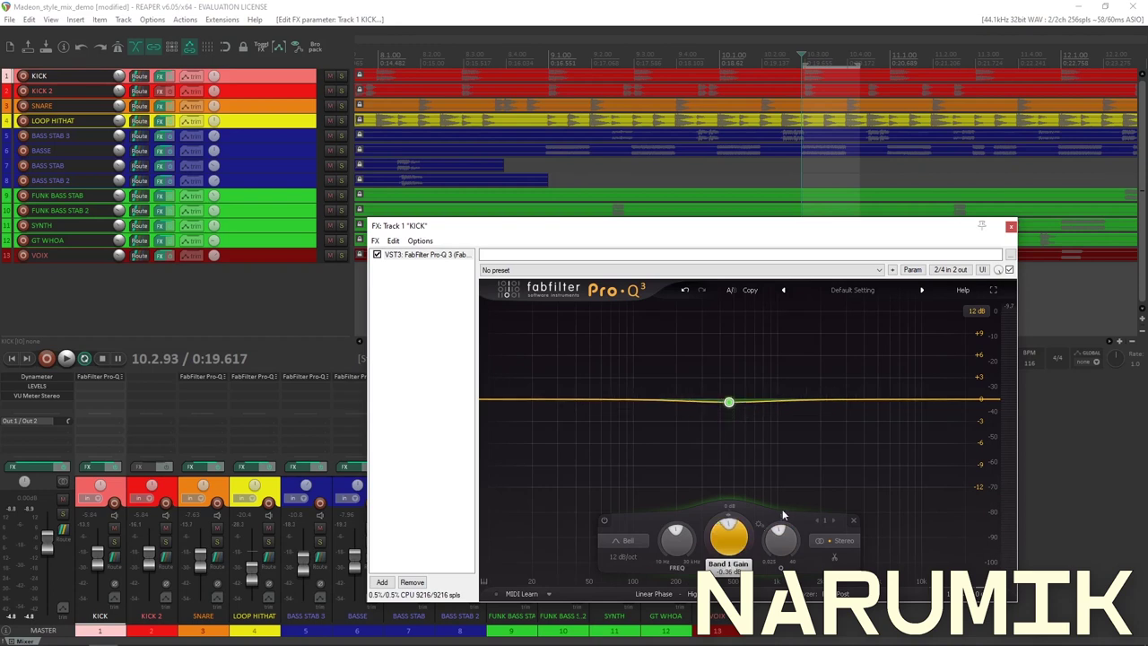
drag(780, 510, 774, 533)
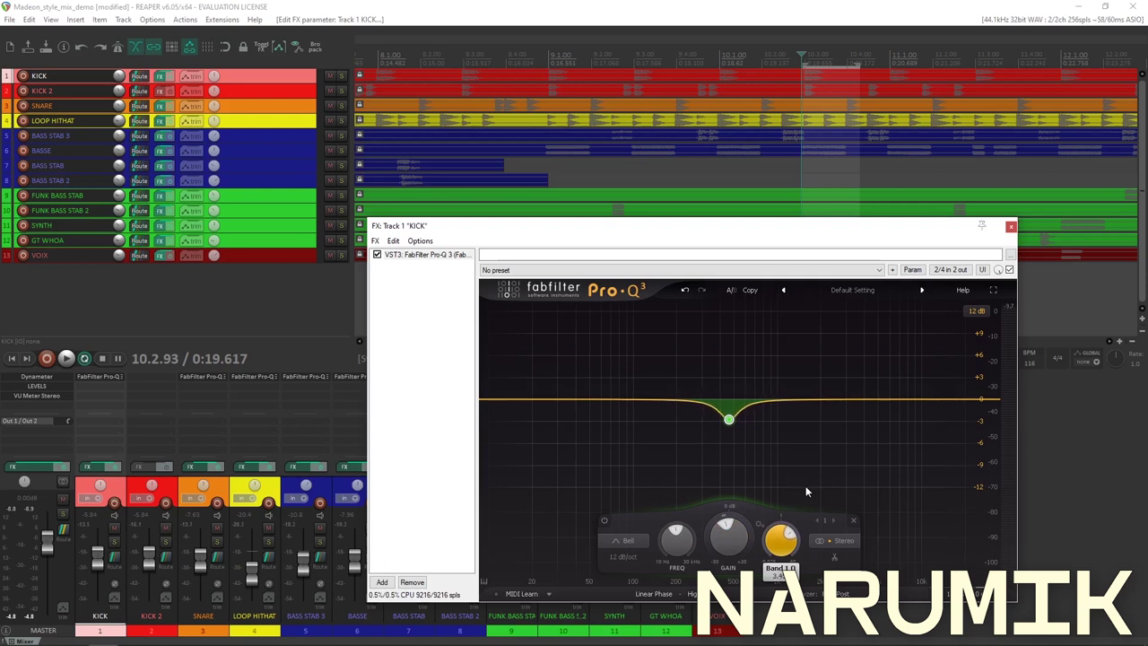
key(space)
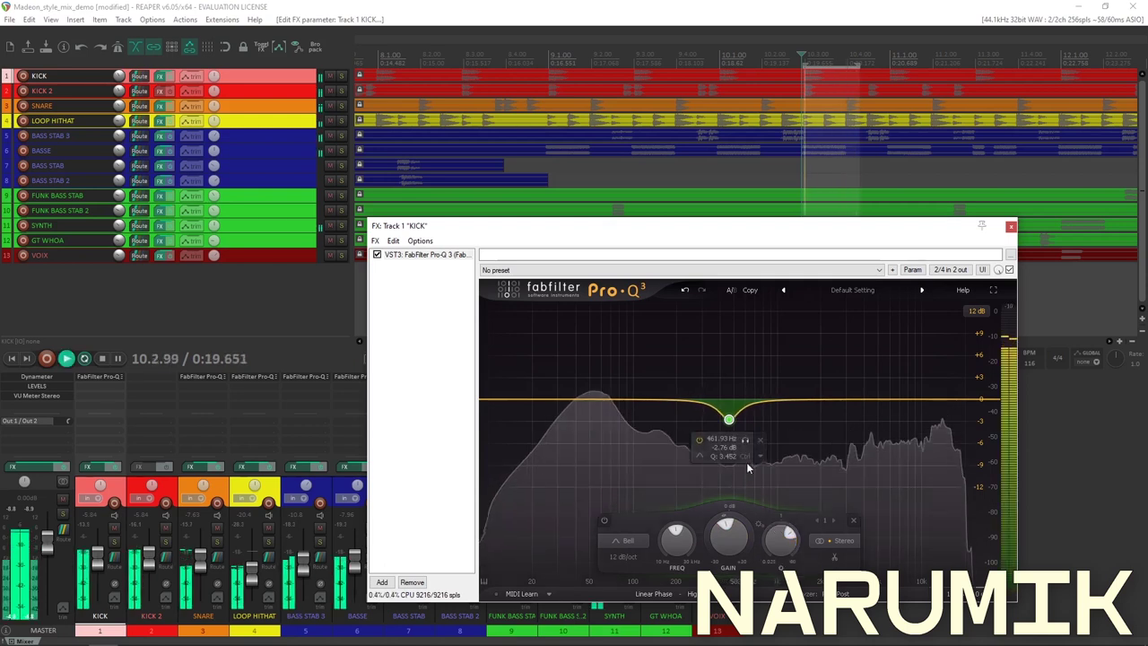
key(space)
Solo the KICK track, with its effects window moved clear of the mixer channels, and listen to the equalized loop
click(342, 77)
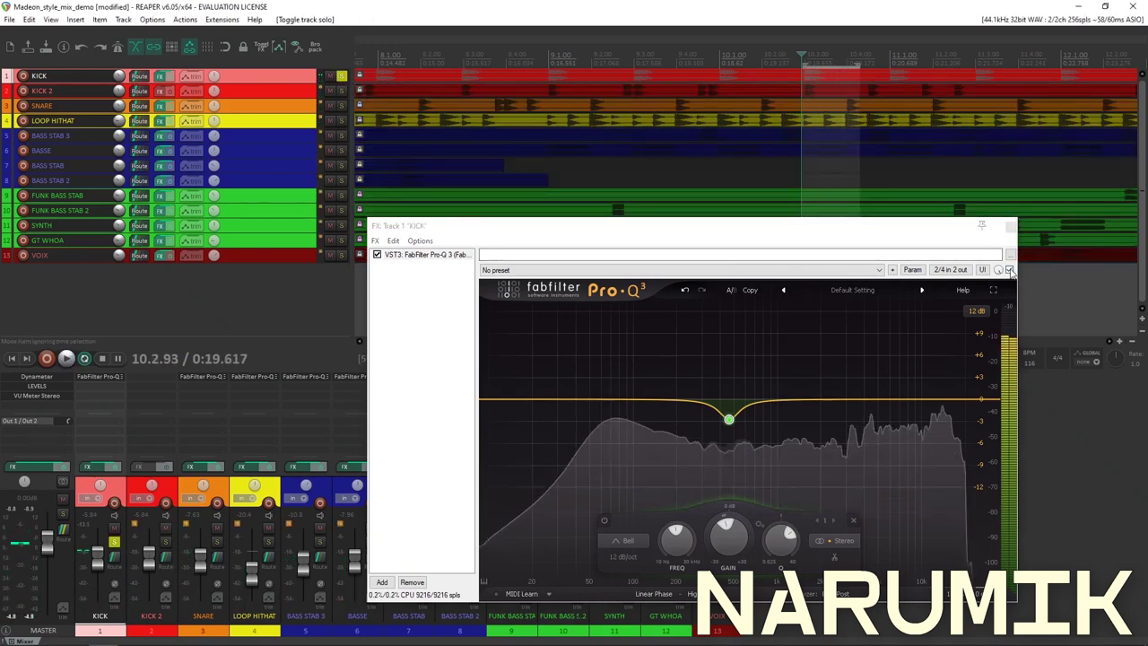
drag(736, 225, 782, 196)
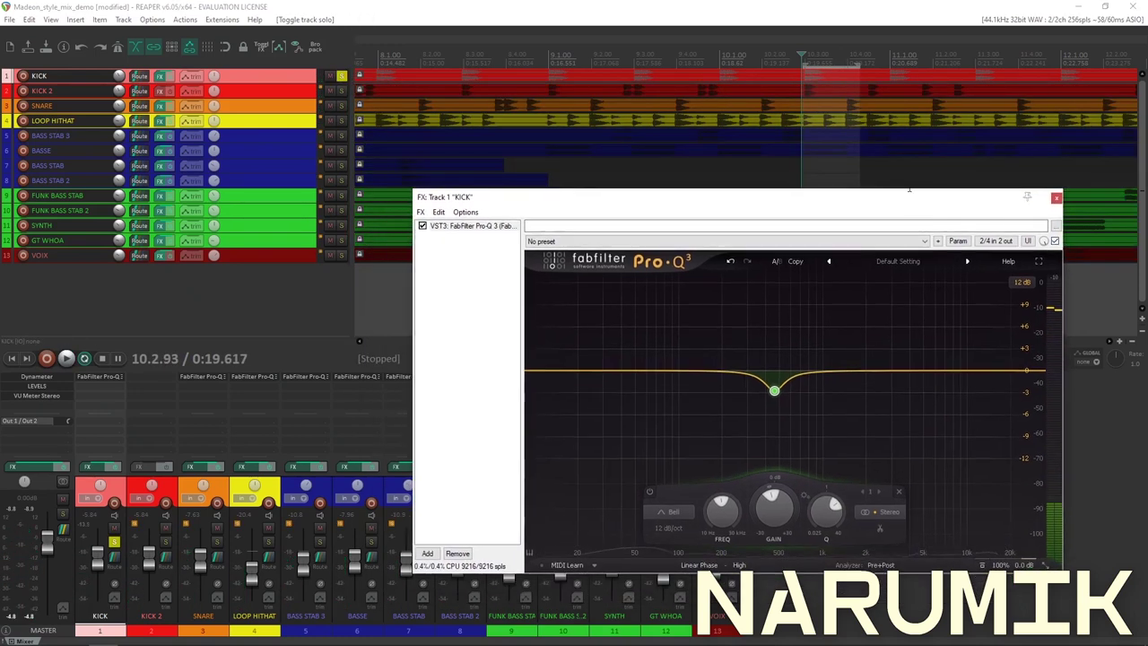
drag(896, 197, 954, 102)
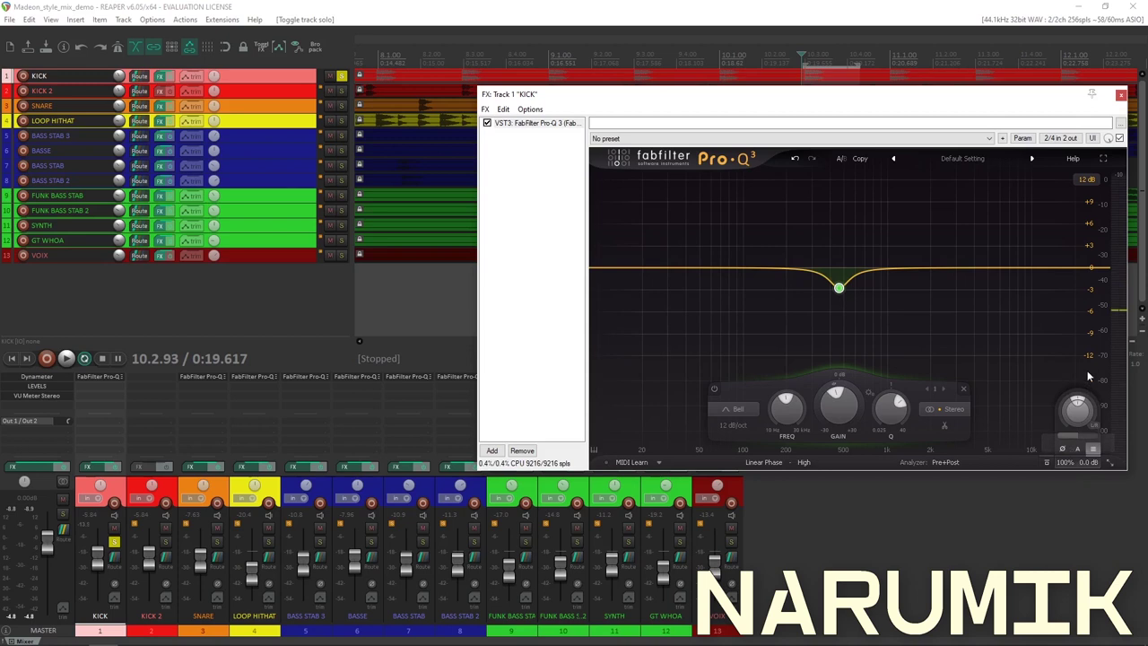
key(space)
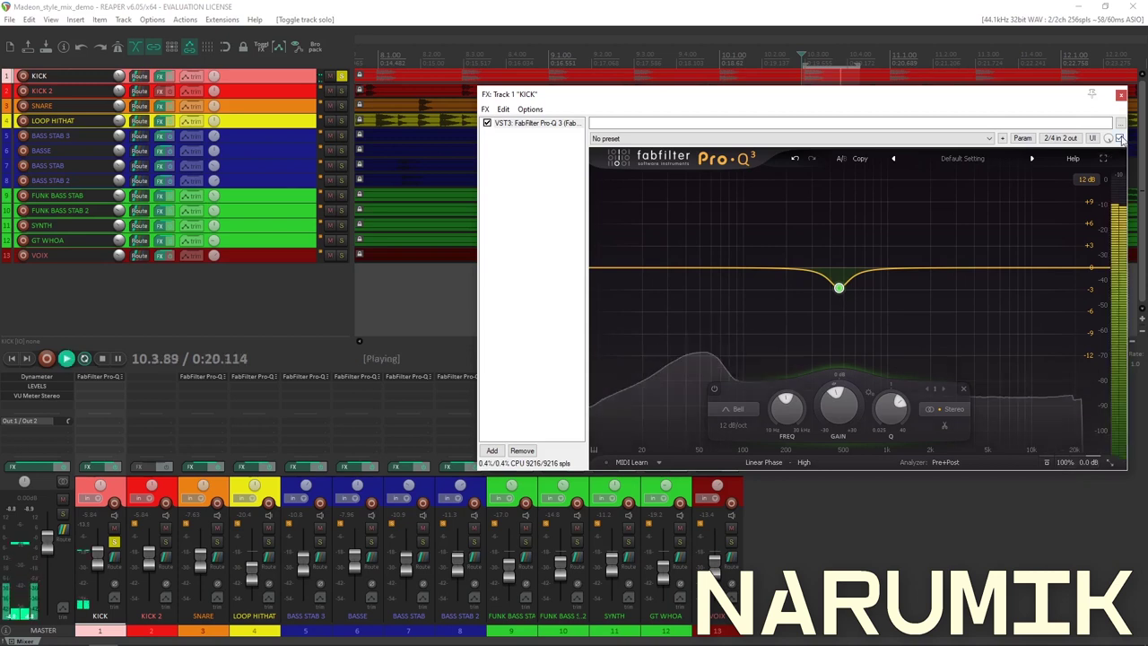
key(space)
key(space)
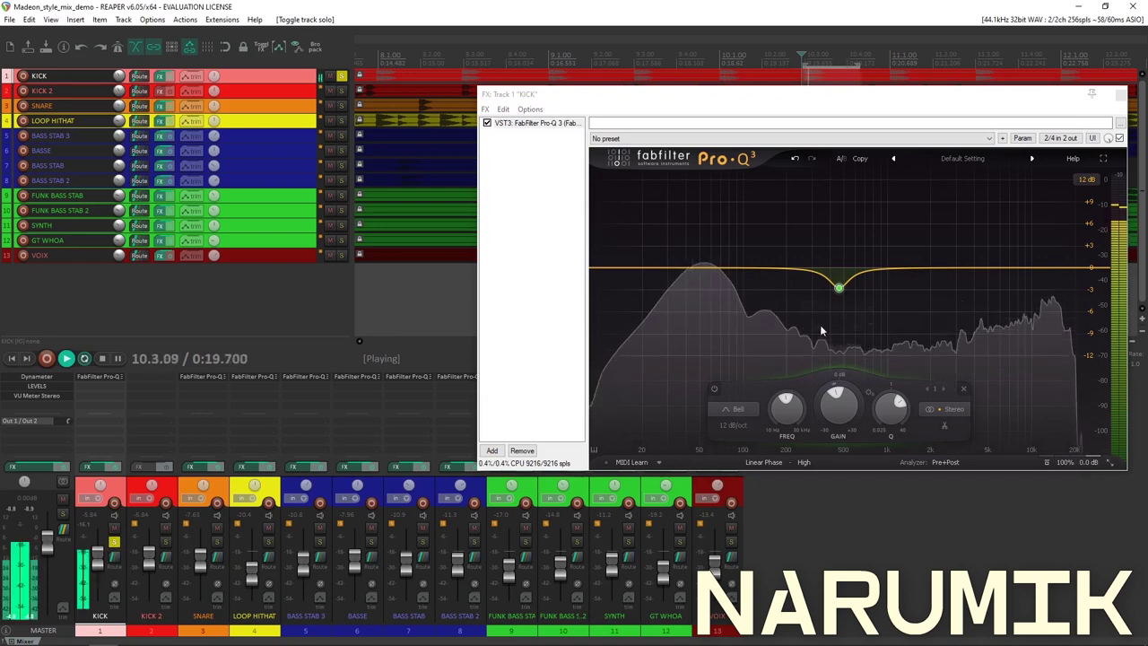
mouse_move(839, 287)
key(space)
Compare the soloed KICK with Pro-Q 3 bypassed and enabled, leave the plug-in on, and unsolo the track
click(487, 123)
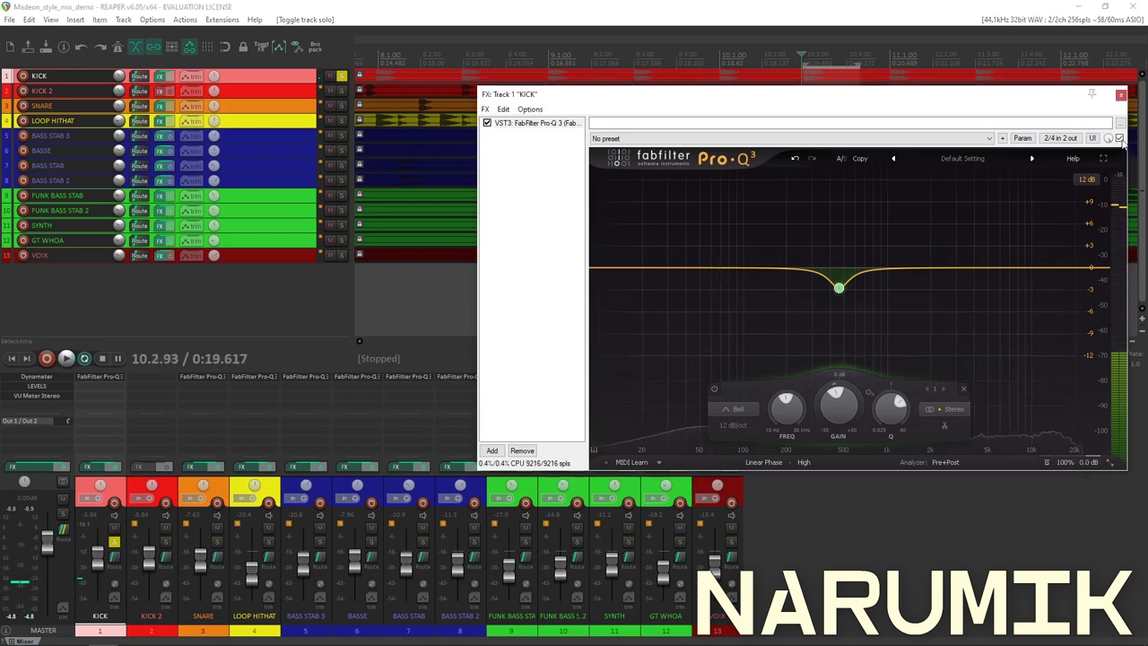
key(space)
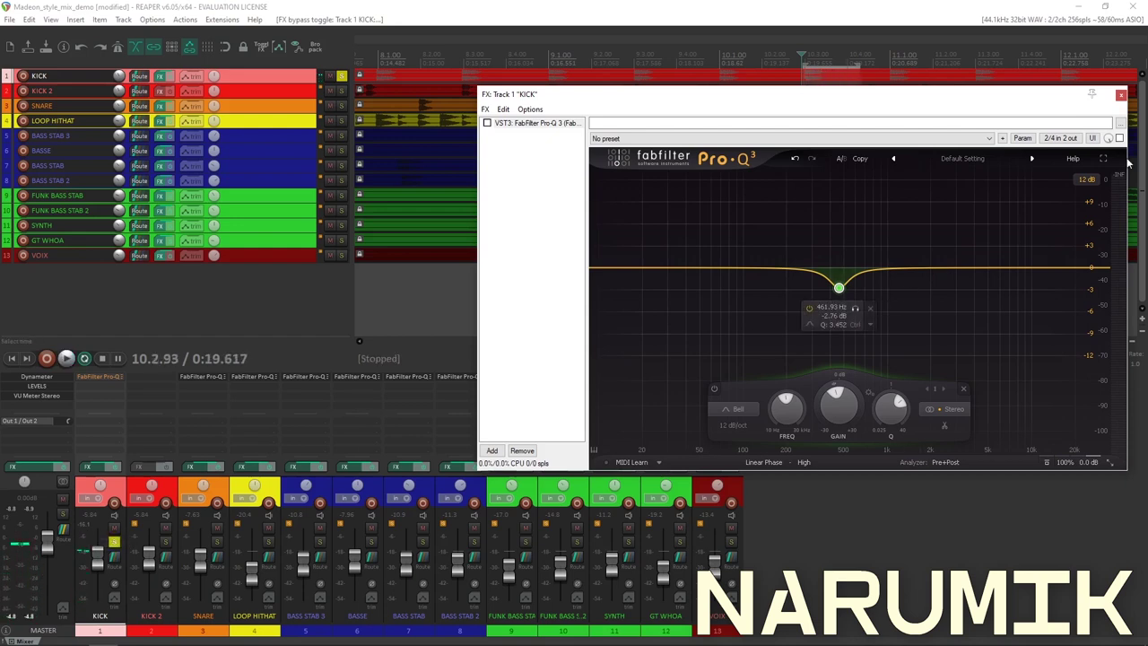
click(1120, 139)
key(space)
drag(951, 95, 864, 247)
key(space)
click(341, 77)
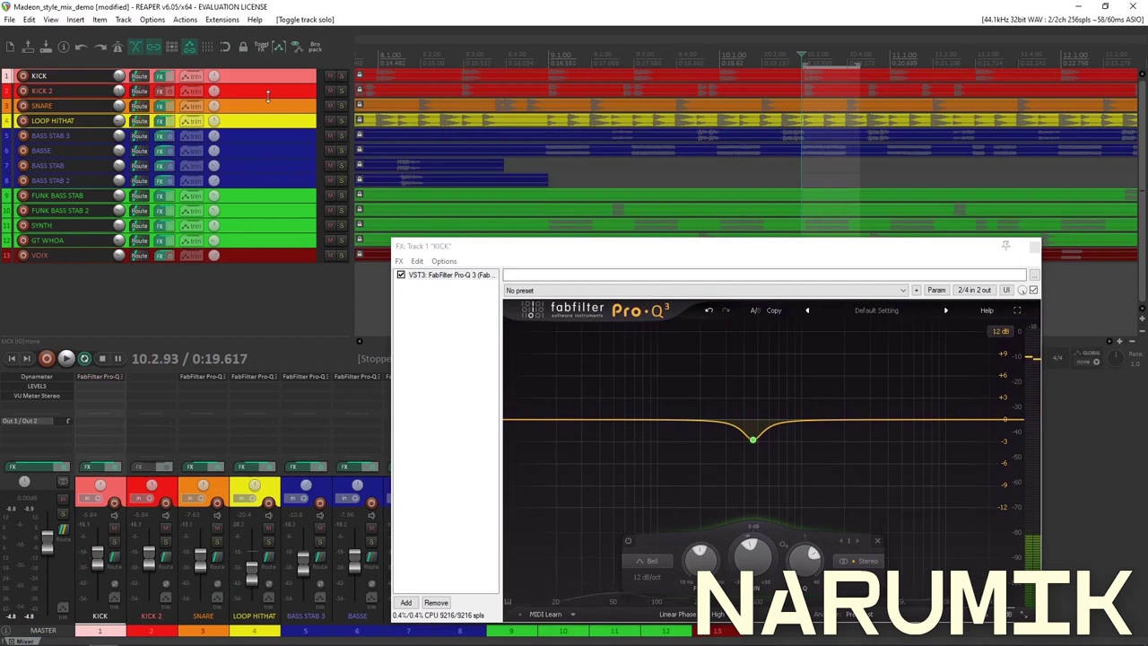
Enlarge the KICK 2 track, add FabFilter Pro-Q 3 to it, and start looped playback
drag(256, 97, 255, 168)
click(154, 96)
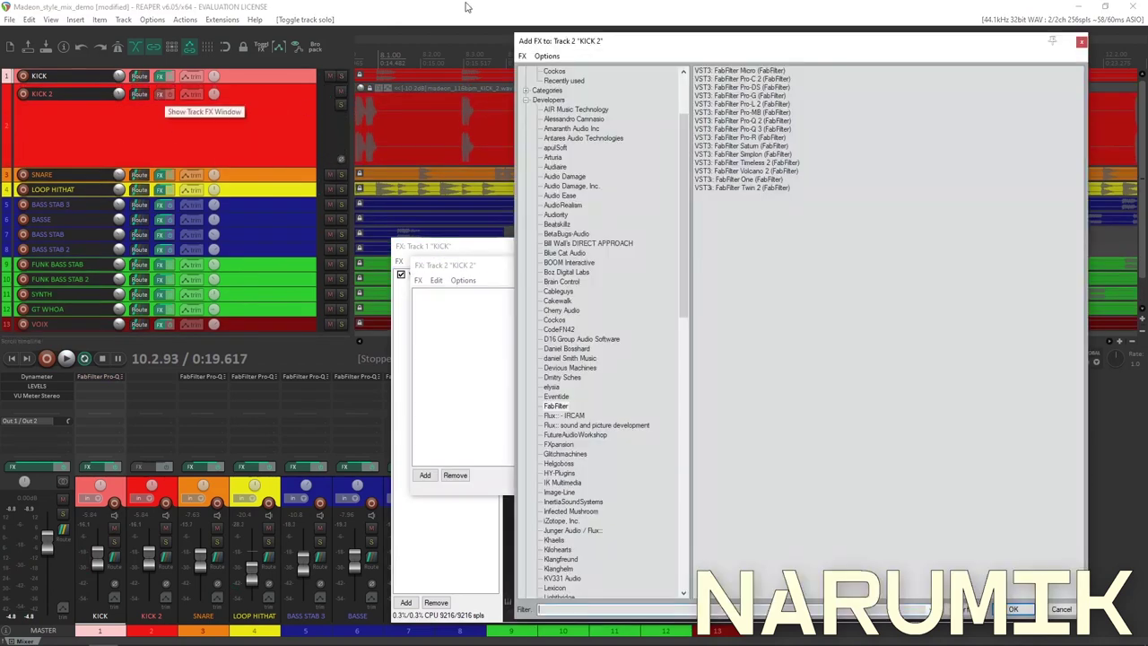
double_click(782, 130)
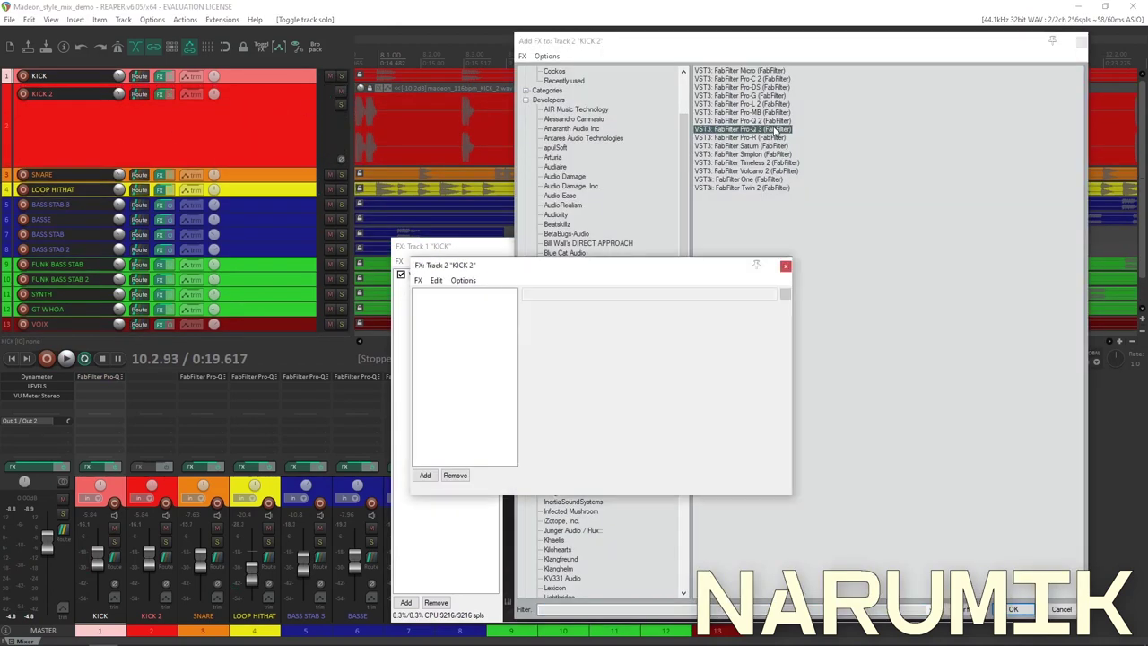
drag(697, 270, 600, 150)
key(space)
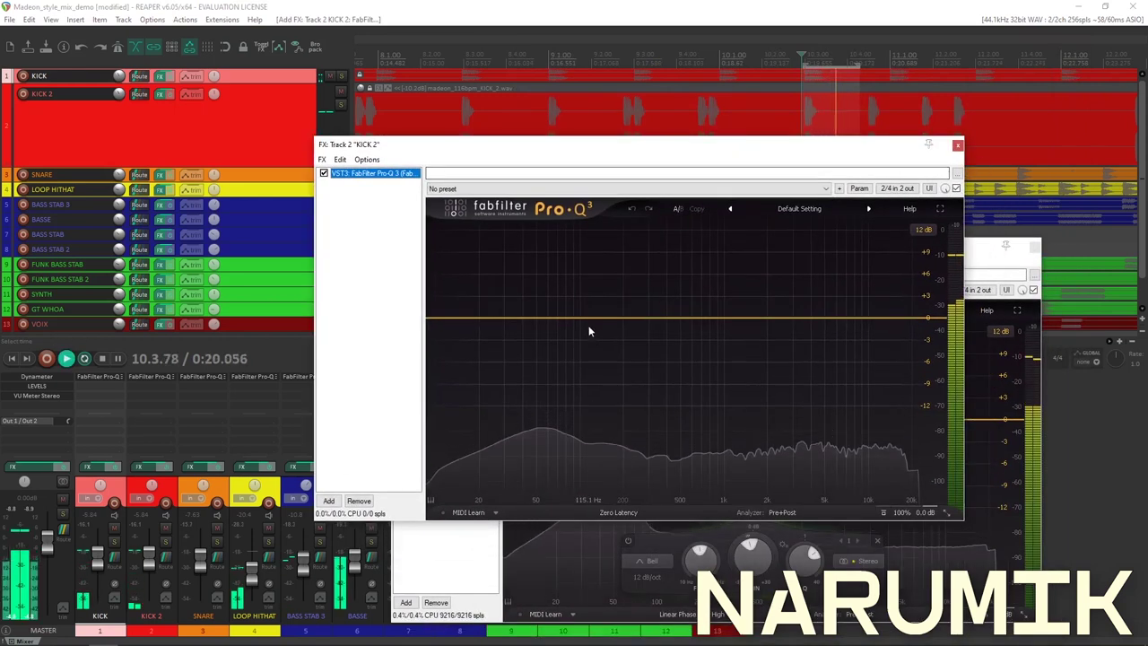
Add a narrow bell band on KICK 2 boosted about 10.37 dB with Q 4.550, and sweep it to about 285 Hz
drag(592, 316, 591, 243)
drag(644, 459, 651, 445)
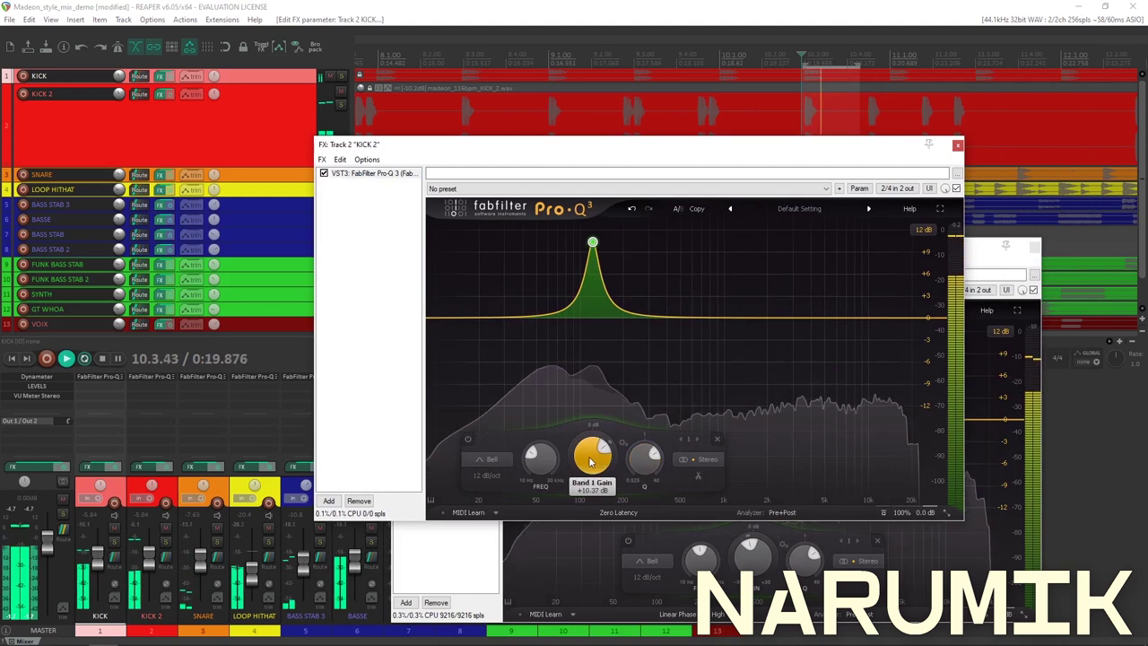
drag(550, 468, 599, 444)
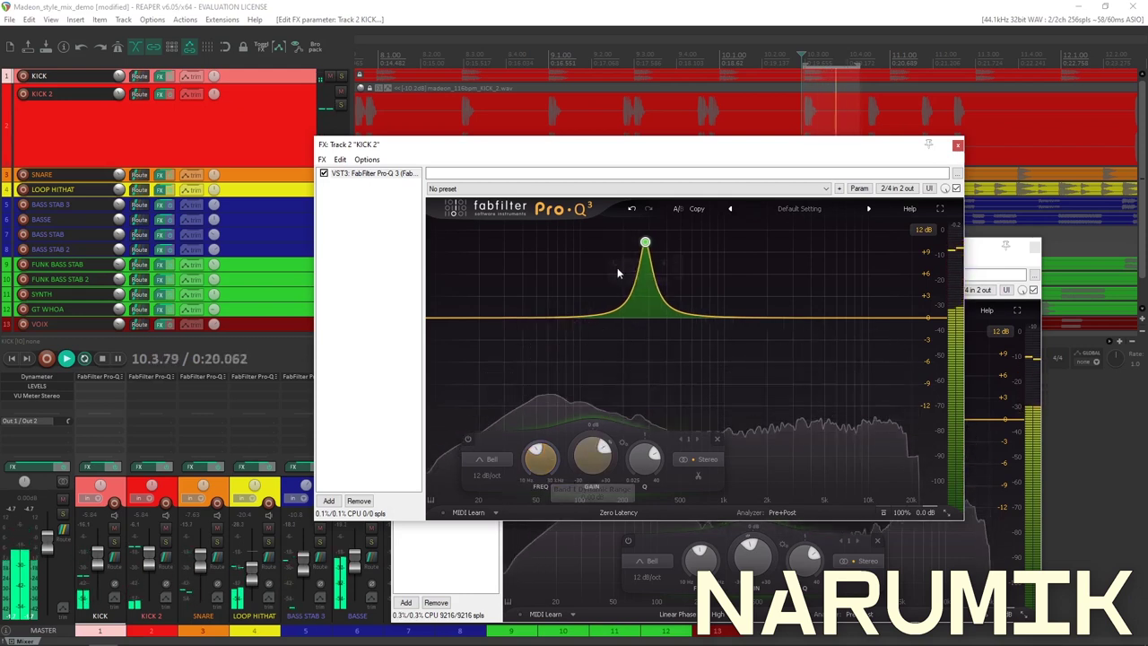
Audition the boosted KICK 2 band, sweep its frequency to about 300 Hz, and stop playback
mouse_move(669, 265)
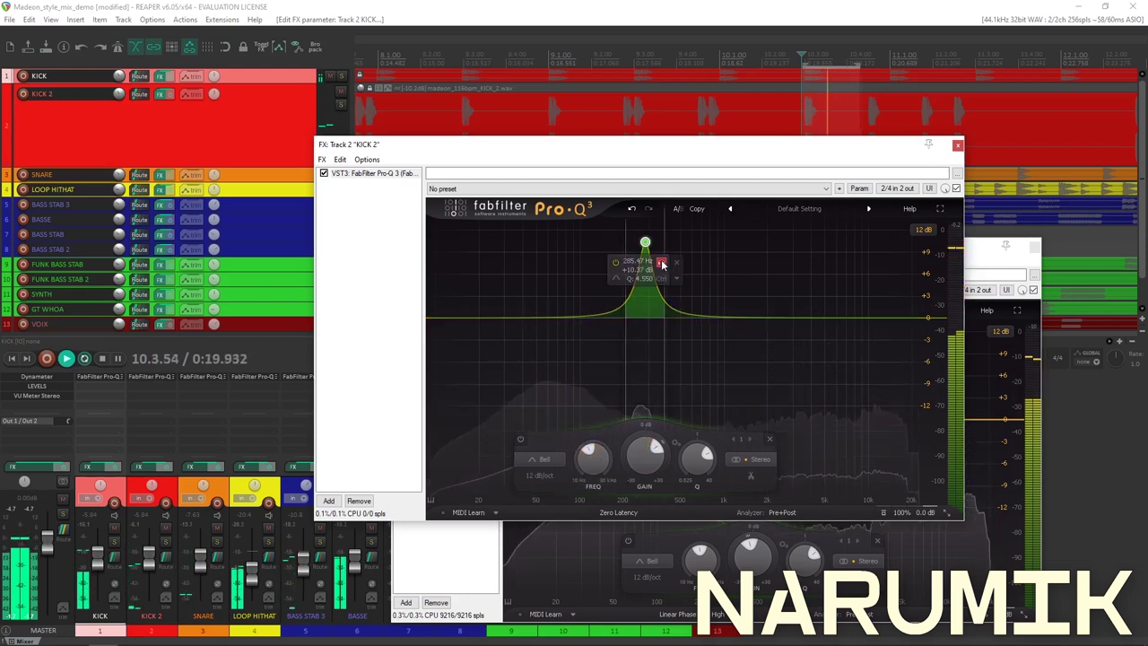
mouse_move(598, 465)
mouse_down()
mouse_move(623, 448)
mouse_move(610, 465)
mouse_up()
scroll(609, 463, up, 6)
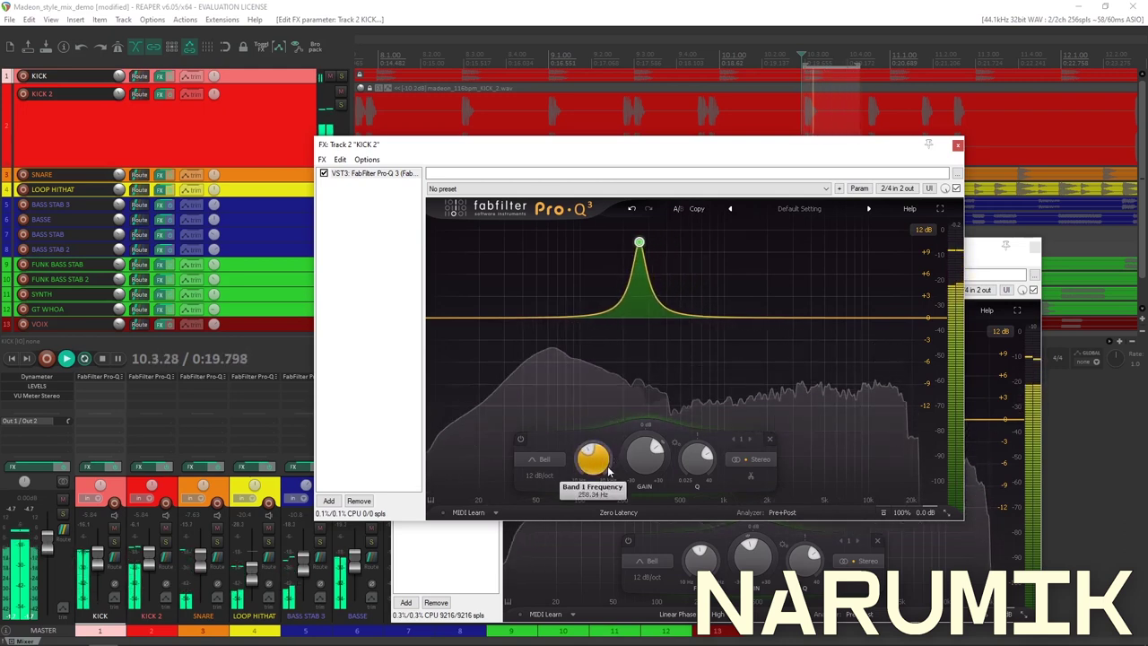
key(space)
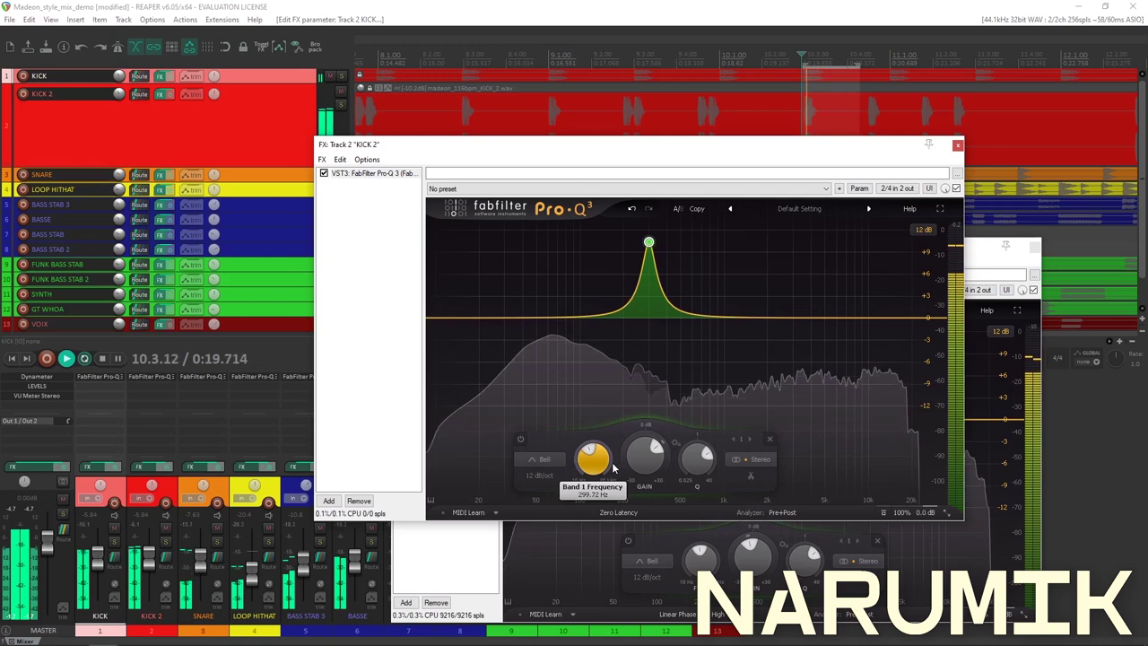
Solo KICK 2, compare its loop with Pro-Q 3 bypassed and enabled, and shift the boosted band to about 389 Hz
drag(522, 154, 521, 193)
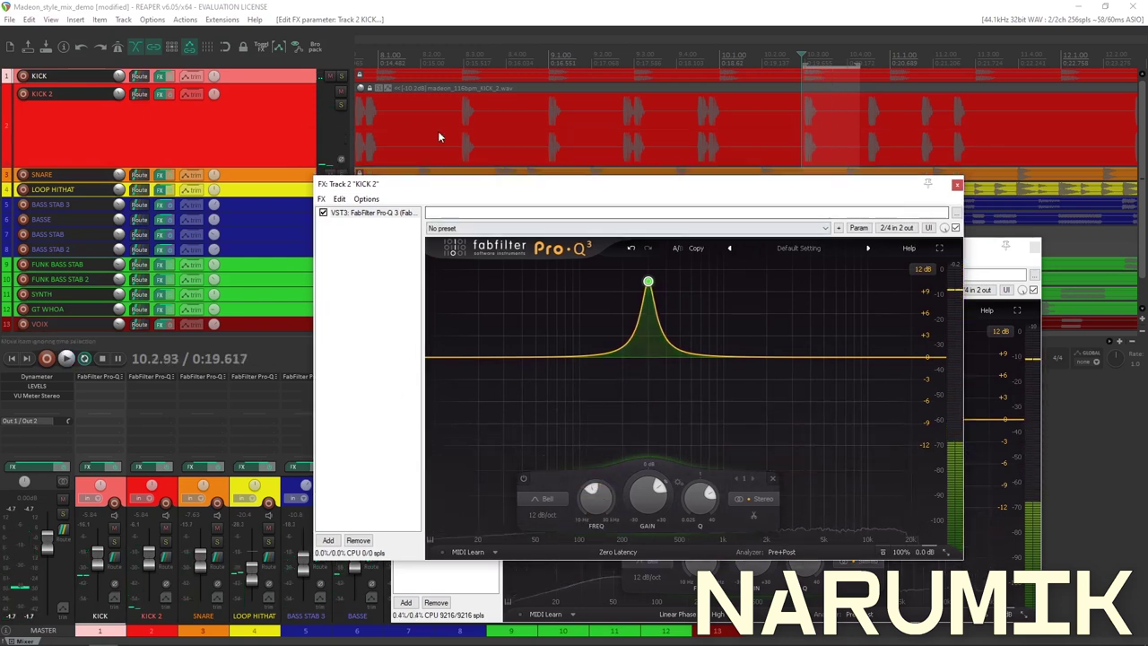
click(341, 105)
key(space)
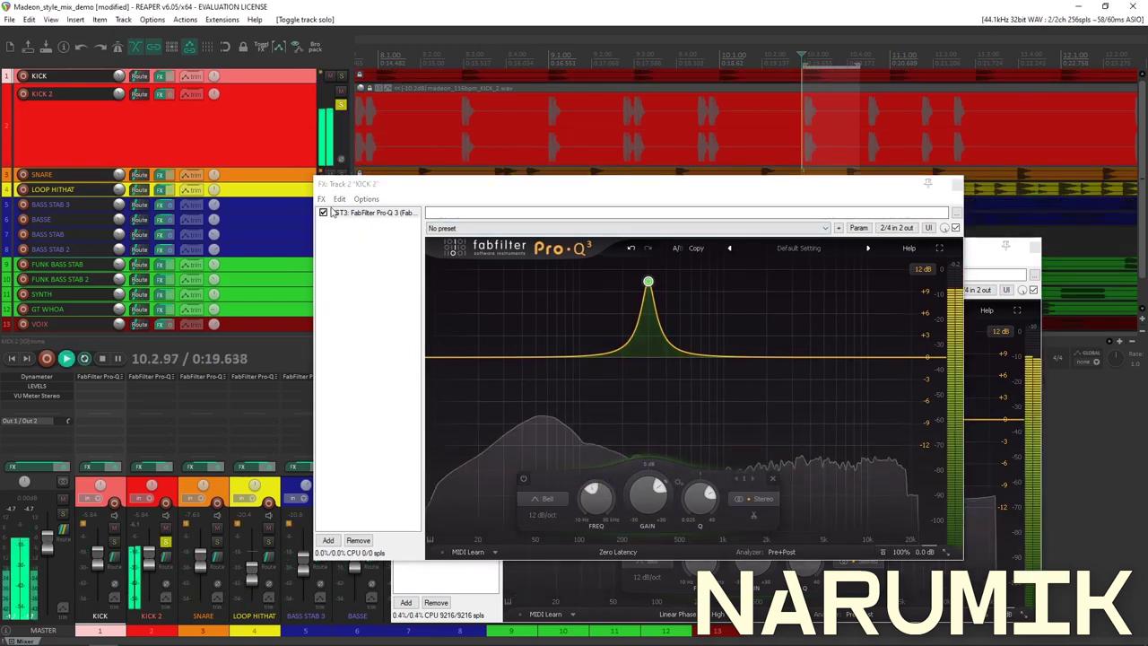
click(324, 212)
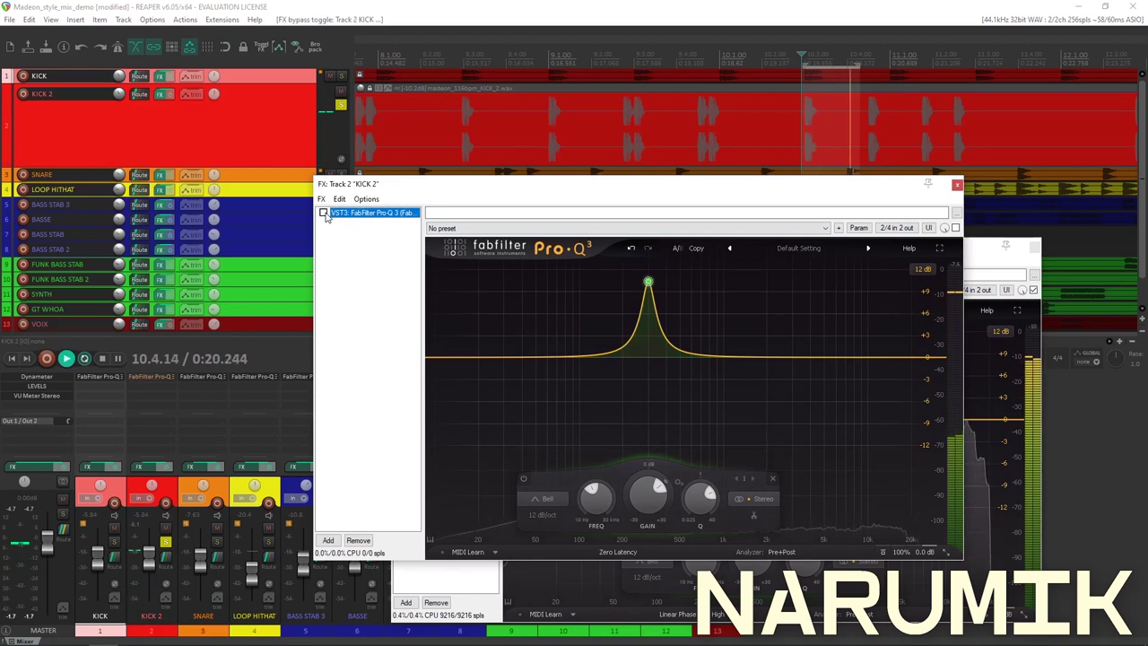
mouse_move(612, 509)
mouse_down()
mouse_move(629, 495)
mouse_move(631, 506)
mouse_move(597, 520)
mouse_move(609, 515)
mouse_up()
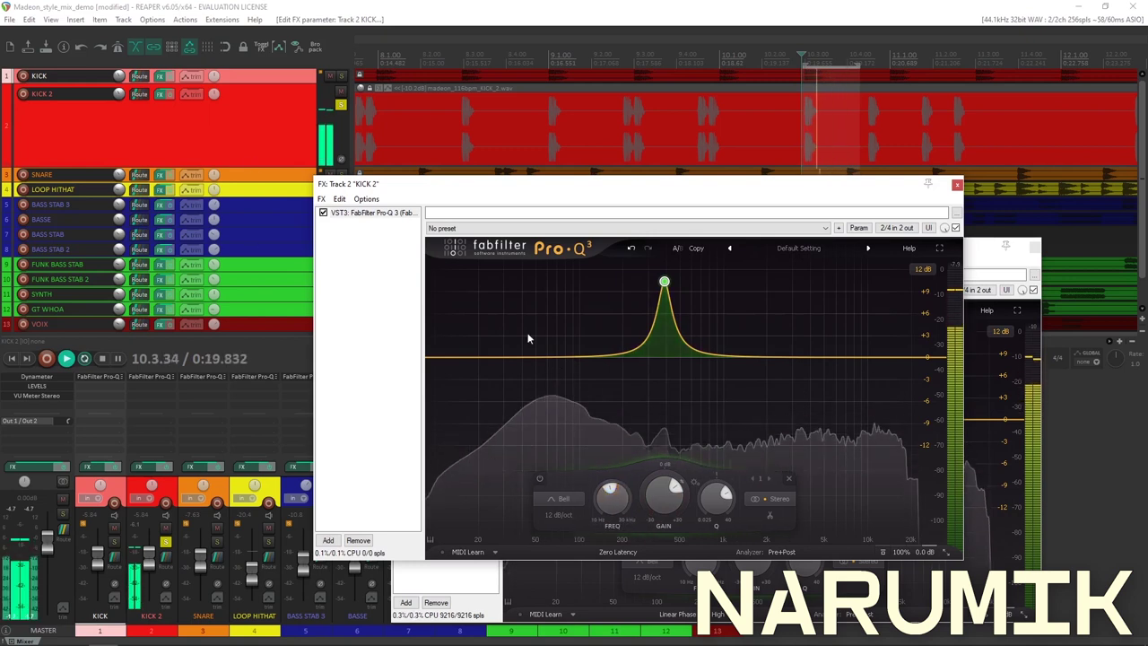
Turn the 389 Hz boost on KICK 2 into a cut of about -3.24 dB and play it unsoloed in the mix
click(341, 105)
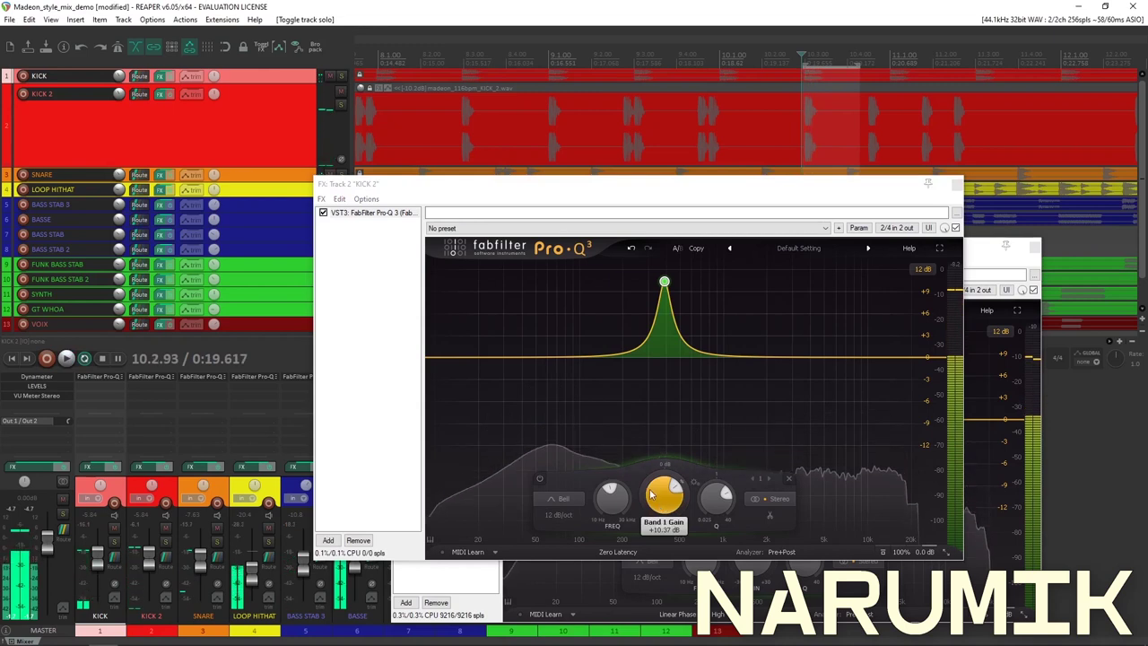
drag(488, 193, 338, 174)
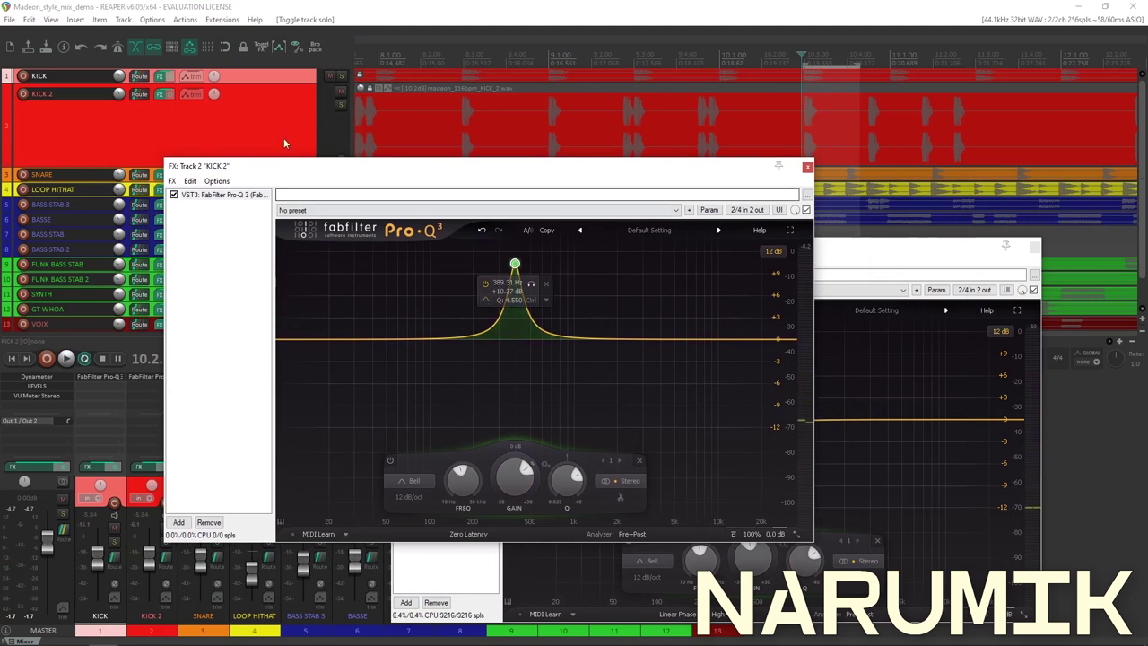
click(340, 105)
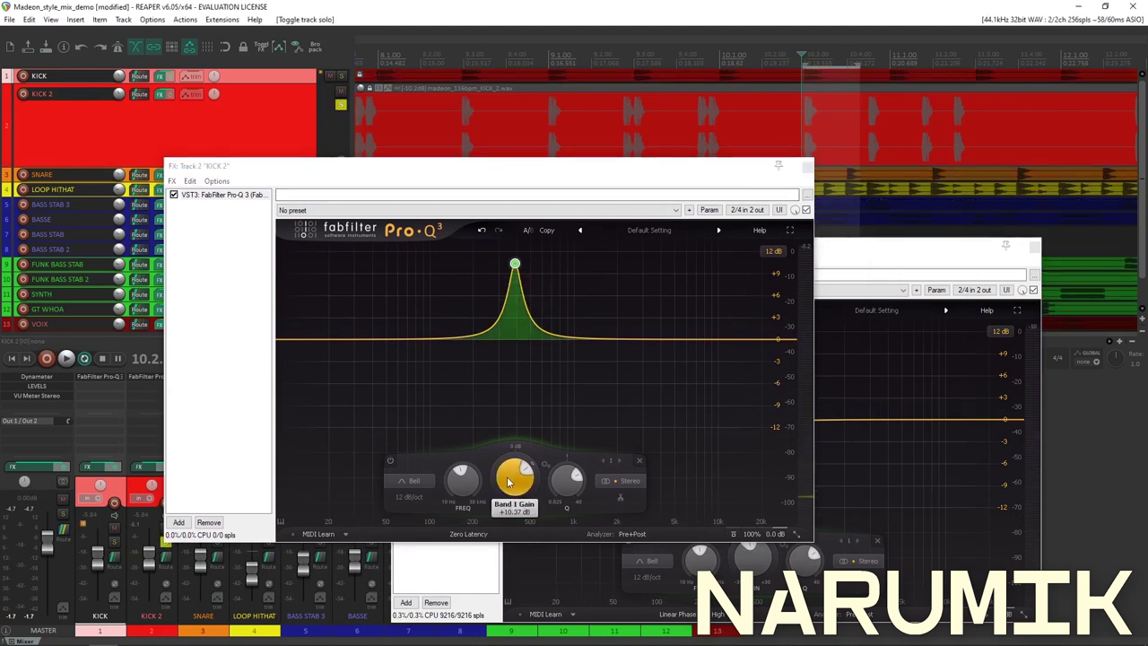
drag(509, 482, 525, 557)
key(space)
click(341, 105)
drag(526, 478, 571, 469)
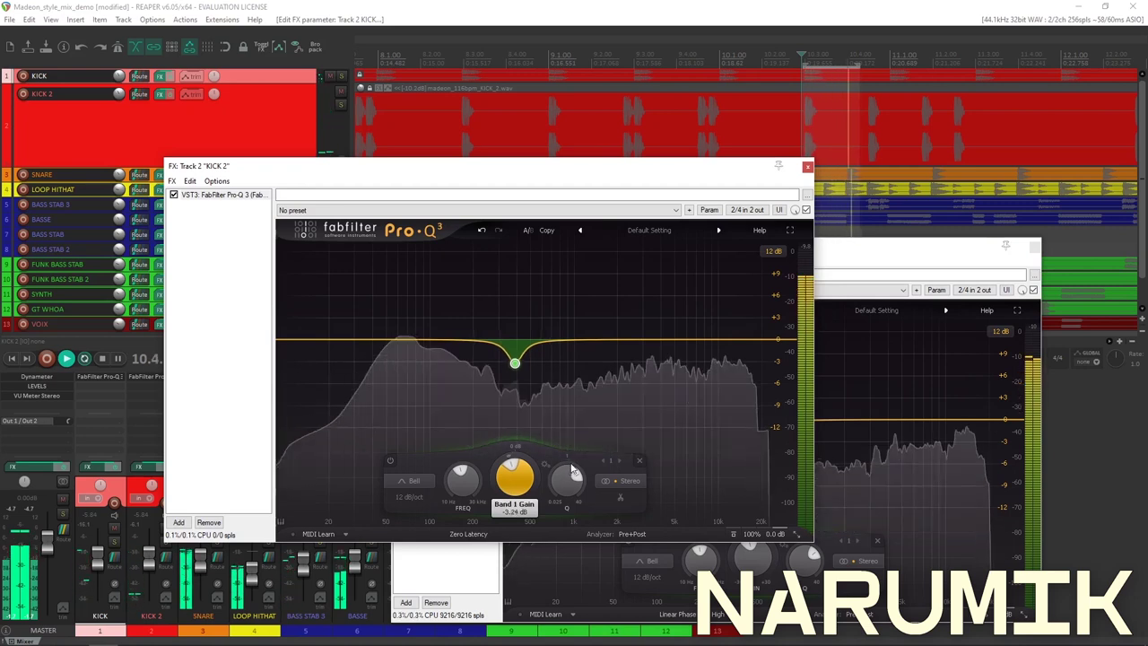
Play the mix from just before bar 7 and compare KICK 2 with Pro-Q 3 bypassed and enabled
click(690, 56)
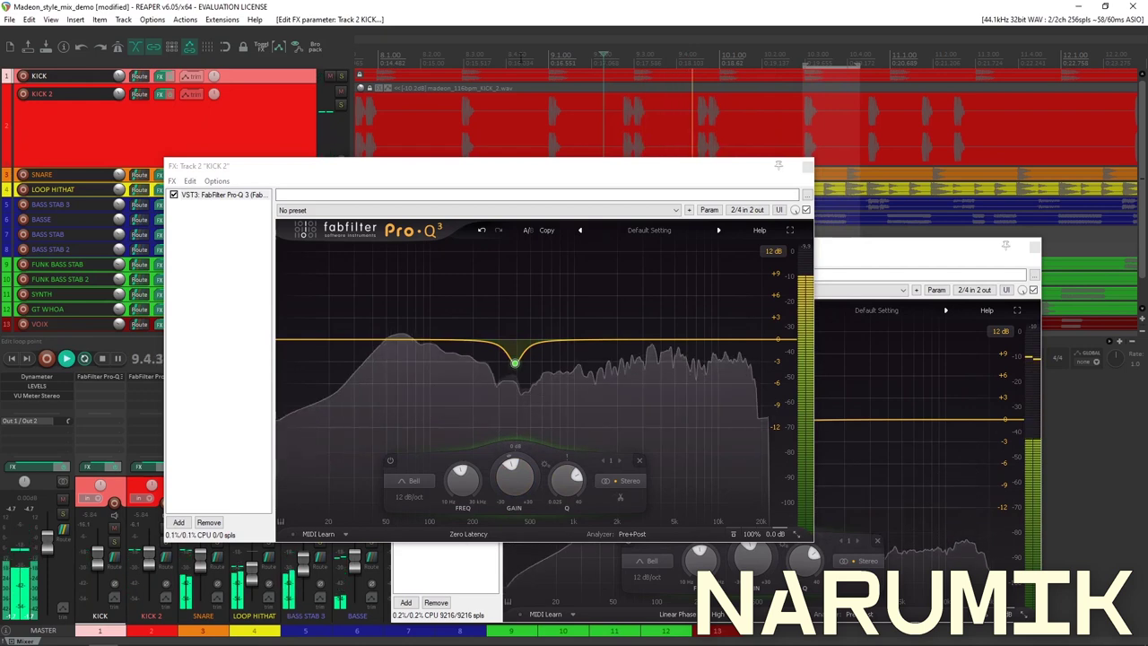
scroll(525, 74, down, 3)
click(550, 55)
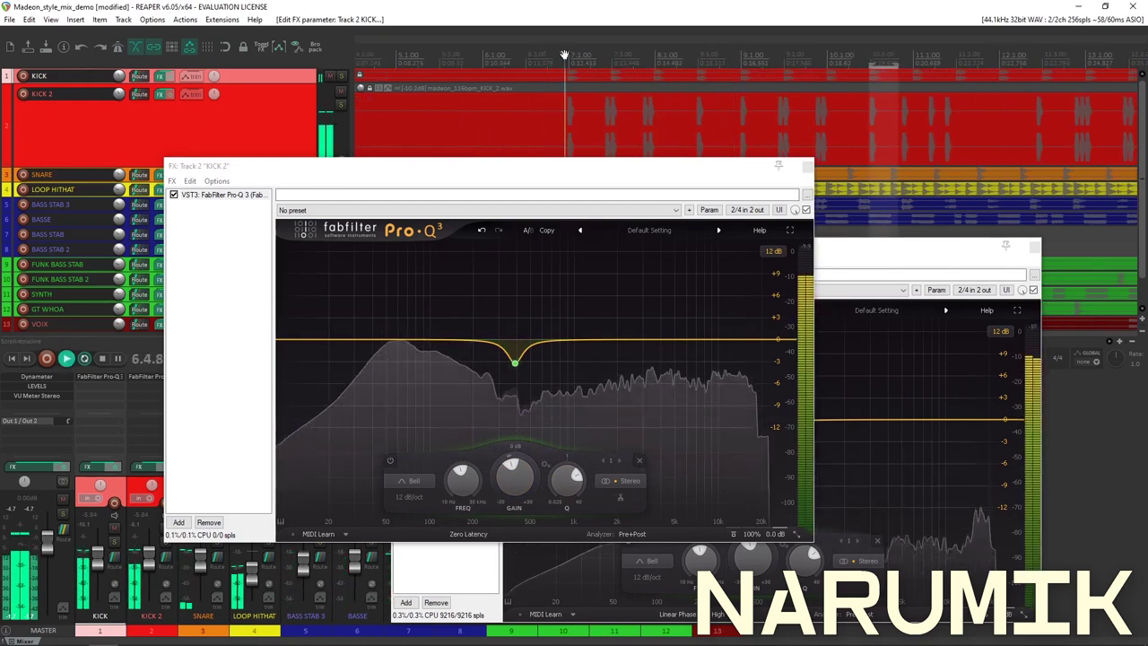
click(805, 210)
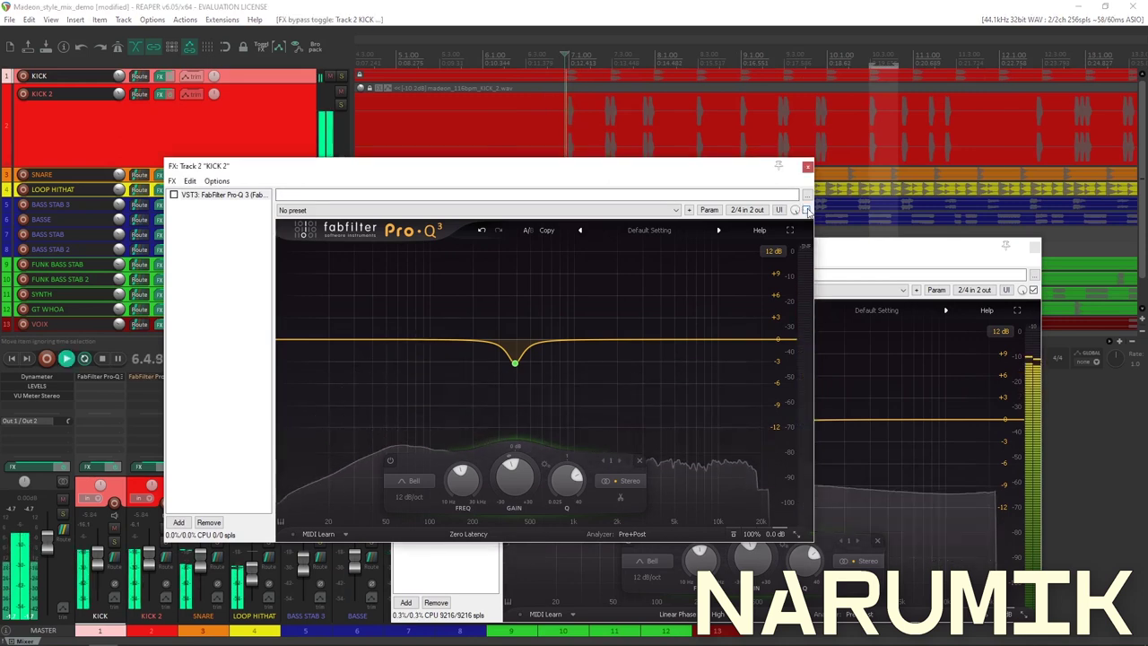
click(806, 210)
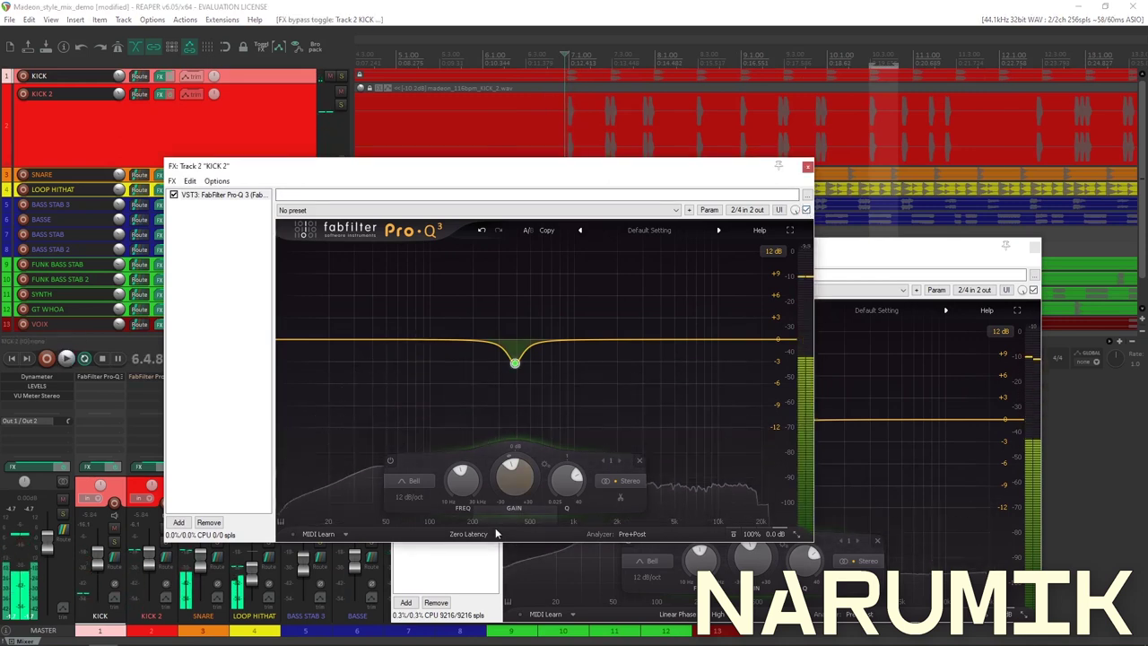
Reduce the KICK 2 cut to about -2.24 dB, play it in the mix, and save the project
key(space)
drag(517, 489, 517, 486)
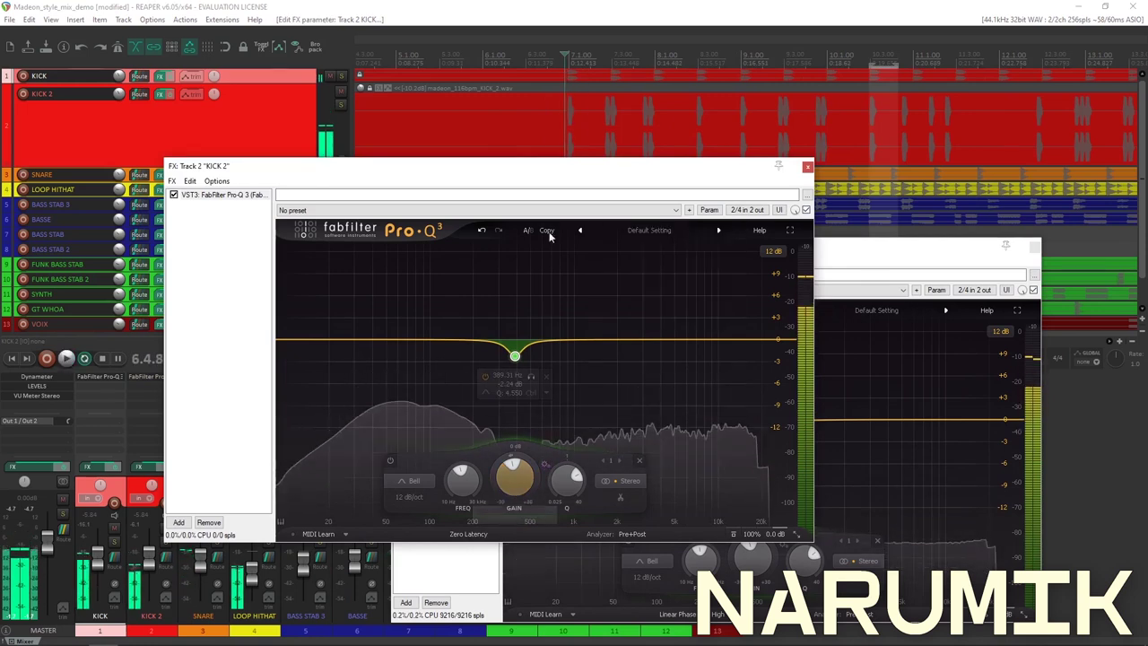
click(579, 6)
key(space)
key(ctrl+s)
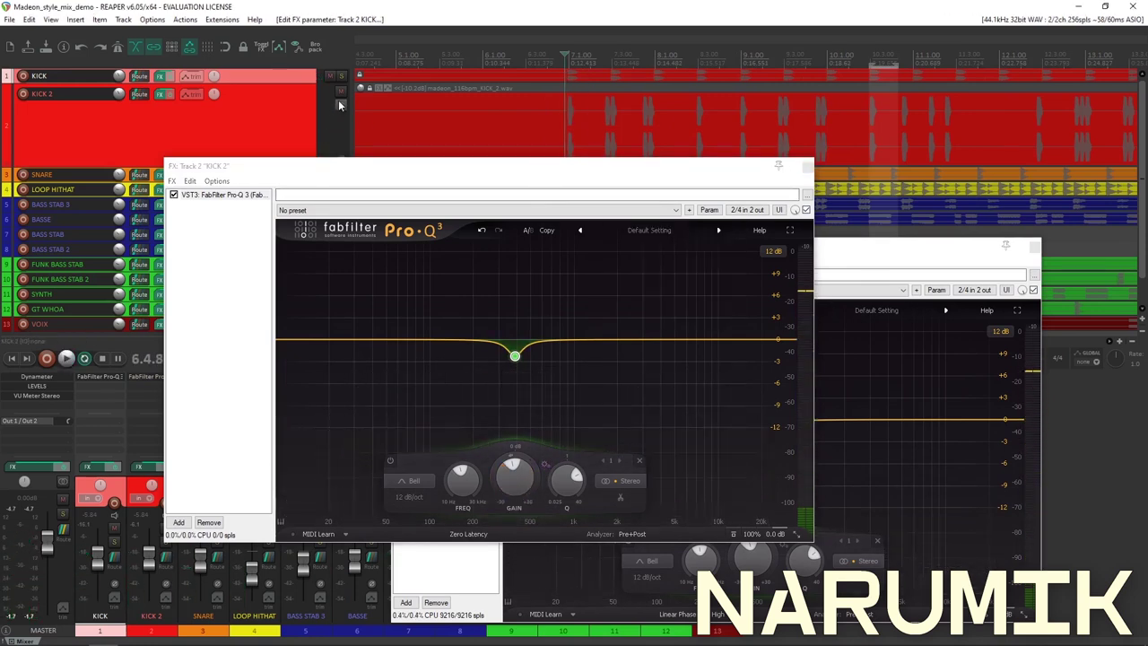
Widen the KICK 2 cut to a Q of about 2.691 and solo the track to listen to it
drag(556, 483, 554, 502)
key(space)
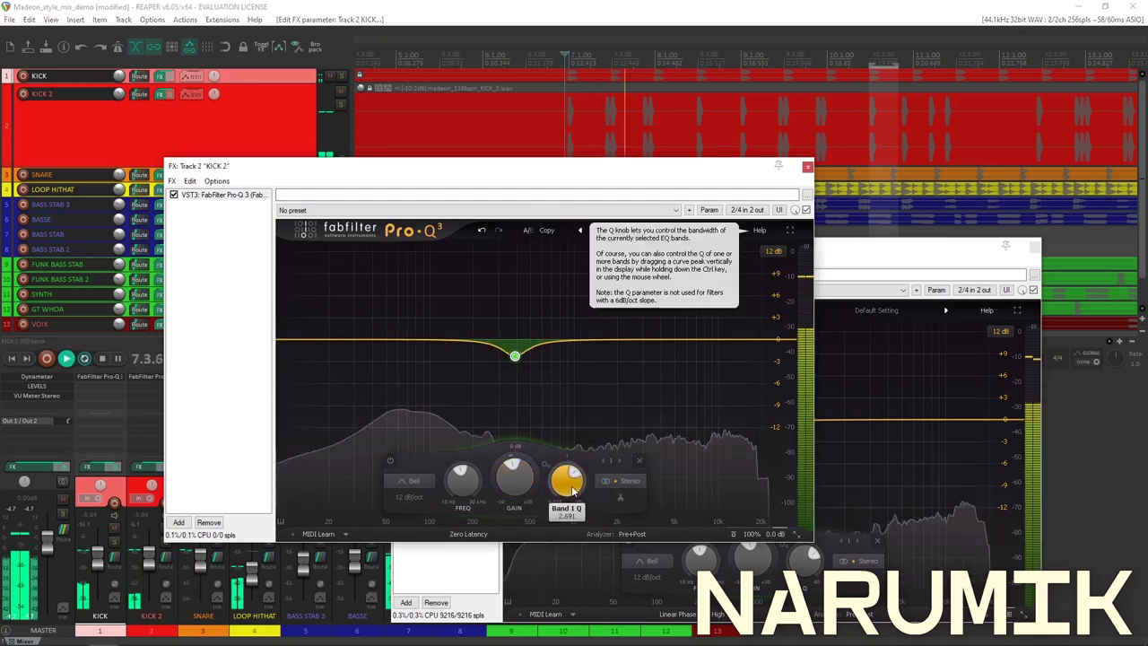
click(340, 104)
key(space)
key(space)
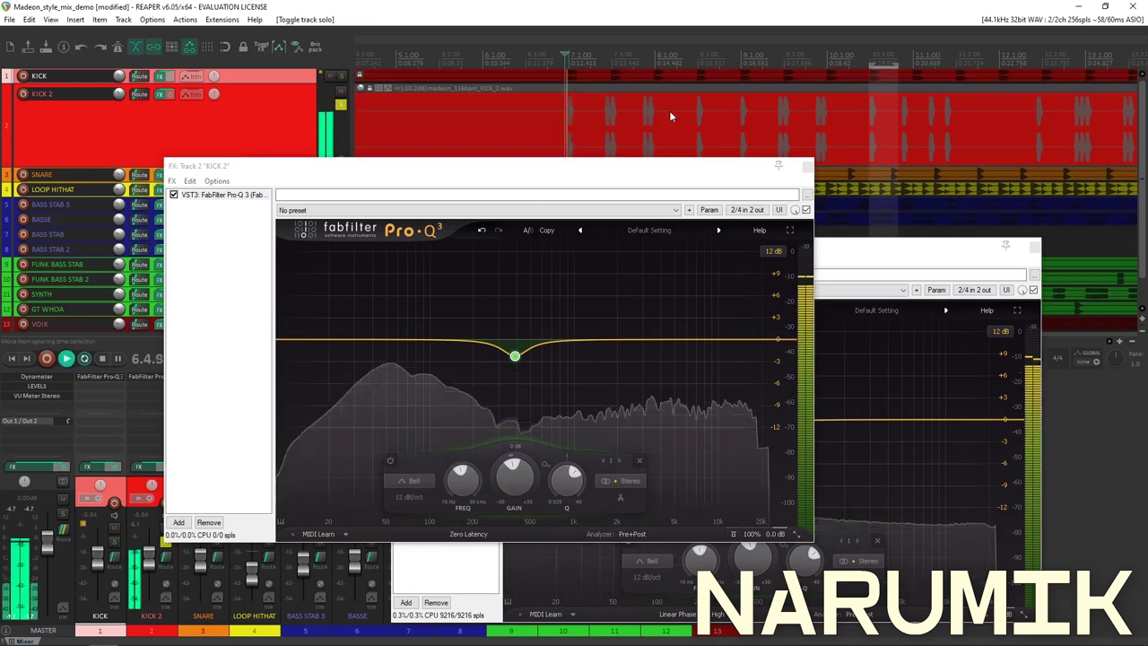
Close the KICK effects window, move the KICK 2 effects window clear of the tracks, and replay the soloed hit at bar 7
scroll(670, 114, up, 5)
key(space)
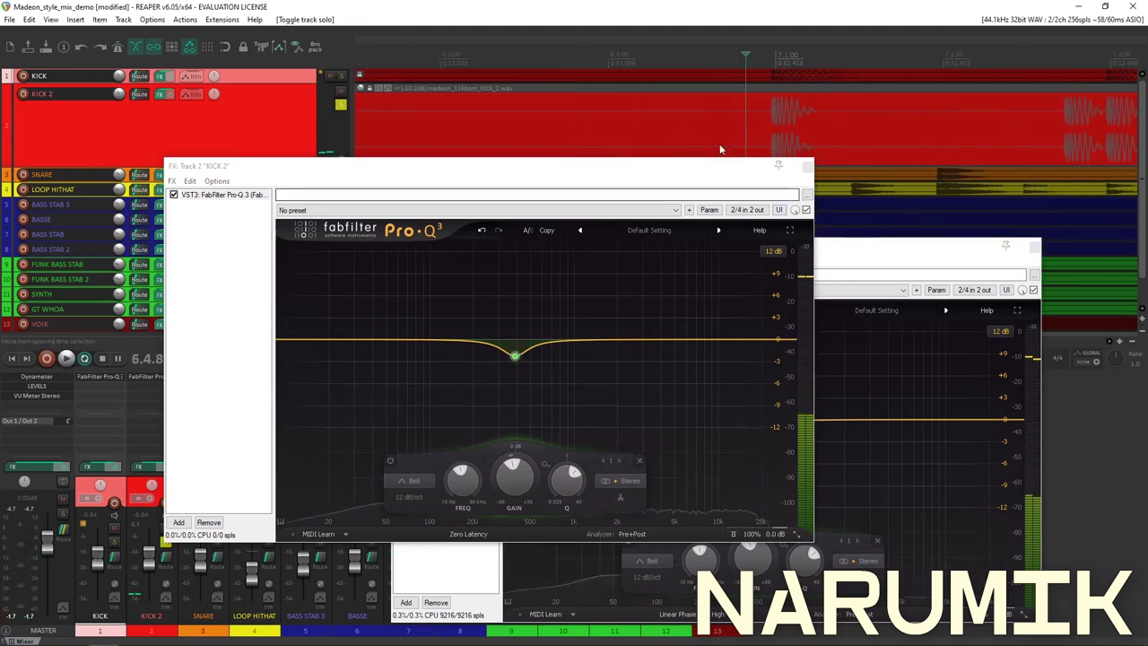
click(1034, 246)
drag(676, 182, 1004, 283)
key(space)
key(space)
key(space)
key(space)
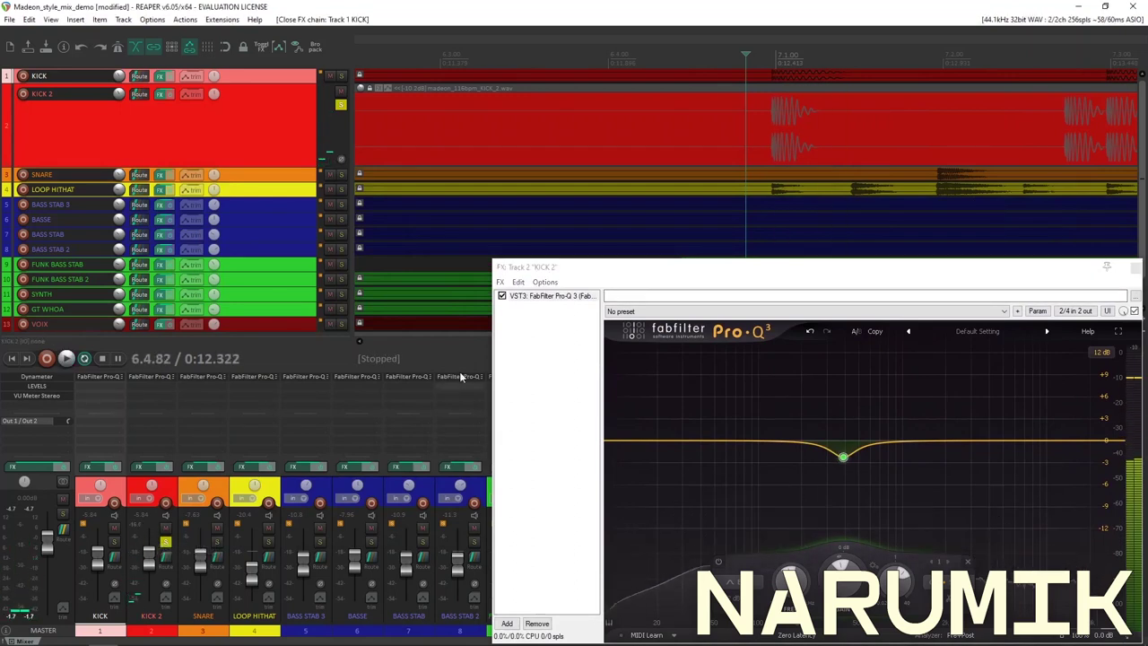
Listen to the soloed KICK 2 with Pro-Q 3 bypassed, and re-enable the plug-in
click(502, 296)
key(space)
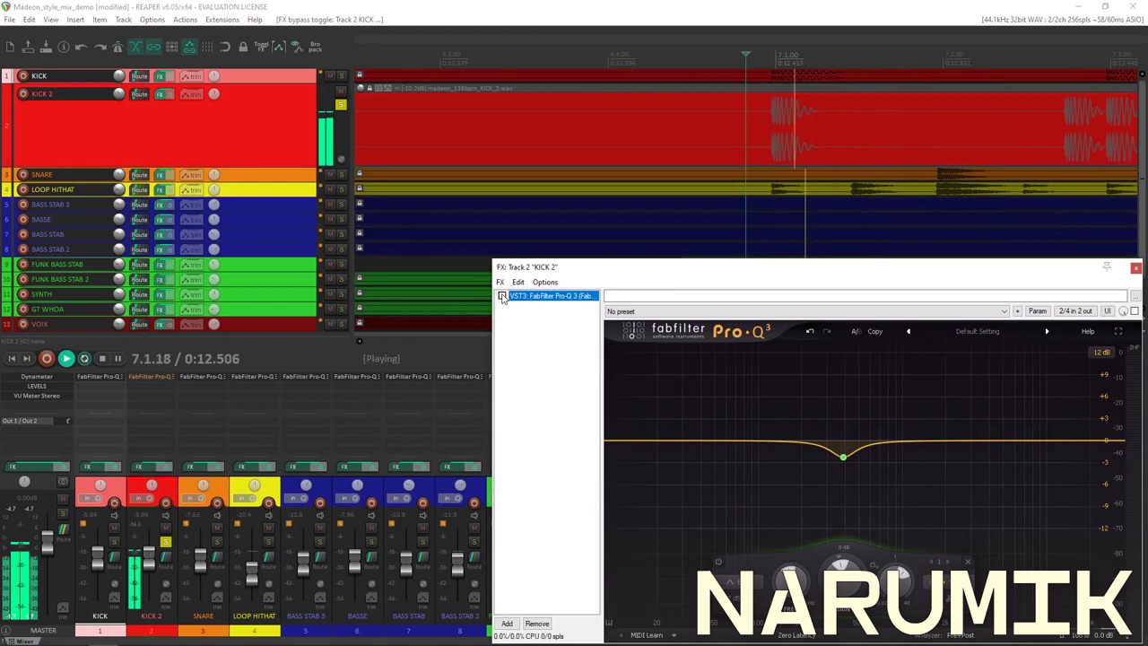
key(space)
click(502, 296)
click(442, 6)
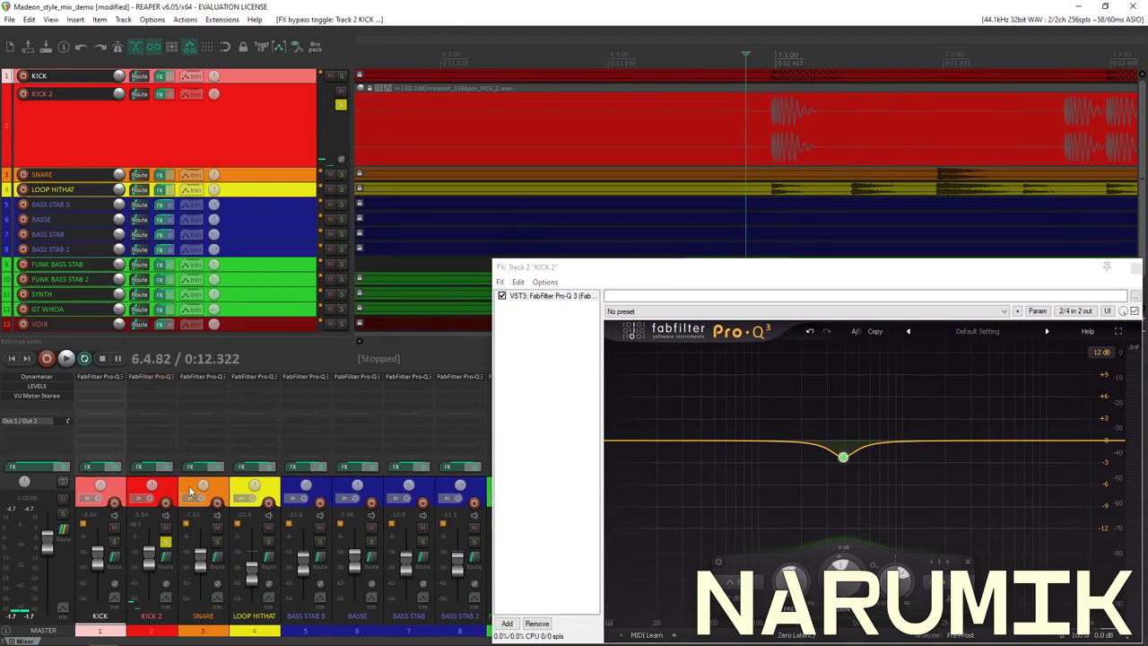
Close the KICK 2 effects window and unsolo the track
drag(554, 273, 339, 140)
mouse_move(629, 327)
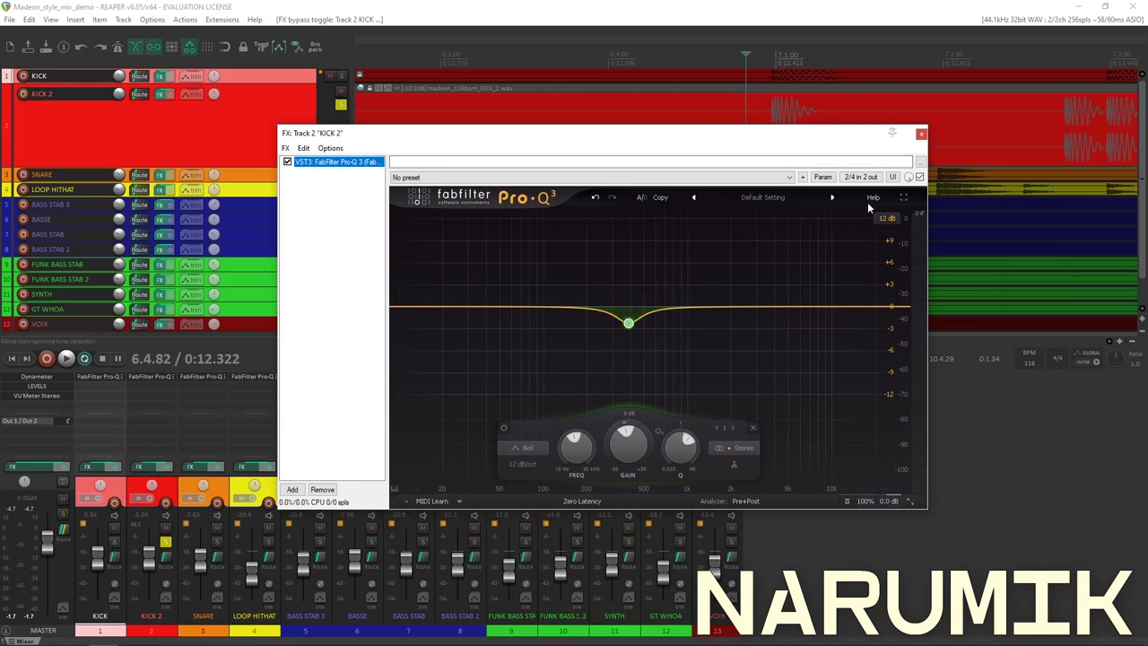
click(920, 133)
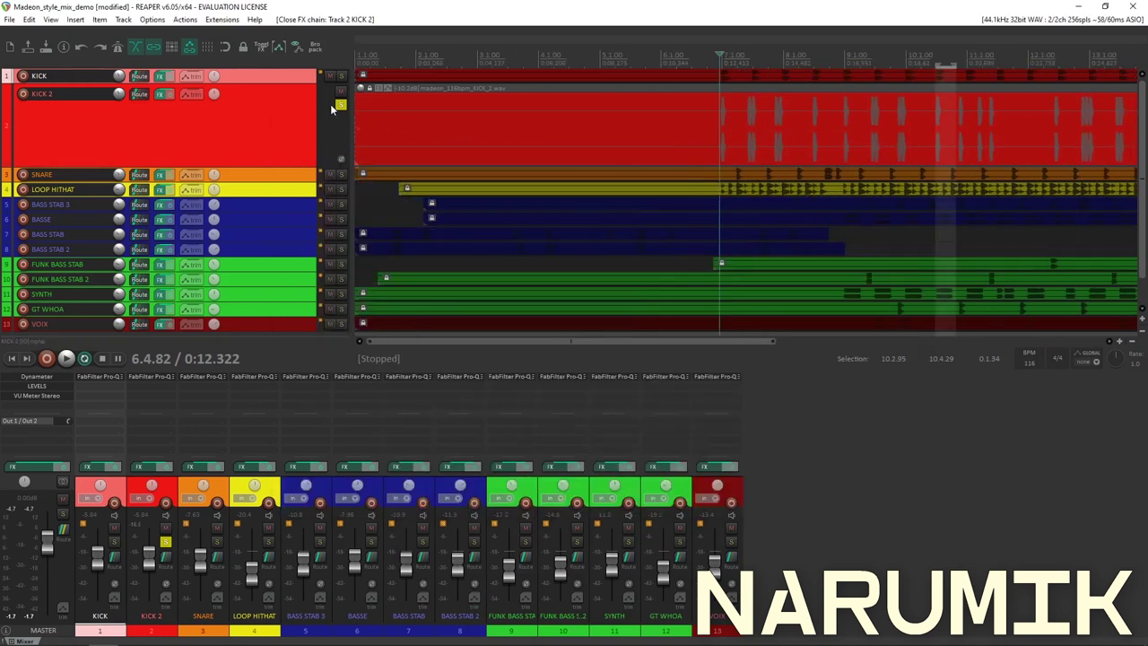
click(340, 104)
Play the full mix briefly from just before bar 7
key(space)
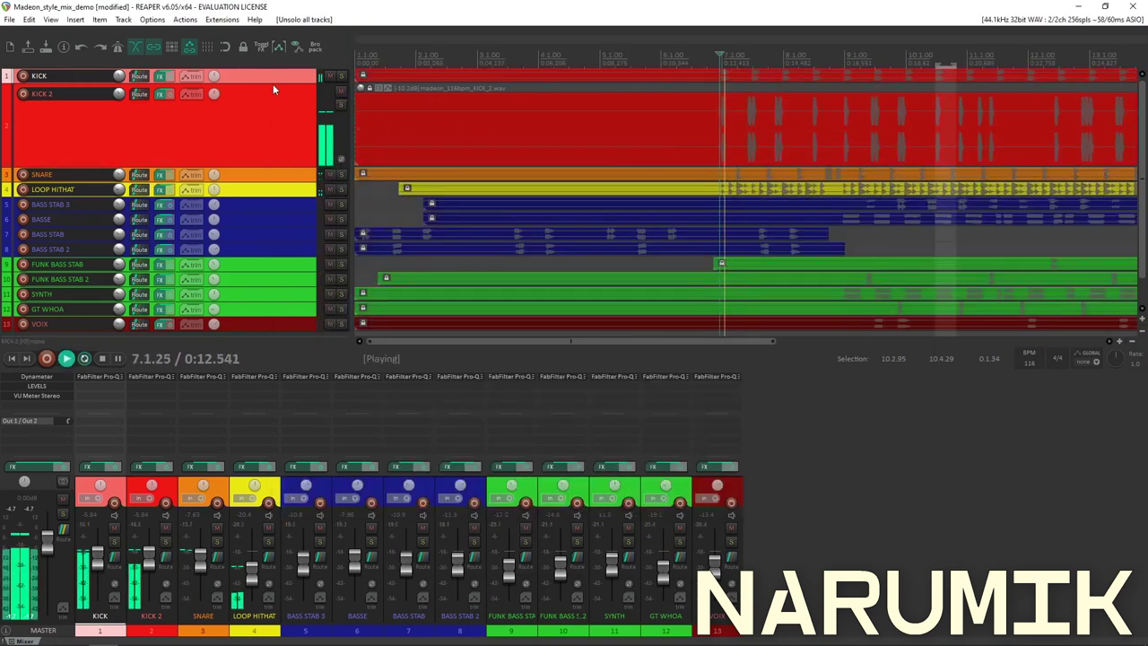
key(space)
scroll(799, 106, up, 3)
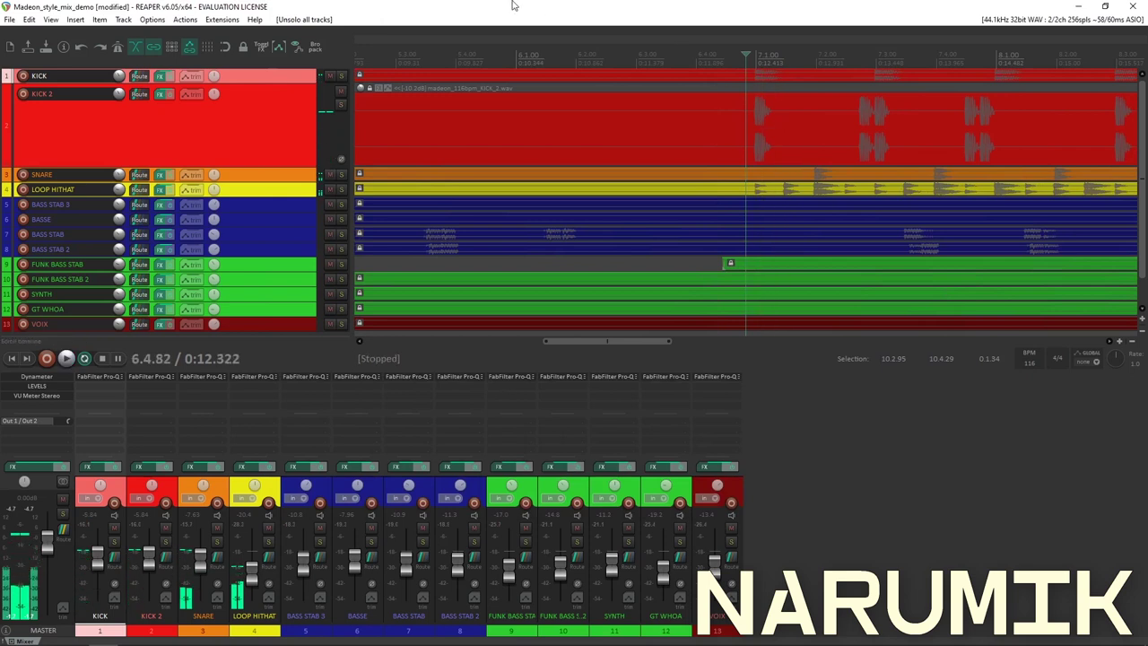
scroll(714, 123, down, 3)
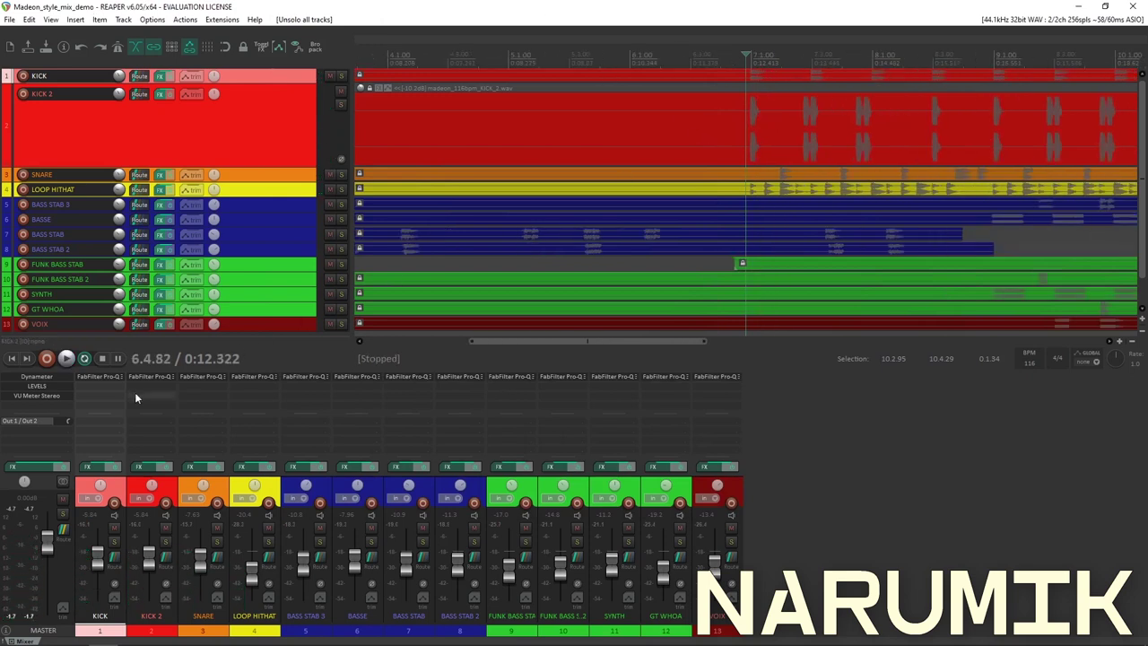
Compare the mix with the KICK and KICK 2 effects bypassed and re-enabled
click(112, 469)
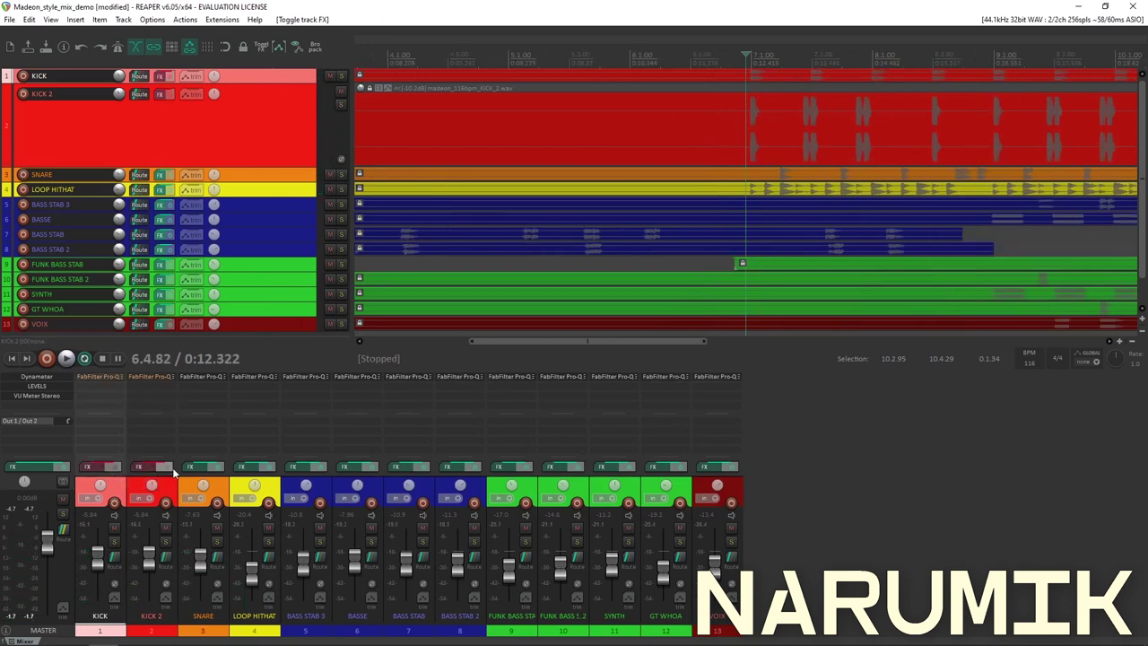
key(space)
key(space)
key(space)
key(space)
click(169, 470)
click(115, 468)
key(space)
Replay the mix with only the KICK 2 effects bypassed, and re-enable them for comparison
click(166, 468)
key(space)
key(space)
key(space)
key(space)
key(space)
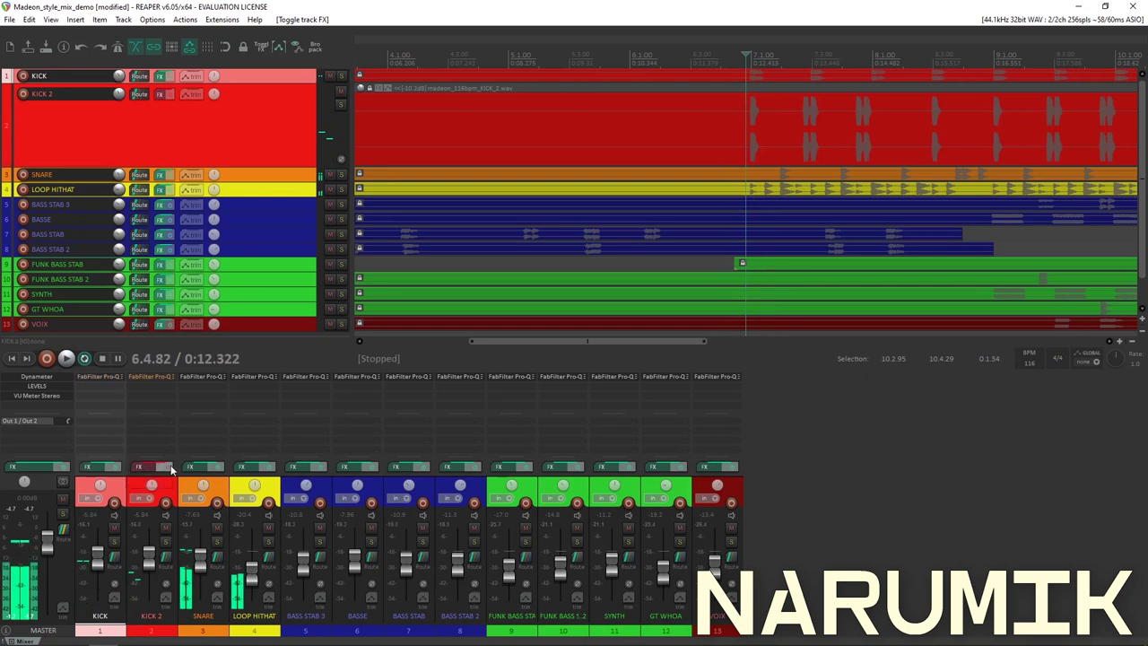
click(165, 468)
key(space)
key(space)
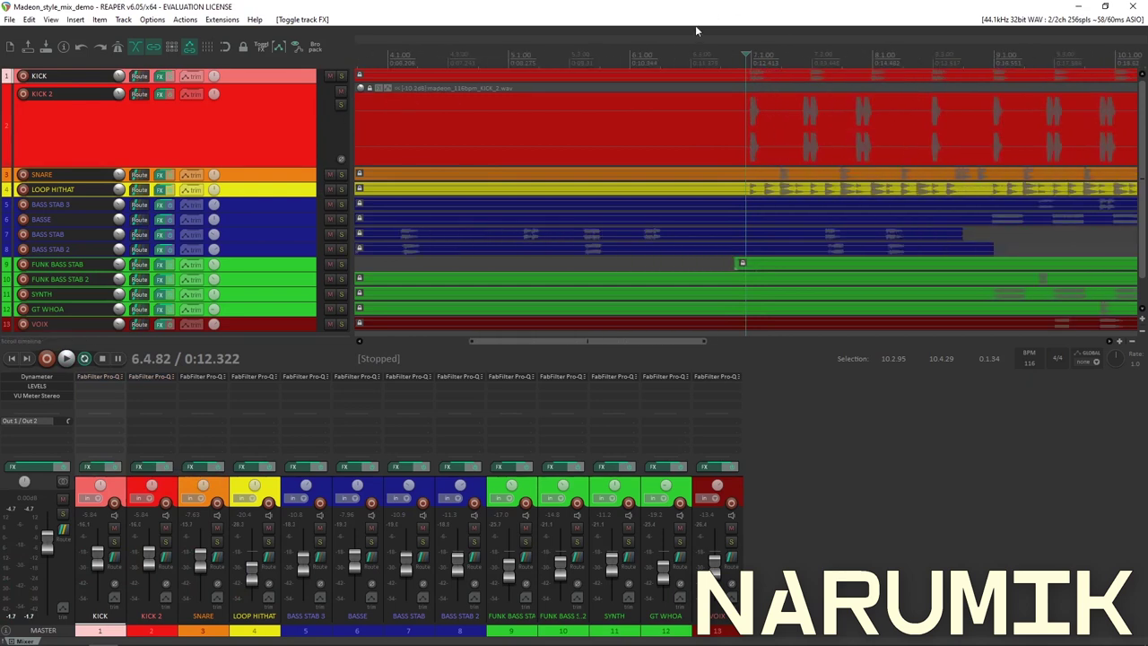
Shrink the KICK 2 track back to the height of the other tracks and start playback from just before bar 7
scroll(801, 143, down, 3)
scroll(794, 144, down, 4)
scroll(794, 142, up, 4)
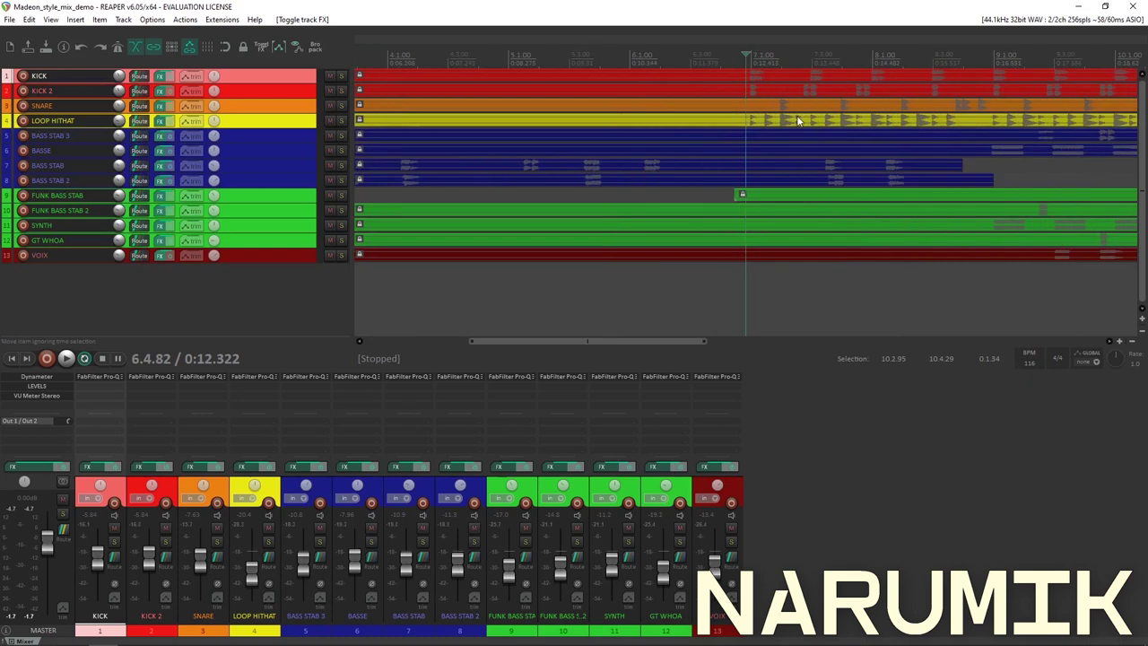
scroll(791, 70, up, 2)
key(space)
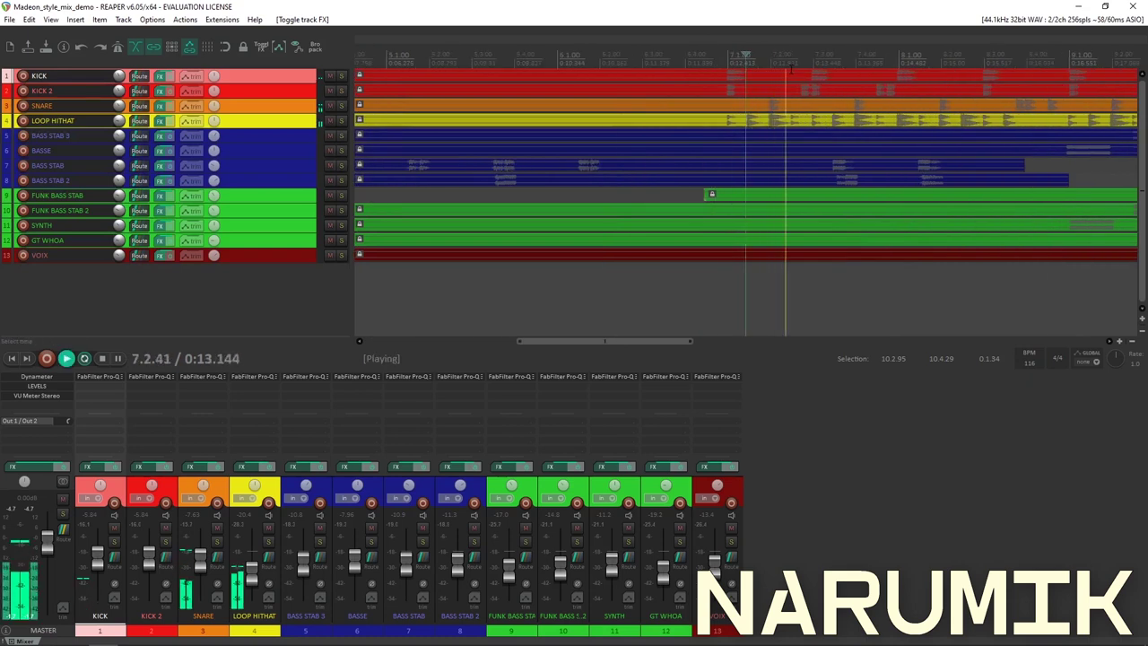
Stop playback, set the time selection from 7.1.96 to 7.2.97 around the snare hit, and play it briefly
scroll(791, 70, down, 2)
key(space)
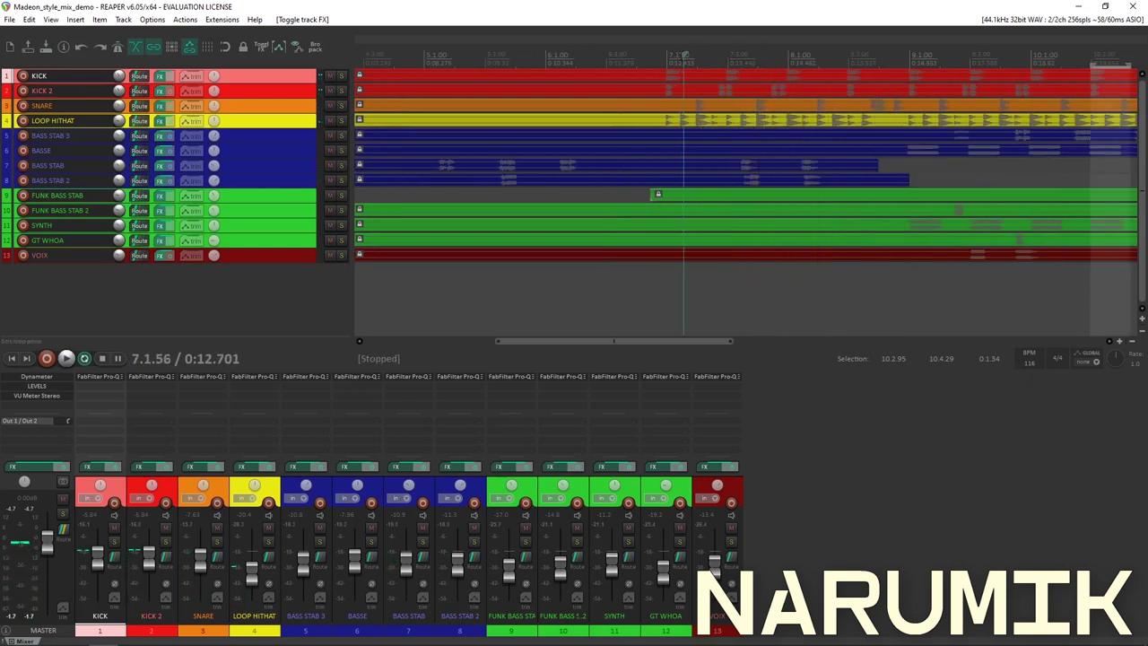
drag(696, 56, 727, 53)
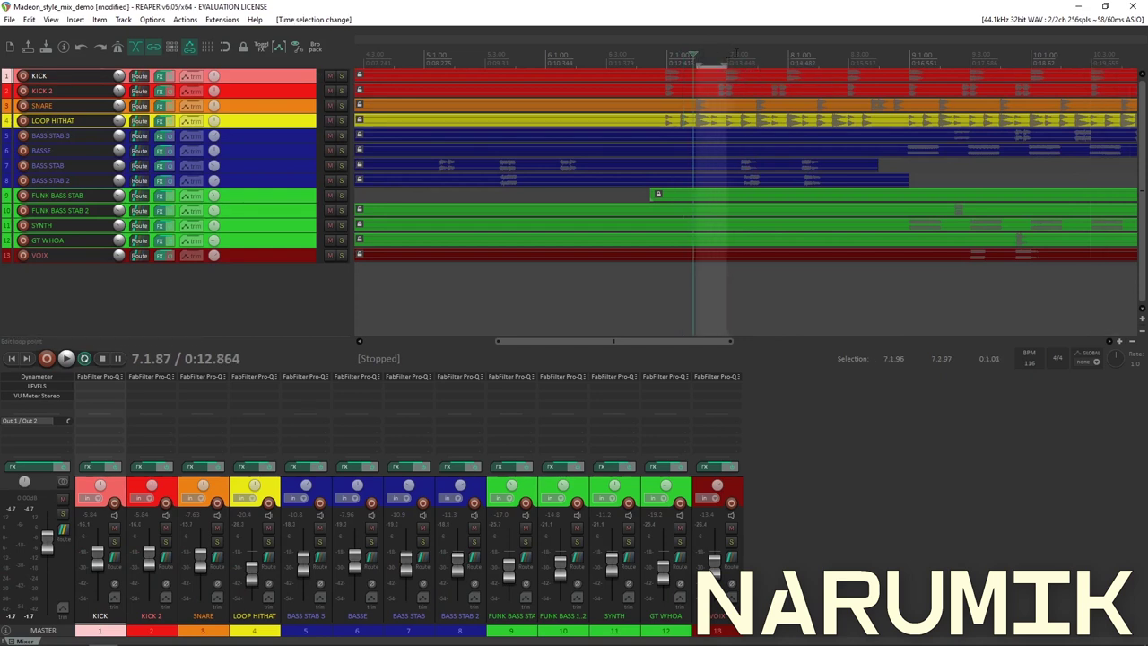
key(space)
key(space)
scroll(737, 71, up, 3)
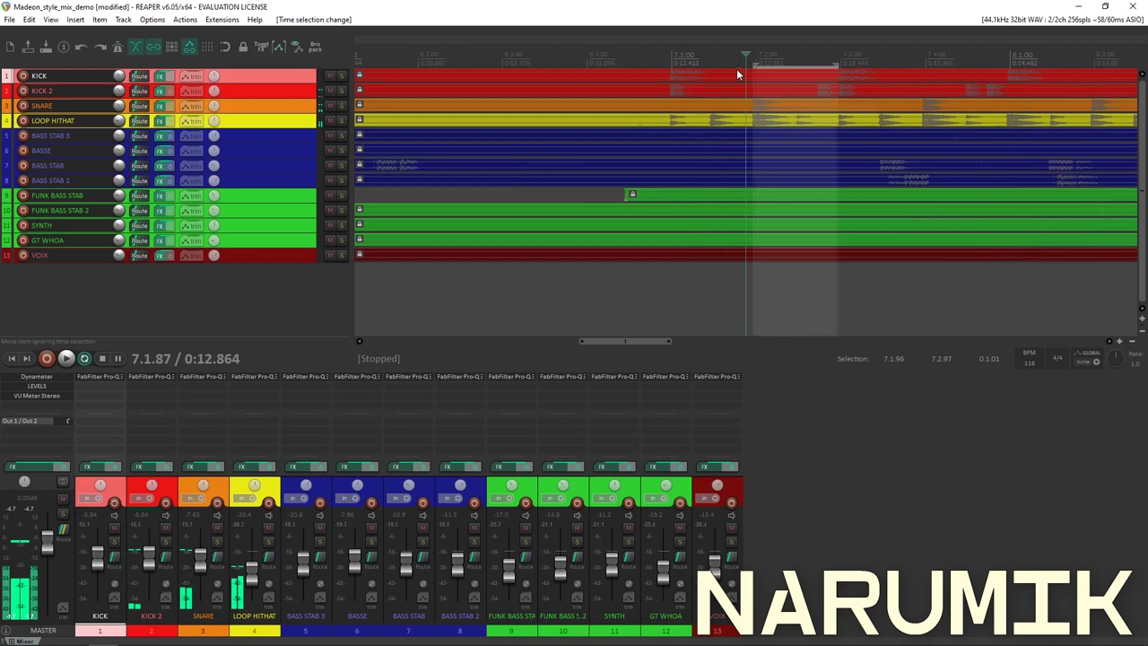
scroll(736, 70, up, 2)
Open the SNARE track's FabFilter Pro-Q 3 and move its window clear of the track controls
click(247, 108)
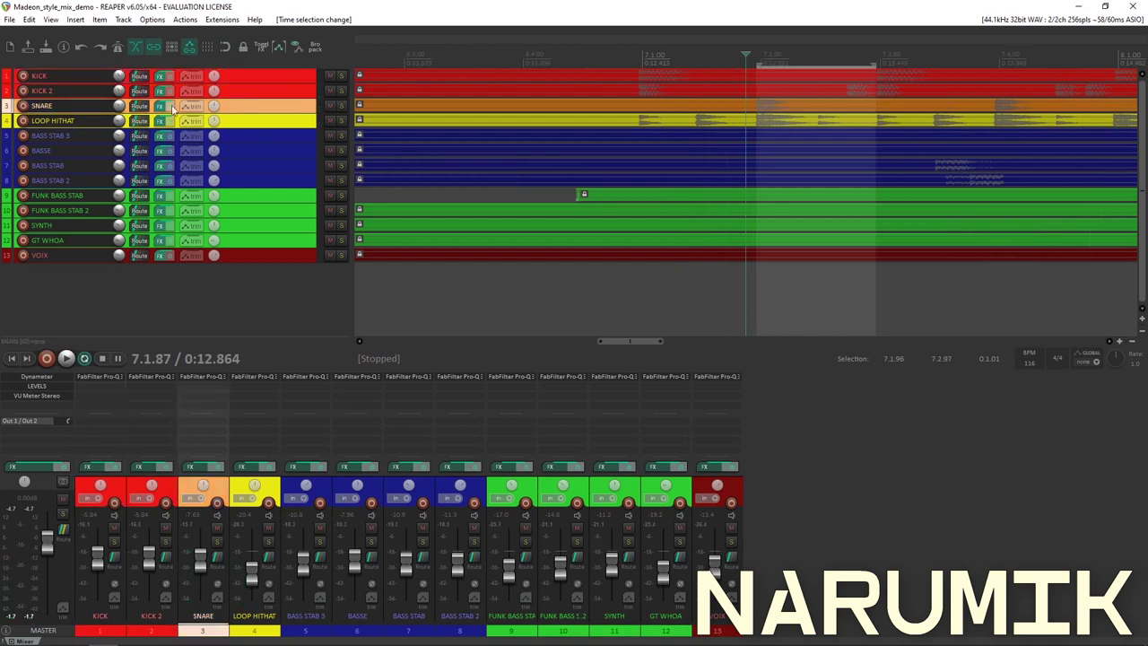
click(158, 106)
drag(454, 182, 528, 161)
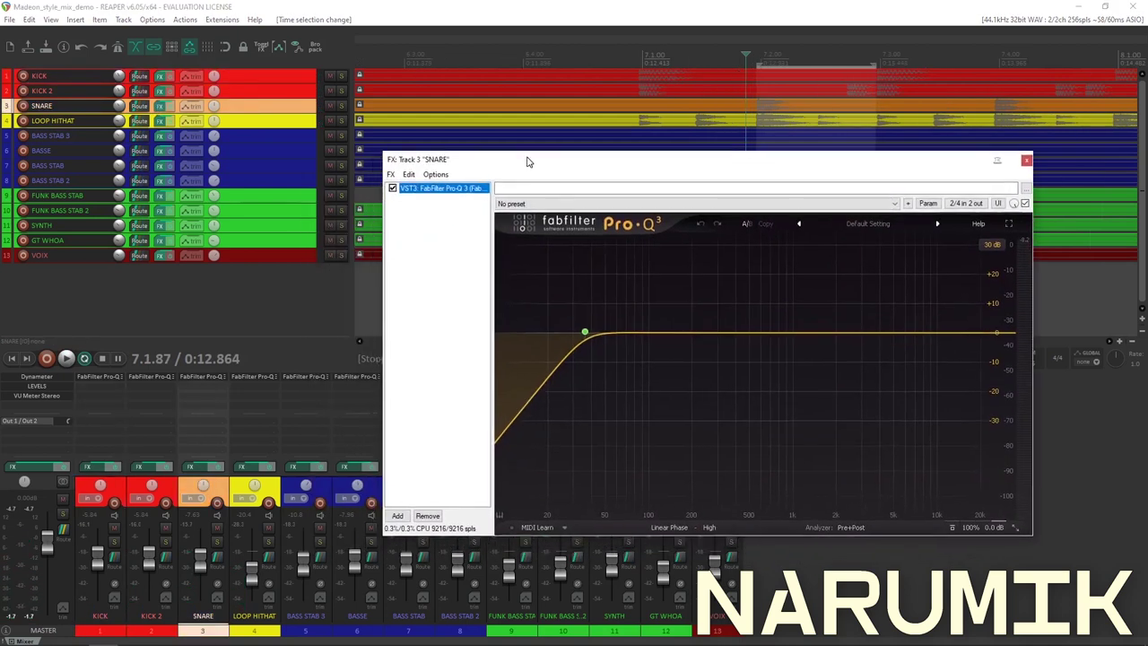
click(281, 6)
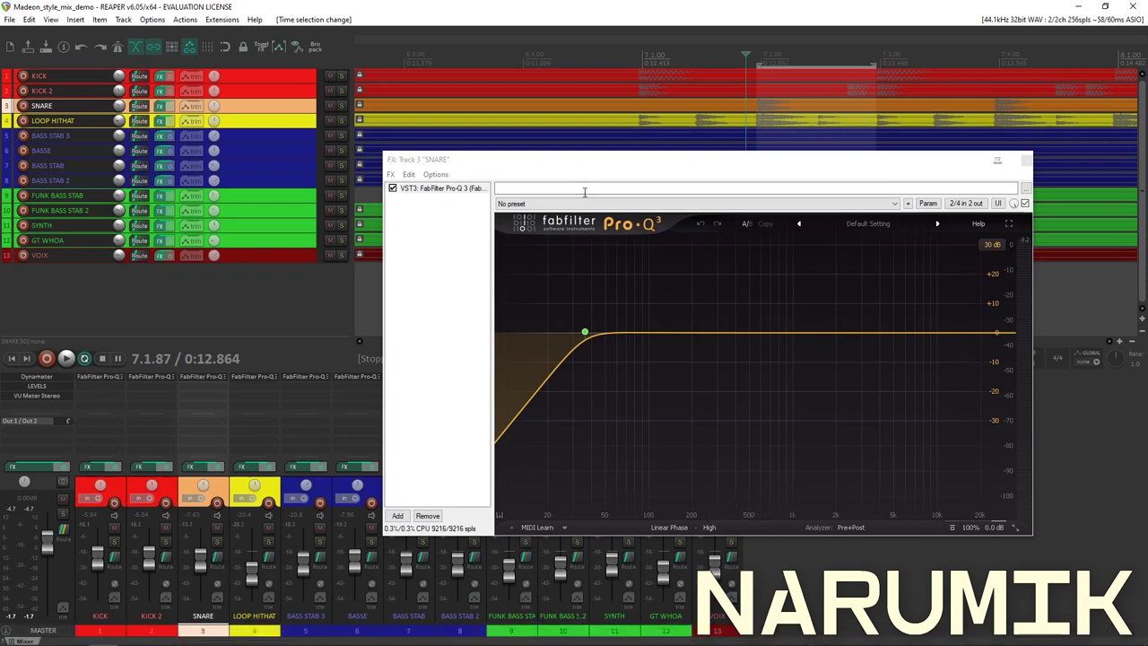
mouse_move(606, 159)
mouse_down()
mouse_move(529, 265)
mouse_move(599, 139)
mouse_up()
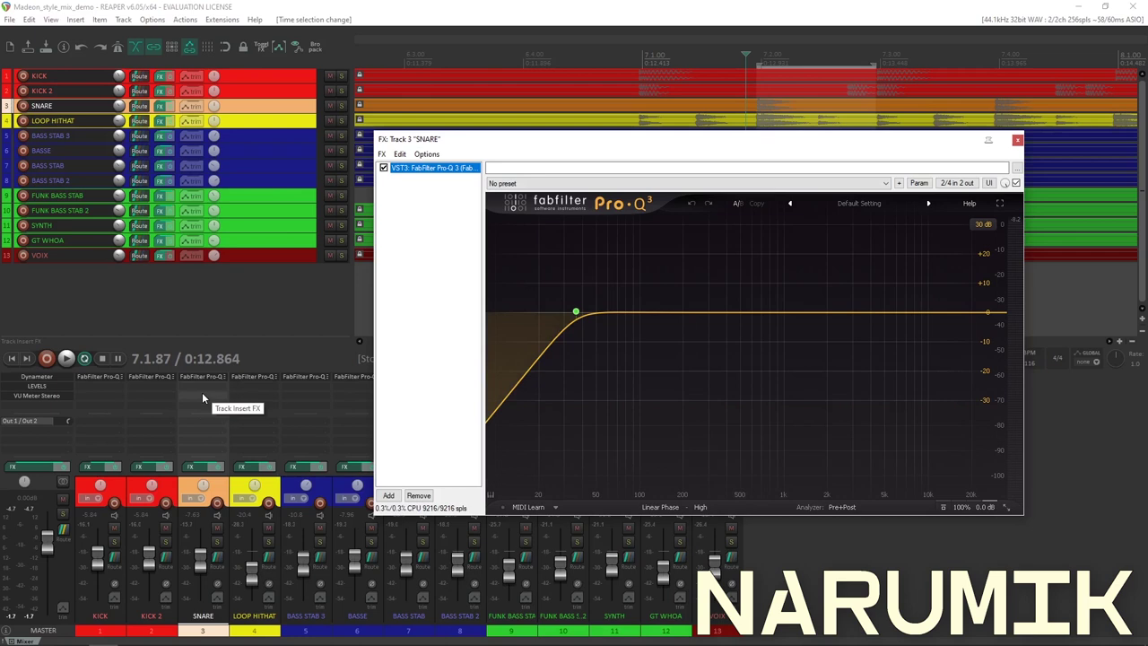
click(204, 5)
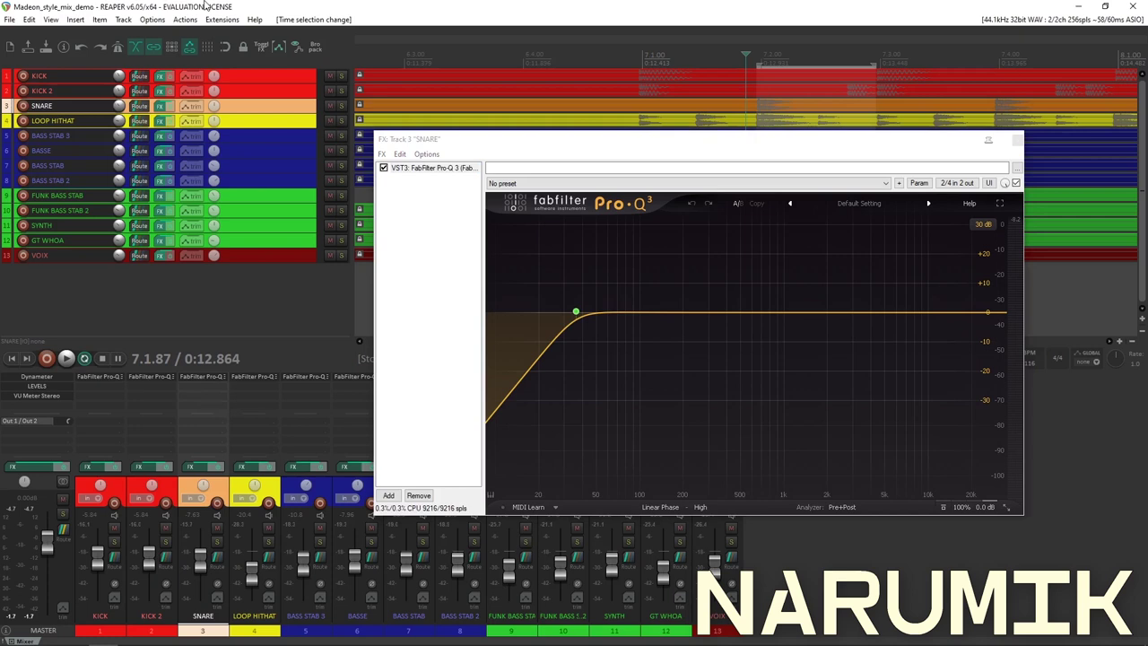
drag(493, 142, 541, 168)
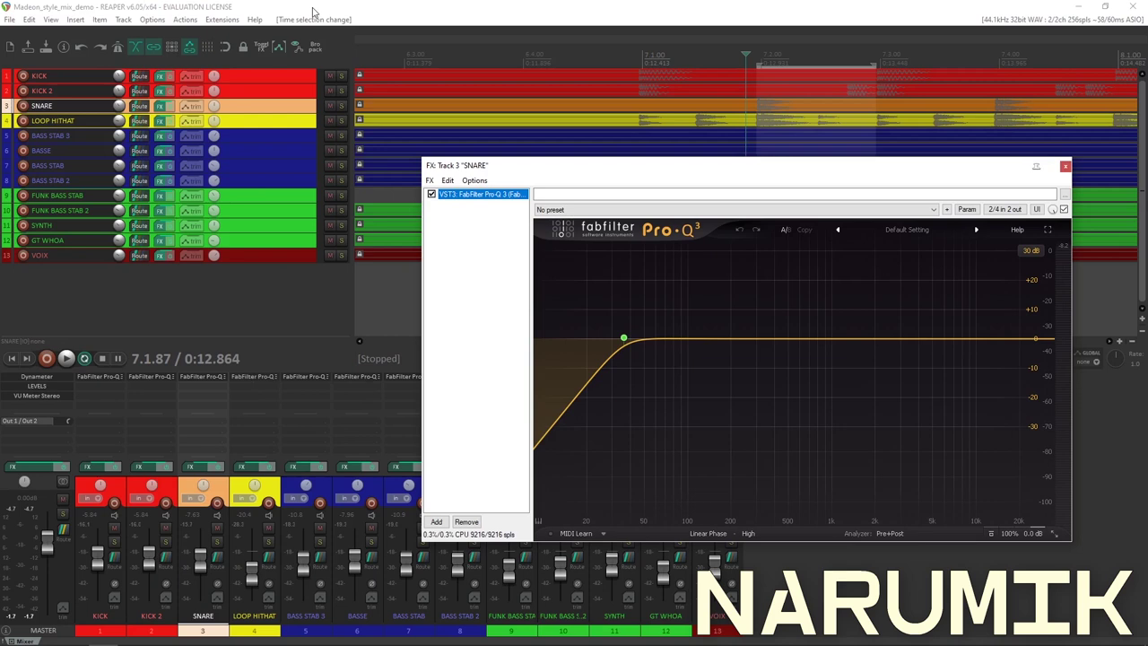
drag(499, 173, 397, 163)
mouse_move(505, 337)
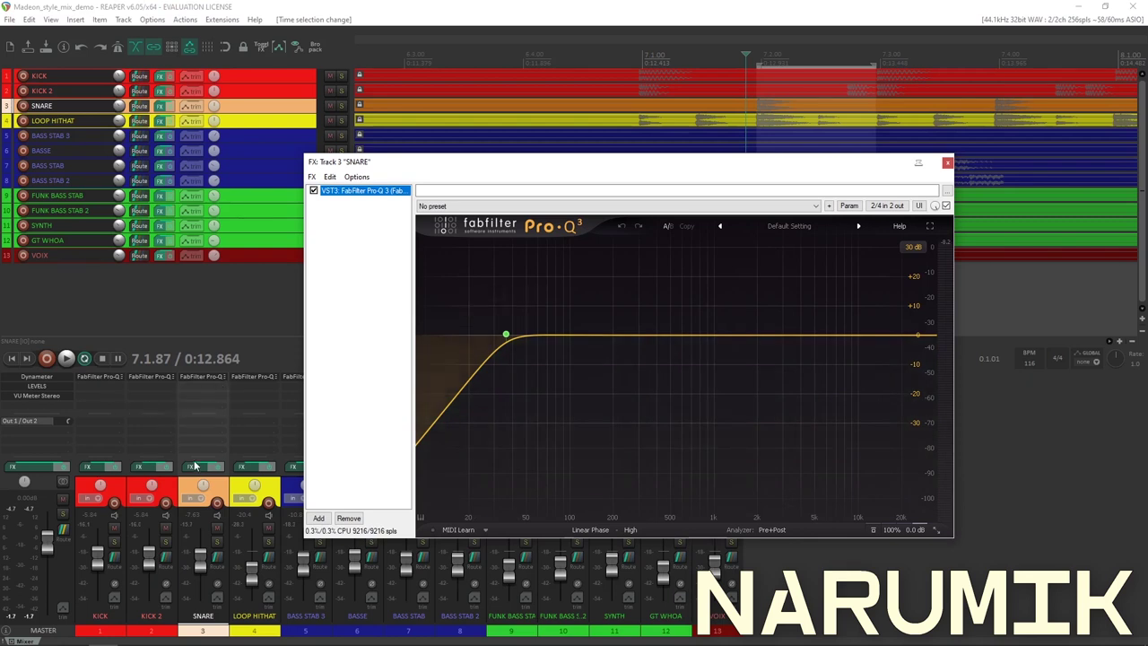
click(339, 4)
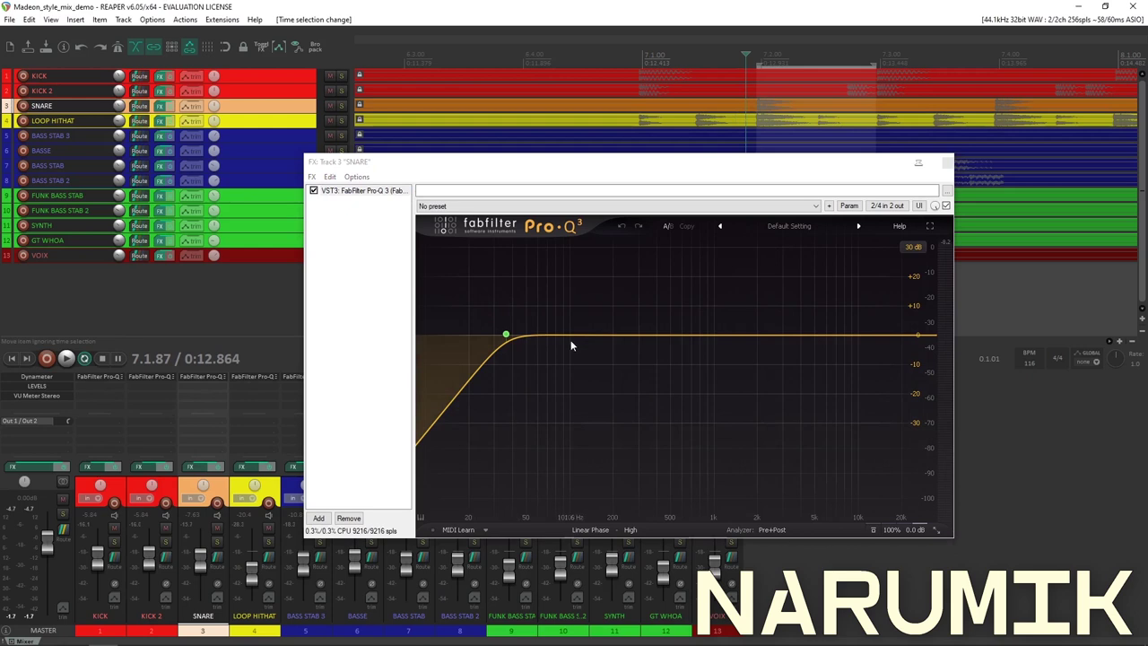
mouse_move(486, 643)
mouse_move(569, 350)
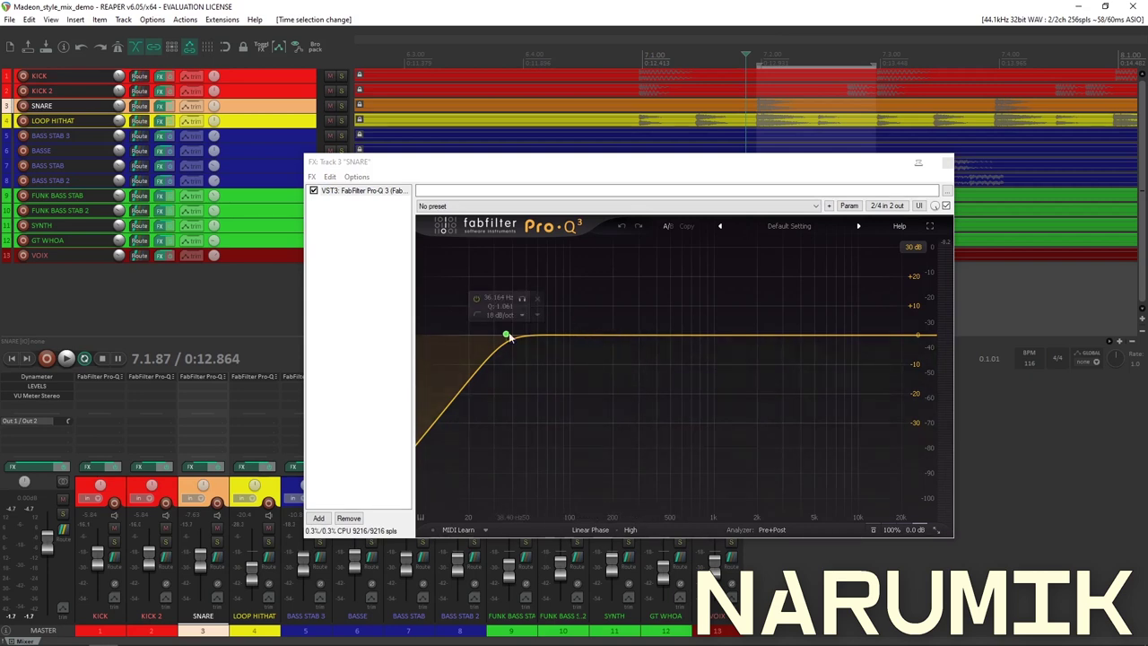
Add a narrow, boosted bell band on SNARE at about 138 Hz and sweep it to just above 500 Hz during playback
click(593, 336)
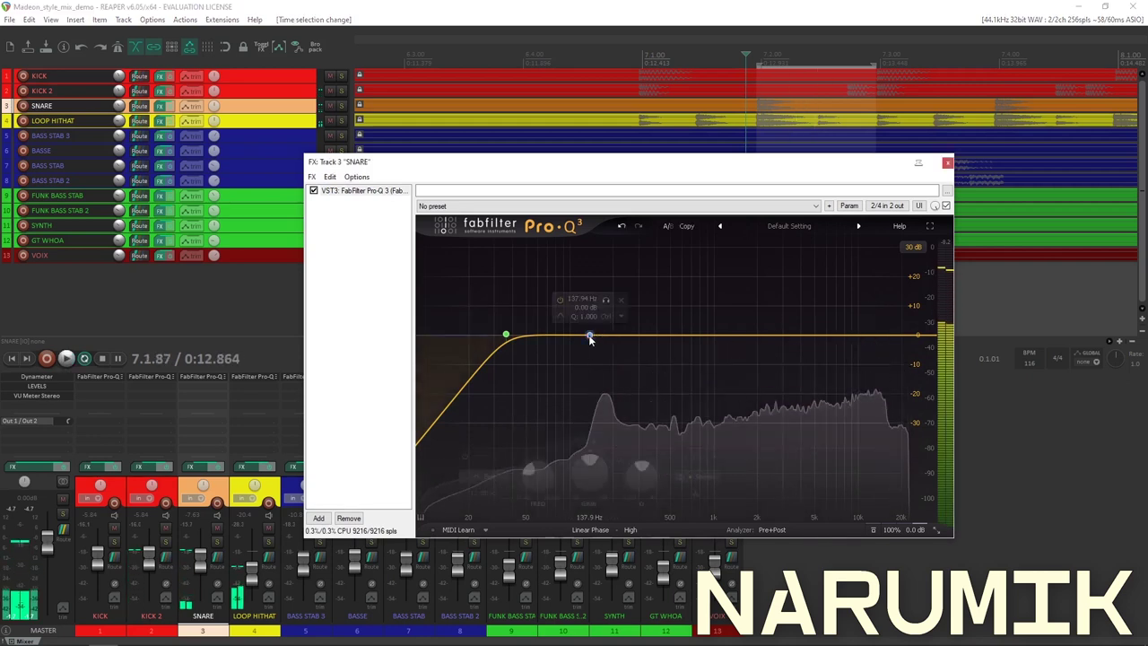
drag(592, 335, 589, 285)
scroll(642, 471, up, 6)
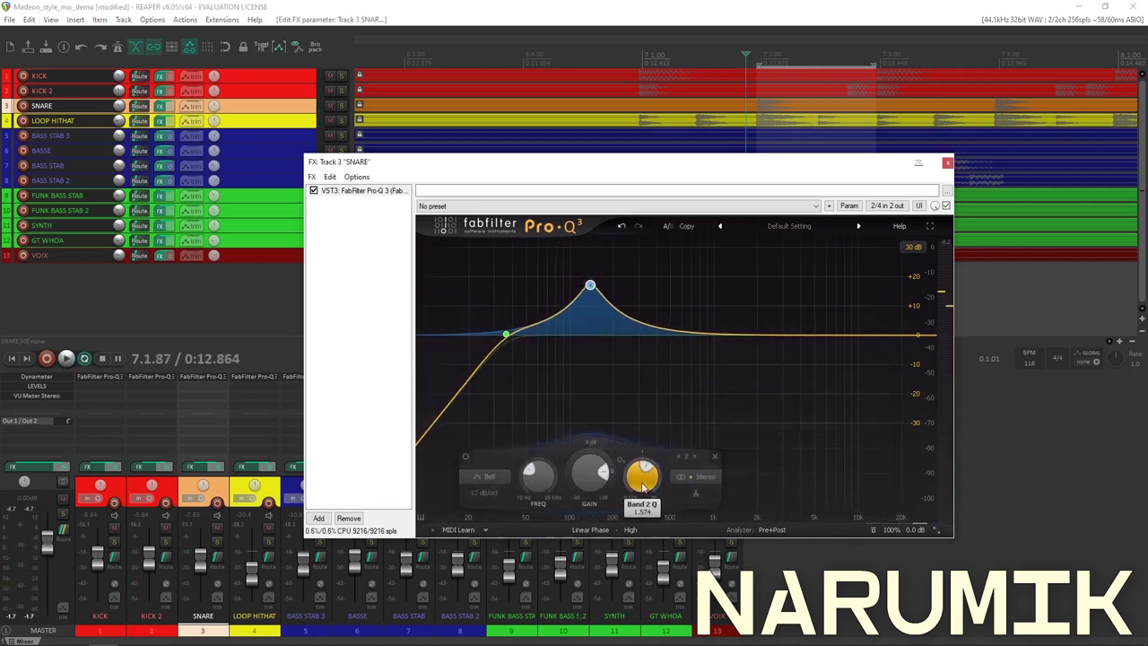
drag(587, 482, 597, 424)
key(space)
key(space)
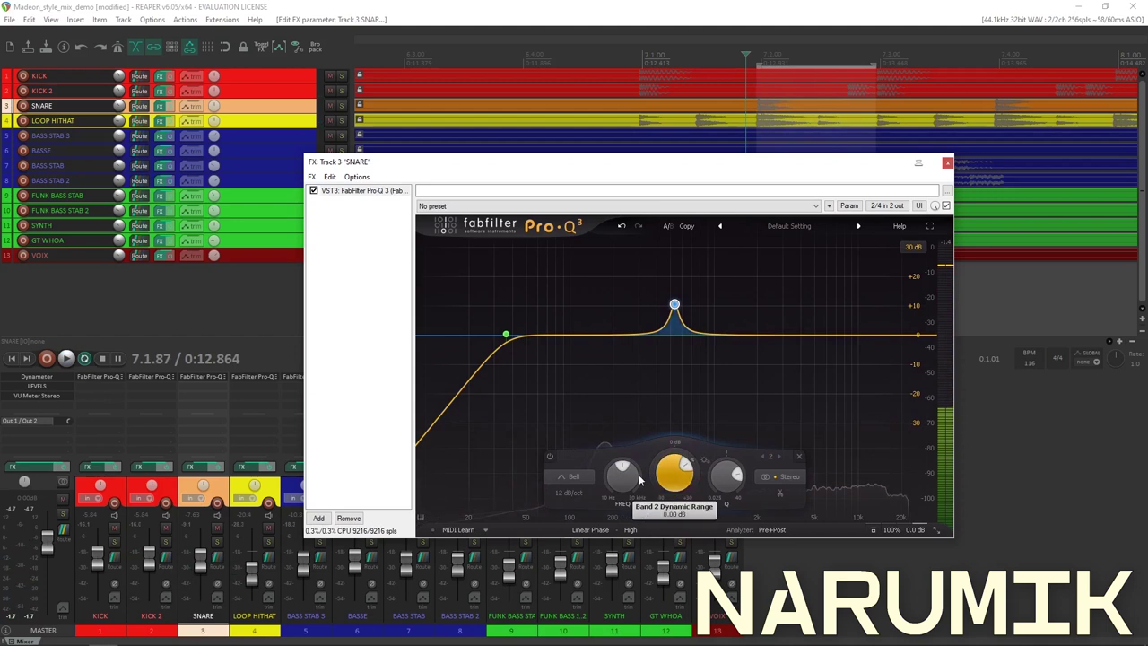
Turn the swept SNARE band into a cut of about 4 dB with a Q of 4.775 while listening
drag(677, 475, 685, 531)
drag(677, 485, 677, 499)
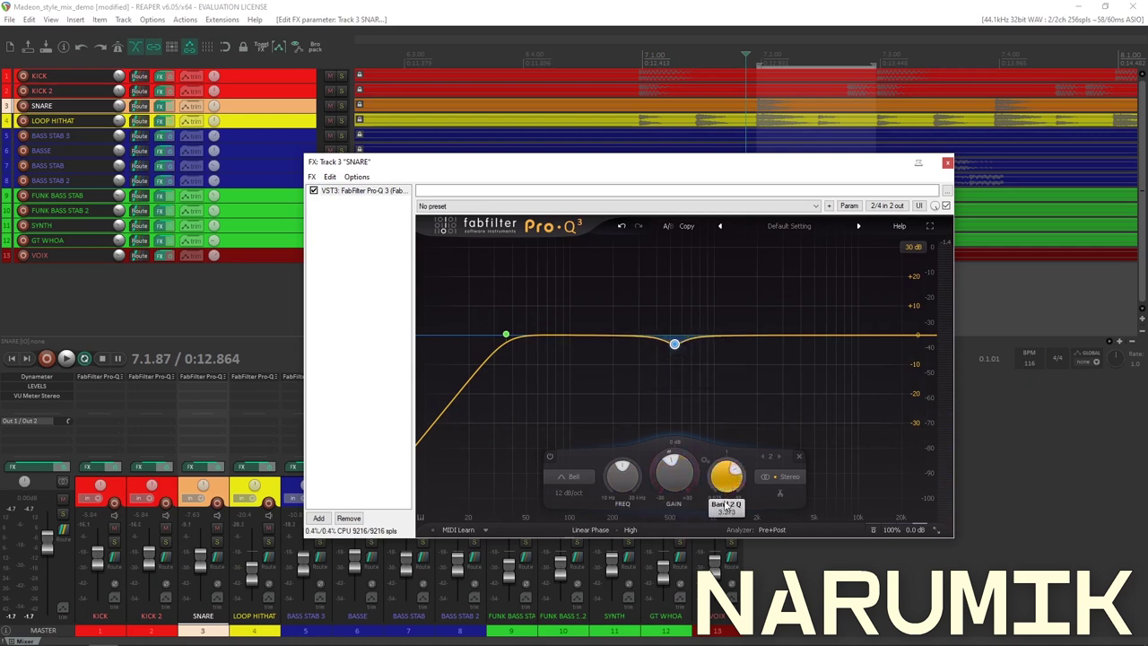
key(space)
drag(673, 477, 710, 501)
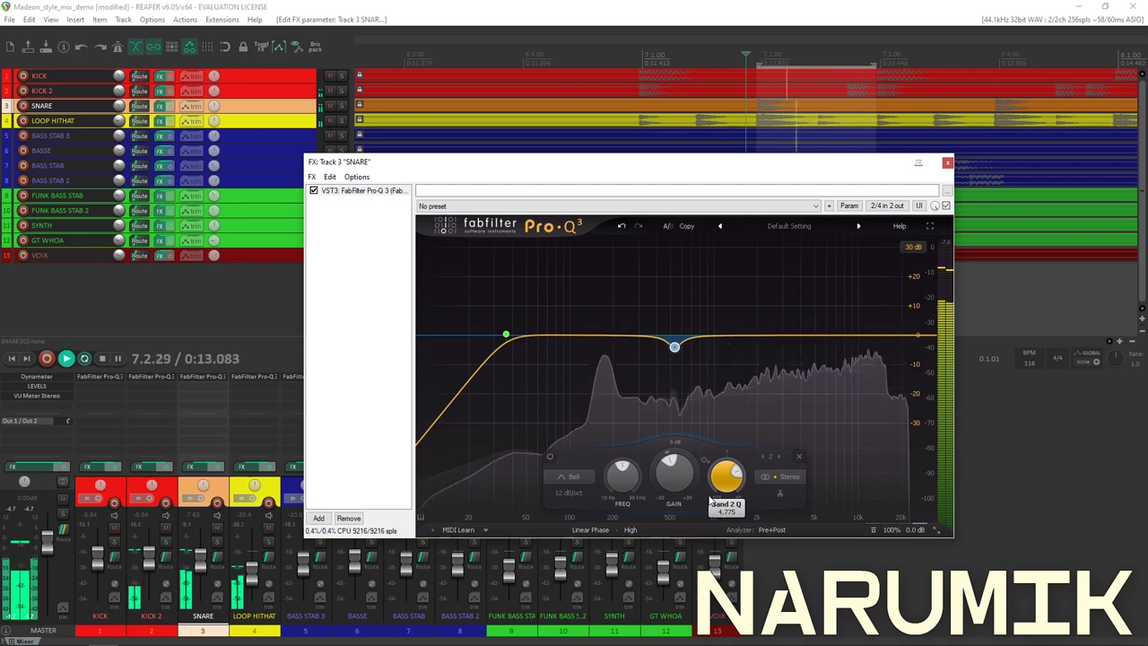
Compare the snare loop in the mix with the SNARE EQ bypassed and re-enabled
click(946, 205)
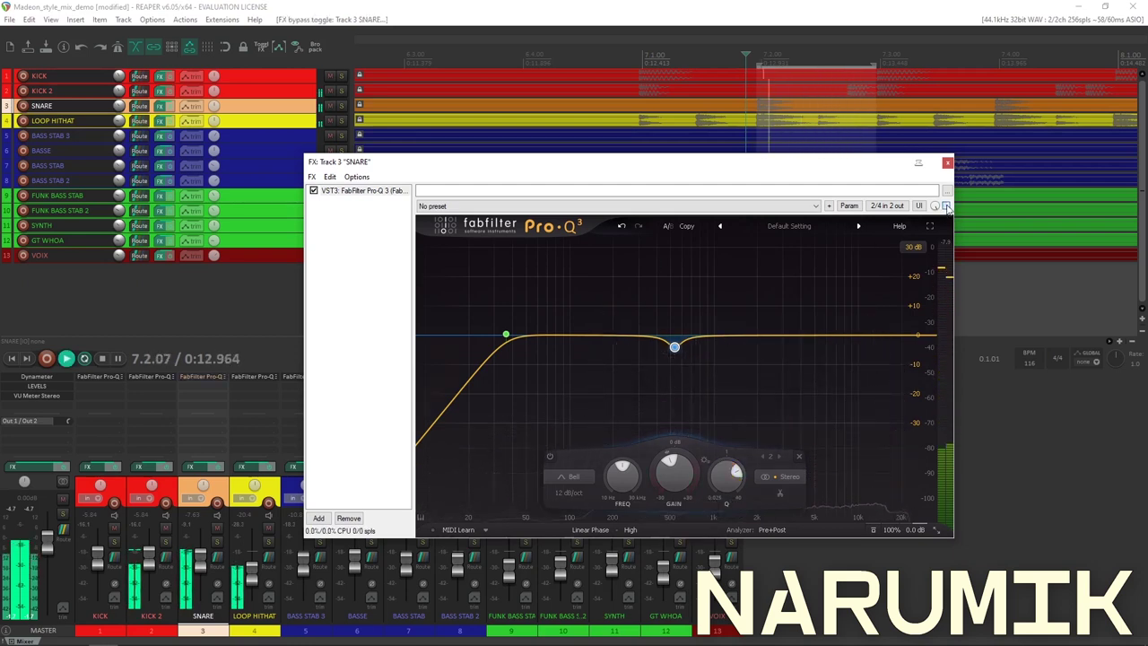
click(946, 205)
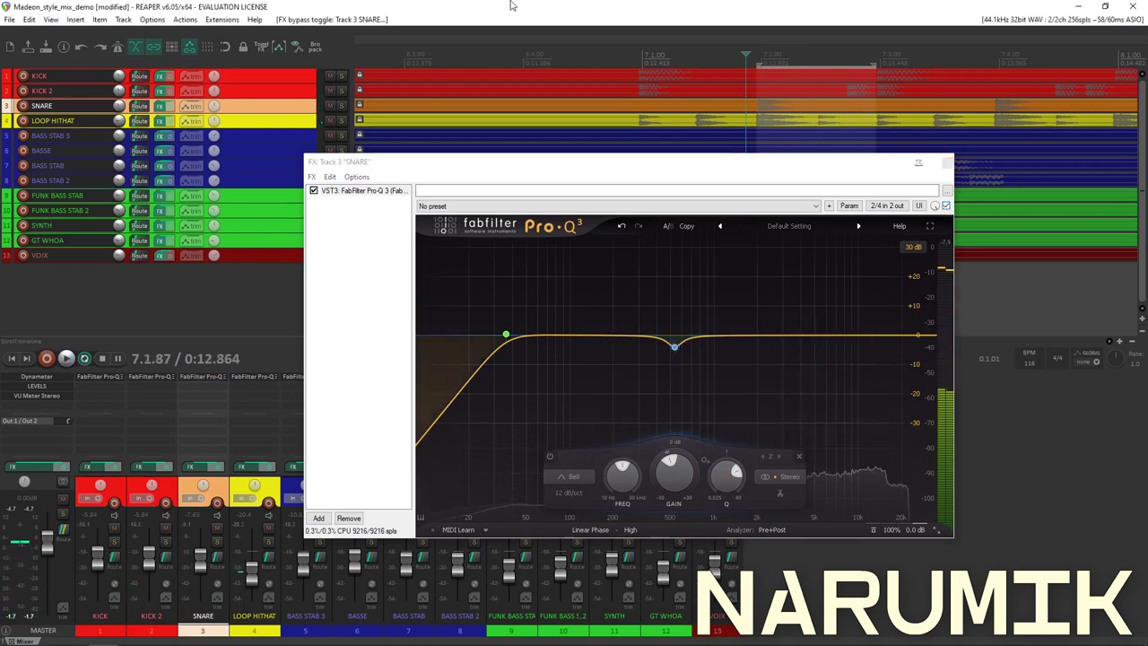
key(space)
click(946, 206)
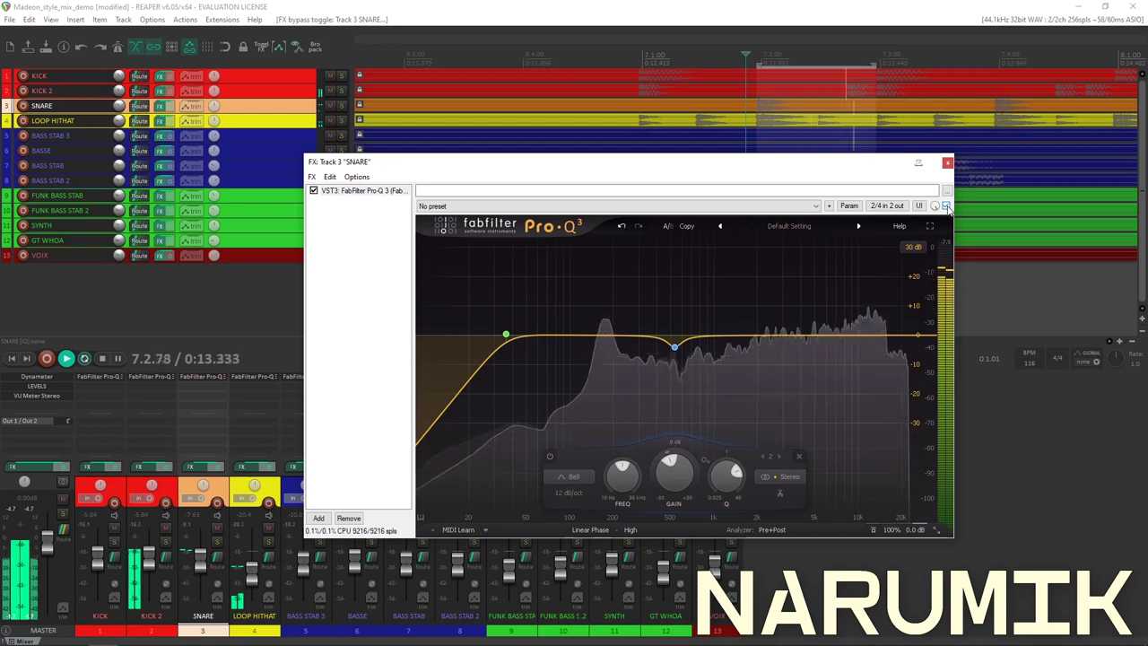
click(946, 205)
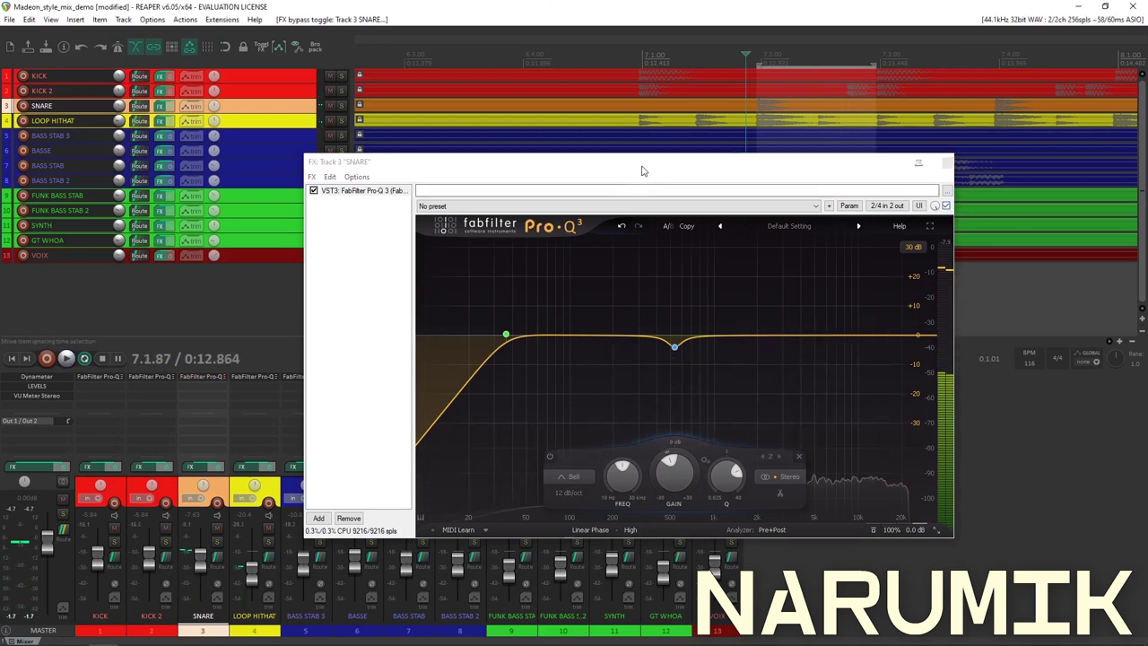
Solo the SNARE track and play its loop with the EQ active, keeping its mixer meter in view
drag(476, 164, 447, 175)
click(343, 106)
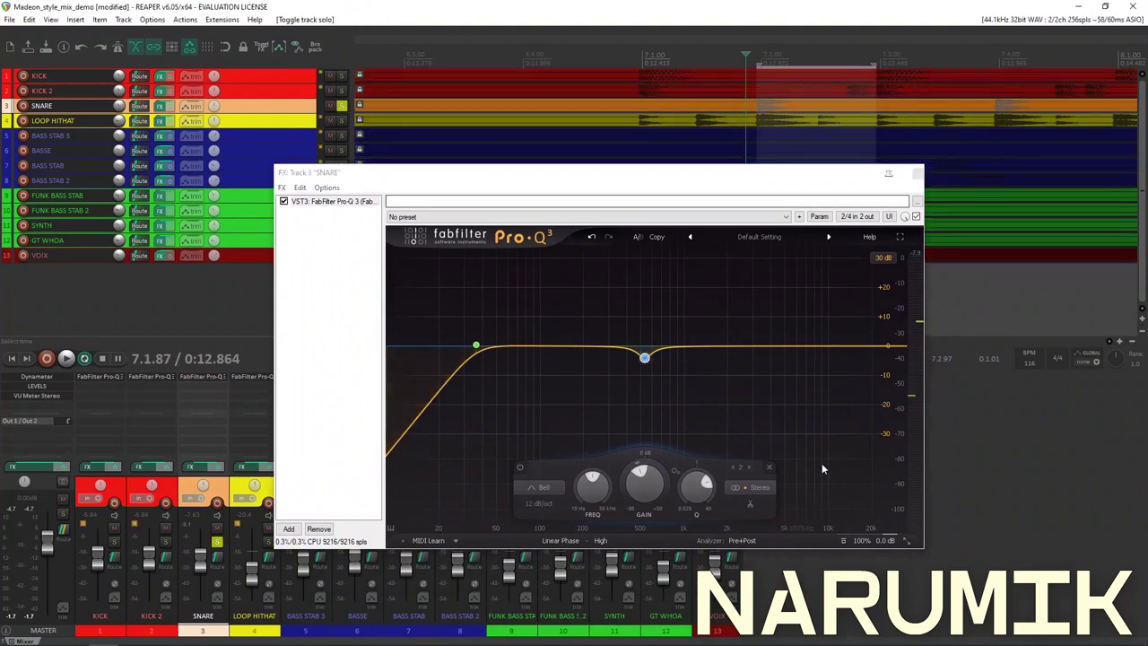
key(space)
key(space)
drag(652, 178, 867, 149)
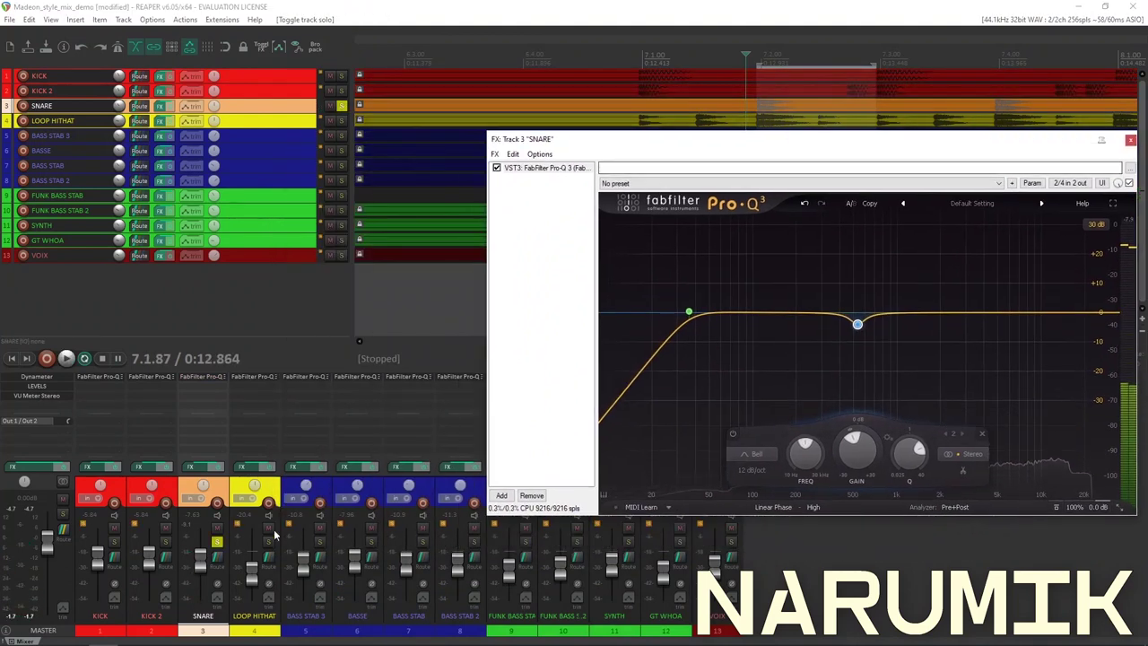
click(436, 477)
key(space)
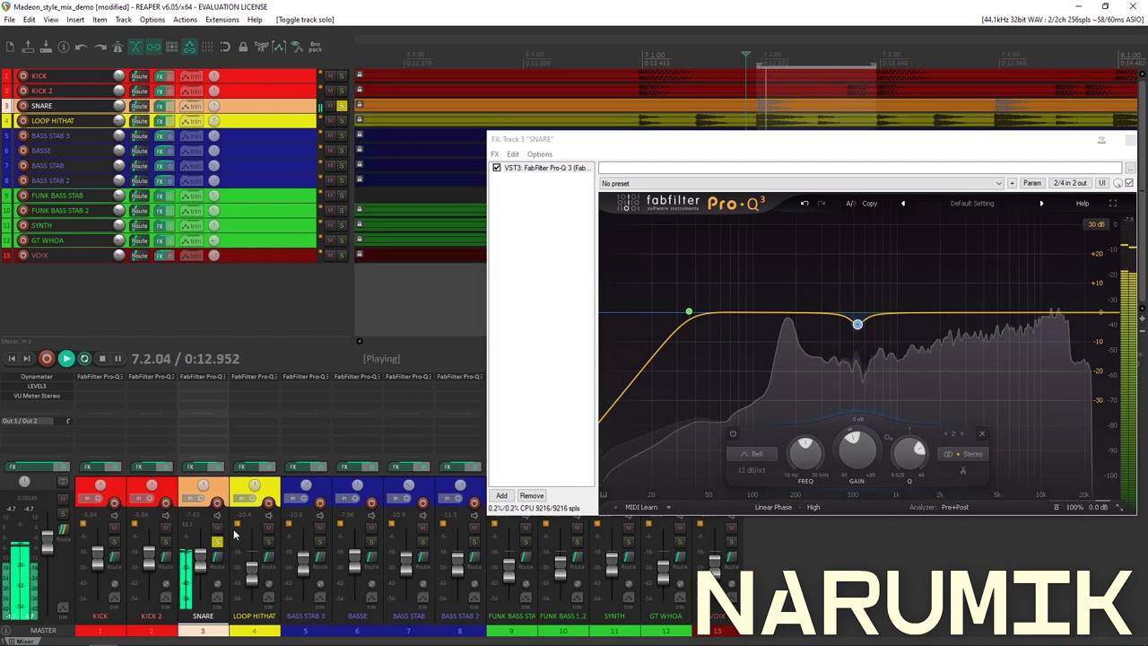
key(space)
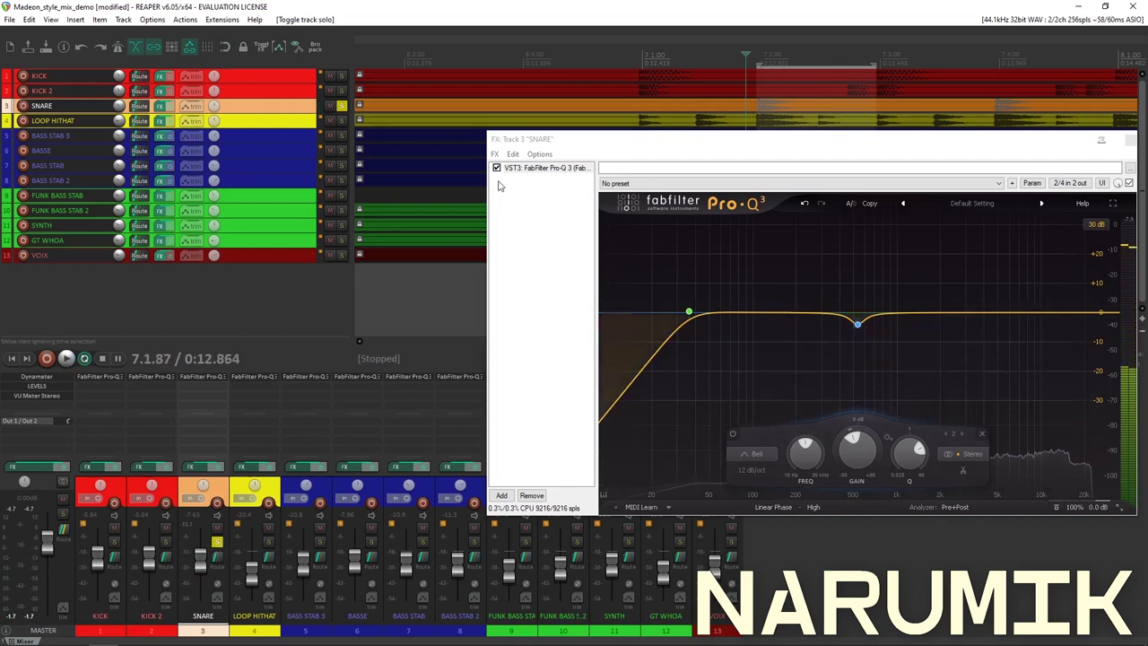
Compare the soloed SNARE's peak level with its EQ bypassed and active, resetting the peak reading and leaving the EQ enabled
click(496, 168)
key(space)
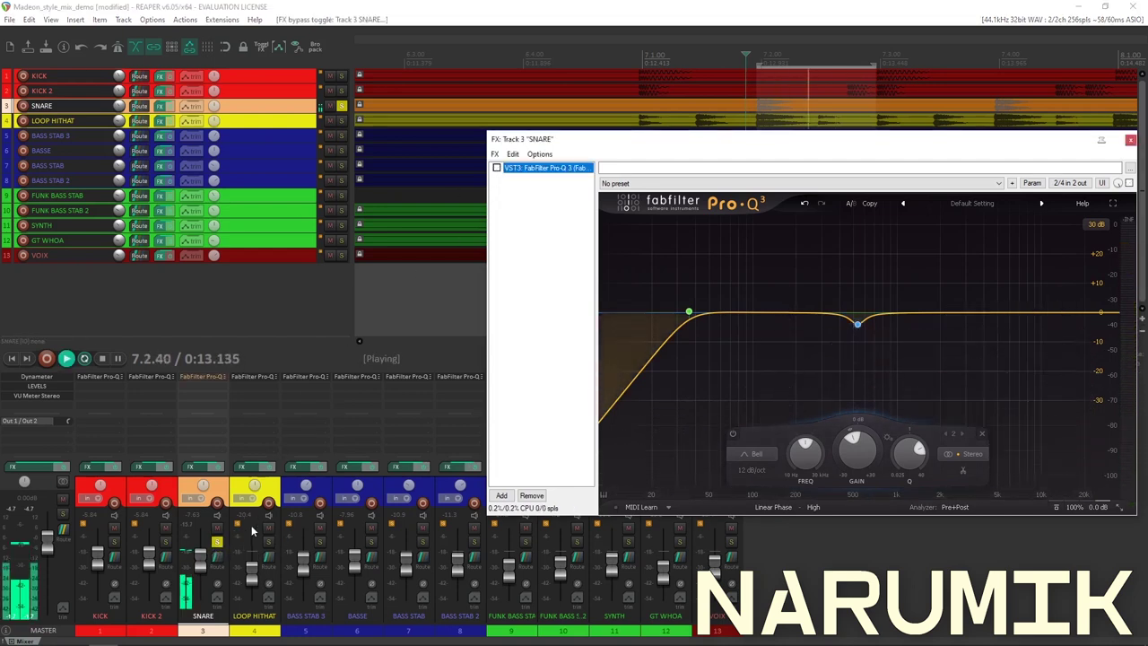
click(201, 551)
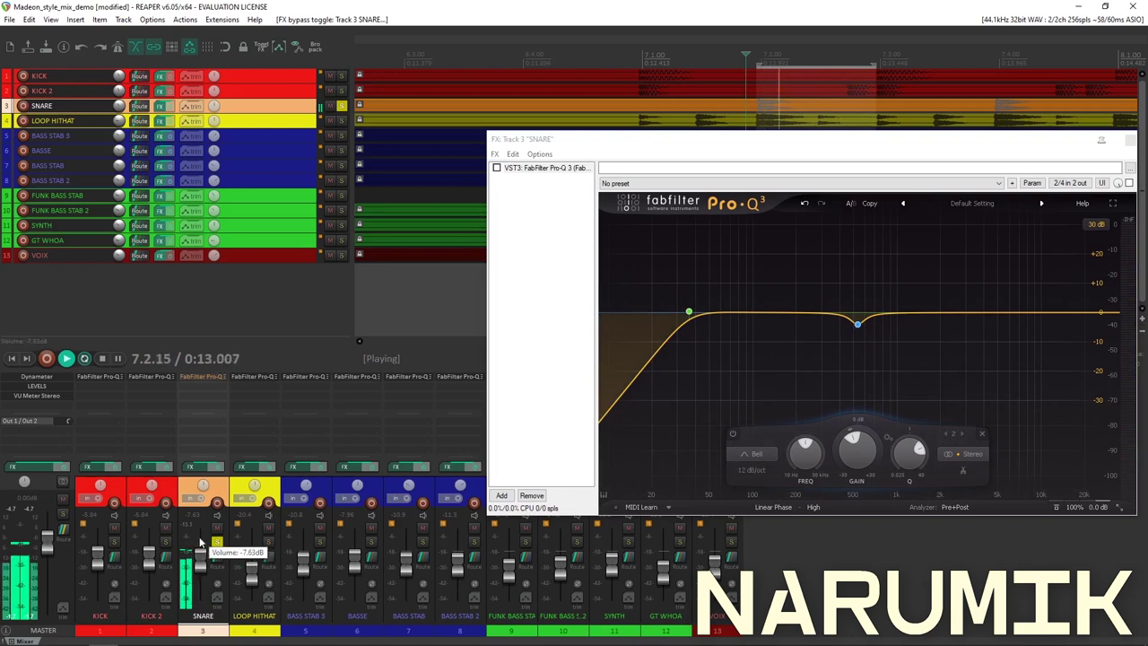
key(space)
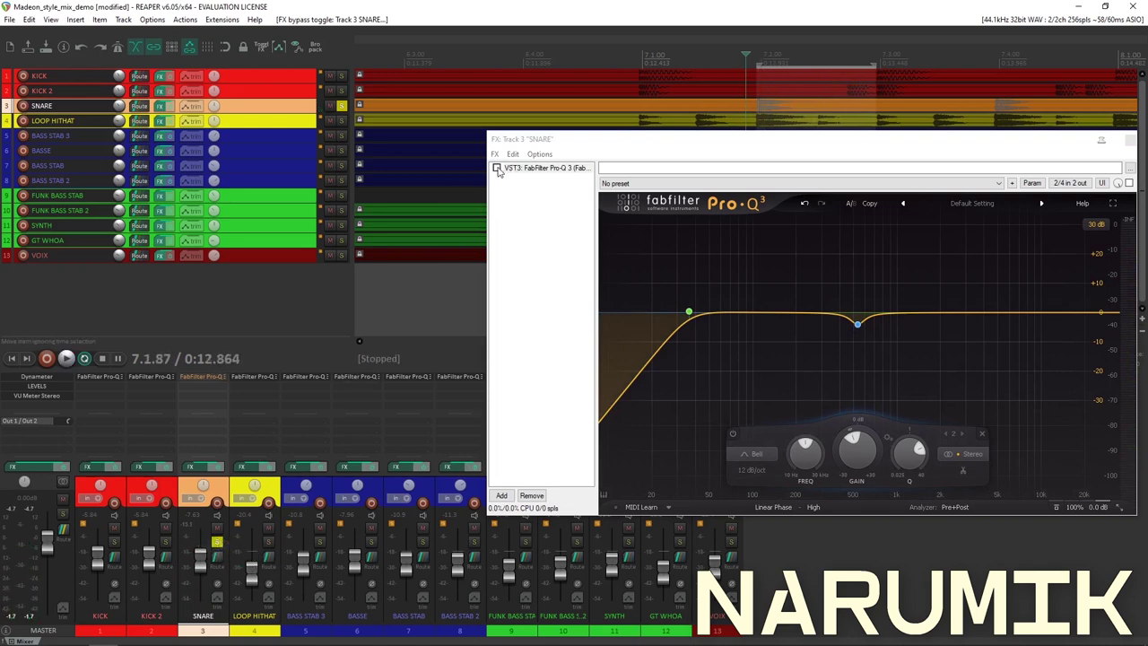
click(497, 168)
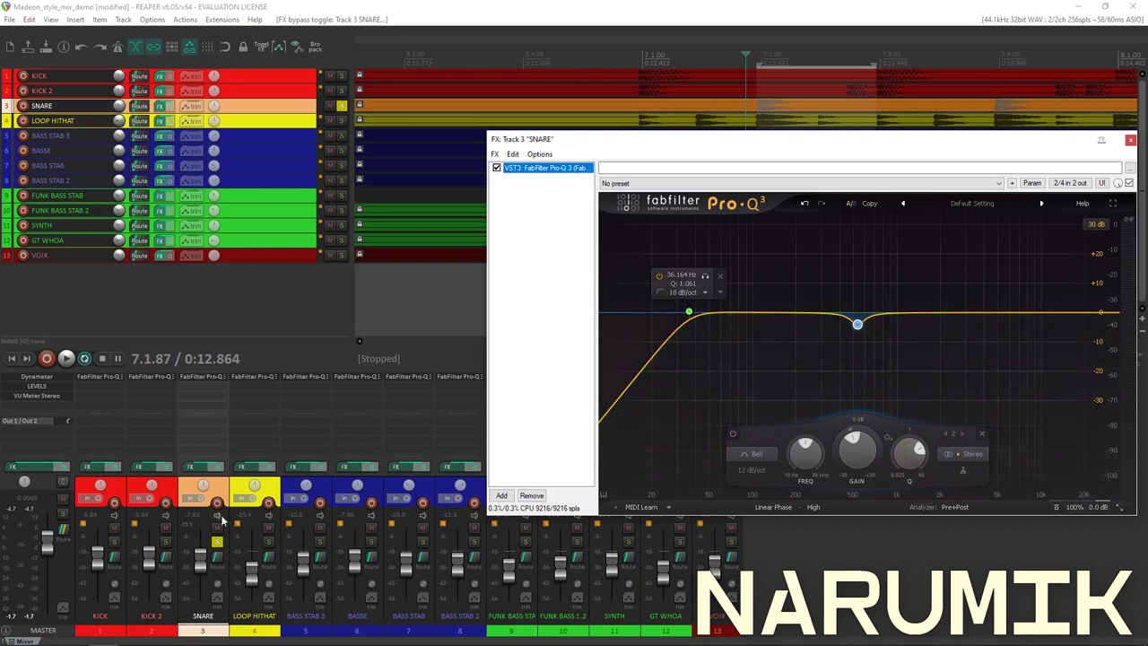
key(space)
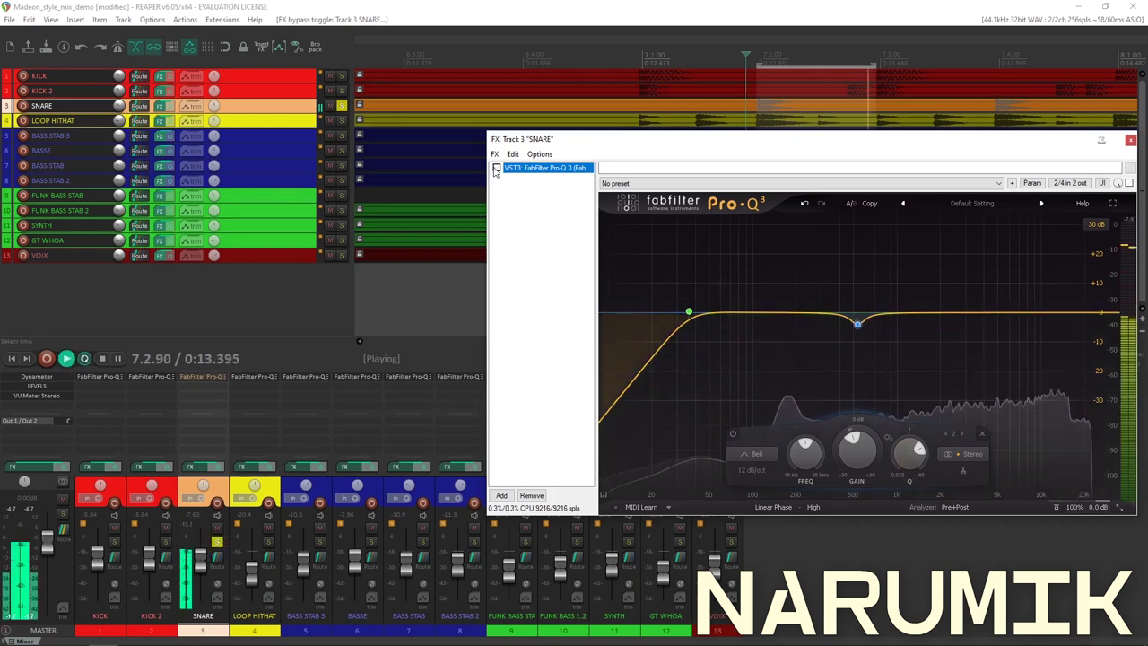
click(183, 525)
key(space)
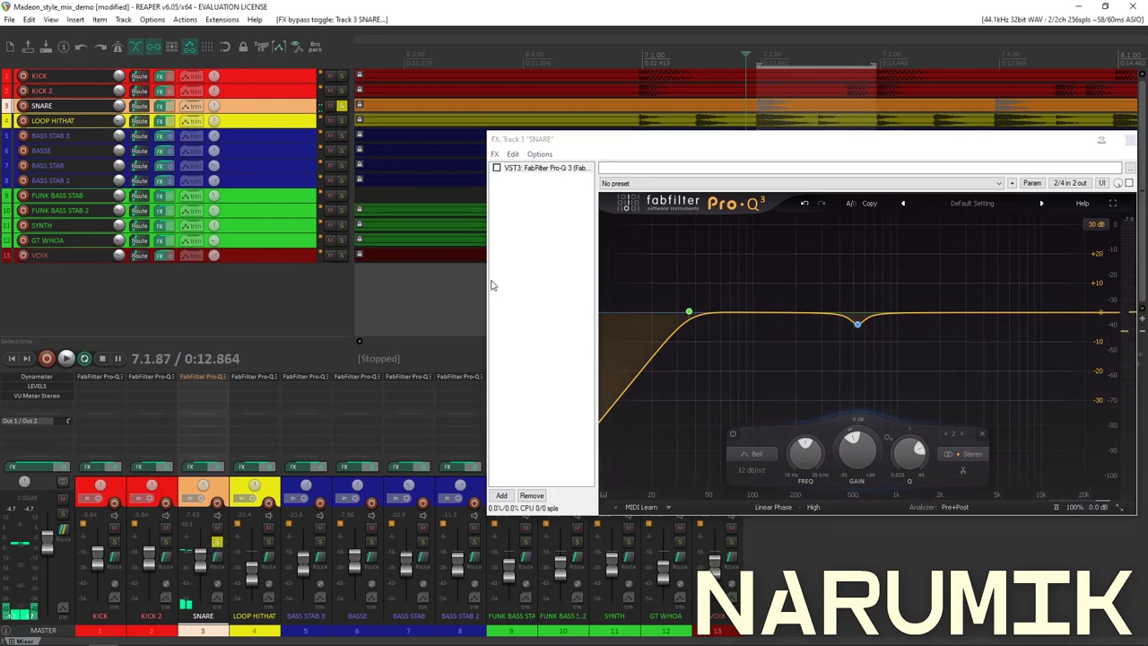
click(497, 167)
Set the SNARE EQ's output level to -0.13 dB, check it in playback, and close the effects window
drag(538, 140, 322, 144)
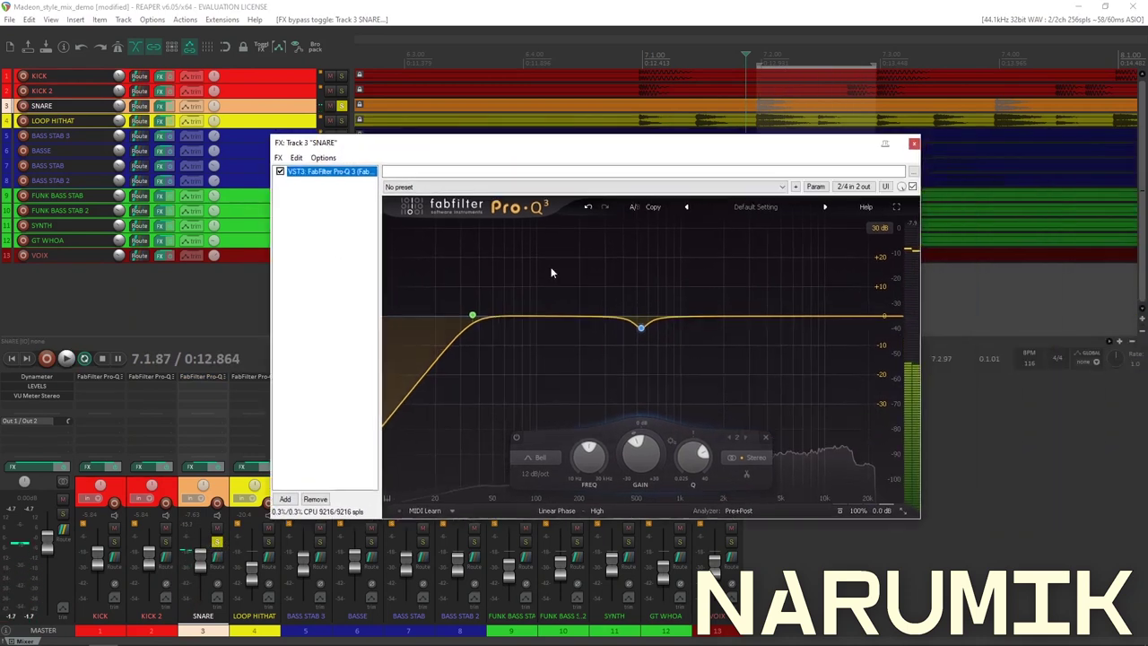
mouse_move(879, 511)
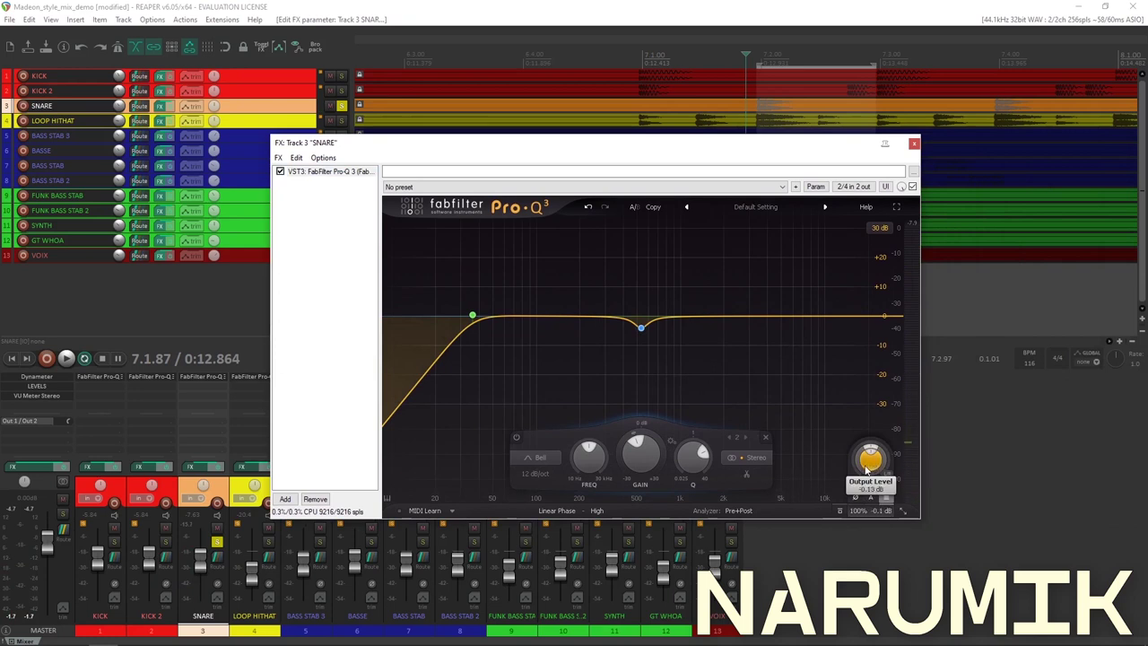
key(space)
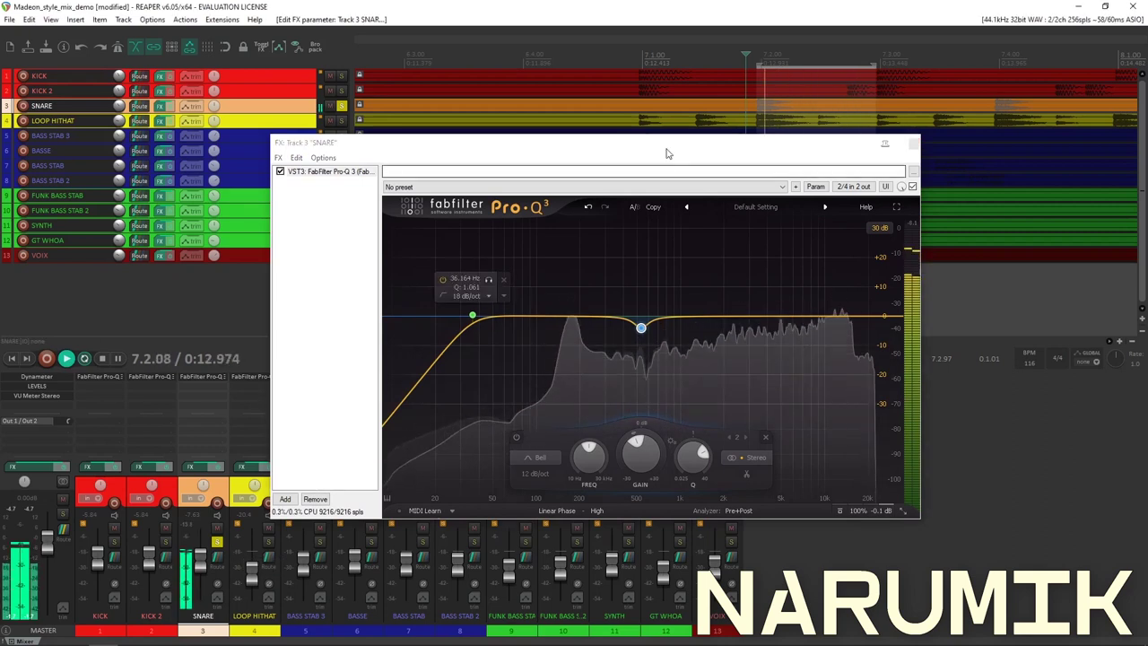
key(space)
click(914, 143)
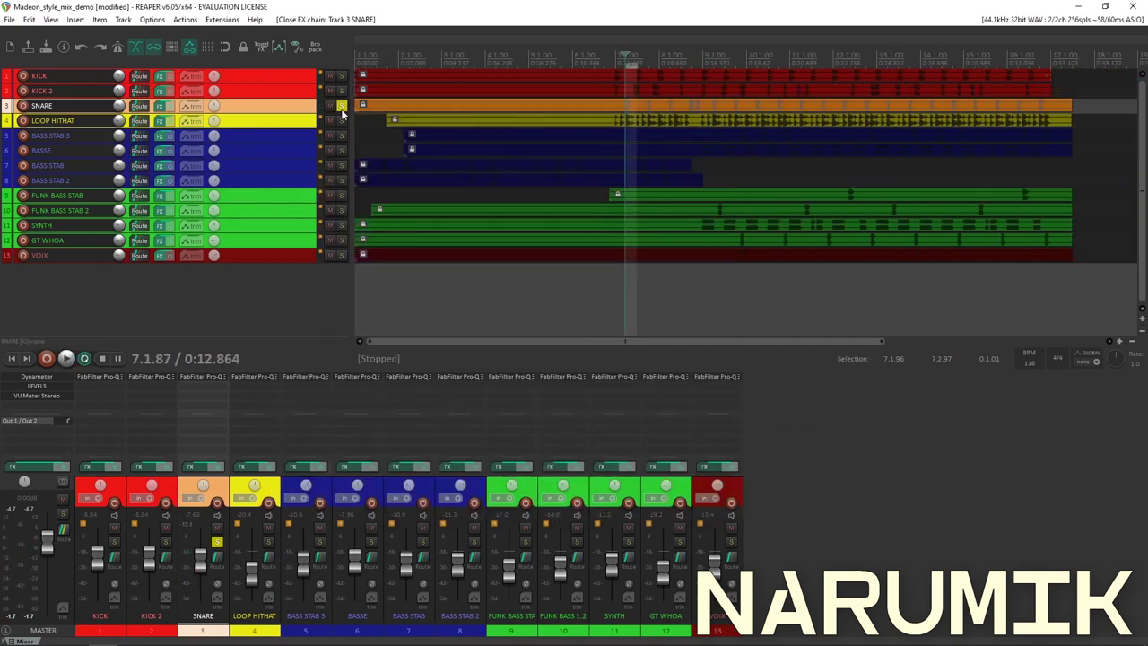
Unsolo the SNARE track and play the full mix from a later point in the arrangement
click(341, 106)
scroll(611, 75, down, 5)
key(space)
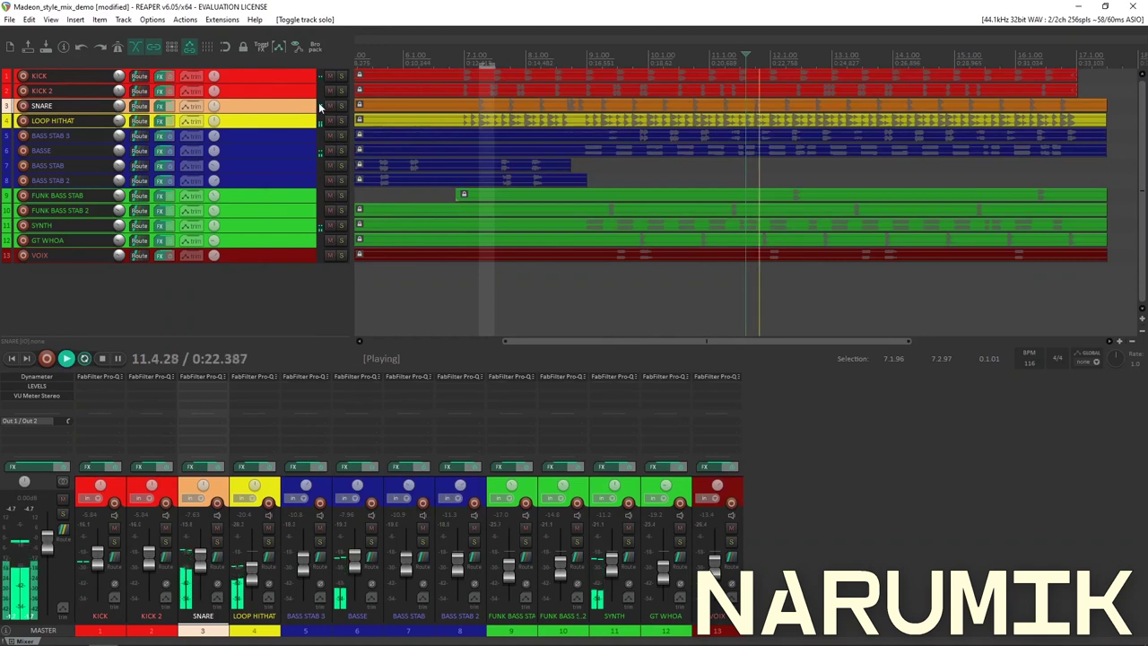
key(space)
key(space)
Compare the playing mix with the SNARE EQ's 531.29 Hz cut bypassed and re-enabled, and close the EQ window
click(194, 377)
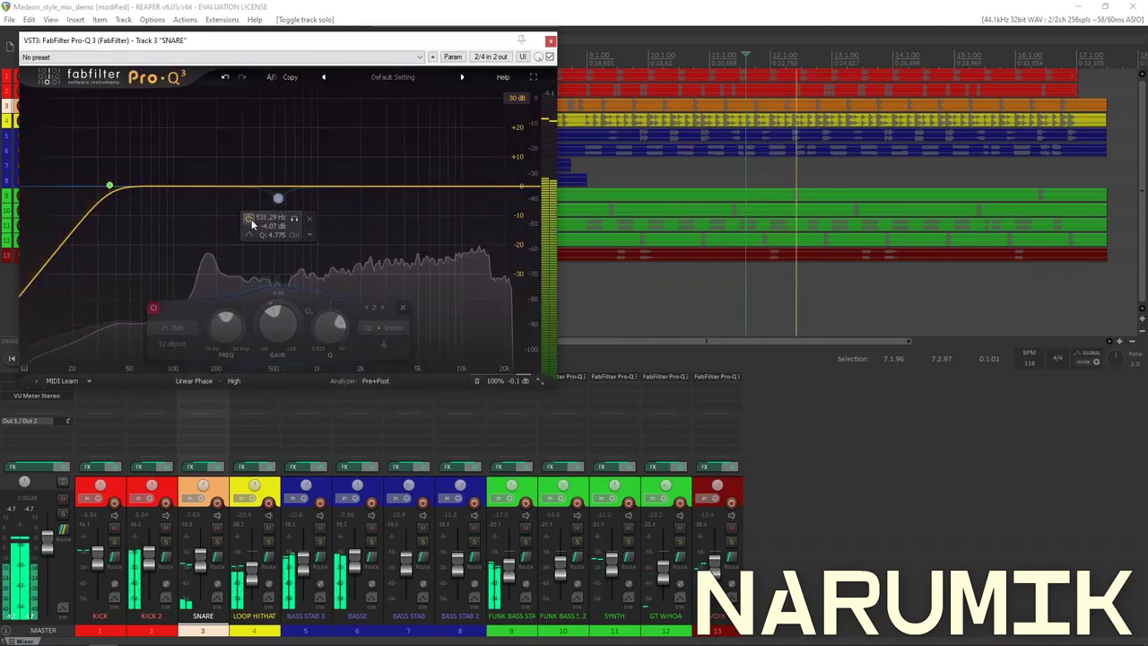
click(249, 218)
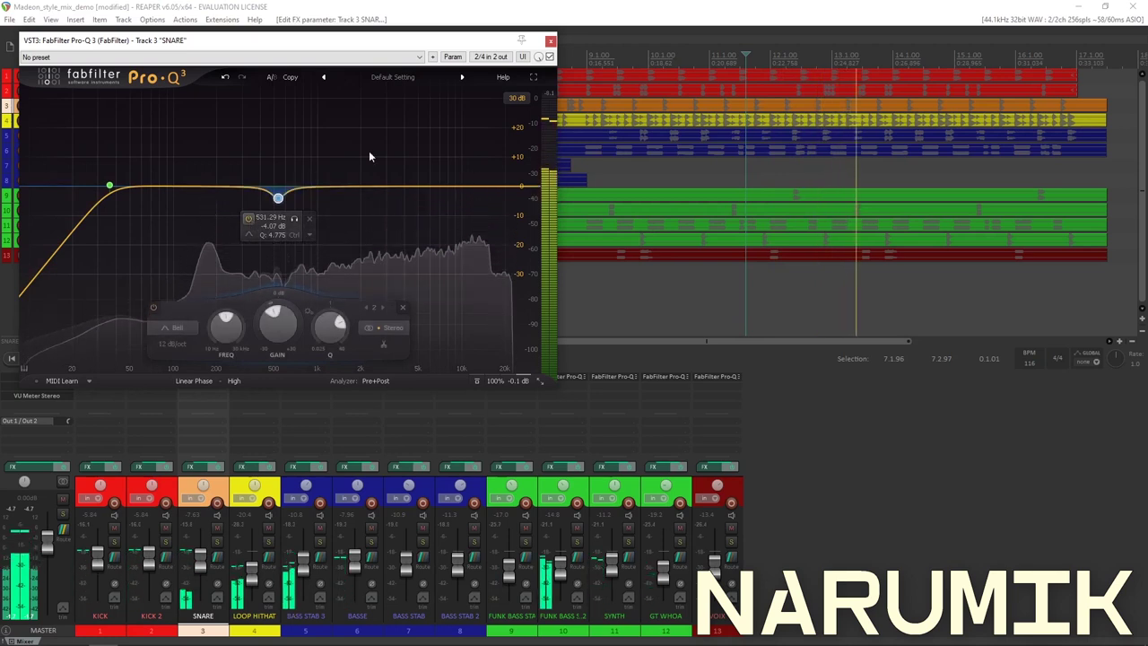
key(space)
click(549, 40)
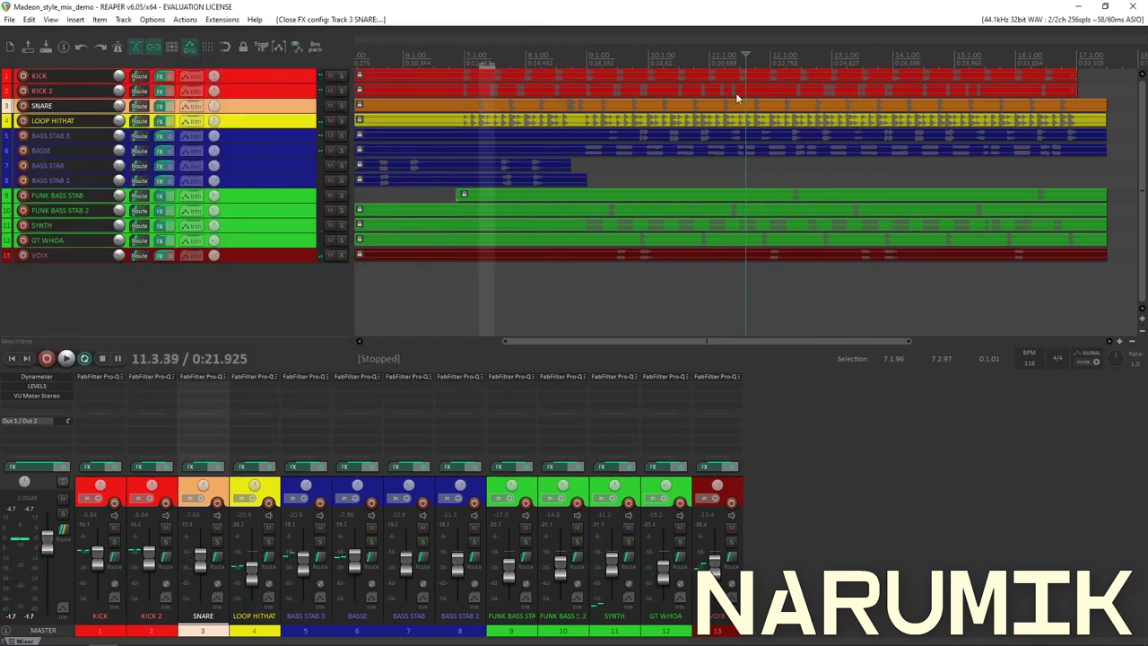
Select the LOOP HITHAT track and enlarge its height to show the waveform in detail
scroll(737, 97, down, 3)
click(266, 122)
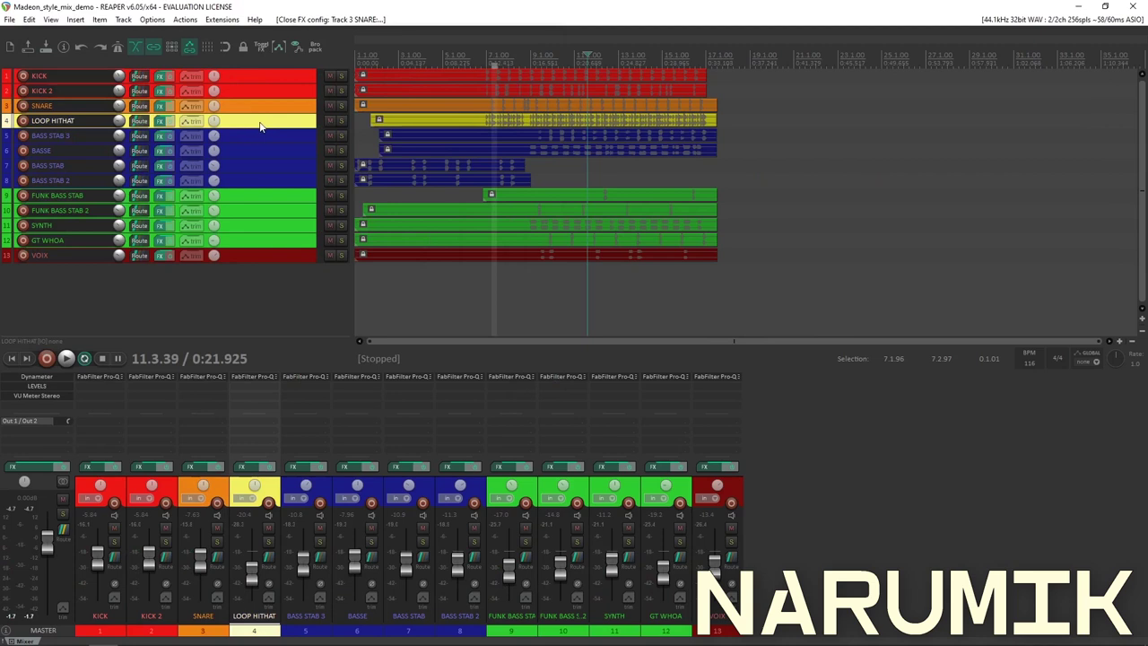
drag(256, 128, 231, 207)
scroll(538, 179, up, 3)
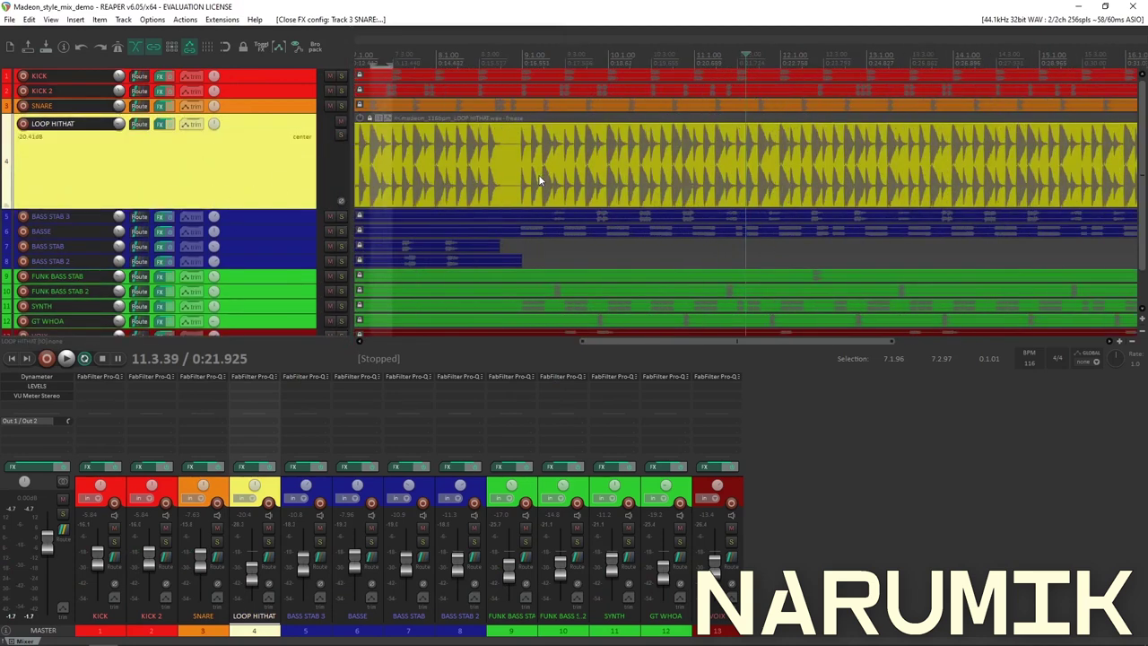
scroll(538, 180, down, 1)
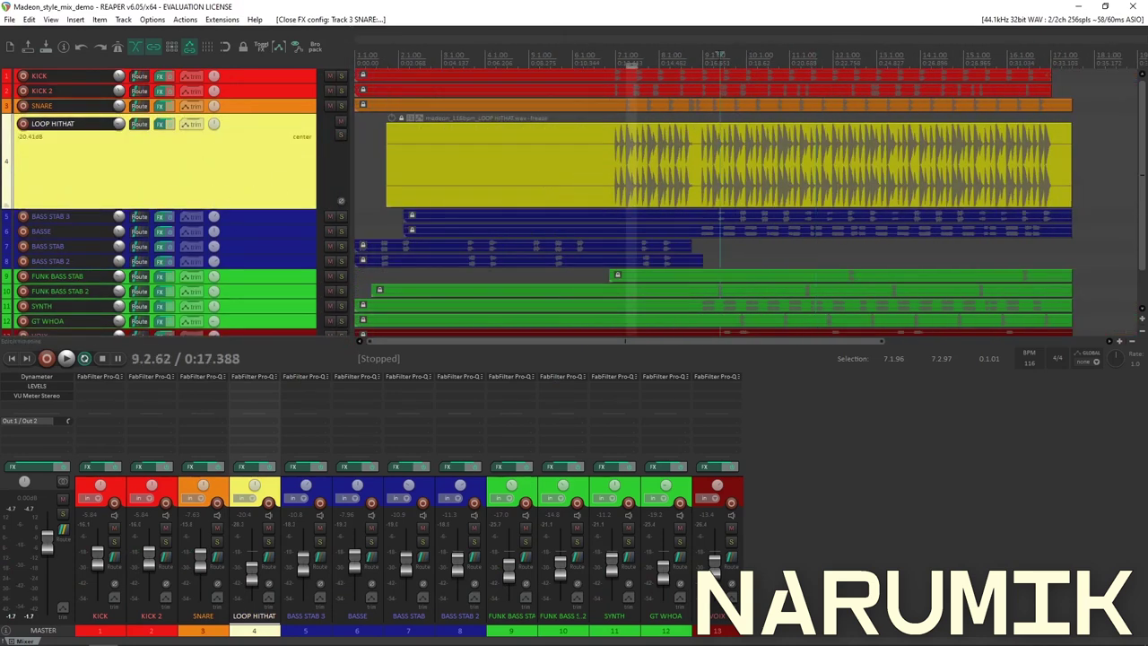
Audition the start of the hi-hat part and extend the loop selection to 6.4.97 through 7.2.97
scroll(717, 179, up, 3)
scroll(713, 60, down, 2)
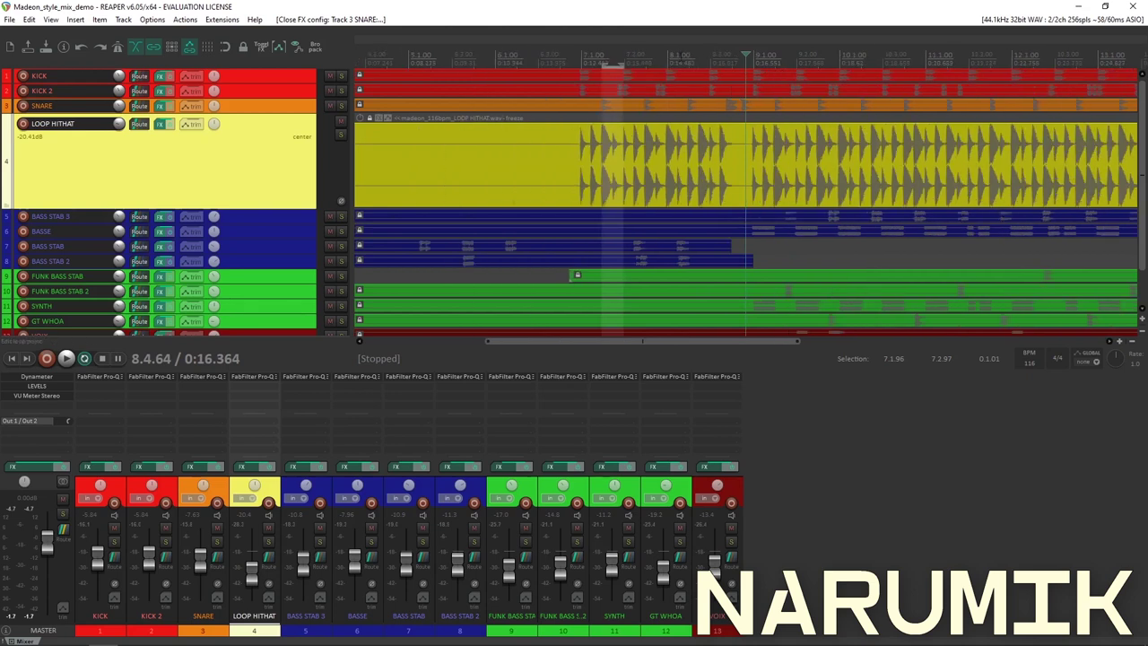
scroll(684, 83, up, 4)
key(space)
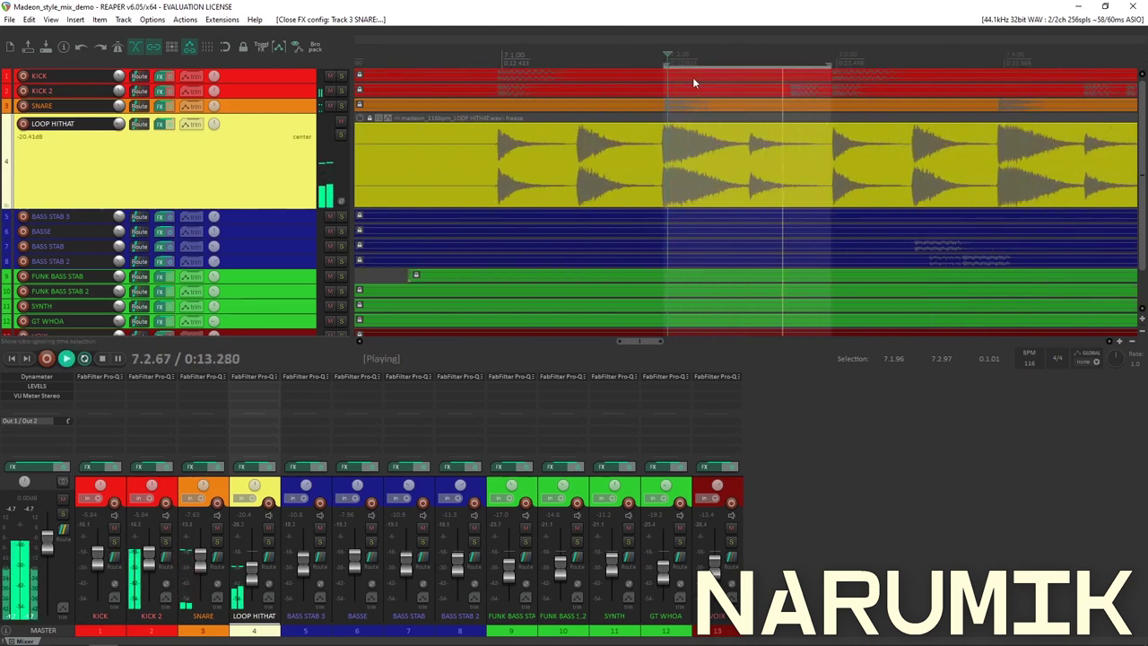
key(space)
drag(657, 63, 491, 71)
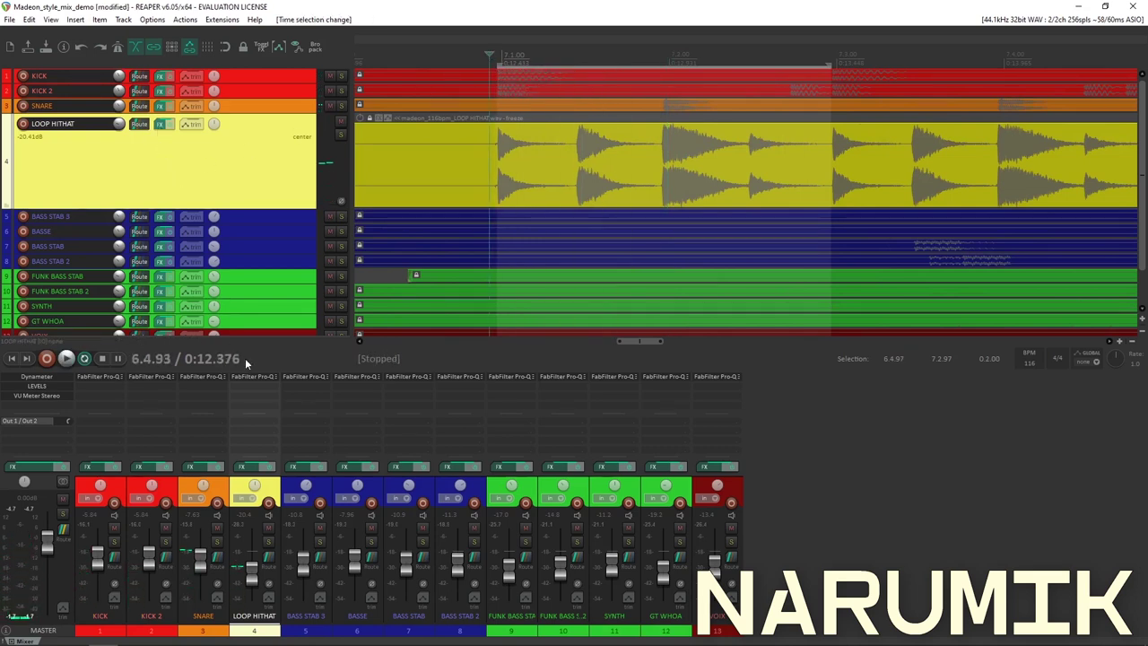
Open the LOOP HITHAT EQ and add a narrow bell boost at about 307 Hz as a sweeping band
click(258, 377)
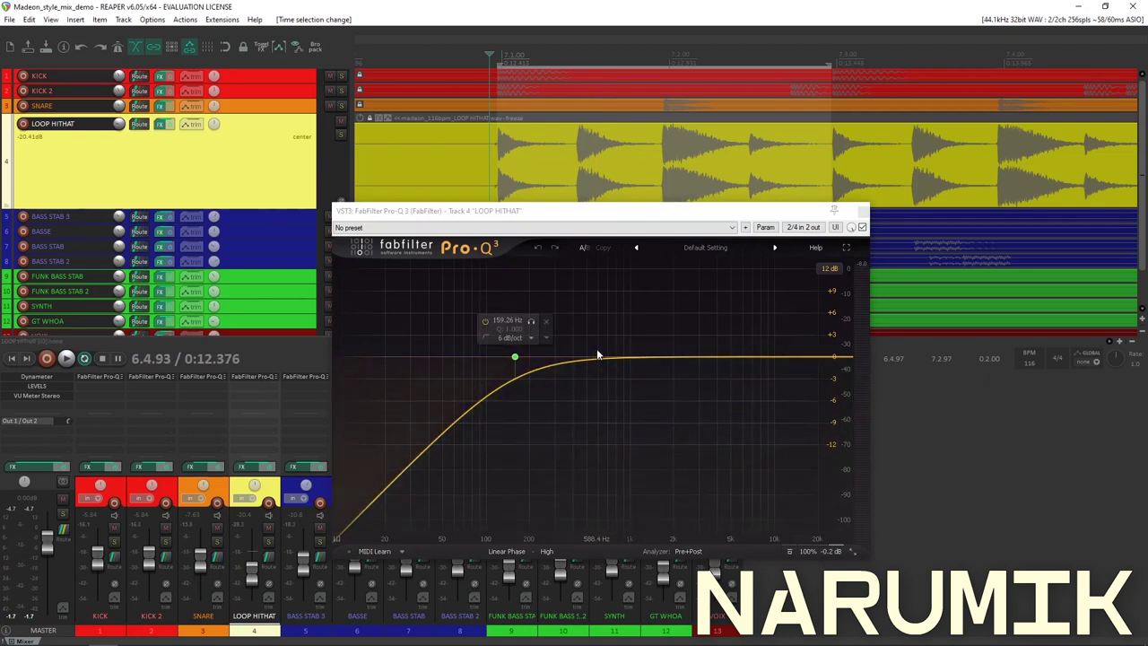
drag(544, 367, 556, 277)
drag(602, 508, 616, 457)
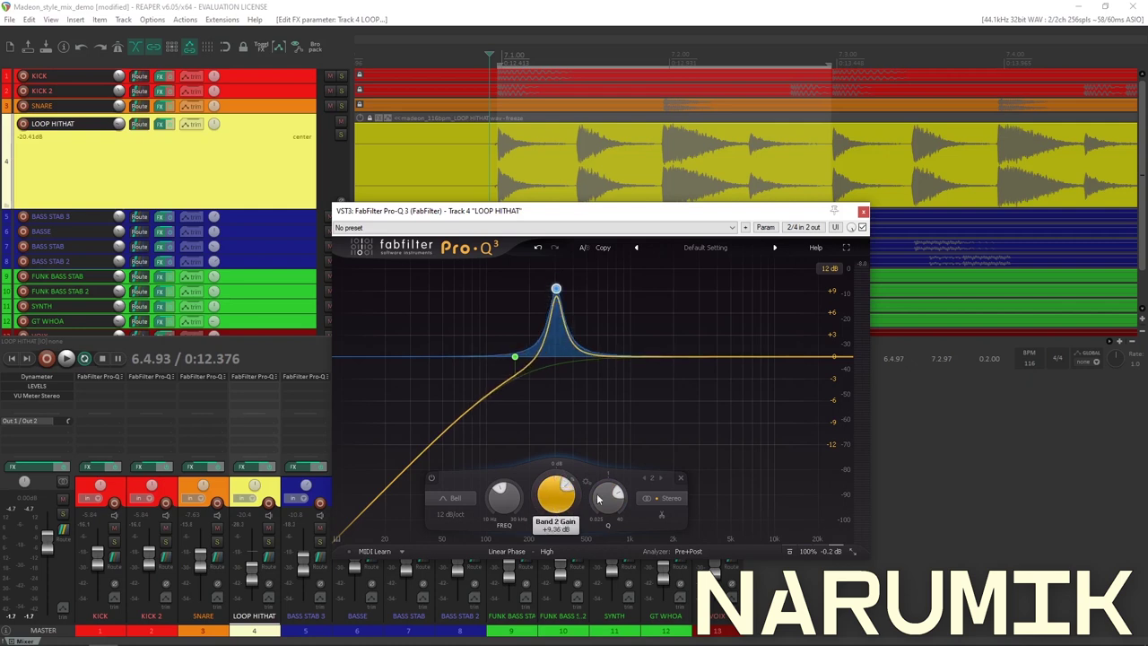
Sweep the boosted hi-hat band during loop playback and settle its frequency at 341.59 Hz
key(space)
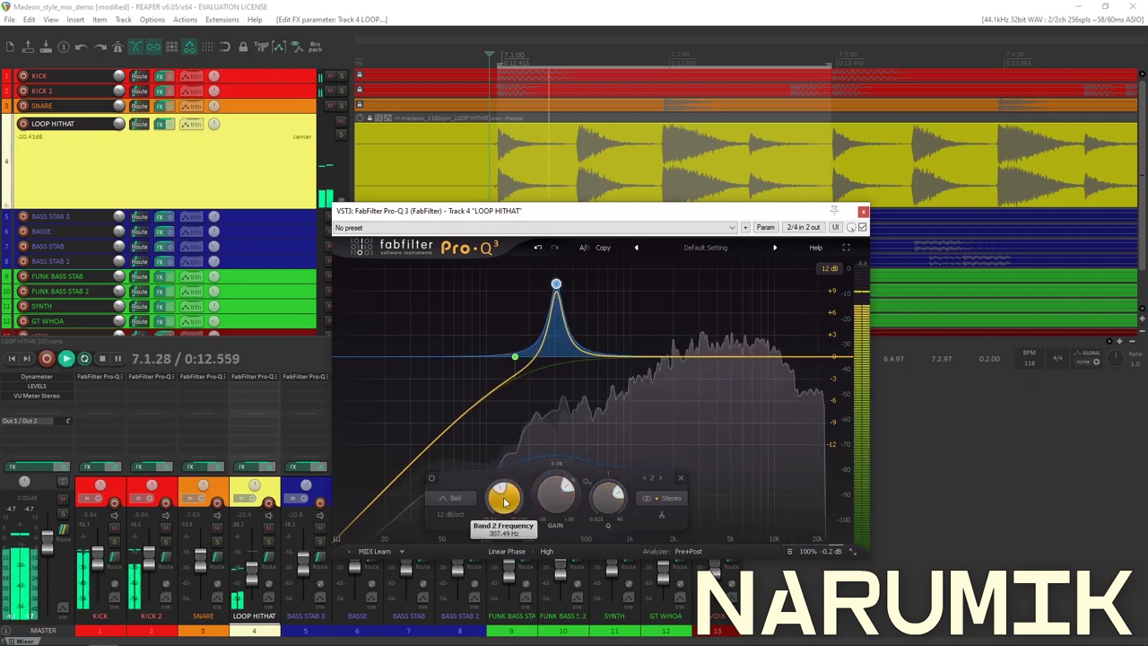
drag(508, 507, 530, 494)
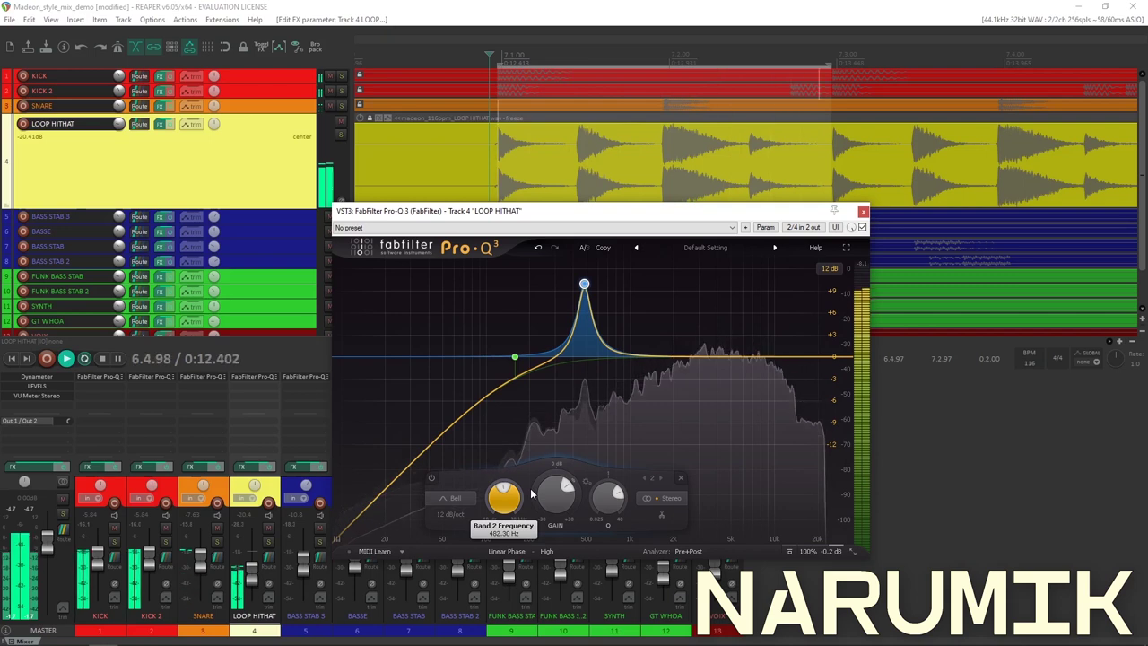
mouse_move(531, 494)
mouse_down()
mouse_move(552, 483)
mouse_move(529, 513)
mouse_move(550, 503)
mouse_up()
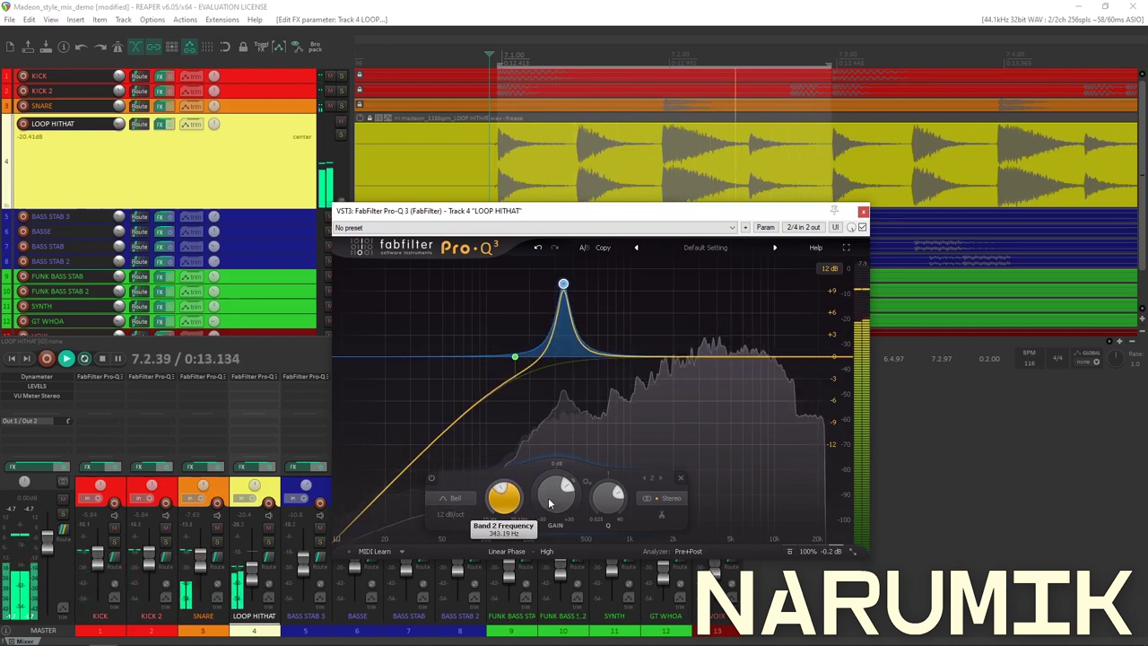
key(space)
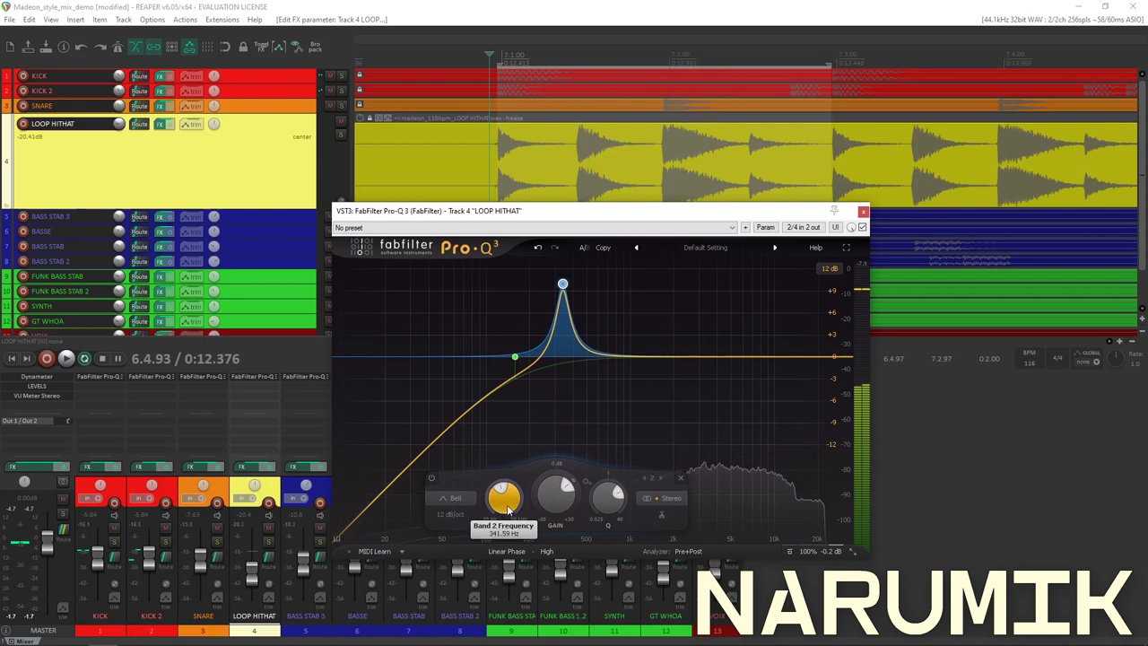
Turn the 341.59 Hz hi-hat band into a -0.98 dB cut with a Q of 2.161 while listening to the loop
key(space)
drag(556, 493, 581, 563)
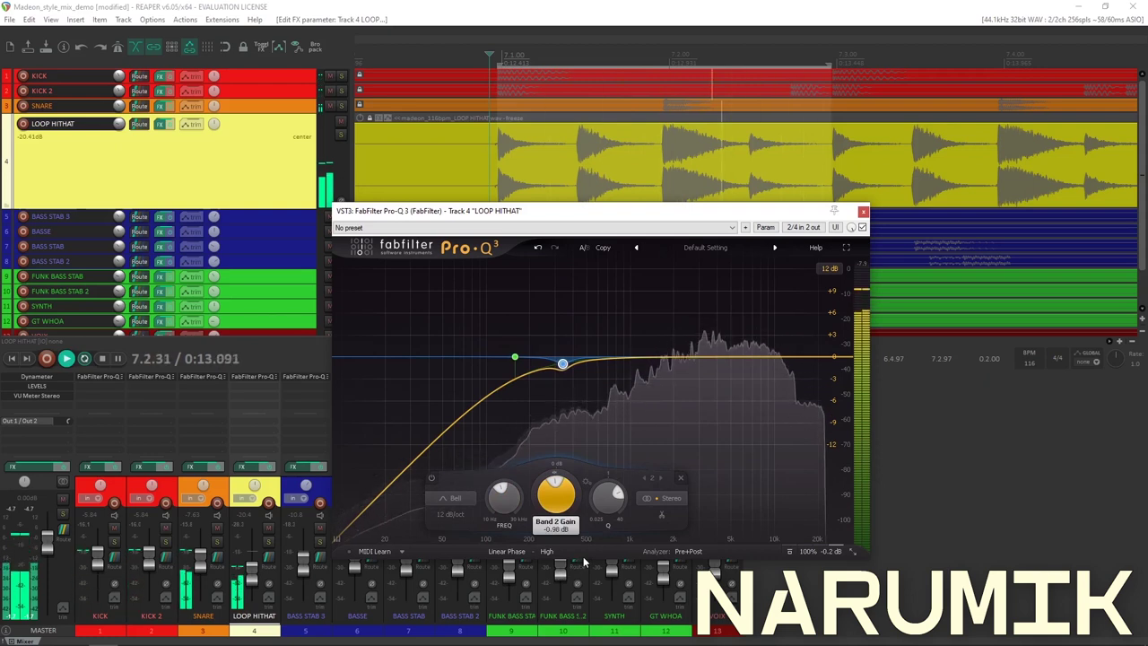
key(space)
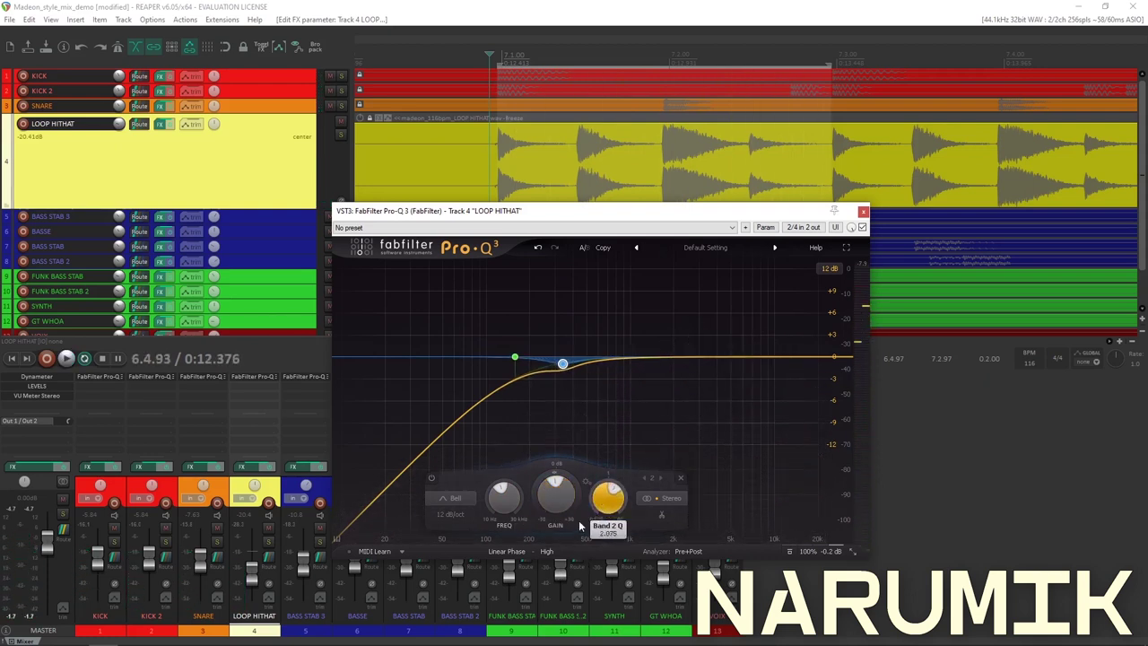
key(space)
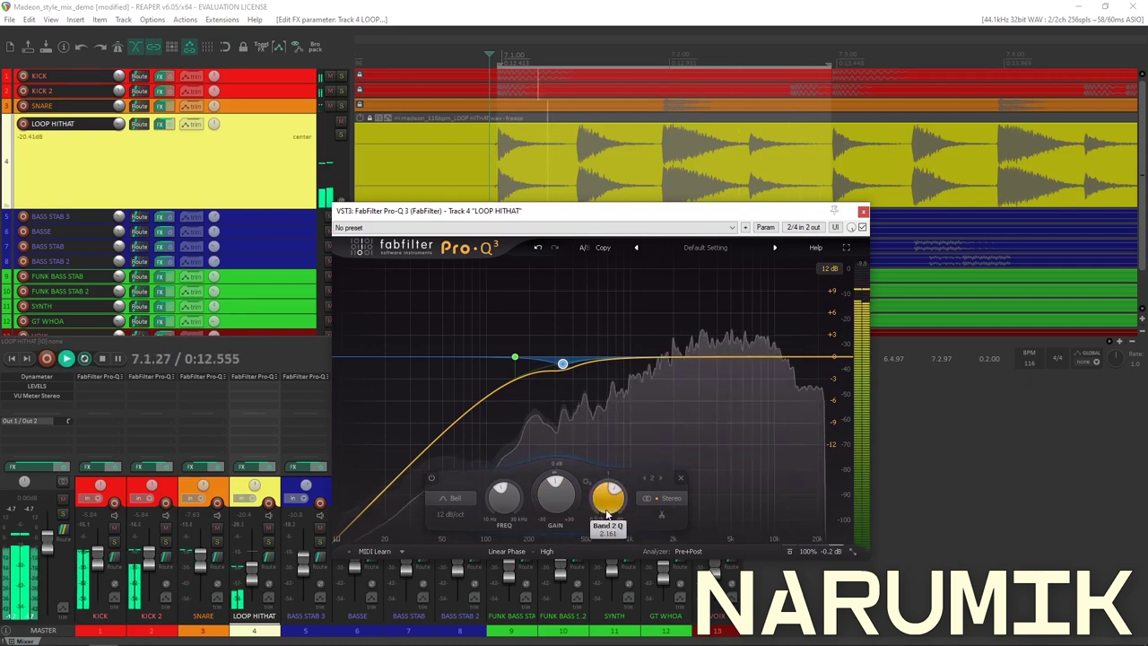
Solo LOOP HITHAT and check its peak level with the 341.59 Hz band bypassed, resetting the peak reading
click(340, 135)
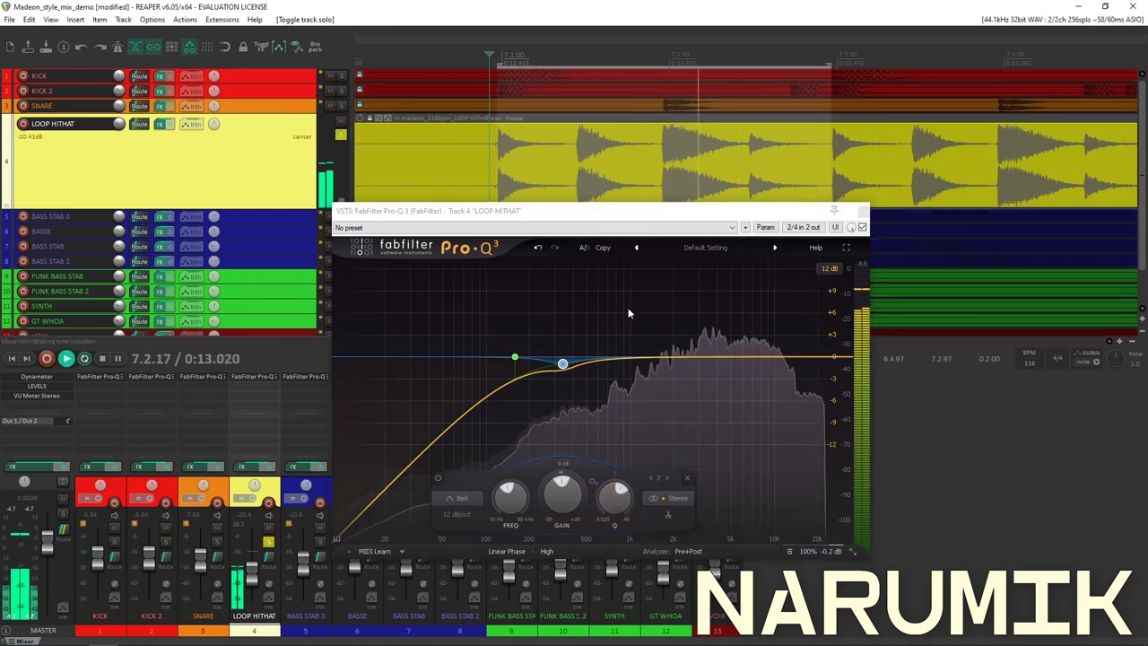
key(space)
click(533, 383)
key(space)
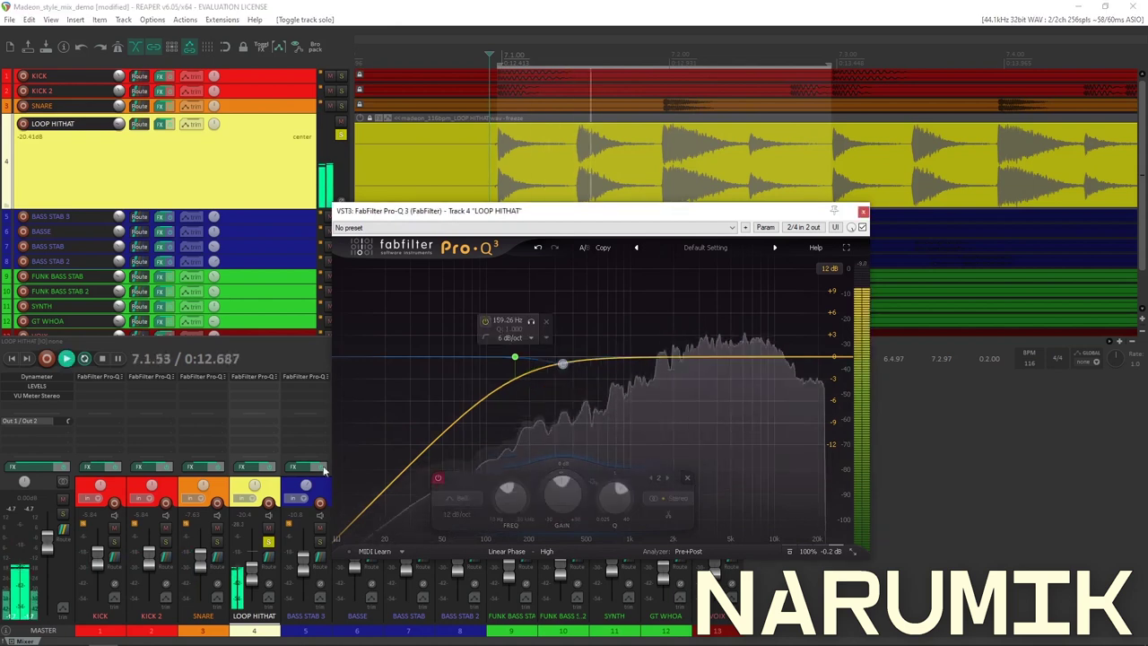
click(247, 530)
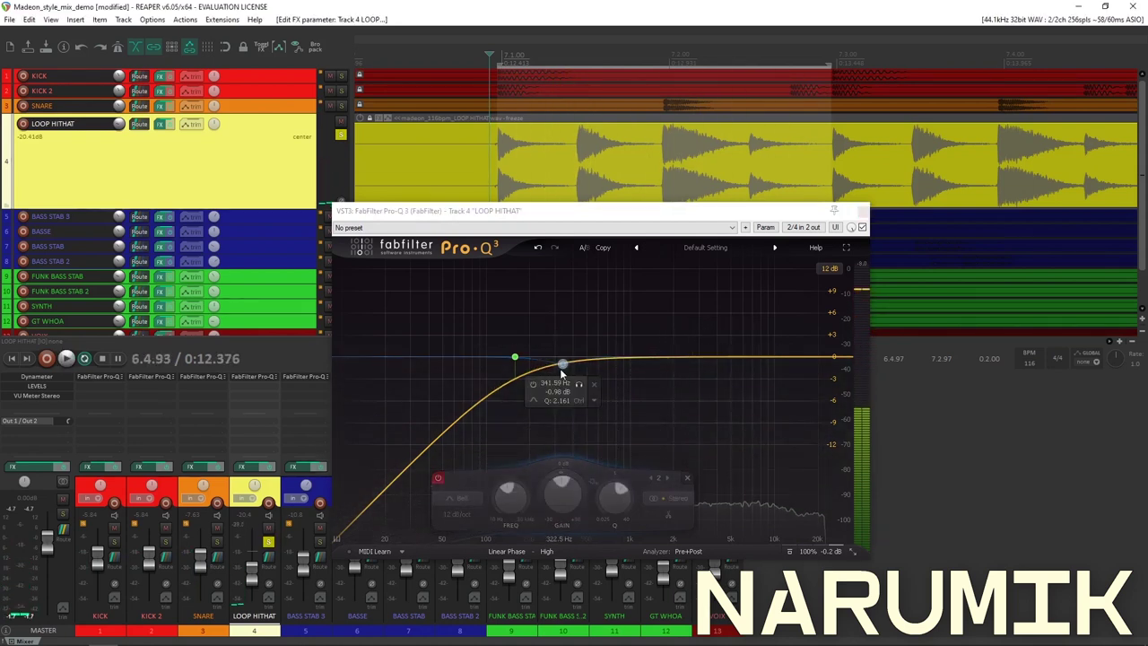
Re-enable the 341.59 Hz hi-hat cut, recheck the soloed peak level in playback, and close the EQ window
click(536, 386)
click(280, 551)
key(space)
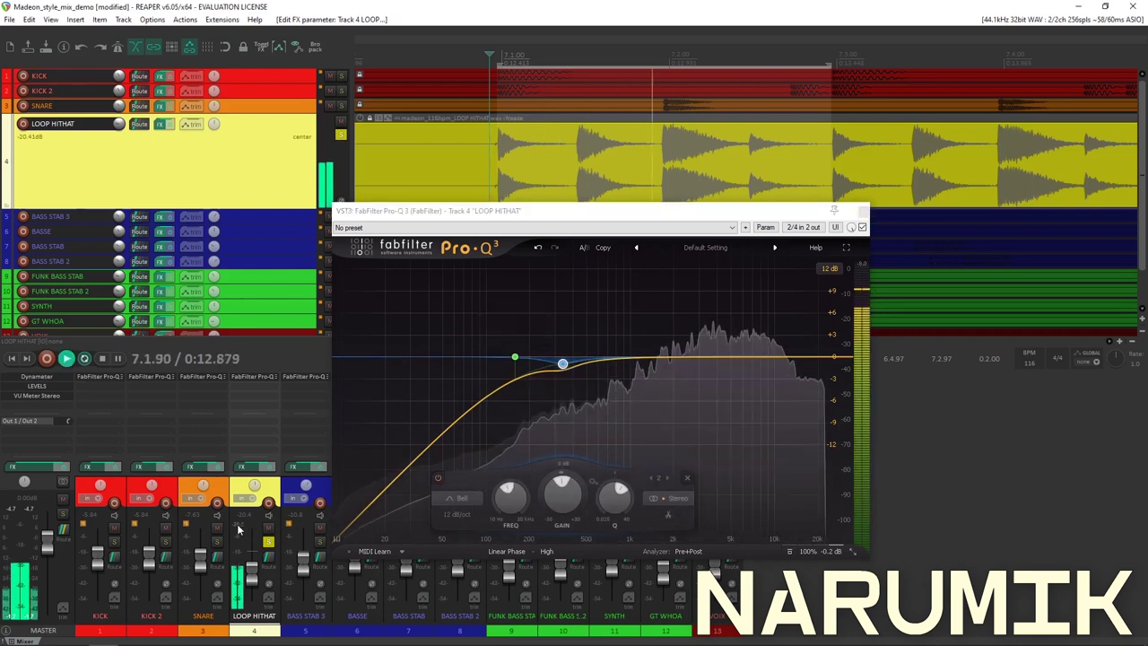
key(space)
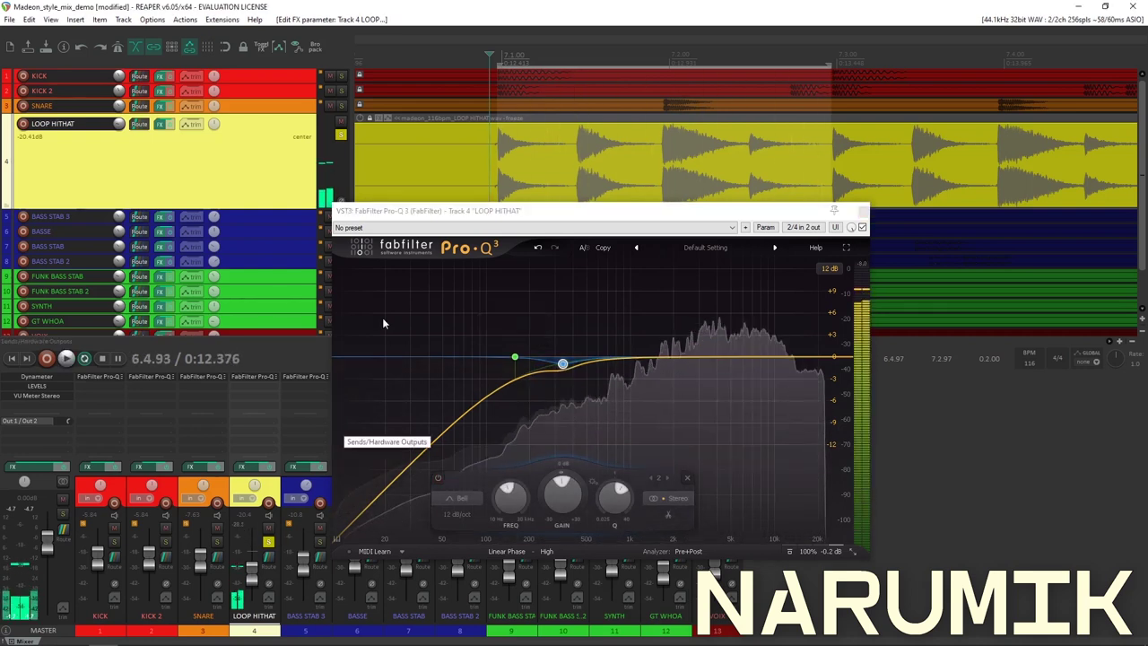
click(861, 211)
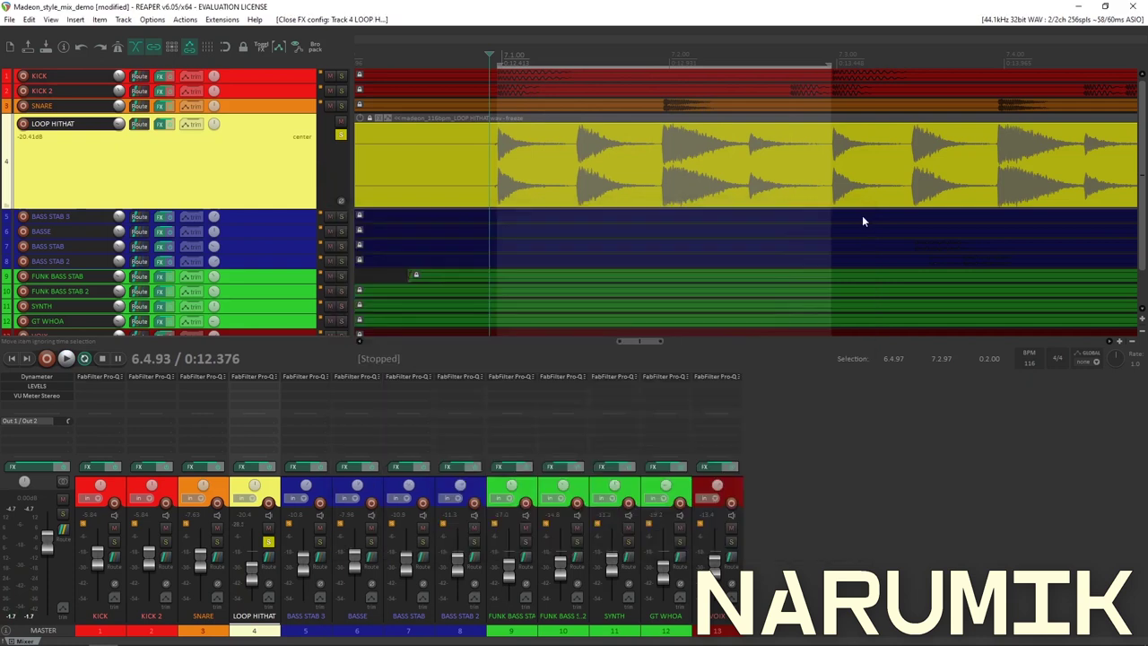
Return the LOOP HITHAT track to the same height as the other tracks and unsolo it
scroll(742, 155, down, 8)
ctrl+scroll(743, 155, up, 3)
scroll(421, 202, down, 3)
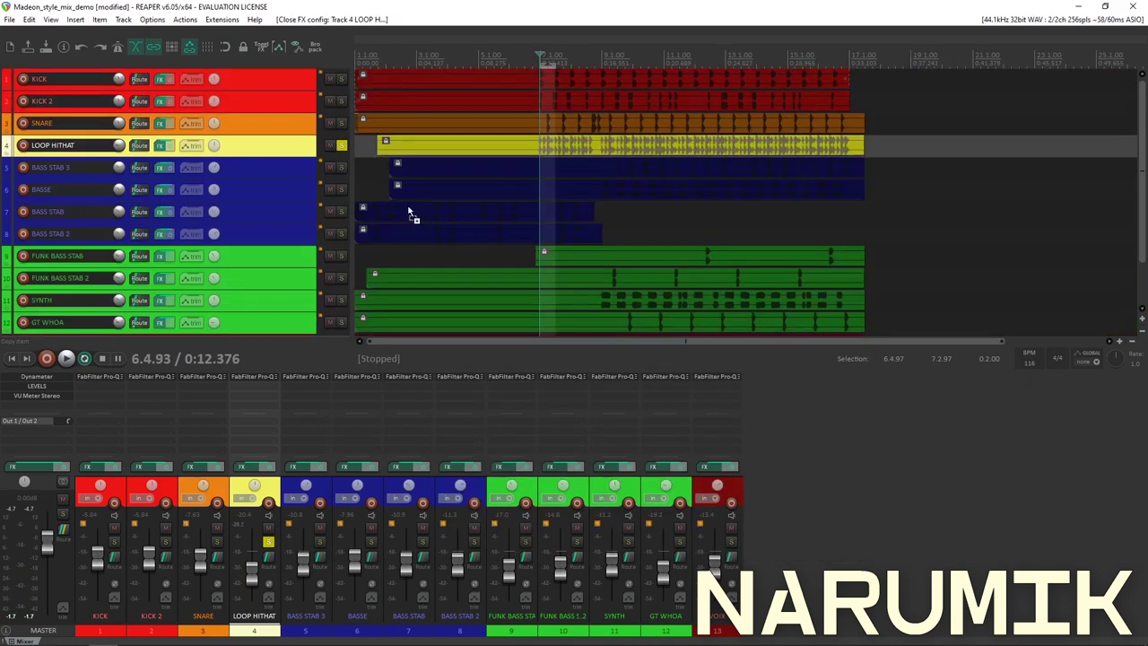
click(342, 146)
scroll(351, 154, down, 3)
Select the BASS STAB 3 item and play the mix around bar 10 to find a passage for looping
click(502, 171)
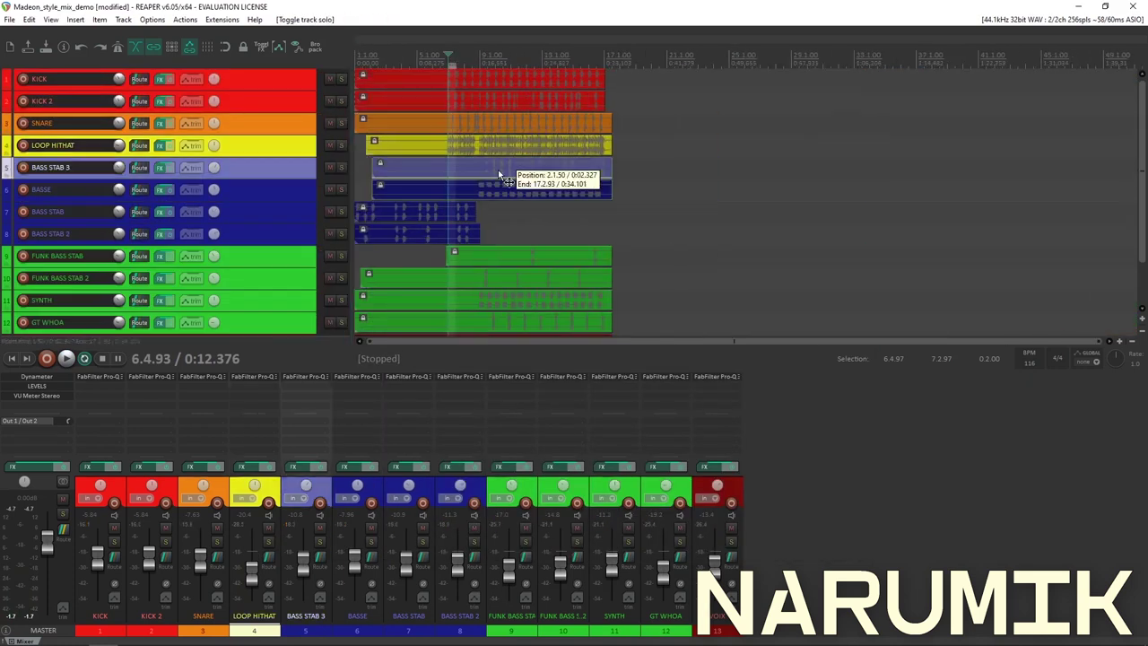
scroll(765, 199, up, 6)
key(space)
scroll(765, 194, up, 3)
key(space)
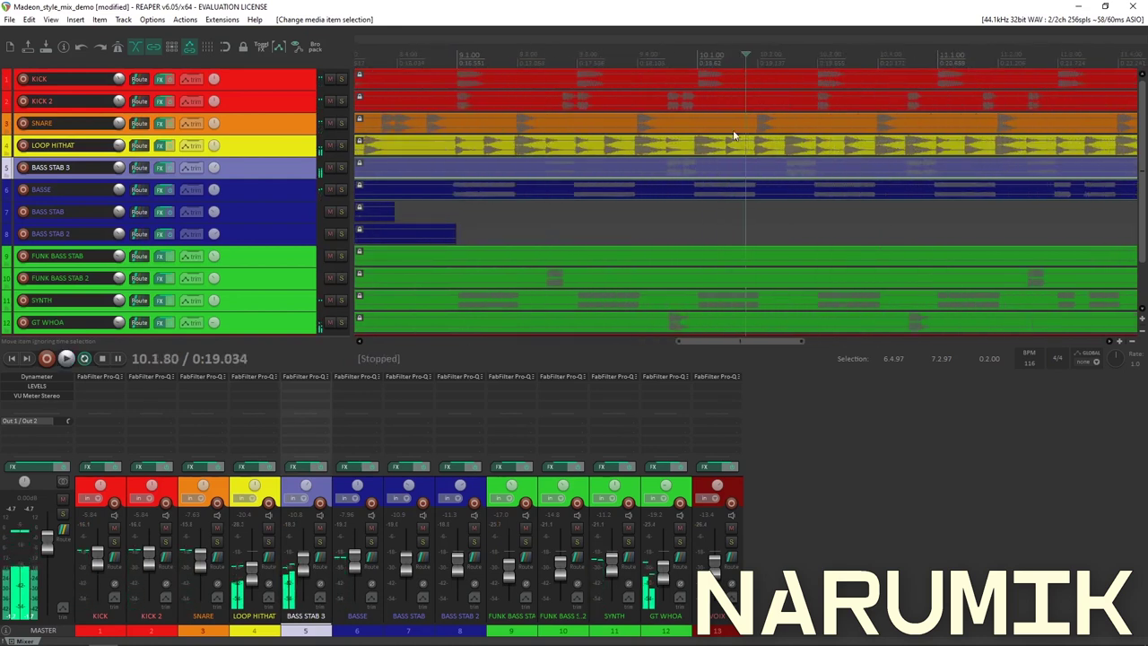
Set the loop selection from 9.4.33 to 10.2.96 around the BASS STAB 3 hits and play it from its start
drag(660, 60, 821, 64)
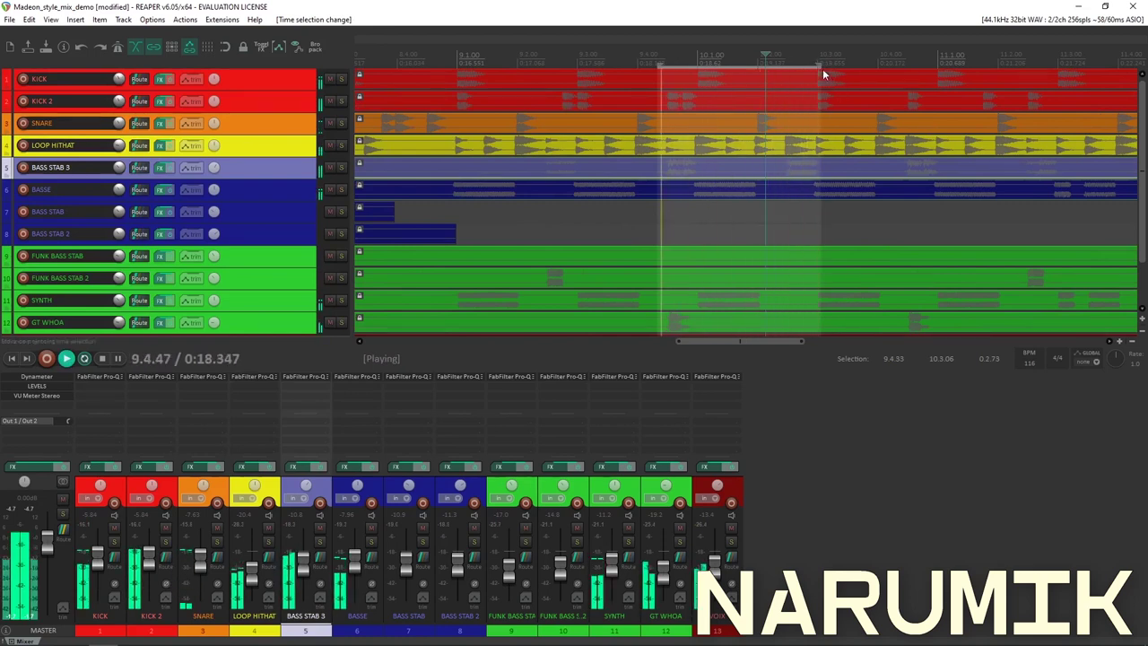
key(space)
drag(820, 65, 815, 67)
key(space)
key(space)
click(662, 63)
key(space)
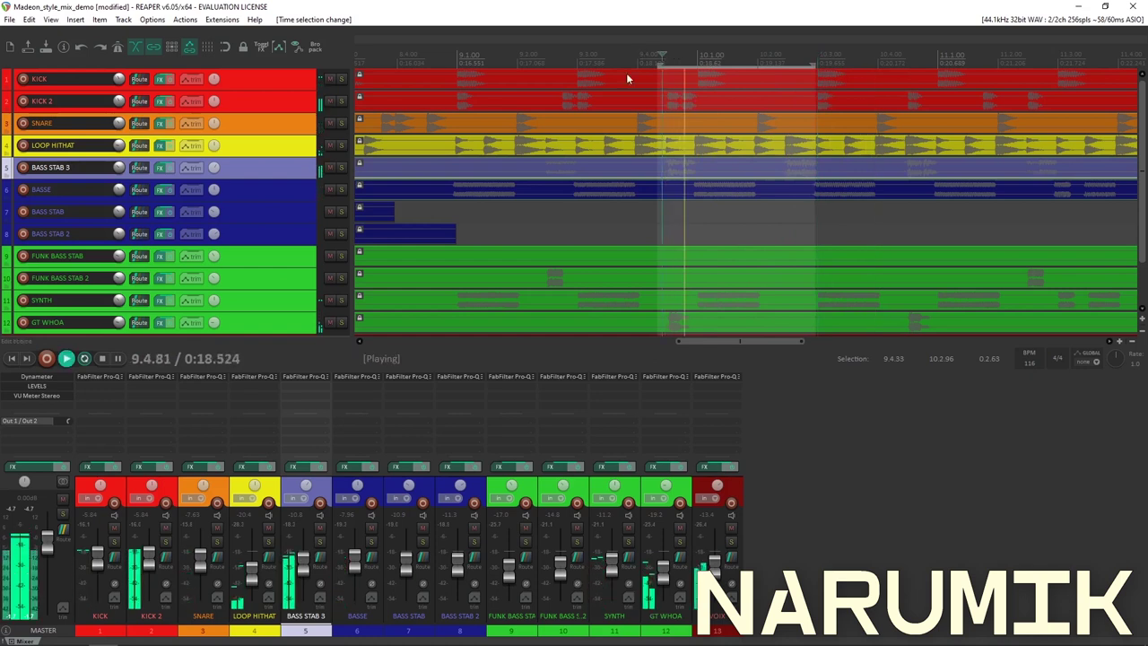
Open the BASS STAB 3 EQ and add a narrow bell boost of +10.65 dB above the low-cut band
click(160, 169)
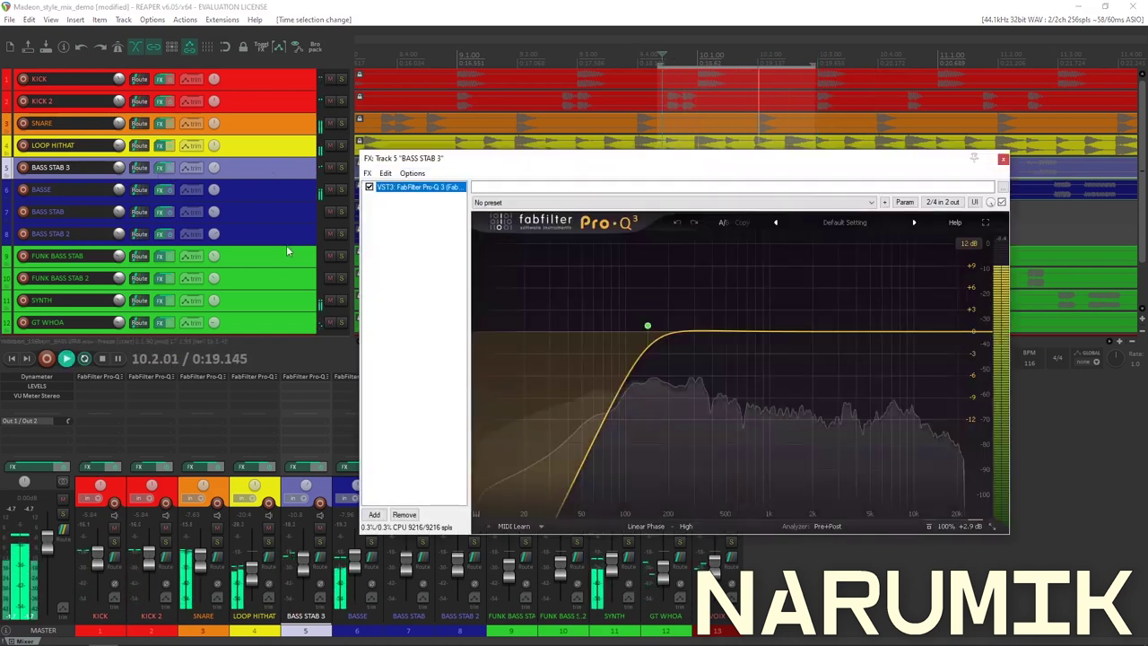
drag(683, 331, 684, 293)
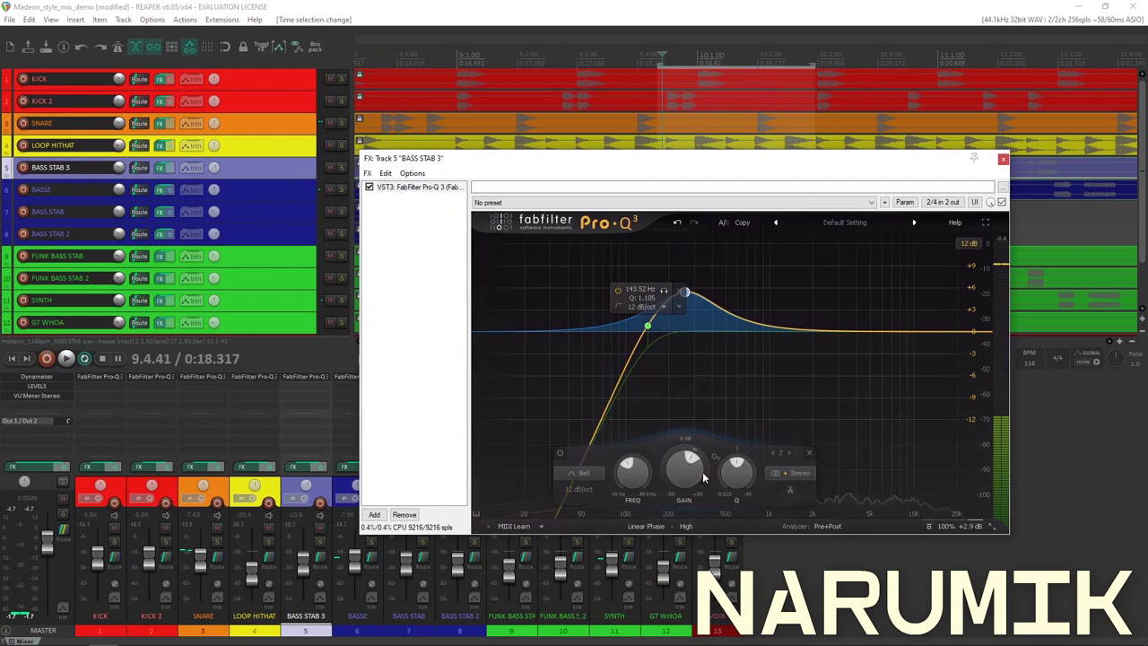
drag(744, 484, 752, 446)
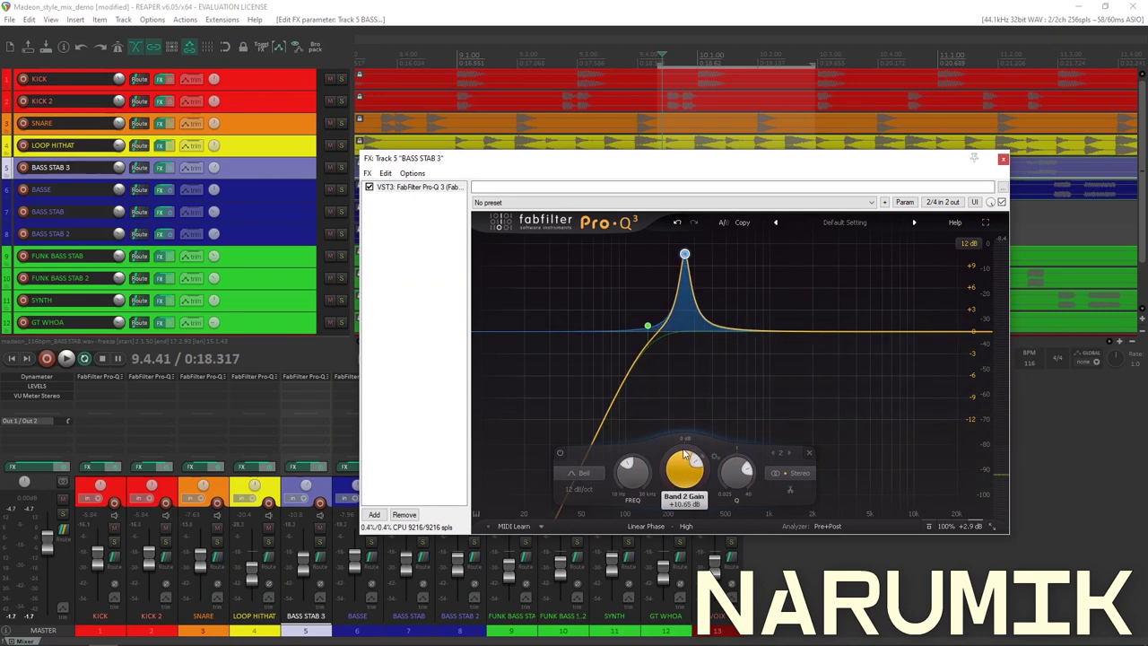
Sweep the boosted BASS STAB 3 band to a higher frequency during playback and turn it into a -2.51 dB cut
key(space)
drag(631, 484, 677, 473)
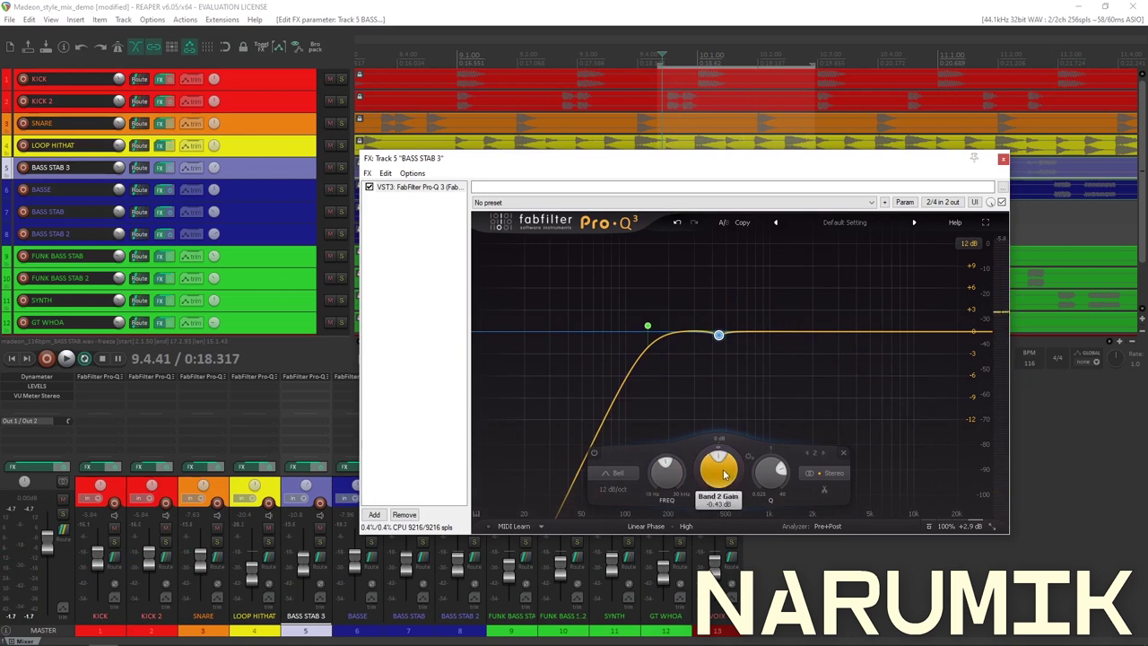
key(space)
mouse_move(723, 485)
mouse_down()
mouse_move(722, 507)
mouse_move(722, 483)
mouse_up()
scroll(725, 482, up, 3)
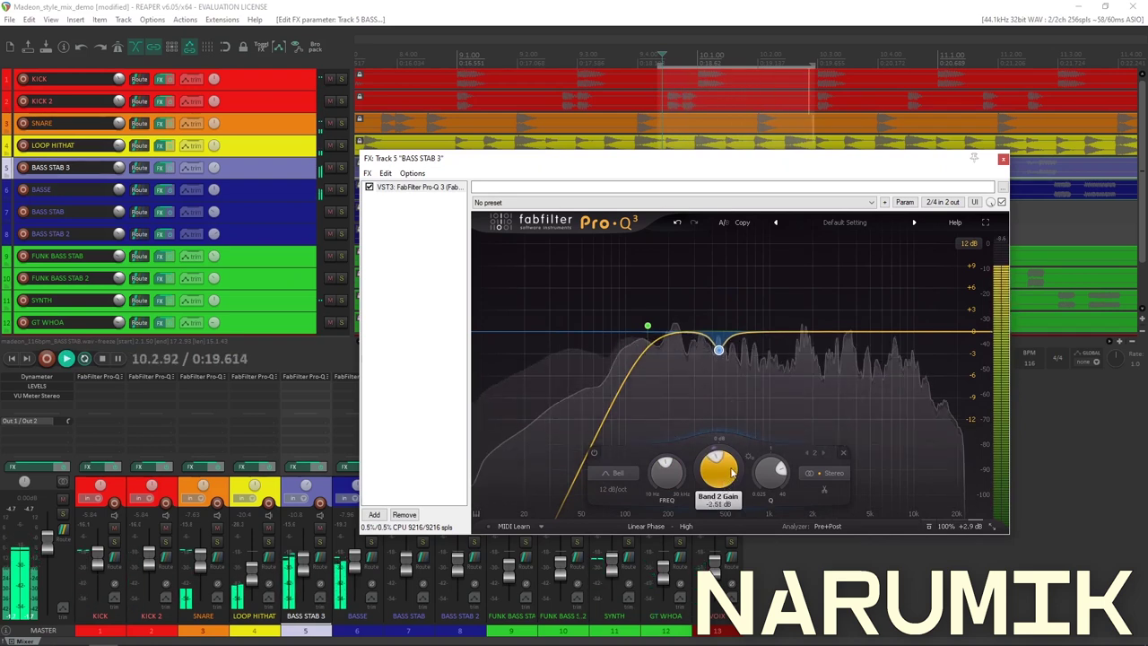
Fine-tune the BASS STAB 3 bell cut to -2.29 dB and widen it to a Q of about 3.7 during playback
scroll(733, 470, up, 1)
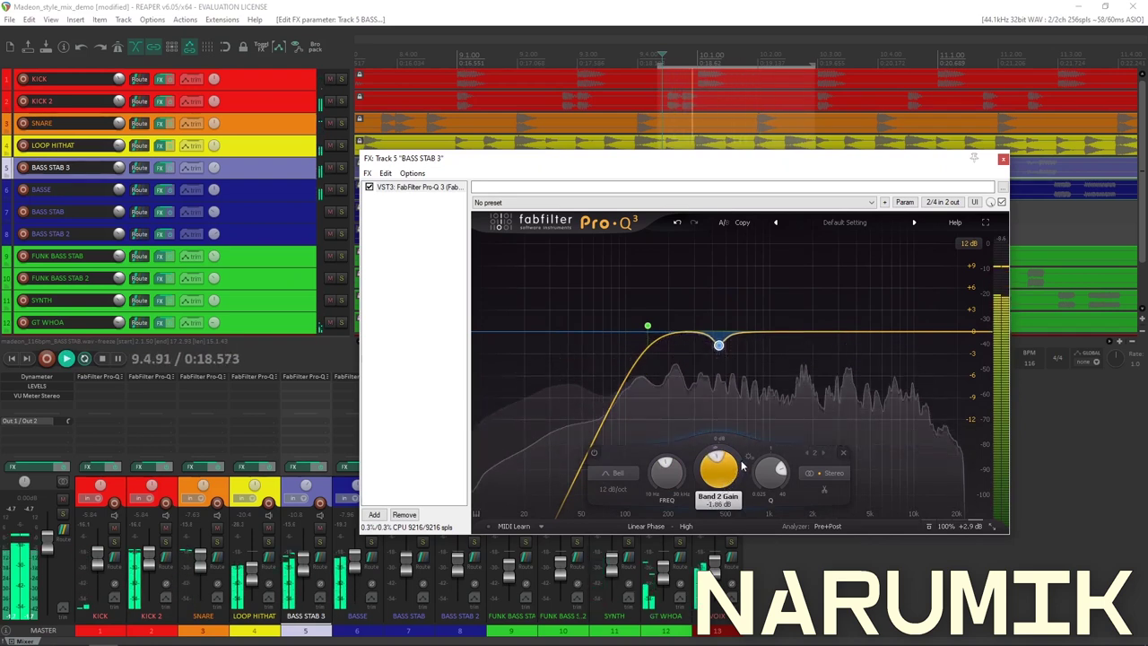
scroll(744, 466, down, 1)
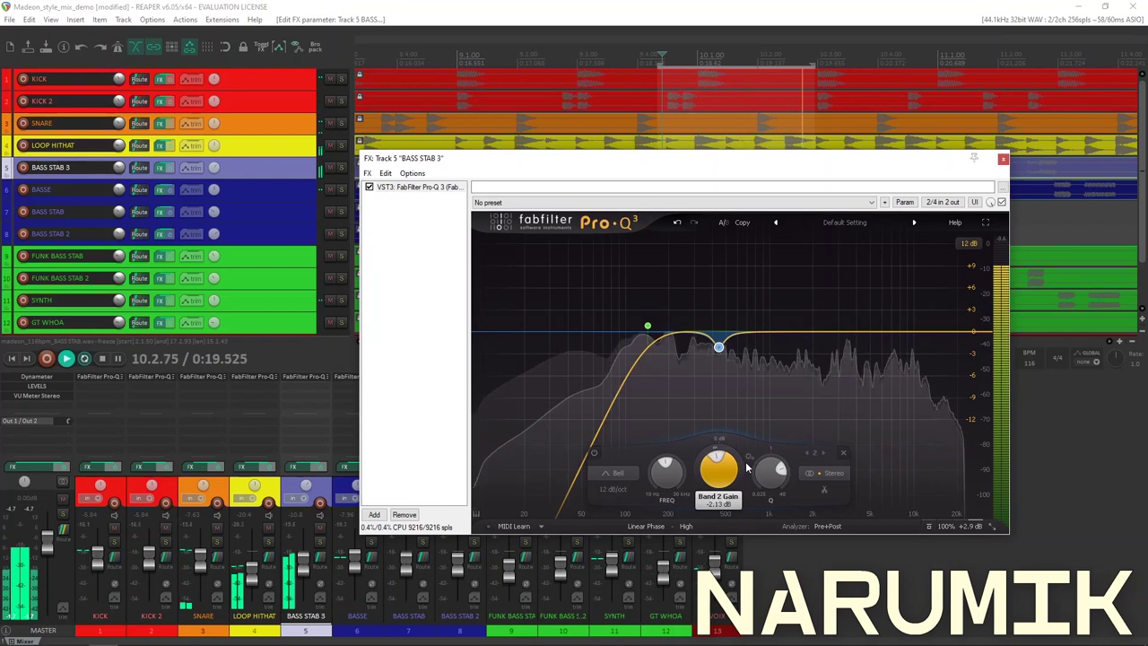
mouse_move(719, 475)
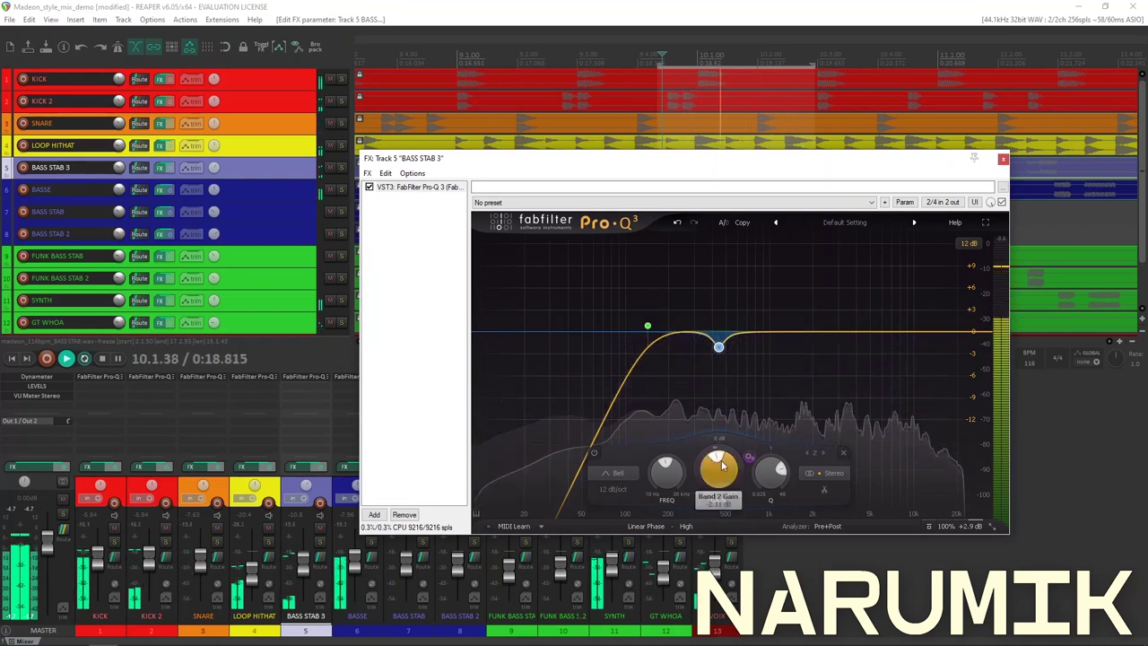
mouse_move(771, 485)
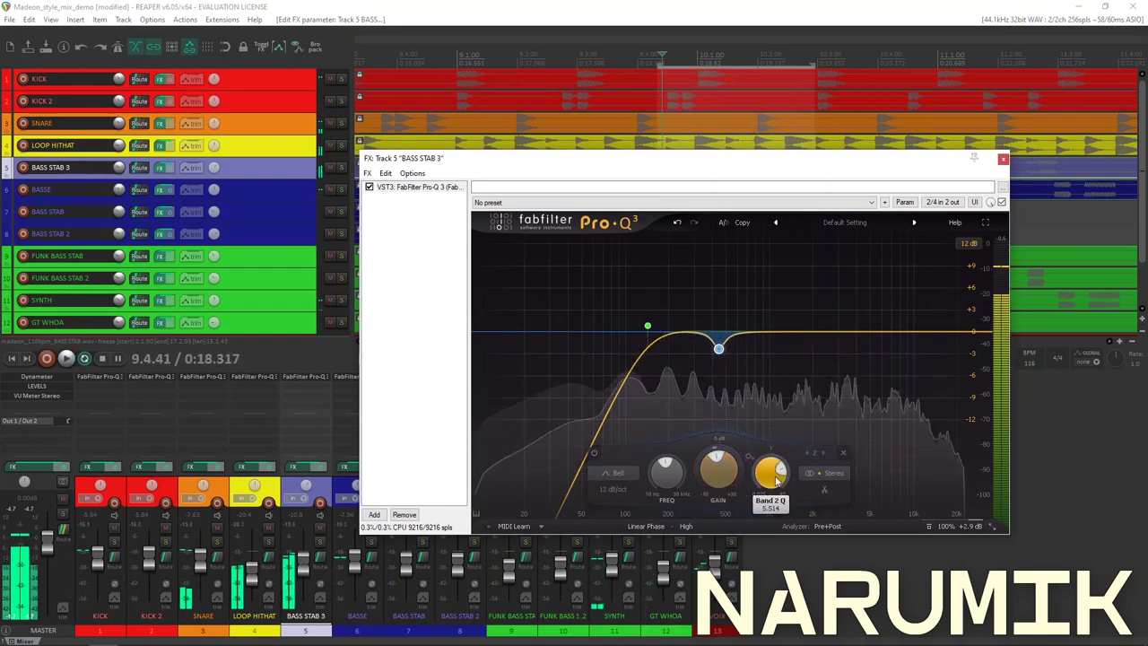
drag(768, 504, 776, 481)
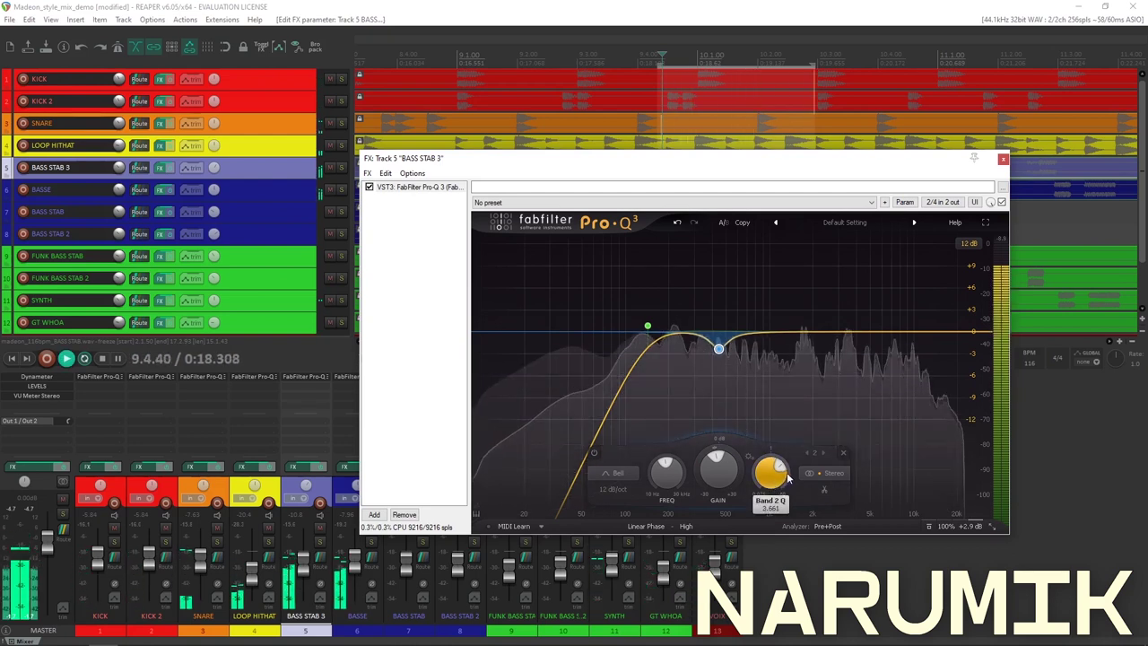
mouse_move(727, 481)
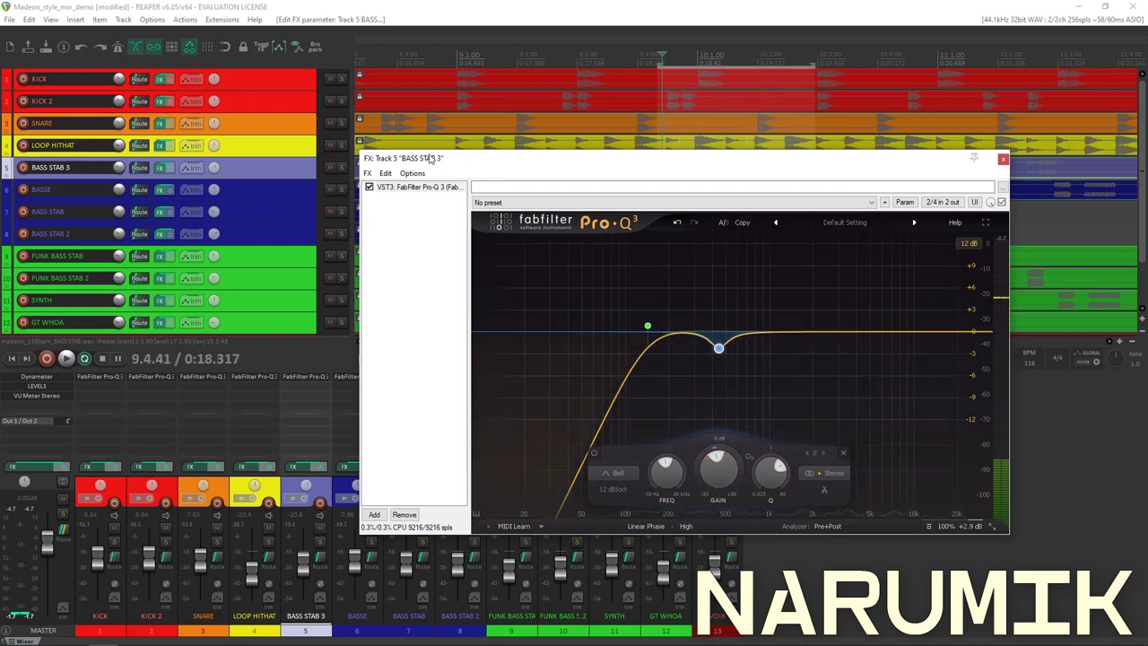
Solo BASS STAB 3 with its EQ window kept clear of the track controls and play the looped passage
drag(430, 158, 444, 222)
click(343, 167)
key(space)
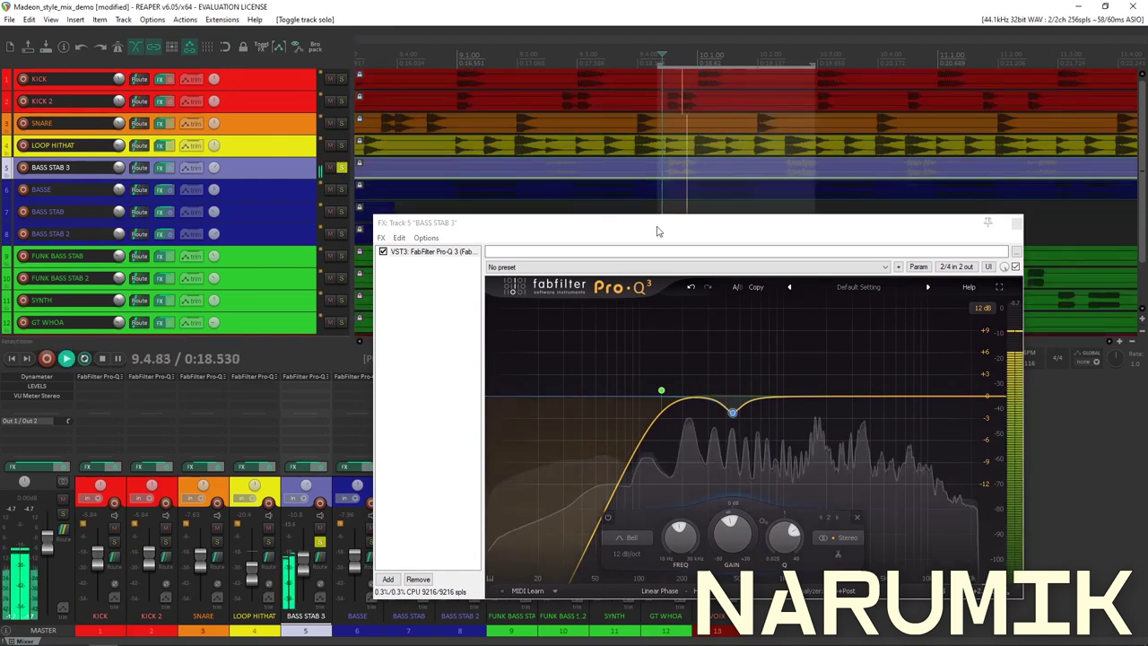
key(space)
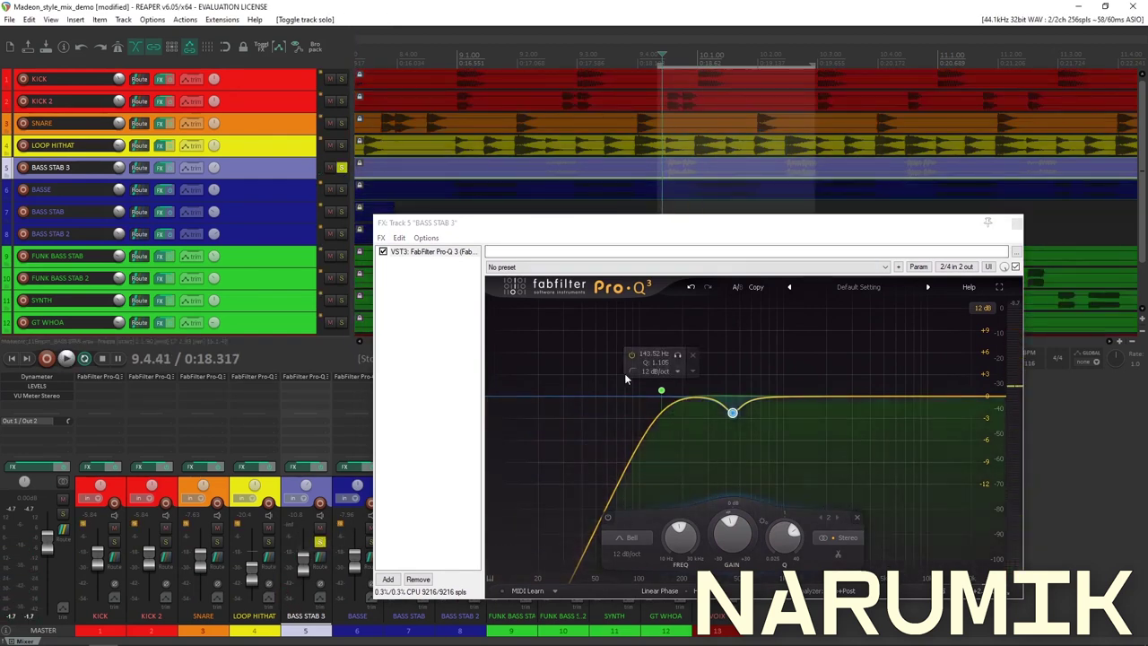
key(space)
key(space)
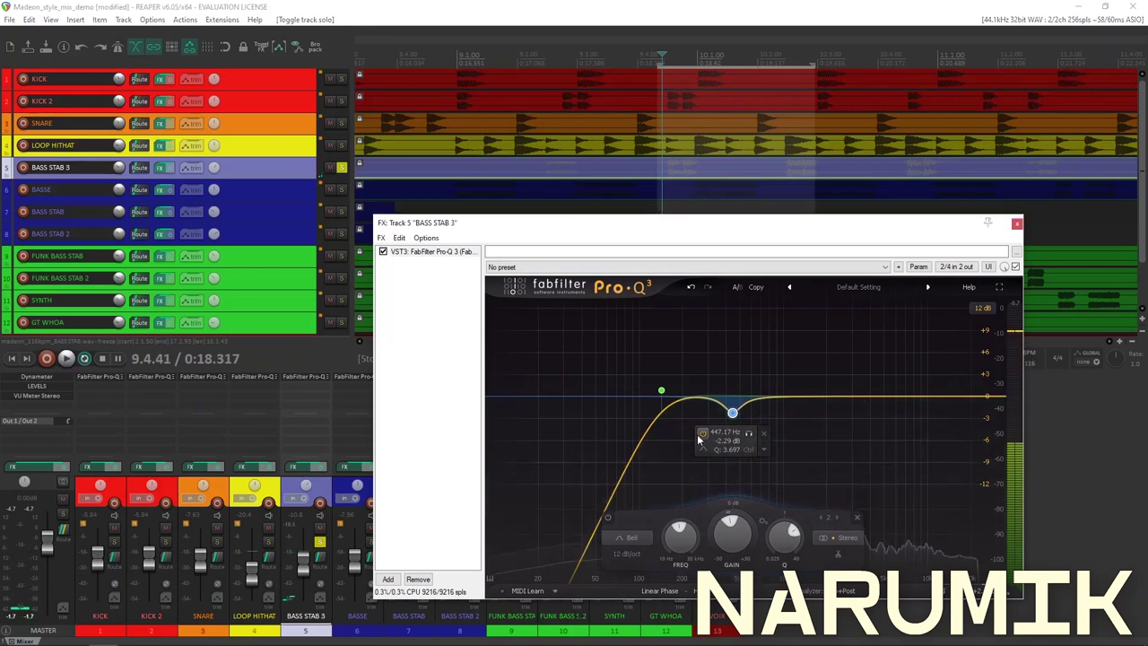
Compare the soloed BASS STAB 3 loop with the 447.17 Hz cut bypassed and re-enabled, checking the track's level
click(702, 433)
key(space)
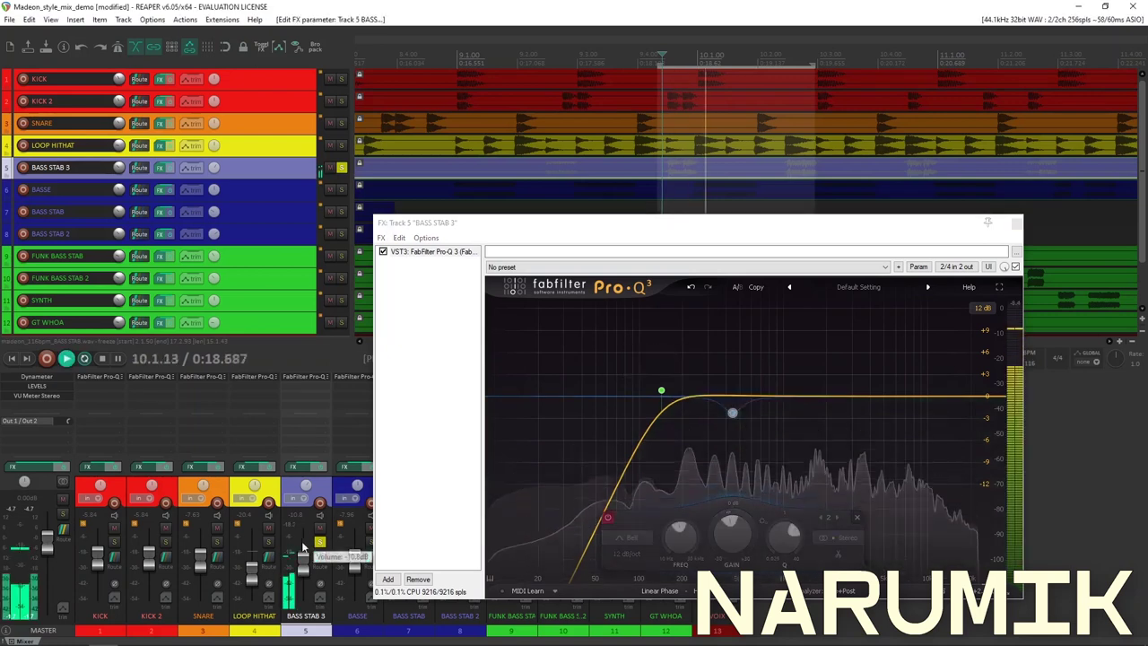
key(space)
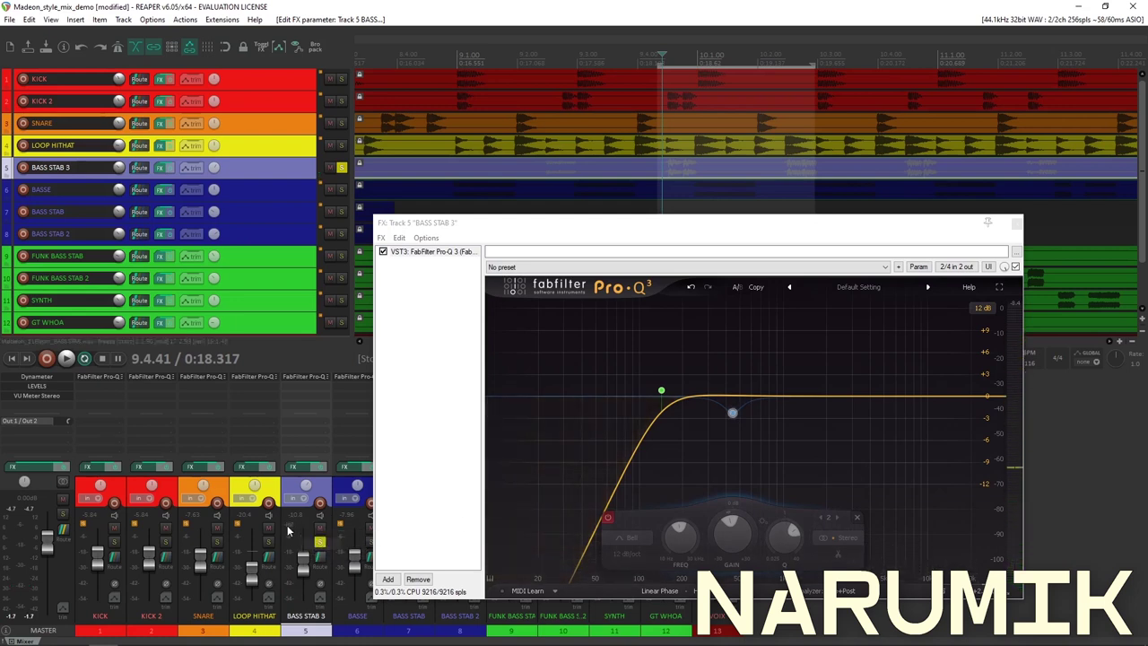
mouse_move(732, 414)
click(703, 437)
click(704, 438)
key(space)
key(space)
key(space)
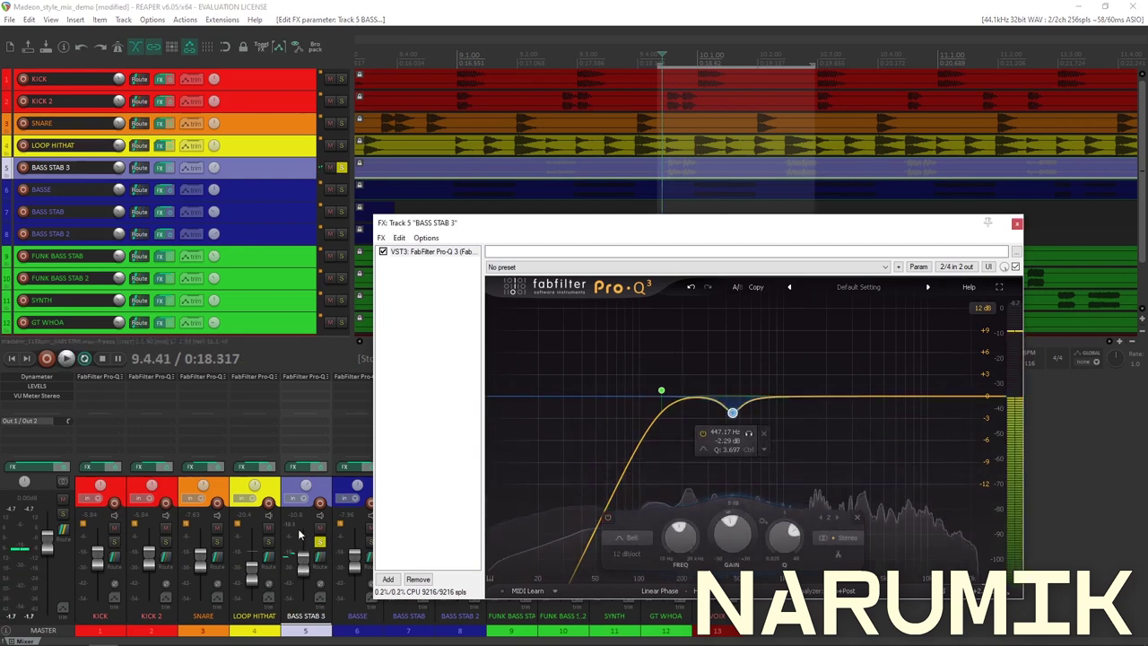
Set the BASS STAB 3 EQ output level to +3.13 dB, reset the track's peak reading and replay the soloed loop
key(space)
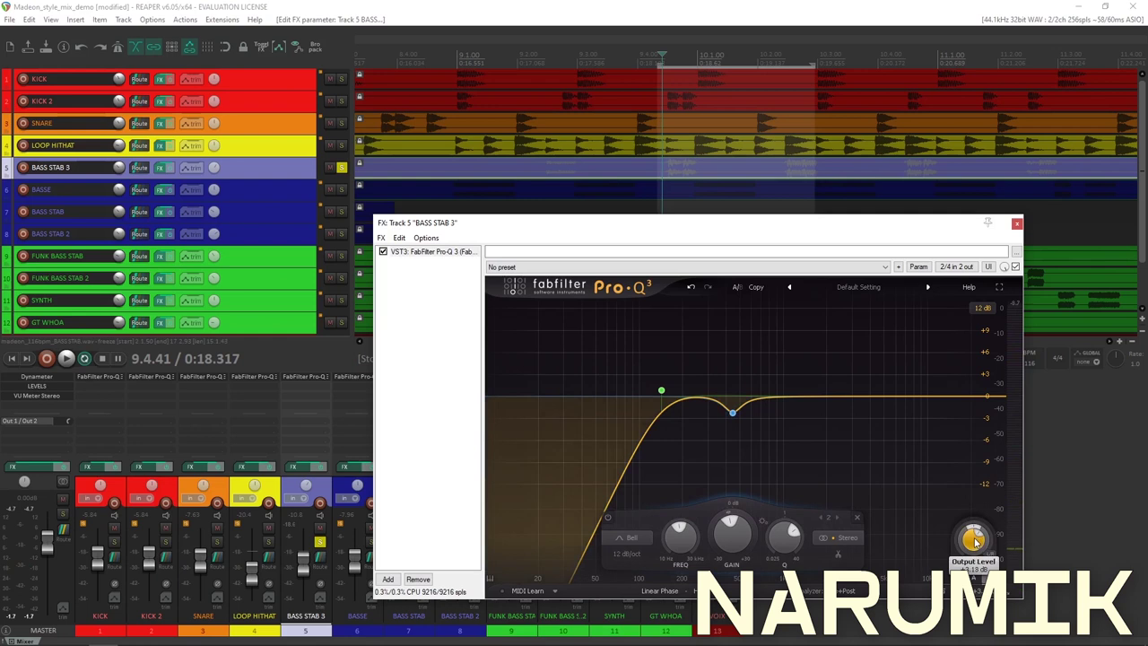
click(290, 532)
key(space)
key(space)
key(space)
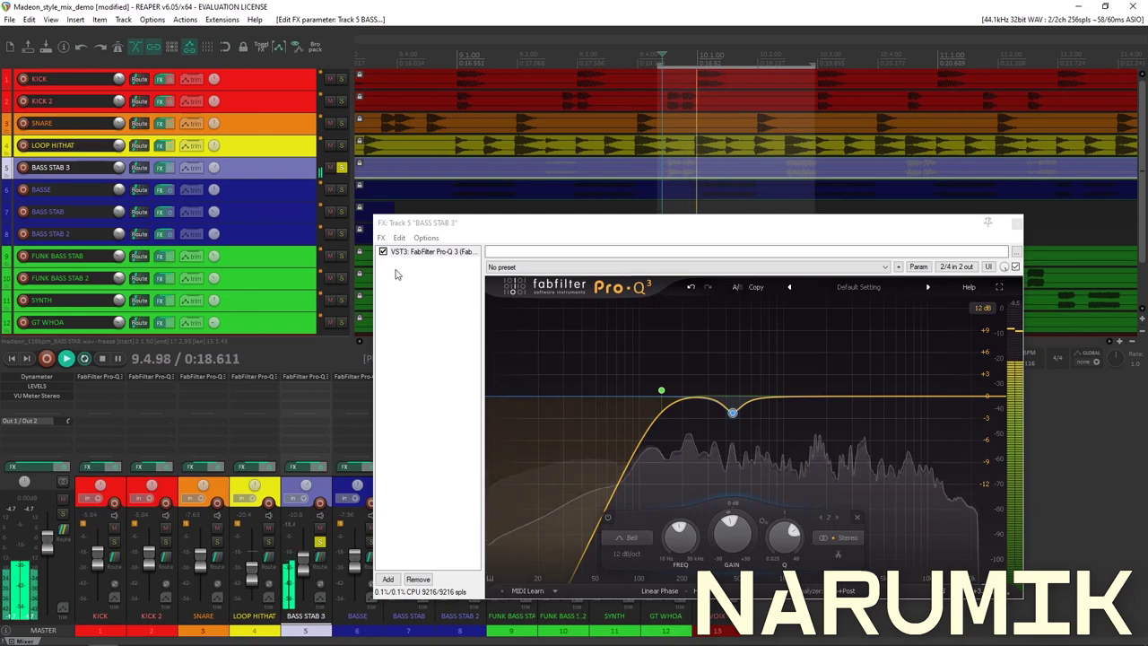
key(space)
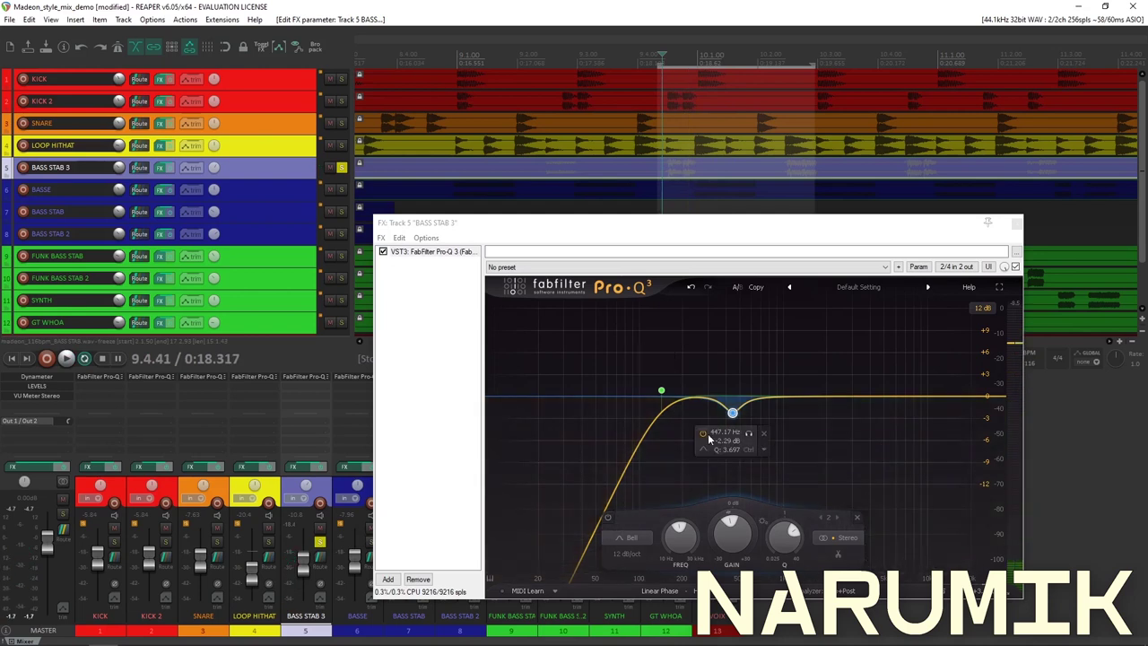
Bypass the 447.17 Hz cut and play the soloed loop repeatedly to check its uncut peak level
click(703, 433)
key(space)
key(space)
key(space)
key(space)
key(space)
key(space)
Re-enable the 447.17 Hz cut, reset the BASS STAB 3 peak reading and replay the loop to check the level
click(705, 435)
key(space)
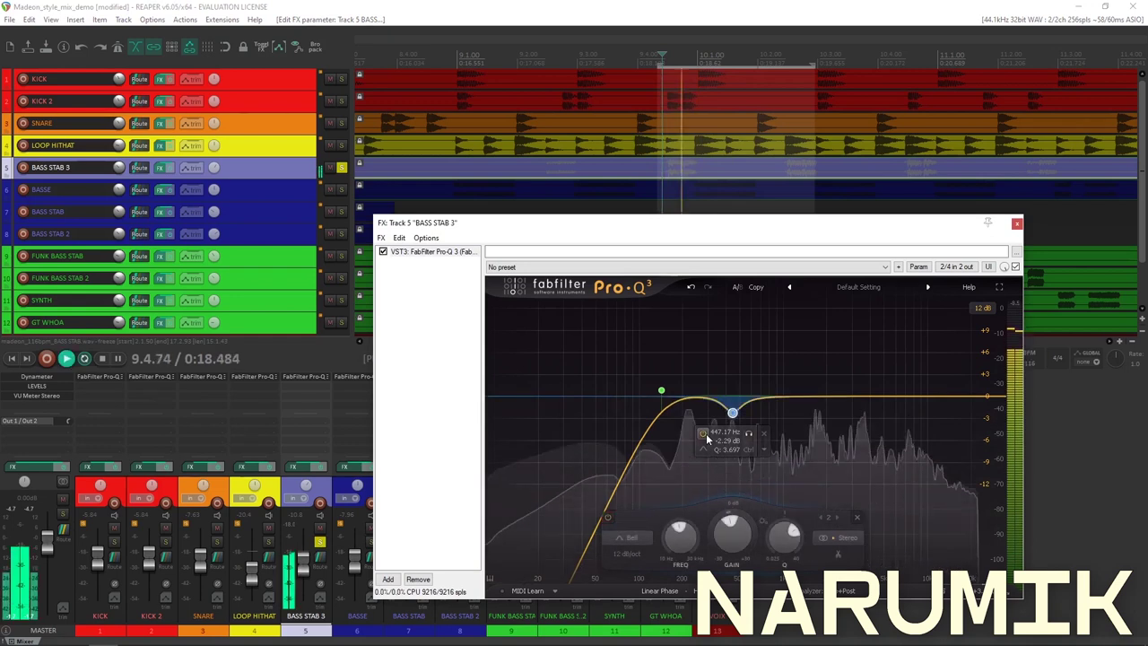
key(space)
key(space)
key(space)
click(295, 528)
key(space)
key(space)
Raise the BASS STAB 3 EQ output level to +3.46 dB and play the soloed loop to check its level
mouse_move(719, 419)
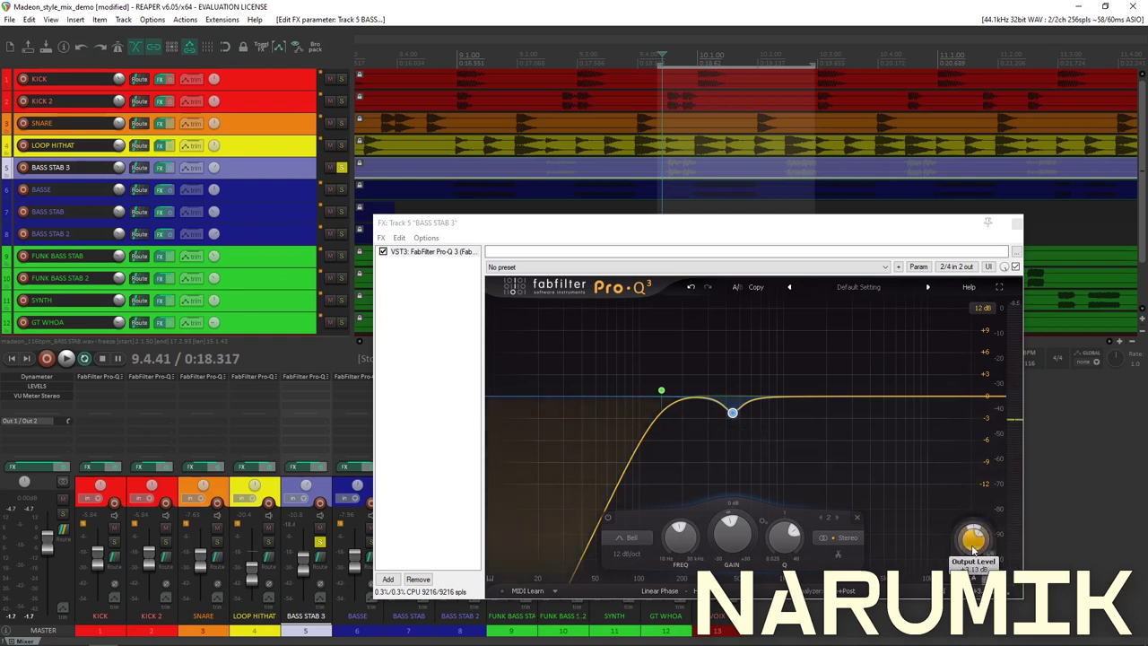
mouse_move(974, 549)
drag(972, 549, 973, 546)
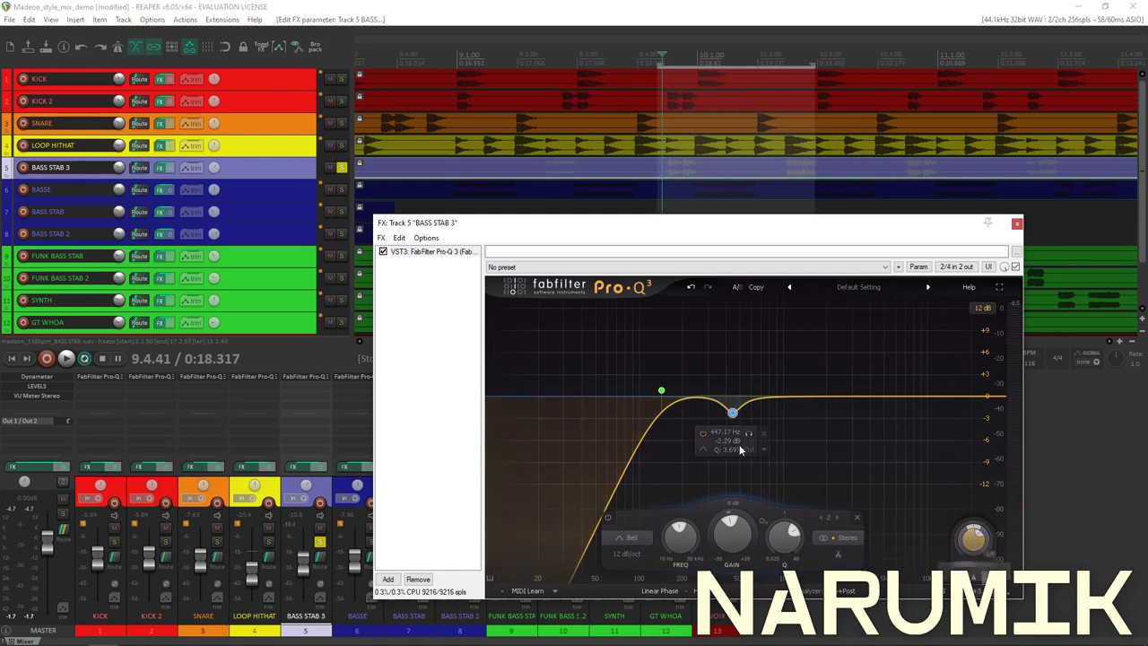
mouse_move(714, 429)
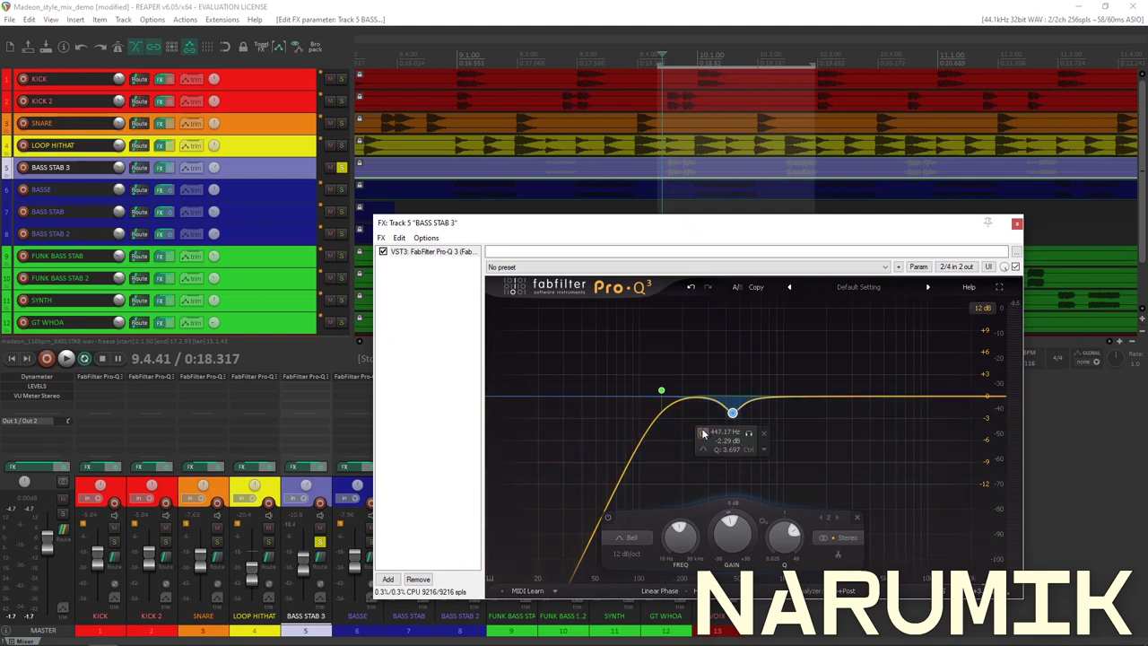
key(space)
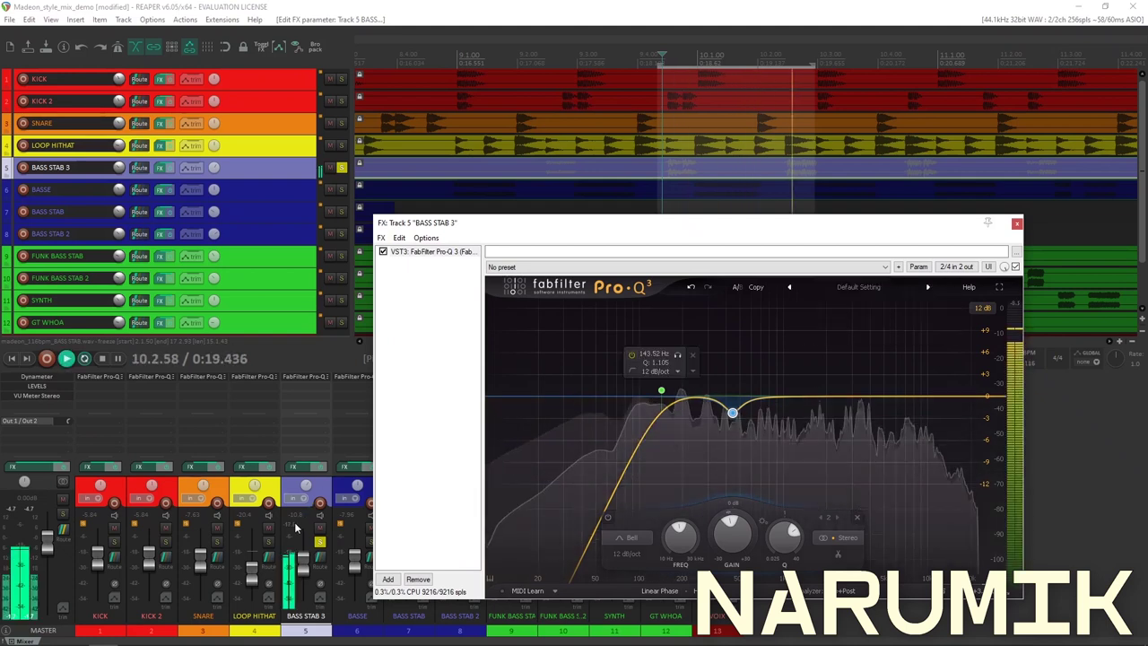
key(space)
mouse_move(976, 589)
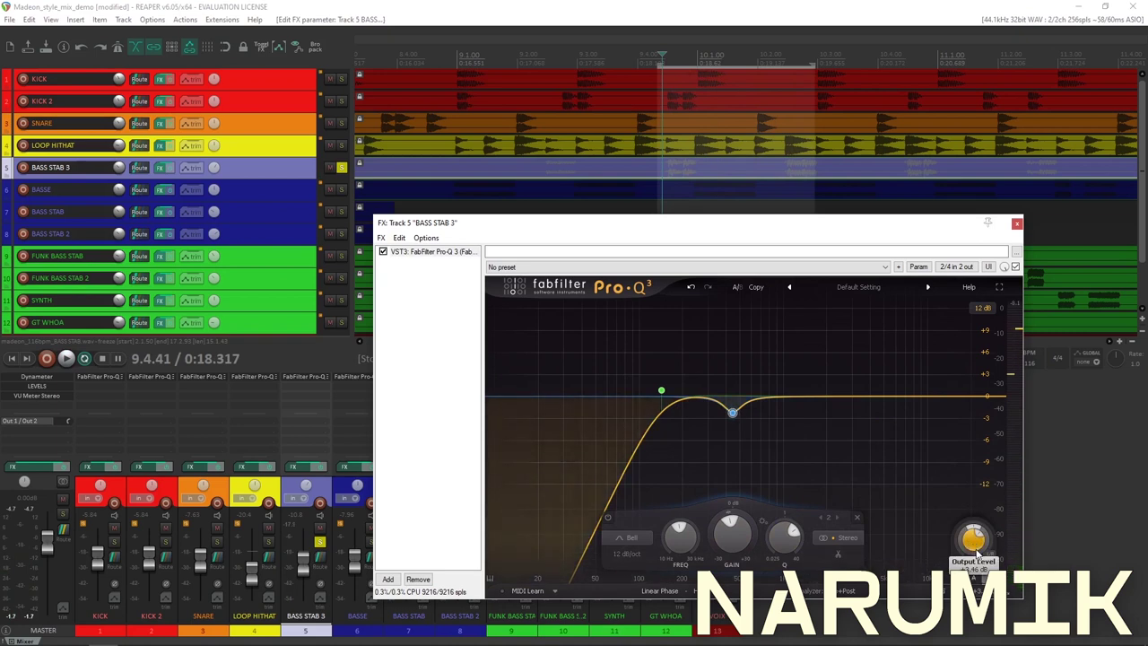
key(space)
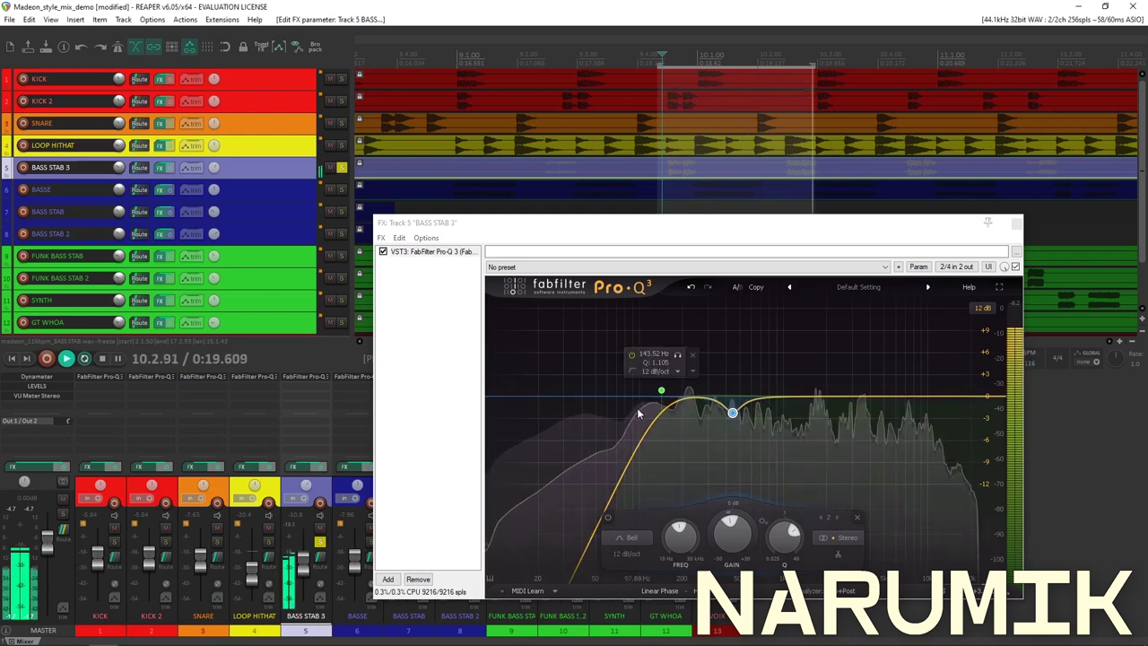
key(space)
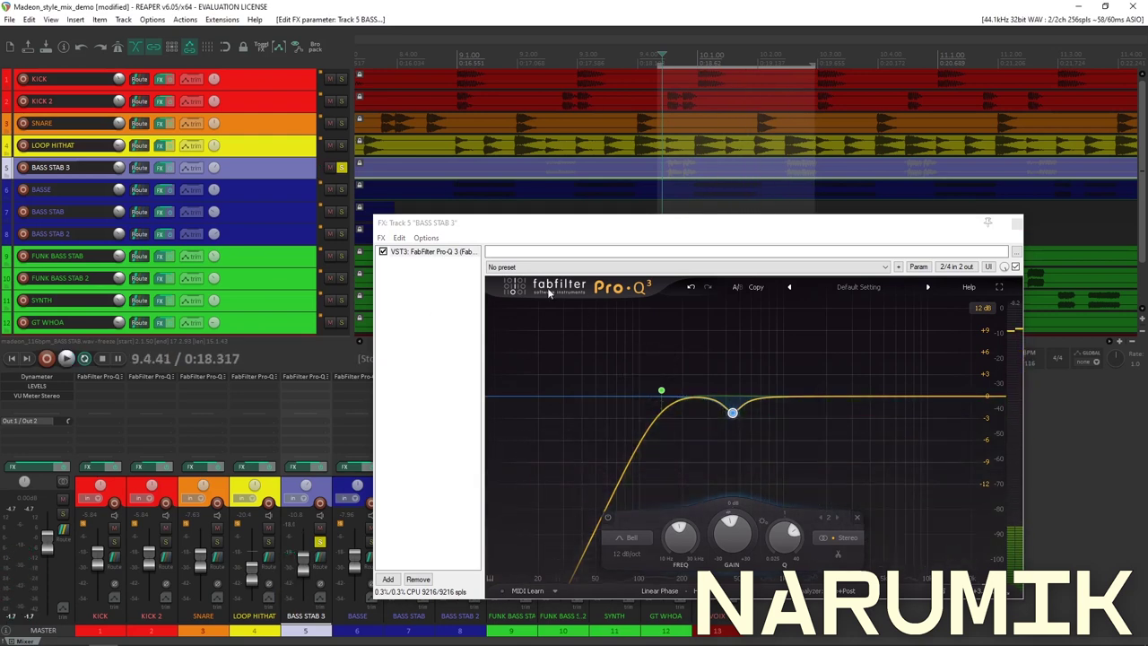
Unsolo BASS STAB 3 and compare the full mix with the 447.17 Hz cut bypassed and enabled
click(342, 168)
key(space)
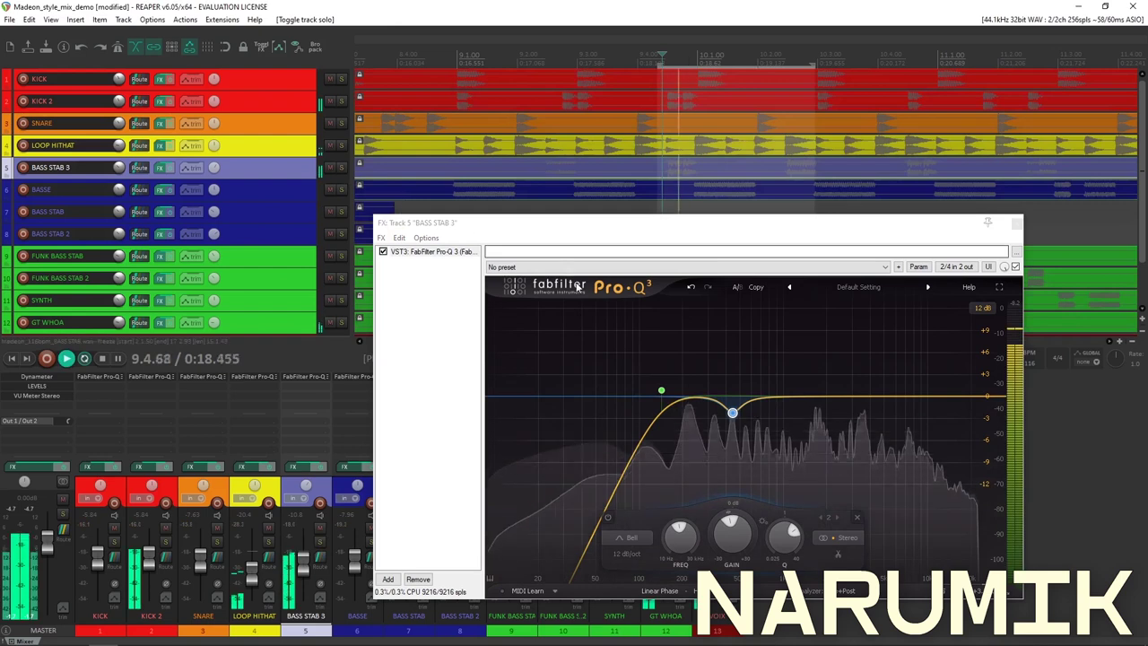
click(703, 434)
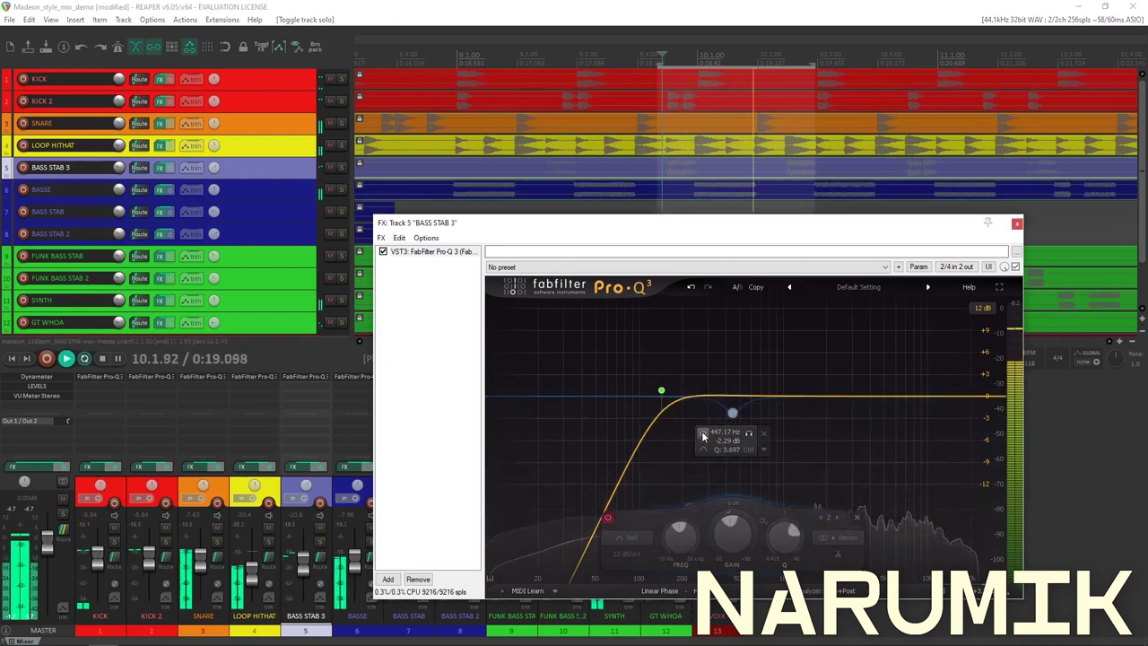
click(703, 434)
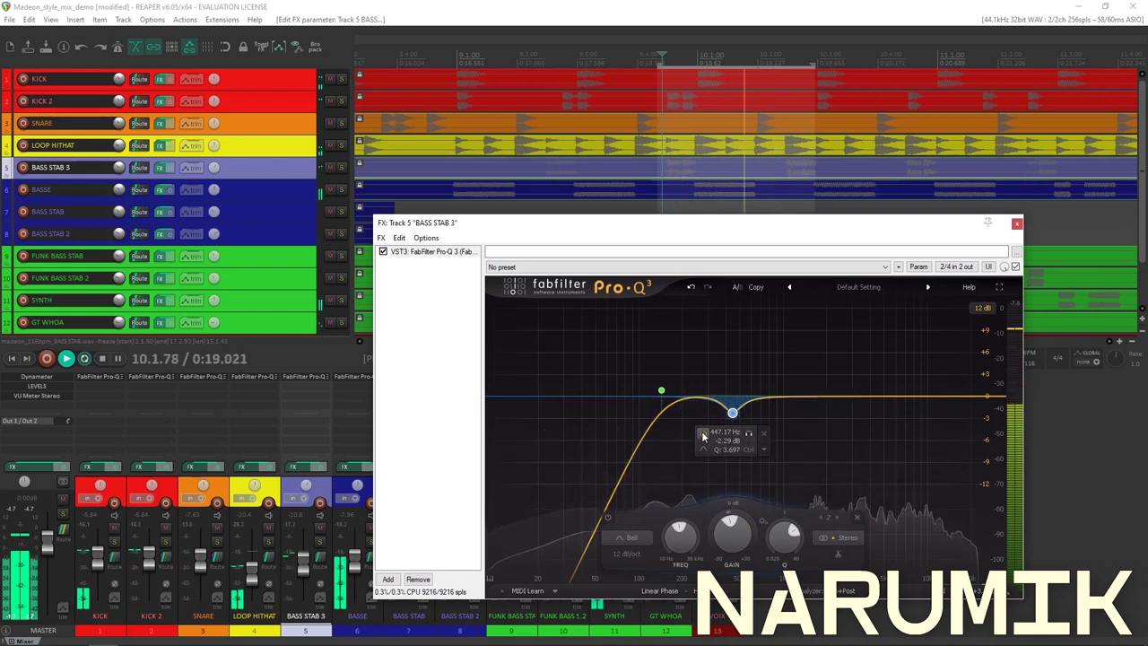
click(703, 434)
click(703, 434)
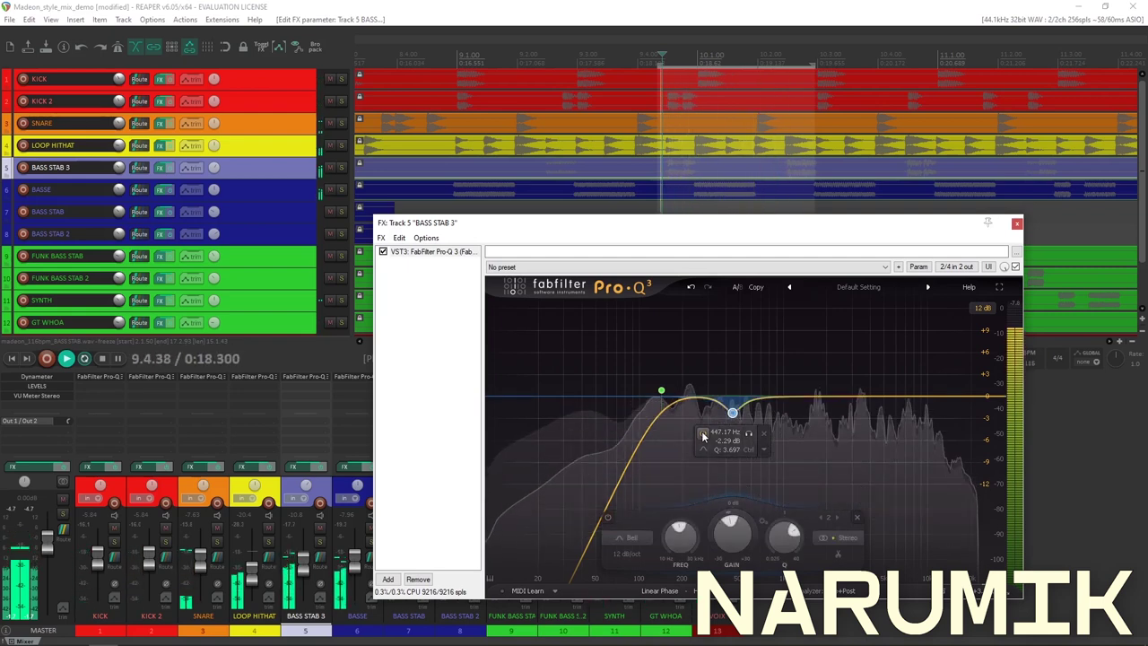
Play the full mix from 10.4.26, beyond the loop selection, to hear the equalized BASS STAB 3 in context
scroll(802, 172, down, 5)
click(781, 175)
key(space)
scroll(784, 175, up, 2)
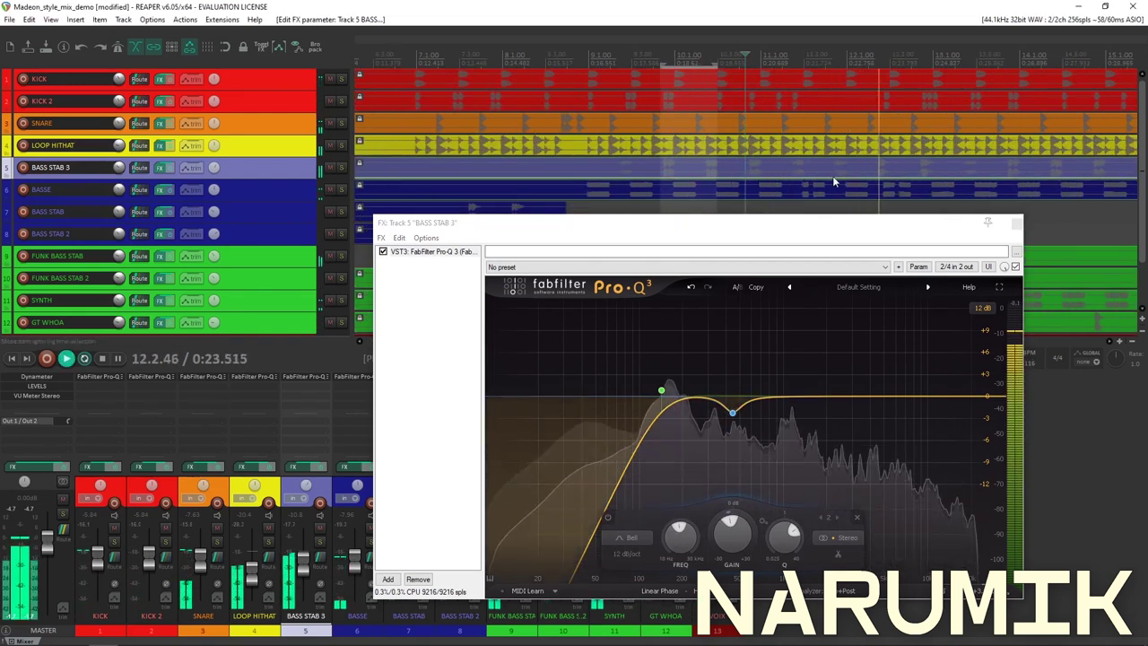
key(space)
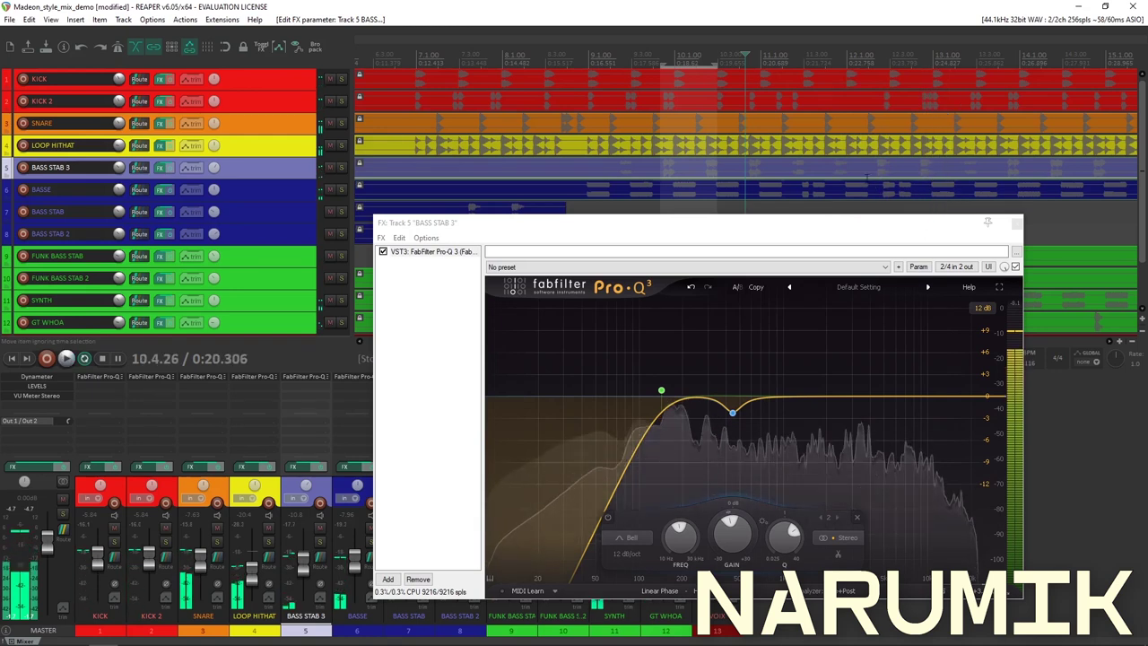
Close the BASS STAB 3 EQ and select the BASSE track
click(437, 337)
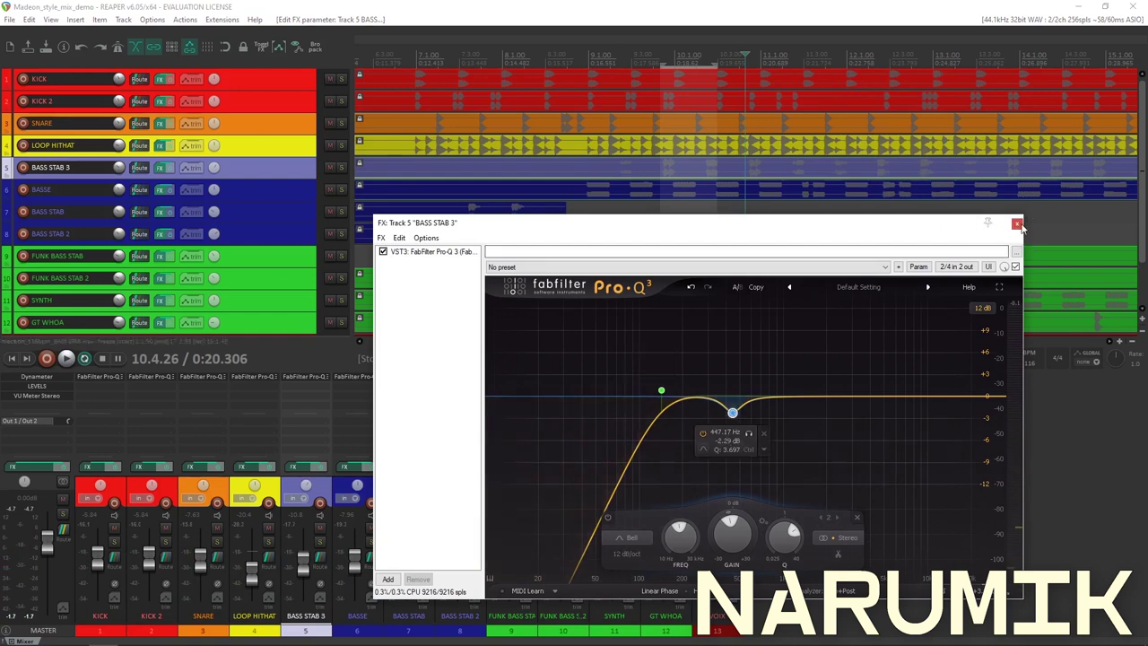
click(1016, 223)
scroll(819, 227, up, 5)
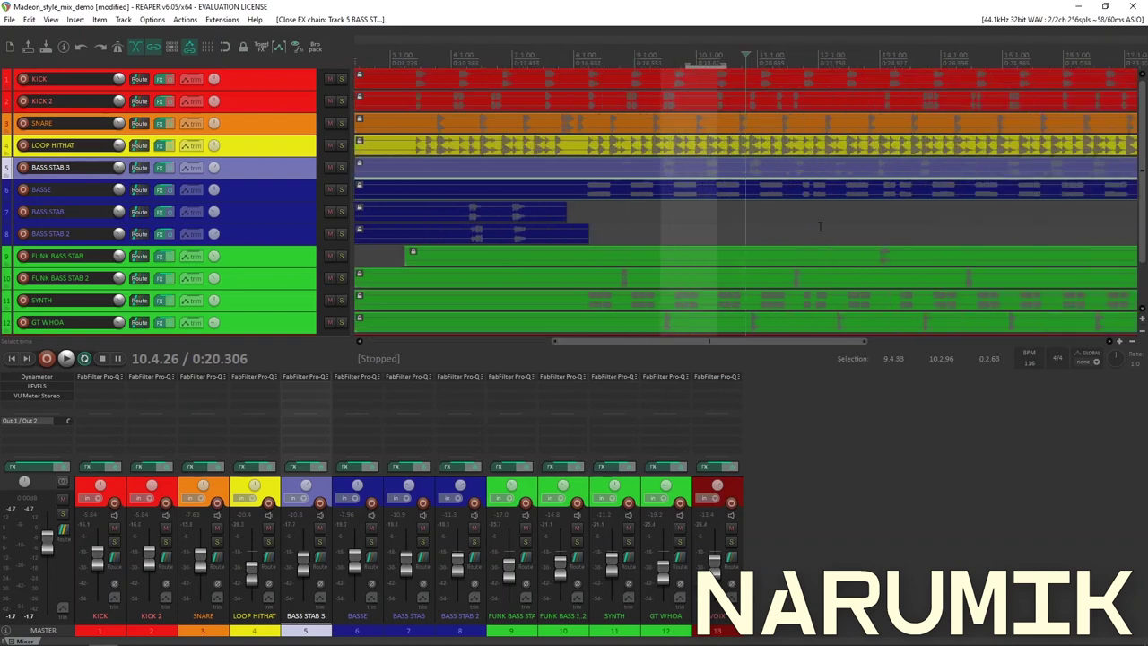
scroll(819, 227, down, 6)
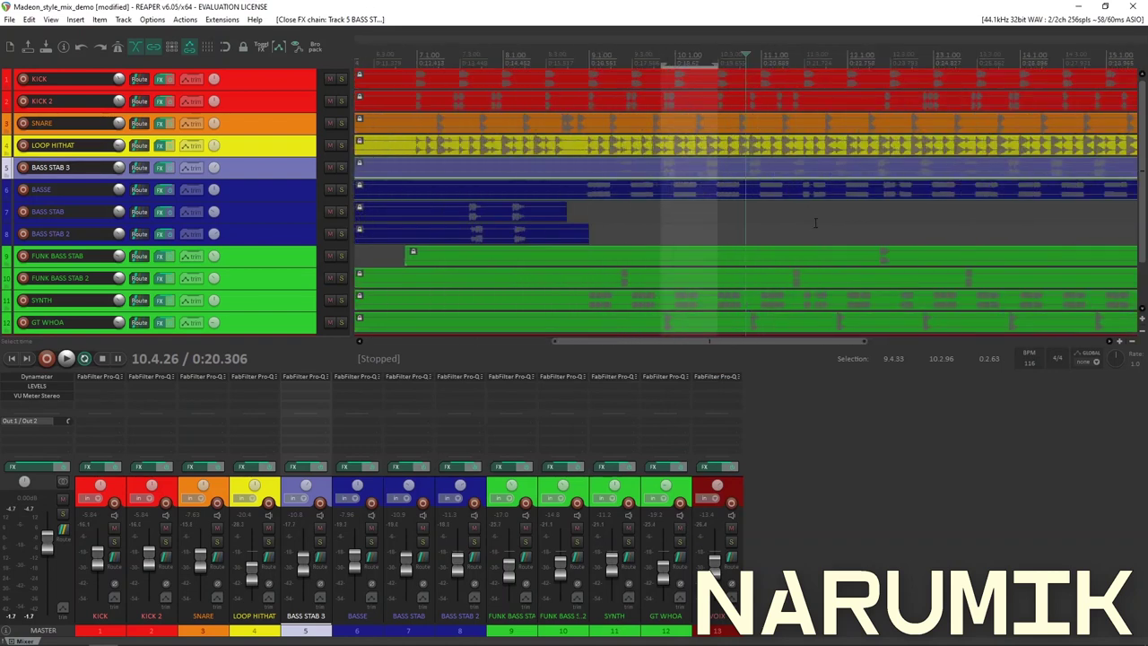
click(753, 220)
scroll(746, 222, up, 4)
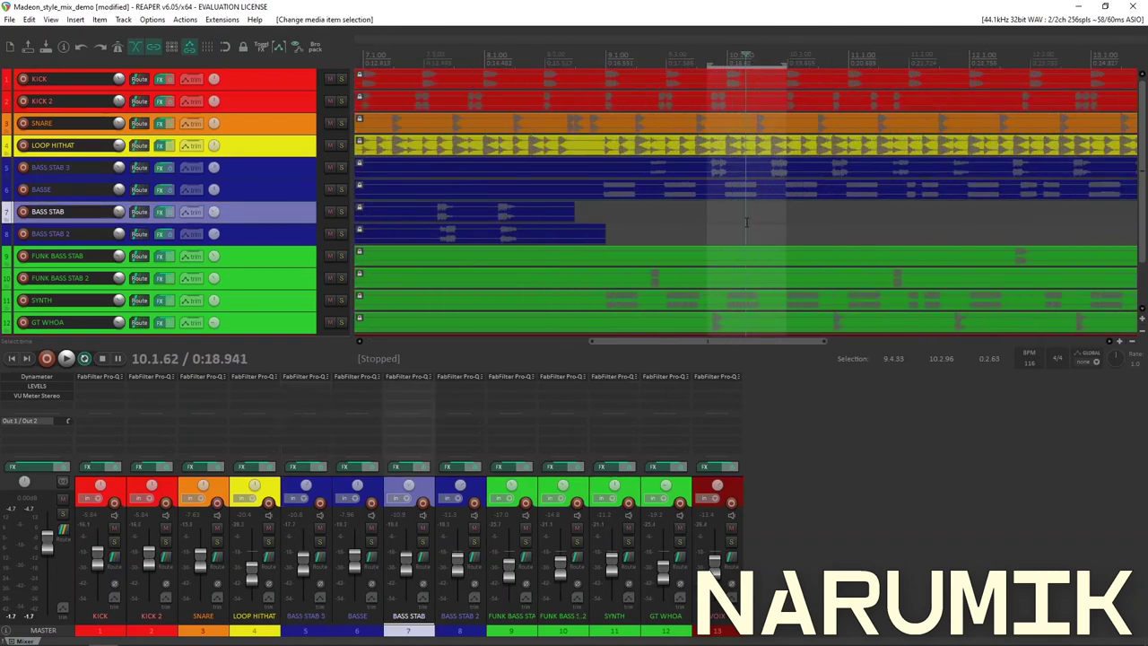
click(640, 169)
scroll(621, 223, down, 5)
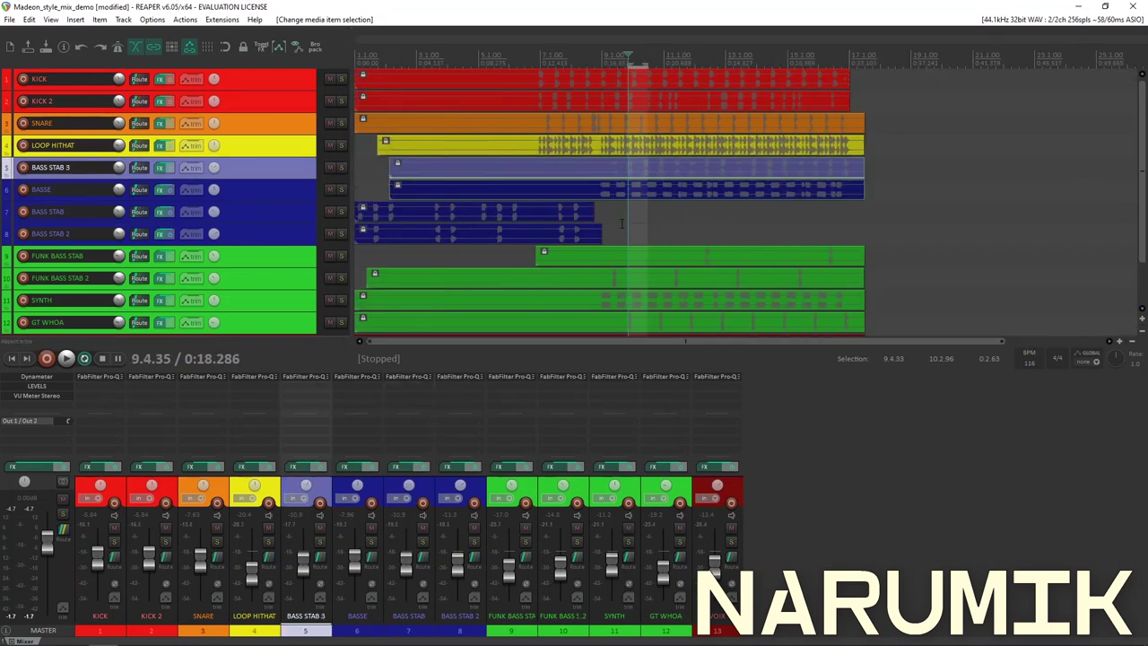
click(269, 199)
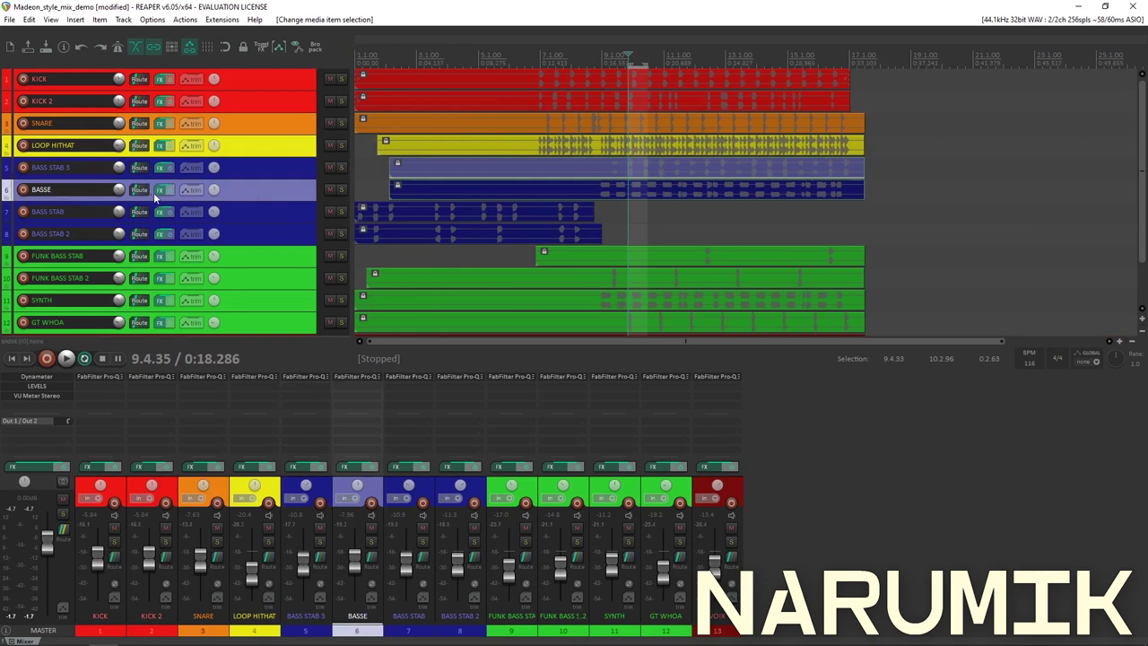
Open the BASSE track's EQ, solo the track for a short listen, and unsolo it
click(161, 190)
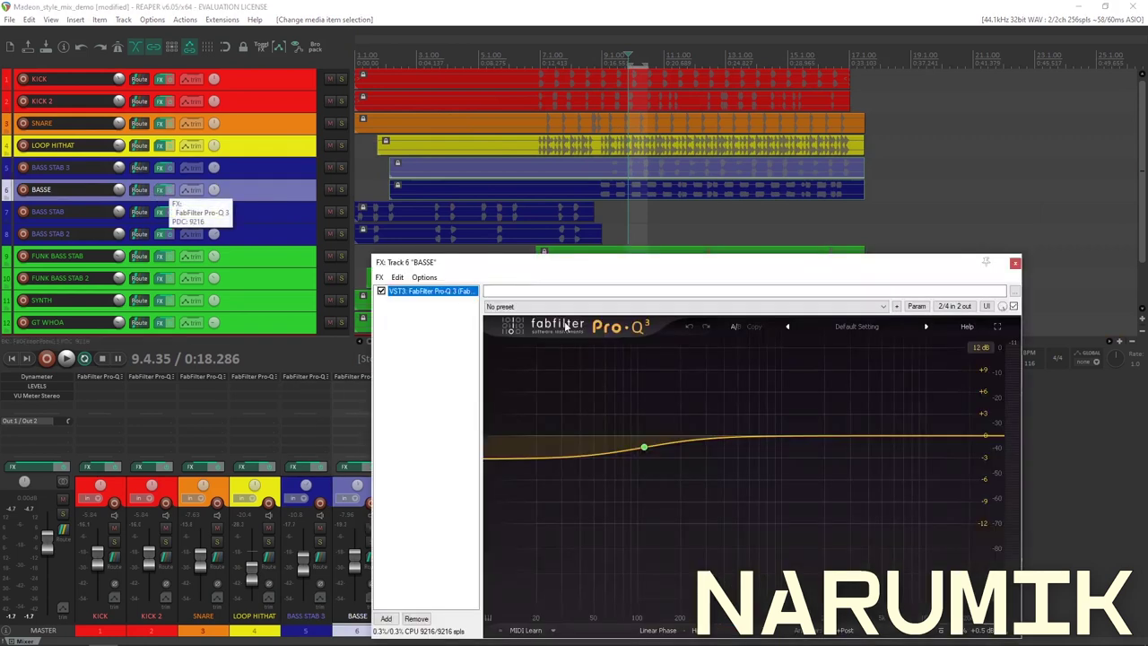
click(341, 196)
key(space)
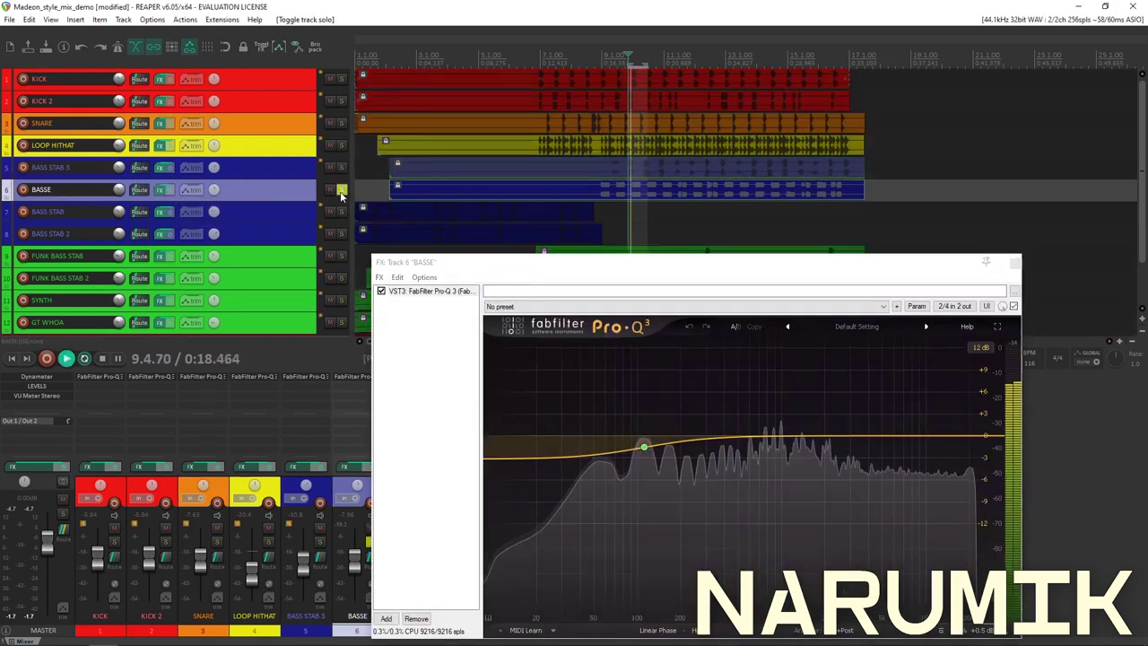
key(space)
scroll(708, 191, up, 4)
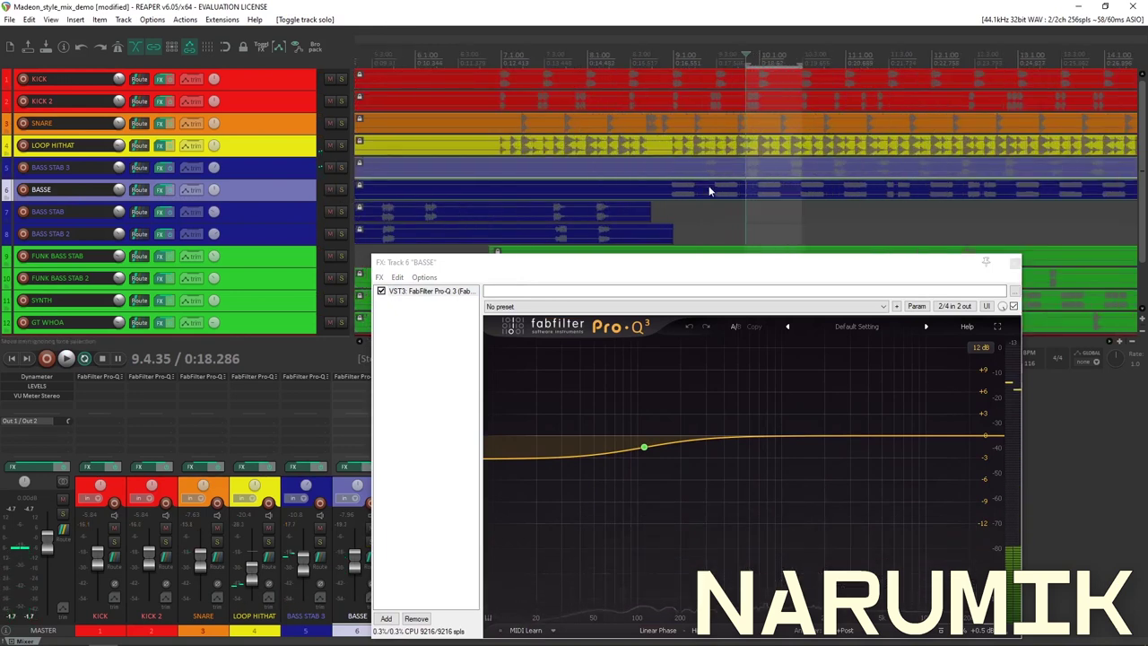
Listen to BASS STAB and BASS STAB 2 soloed from 7.2.95, and clear all solos
click(341, 212)
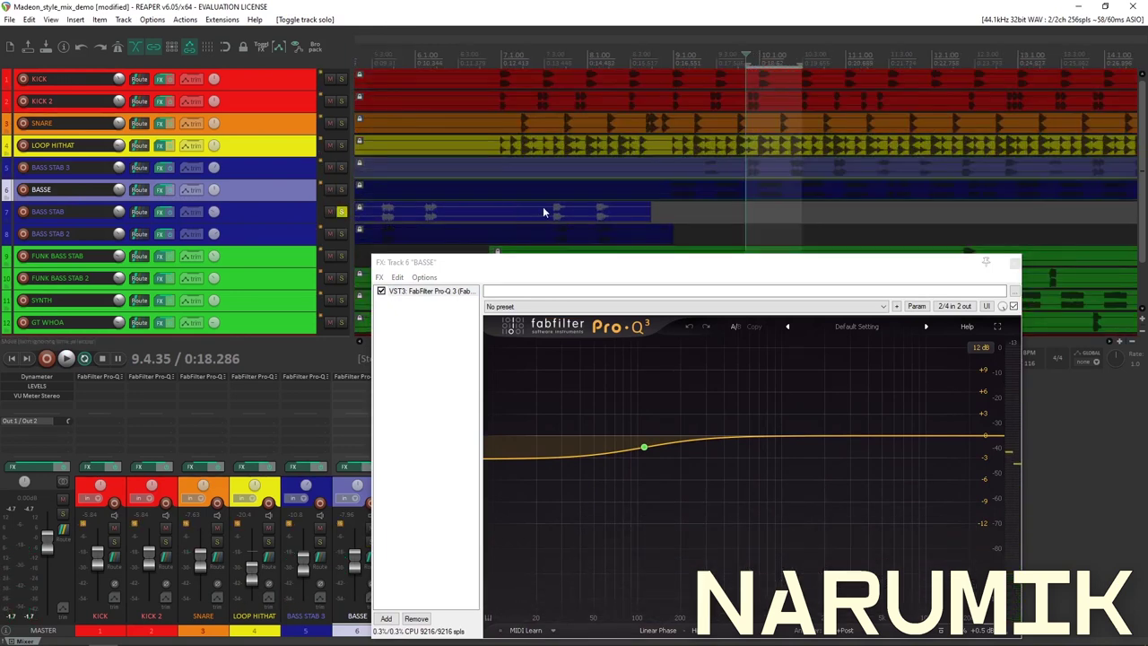
click(543, 207)
key(space)
click(343, 234)
key(space)
key(space)
ctrl+click(343, 236)
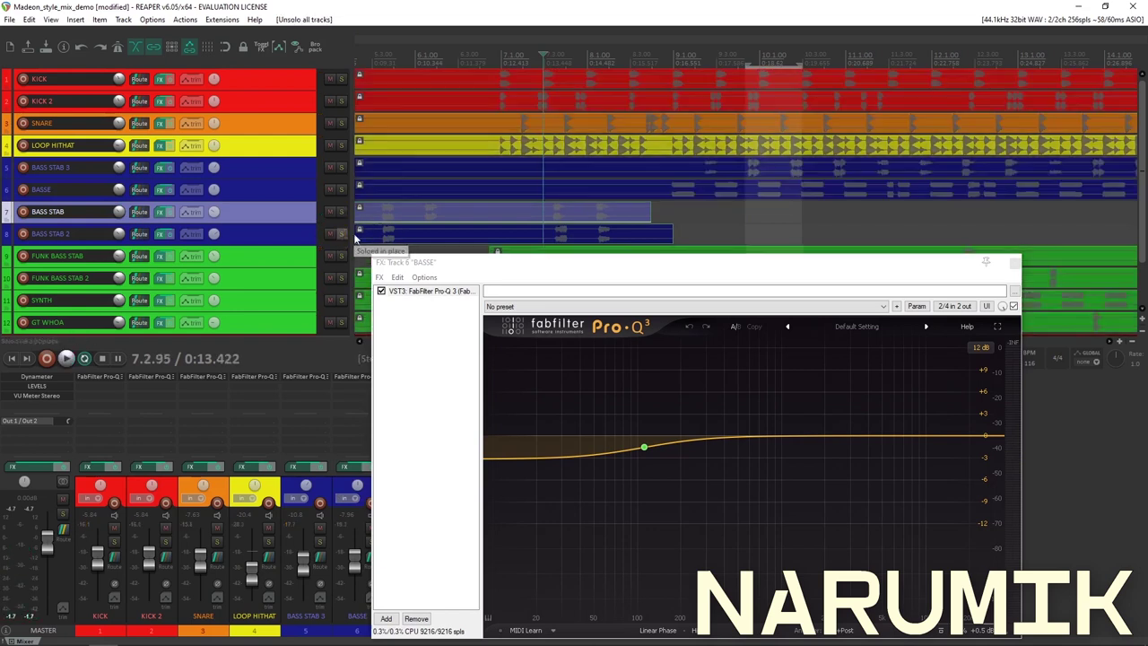
Audition FUNK BASS STAB, FUNK BASS STAB 2 and BASS STAB 3 by toggling their solos, leaving every track unsoloed
scroll(440, 227, down, 2)
drag(550, 266, 544, 324)
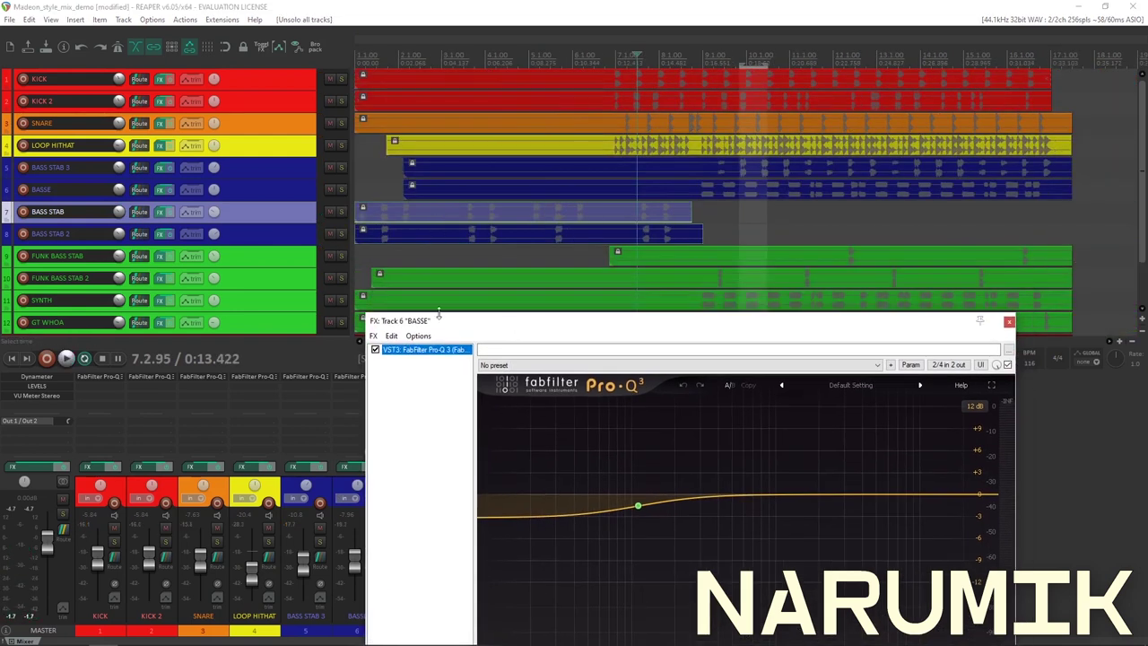
click(340, 260)
click(851, 252)
key(space)
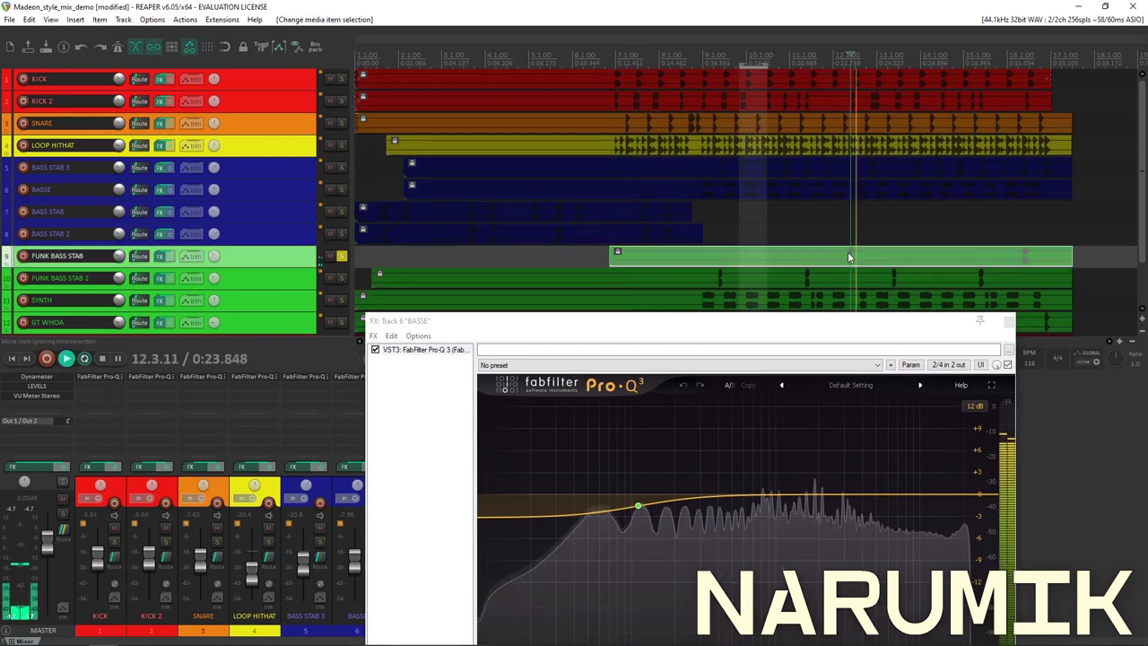
click(886, 276)
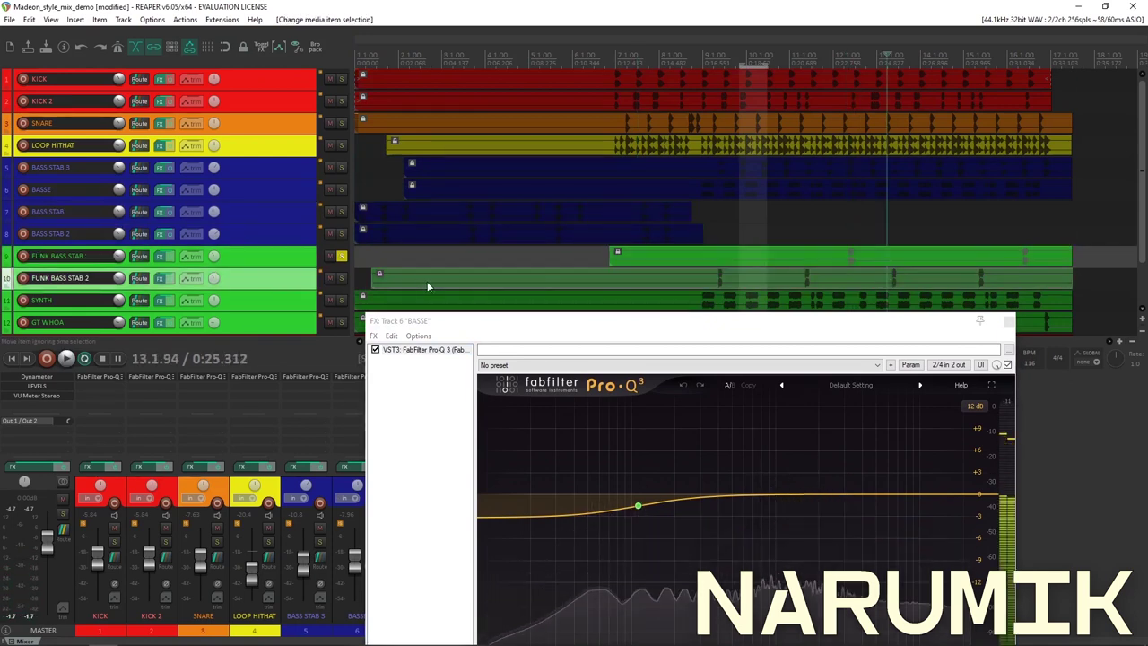
click(341, 278)
click(340, 278)
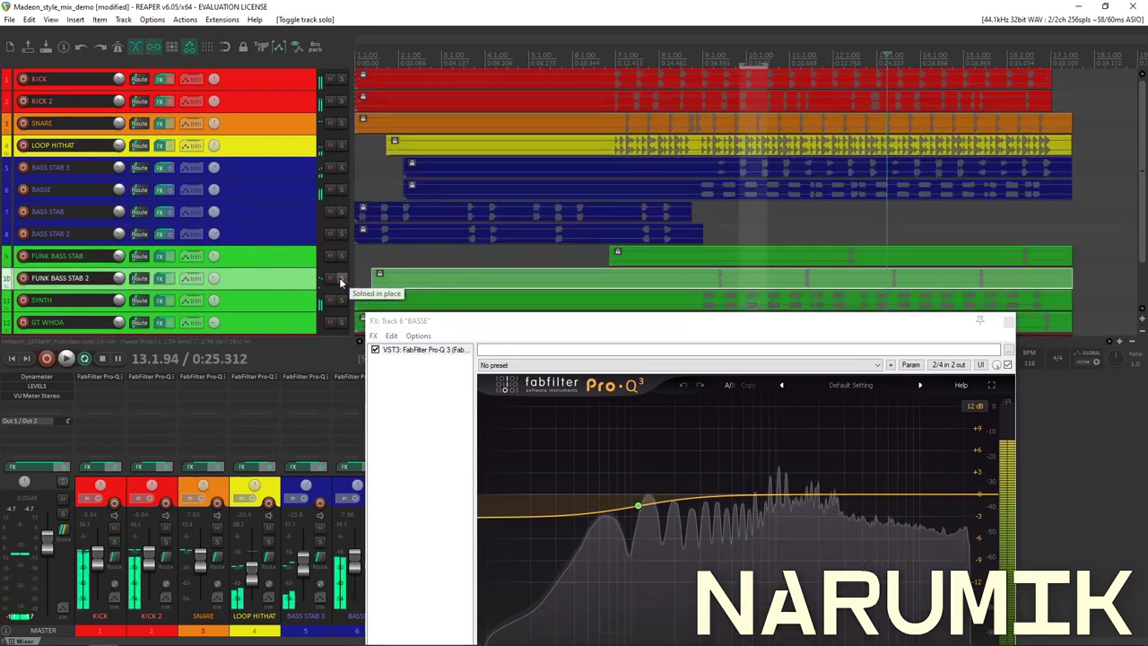
click(337, 179)
click(342, 169)
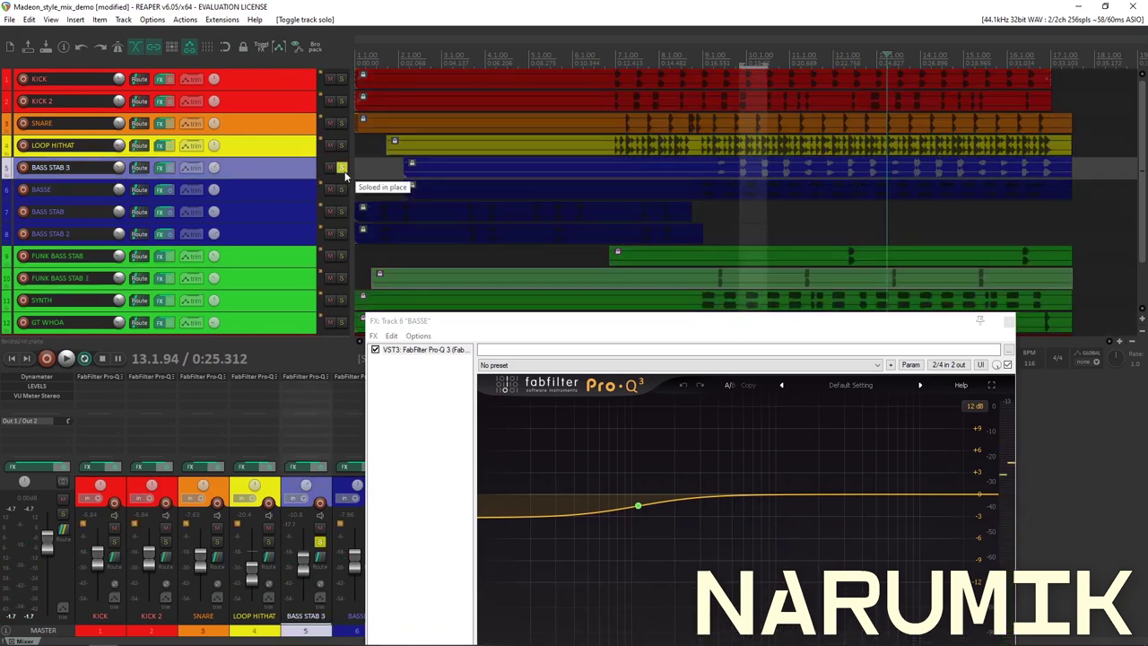
click(341, 169)
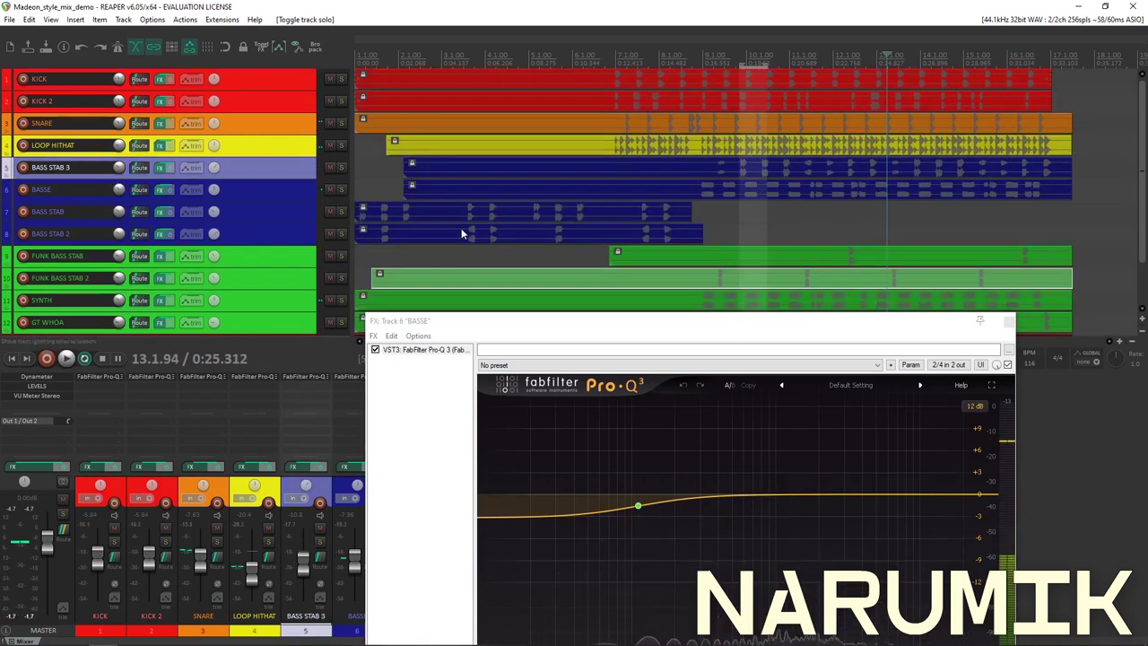
Set the loop selection around one BASSE note, starting at 9.4.91 and about one and a half beats long, and play the full mix
click(741, 193)
key(space)
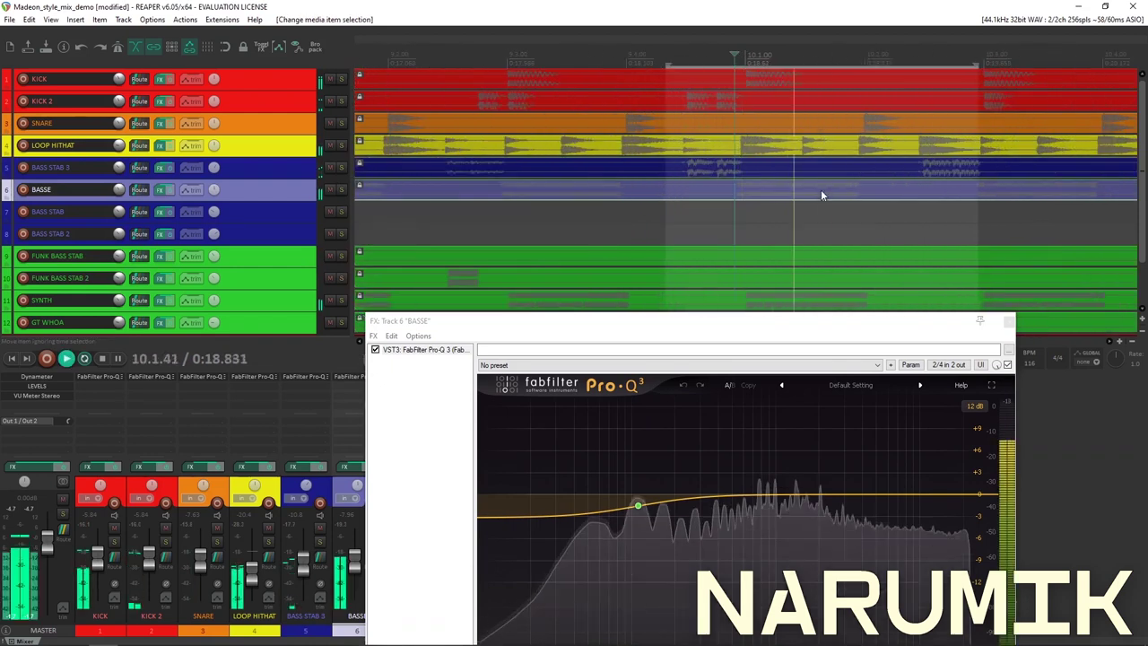
scroll(587, 195, up, 3)
key(space)
scroll(693, 142, up, 3)
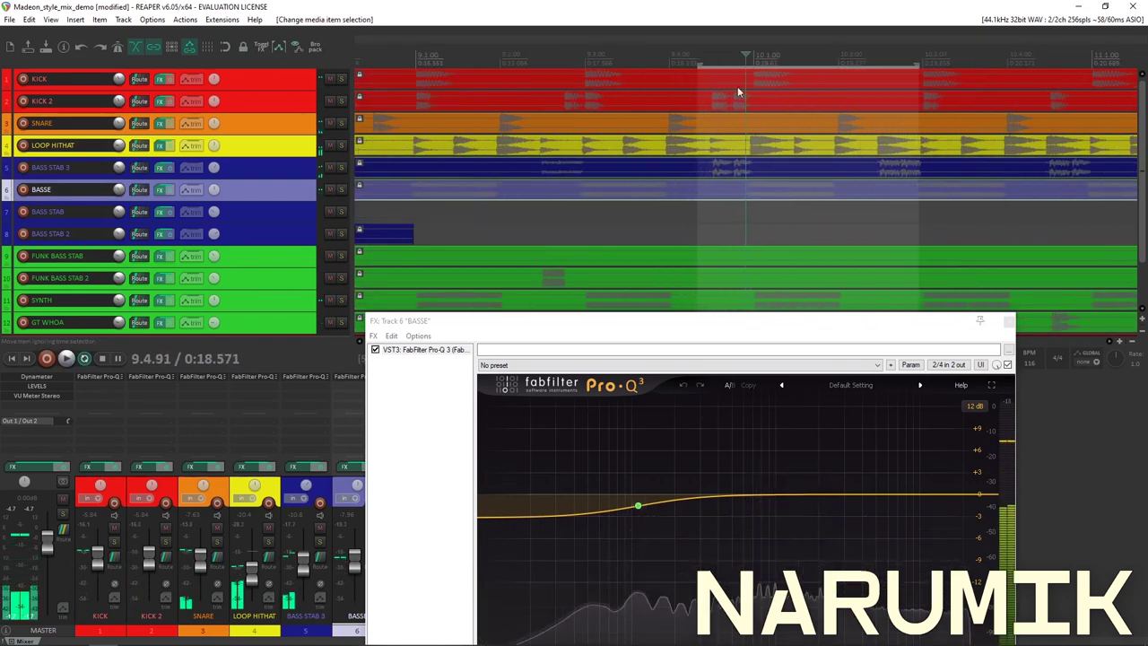
drag(705, 63, 746, 59)
drag(918, 64, 869, 76)
key(space)
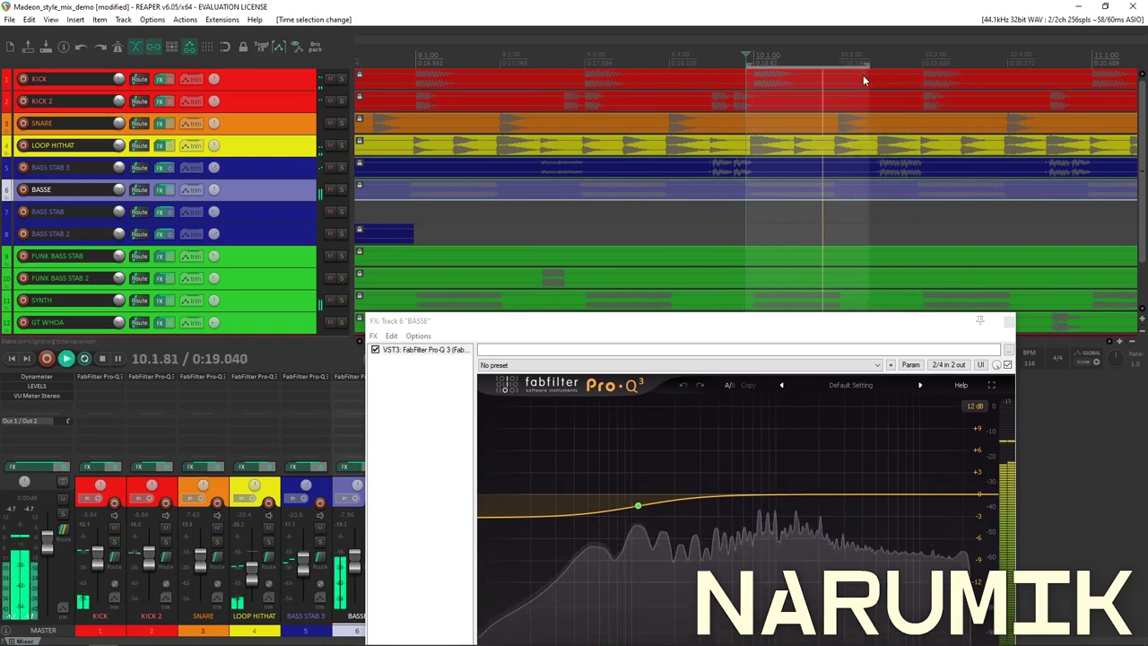
key(space)
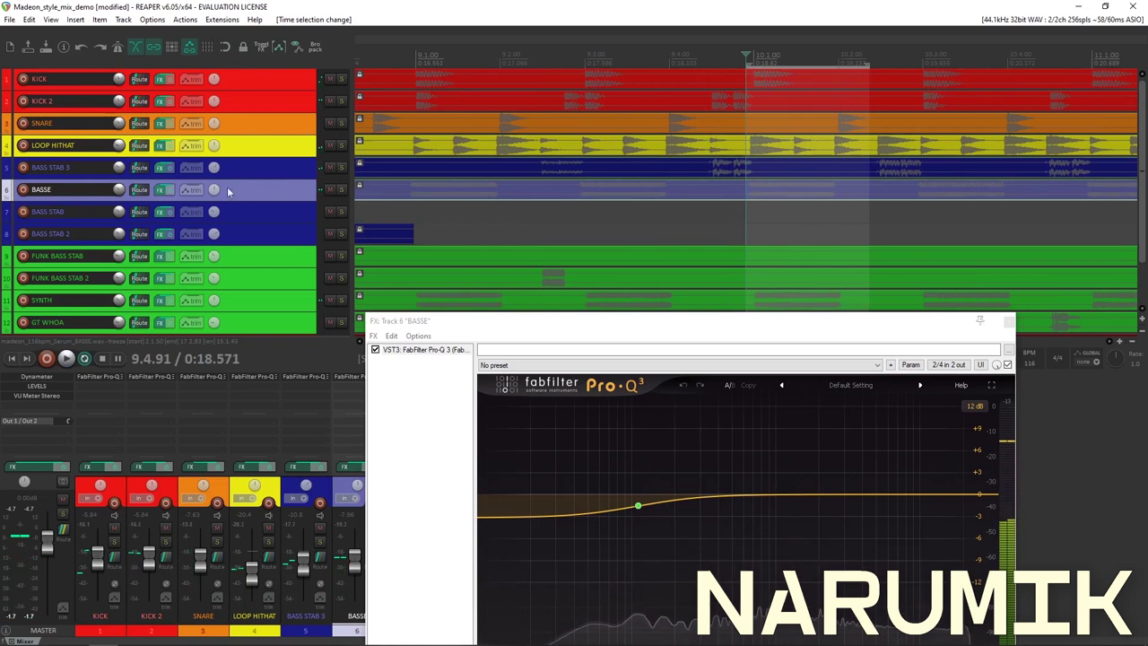
Reopen the BASSE EQ and add a narrow bell band boosted by about 9 dB
click(162, 189)
key(shift+f)
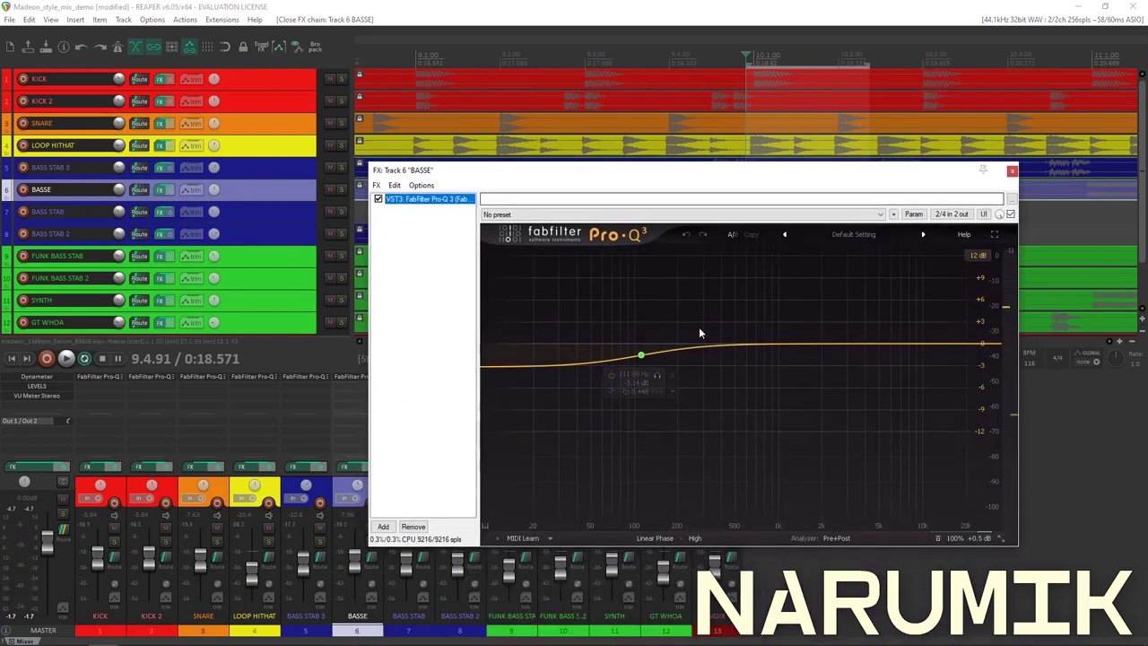
click(708, 296)
drag(753, 495, 776, 449)
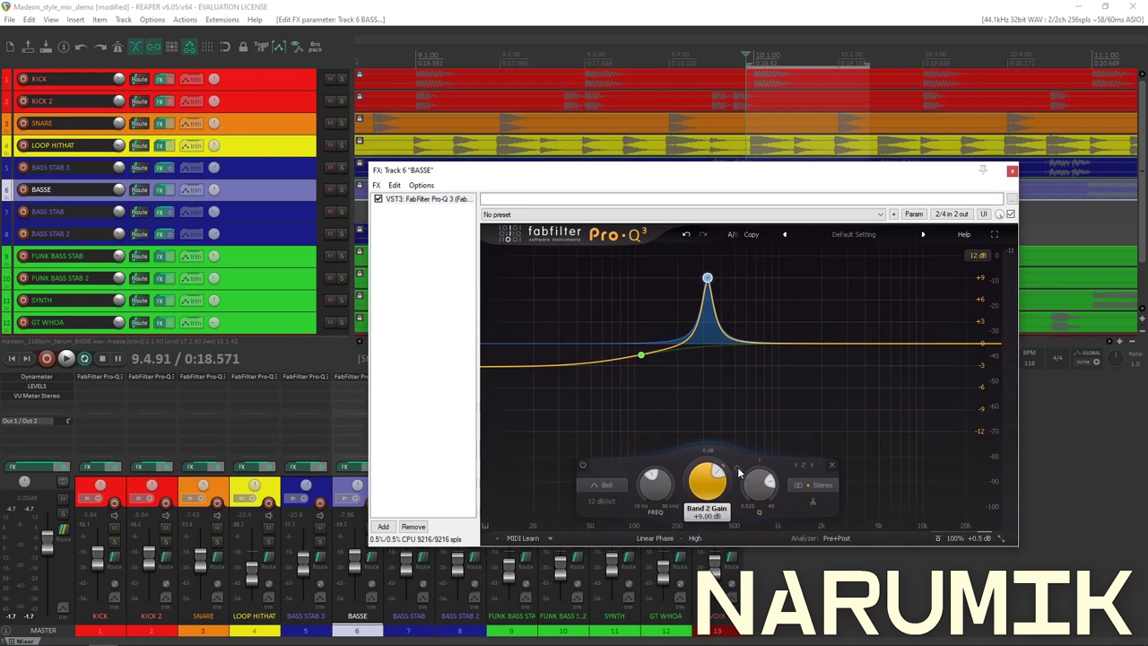
Sweep the boosted bell band through the low mids during loop playback and settle its frequency at 170.56 Hz
key(space)
drag(655, 485, 689, 508)
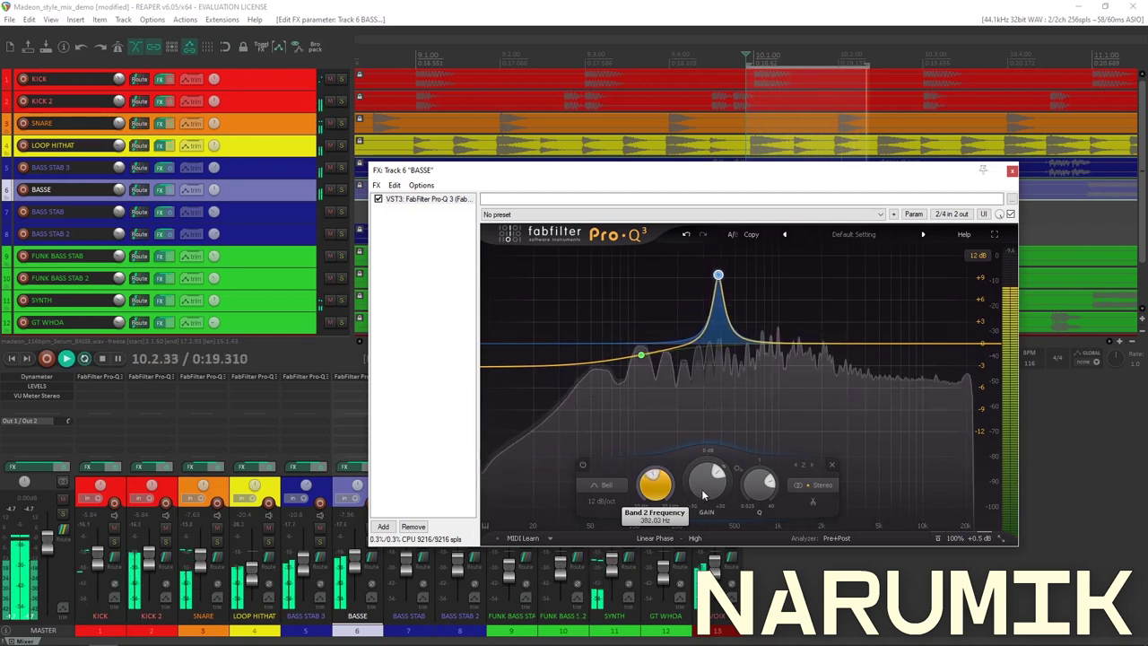
drag(720, 482, 696, 518)
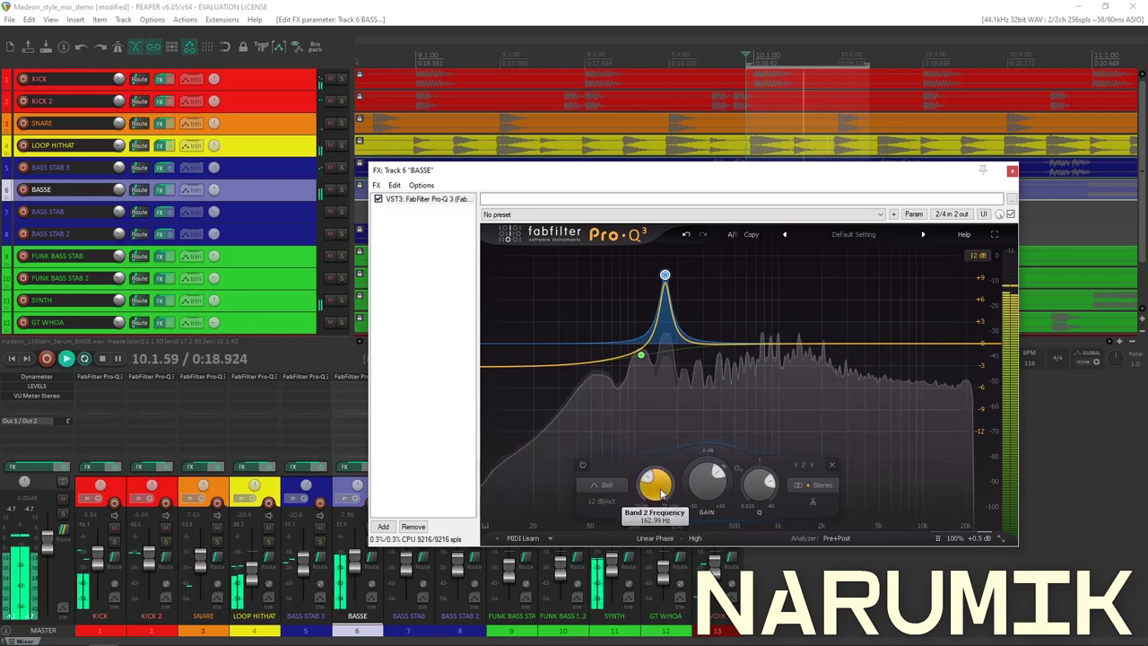
key(space)
scroll(663, 493, up, 2)
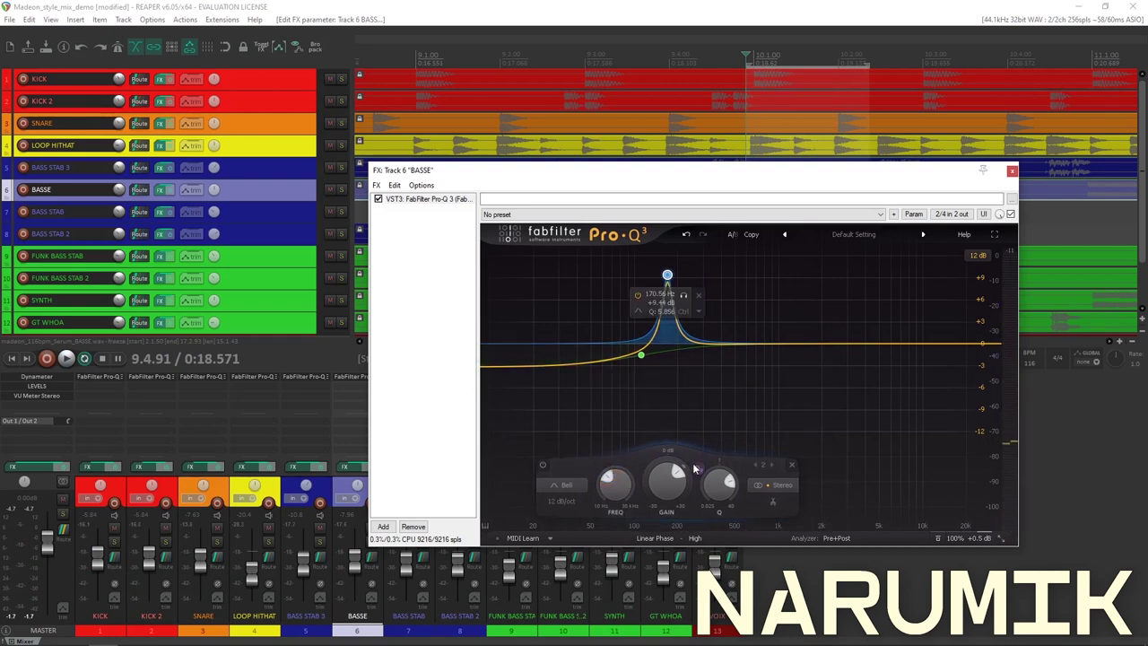
click(543, 5)
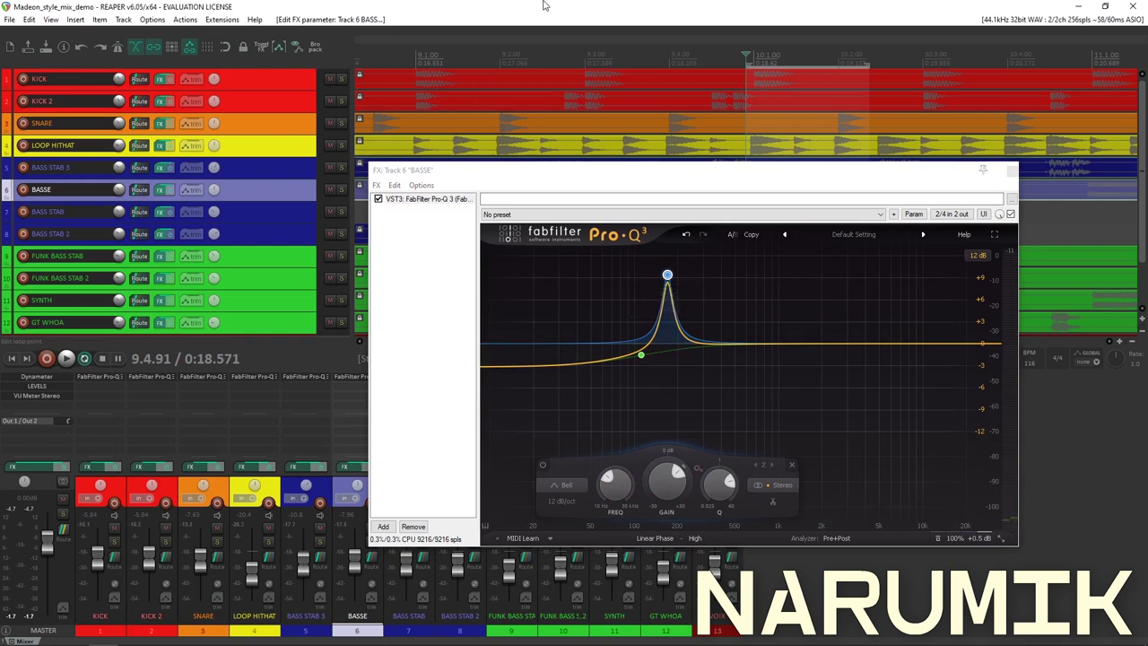
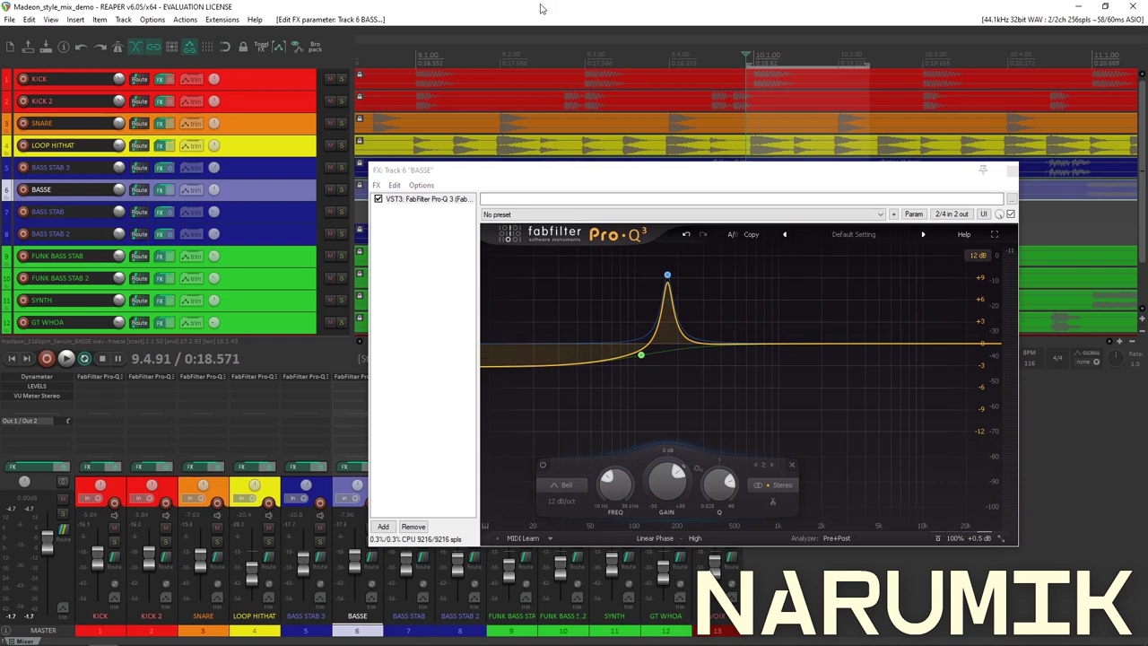
Turn the 170.56 Hz boost into a -2.87 dB cut with a Q of 3.660, checking it with loop playback
click(667, 274)
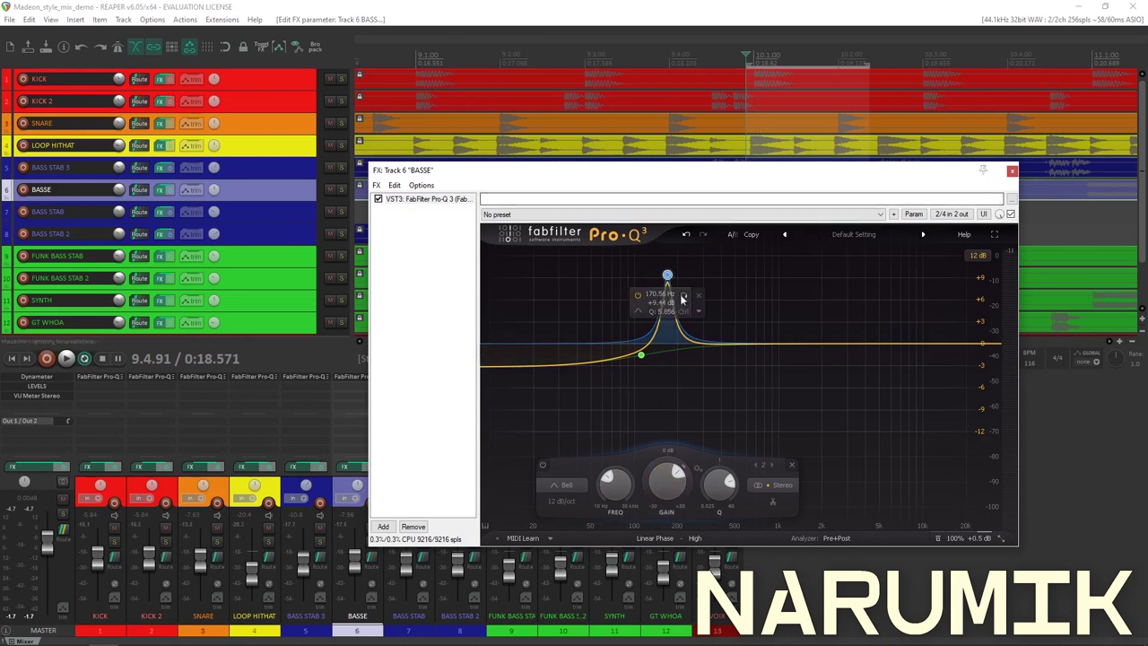
drag(665, 507, 663, 541)
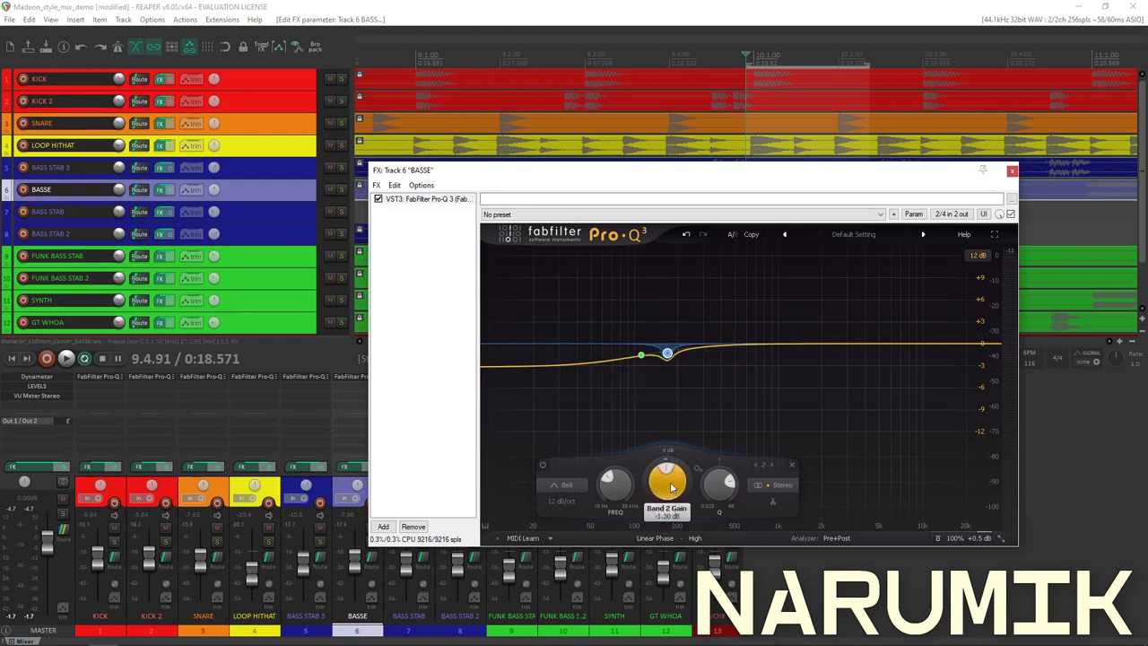
key(space)
drag(671, 487, 701, 496)
key(space)
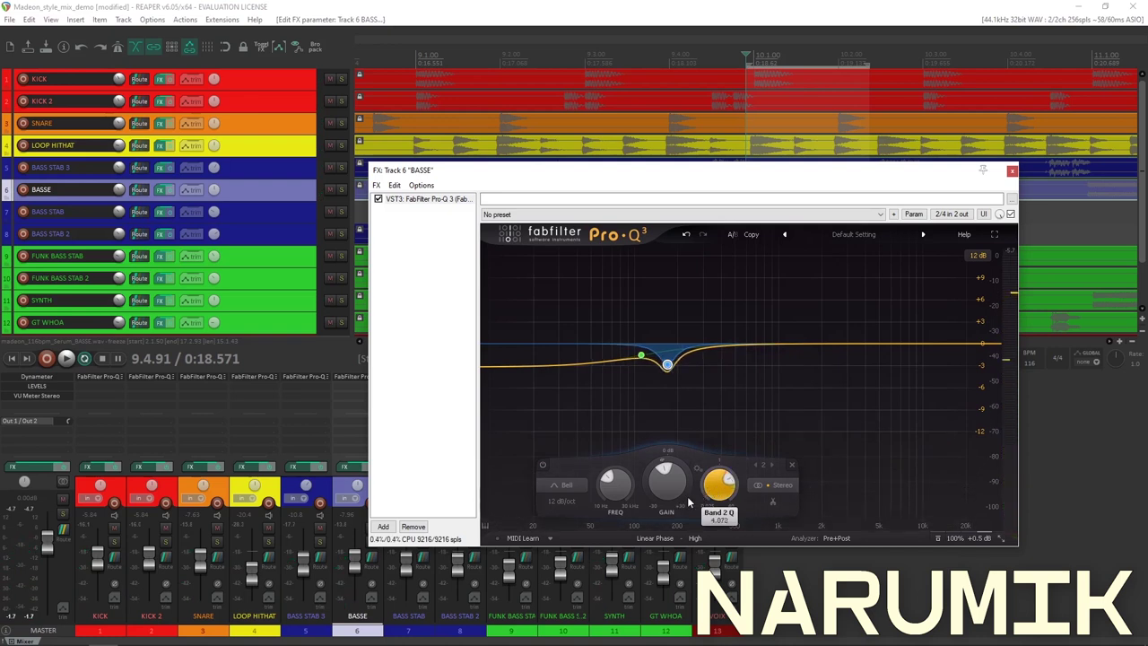
drag(694, 495, 694, 498)
key(space)
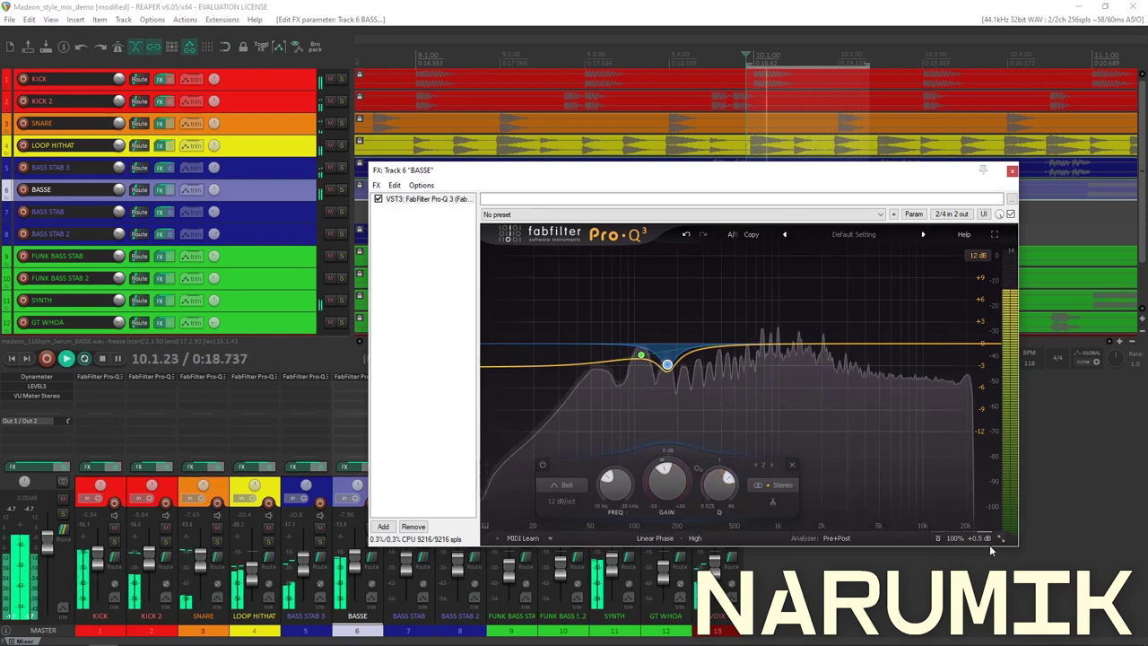
key(space)
Play the full mix from 9.2.88 and compare it with the BASSE 170.56 Hz cut enabled and bypassed
drag(455, 177, 465, 291)
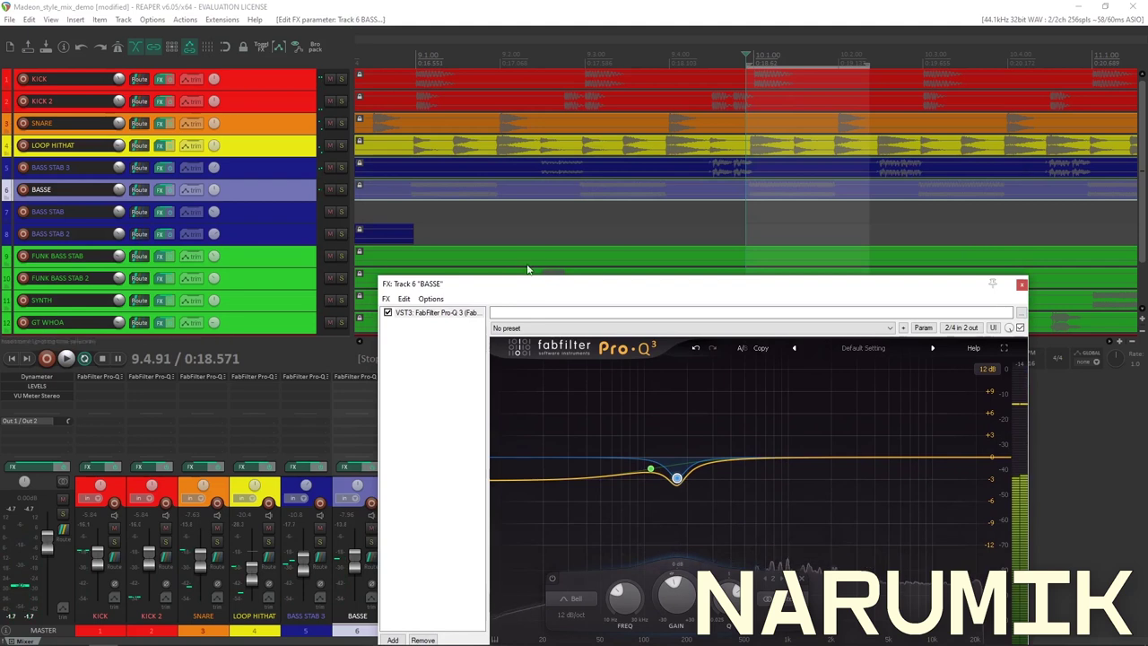
click(576, 191)
key(space)
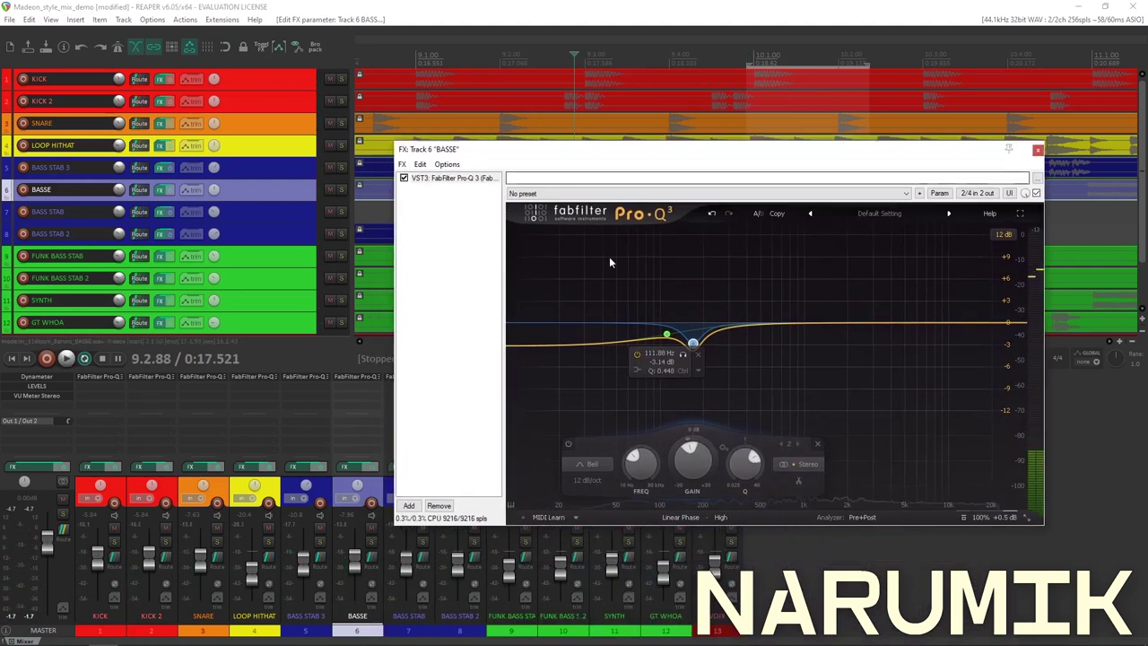
click(568, 445)
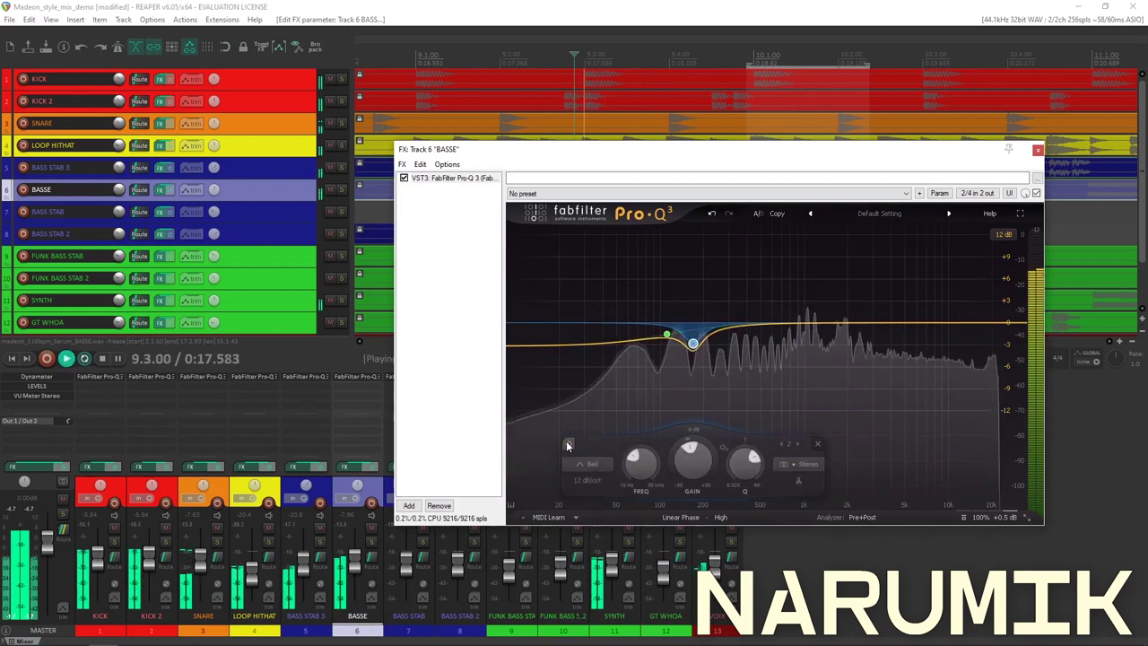
key(space)
key(space)
click(567, 445)
key(space)
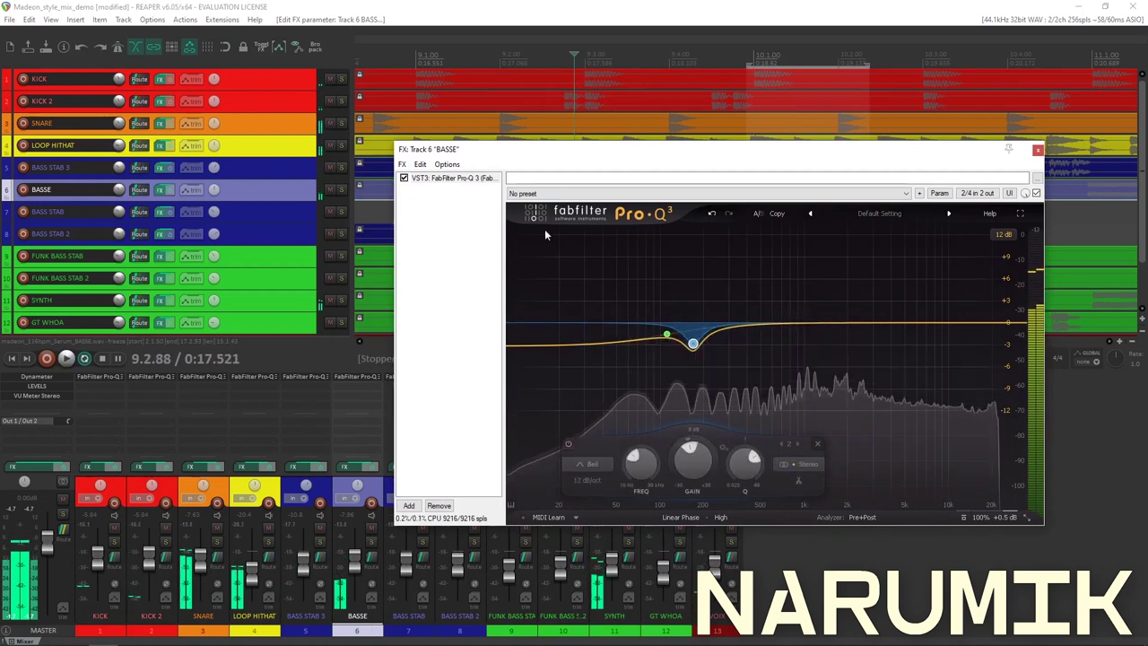
Solo the BASSE track, increase its track height, and play it from 9.2.88
click(386, 5)
drag(480, 143, 510, 273)
click(340, 189)
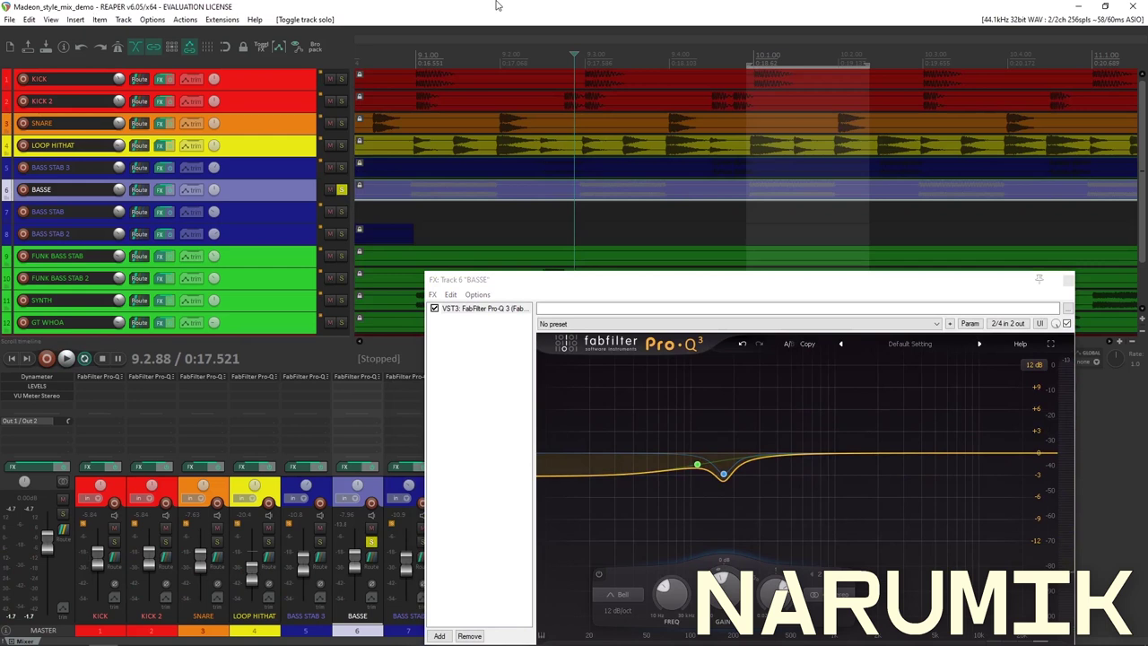
drag(610, 289, 612, 252)
drag(278, 199, 264, 247)
key(space)
key(space)
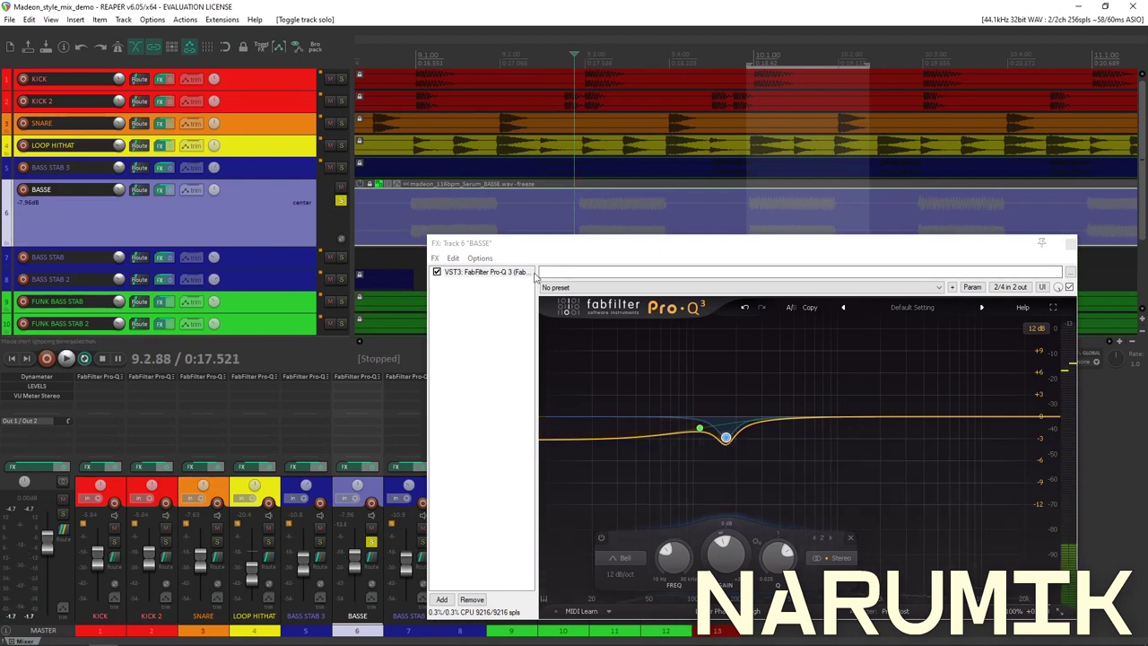
Move the EQ window clear of the BASSE mixer channel and compare the soloed track's meter level with Pro-Q 3 enabled and bypassed
drag(596, 241, 743, 195)
key(space)
key(space)
key(space)
key(space)
key(space)
key(space)
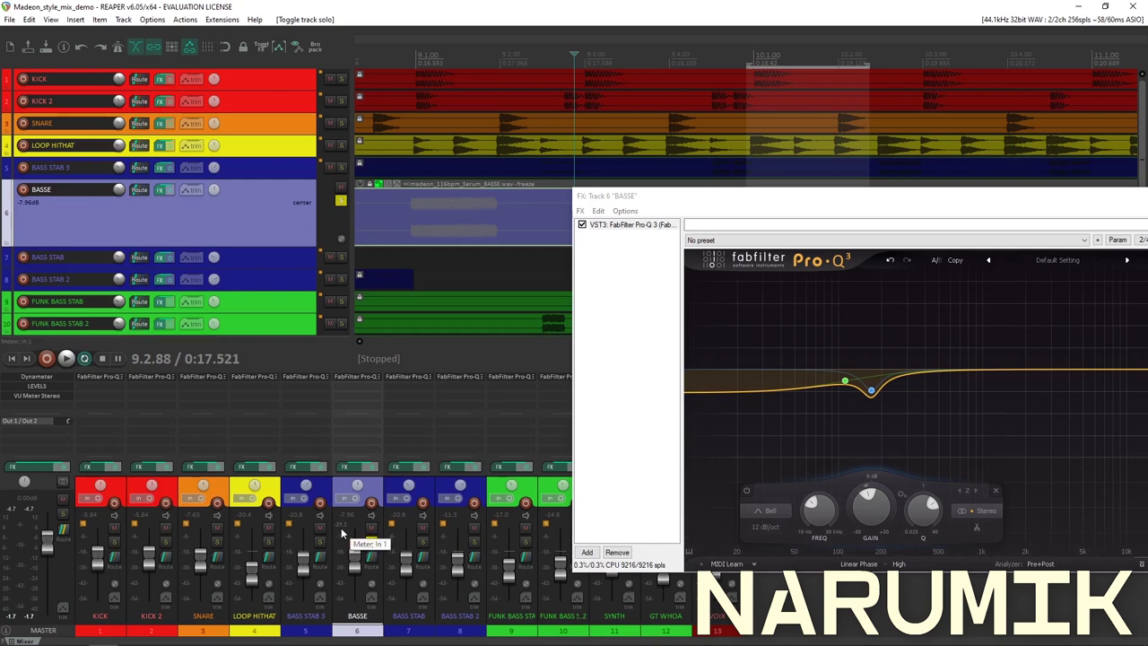
click(581, 225)
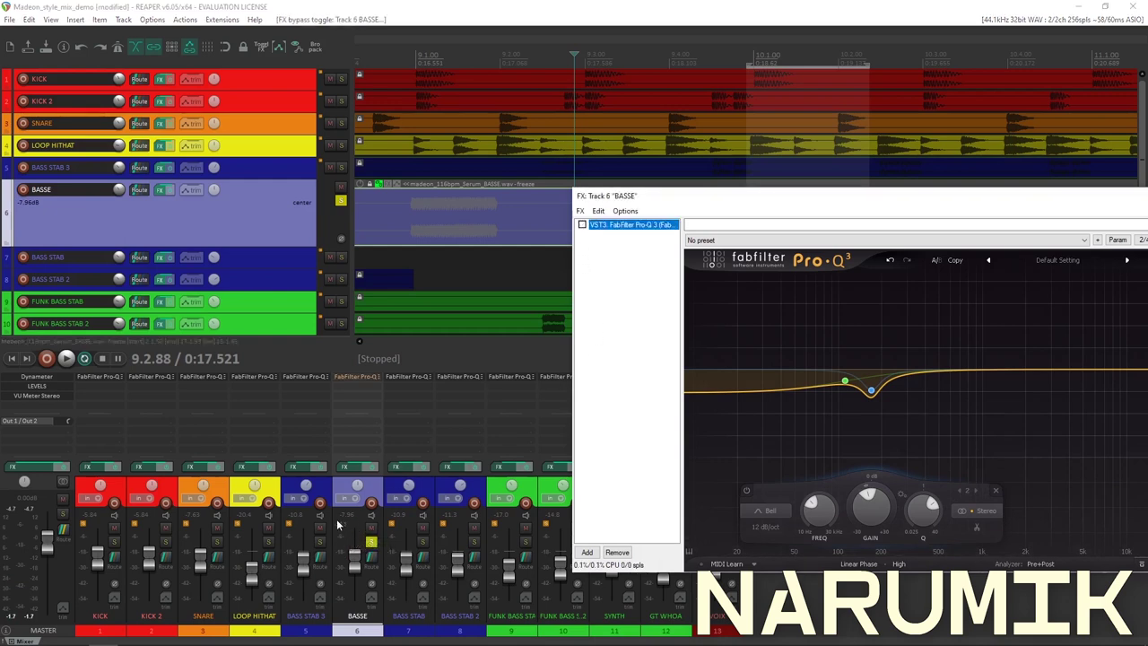
click(337, 526)
click(581, 225)
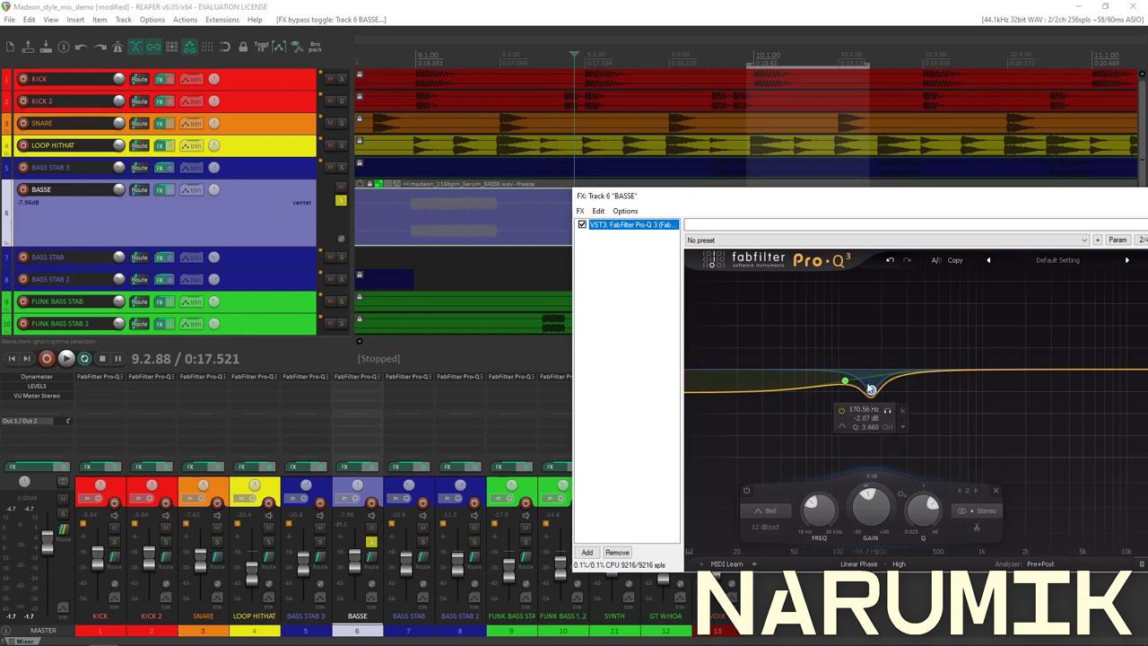
Bypass the 170.56 Hz cut, play the soloed BASSE track to check its mixer meter level, and re-enable the cut
click(842, 412)
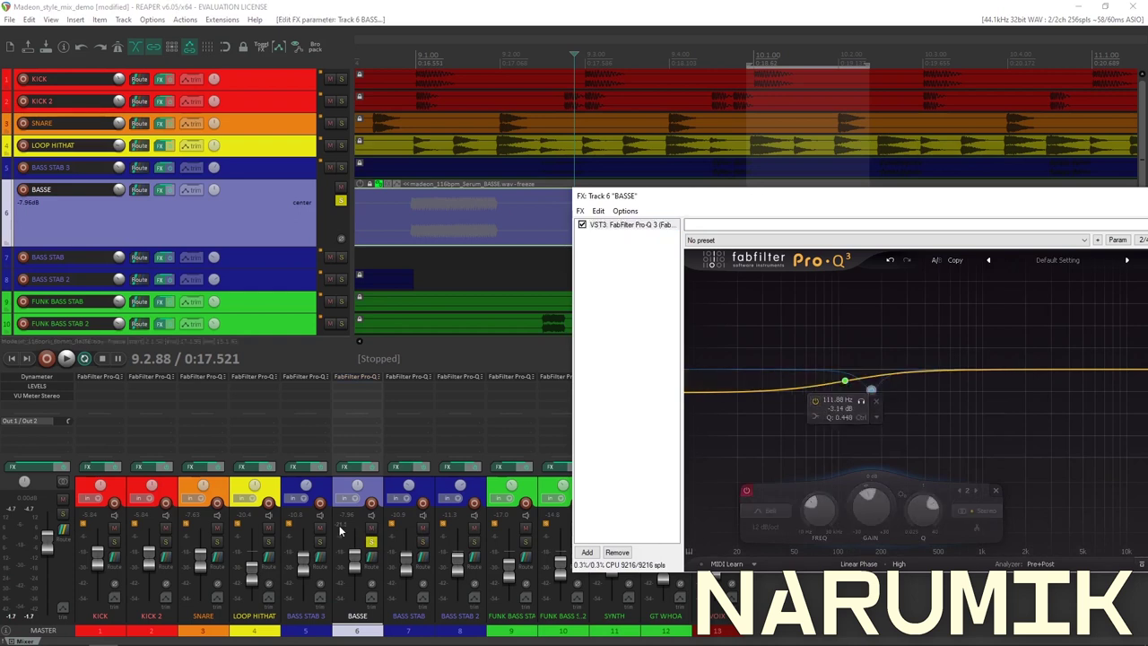
key(space)
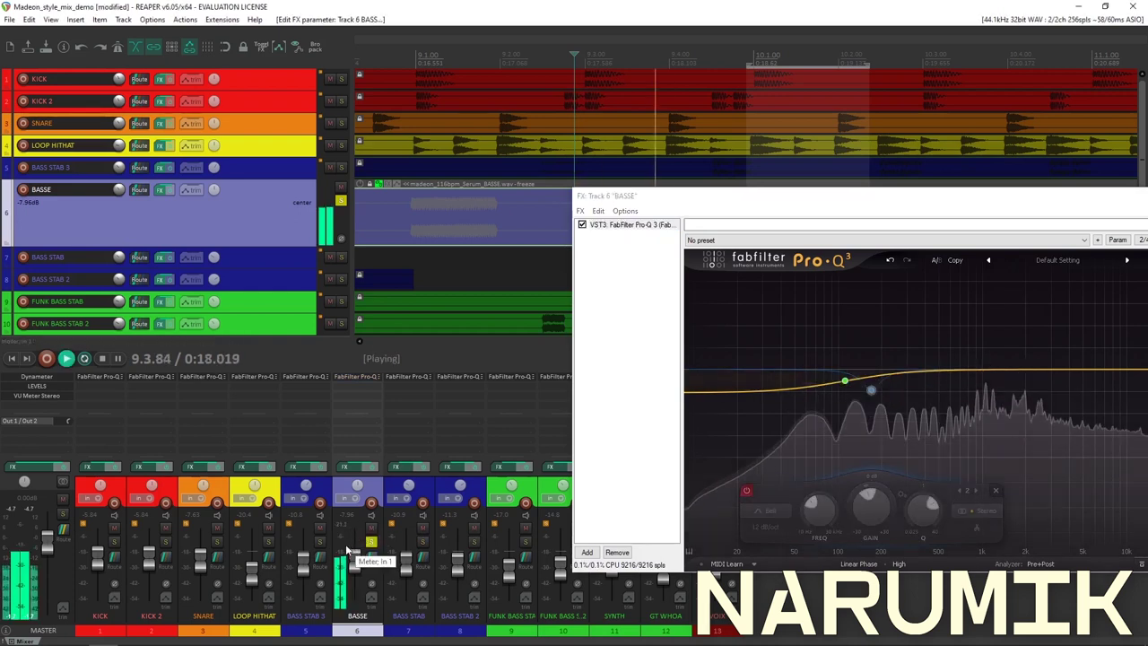
key(space)
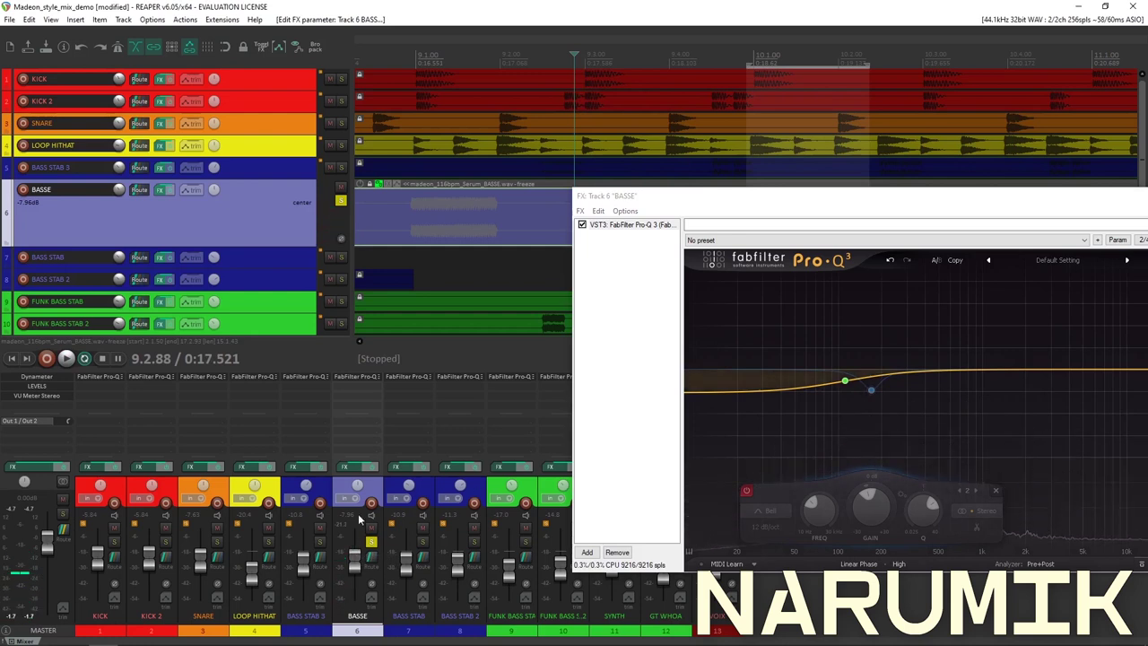
key(space)
key(space)
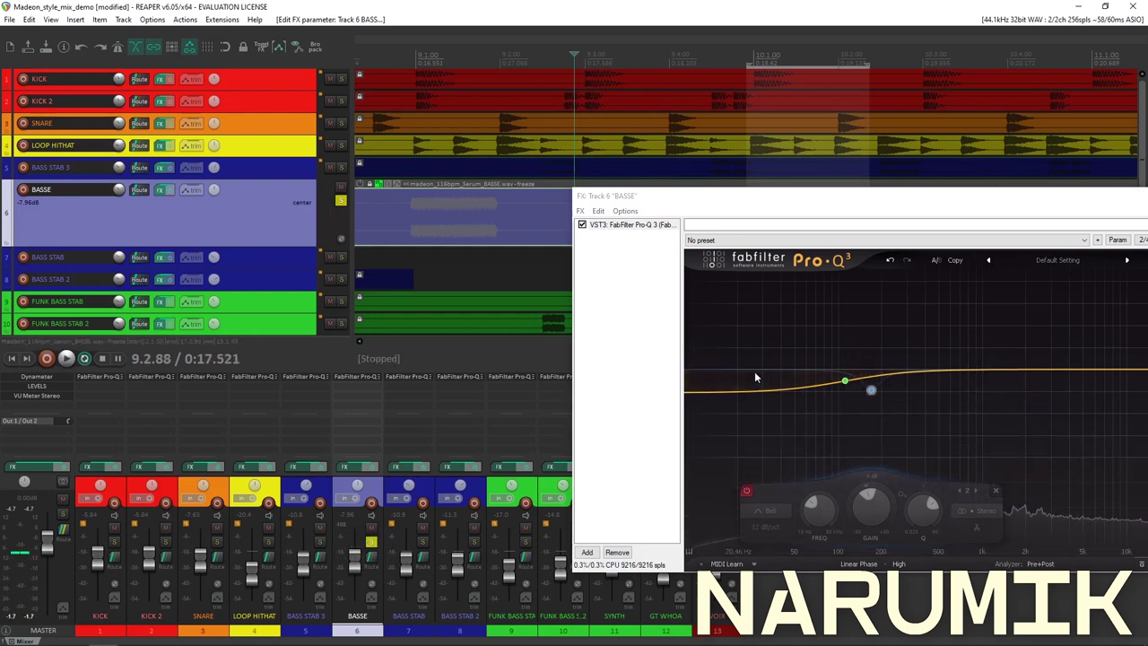
click(843, 409)
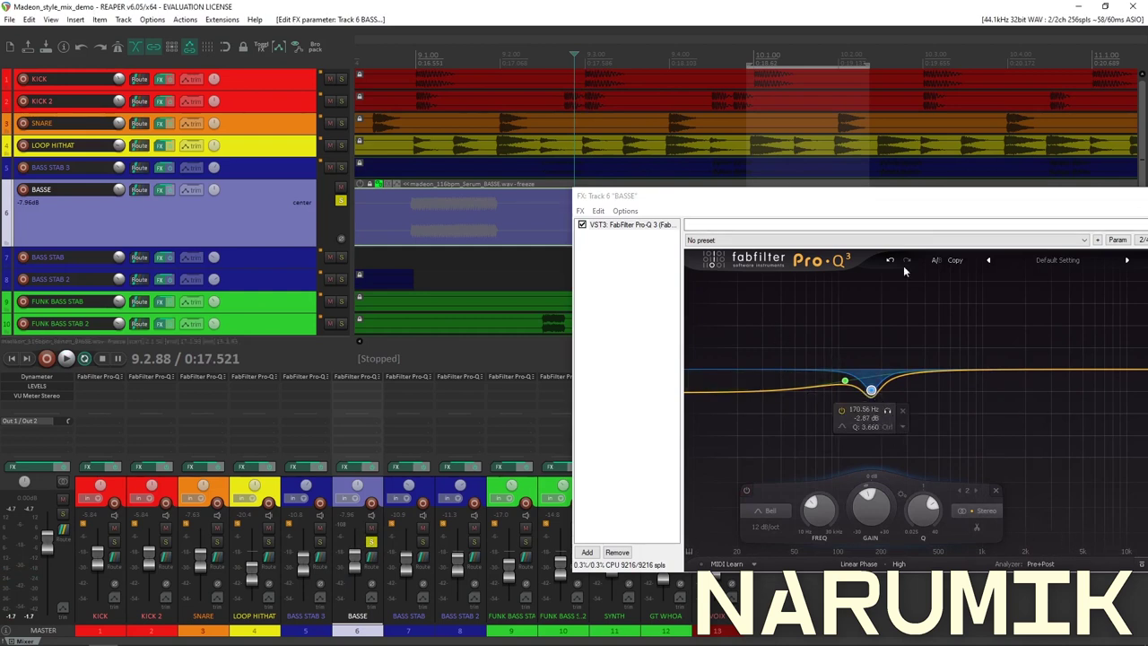
Set Pro-Q 3's output level to about +0.7 dB and play the soloed BASSE track to check its meter with the EQ window moved aside
drag(902, 198, 705, 187)
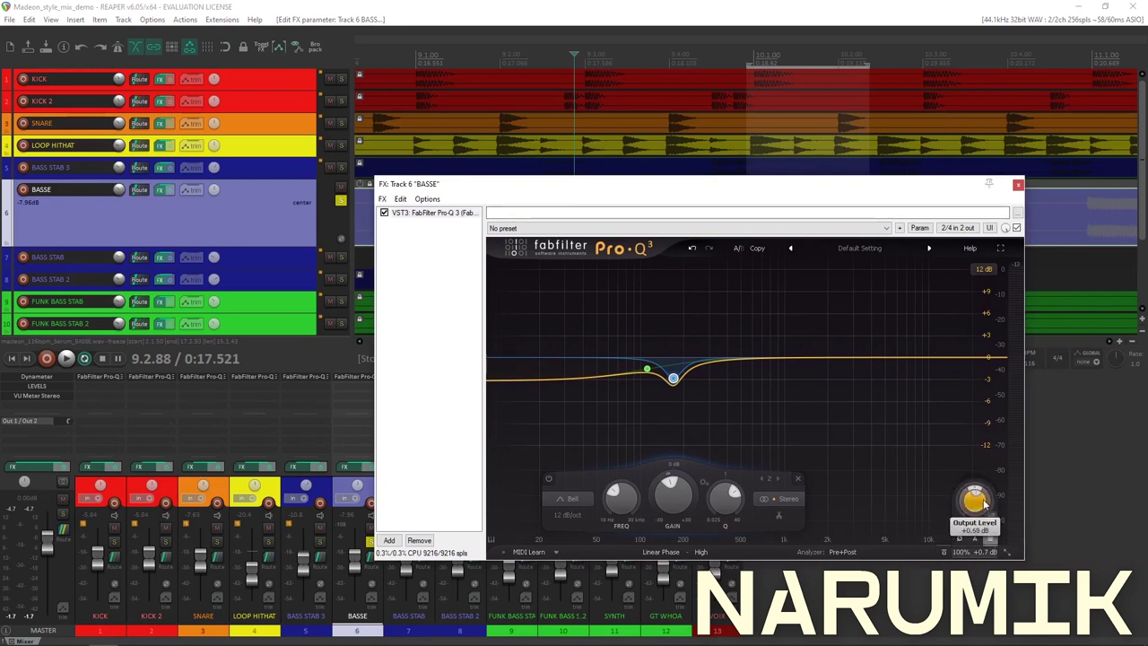
drag(586, 187, 783, 184)
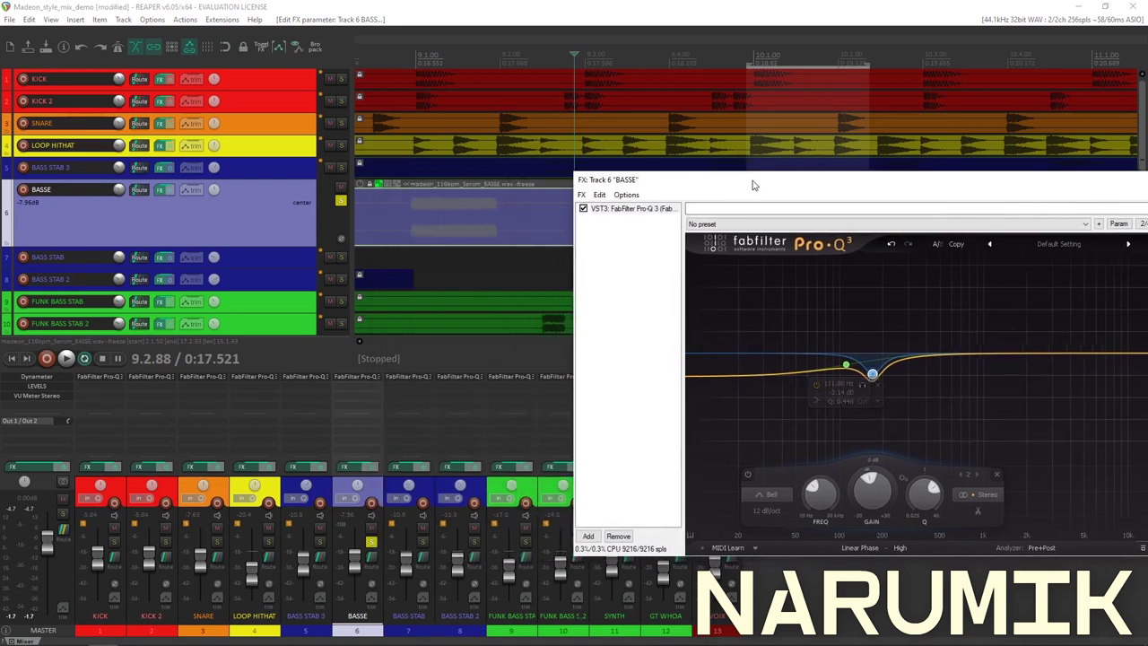
key(space)
key(space)
key(space)
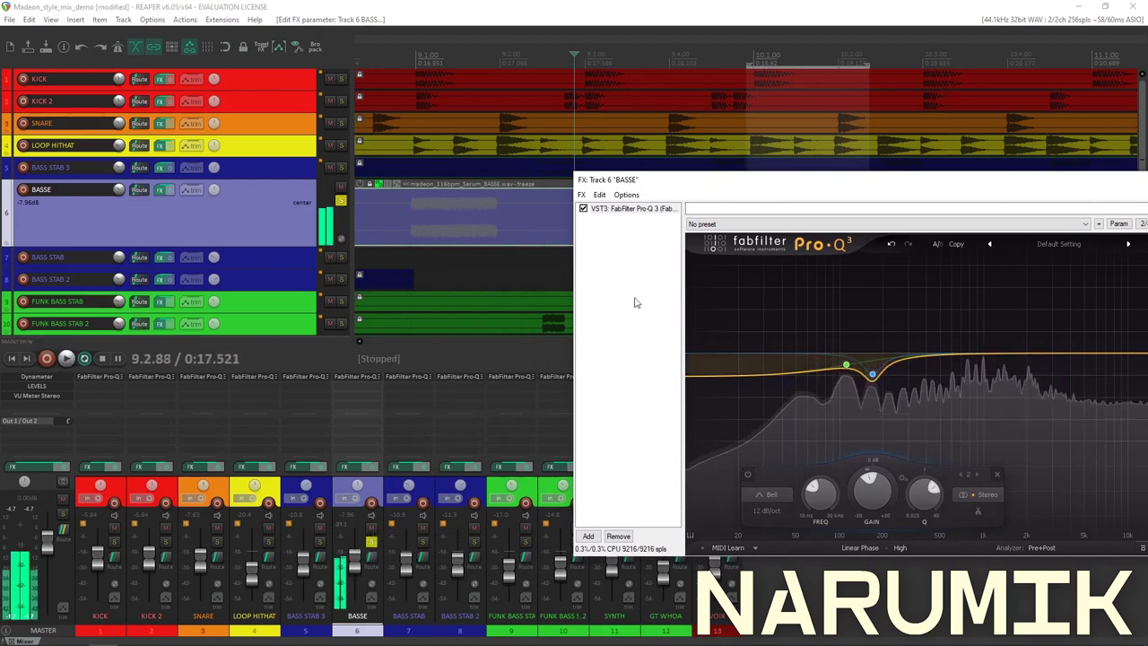
key(space)
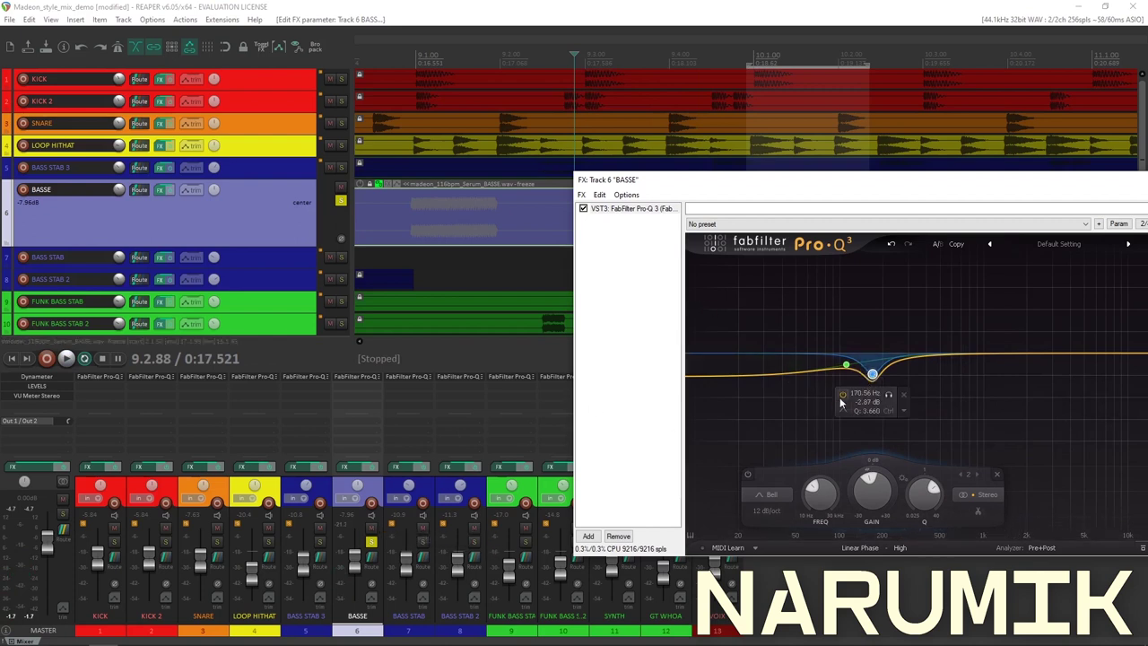
Compare the soloed BASSE track's meter level from 9.2.88 with the 170.56 Hz cut bypassed and with both EQ bands enabled
click(843, 395)
key(space)
key(space)
key(space)
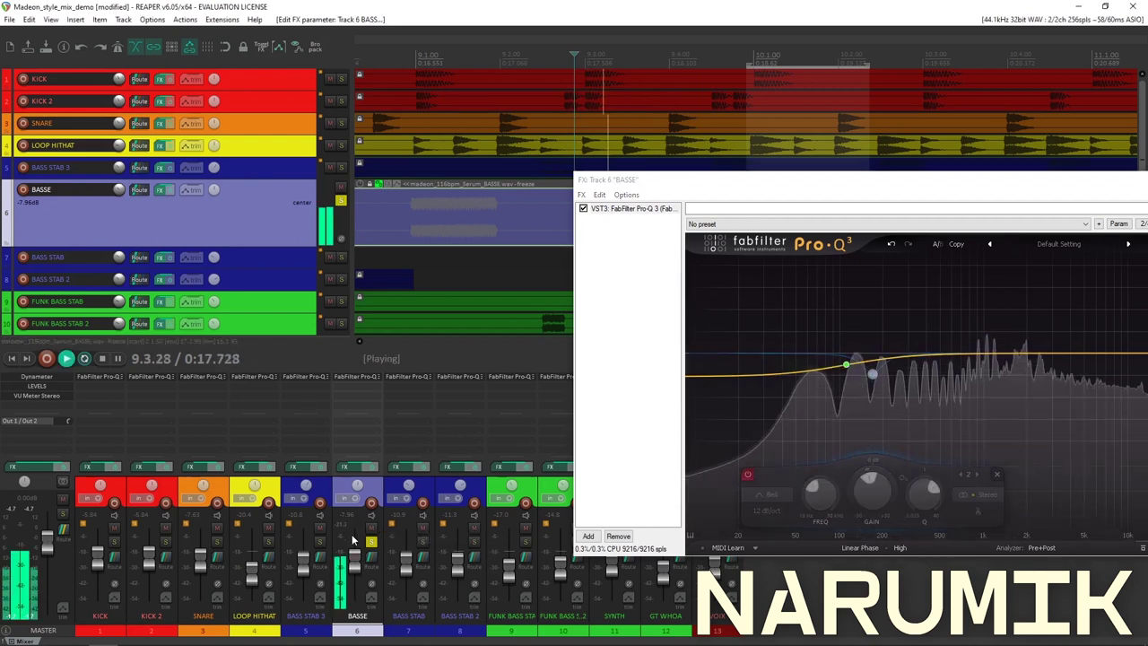
key(space)
key(space)
key(space)
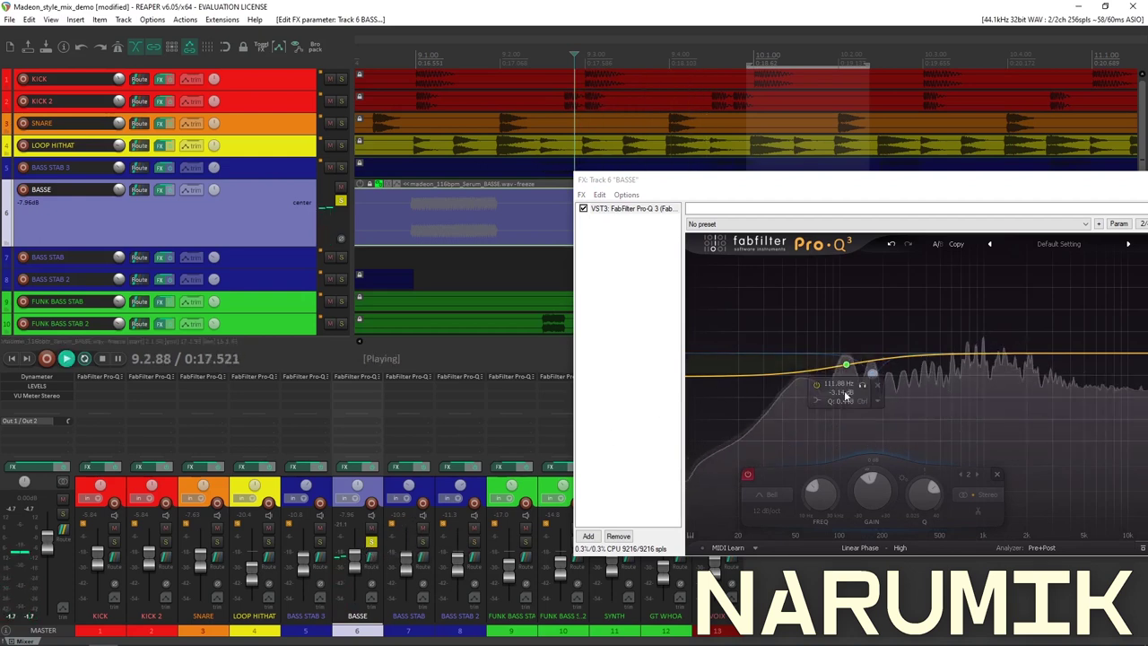
mouse_move(818, 388)
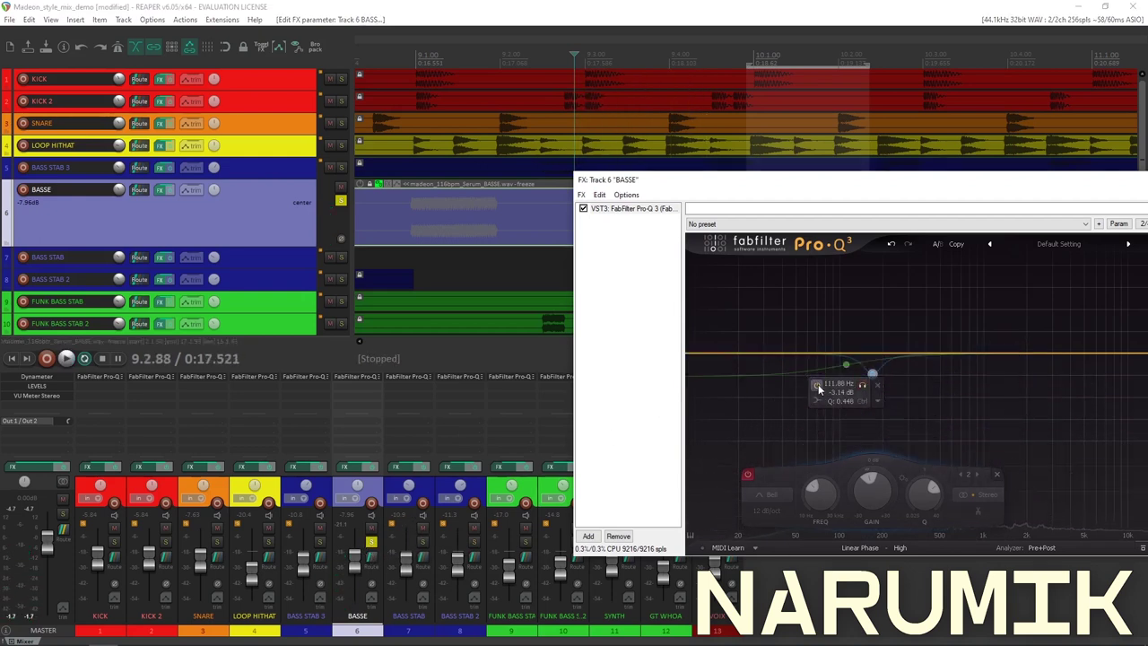
click(816, 384)
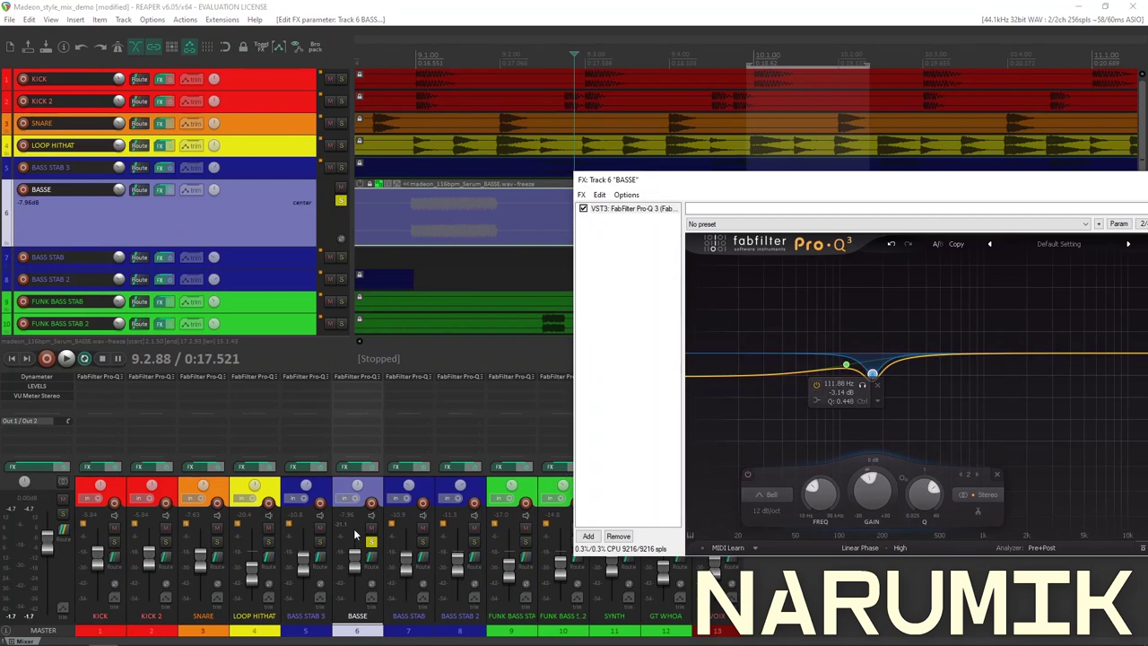
key(space)
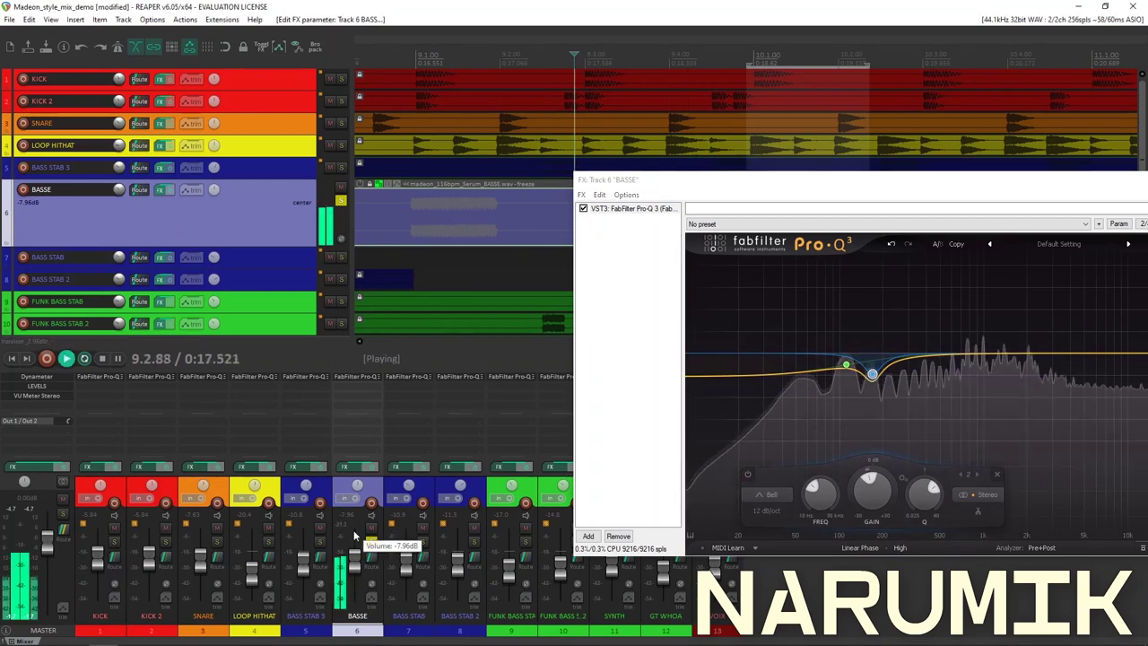
key(space)
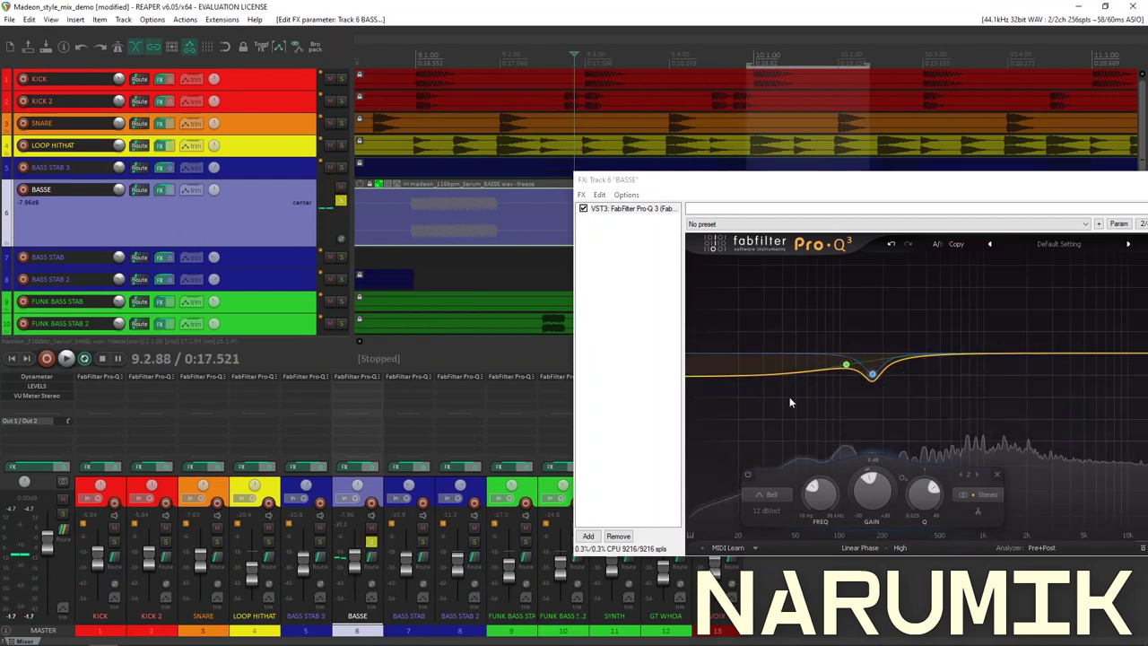
Play the soloed BASSE track briefly with its EQ window moved clear of the track's controls
drag(876, 183, 703, 171)
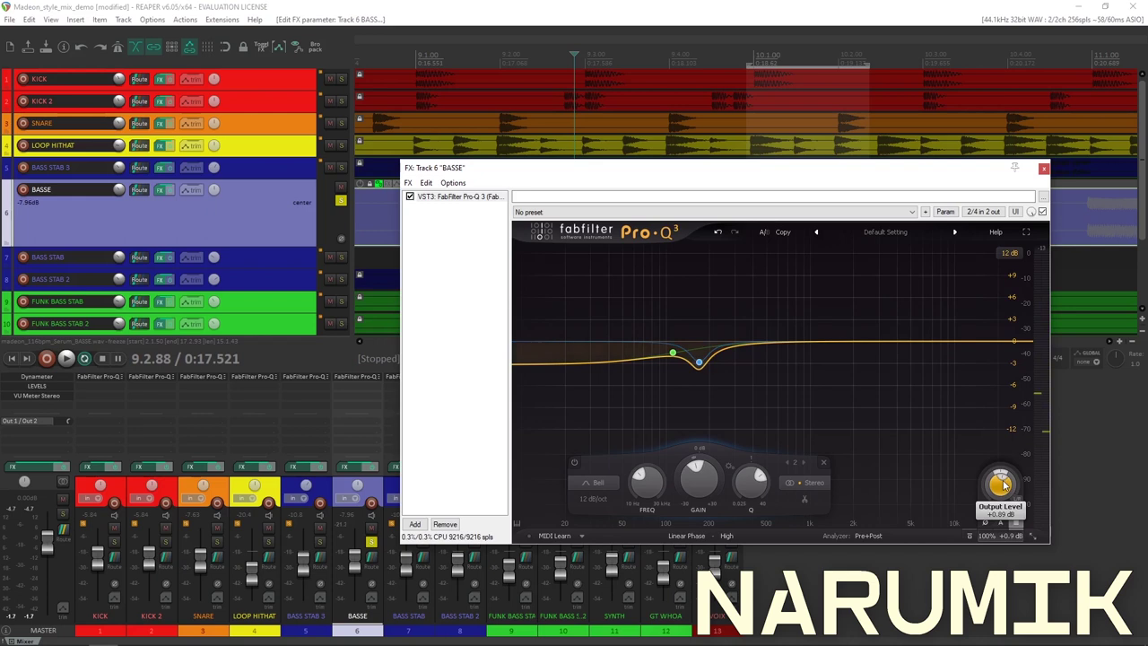
drag(544, 172, 649, 174)
key(space)
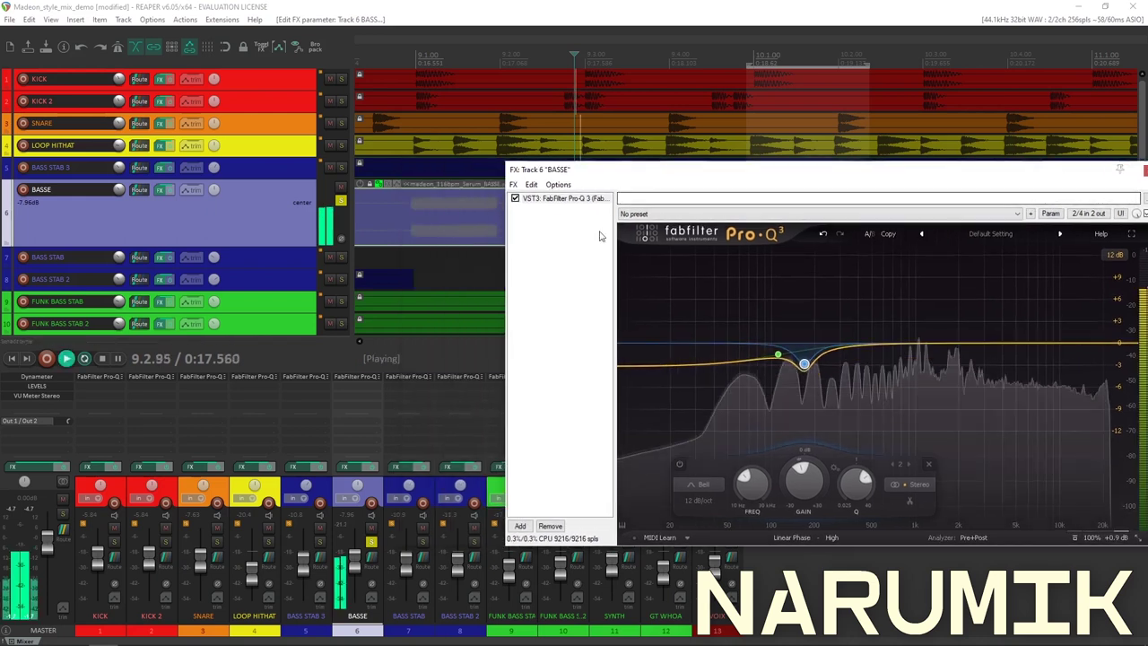
key(space)
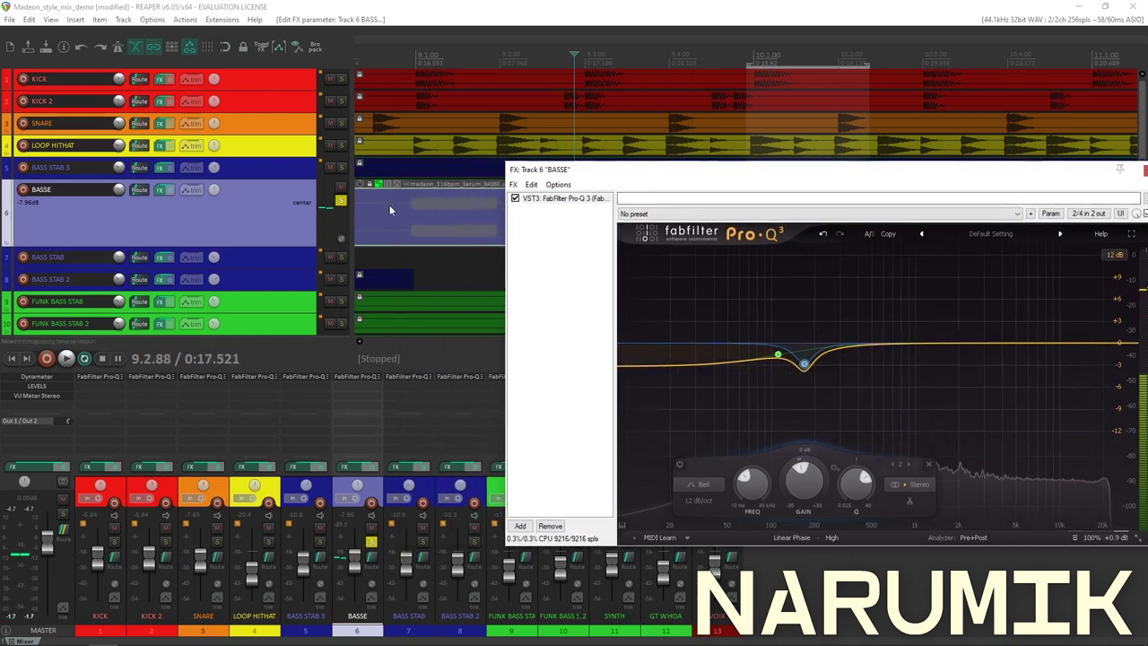
Unsolo the BASSE track and set the time selection to 9.2.88–9.4.30 around one bass note
click(341, 199)
key(space)
key(space)
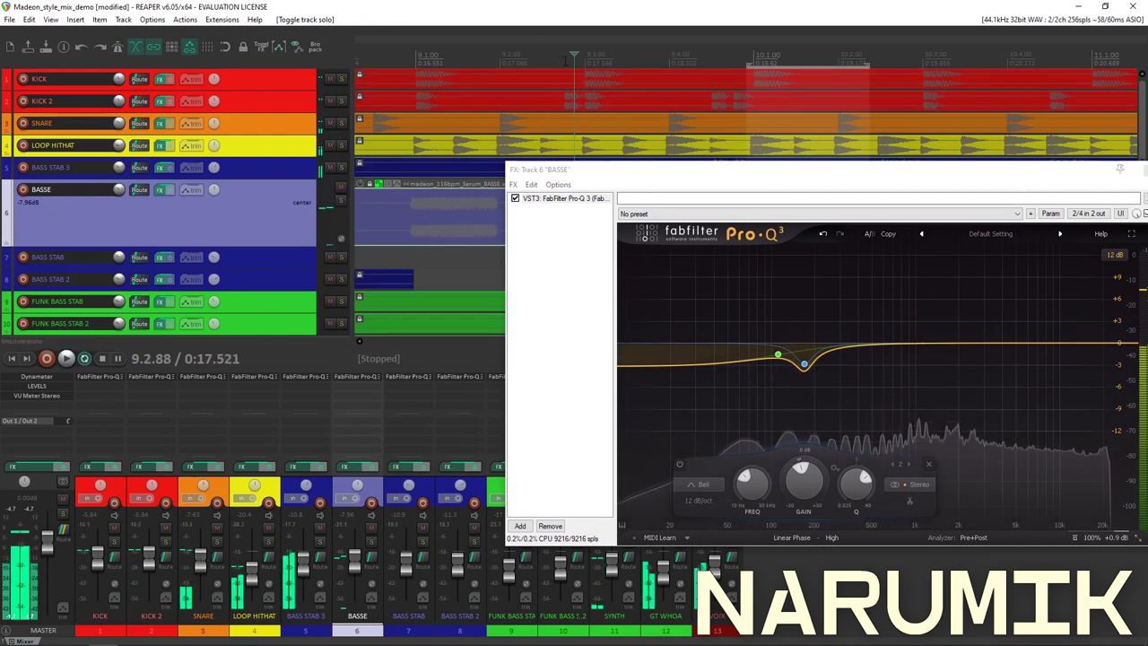
drag(575, 81, 681, 81)
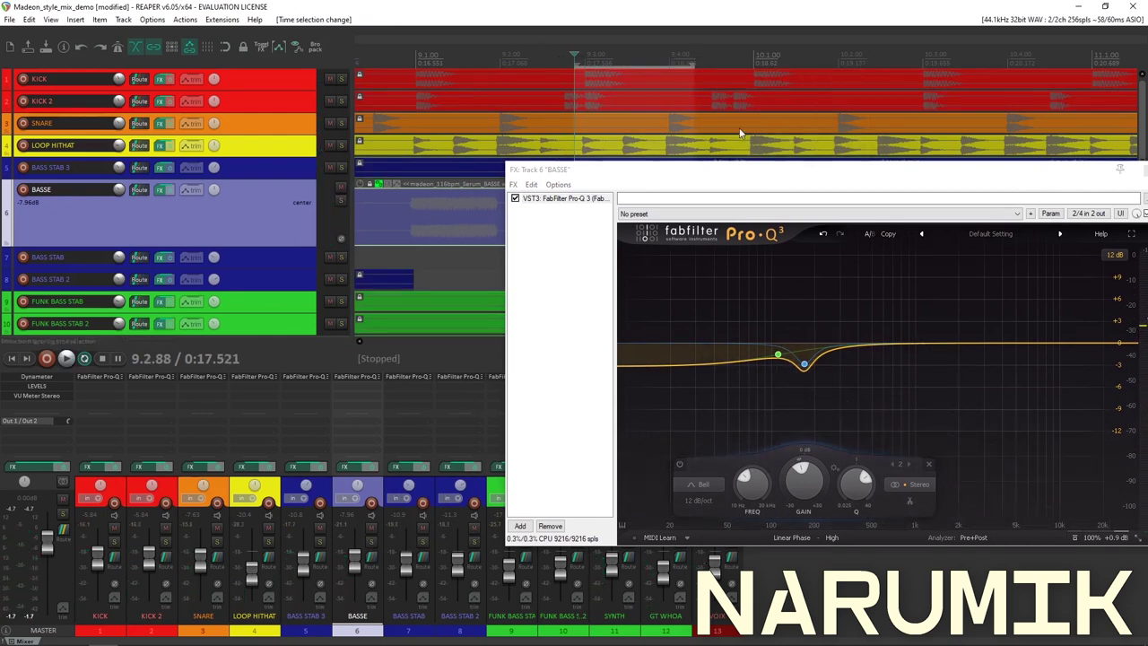
Play the selected passage in the full mix while bypassing and re-enabling the BASSE EQ's 170 Hz bell cut to compare
key(space)
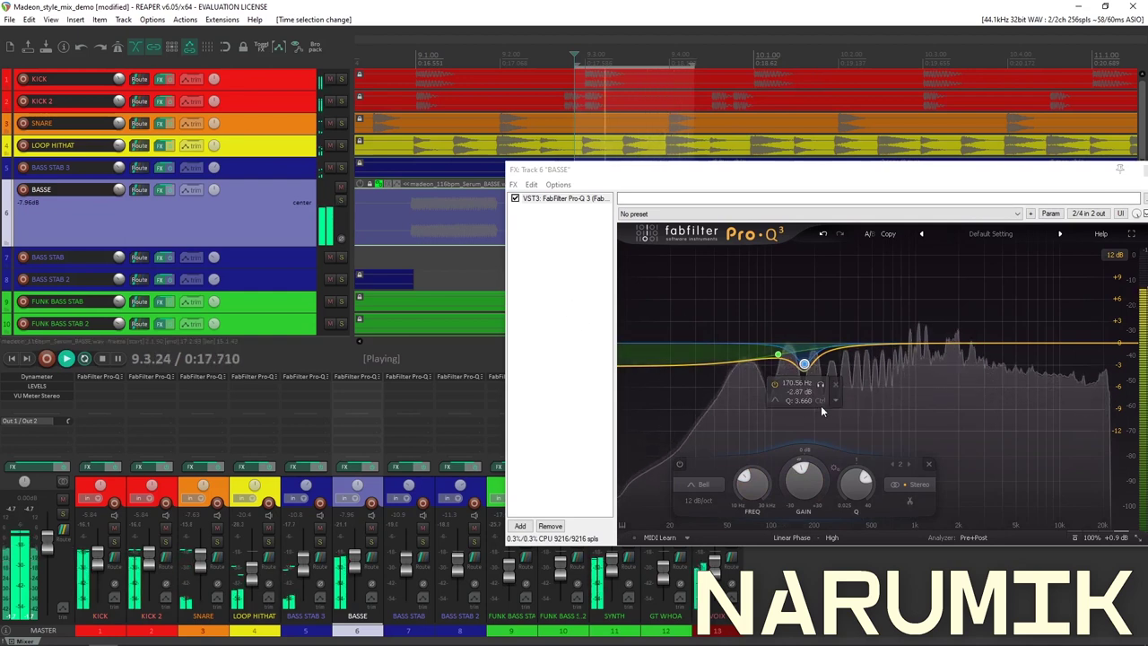
click(775, 385)
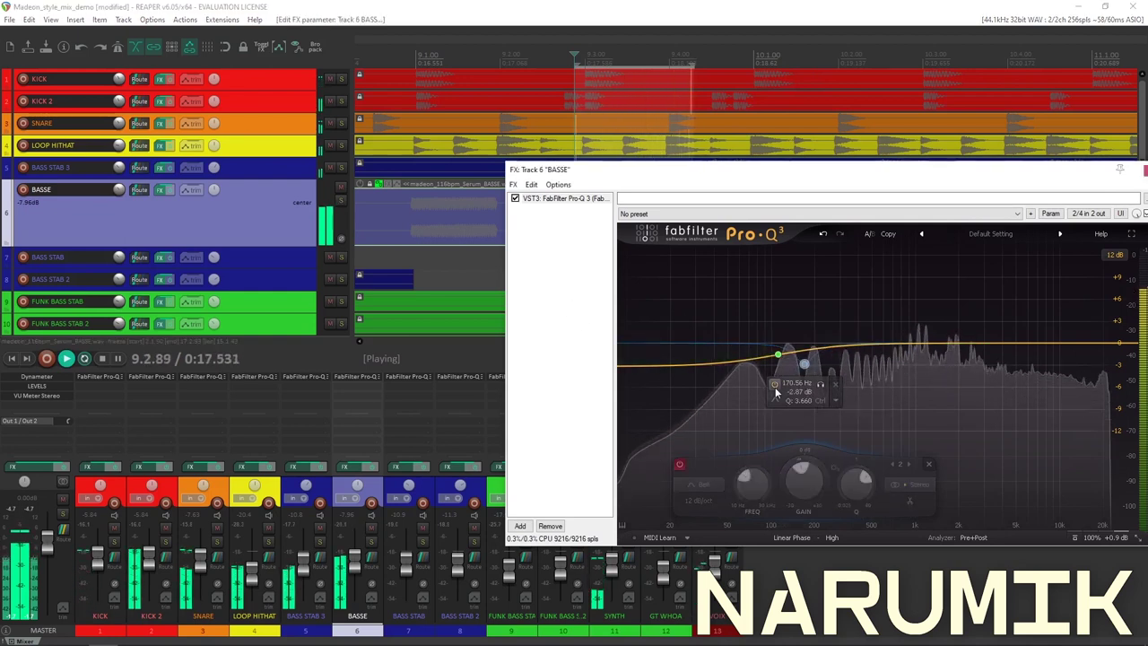
click(775, 387)
key(space)
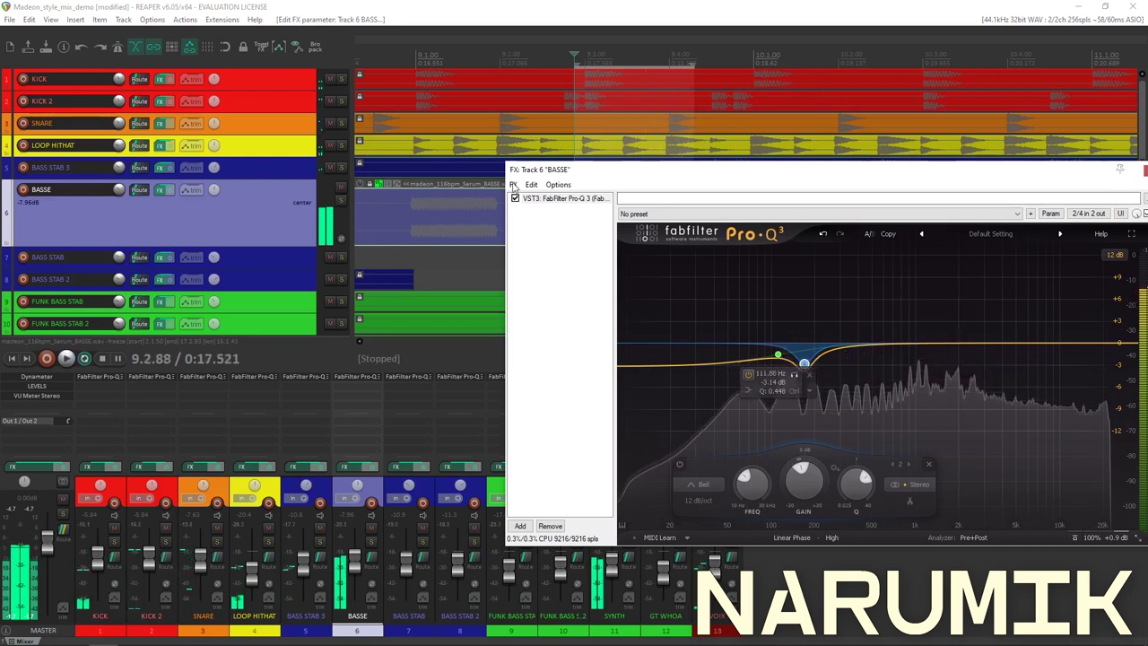
Play the full mix from around bar 8 to hear the equalized bass in context
scroll(538, 102, down, 3)
click(658, 78)
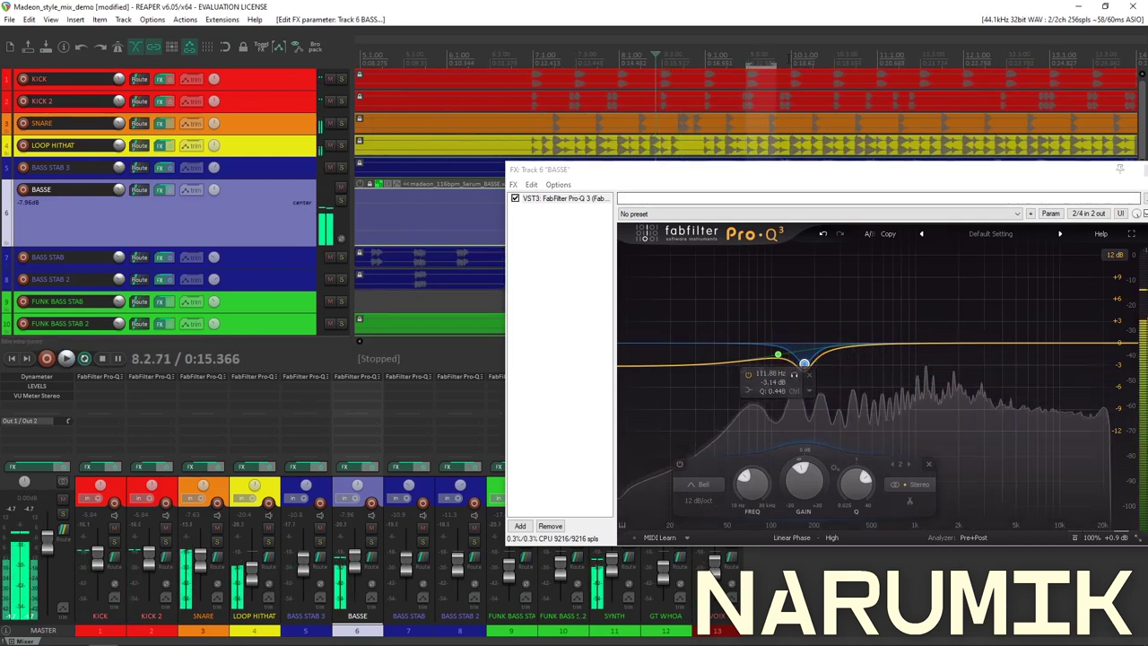
key(space)
key(space)
key(space)
key(space)
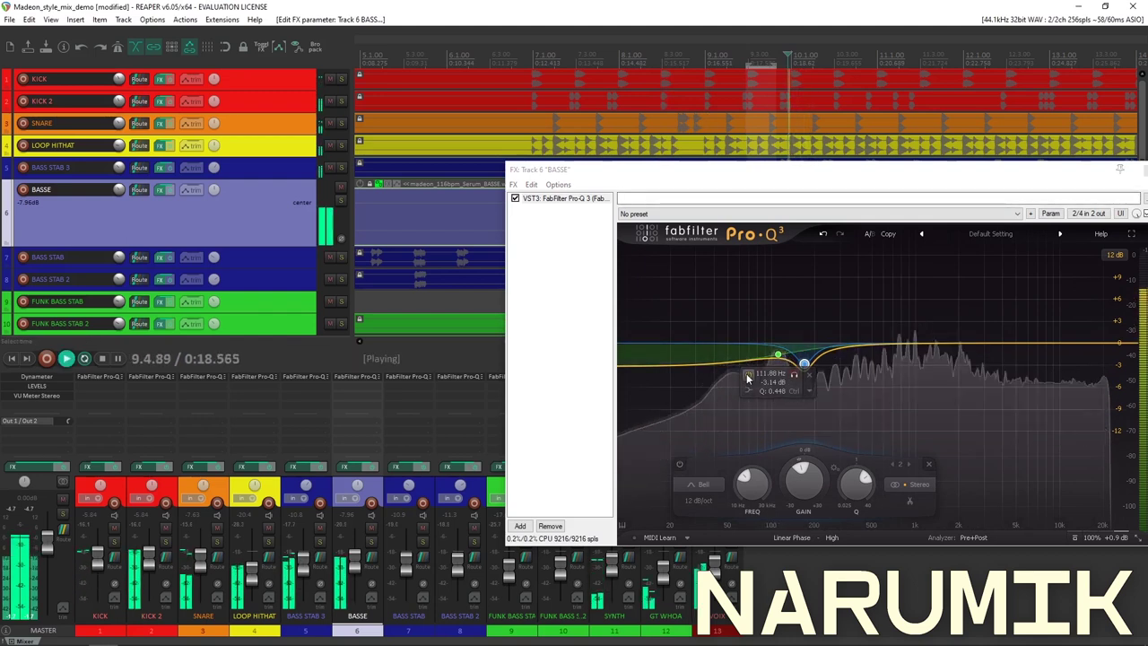
Bypass and re-enable the BASSE EQ's 112 Hz low shelf to compare the bass in the mix
click(748, 375)
key(space)
key(space)
click(748, 374)
key(space)
key(space)
key(space)
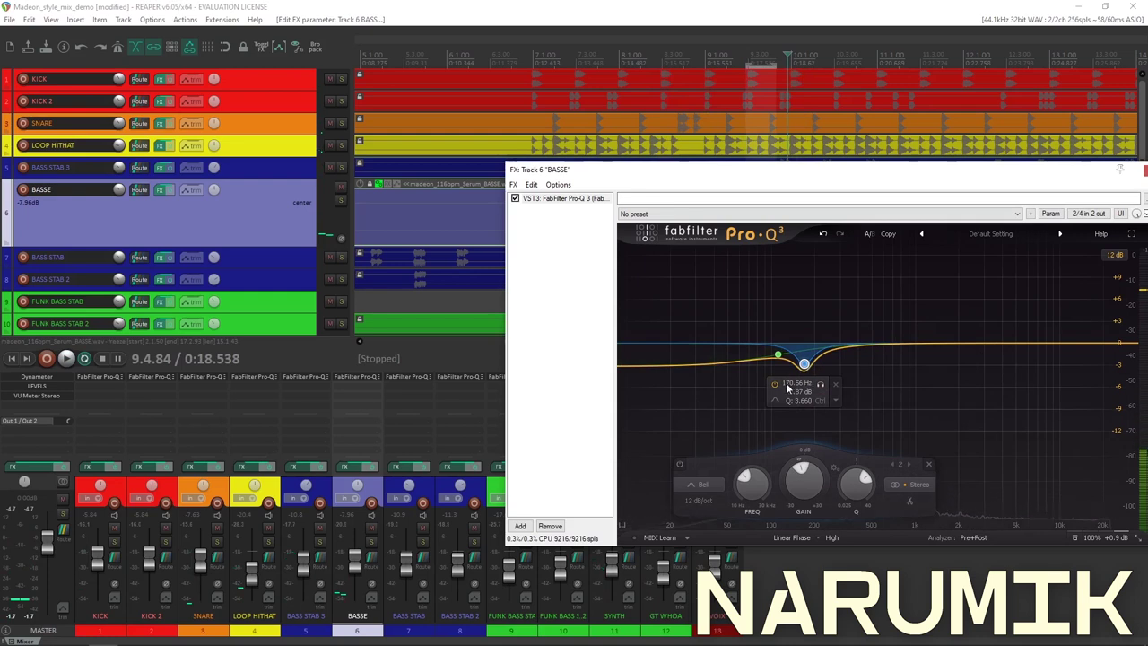
Compare short playbacks of the mix with the BASSE EQ's 170 Hz bell cut bypassed and enabled
click(776, 384)
key(space)
key(space)
key(space)
key(space)
click(776, 384)
key(space)
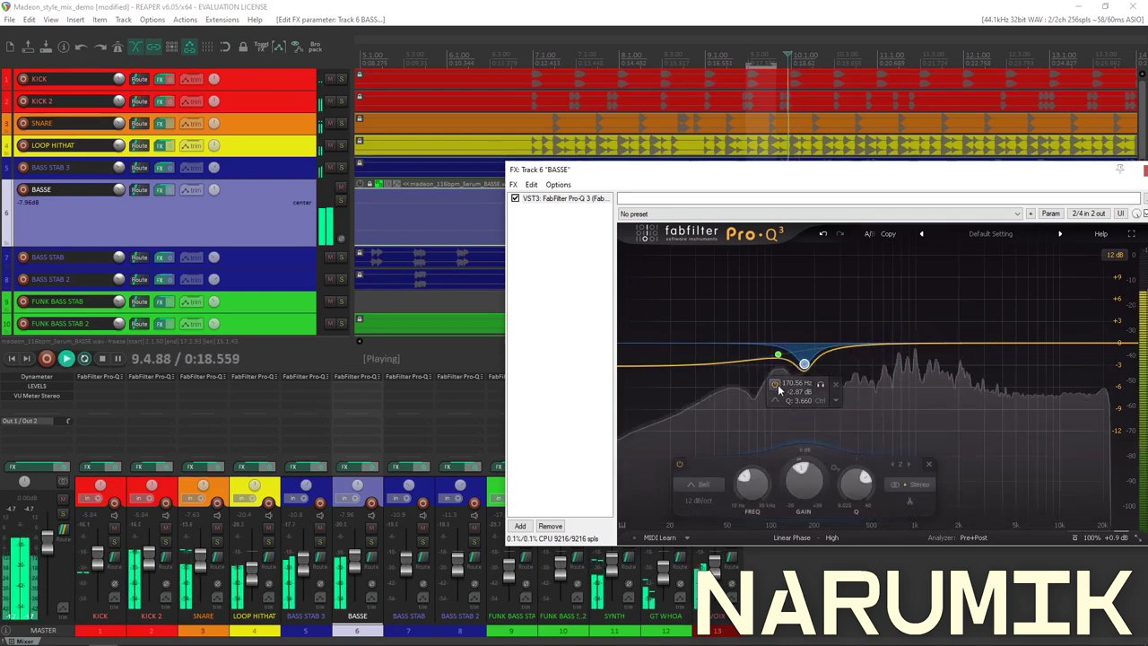
key(space)
key(space)
key(space)
key(space)
key(space)
key(space)
key(space)
Play the full mix from 8.4.22 with both BASSE EQ bands enabled
click(451, 4)
click(518, 56)
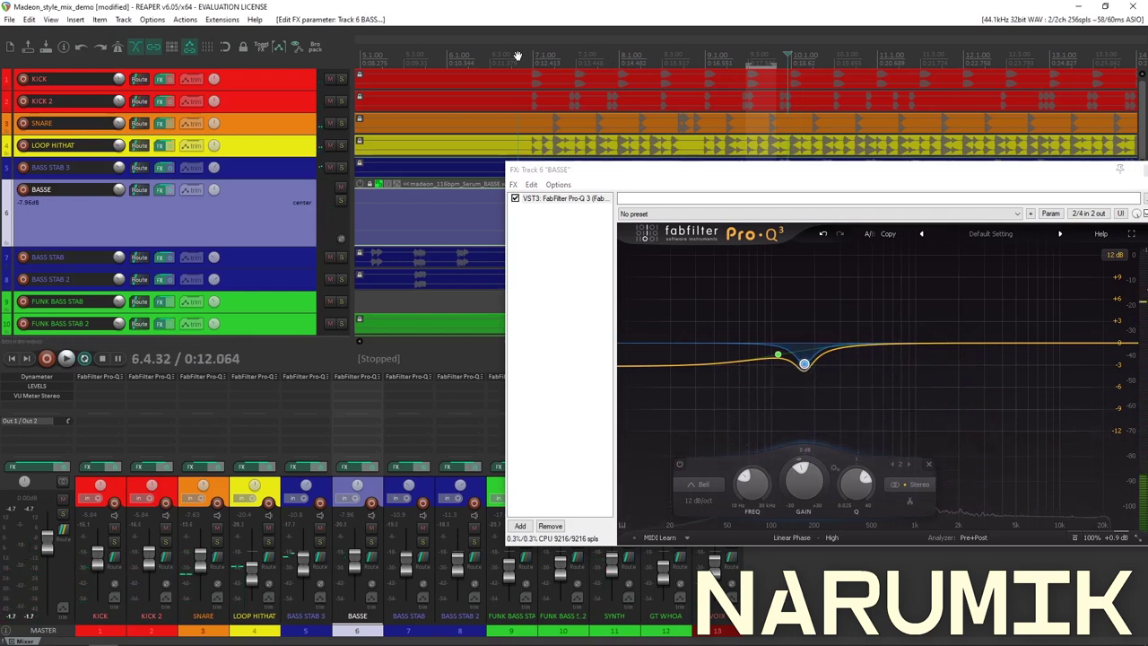
click(687, 52)
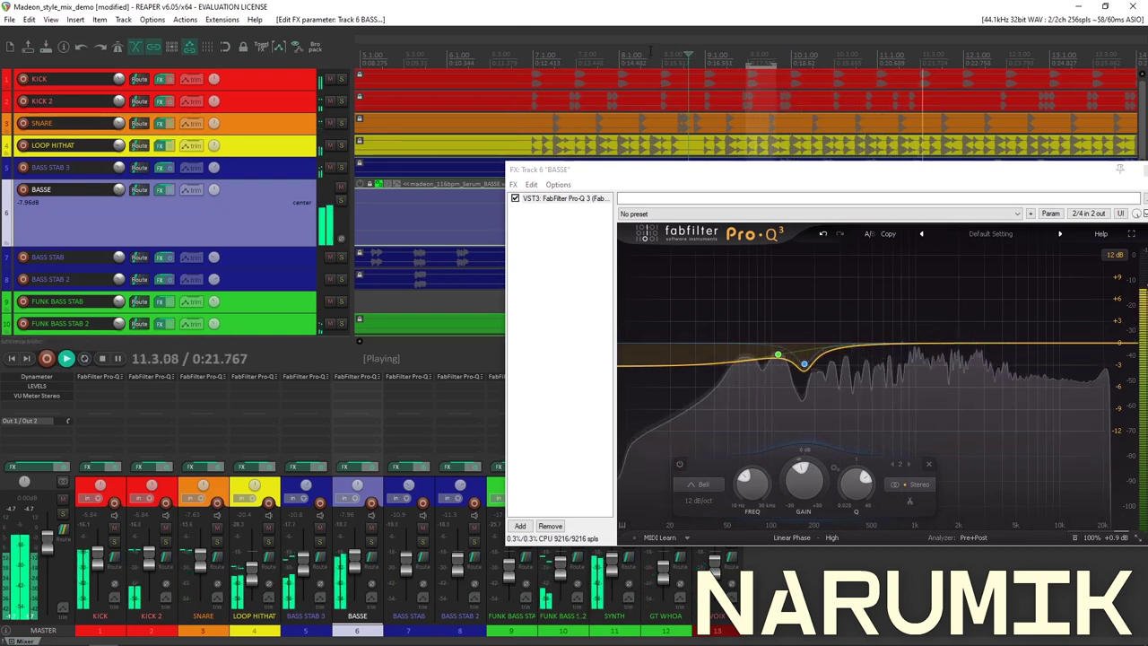
key(space)
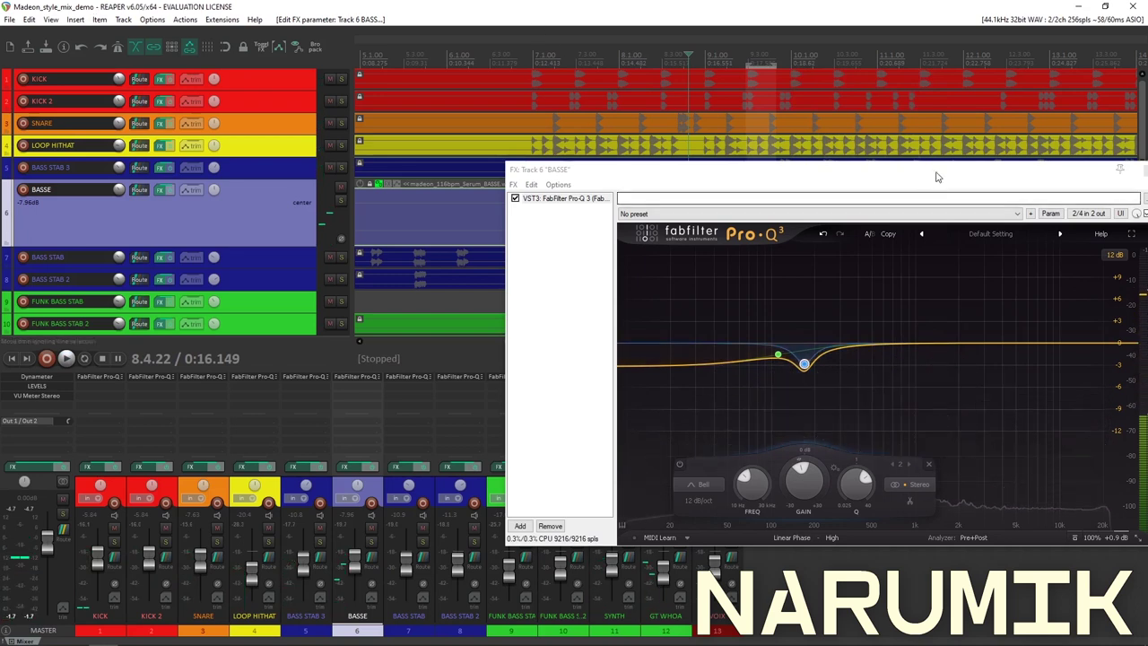
Close the BASSE effects window, enlarge the BASS STAB track's lane and select its audio item
drag(936, 177, 844, 209)
click(1007, 197)
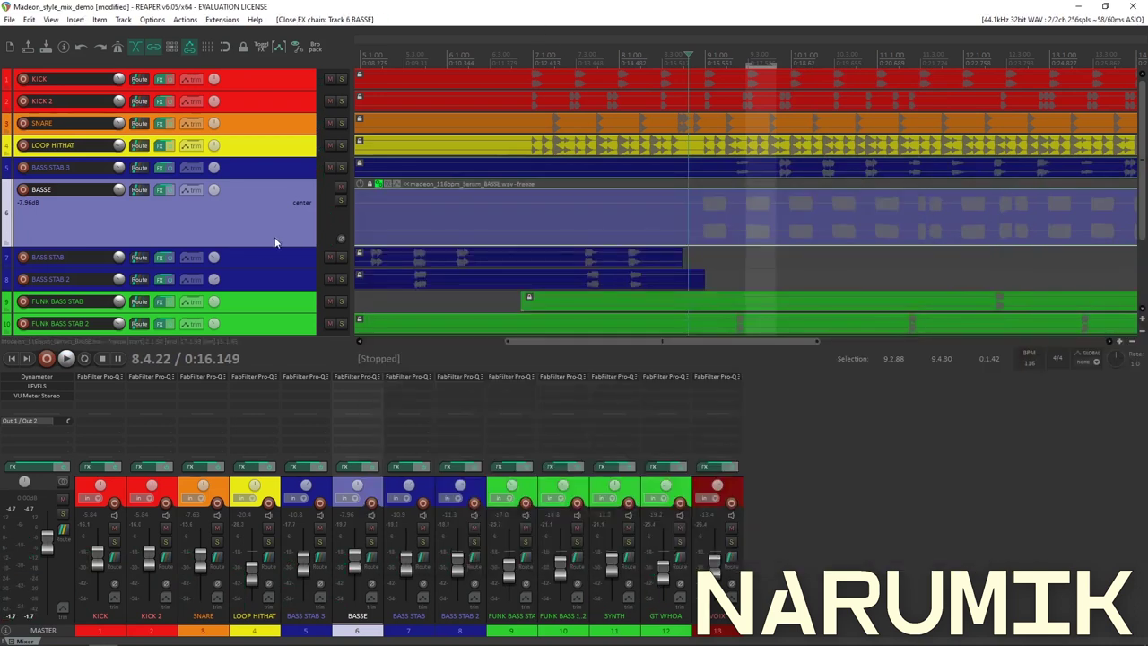
click(254, 275)
click(278, 261)
drag(265, 268, 268, 318)
click(584, 287)
Audition the bass stab and set the time selection to 7.3.41–7.4.05 around one hit
key(space)
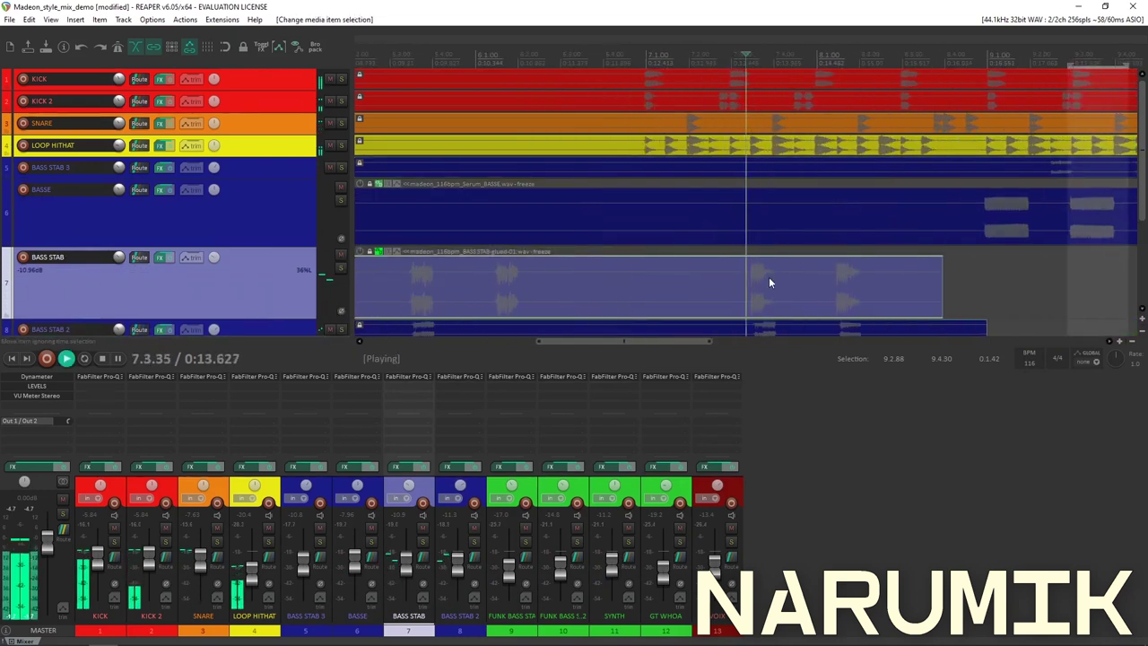
key(space)
scroll(769, 276, up, 3)
drag(768, 85, 912, 85)
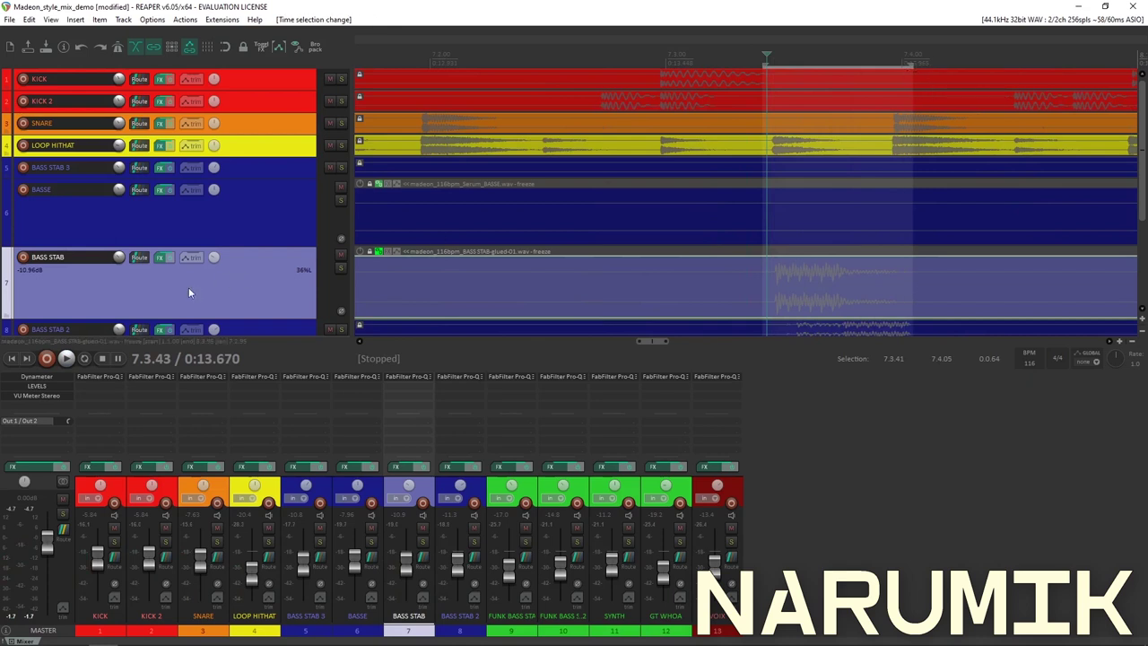
Open the BASS STAB track's Pro-Q 3 and add a narrow bell boost at about 208 Hz
click(158, 259)
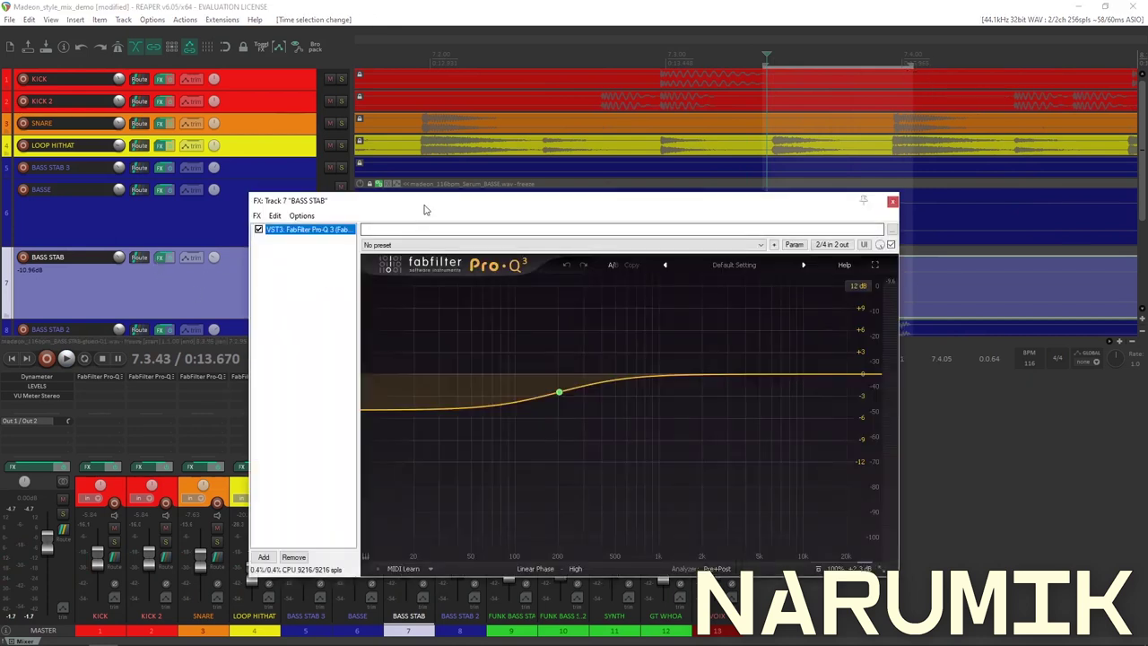
drag(426, 209, 491, 229)
click(416, 6)
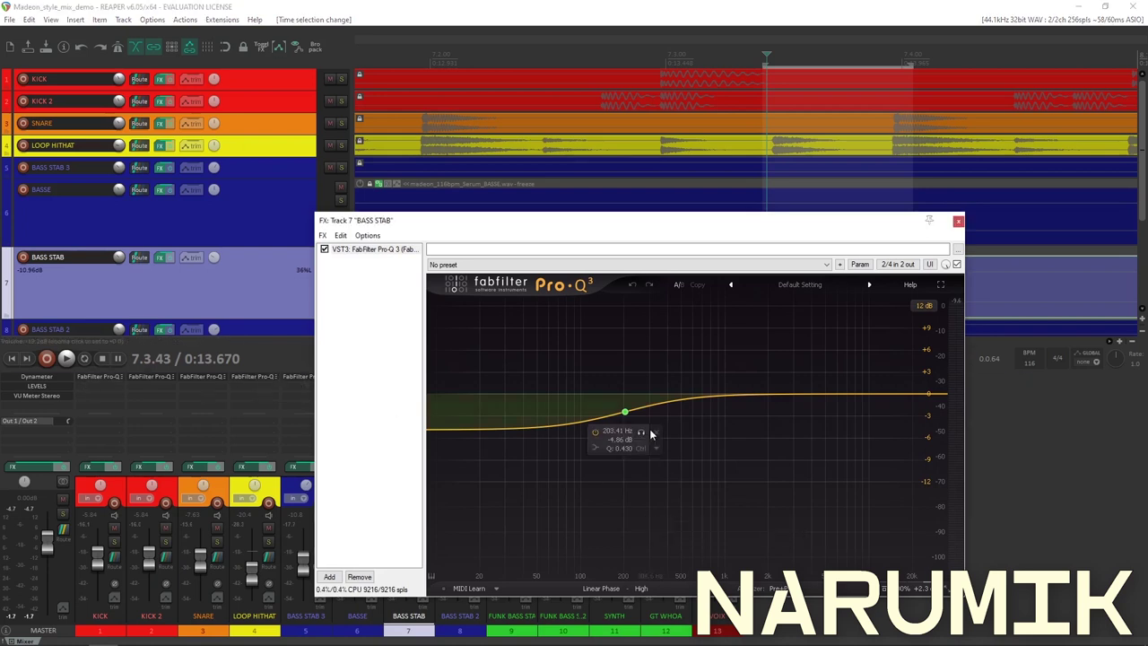
double_click(721, 417)
drag(719, 417, 626, 339)
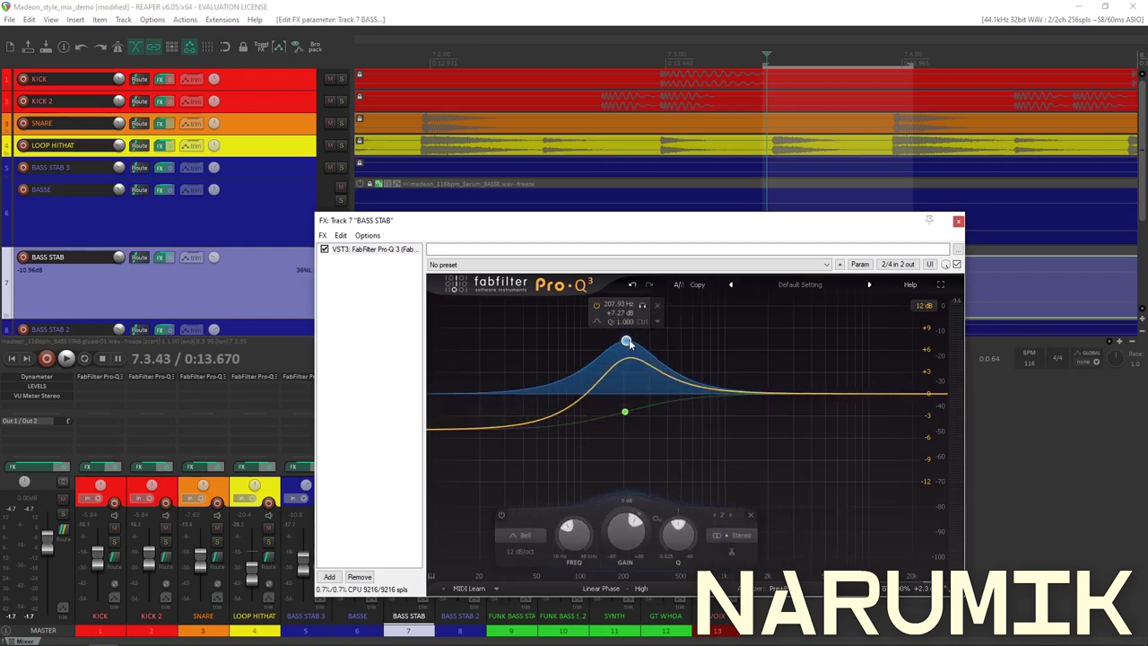
drag(694, 546, 699, 513)
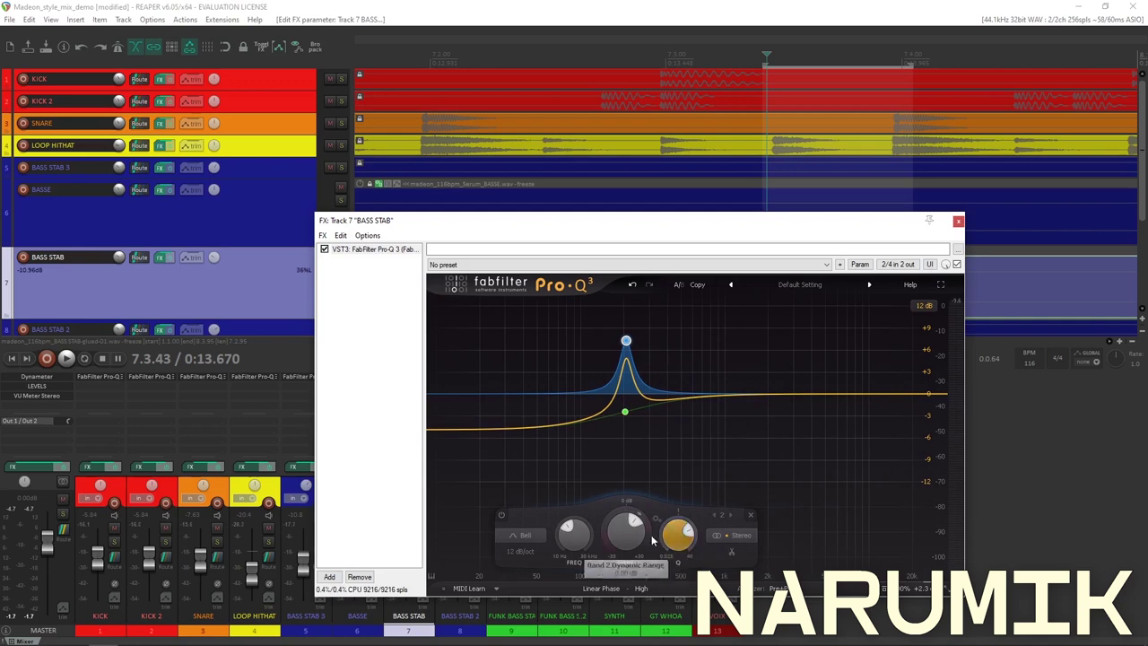
Extend the start of the time selection to 7.2.95 and play it in the full mix with the EQ open
drag(381, 222, 487, 306)
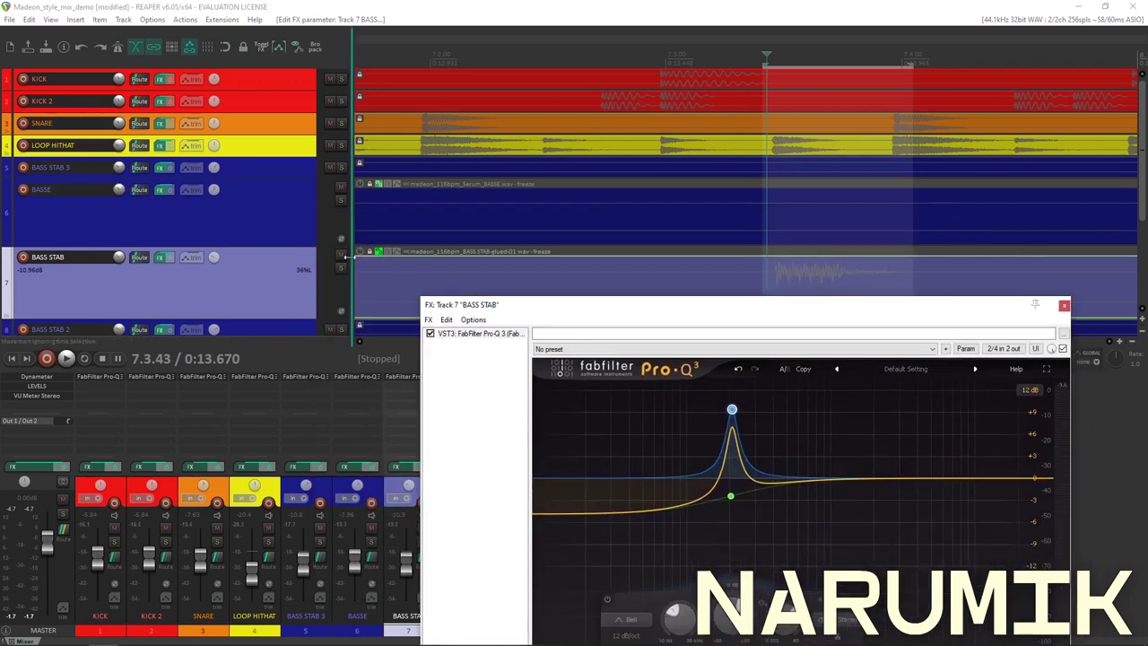
click(495, 6)
key(space)
drag(592, 305, 529, 124)
key(space)
drag(765, 64, 655, 62)
key(space)
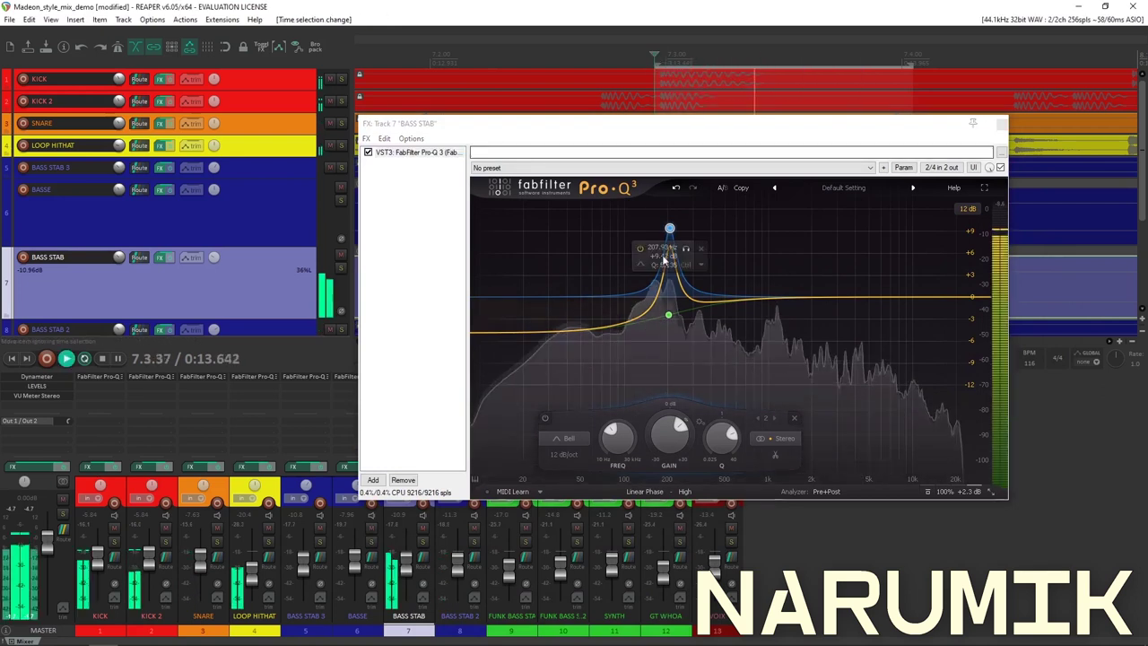
Retune the BASS STAB bell band to about 331 Hz and turn it into a cut of about 2.5 dB with Q about 3.45
mouse_move(663, 440)
mouse_down()
mouse_move(626, 444)
mouse_move(641, 435)
mouse_up()
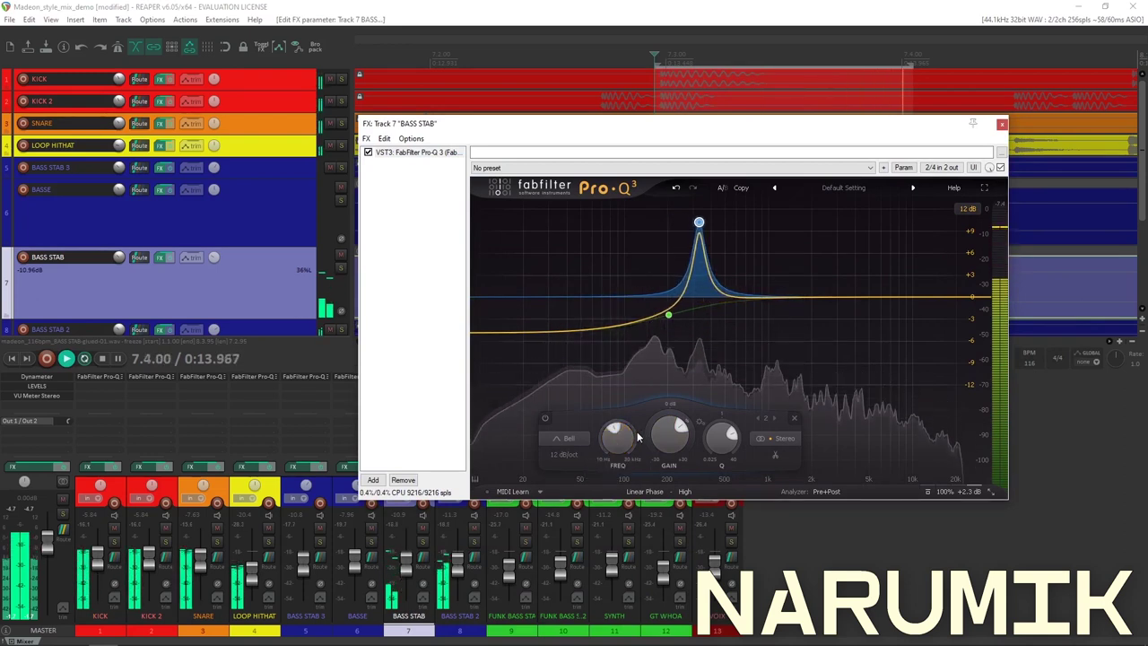
mouse_move(623, 443)
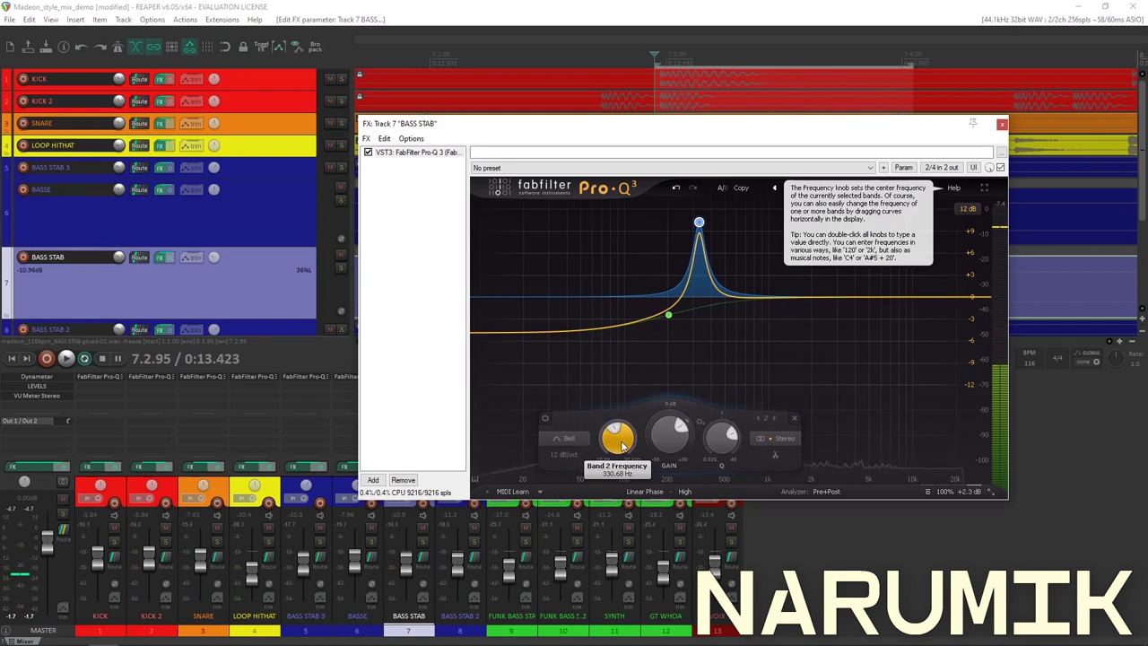
key(space)
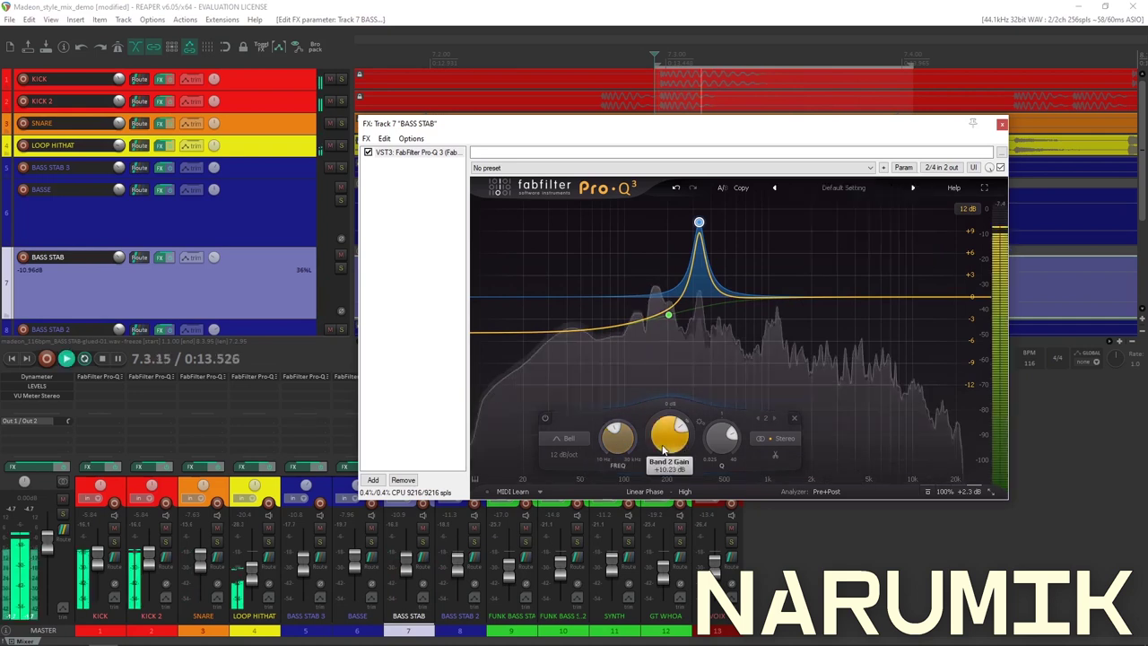
drag(665, 446, 686, 517)
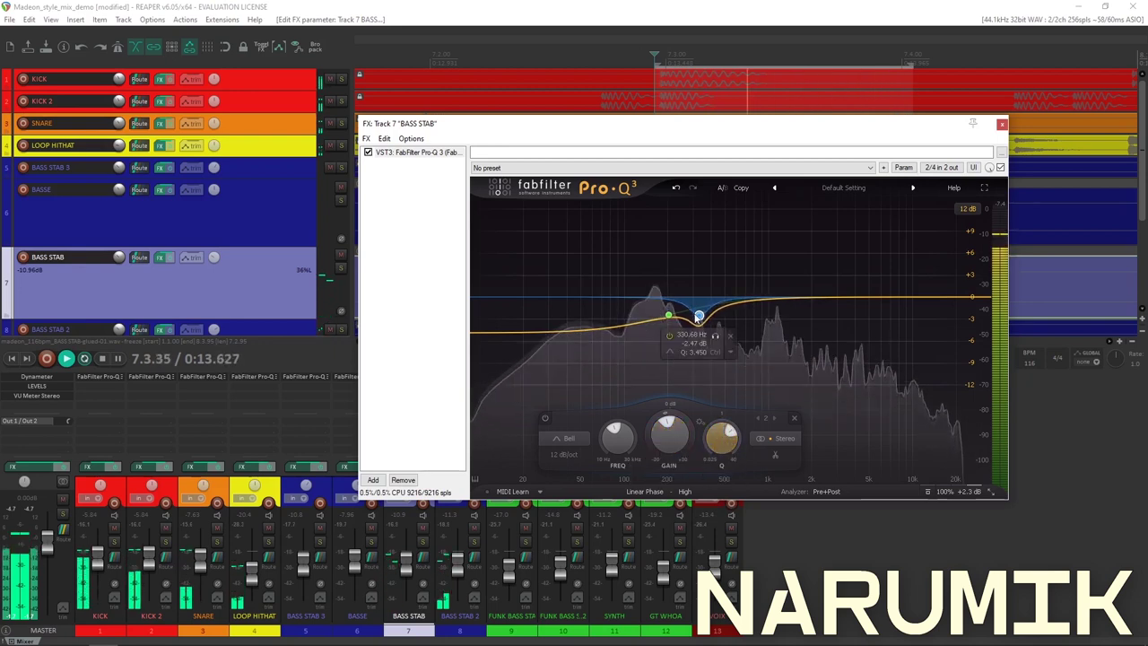
Compare the BASS STAB EQ with its 331 Hz bell bypassed and enabled, and make the cut slightly shallower
click(669, 335)
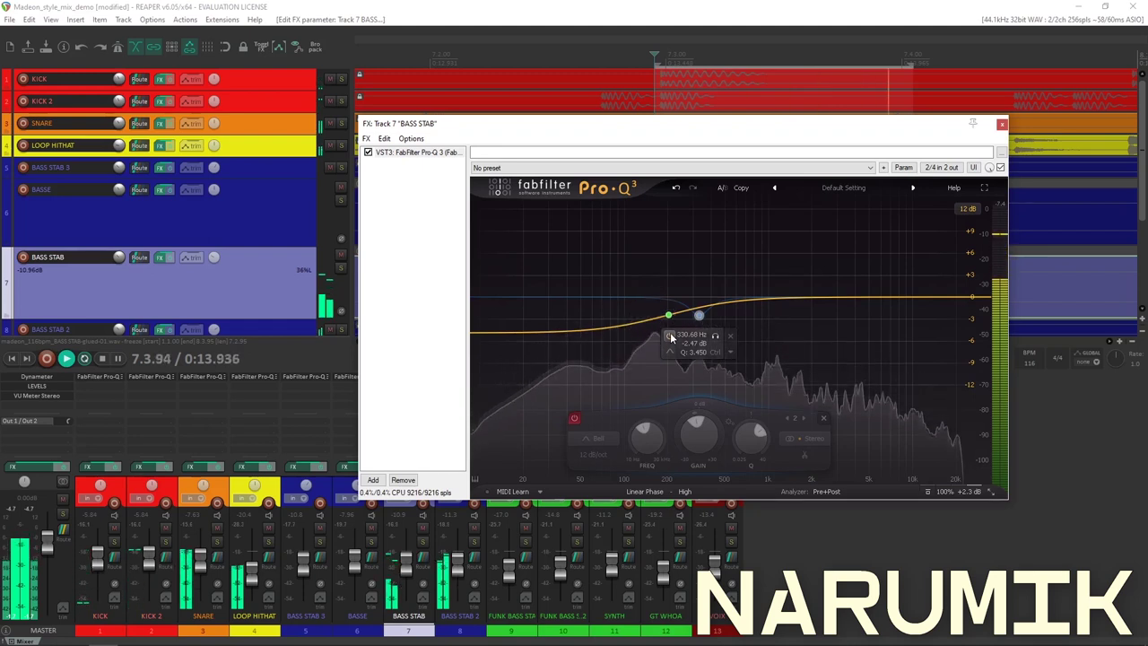
click(669, 335)
drag(705, 441, 705, 435)
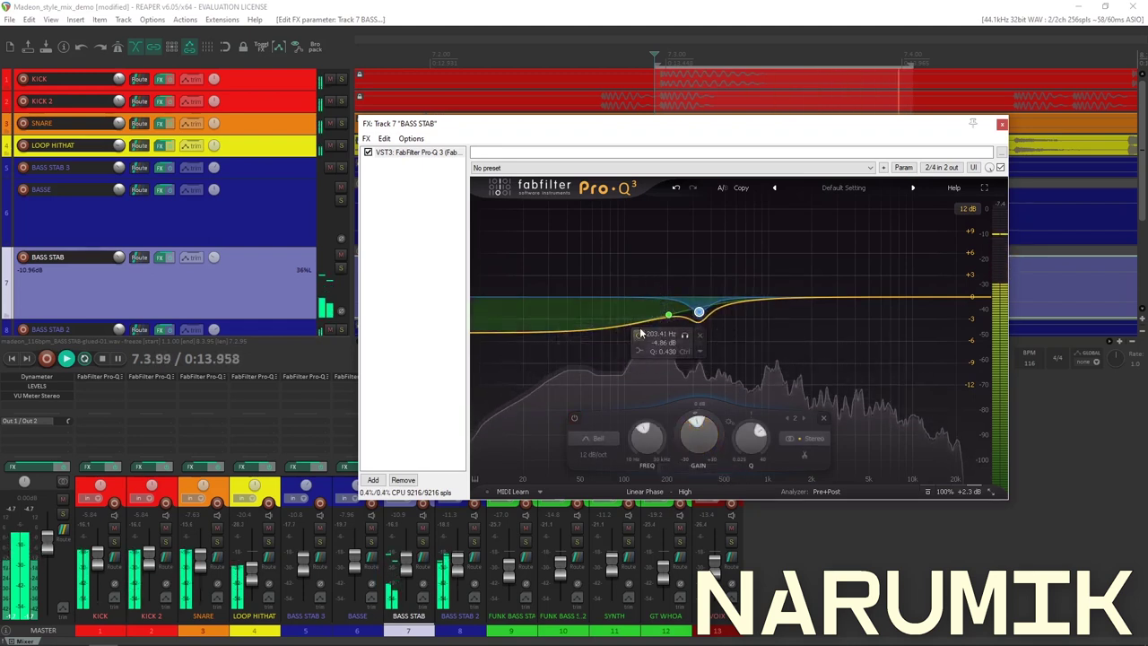
Bypass and re-enable the BASS STAB EQ's 203 Hz low shelf to compare, ending with playback stopped
click(639, 336)
click(639, 336)
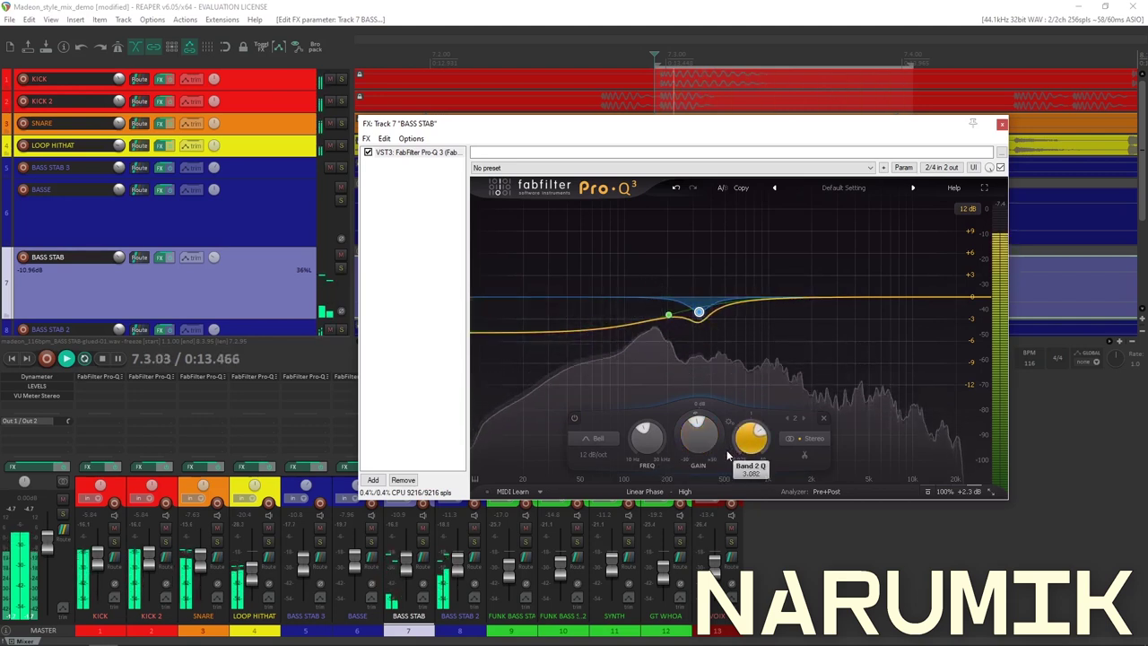
click(422, 6)
key(space)
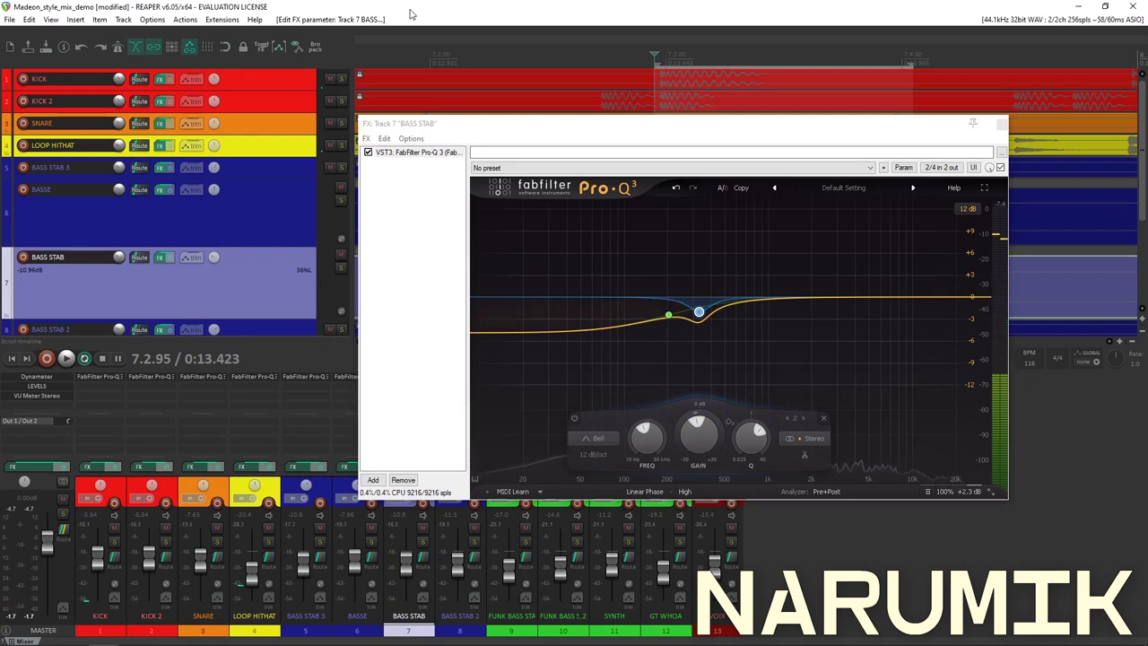
Solo the BASS STAB track and play it alone with its EQ window moved off the mixer
drag(749, 130, 684, 190)
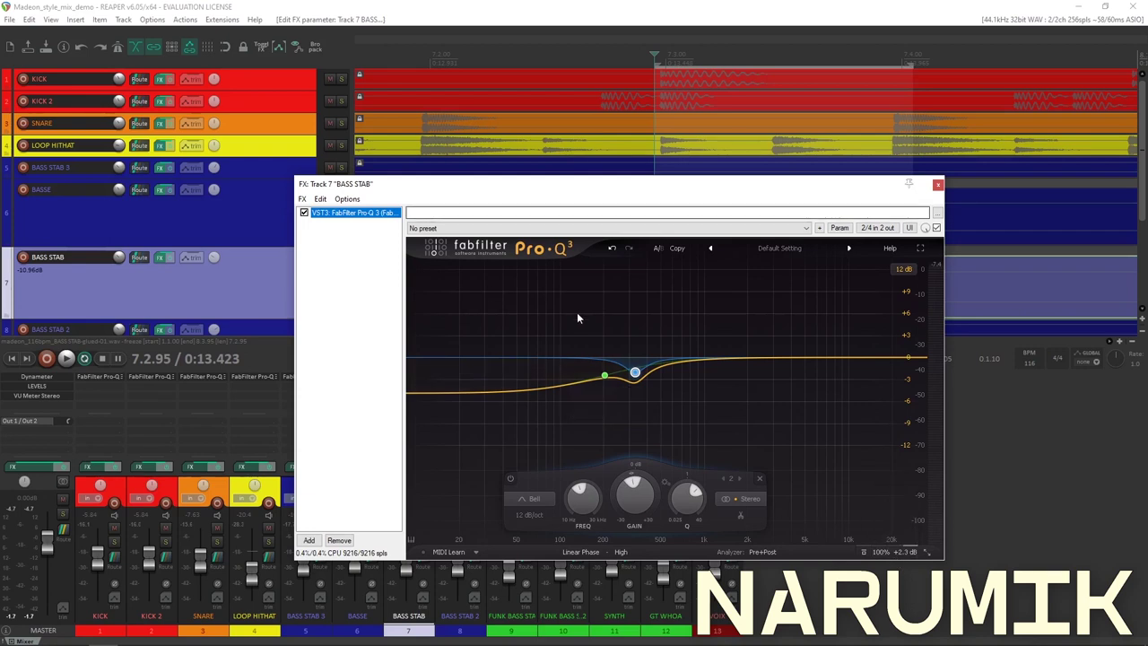
drag(542, 194, 309, 74)
click(340, 269)
click(390, 525)
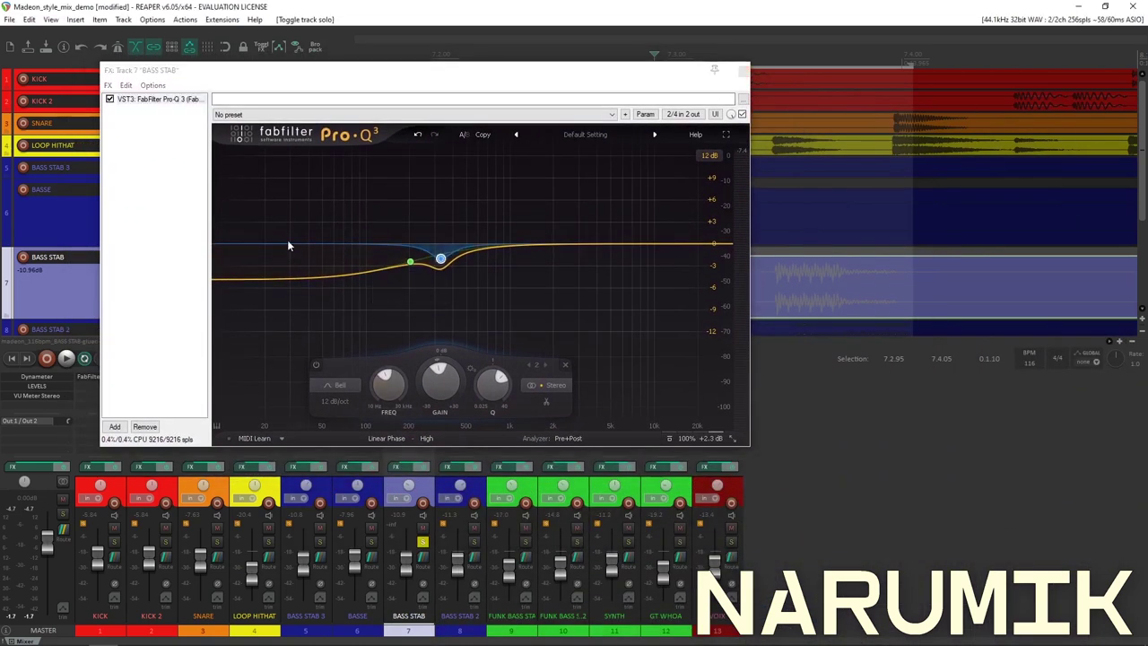
key(space)
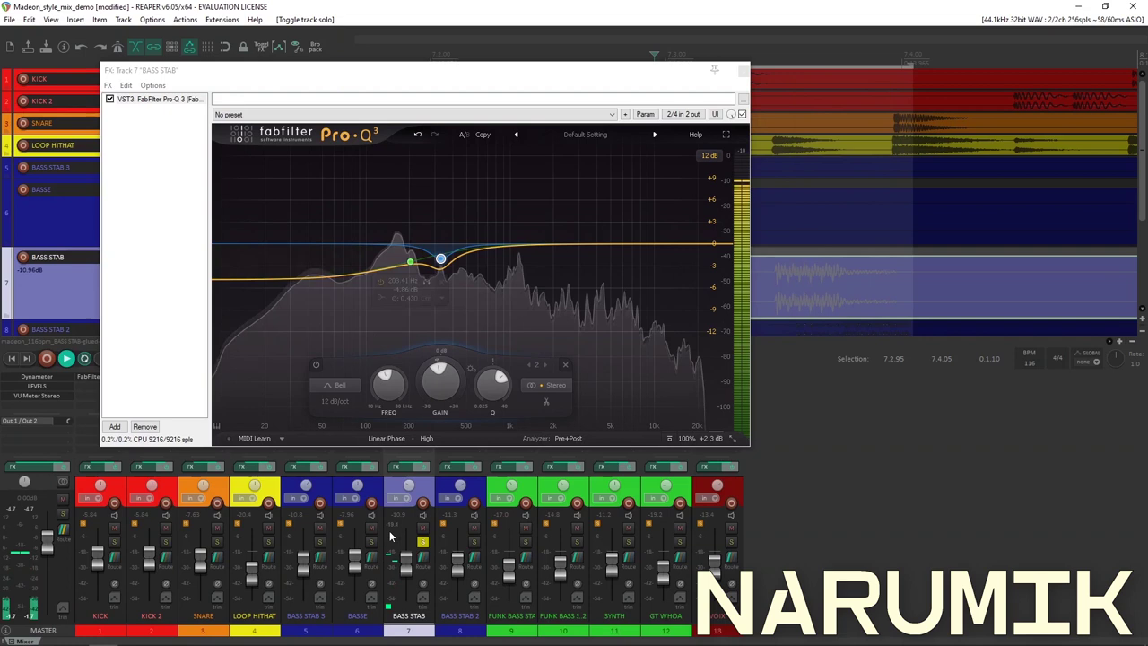
Play the soloed BASS STAB with its 331 Hz bell bypassed for comparison, re-enable the bell and raise the EQ output to about +2.77 dB
key(space)
mouse_move(440, 264)
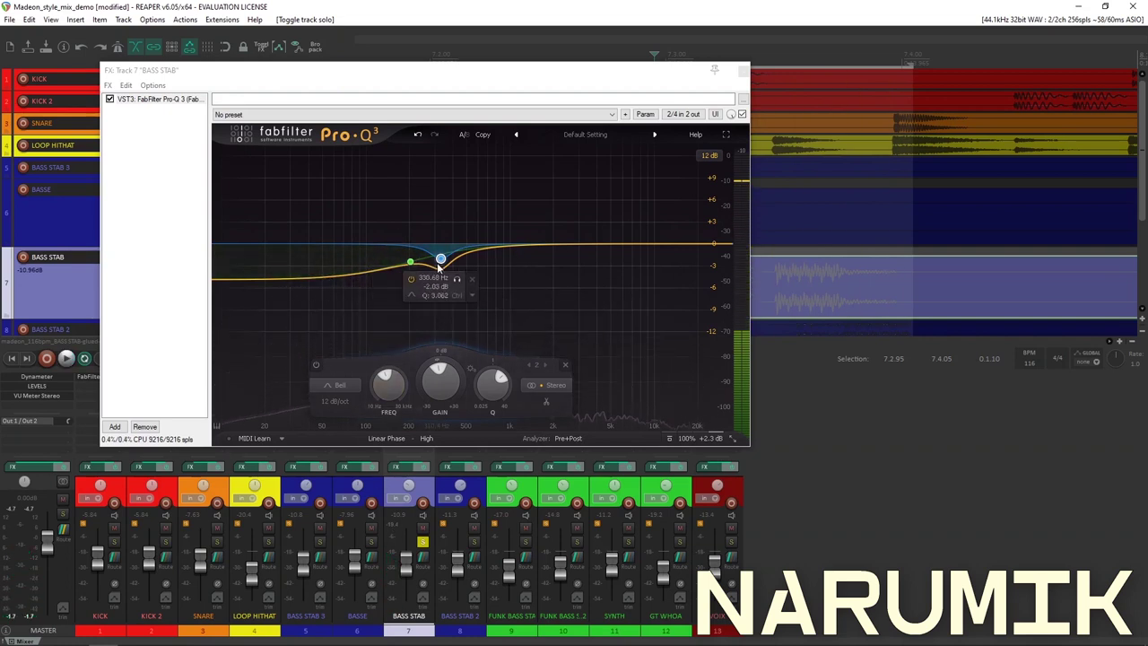
click(410, 280)
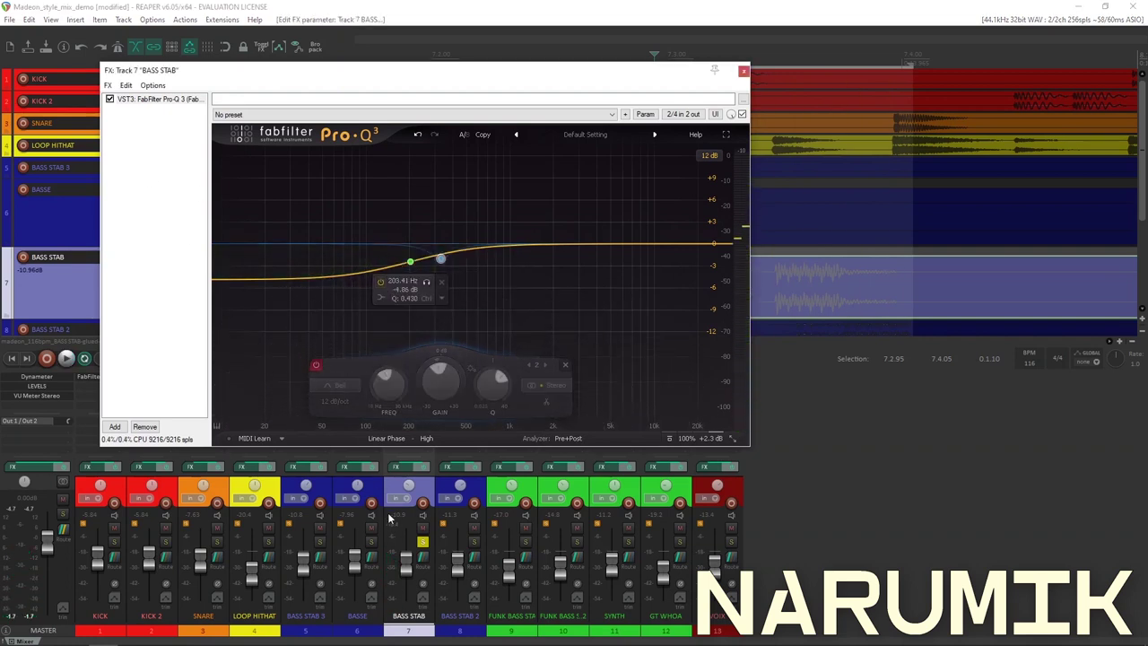
click(394, 528)
key(space)
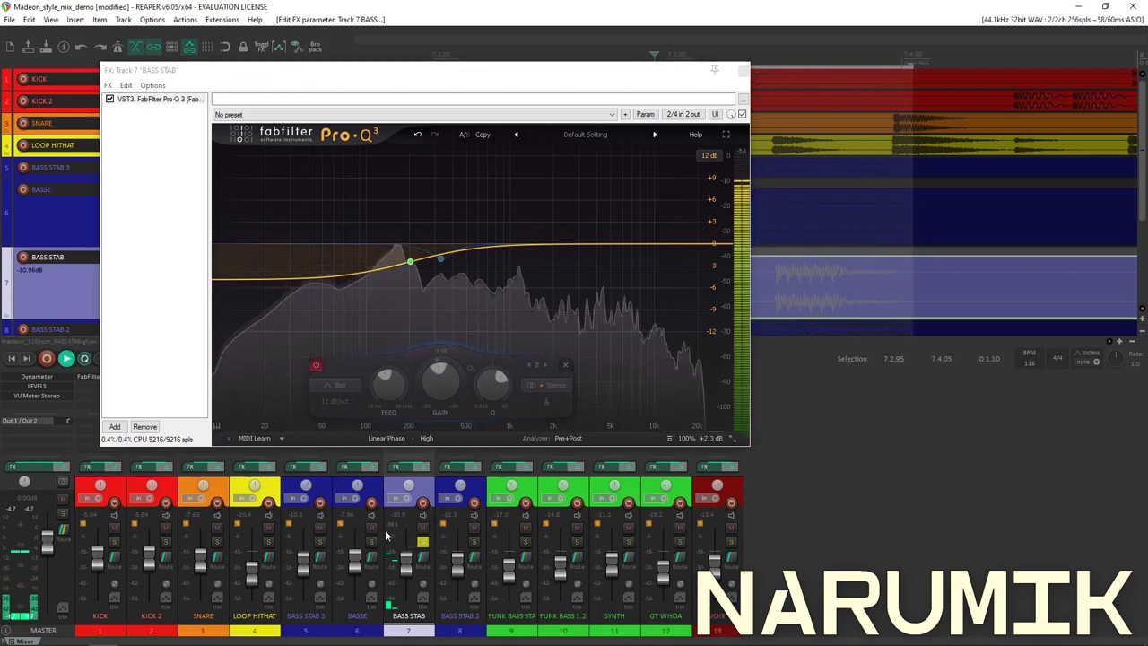
key(space)
mouse_move(446, 278)
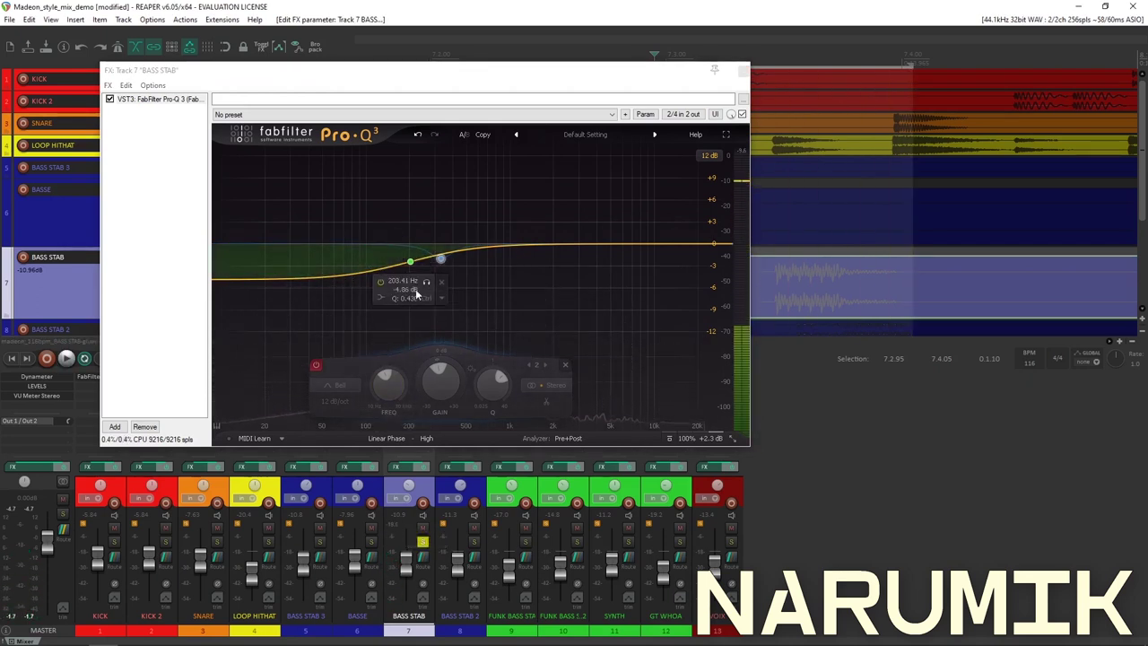
click(410, 280)
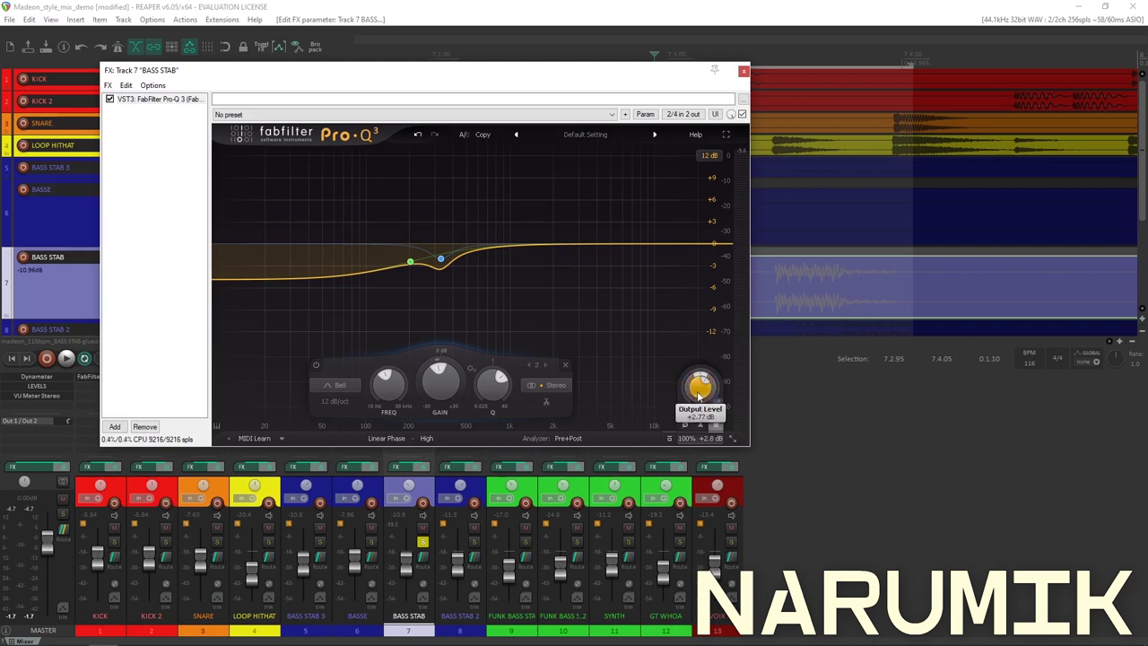
Play the soloed BASS STAB while bypassing and re-enabling first the 203 Hz low shelf and then the 331 Hz bell
key(space)
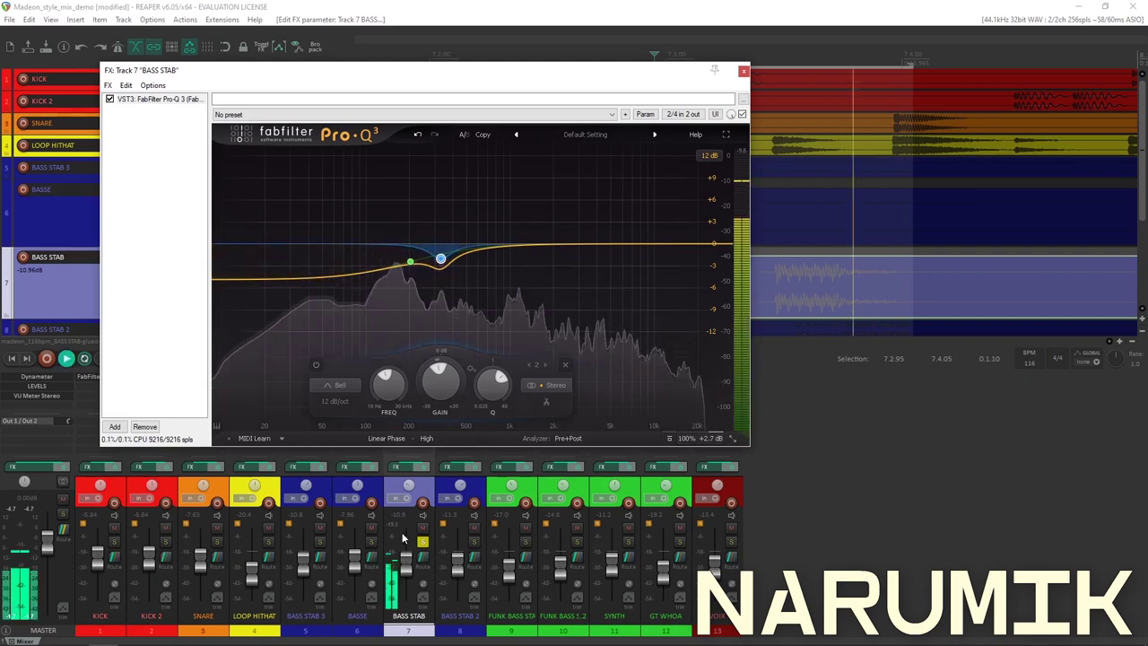
mouse_move(410, 263)
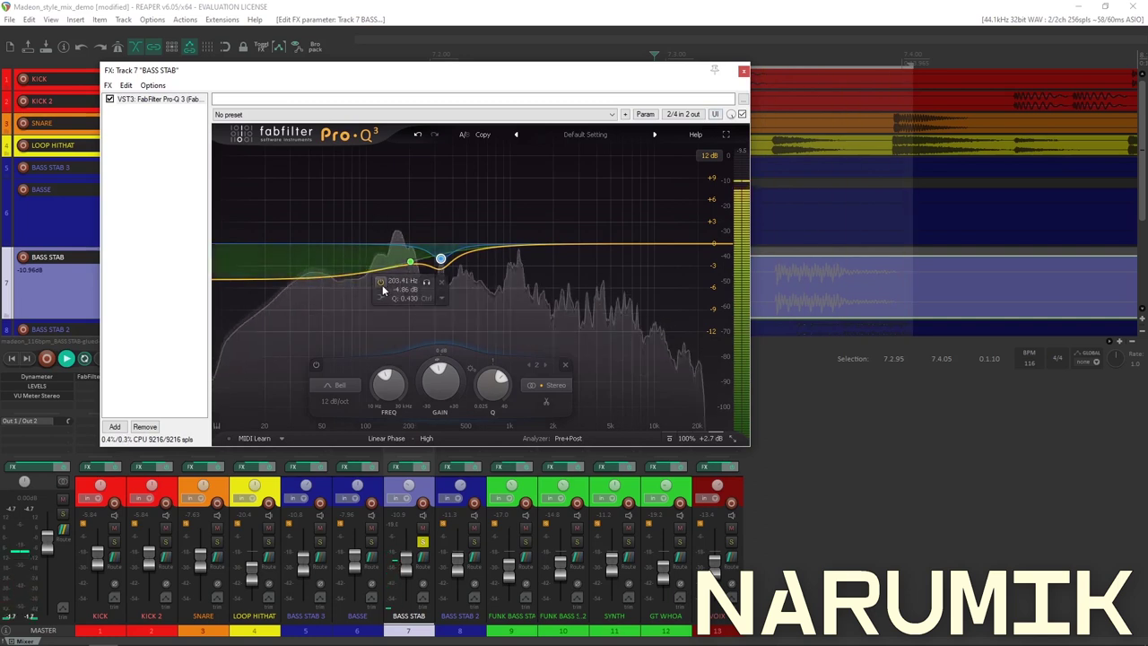
click(381, 284)
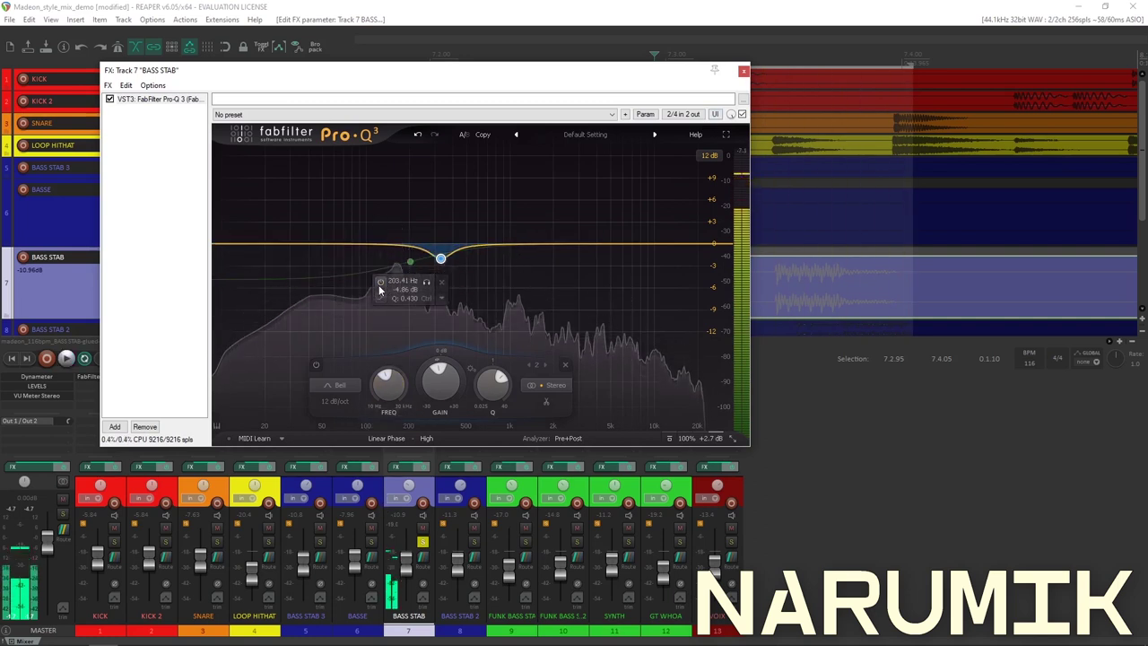
click(380, 282)
mouse_move(439, 264)
key(space)
click(410, 282)
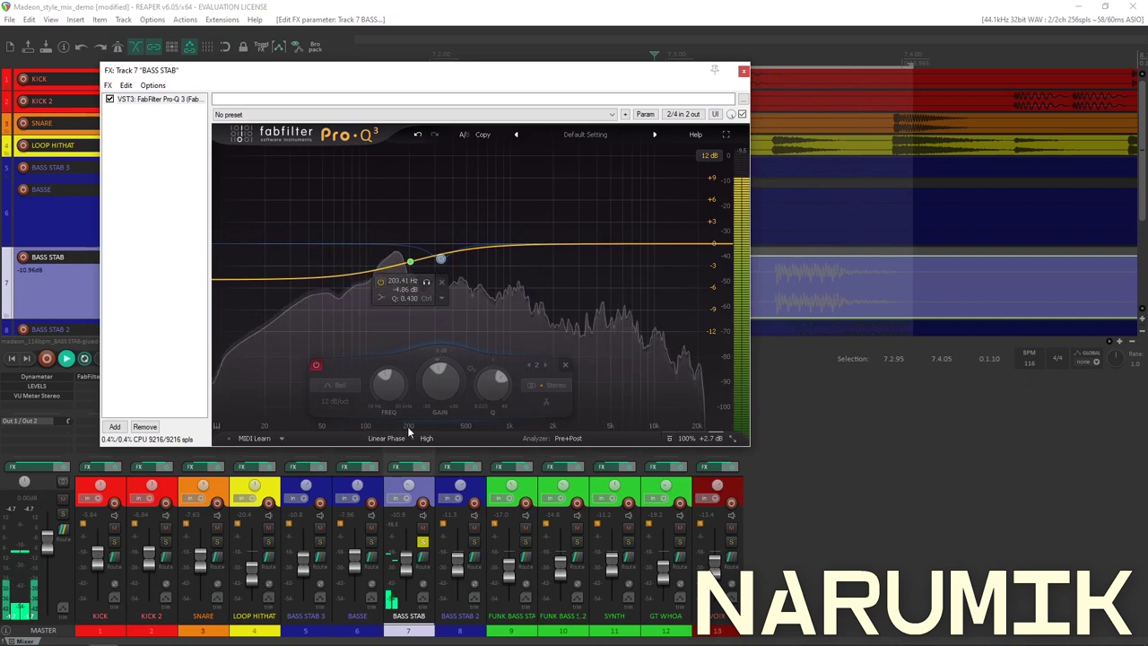
click(456, 278)
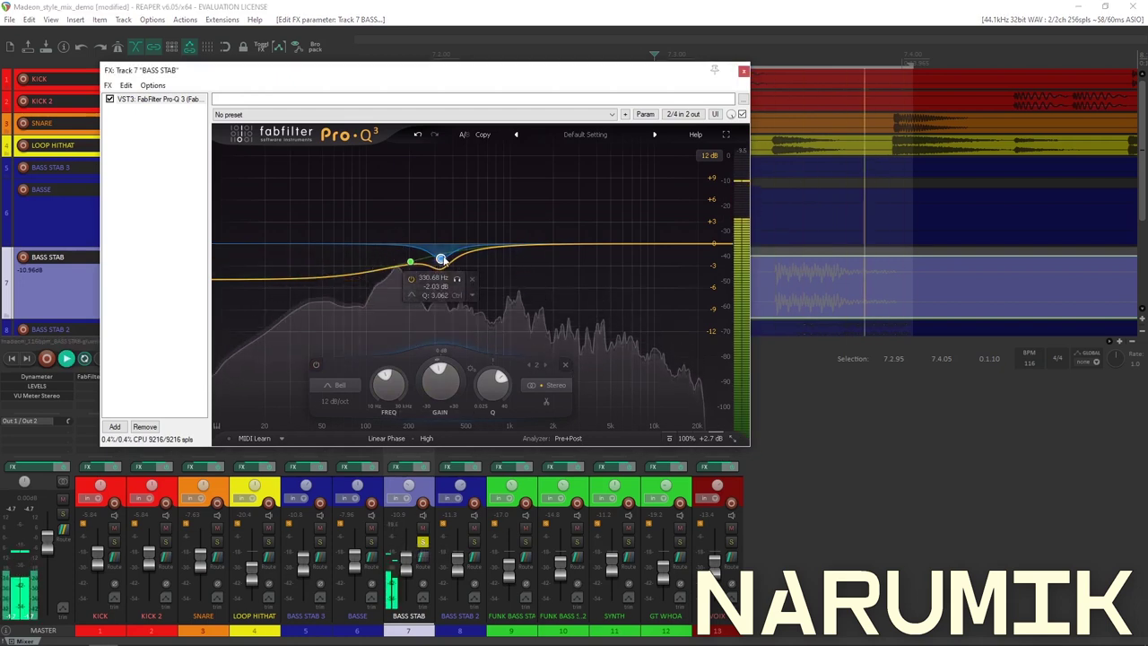
Recheck the BASS STAB peak level with the 331 Hz bell bypassed, re-enable the bell and set the EQ output to about +2.4 dB
key(space)
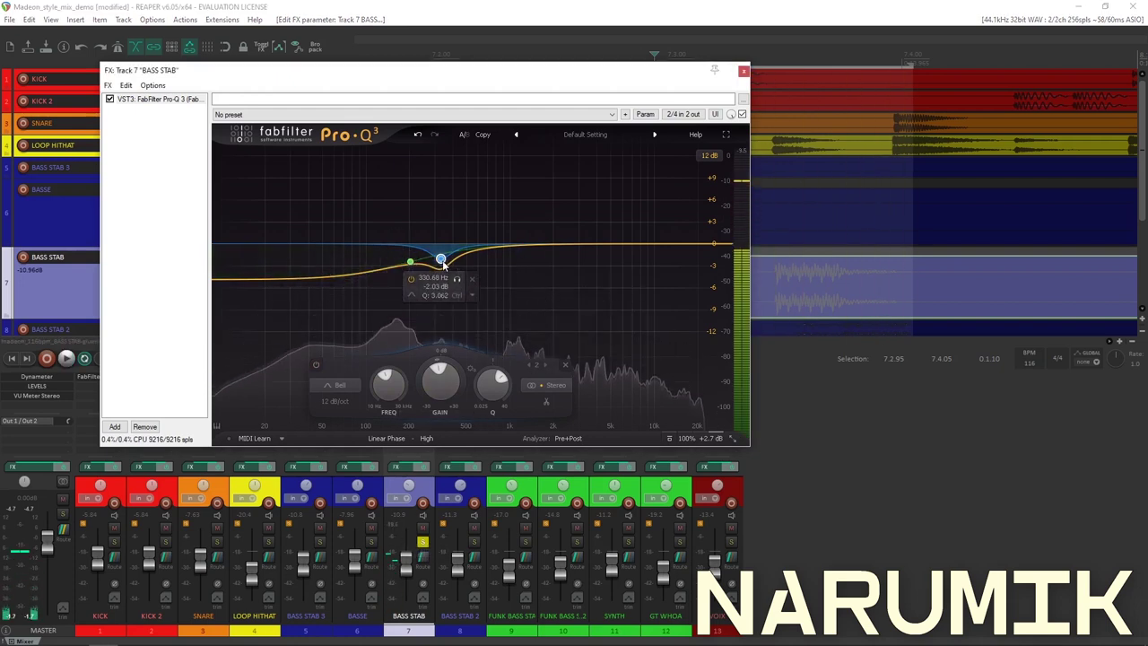
click(410, 279)
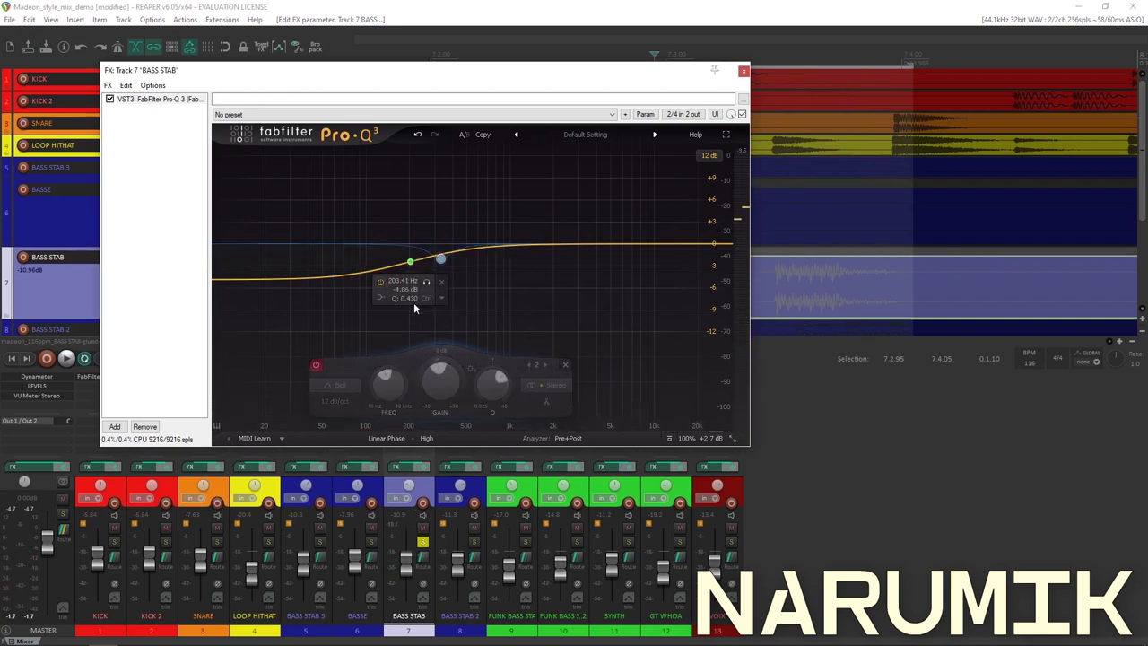
click(400, 549)
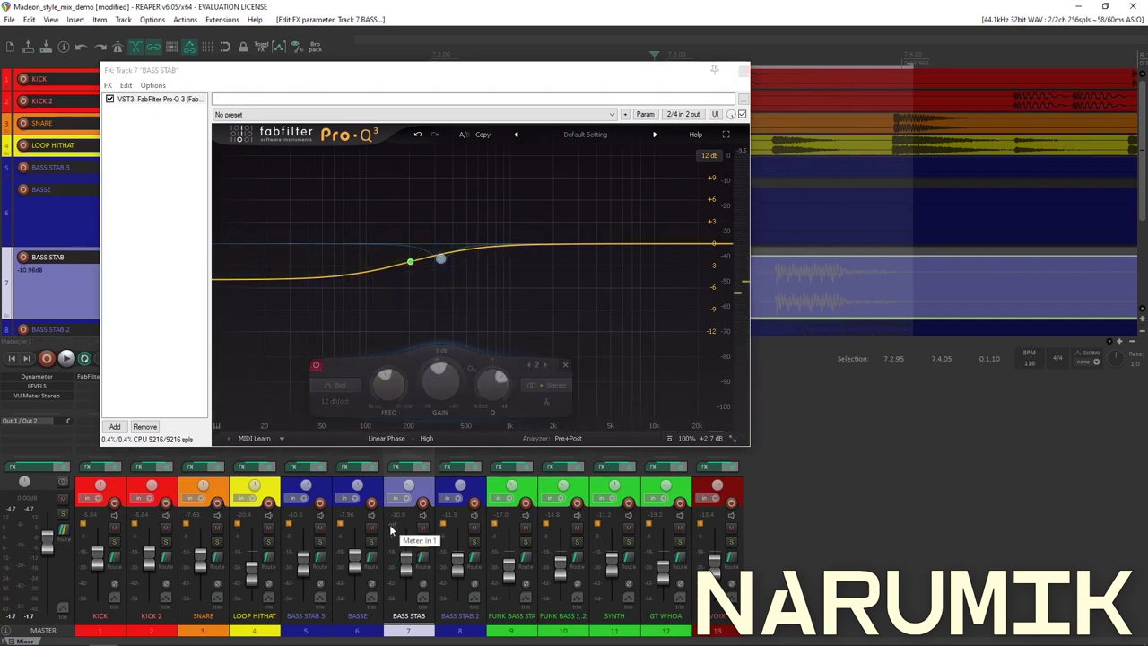
key(space)
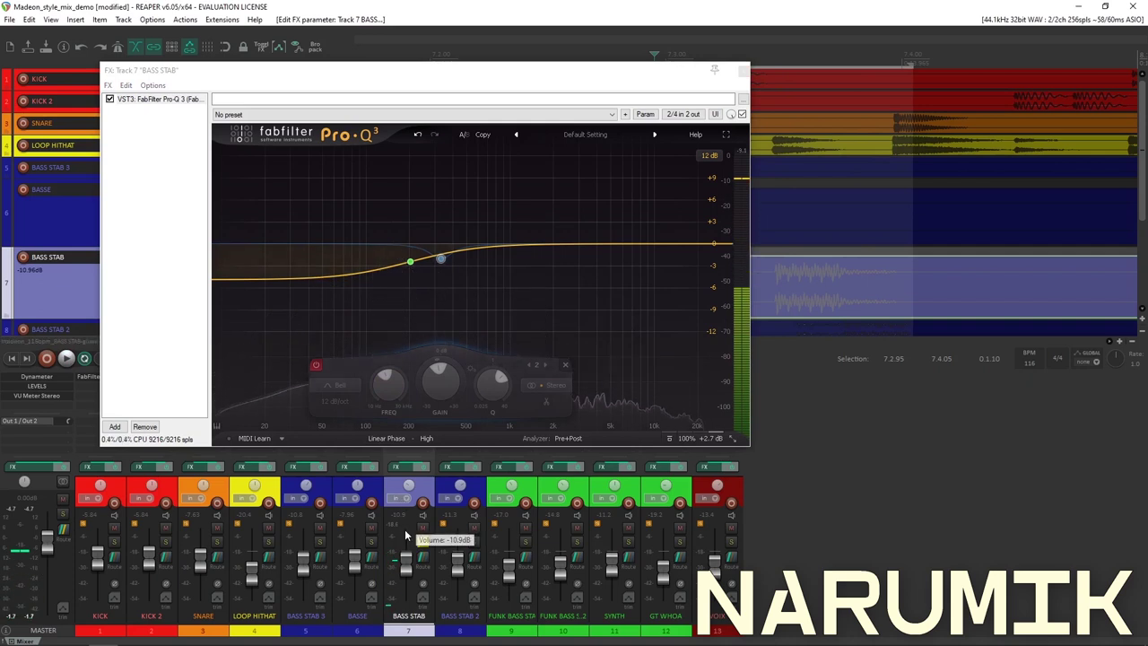
click(440, 258)
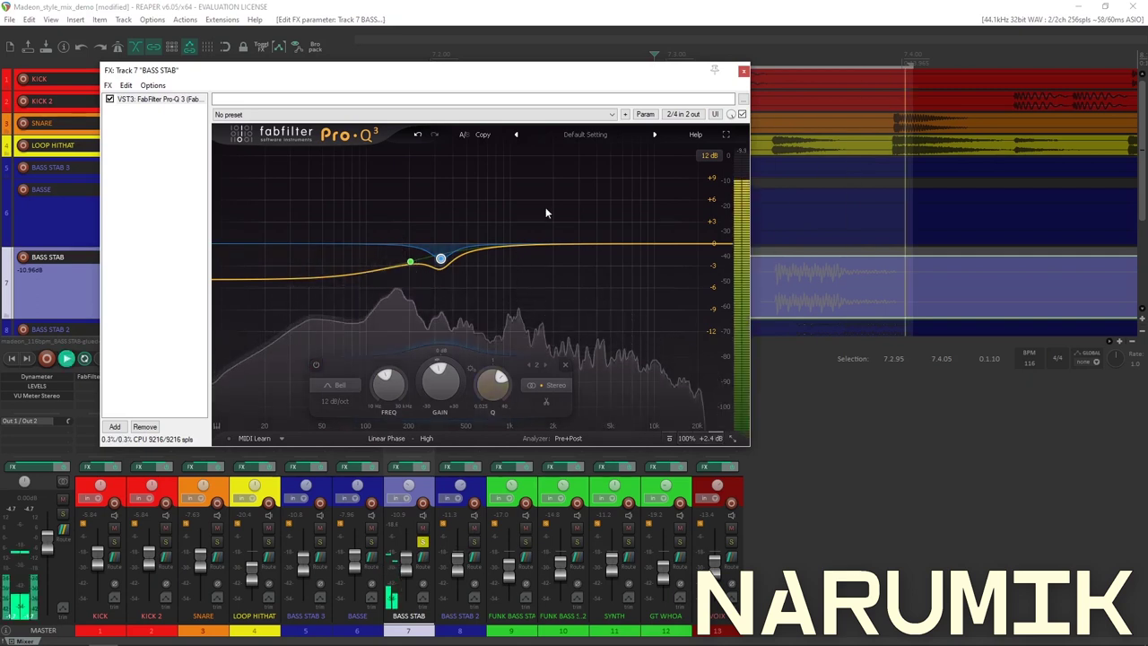
Reset the BASS STAB and master peak meters and replay the soloed section to read its level with both EQ bands enabled
click(394, 525)
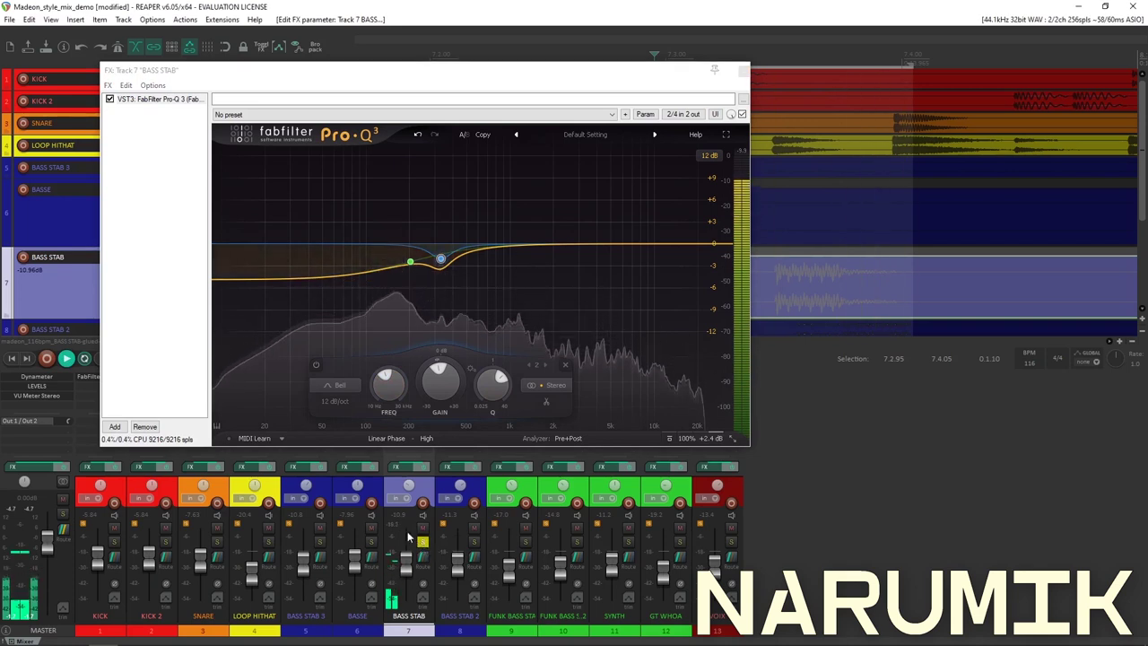
key(space)
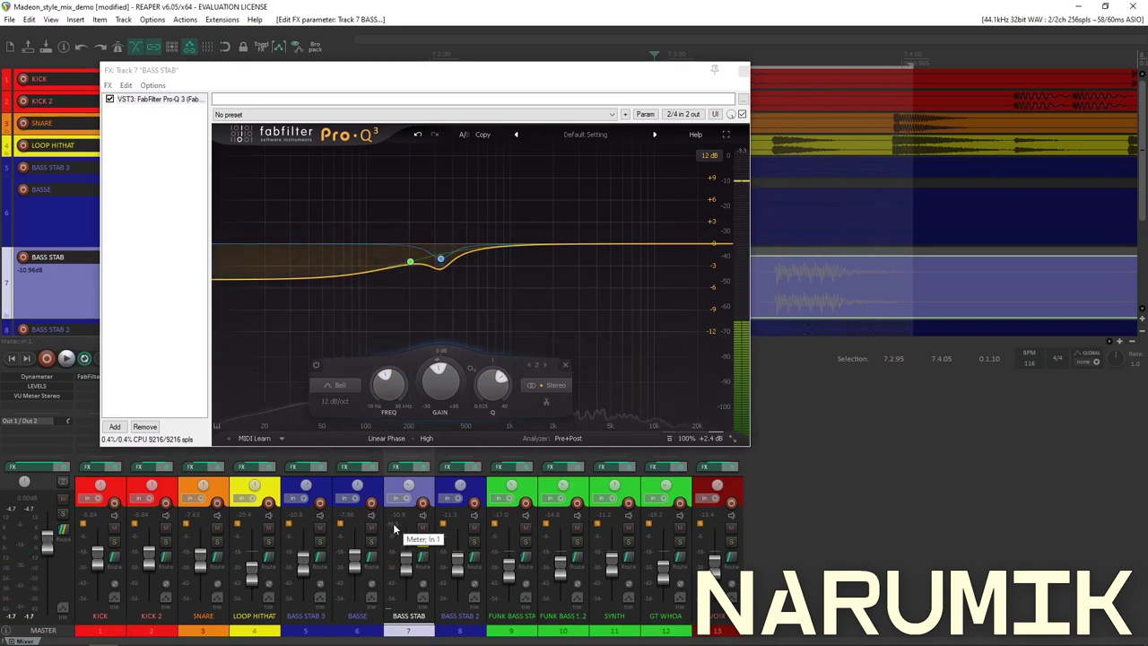
click(47, 538)
key(space)
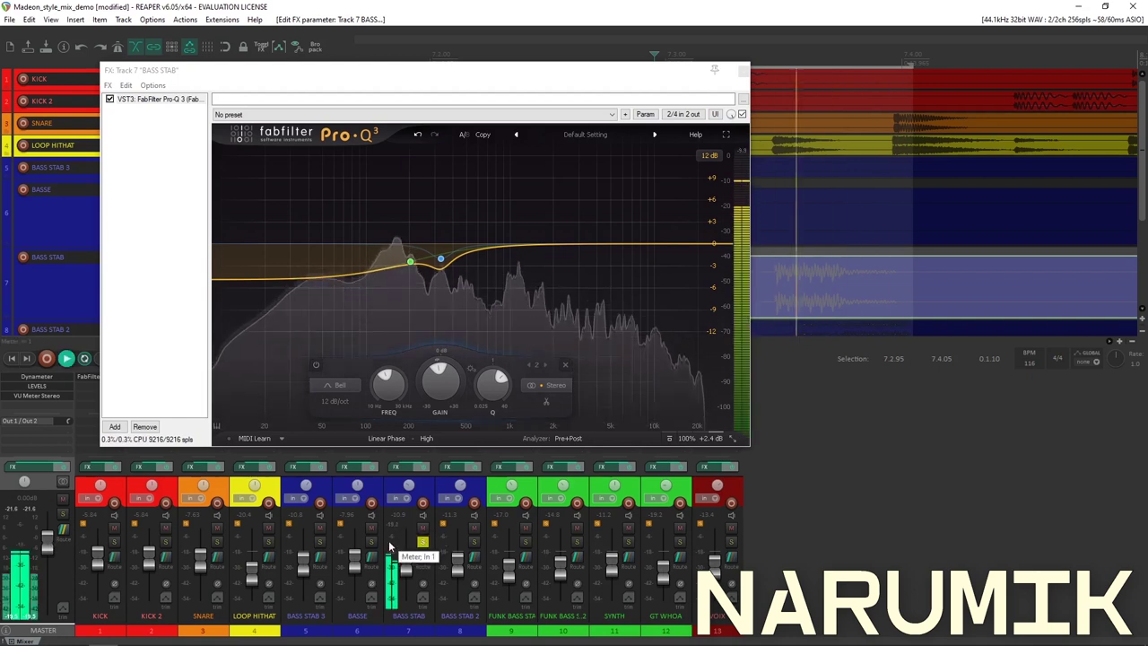
key(space)
Set the BASS STAB EQ's output level to about +2.65 dB and check the track's peak level during playback
mouse_move(712, 440)
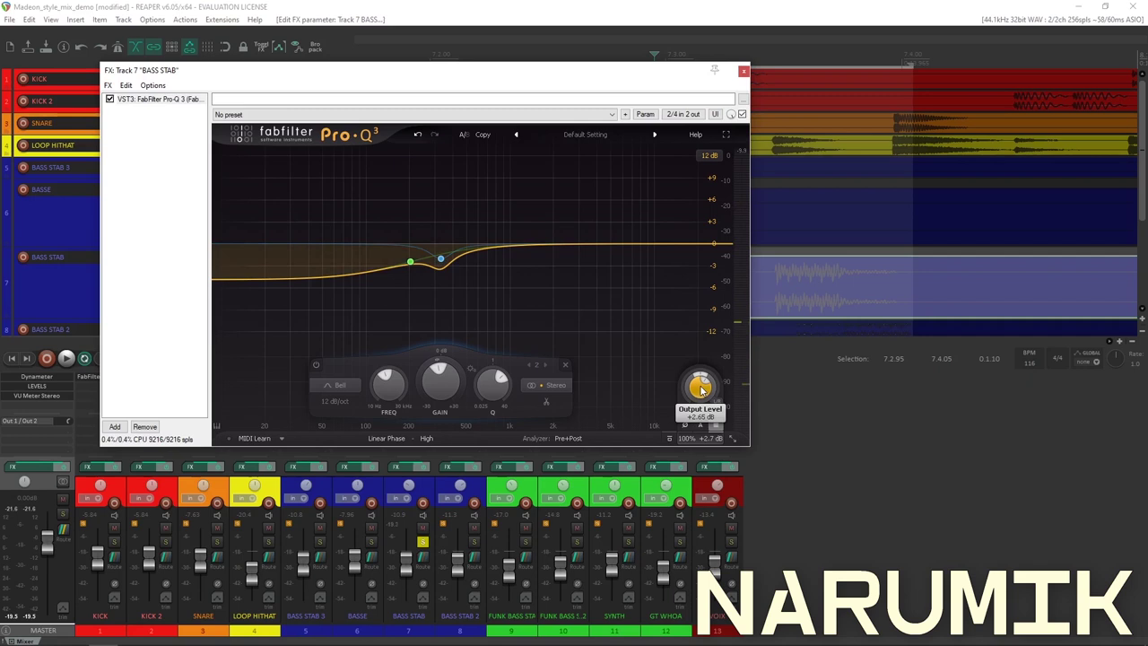
key(space)
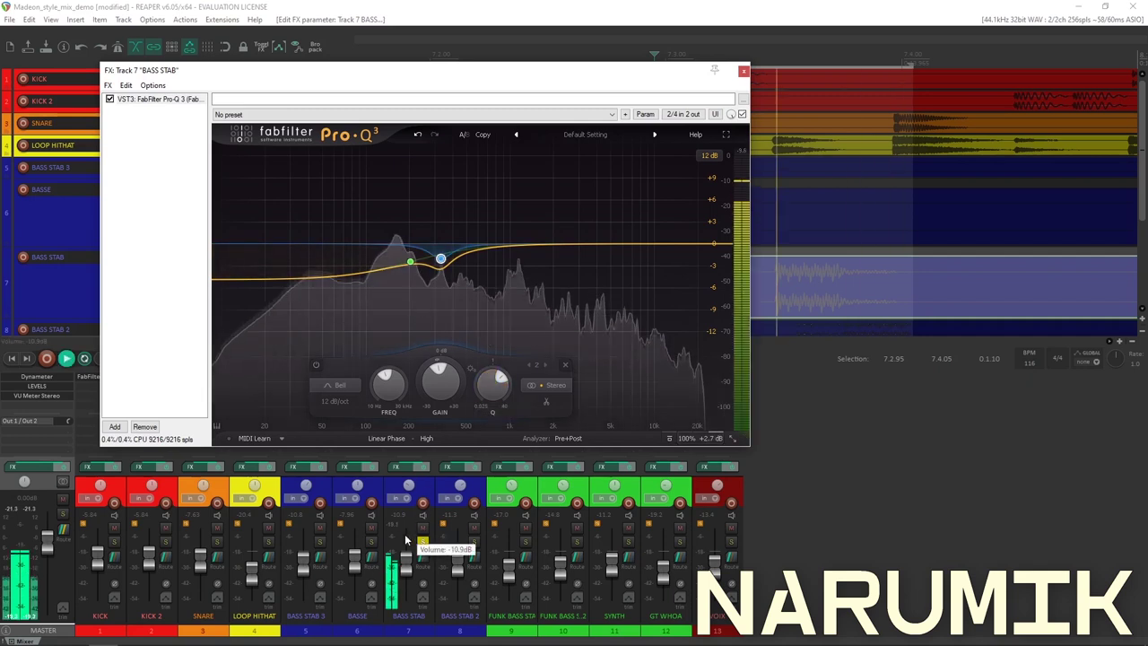
click(400, 526)
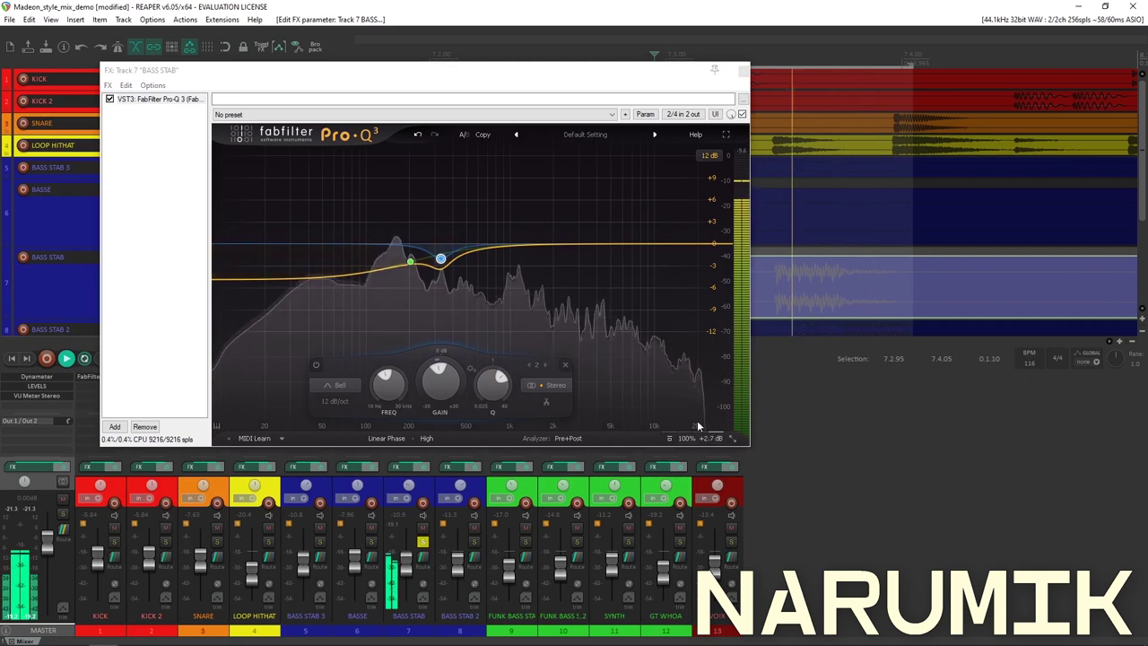
click(698, 388)
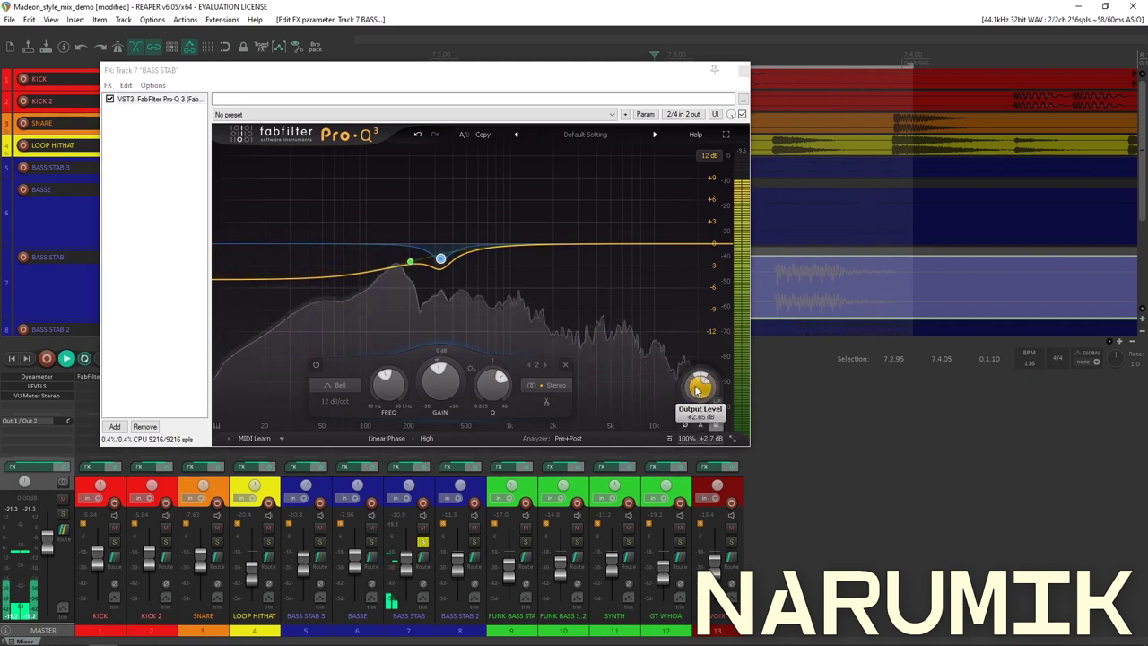
drag(696, 391, 698, 388)
Compare the level-matched BASS STAB with its 331 Hz bell bypassed and enabled, ending with the bell on and playback stopped
click(423, 539)
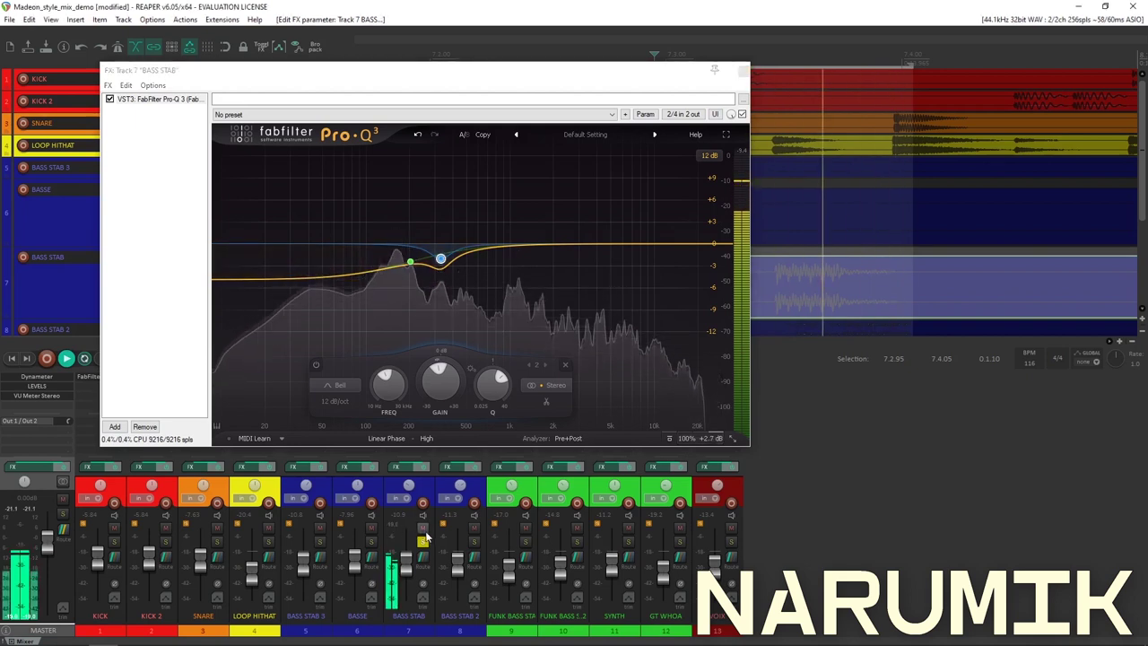
mouse_move(444, 267)
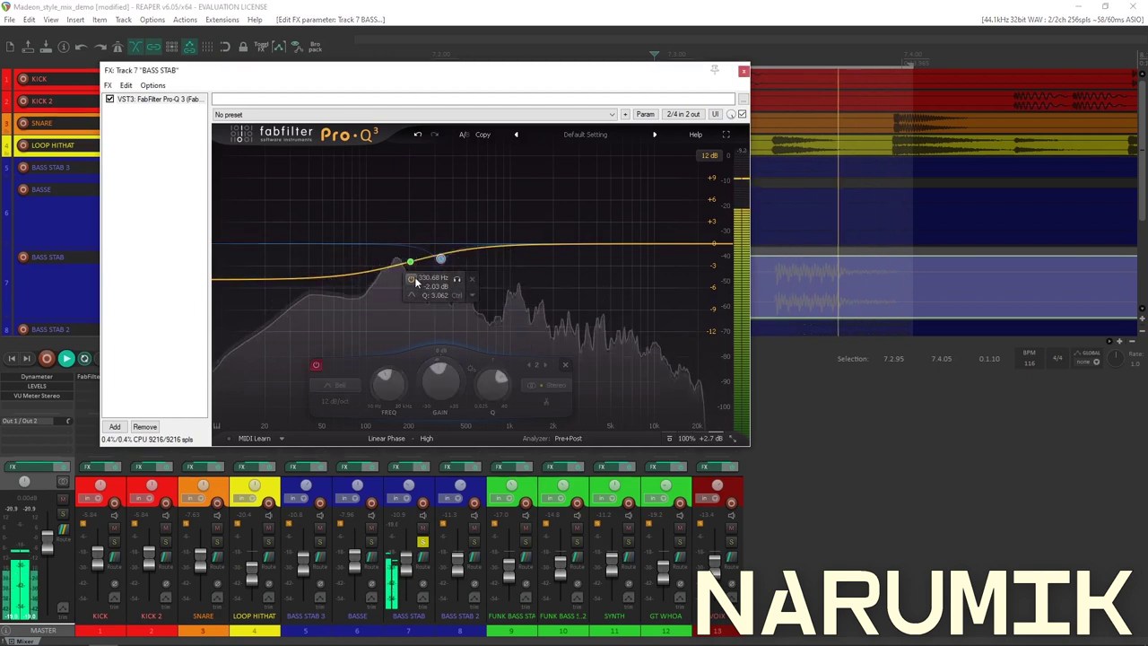
key(space)
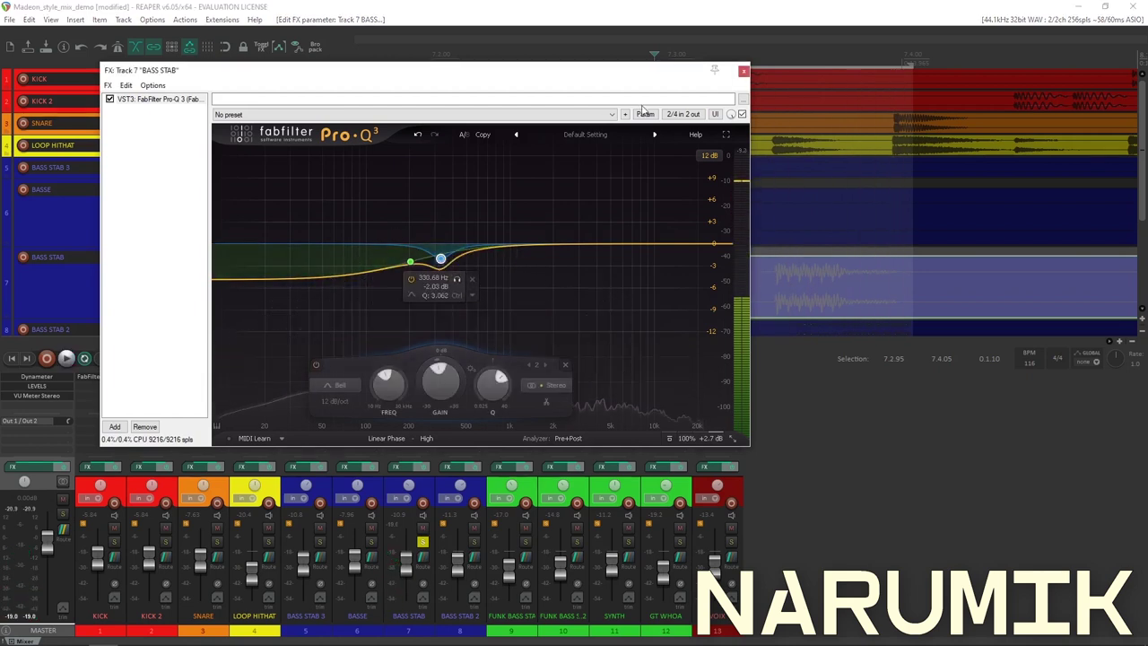
Unsolo BASS STAB and compare its 331 Hz bell bypassed and enabled within the full mix, ending with its EQ closed and playback stopped
click(743, 71)
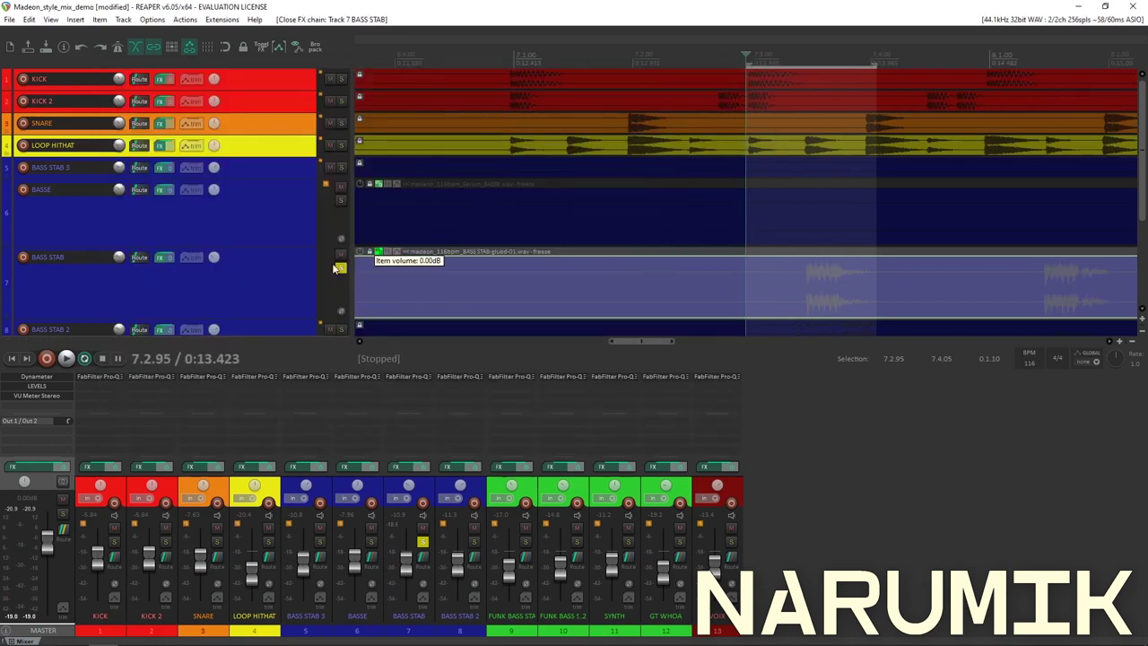
click(340, 267)
scroll(419, 262, down, 10)
key(space)
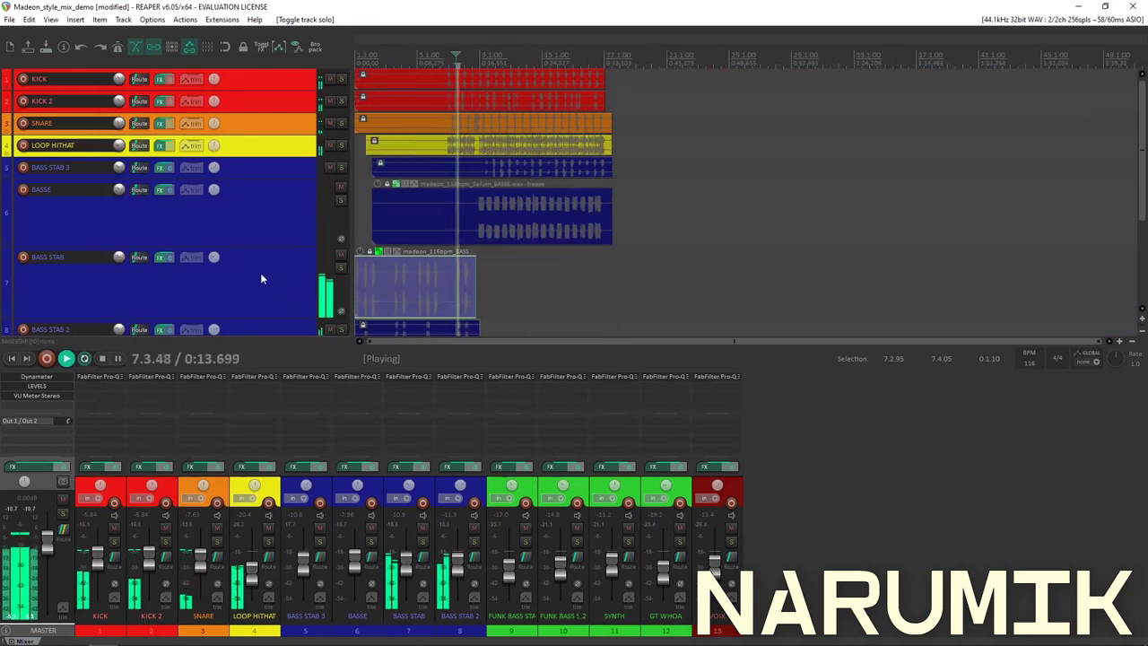
click(159, 257)
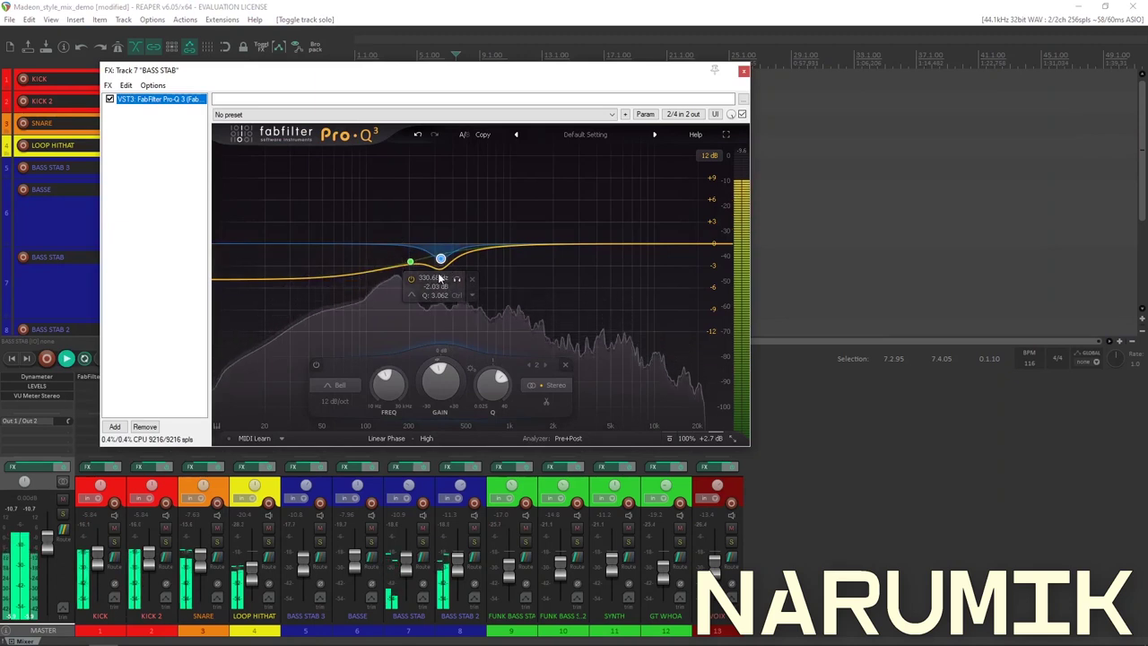
click(410, 278)
click(410, 280)
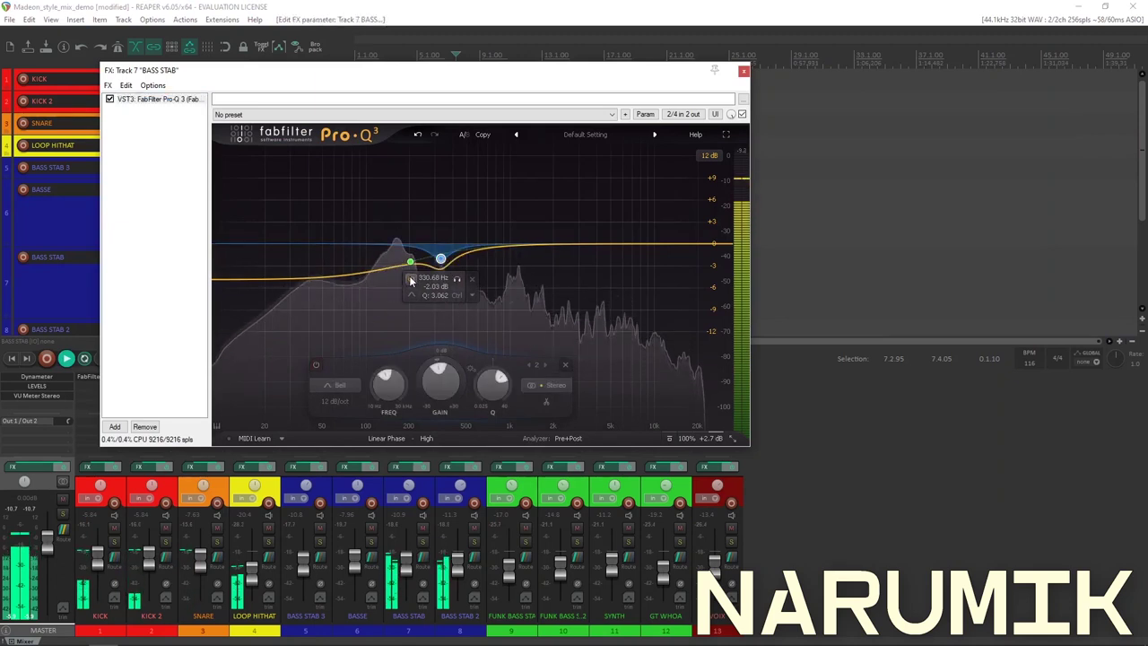
click(744, 70)
key(space)
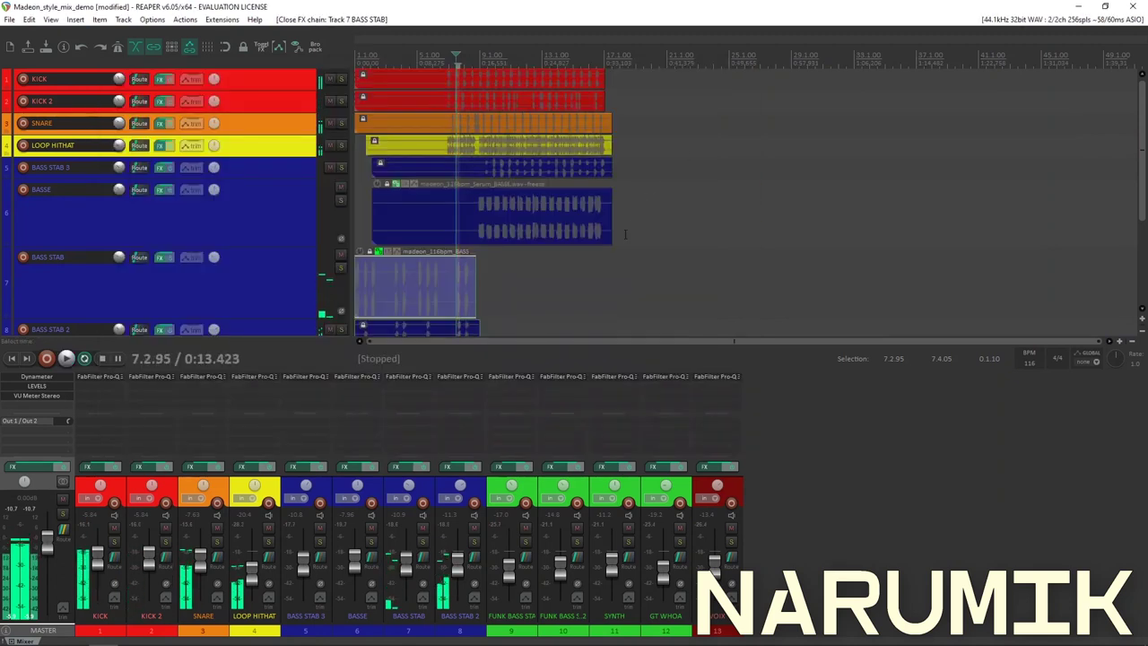
Solo the BASS STAB 2 track and play its stabs around bar 8 and at about 7.3.56
scroll(565, 293, up, 4)
scroll(415, 302, down, 5)
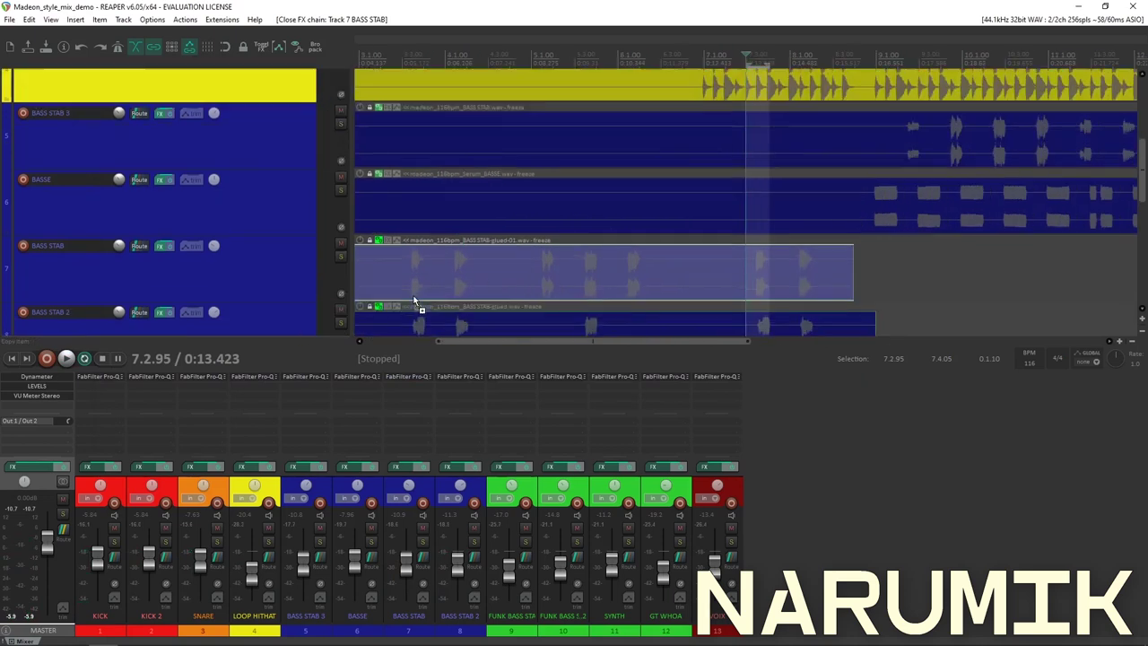
key(ctrl+s)
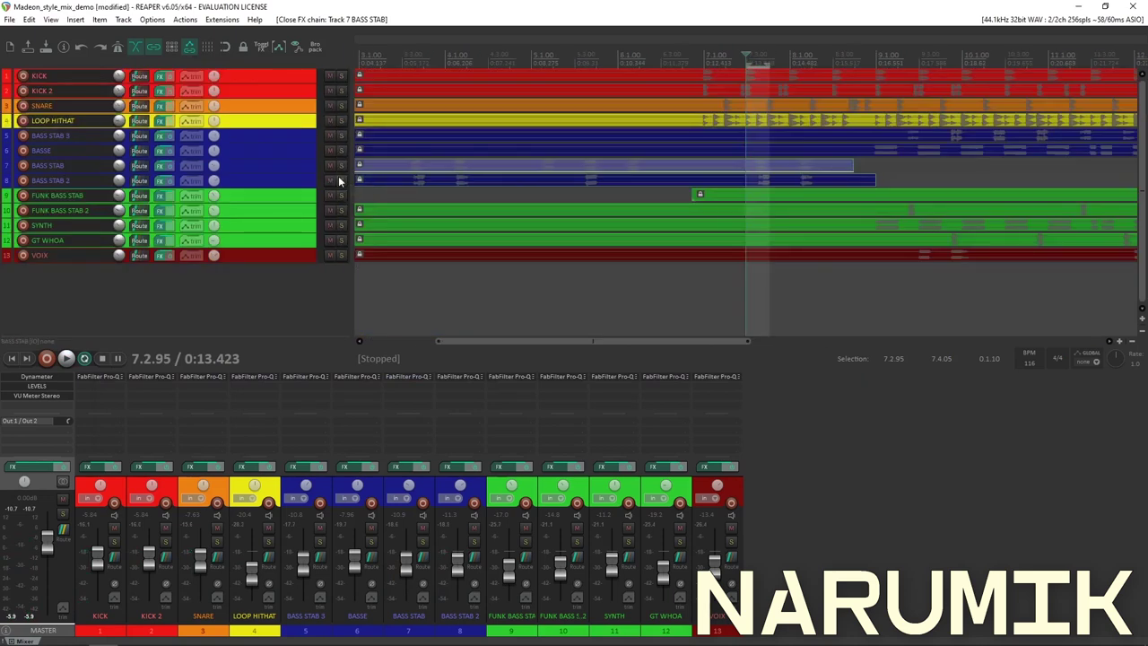
click(340, 181)
click(795, 180)
key(space)
key(space)
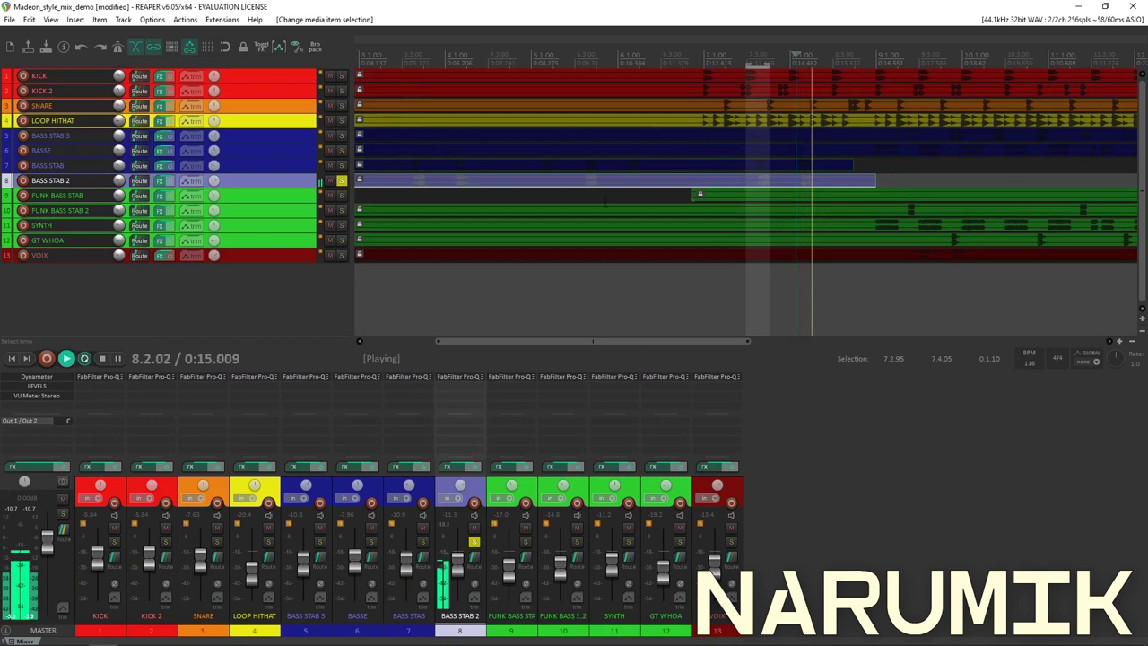
click(757, 183)
key(space)
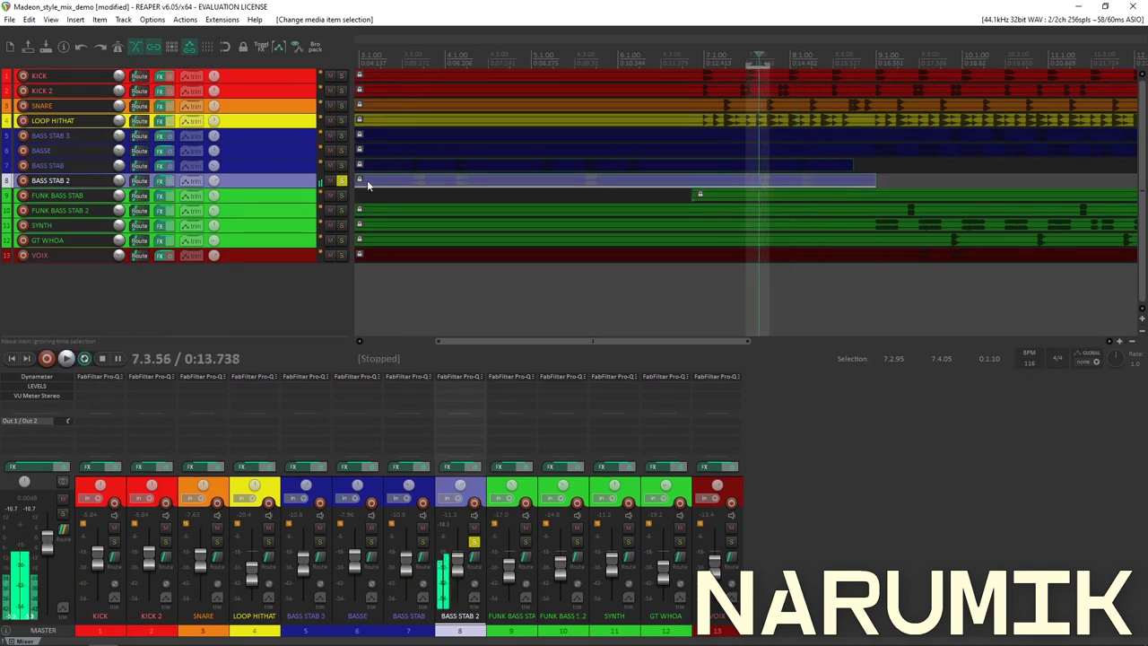
key(space)
Solo BASS STAB instead of BASS STAB 2 and play its stabs at 7.3.56 and about 8.1.28 for comparison
click(340, 165)
click(341, 181)
key(space)
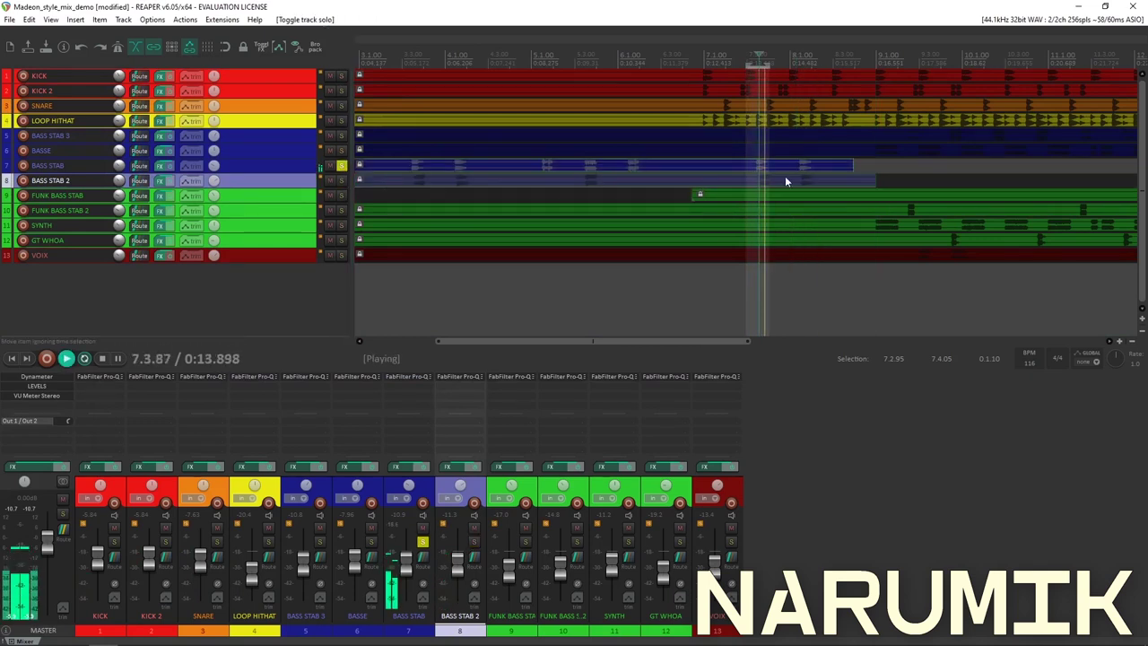
click(796, 167)
key(space)
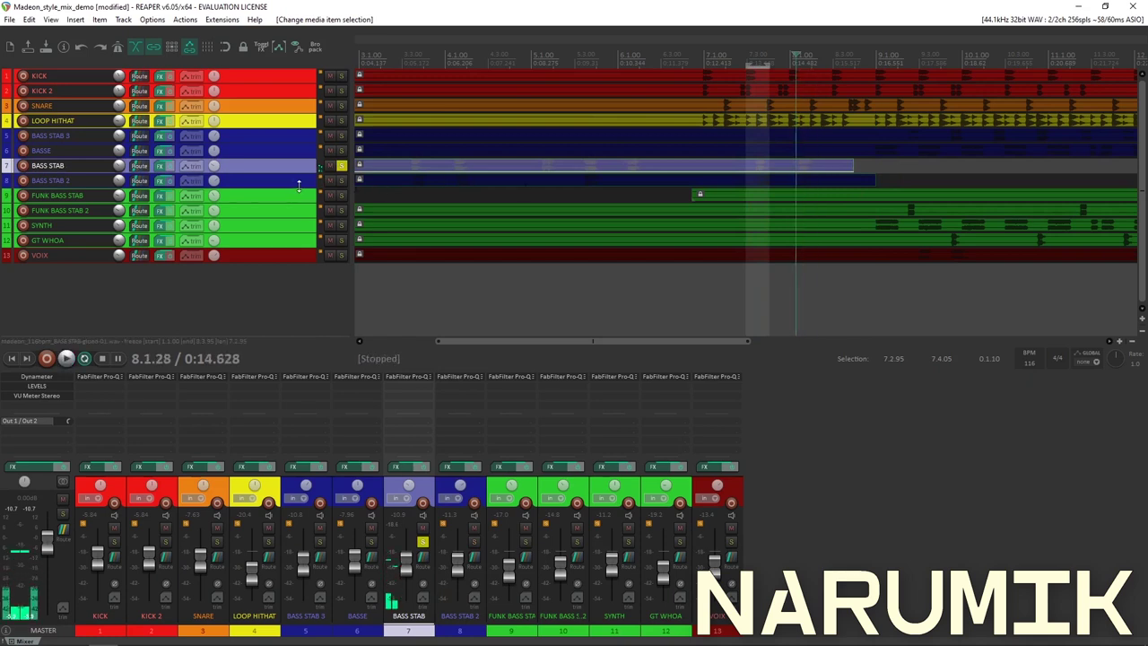
Place the BASS STAB and BASS STAB 2 effect windows side by side and remove Pro-Q 3 from BASS STAB 2
click(283, 185)
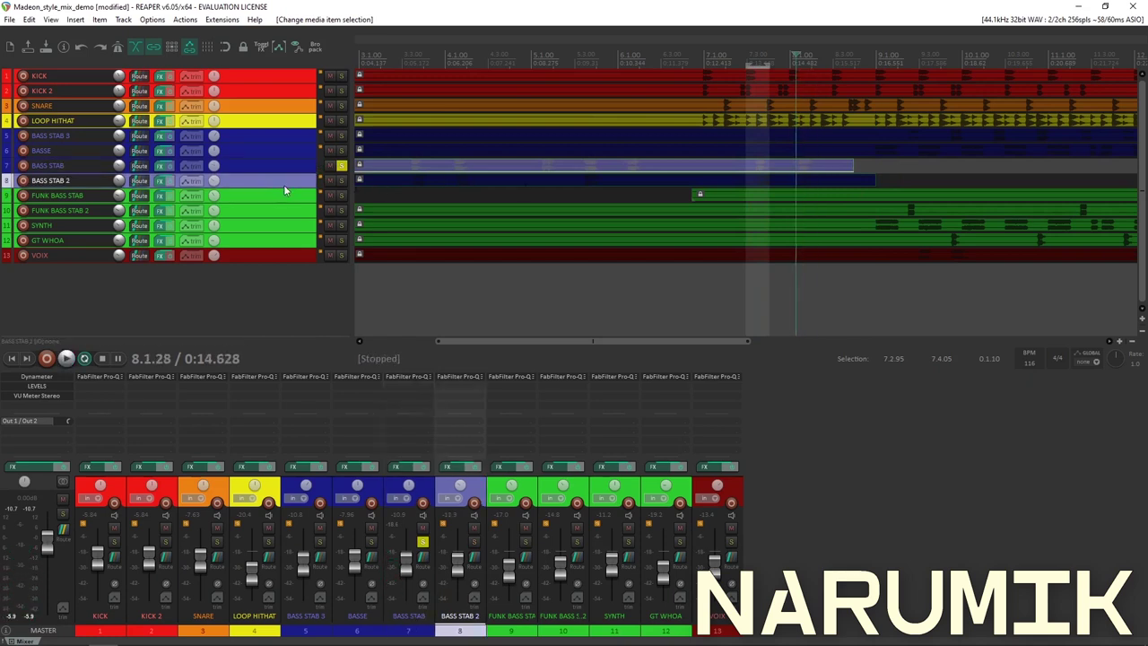
click(159, 183)
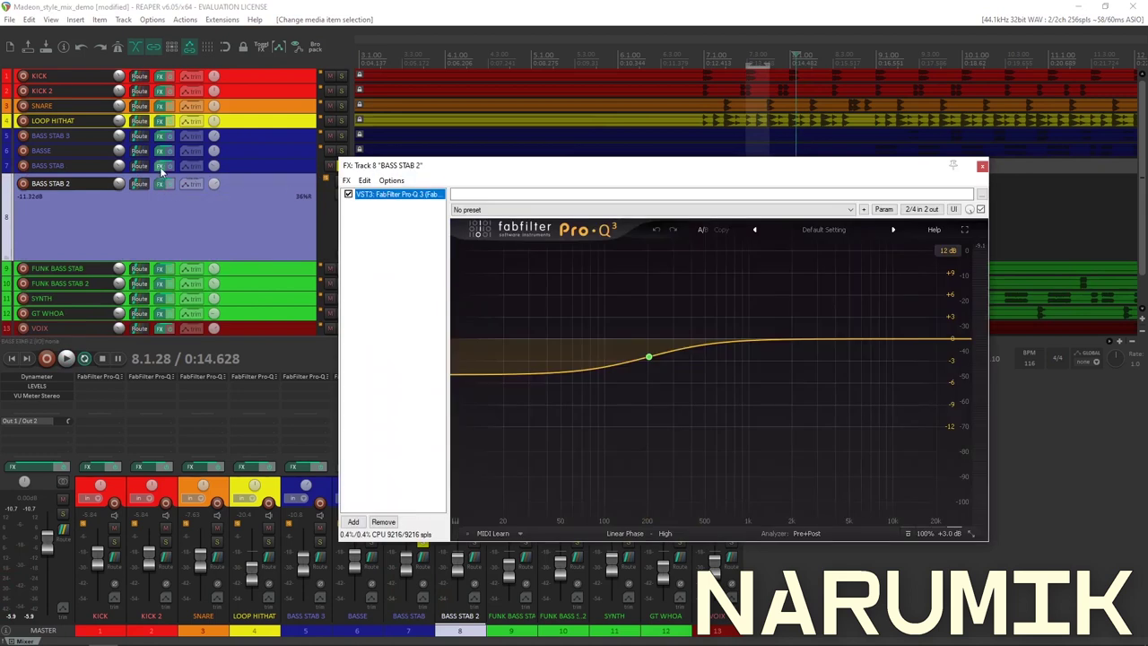
click(160, 166)
drag(434, 69, 364, 118)
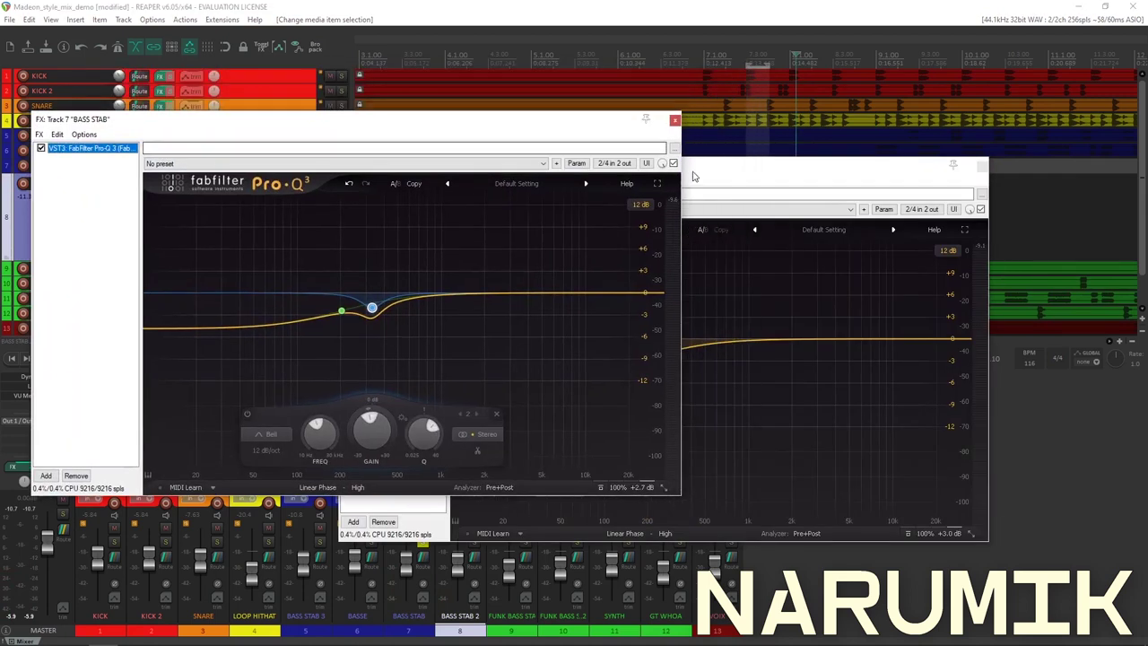
drag(735, 176, 1016, 172)
click(648, 240)
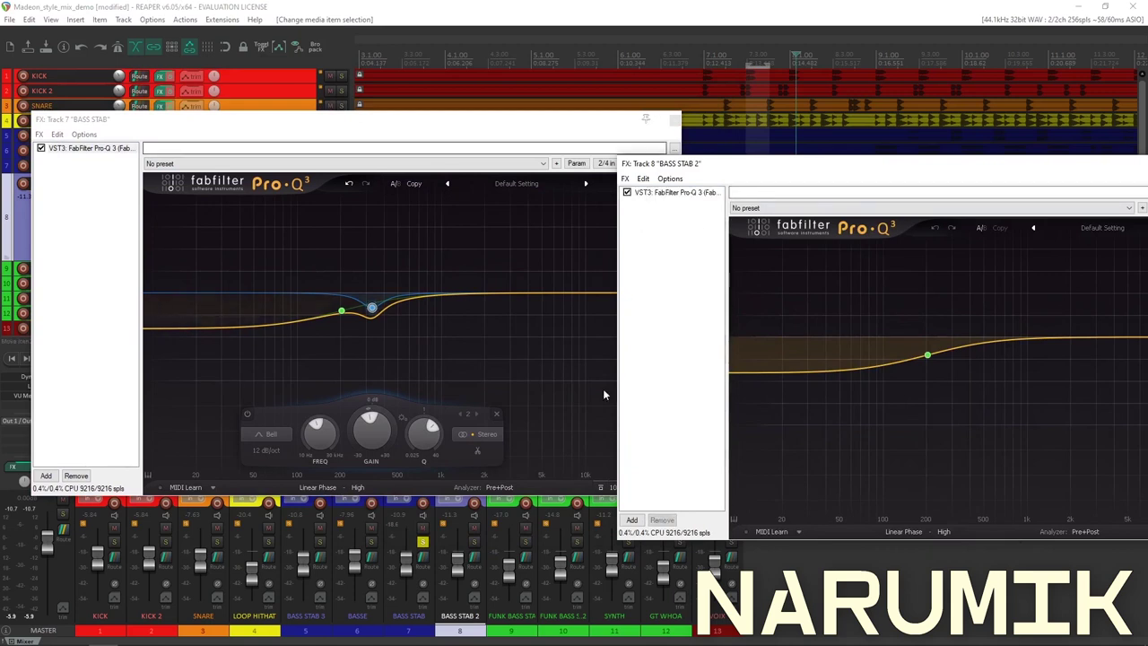
click(661, 521)
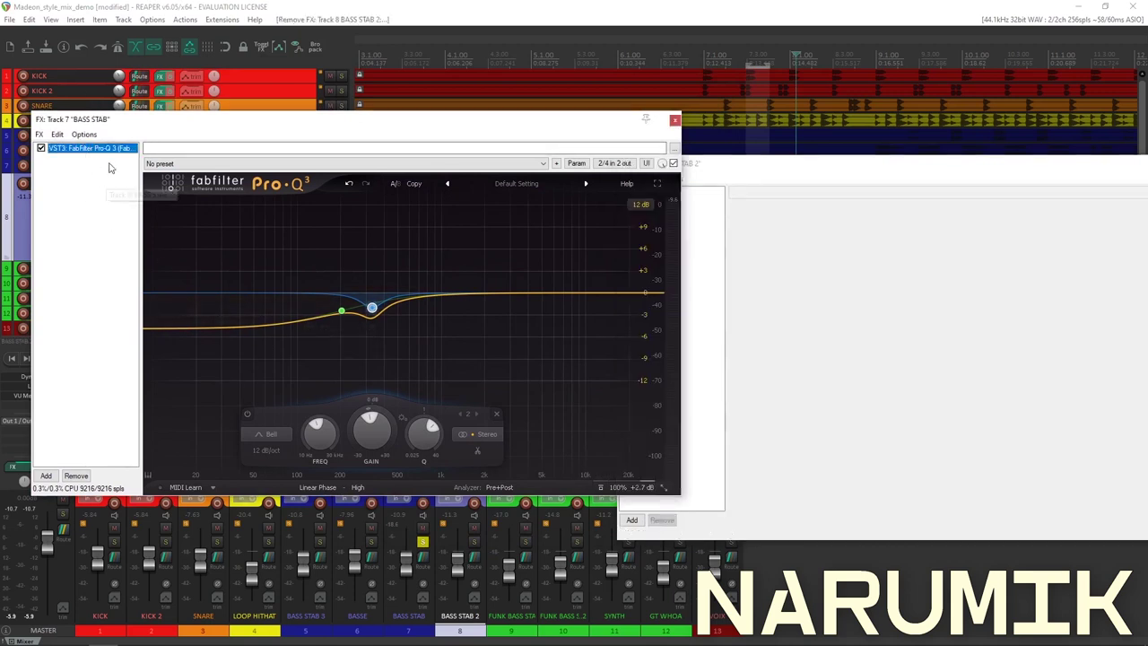
click(703, 261)
key(ctrl+v)
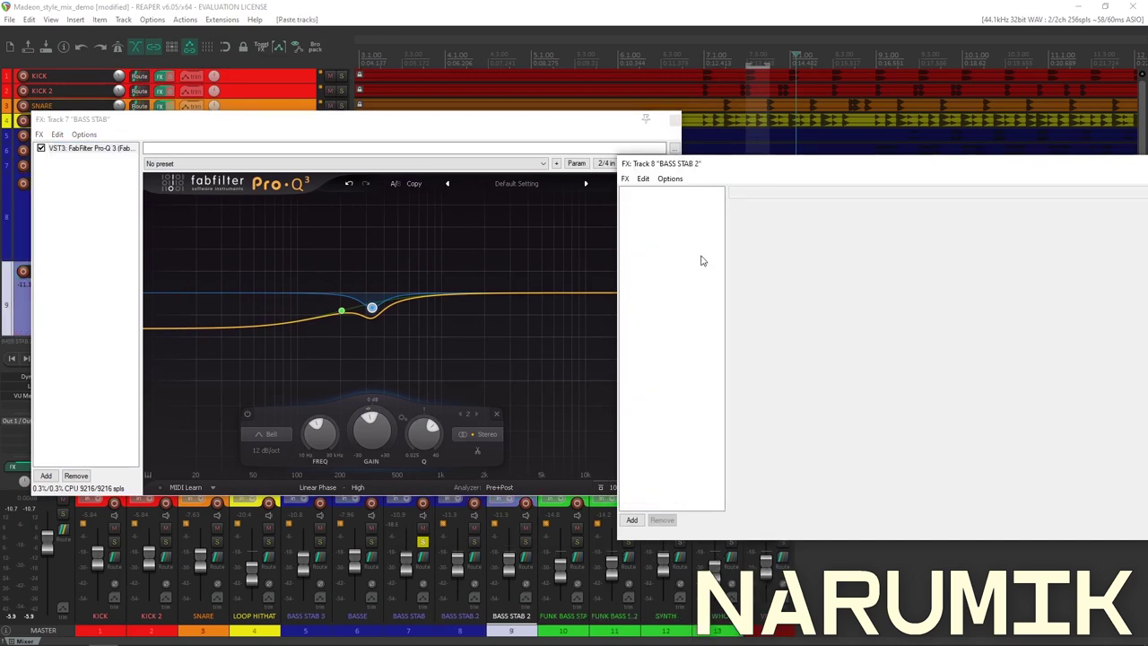
key(ctrl+z)
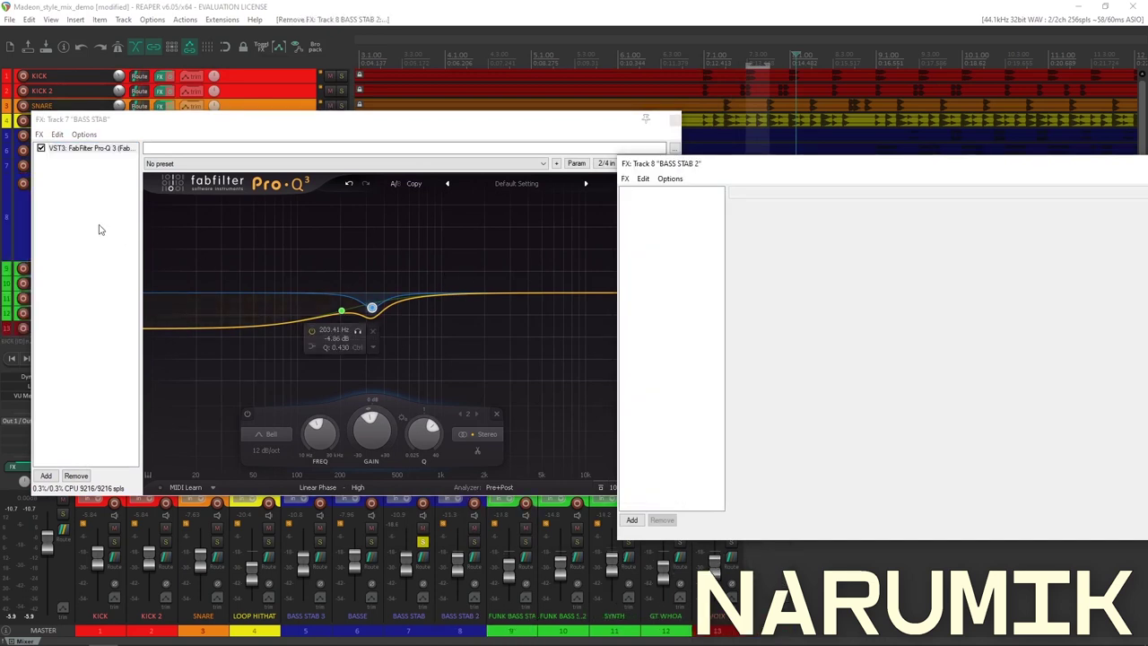
Copy BASS STAB's FabFilter Pro-Q 3 with its settings onto BASS STAB 2 and close both effect windows
click(88, 165)
right_click(92, 154)
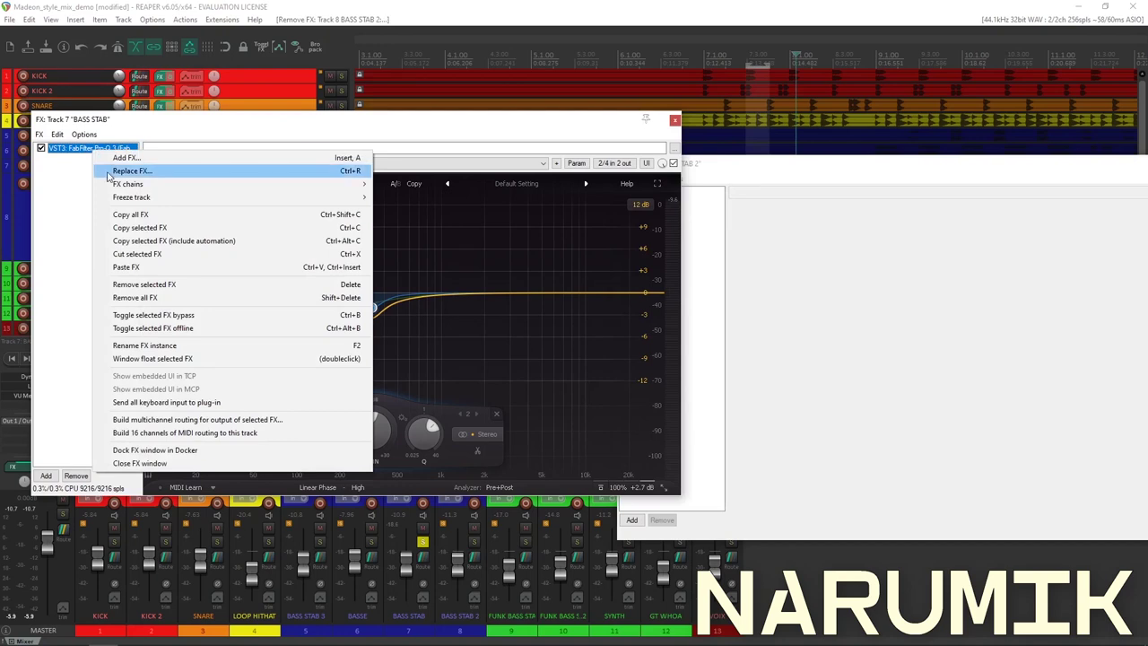
click(139, 228)
click(687, 239)
right_click(689, 238)
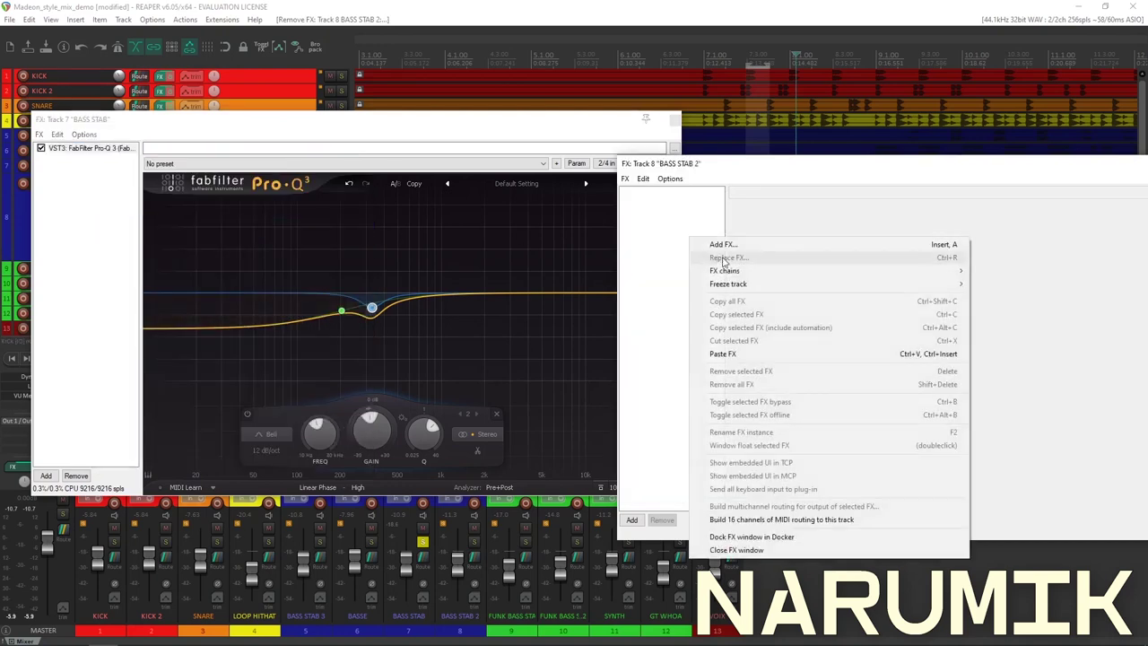
click(737, 354)
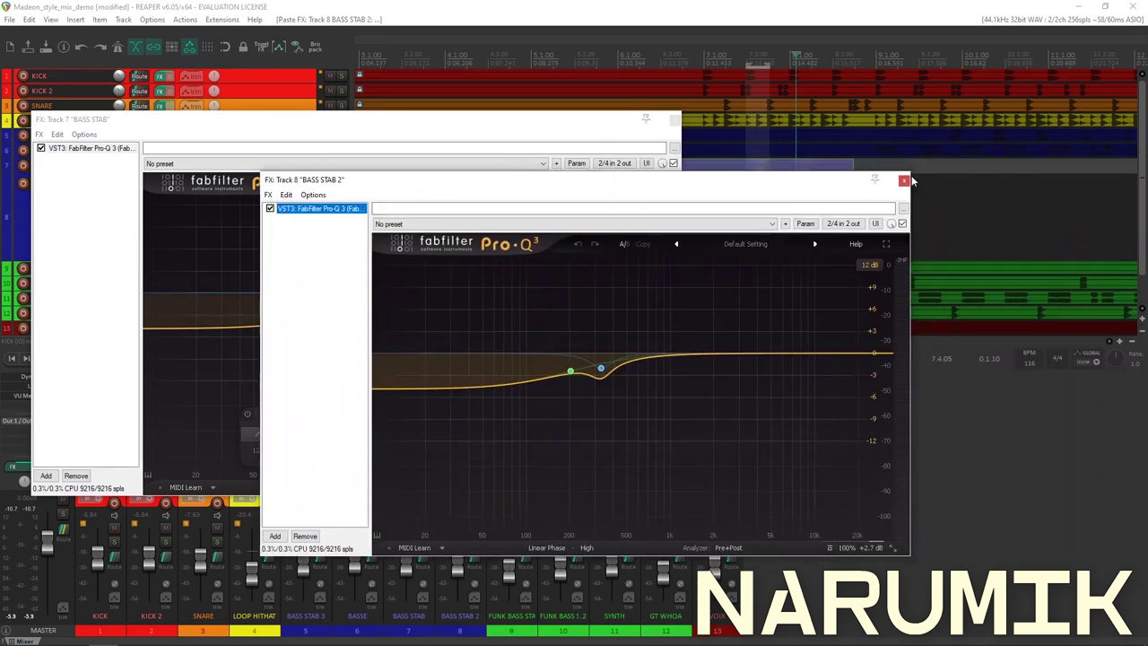
click(903, 180)
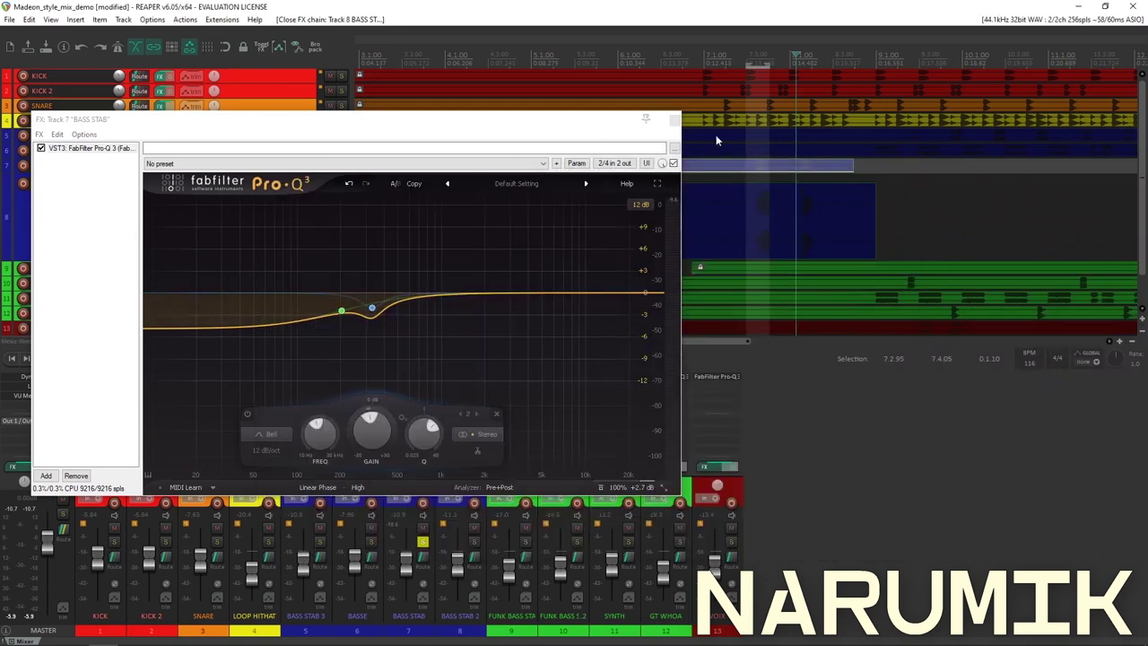
click(674, 118)
Unsolo all tracks and set a loop selection from 12.2.39 to 12.3.11 around the FUNK BASS STAB hit
ctrl+click(342, 193)
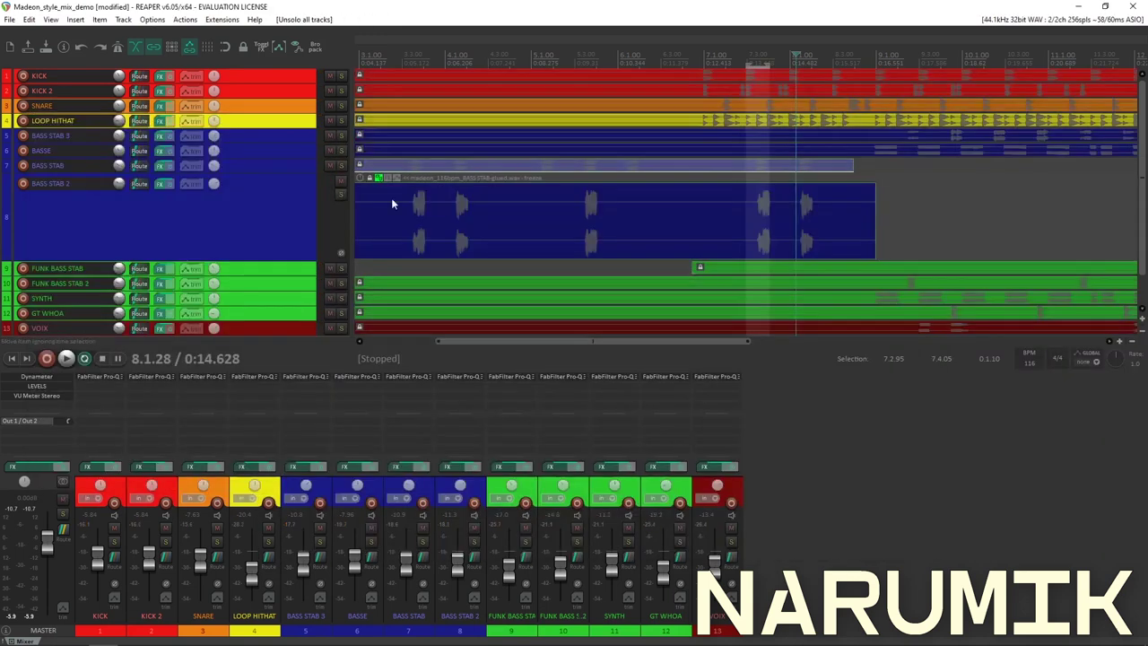
scroll(677, 240, down, 3)
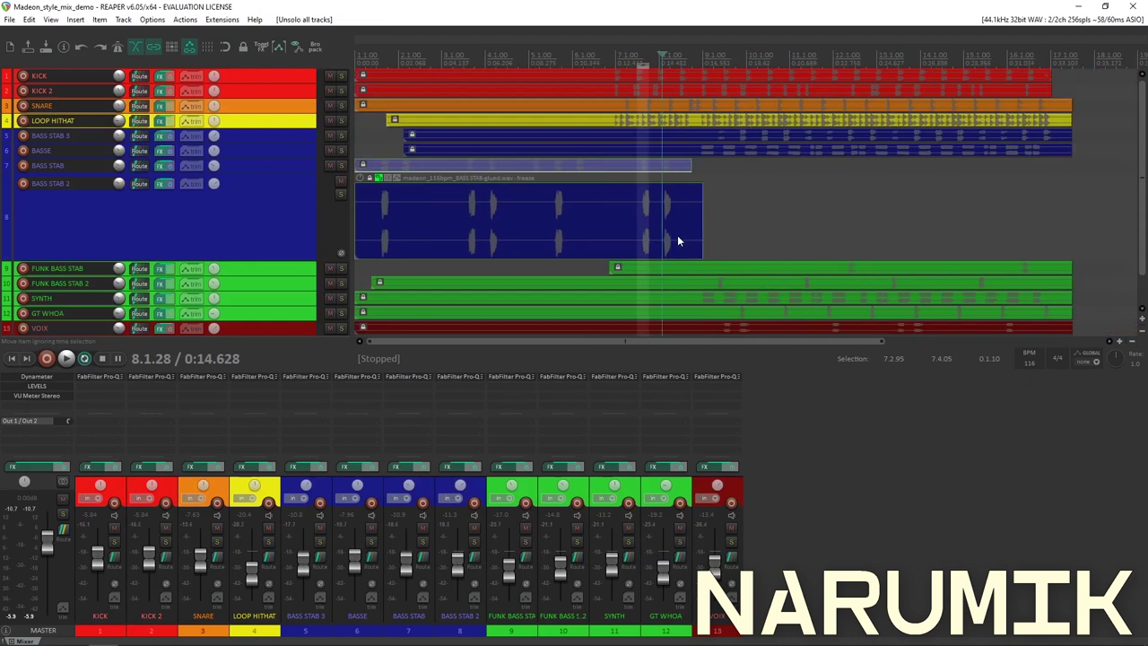
click(841, 230)
key(space)
scroll(844, 231, up, 6)
key(space)
click(689, 230)
key(space)
key(space)
scroll(738, 234, down, 3)
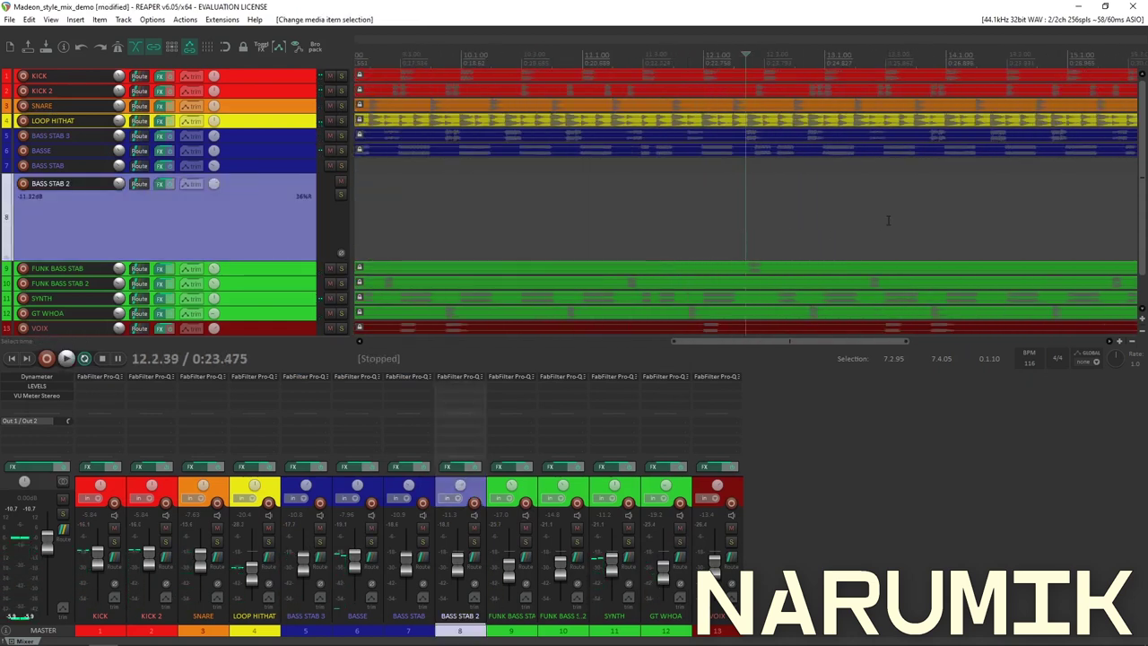
scroll(874, 225, up, 3)
drag(746, 81, 832, 81)
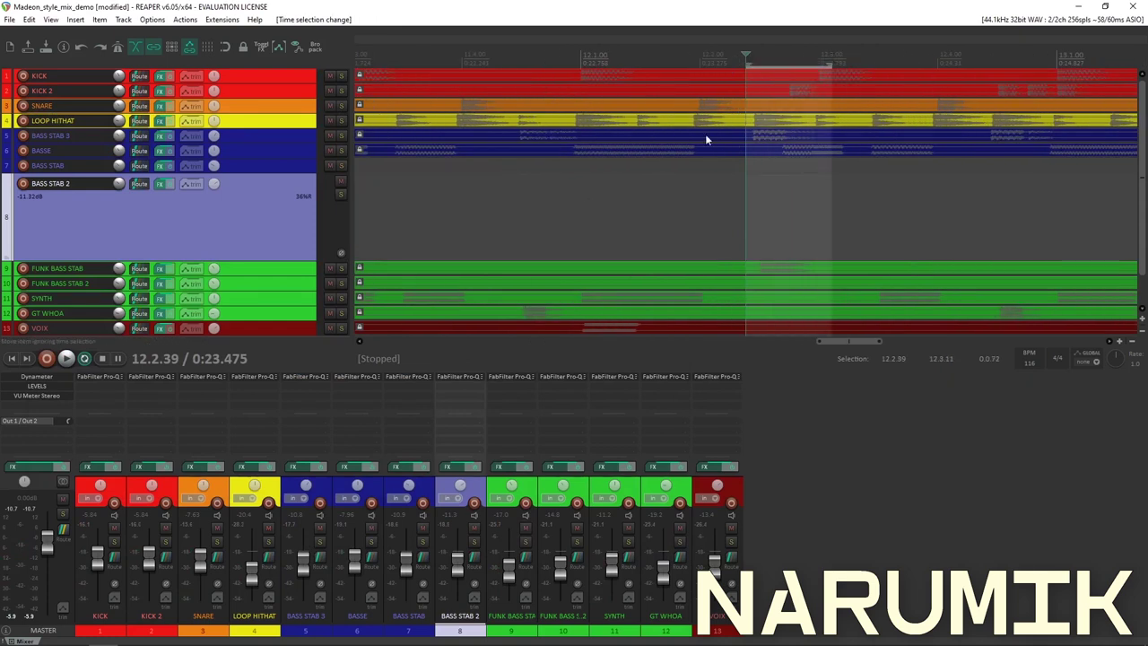
Solo the FUNK BASS STAB track, listen to its looped stab, and unsolo it
click(266, 274)
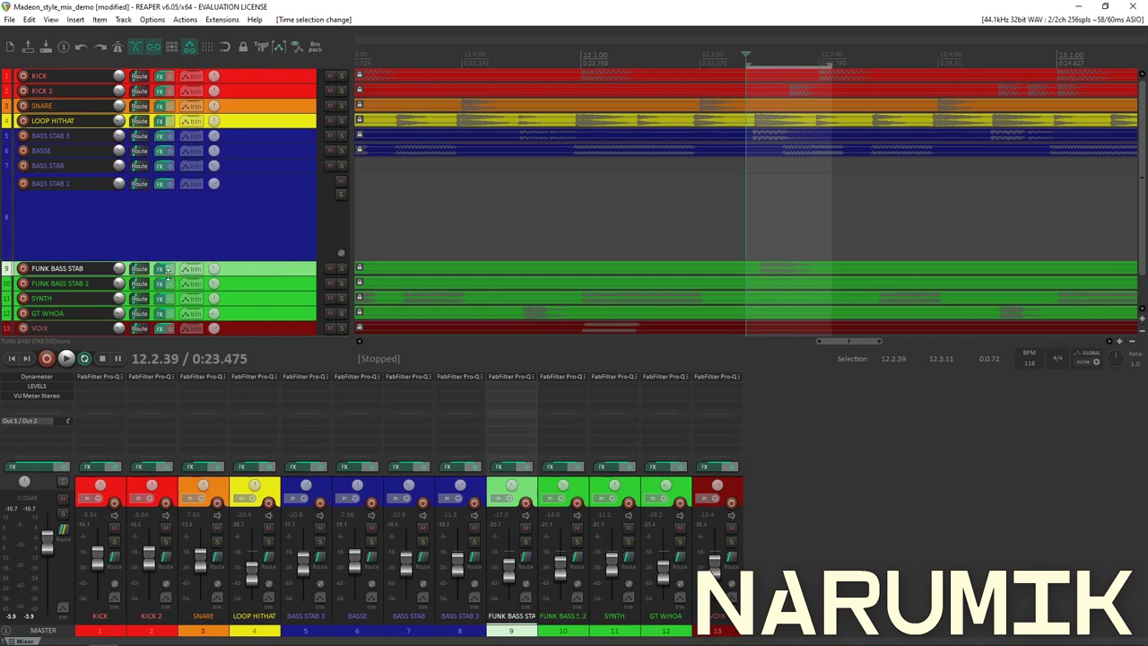
click(342, 269)
key(space)
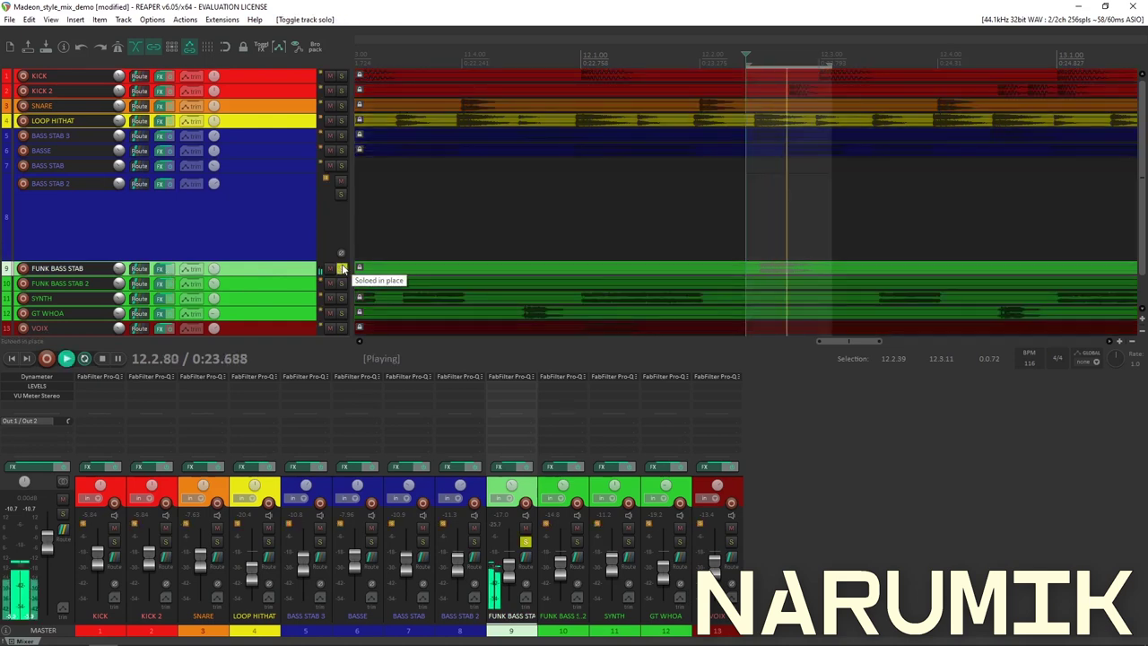
click(341, 269)
Add a narrow bell boost of about +9 dB near 293 Hz in the FUNK BASS STAB EQ
click(158, 270)
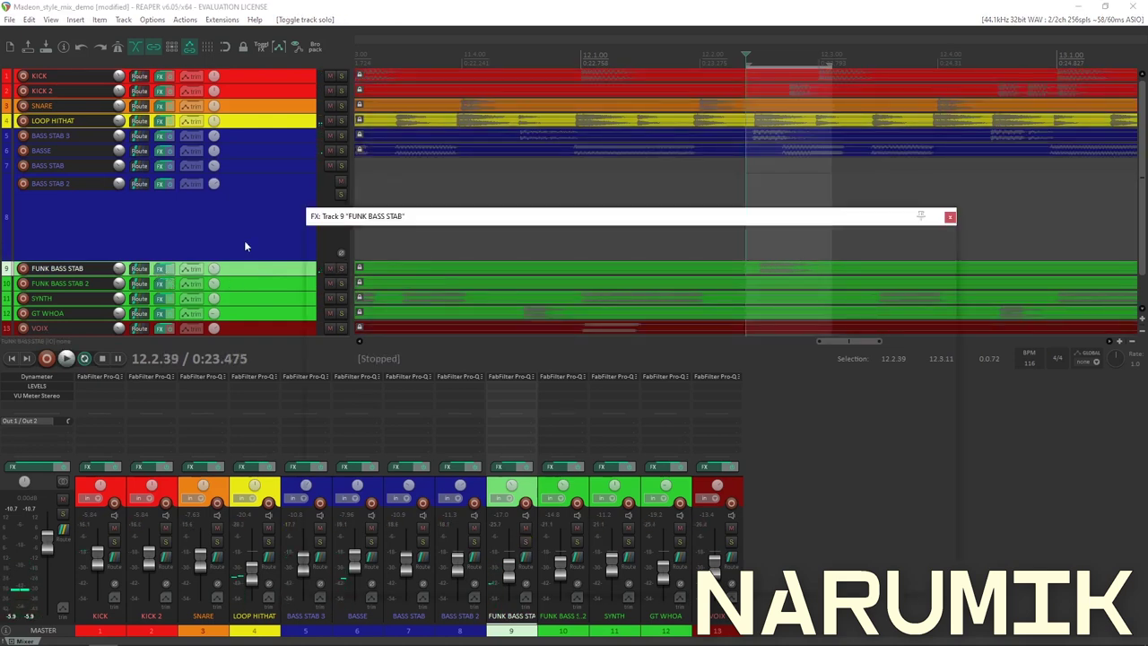
drag(637, 388, 638, 350)
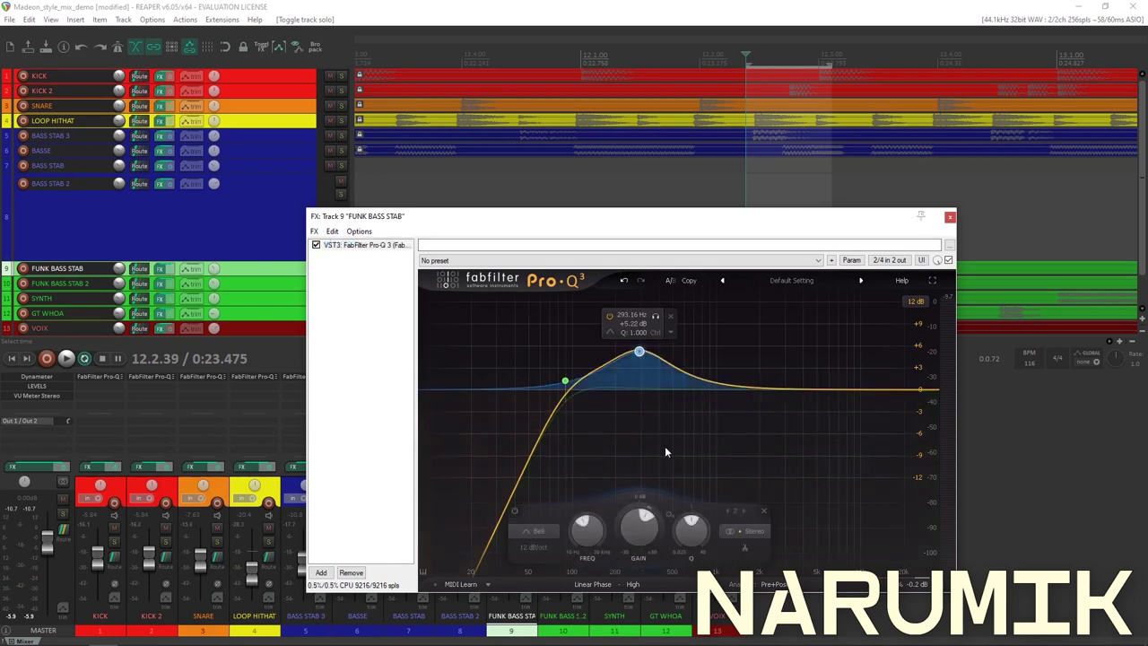
scroll(692, 527, up, 4)
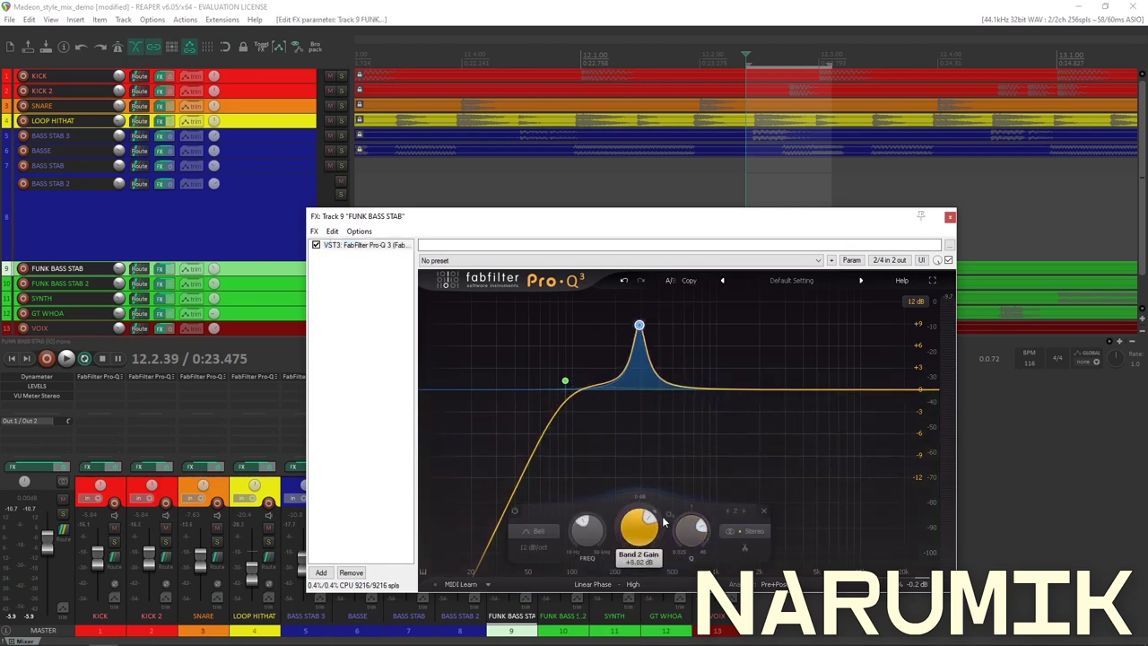
Sweep the boosted FUNK BASS STAB bell down to 136.27 Hz while listening to the loop, and save the project
key(space)
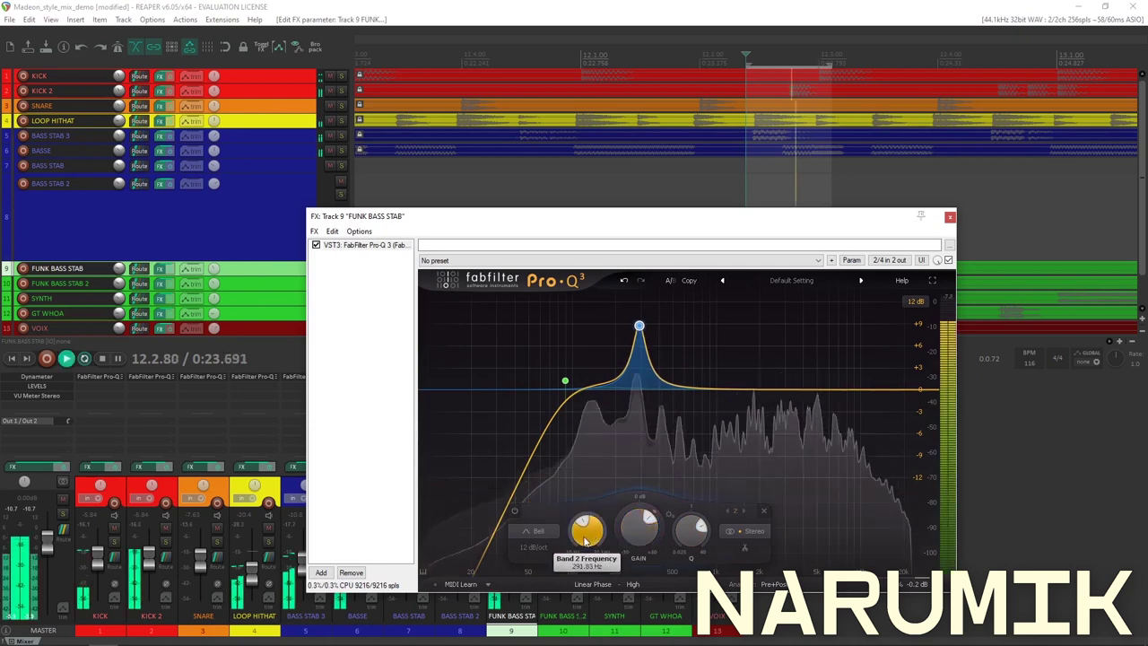
drag(581, 549, 577, 565)
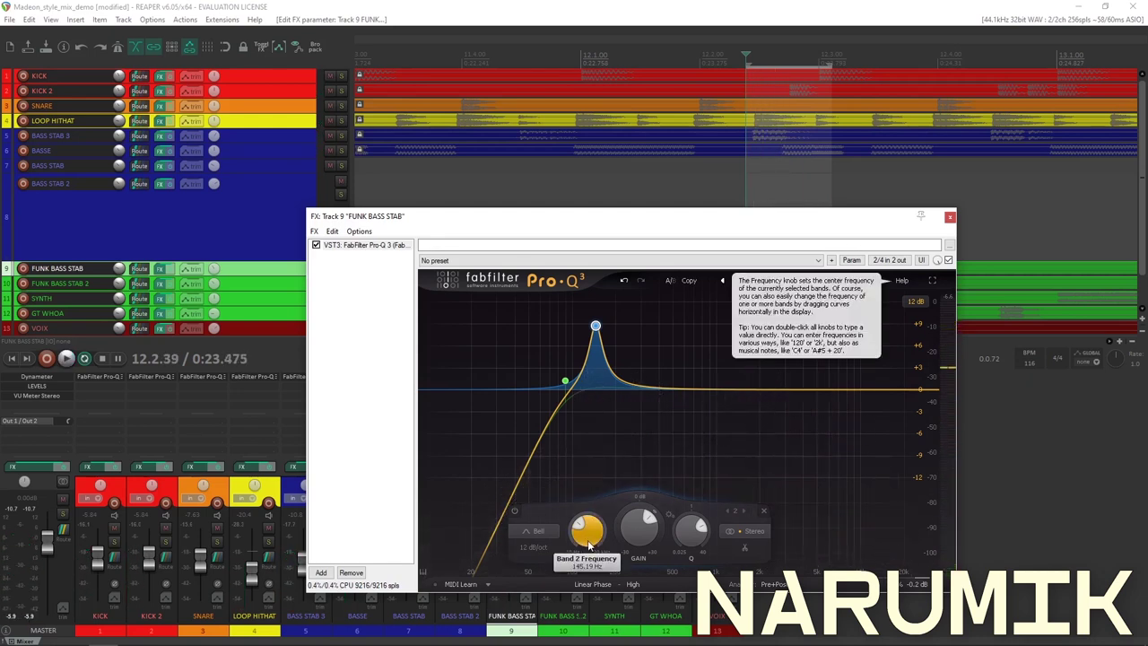
mouse_move(589, 544)
mouse_down()
mouse_move(600, 504)
mouse_move(586, 545)
mouse_up()
key(space)
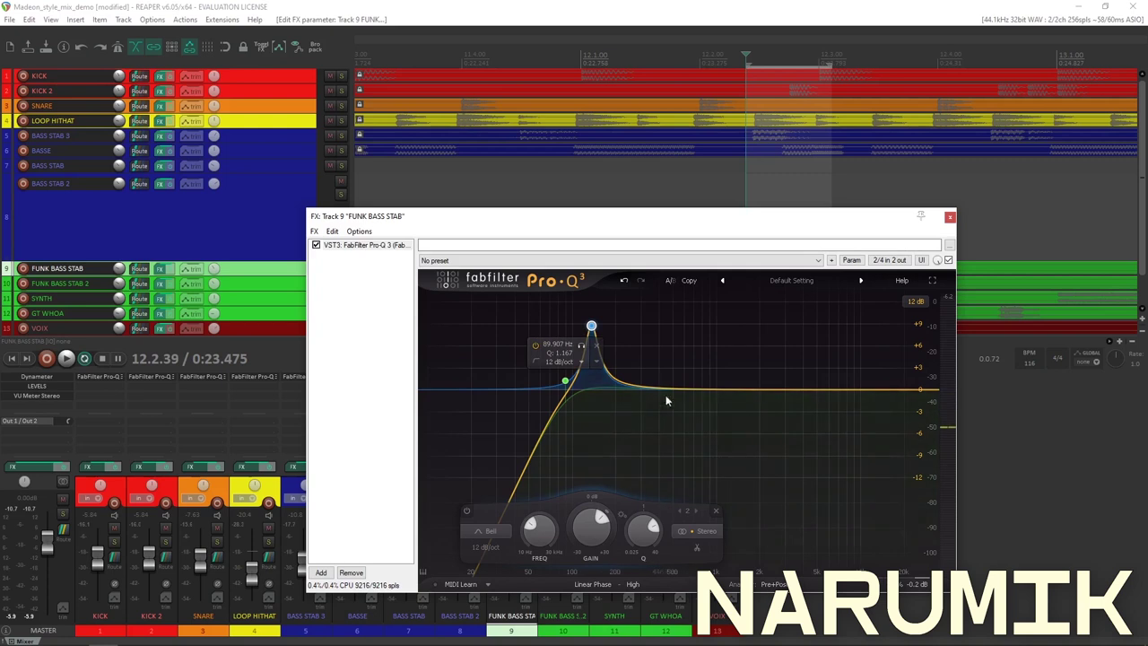
click(502, 6)
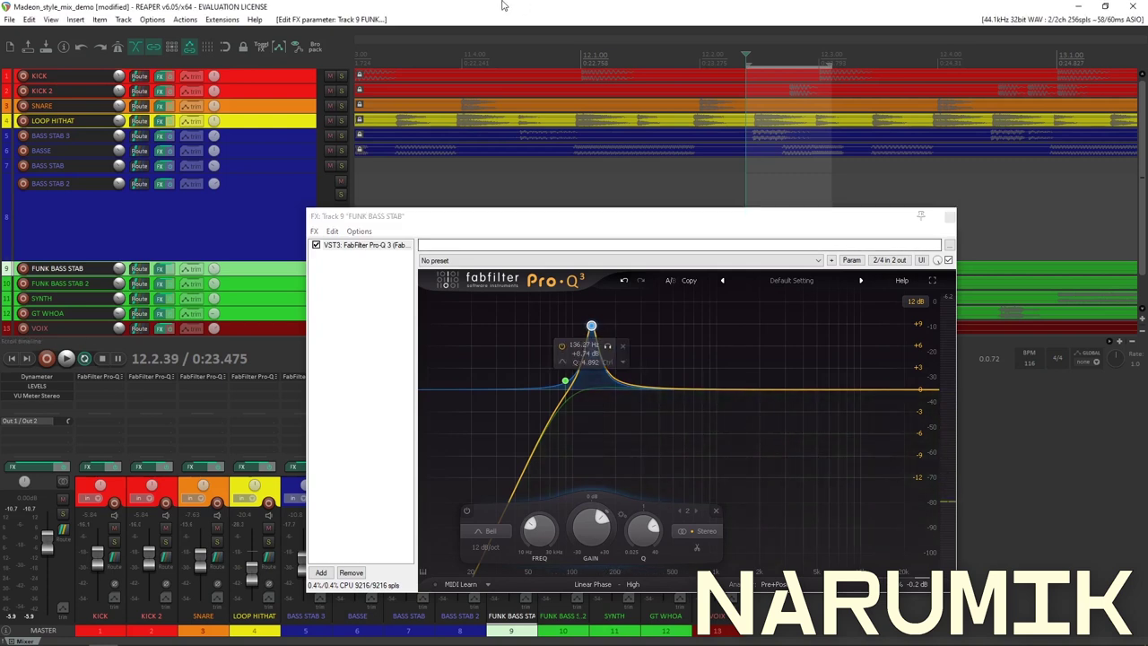
Turn the 136 Hz bell into a slightly narrower cut of -5.98 dB and compare it bypassed and enabled during playback
click(592, 343)
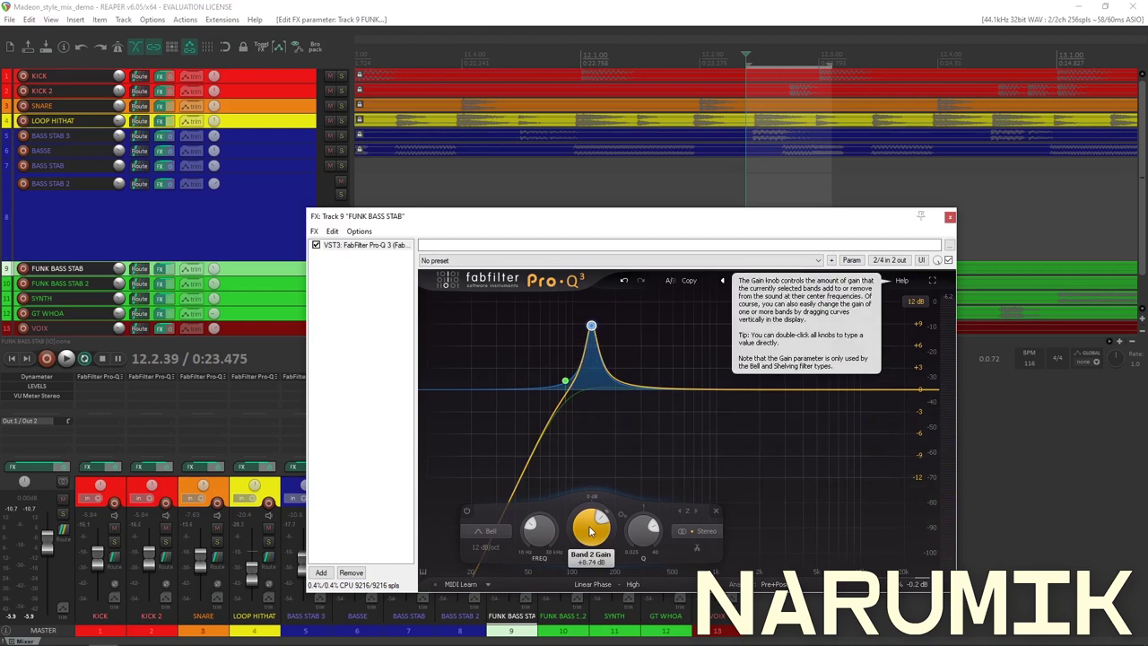
drag(589, 527, 592, 605)
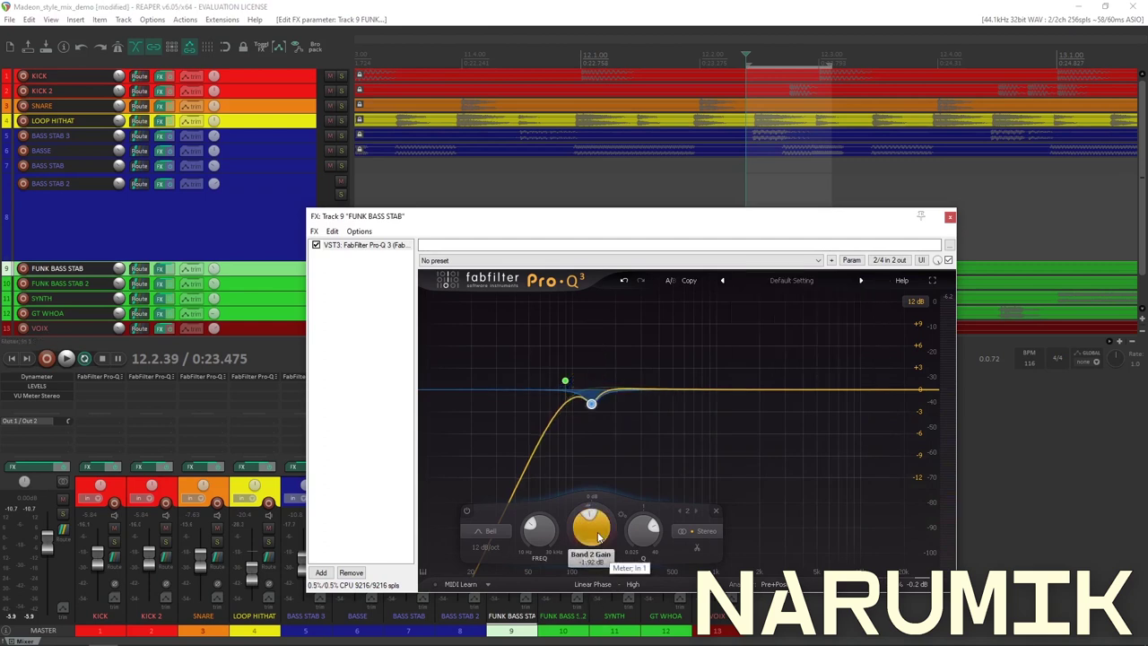
key(space)
drag(598, 536, 590, 555)
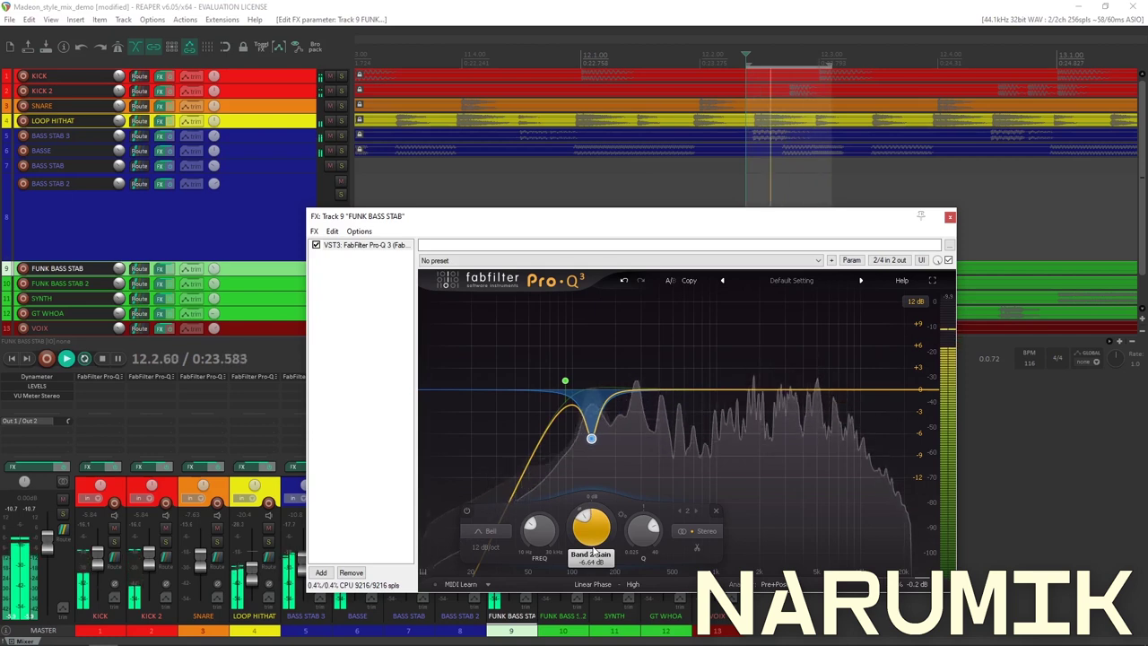
drag(631, 537, 604, 528)
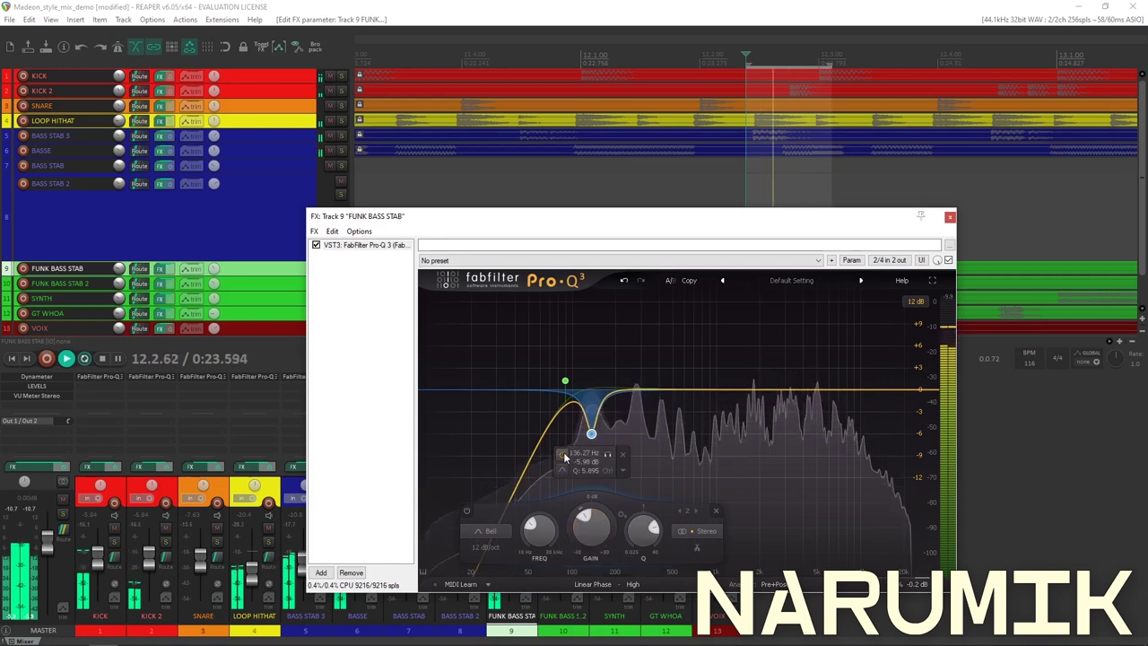
click(563, 454)
click(563, 454)
Ease the 136 Hz cut to -4.41 dB with Q about 4.95, comparing it bypassed and enabled in the mix
drag(594, 535, 596, 530)
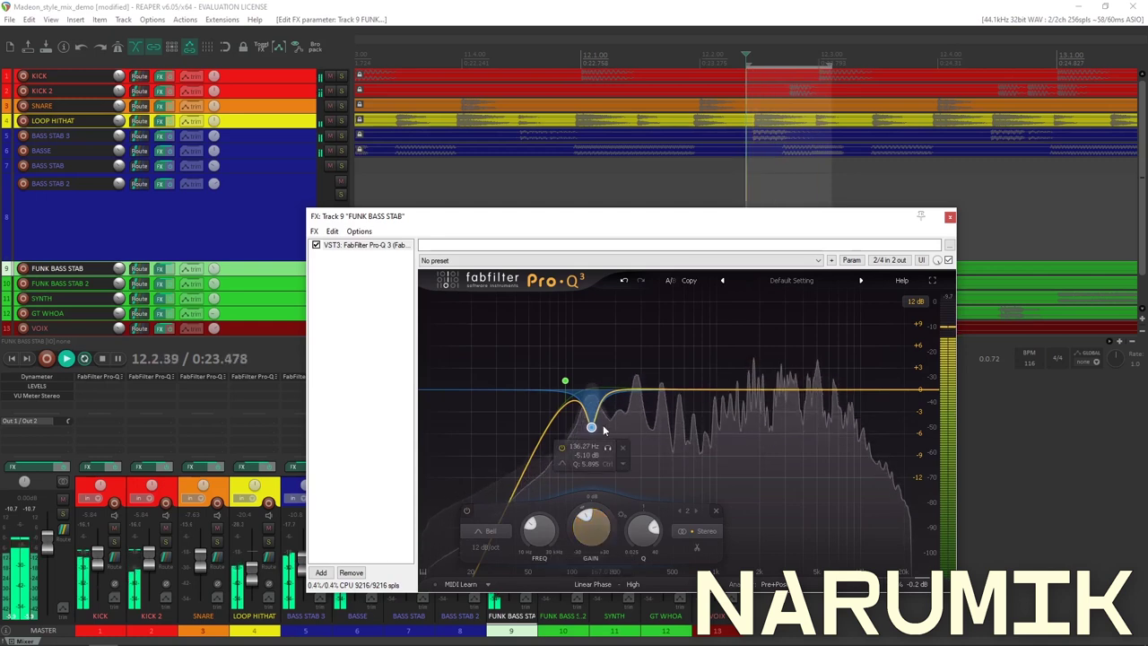
click(562, 447)
click(562, 447)
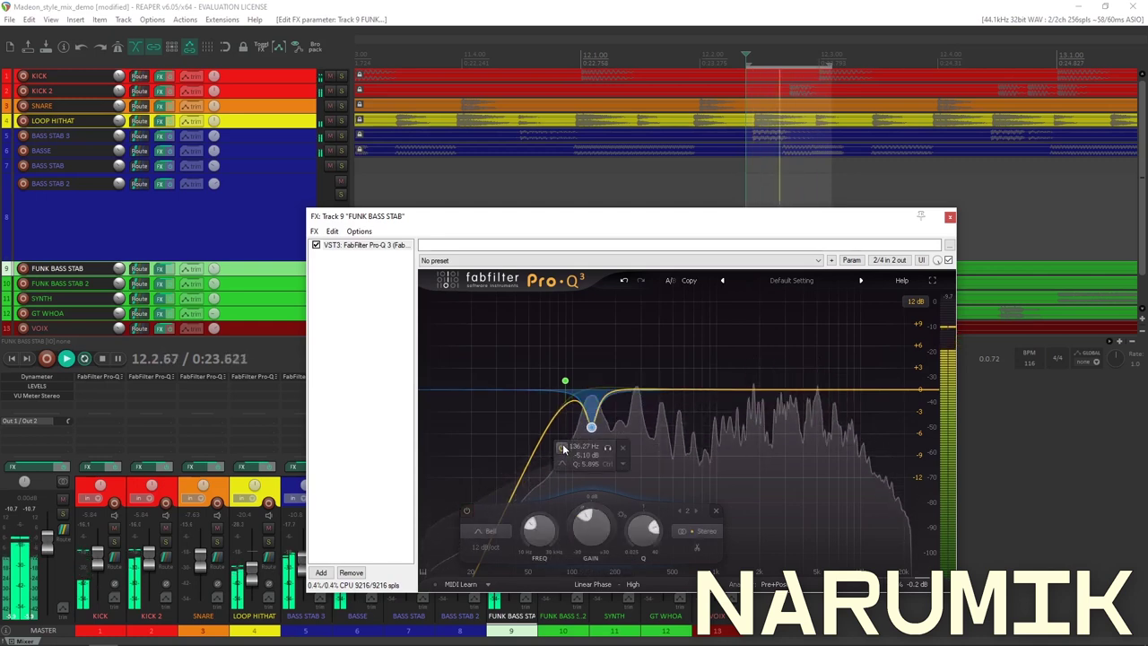
drag(592, 536, 593, 530)
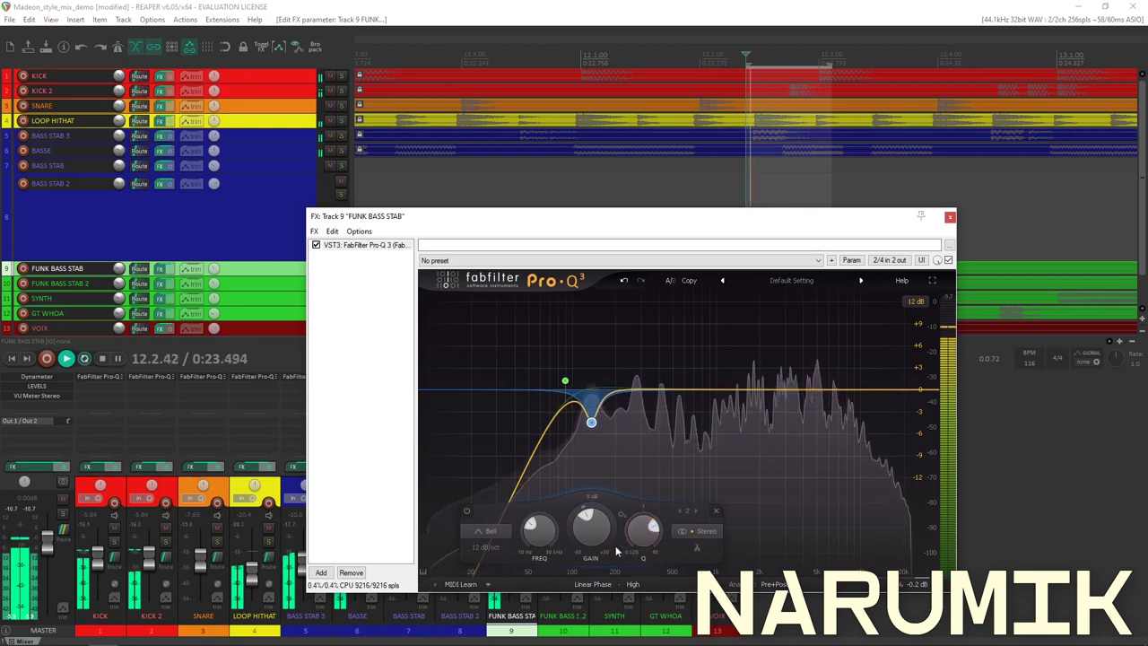
click(562, 441)
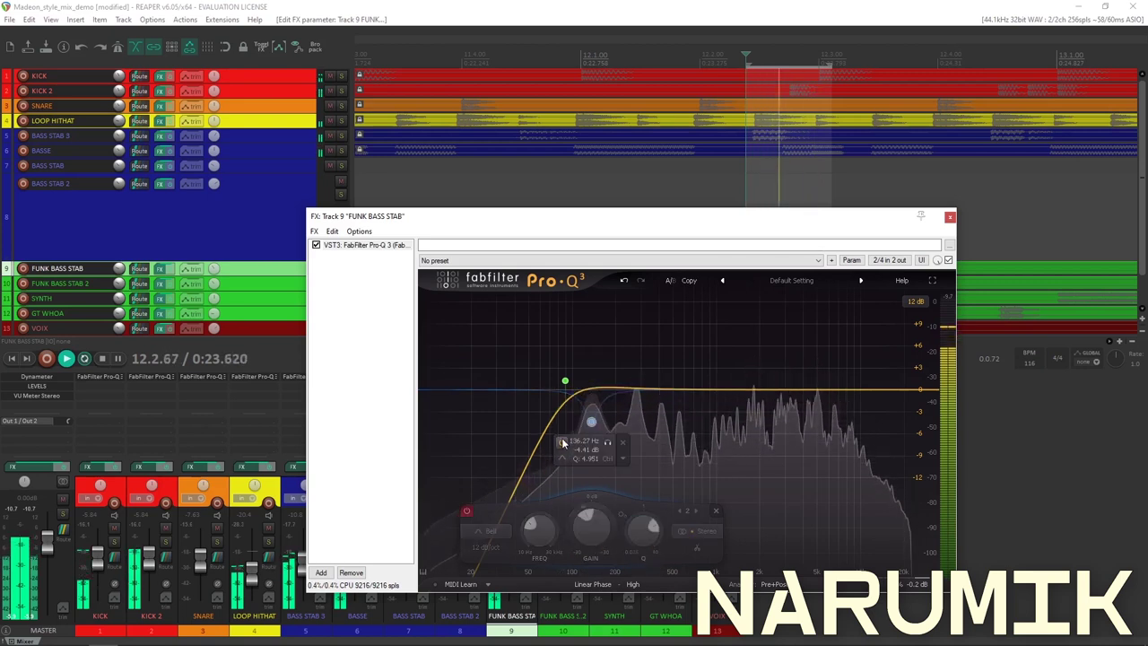
click(561, 441)
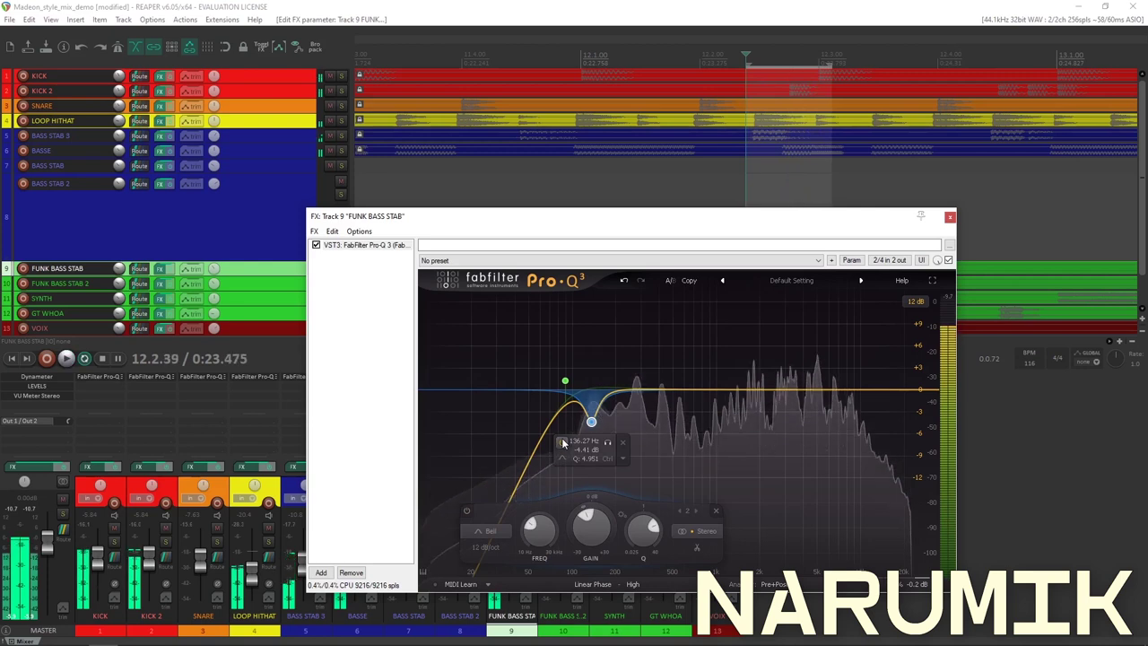
Set the FUNK BASS STAB low cut's Q to 1.02 with the 136 Hz cut bypassed, then re-enable the cut and save the project
click(561, 441)
click(565, 381)
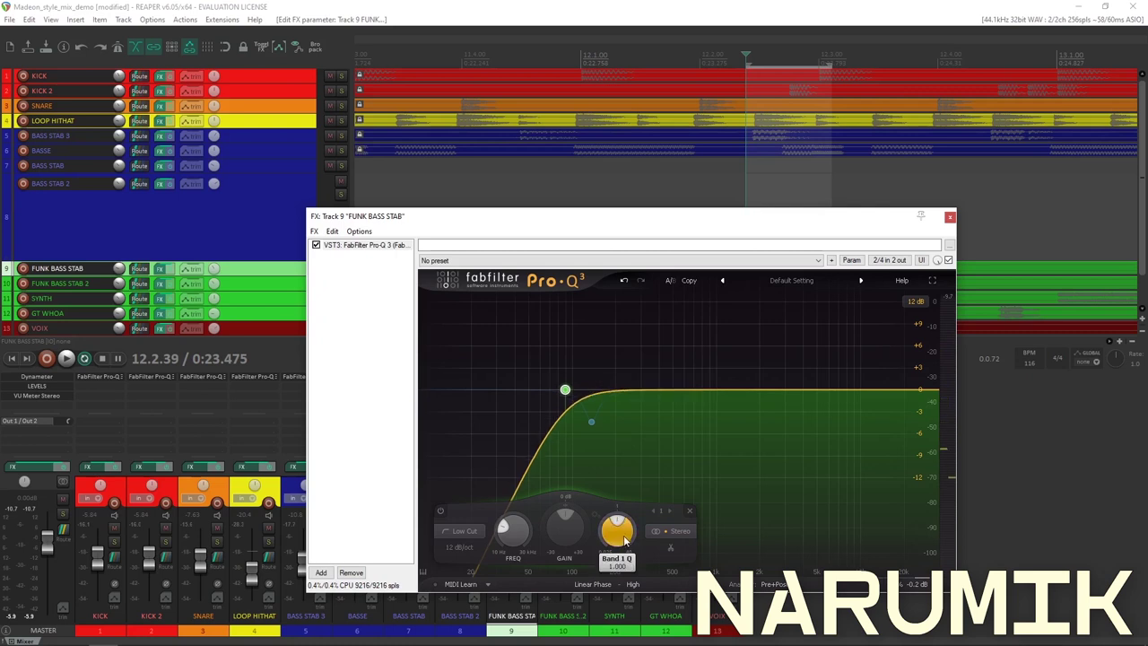
text(1.0)
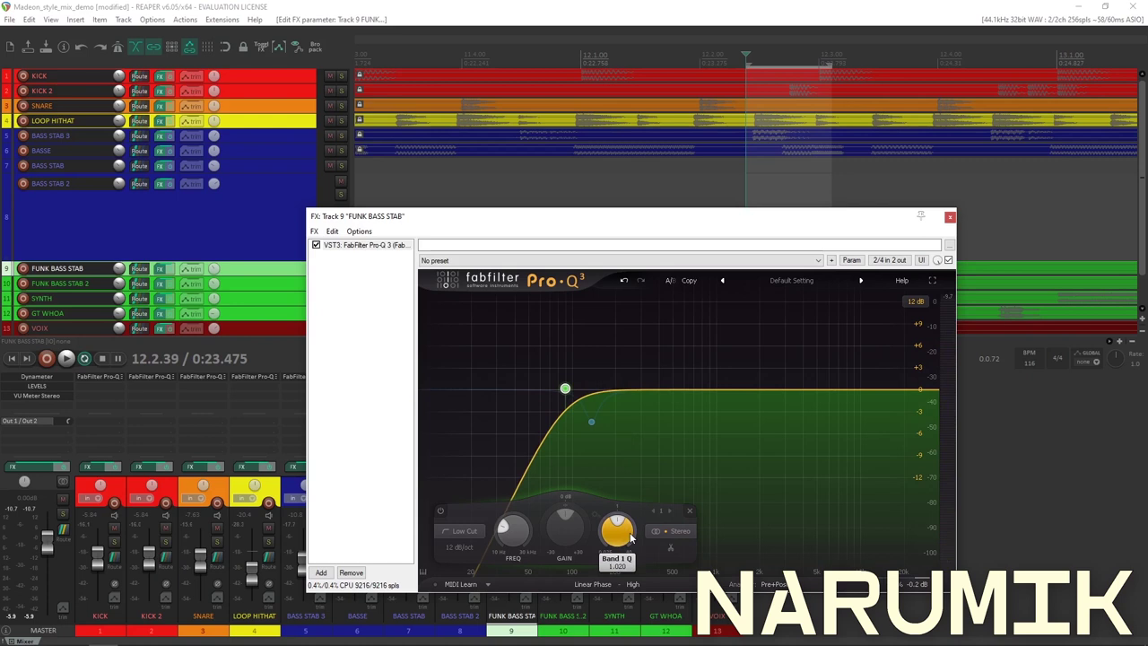
key(space)
click(560, 442)
click(402, 5)
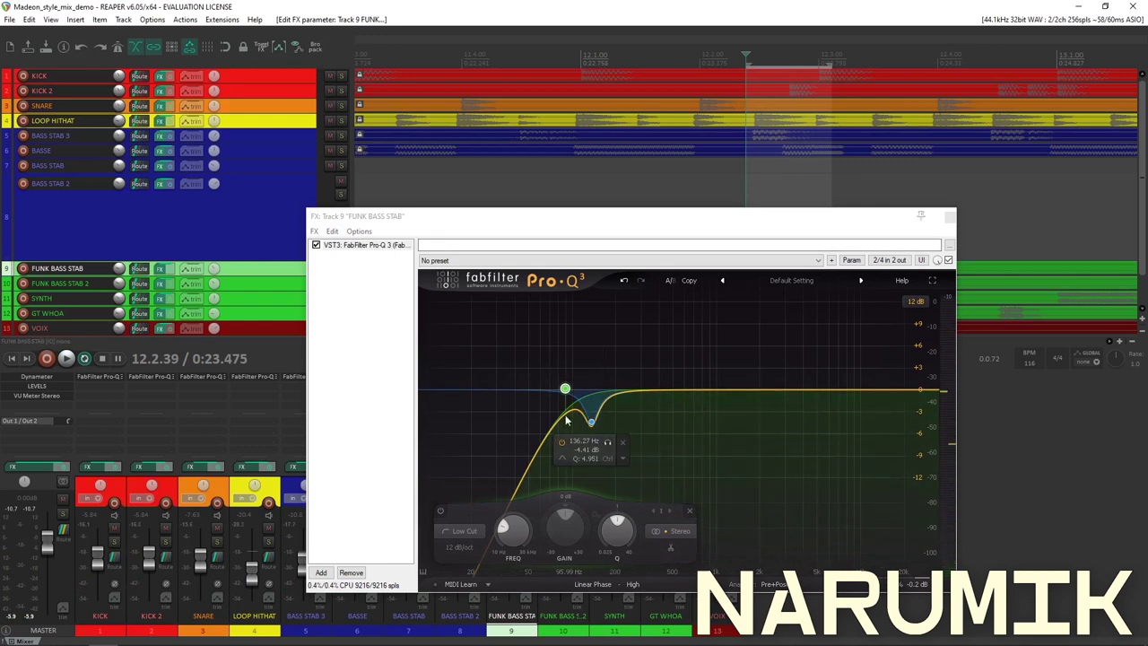
Solo the FUNK BASS STAB track and play the loop to check its peak level with the 136 Hz cut enabled
drag(364, 221, 451, 275)
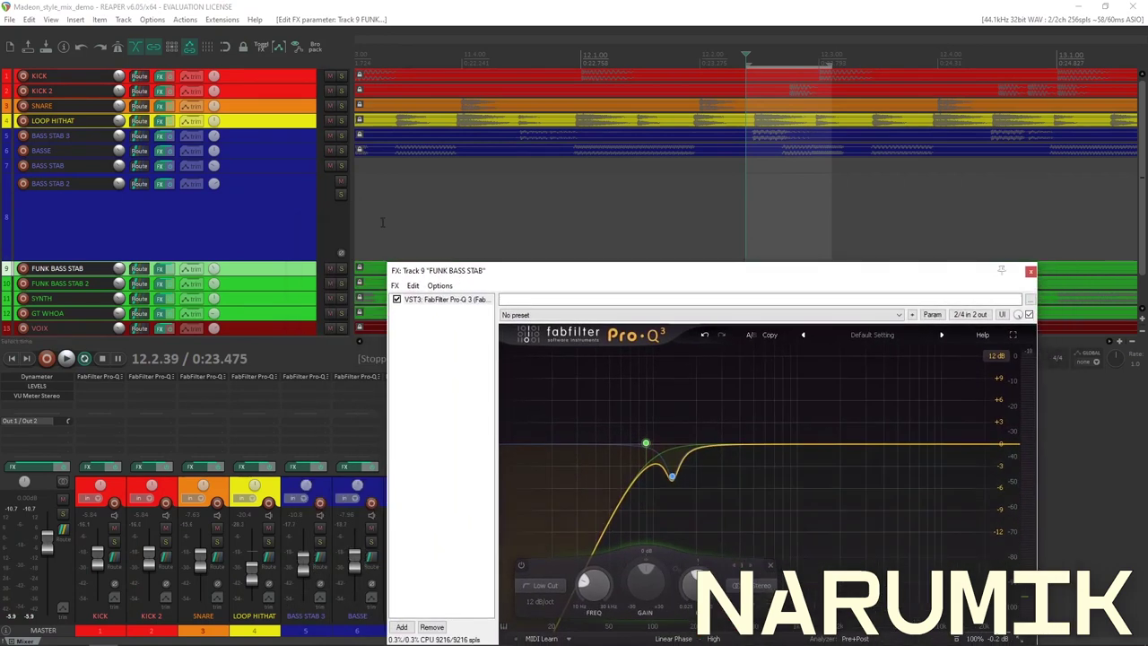
click(287, 152)
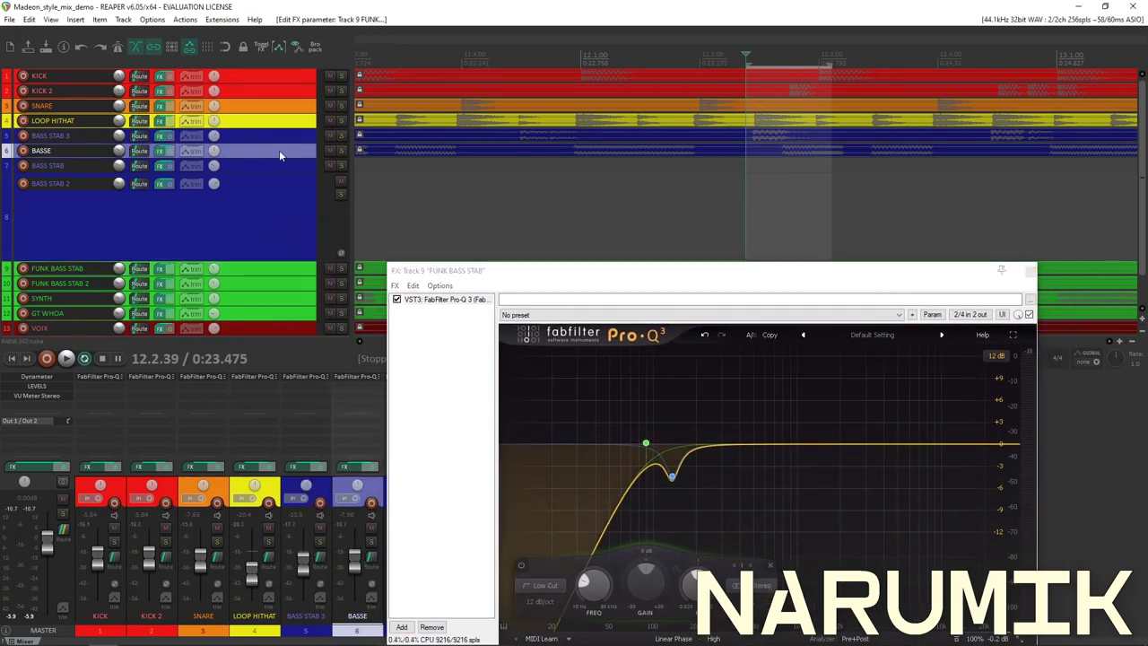
drag(456, 279, 328, 297)
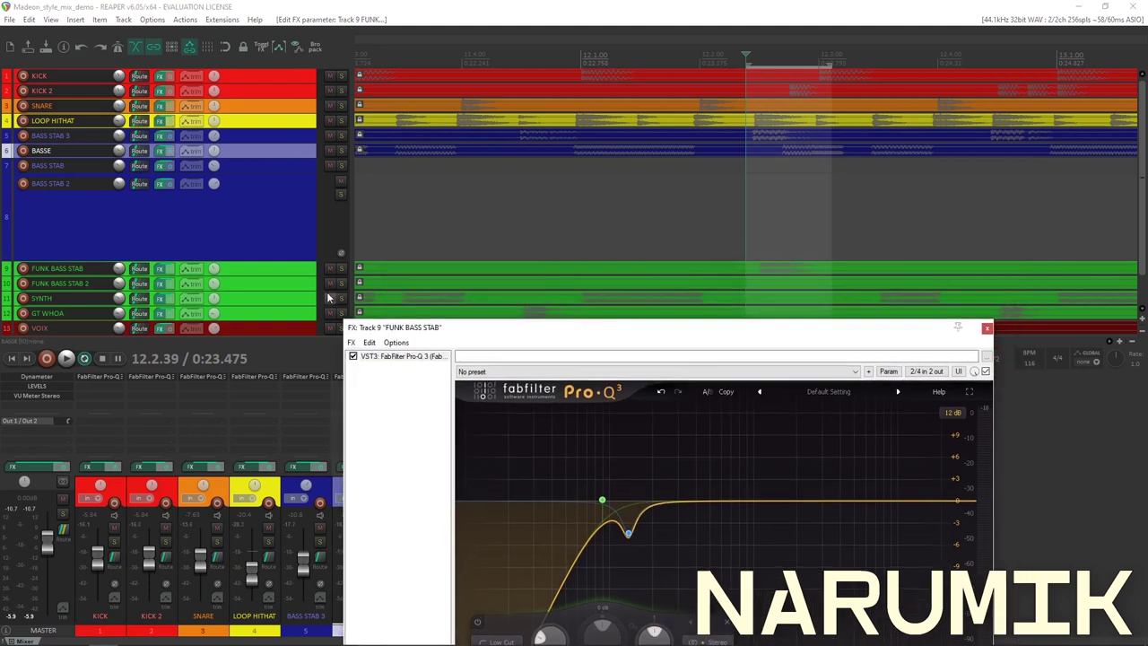
click(340, 269)
drag(478, 328, 481, 218)
drag(385, 223, 567, 157)
key(space)
click(508, 560)
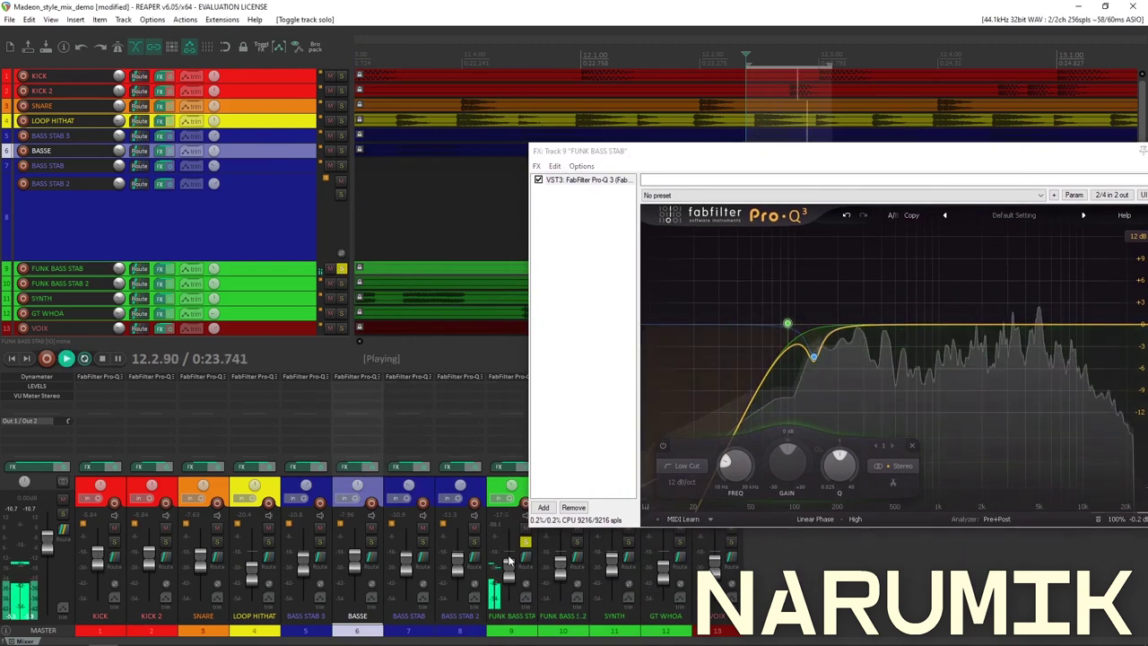
key(space)
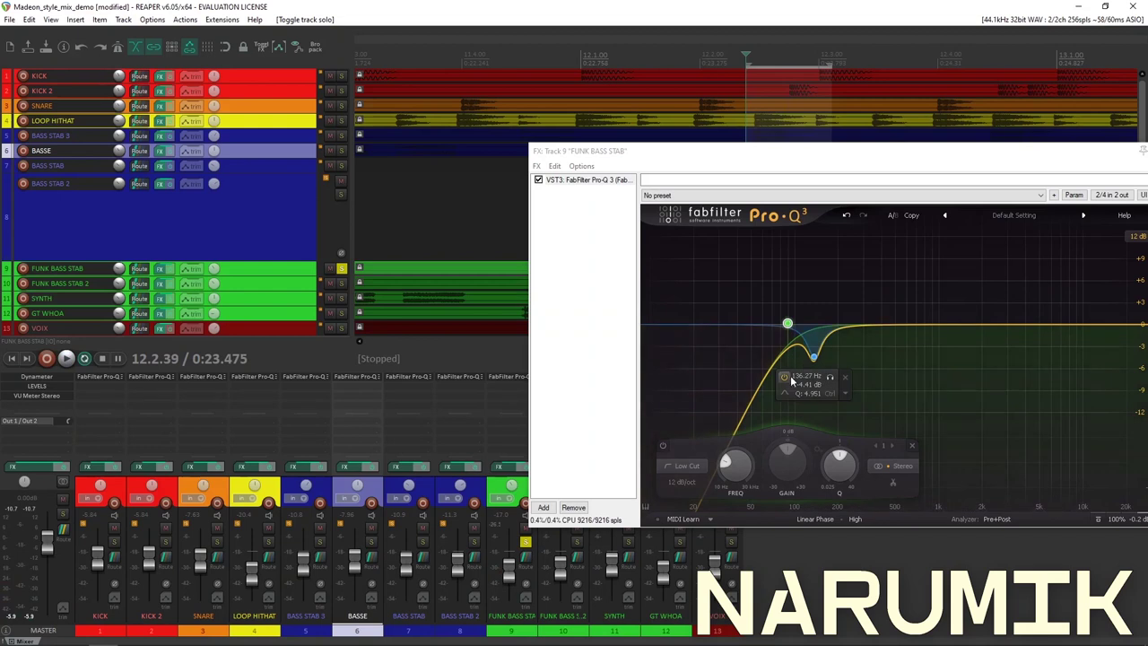
Check the soloed stab's peak level with the 136 Hz cut bypassed, re-enable the cut and set the EQ output level to +0.17 dB
click(785, 377)
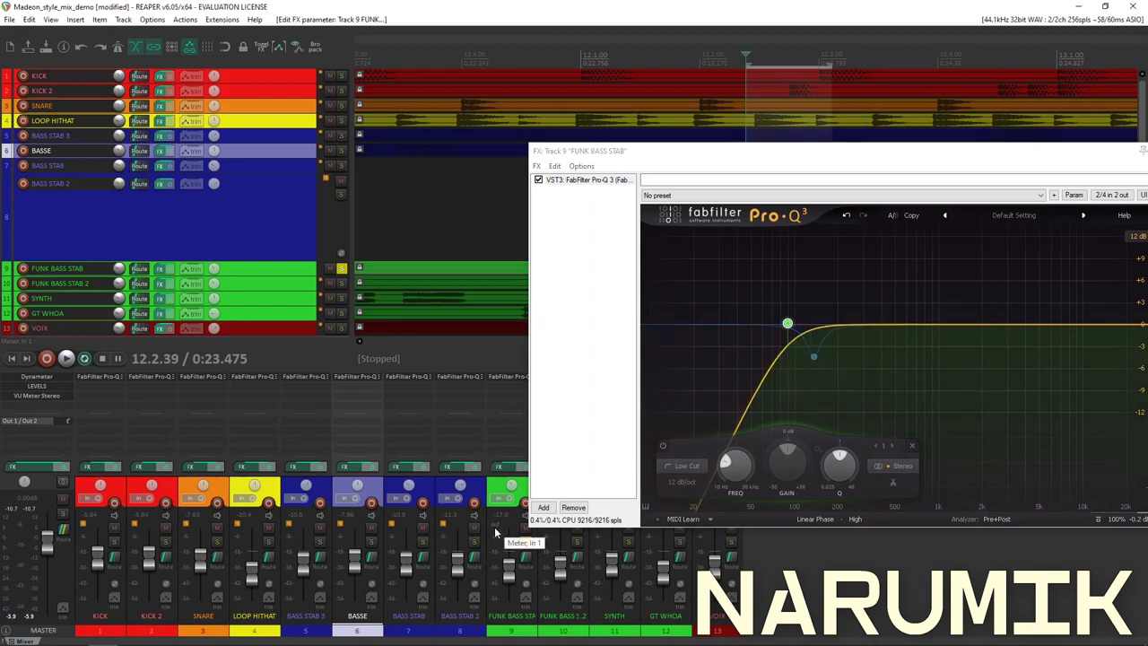
key(space)
key(space)
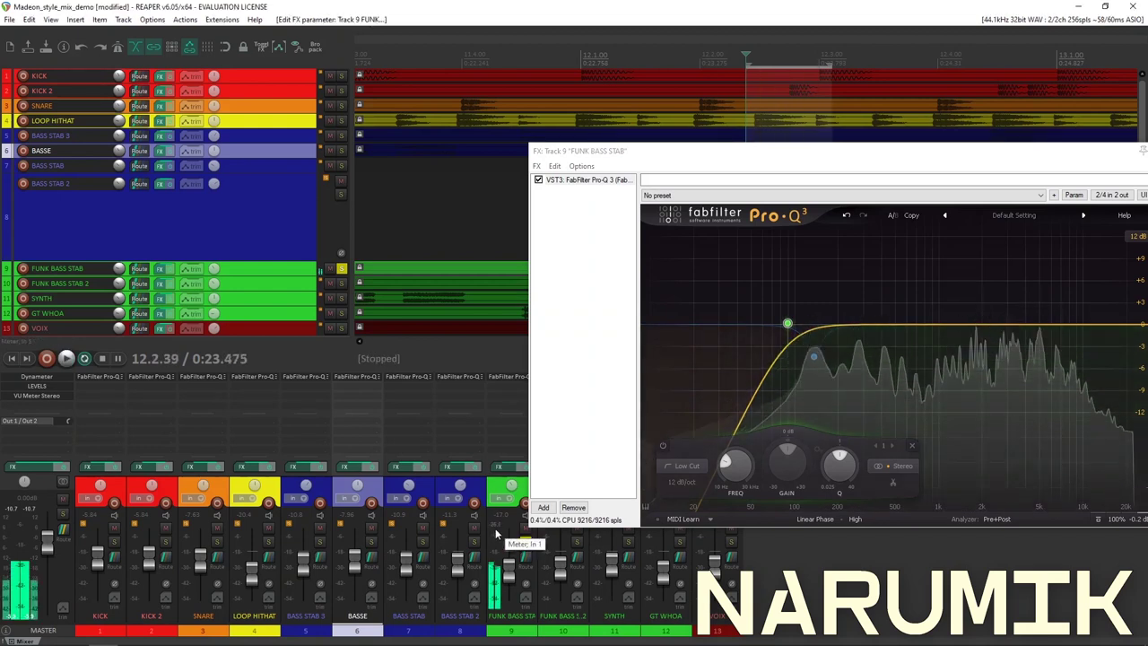
mouse_move(813, 362)
click(783, 376)
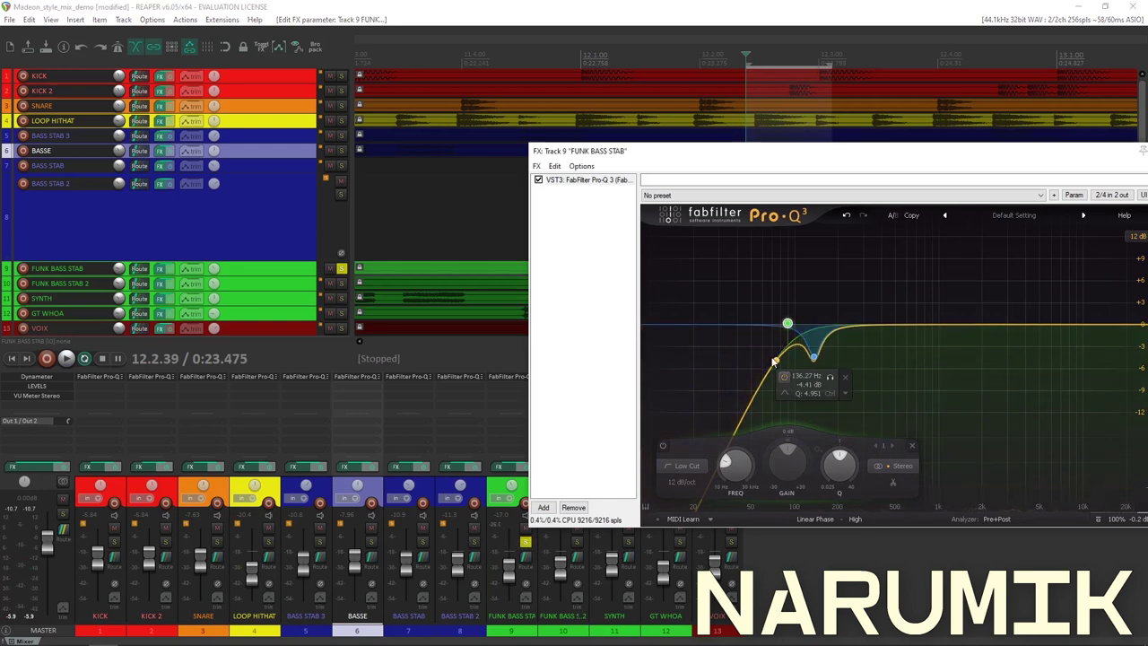
drag(755, 149, 473, 152)
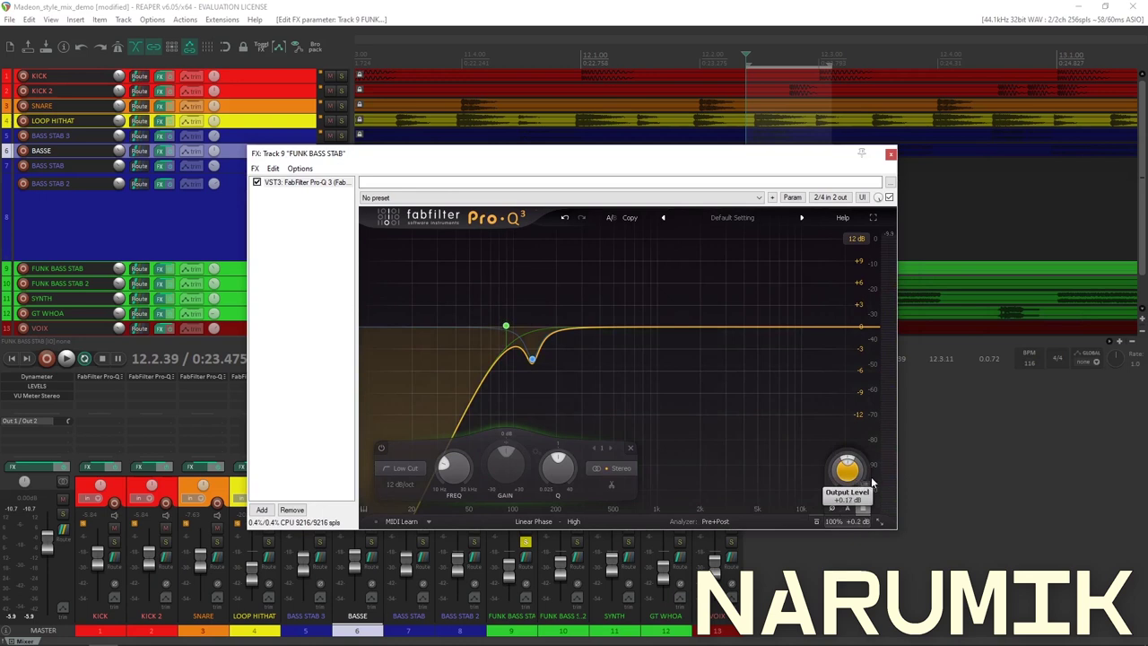
Play the soloed loop to recheck the peak level with the 136 Hz cut on, and raise the EQ output level to +0.75 dB
key(space)
drag(454, 158, 811, 176)
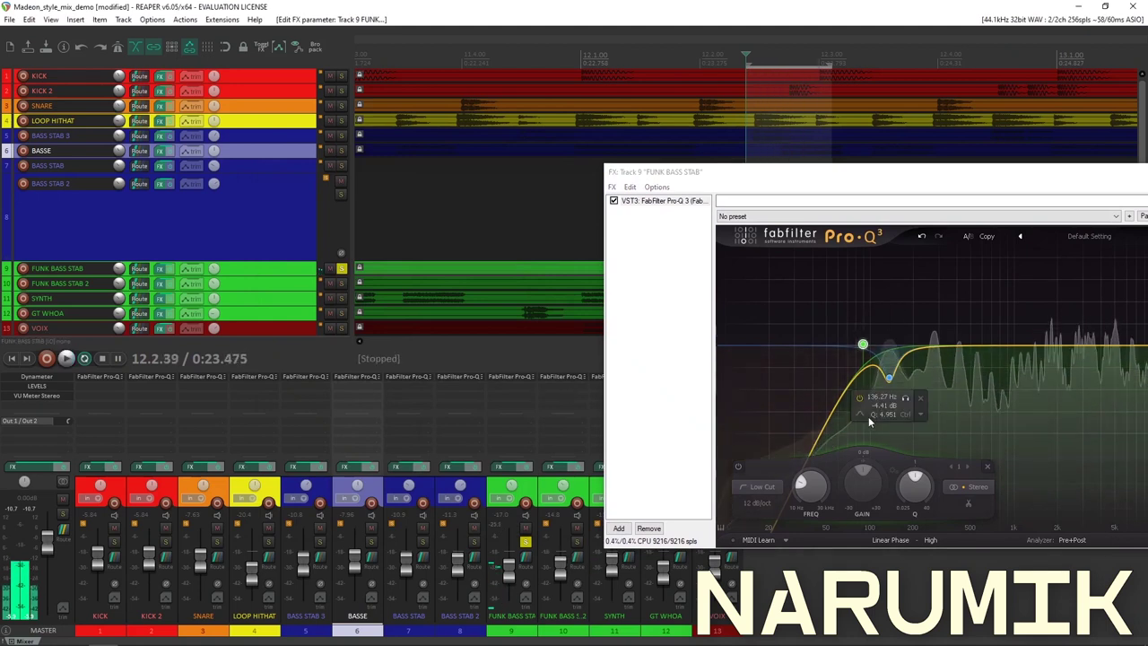
click(859, 398)
click(859, 398)
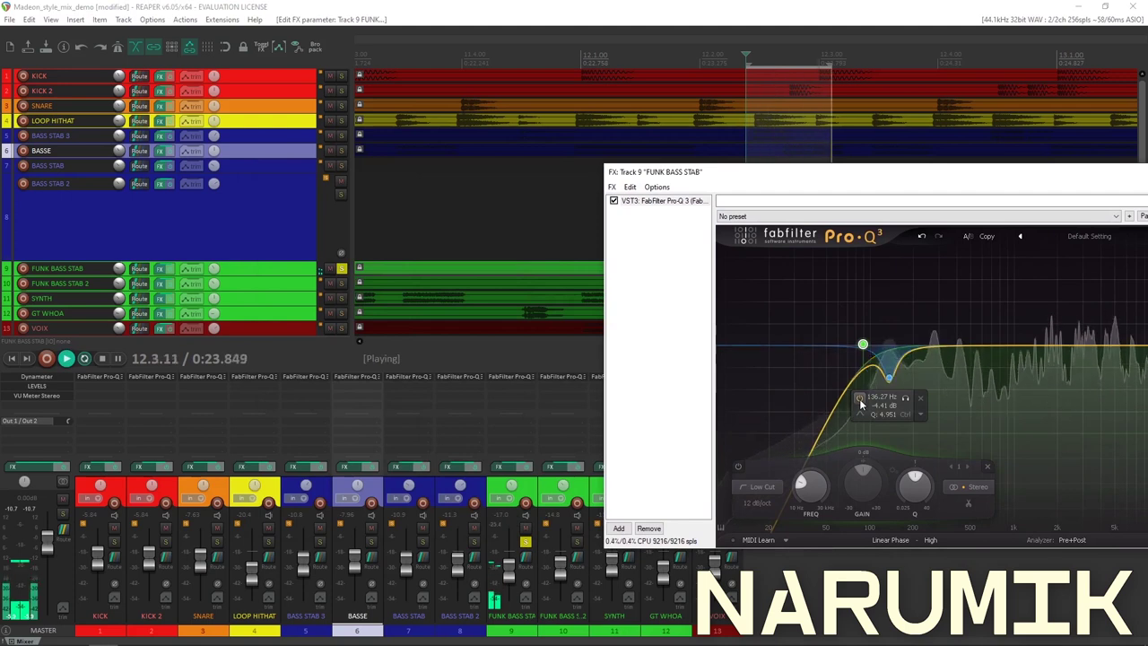
key(space)
key(space)
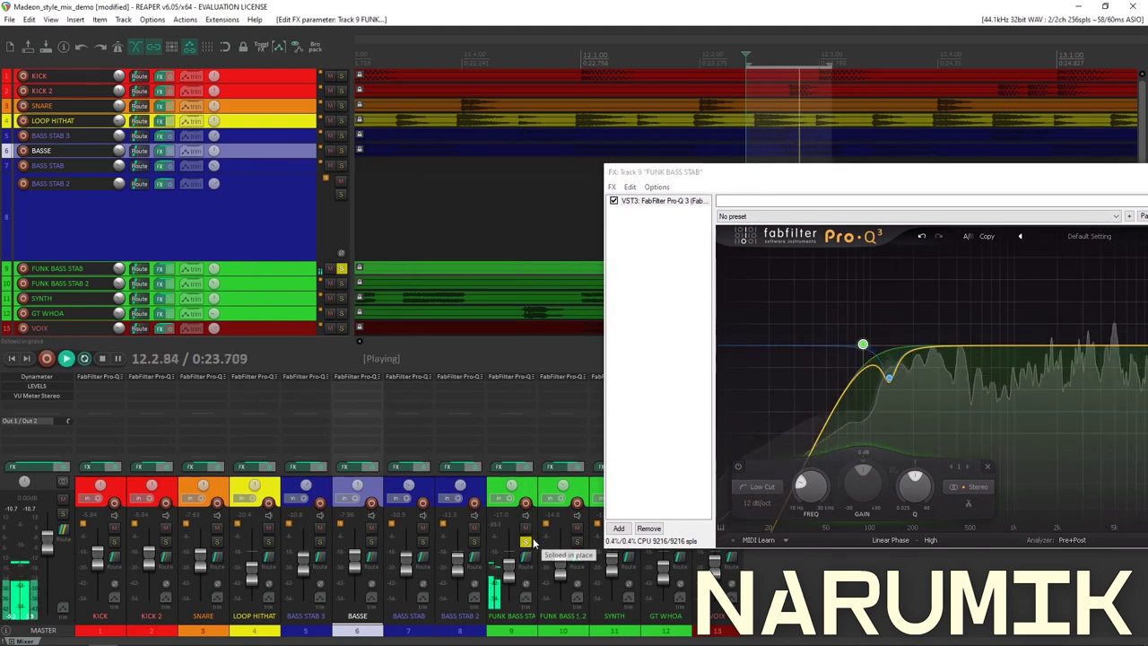
key(space)
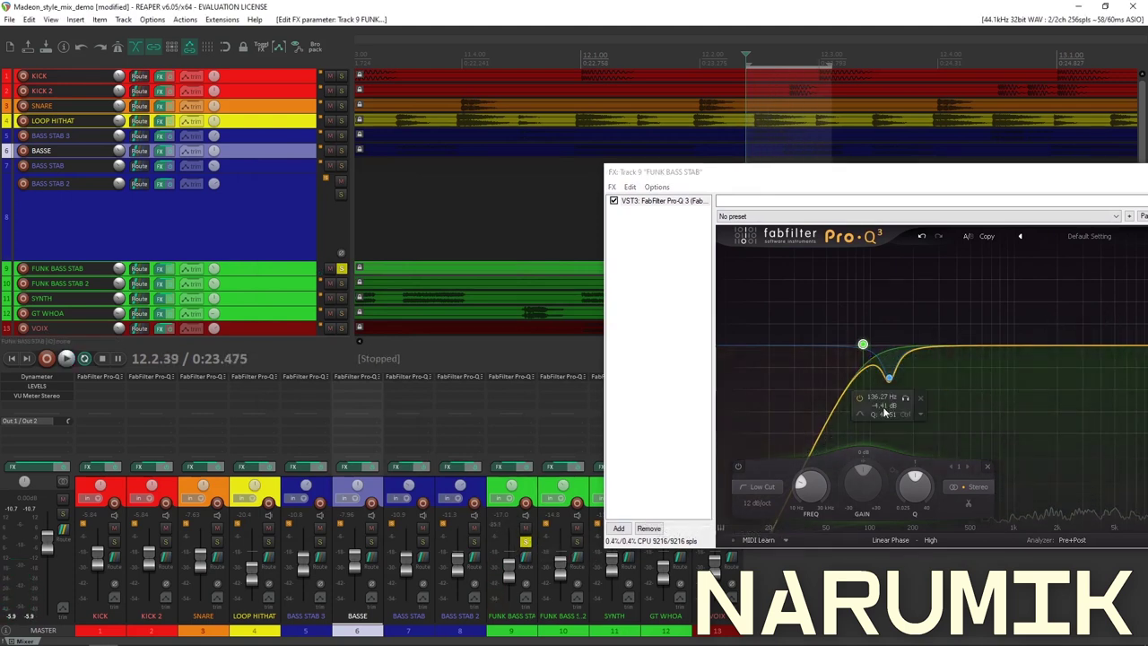
drag(861, 182, 680, 112)
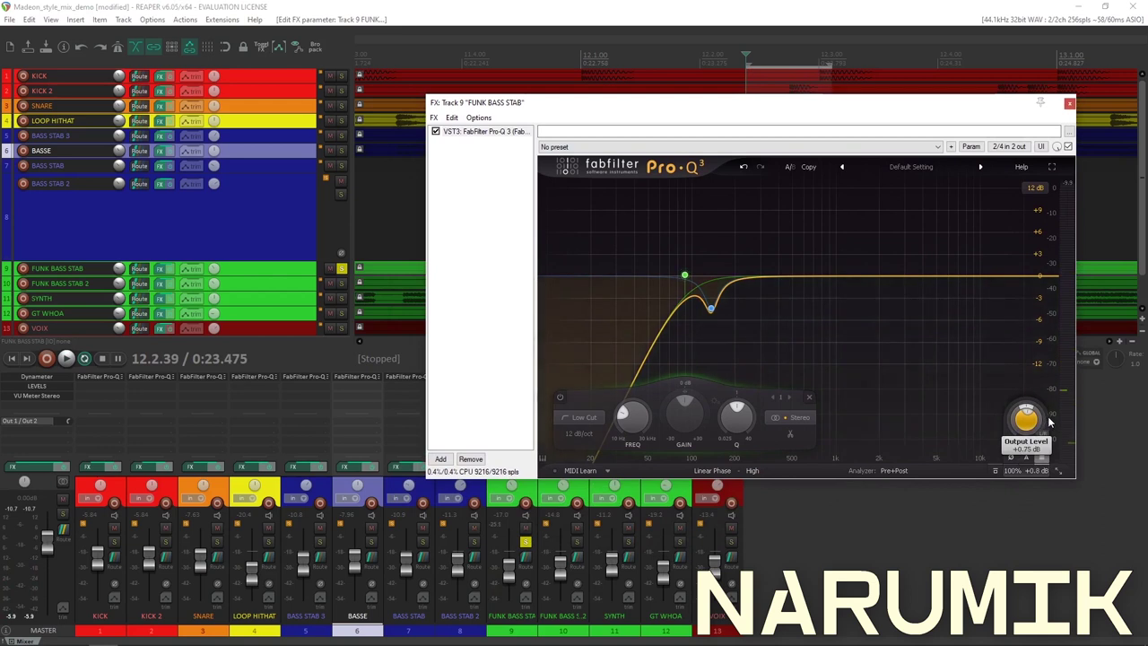
Compare the stab's peak level with the 136 Hz cut bypassed and enabled, and raise the EQ output level to +1.4 dB
mouse_move(695, 312)
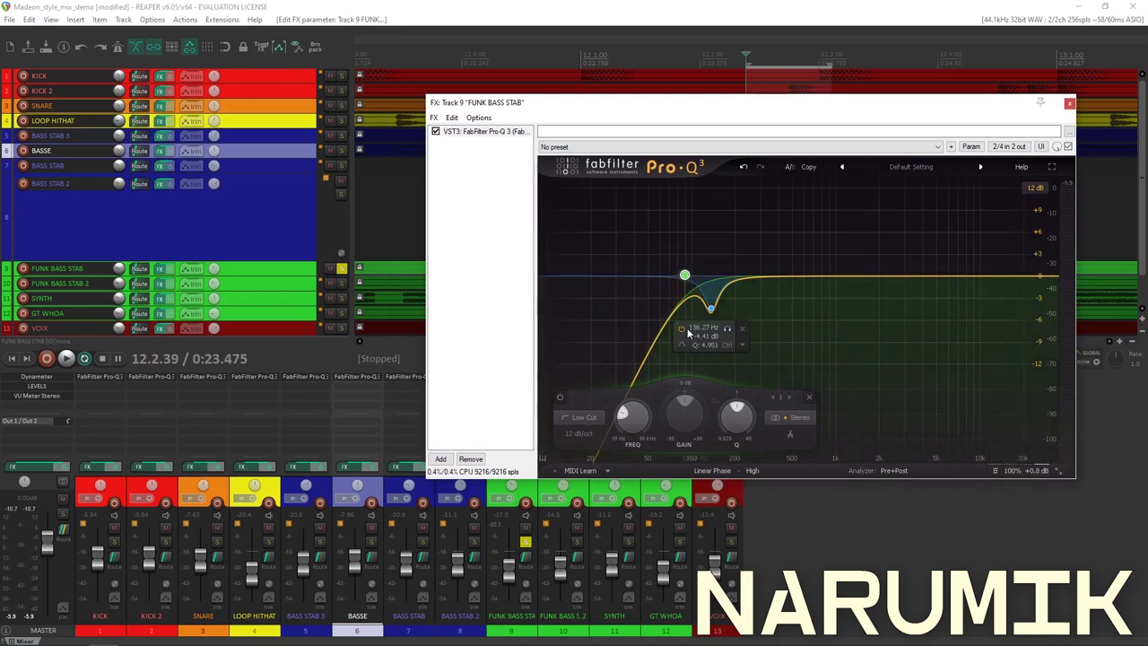
key(space)
click(683, 328)
key(space)
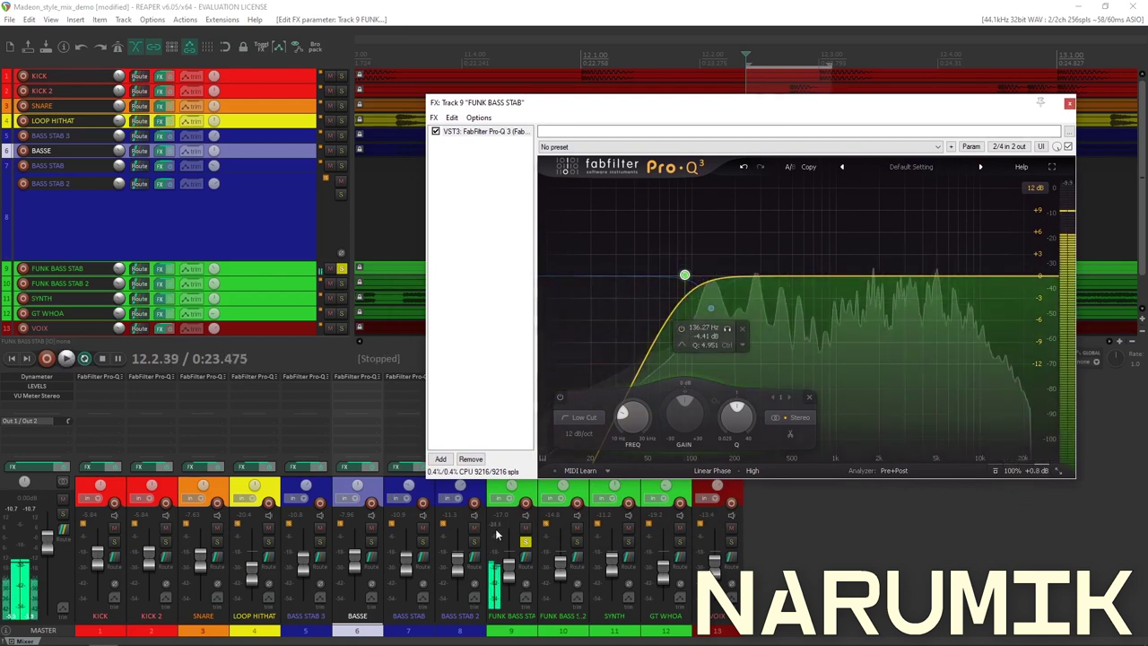
key(space)
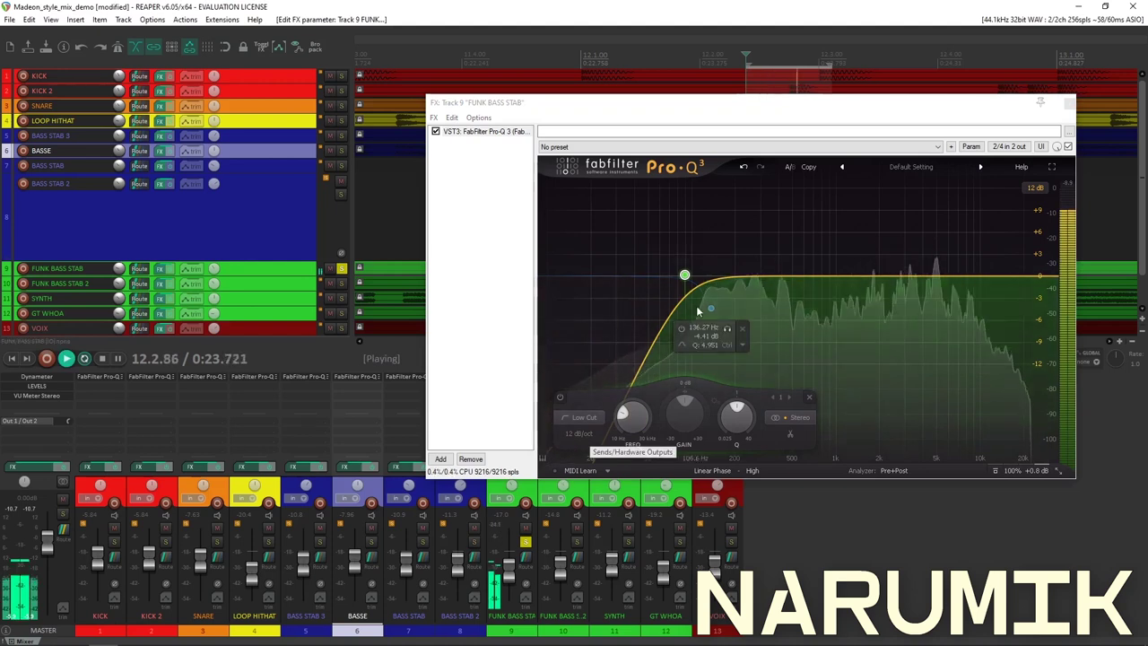
key(space)
click(681, 329)
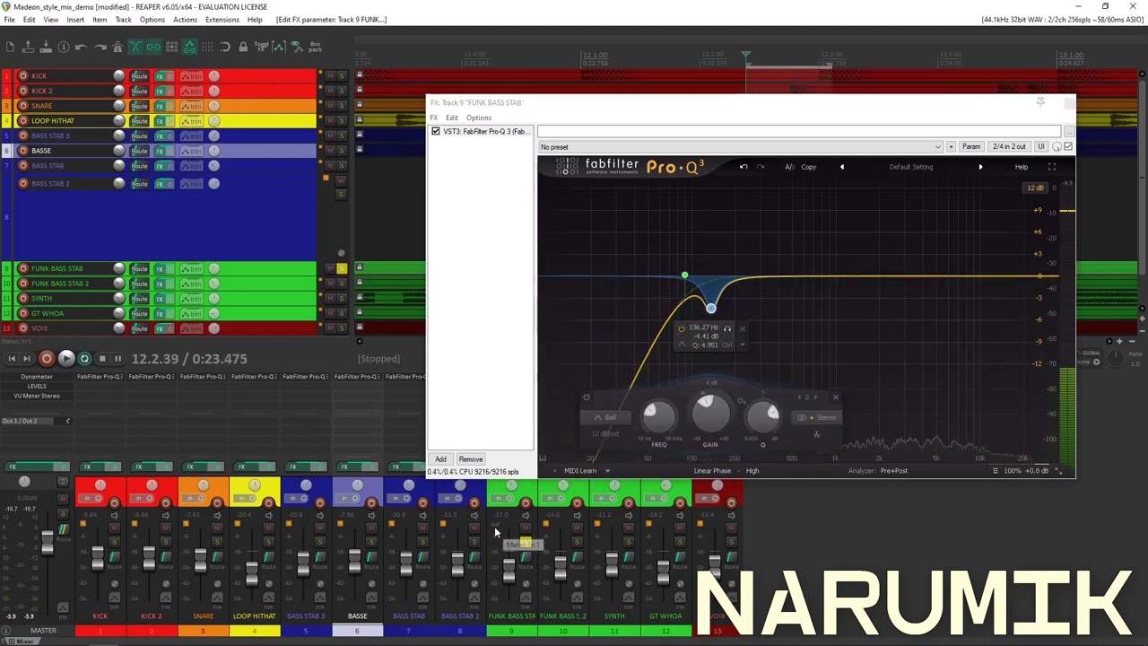
key(space)
key(space)
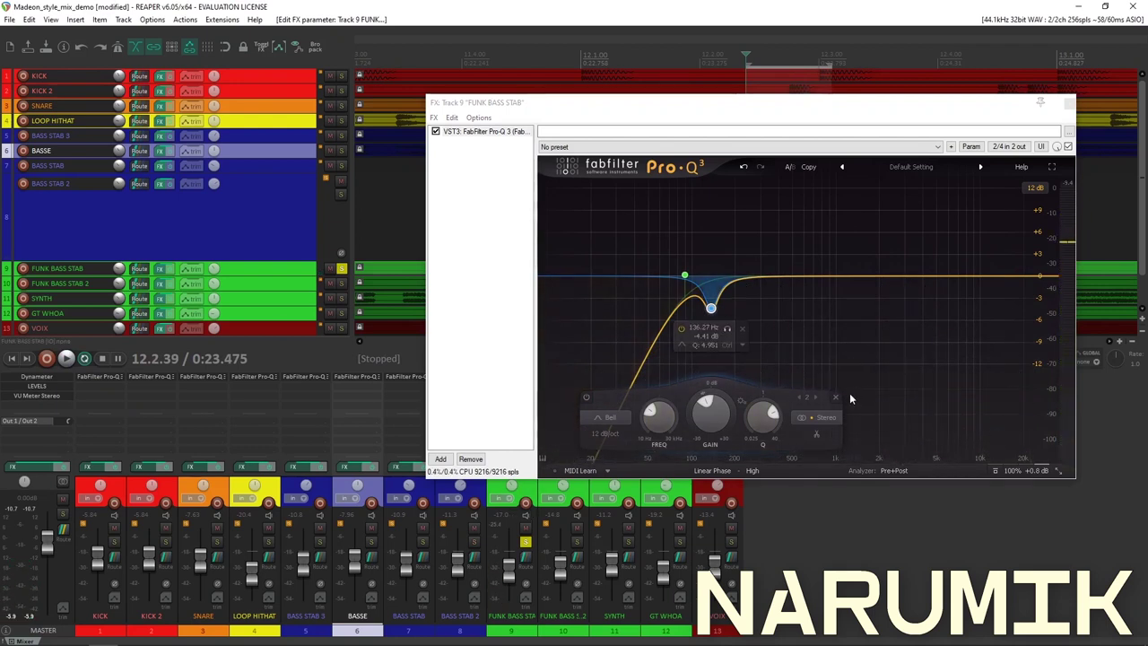
mouse_move(711, 309)
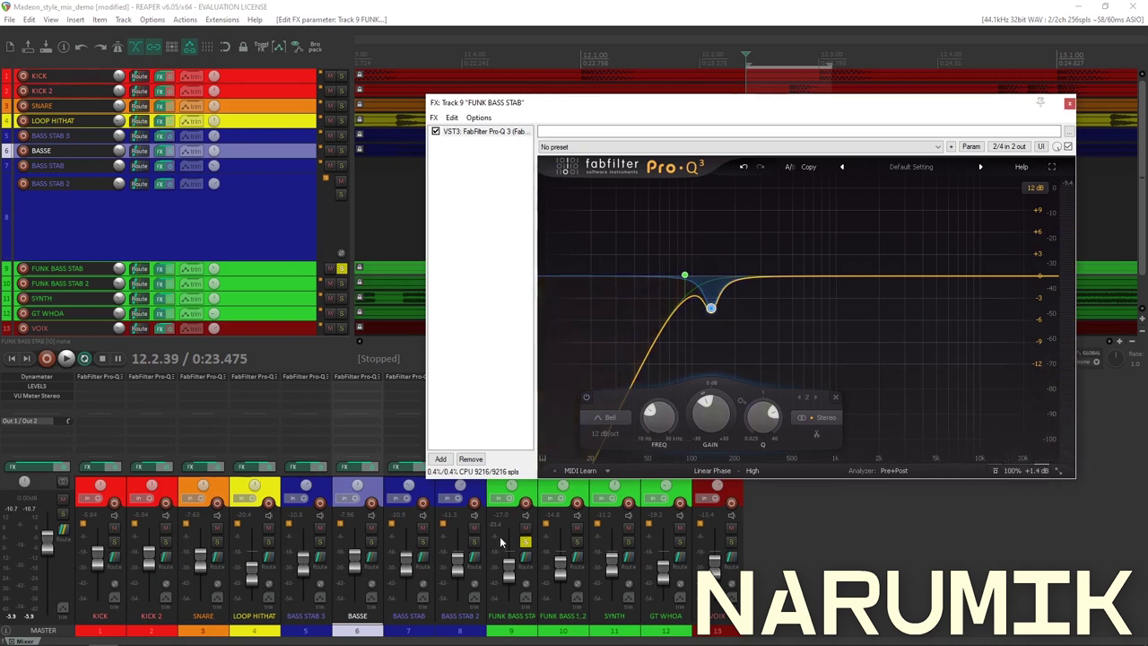
Replay the soloed loop with the 136 Hz cut enabled and bypassed to compare the FUNK BASS STAB peak levels
click(500, 542)
key(space)
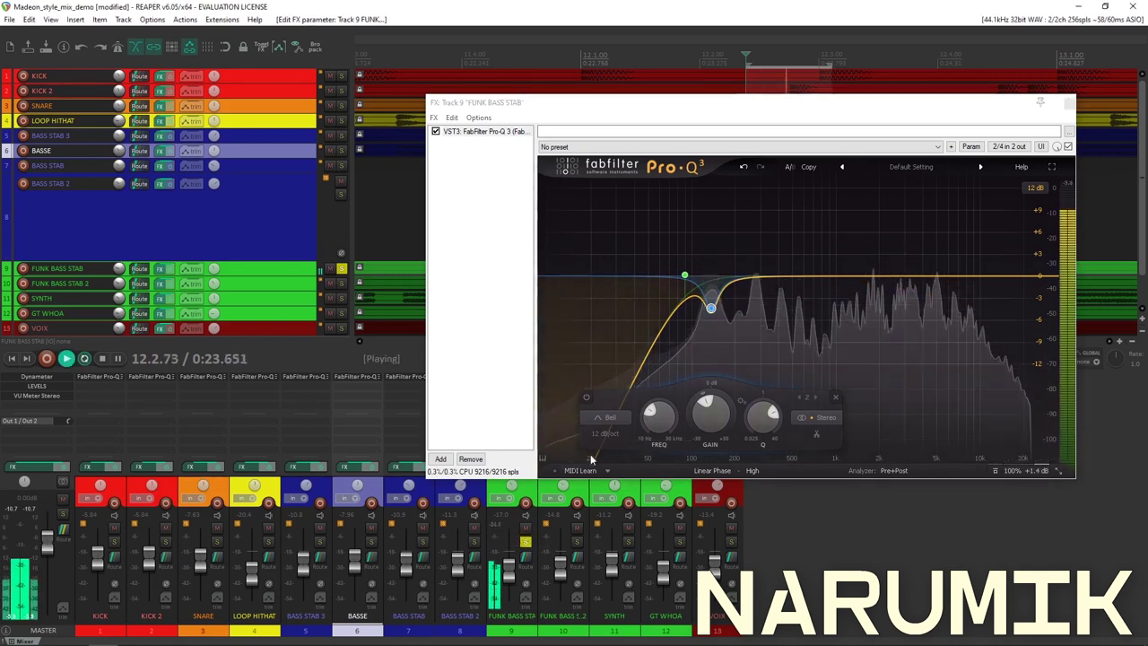
click(686, 330)
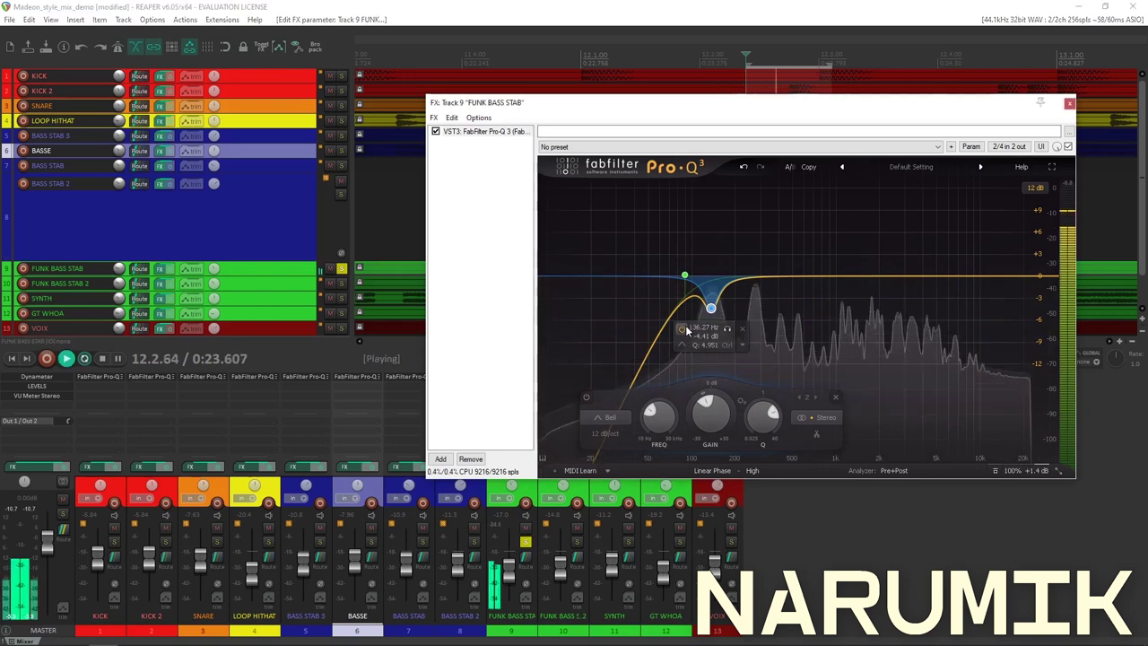
click(682, 329)
key(space)
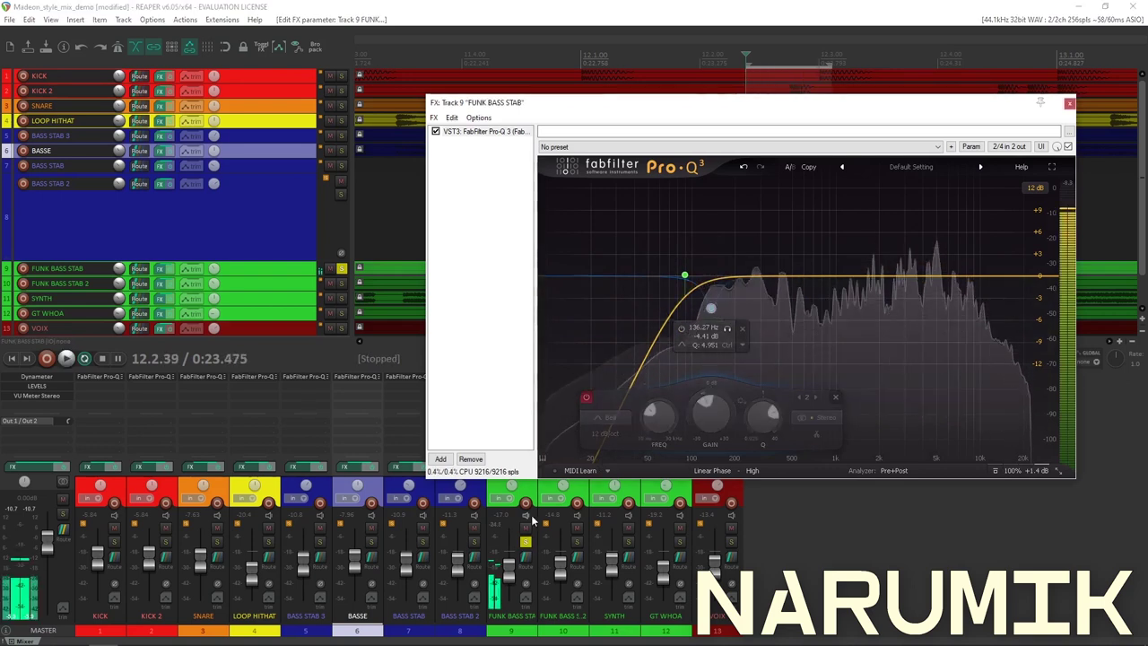
click(516, 549)
key(space)
key(space)
key(space)
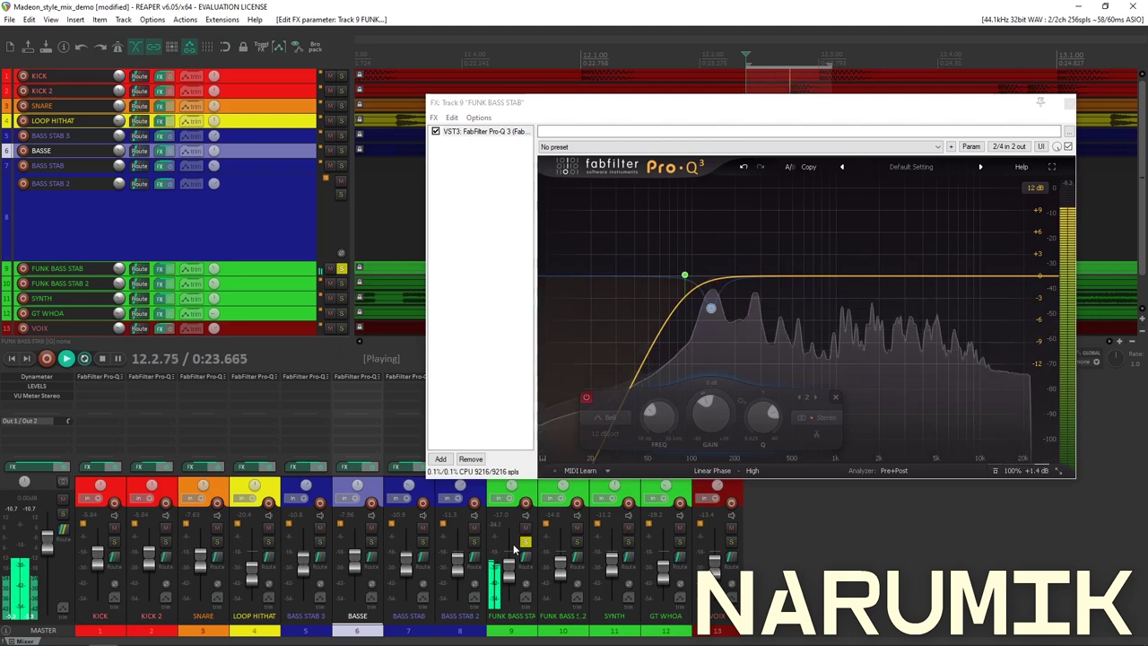
key(space)
key(space)
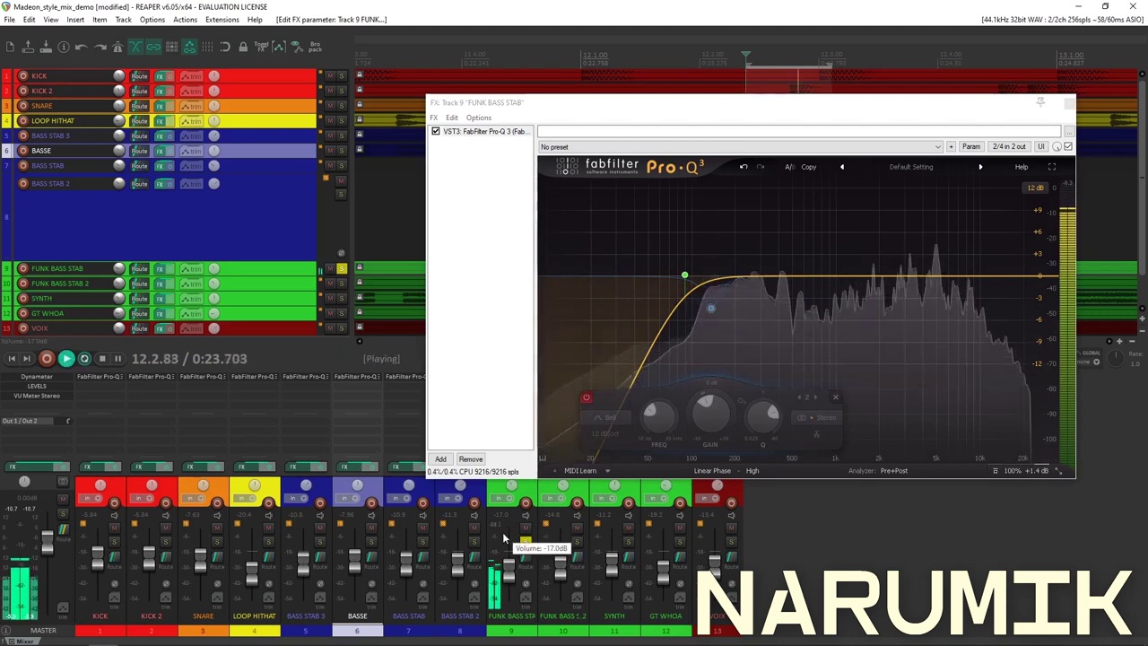
key(space)
Re-enable the 136 Hz cut and lower the FUNK BASS STAB EQ output level to +1.1 dB
mouse_move(683, 277)
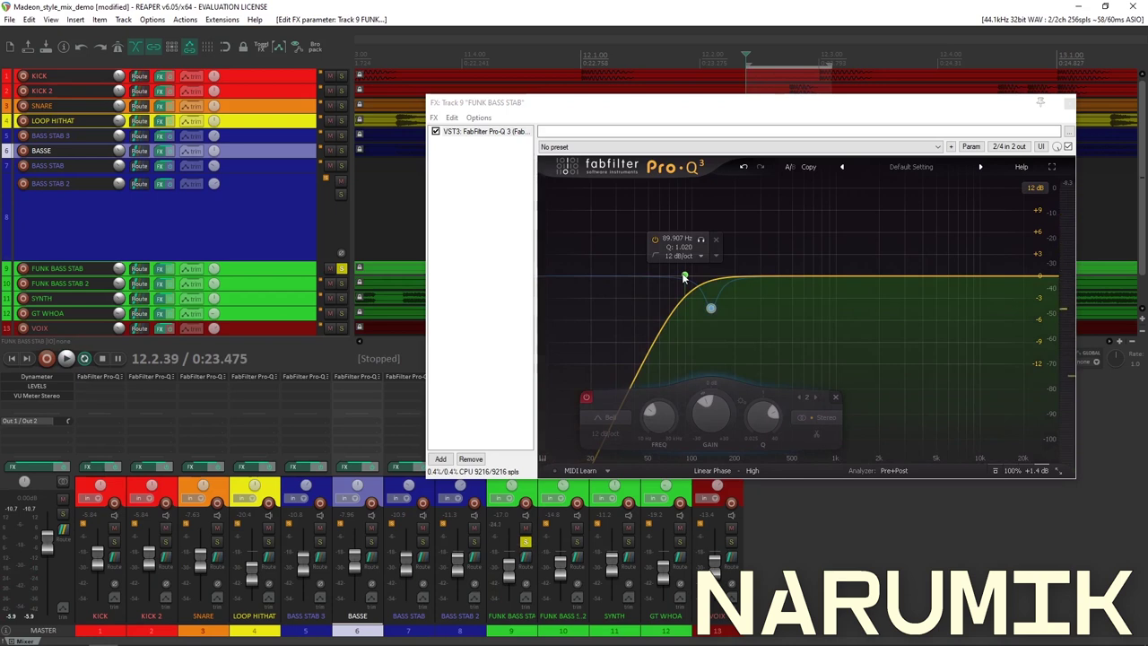
click(680, 328)
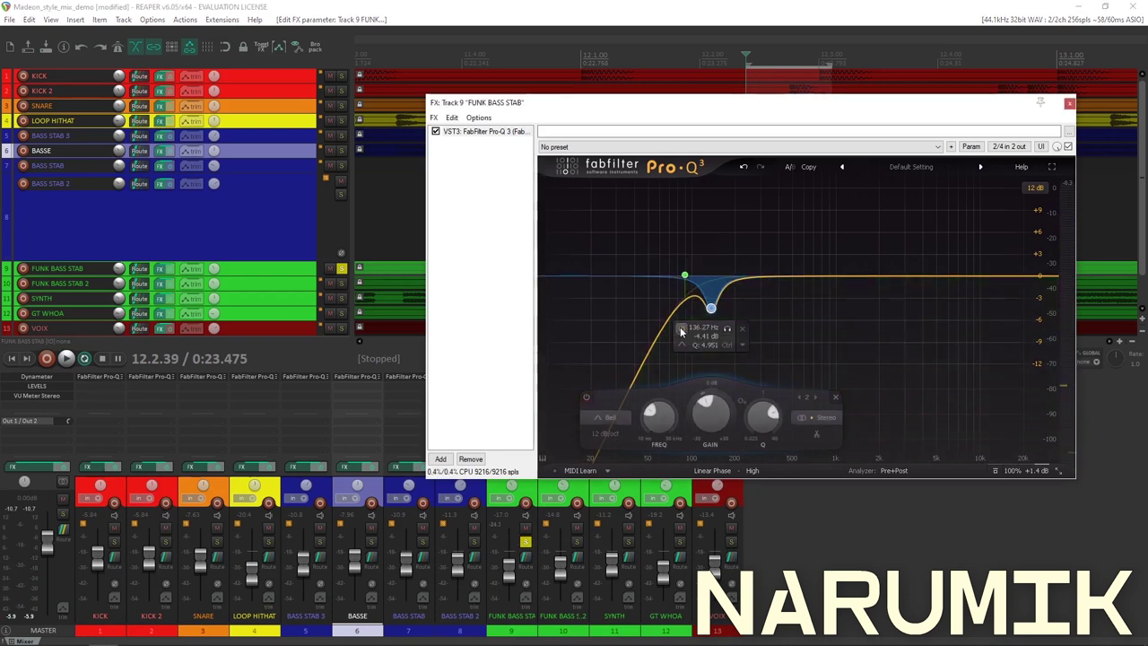
click(680, 327)
click(680, 328)
mouse_move(1040, 471)
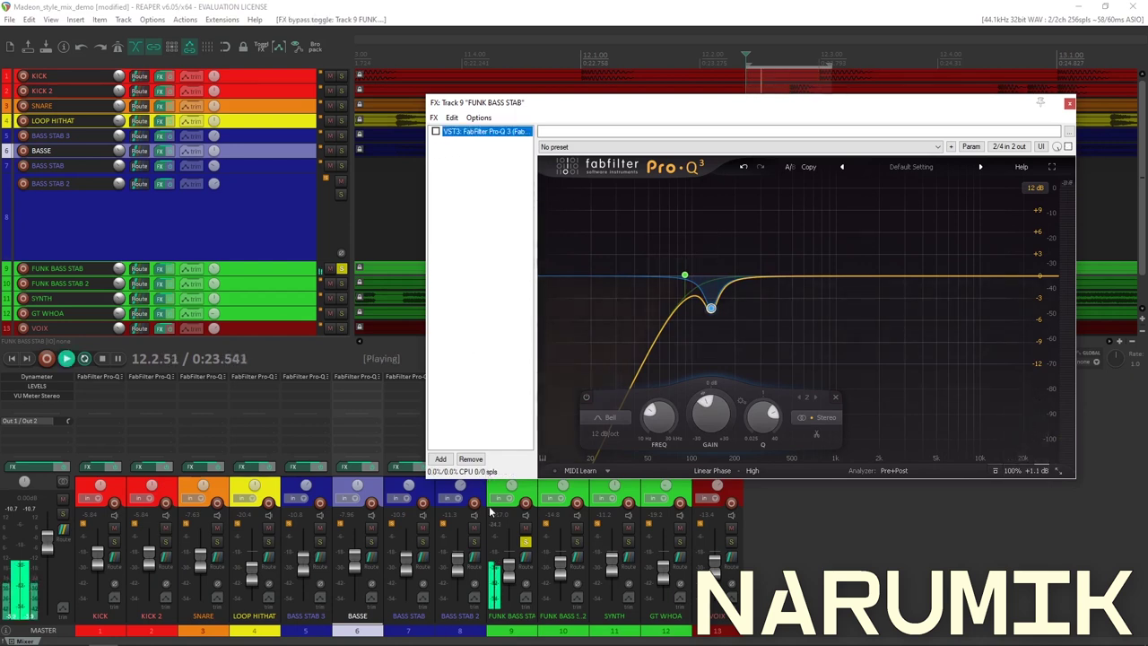
Compare the soloed stab's peak level with the whole EQ bypassed and enabled, leave it enabled and save the project
click(494, 532)
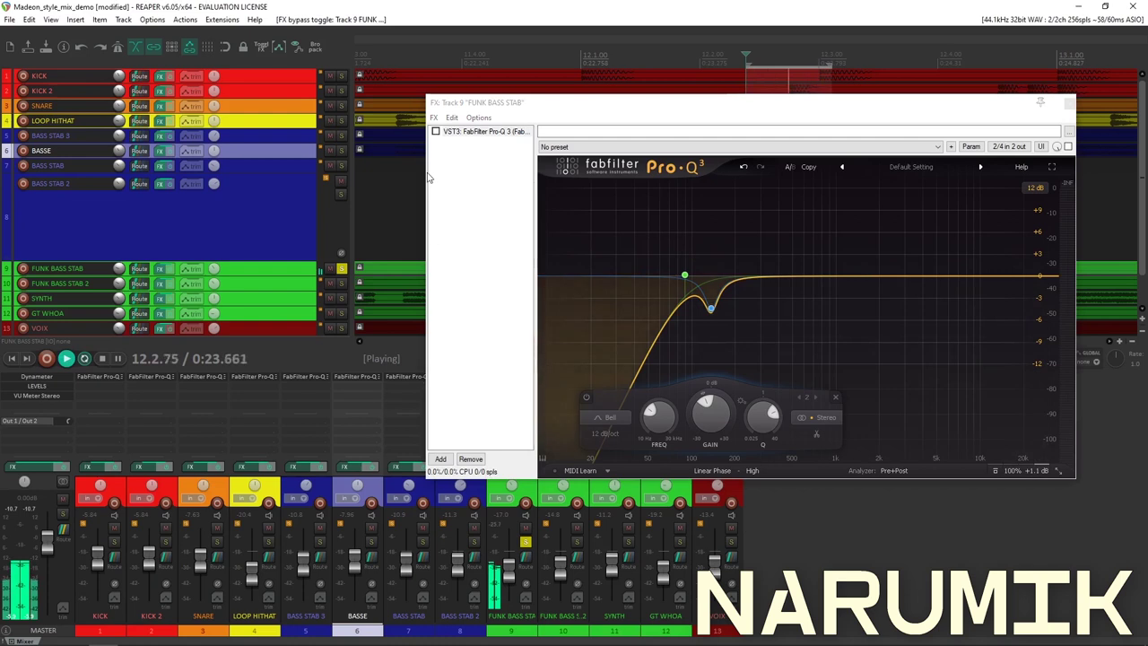
click(436, 131)
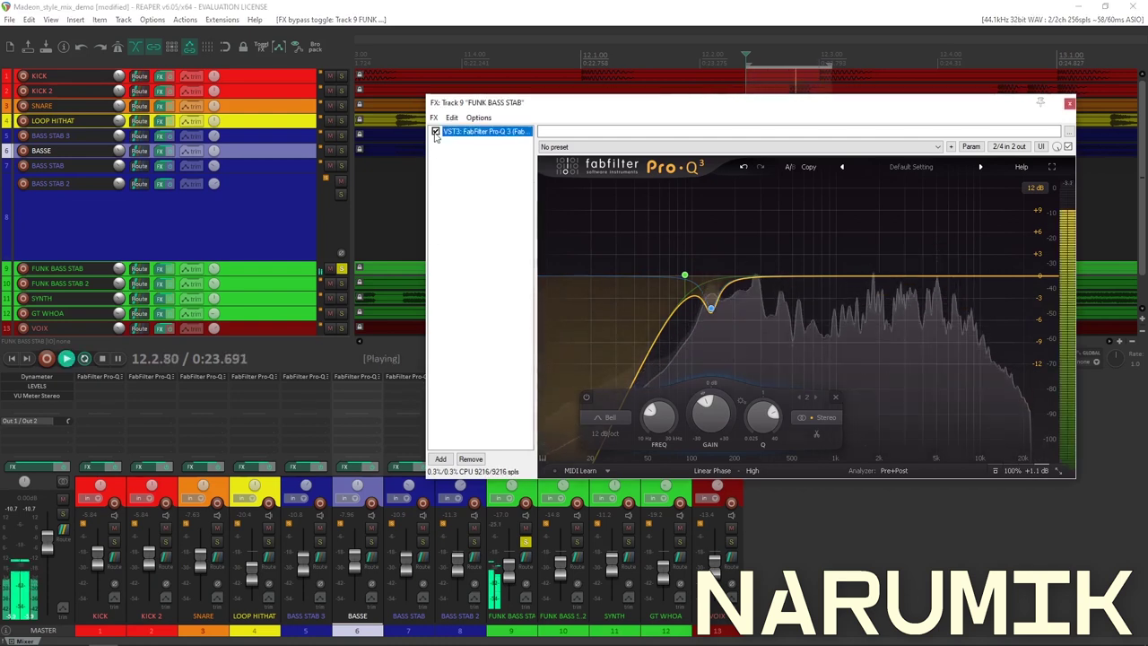
key(space)
click(533, 4)
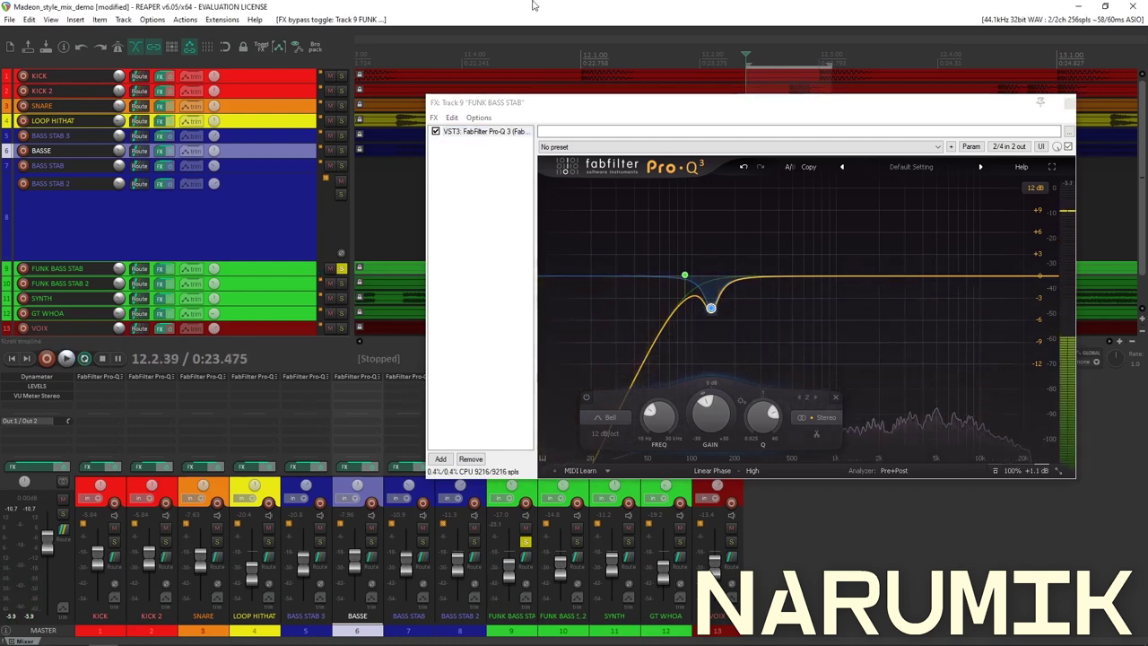
mouse_move(704, 301)
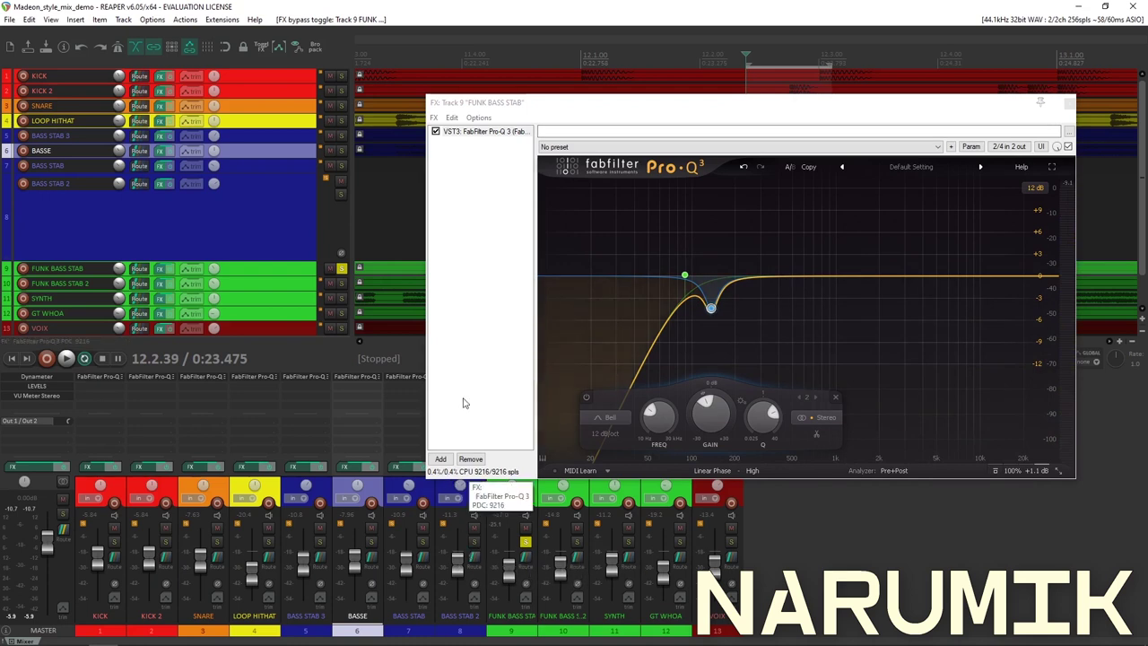
click(711, 309)
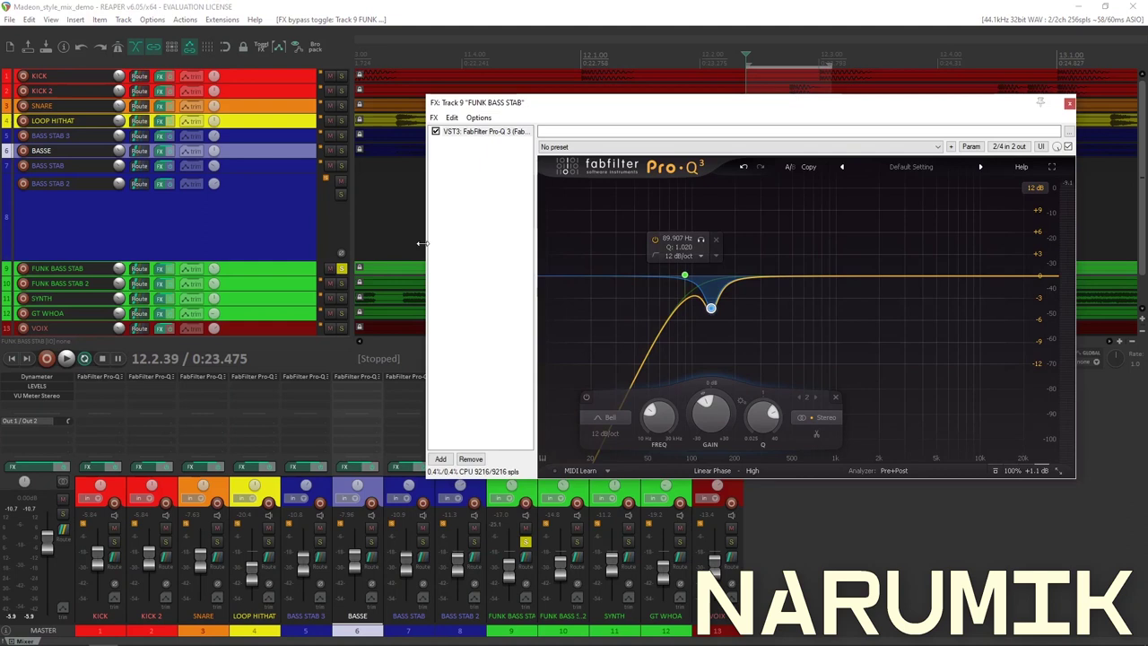
double_click(457, 98)
drag(461, 7, 739, 271)
scroll(773, 129, down, 4)
scroll(678, 123, down, 1)
scroll(682, 122, up, 4)
drag(667, 274, 701, 174)
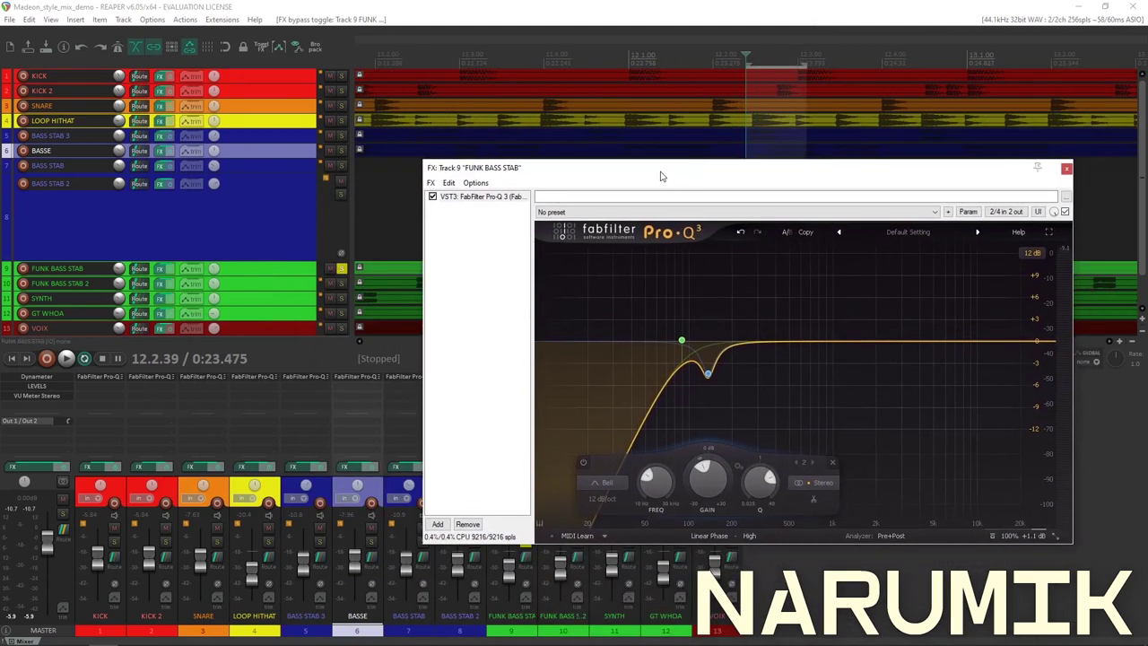
drag(575, 173, 529, 98)
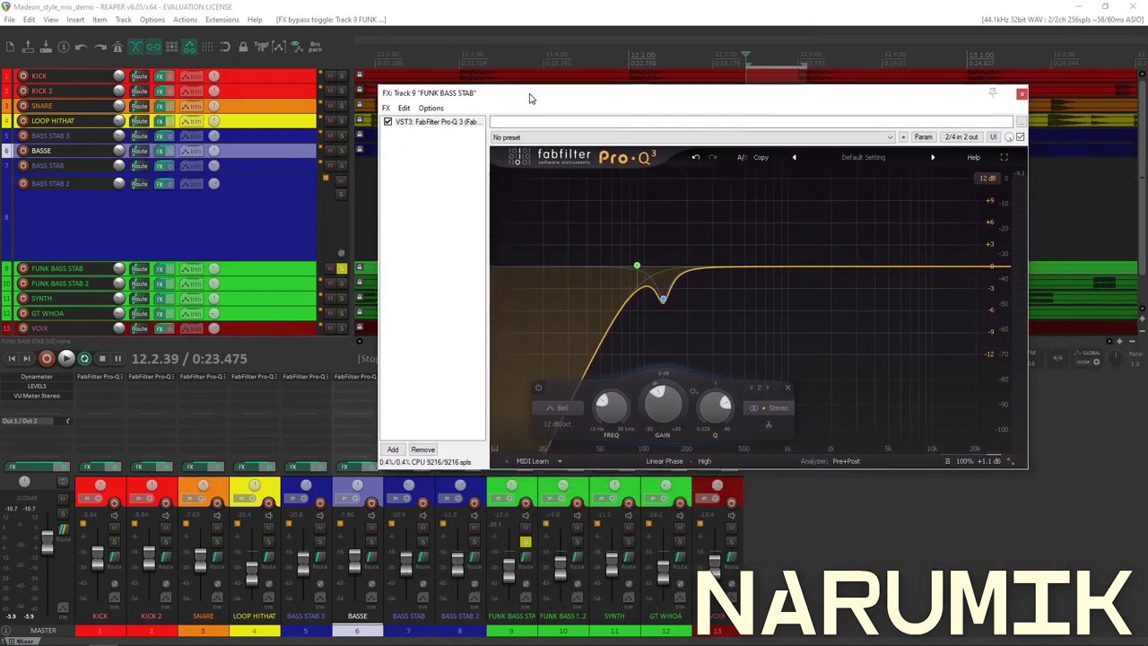
Replay the soloed FUNK BASS STAB with its EQ enabled and bypassed, lower the EQ output level to +0.5 dB and re-enable it
click(663, 297)
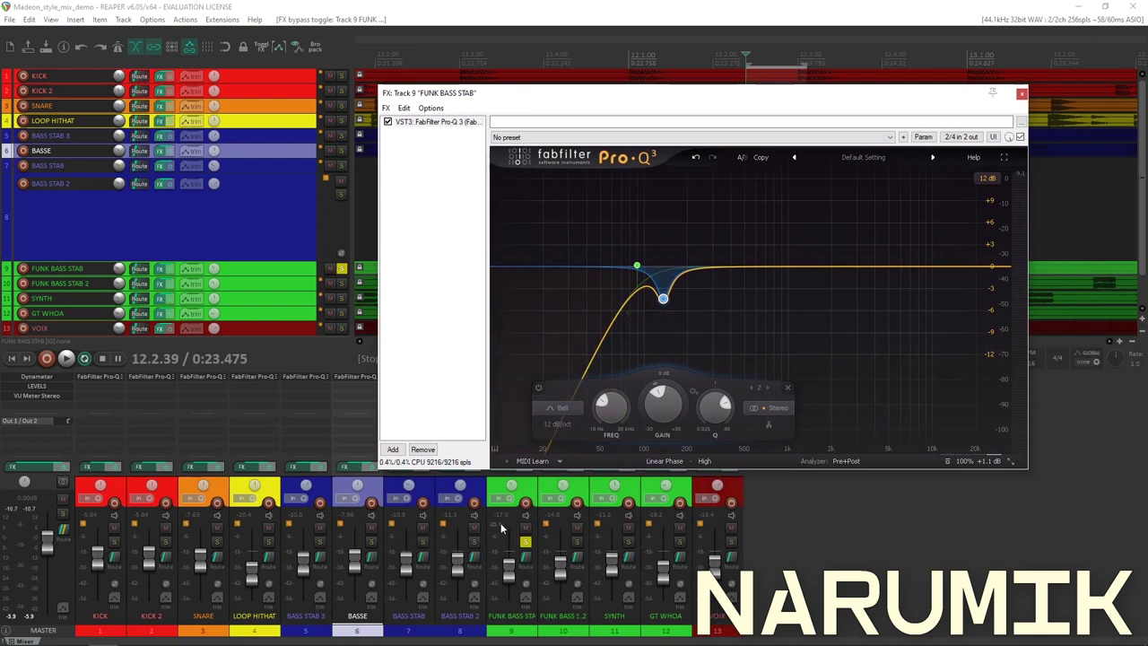
key(space)
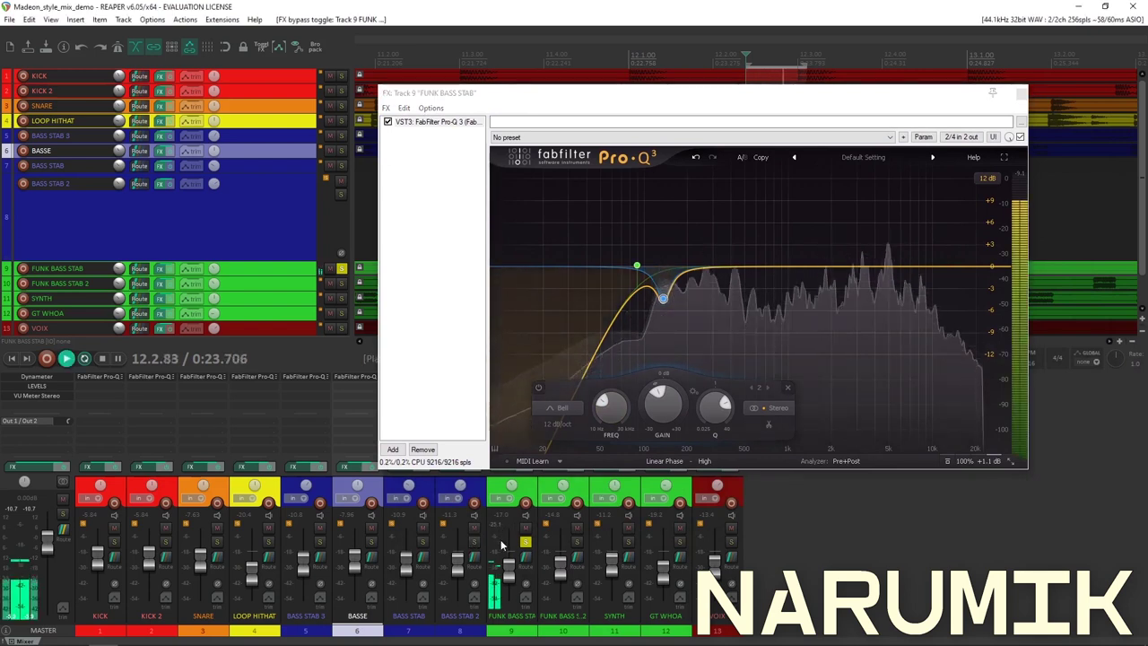
click(387, 122)
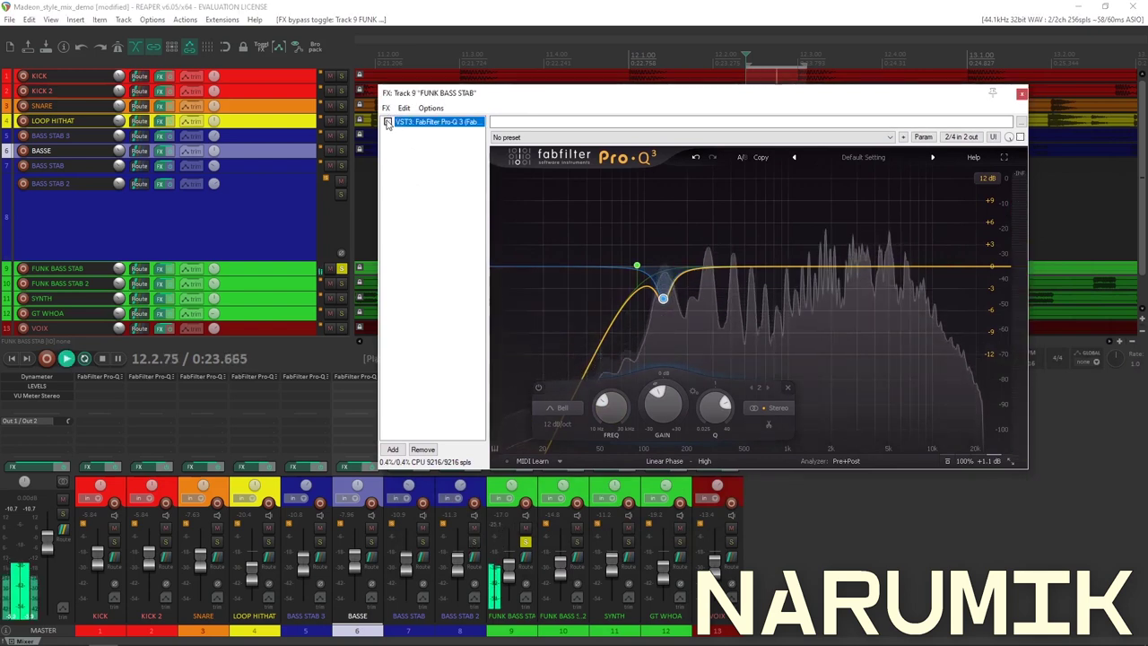
click(497, 535)
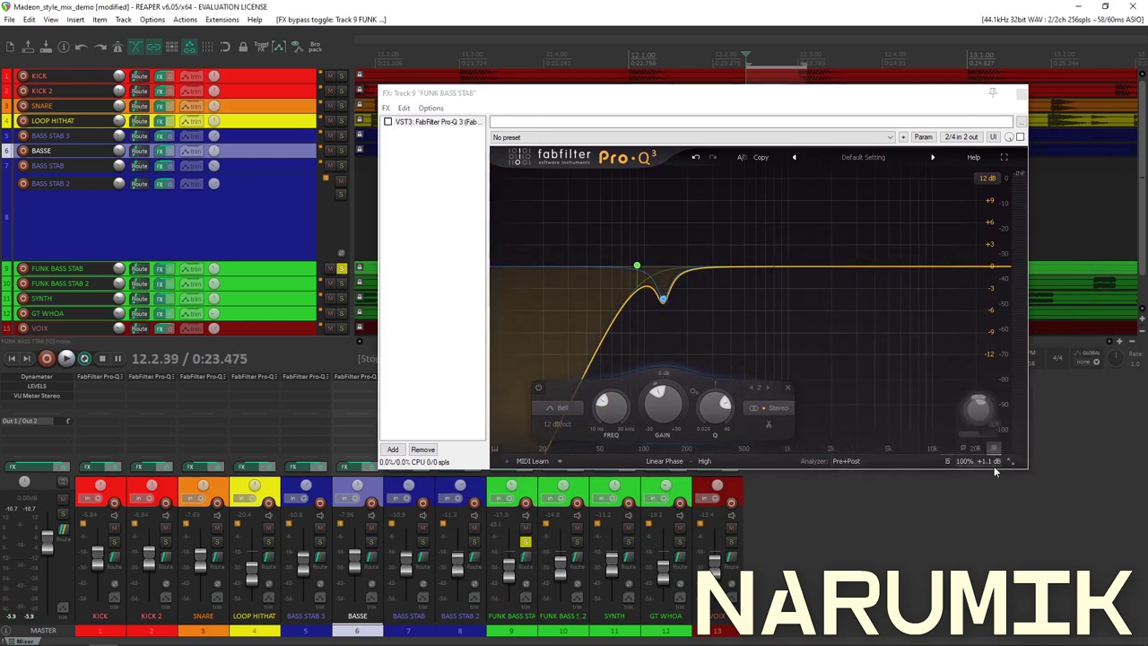
click(978, 411)
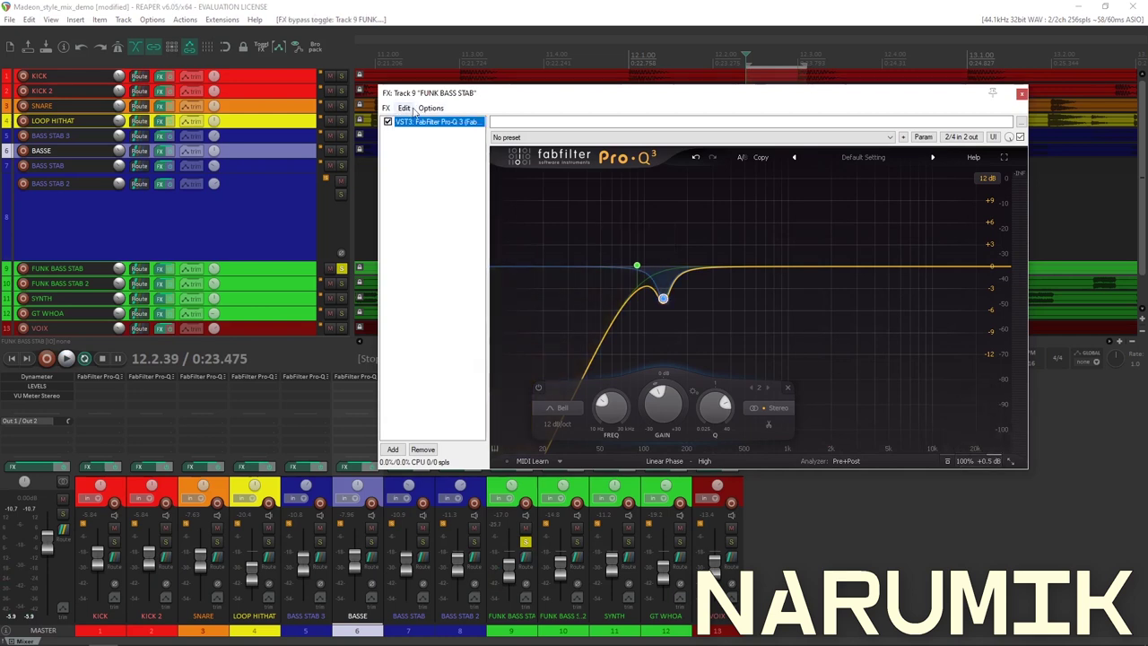
Replay the soloed FUNK BASS STAB loop several times to check its peak level with the +0.5 dB EQ output
drag(437, 101, 572, 120)
key(space)
key(space)
key(space)
key(space)
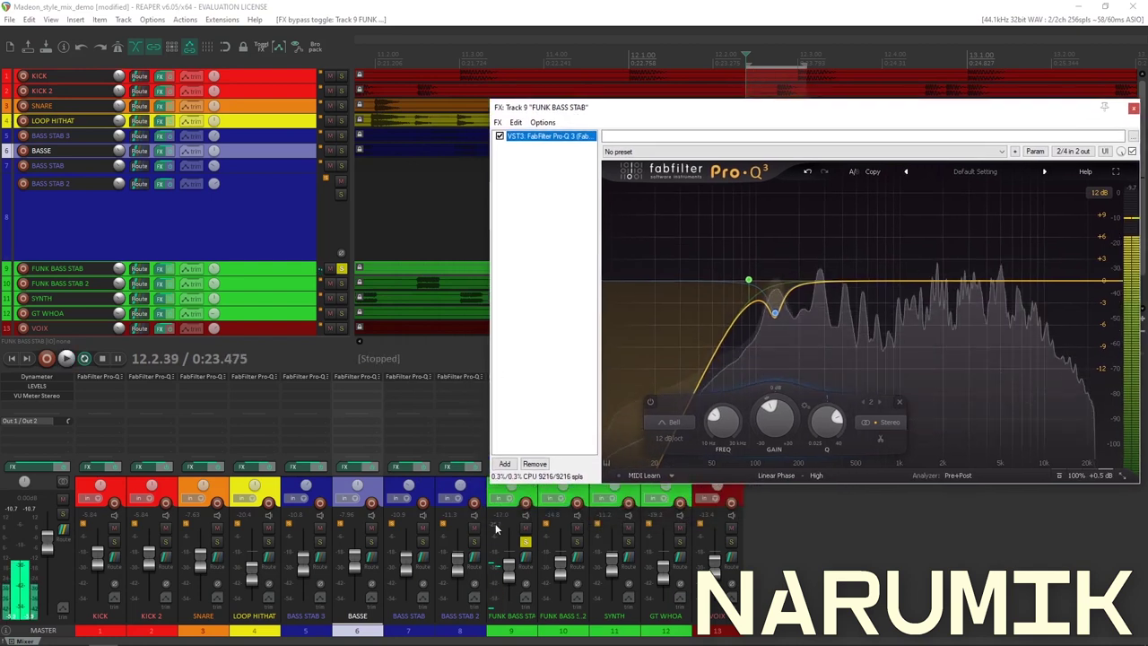
key(space)
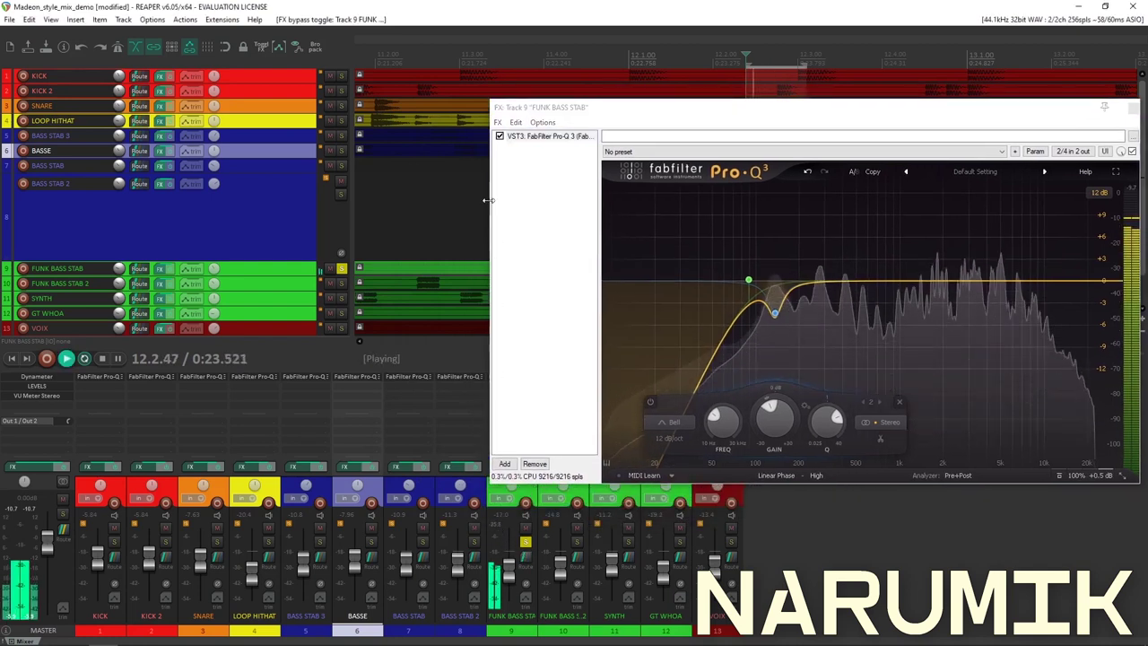
key(space)
click(520, 137)
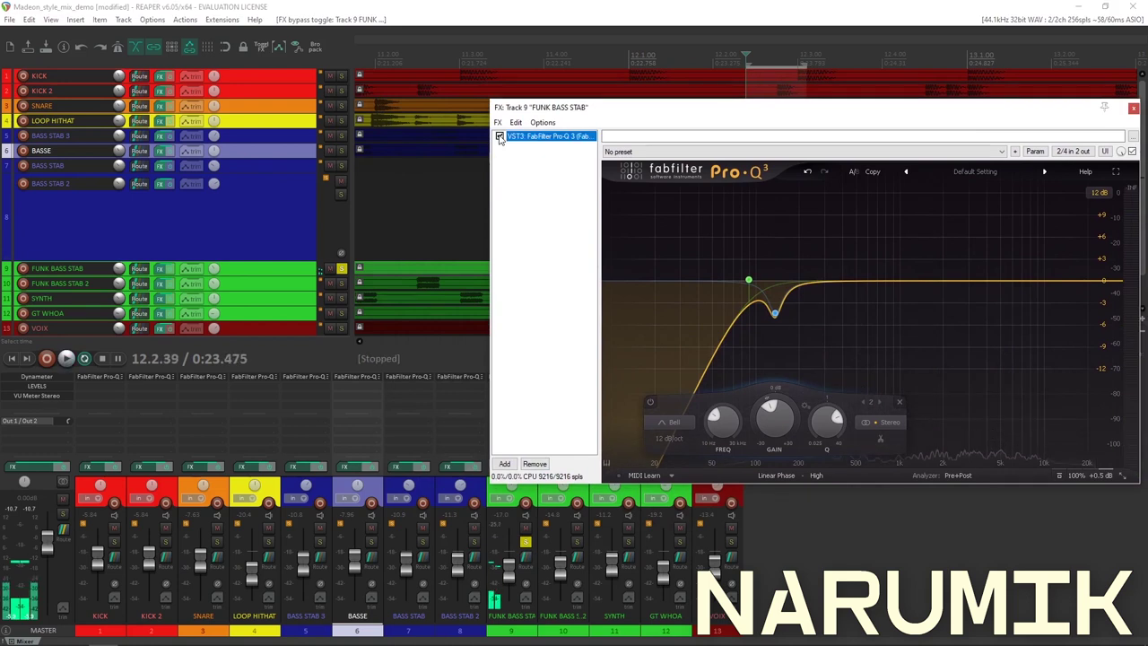
key(space)
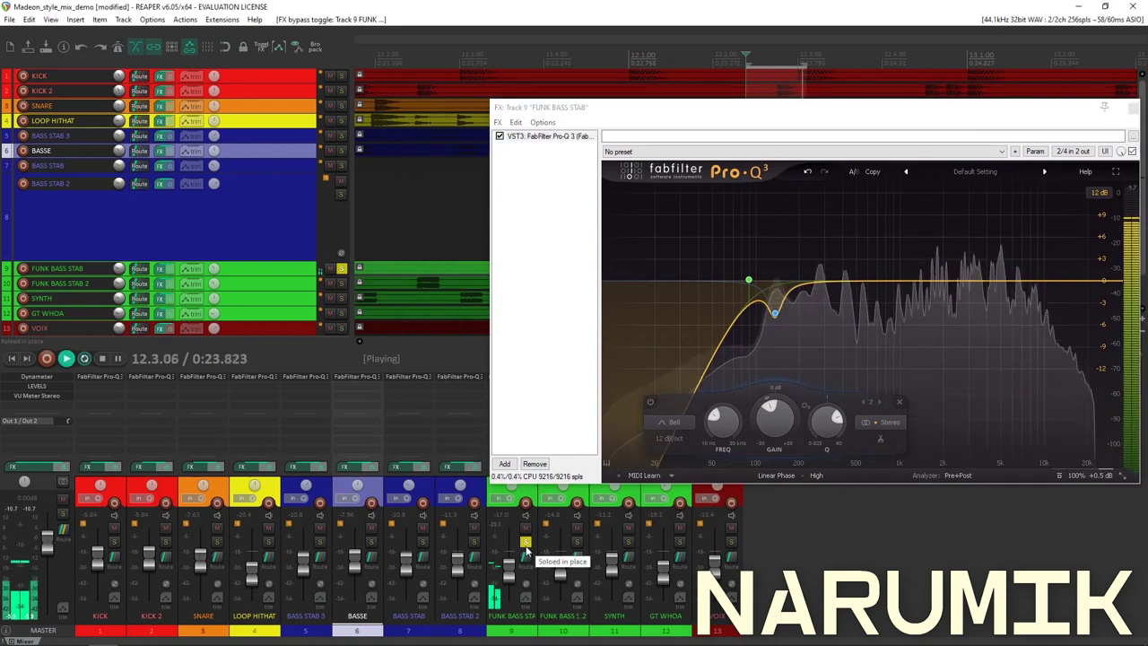
key(space)
Close the FUNK BASS STAB effects window, unsolo all tracks and restore the enlarged BASS STAB 2 track to compact height
drag(786, 110, 657, 127)
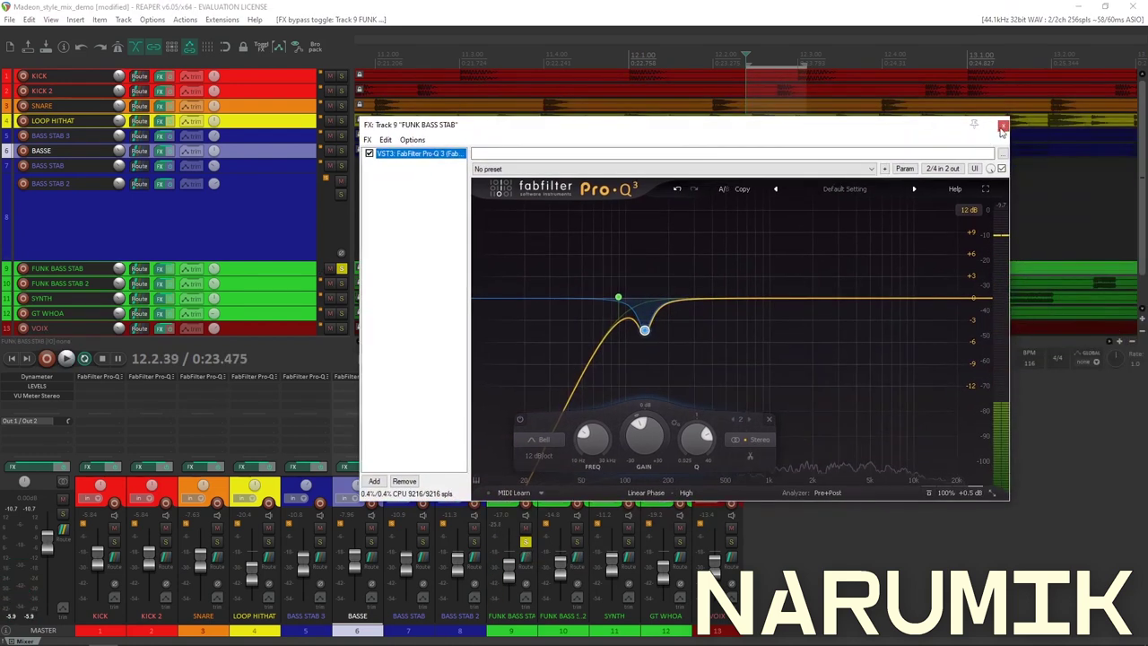
click(1001, 126)
scroll(888, 177, down, 6)
ctrl+click(341, 268)
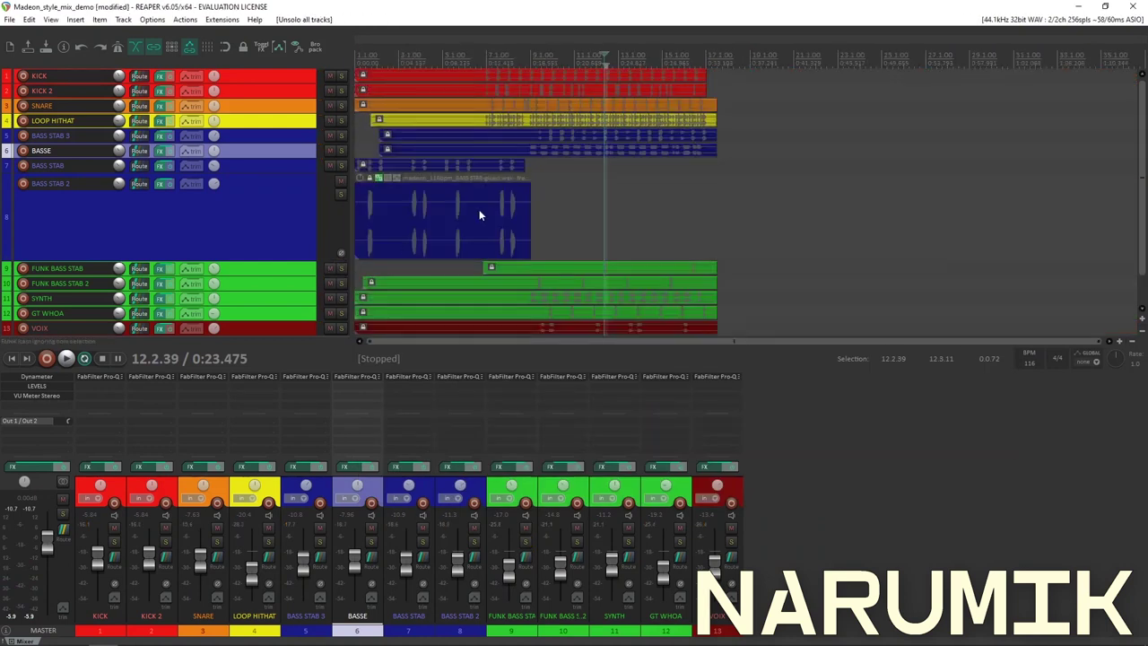
scroll(527, 192, up, 3)
scroll(524, 201, down, 2)
scroll(525, 207, down, 3)
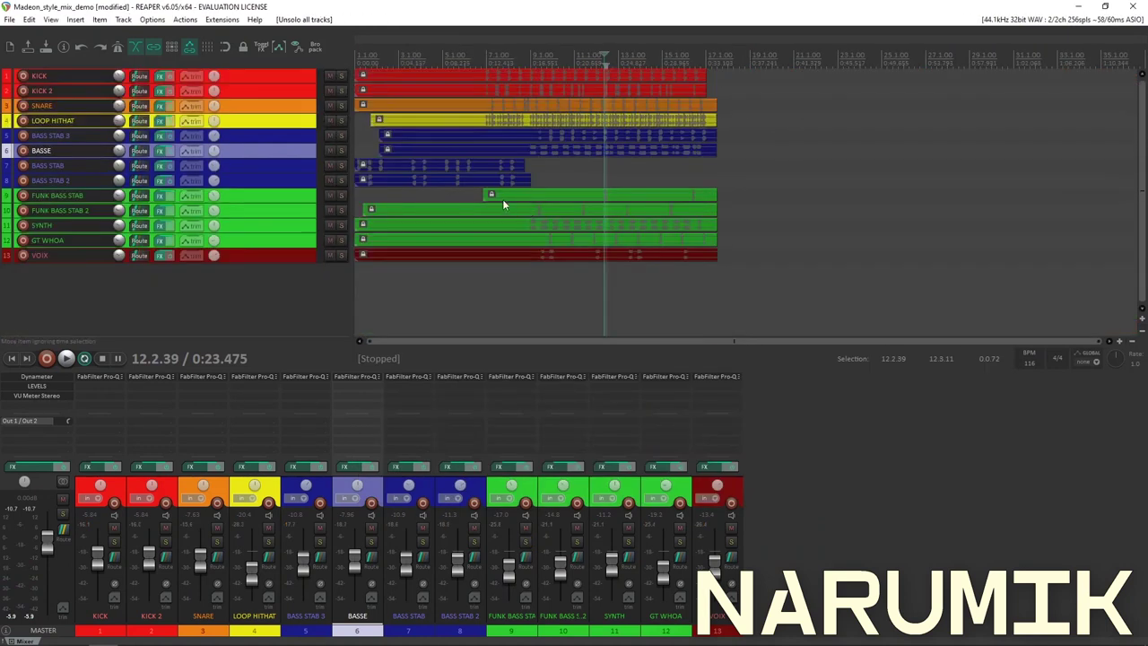
Enlarge the FUNK BASS STAB 2 track and play the mix over its stab in bar 13
click(282, 210)
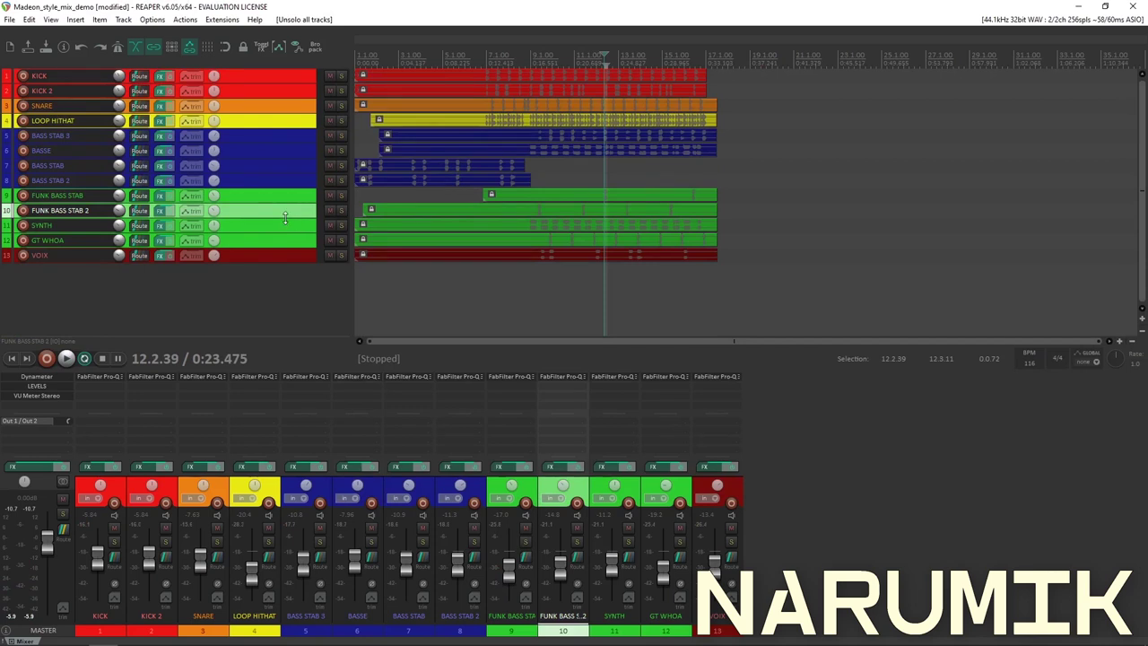
drag(281, 219, 278, 281)
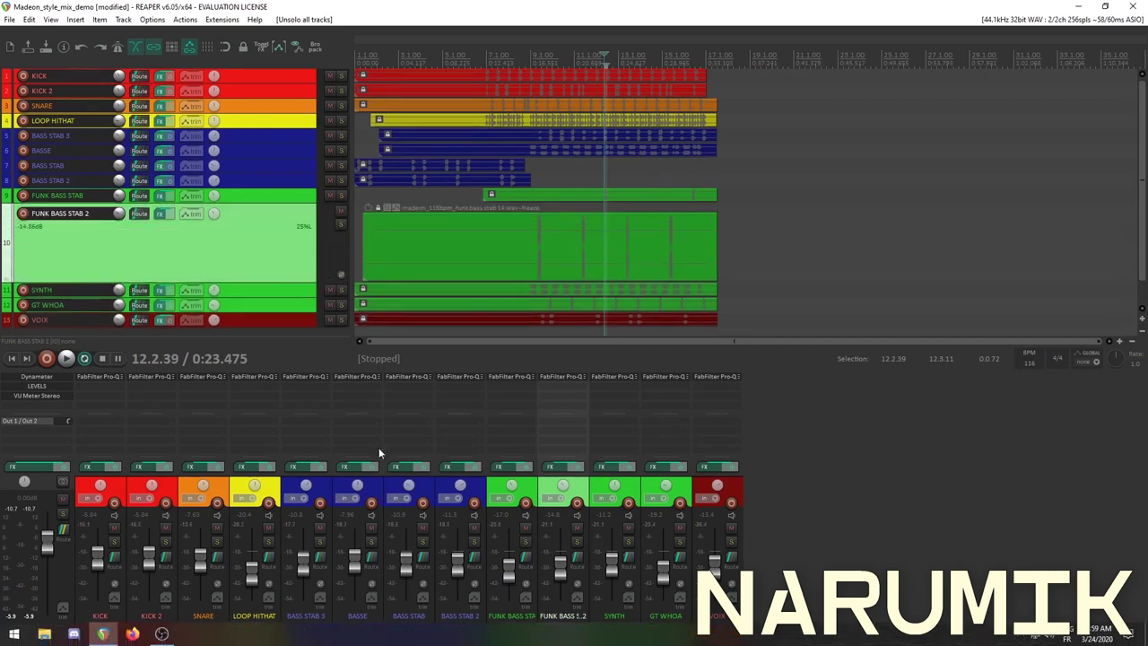
scroll(606, 227, up, 5)
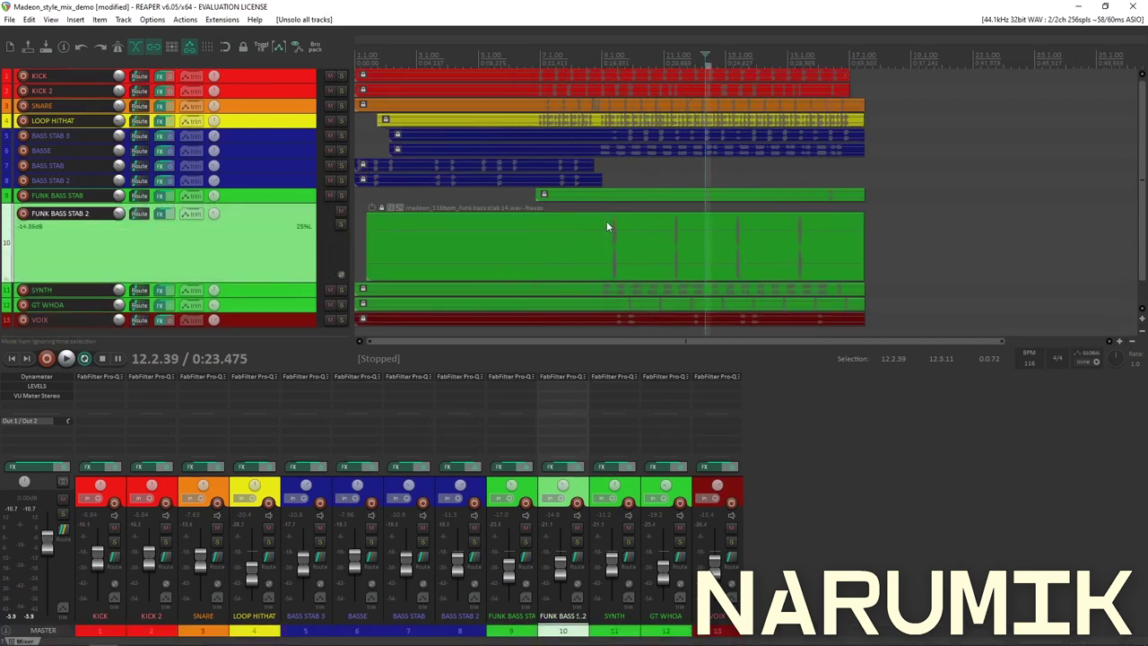
scroll(607, 226, down, 2)
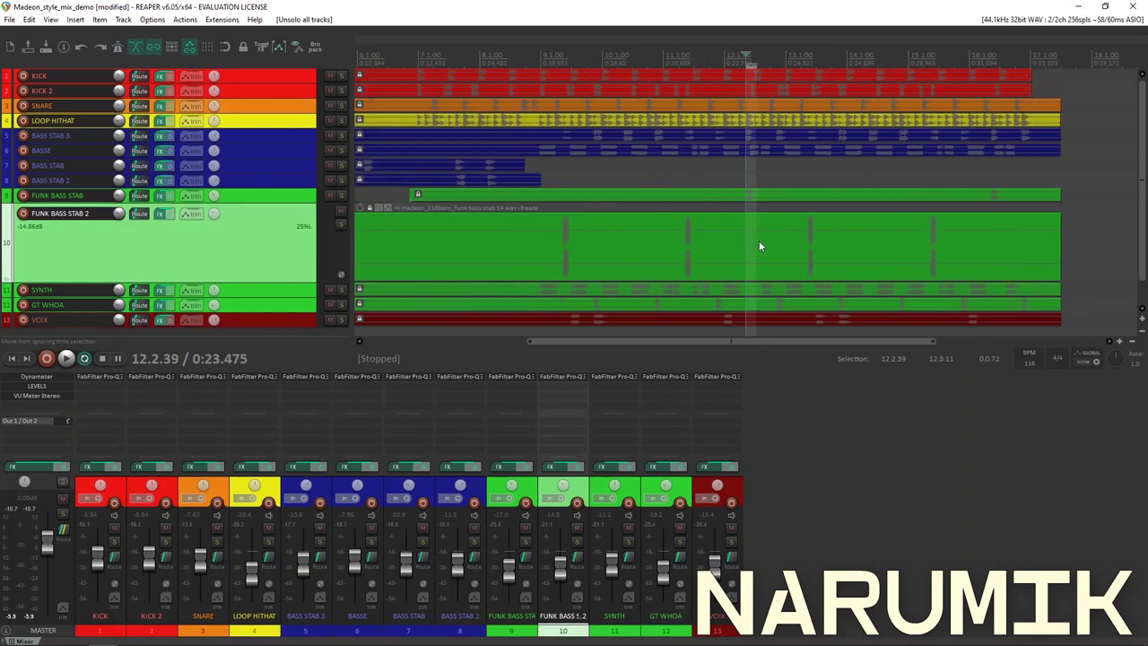
click(800, 228)
scroll(800, 228, up, 6)
key(space)
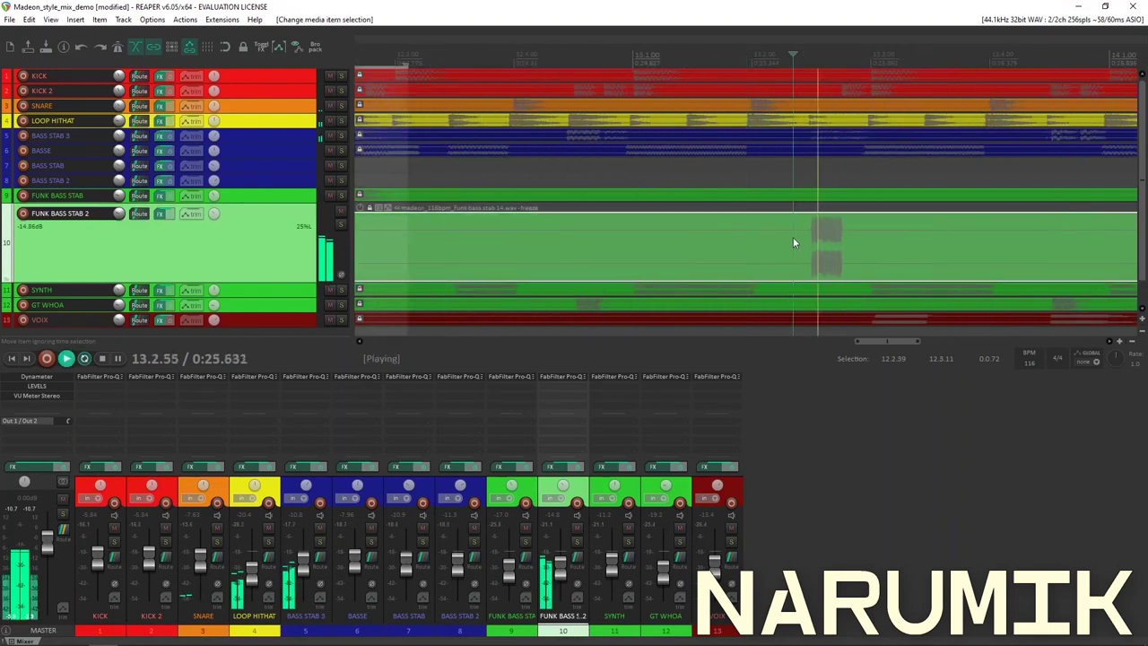
key(space)
Solo FUNK BASS STAB and FUNK BASS STAB 2 and audition one stab from each track
scroll(712, 231, down, 4)
click(341, 224)
click(340, 195)
click(623, 192)
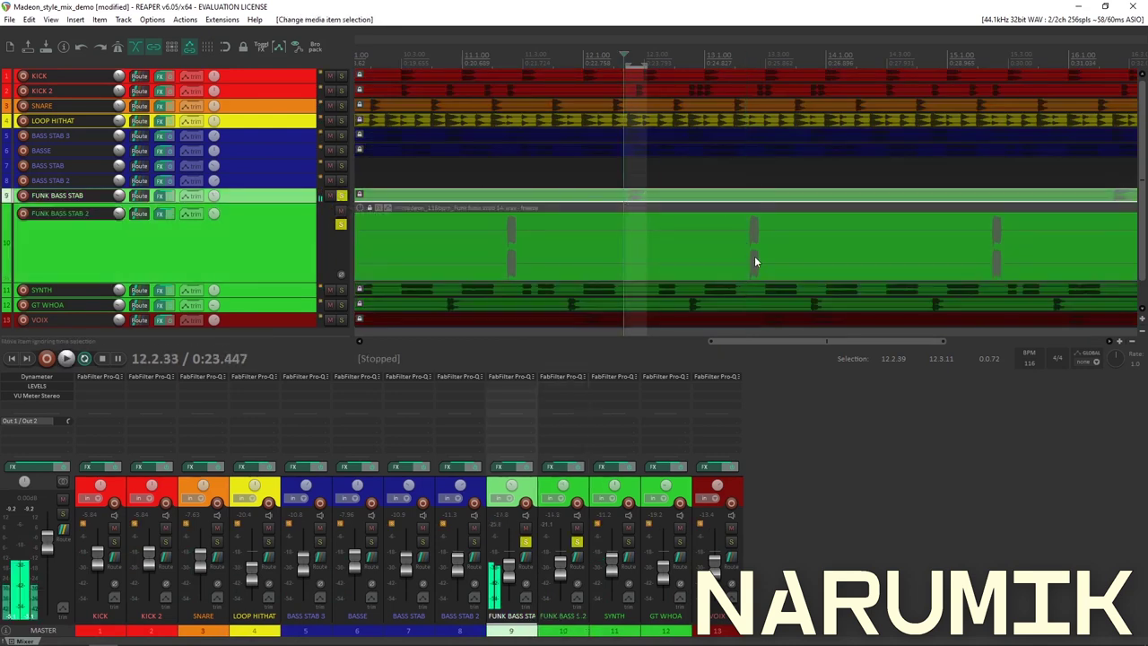
click(744, 251)
click(259, 198)
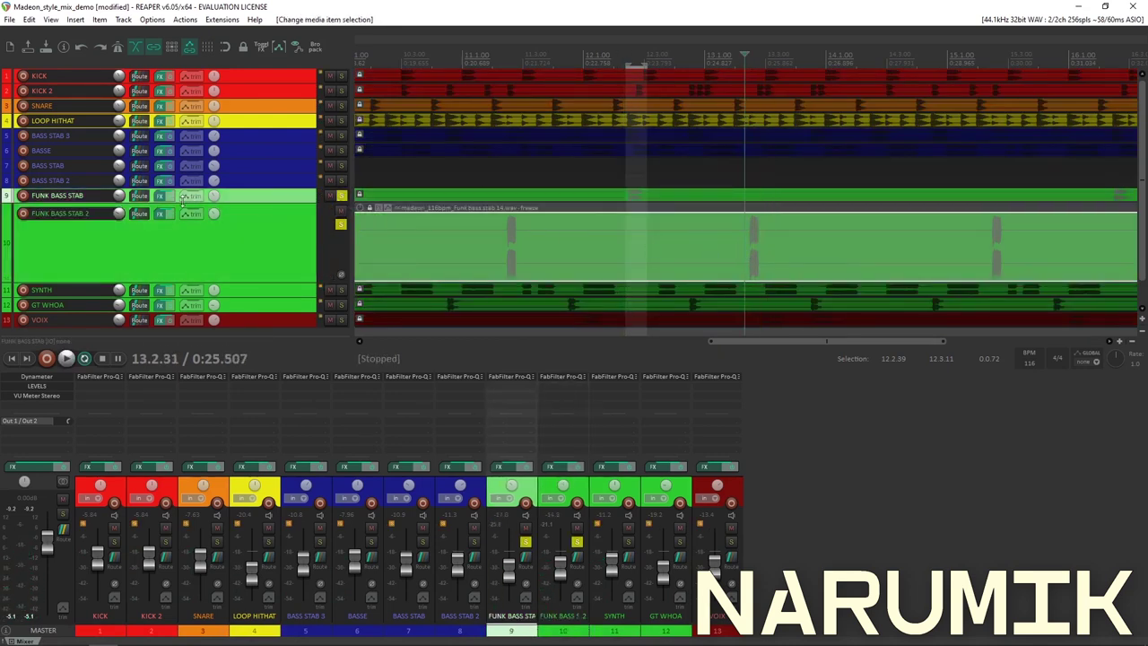
Open the effect chains of both funk bass stab tracks and copy the FabFilter Pro-Q 3 from FUNK BASS STAB
click(158, 215)
drag(336, 258, 558, 211)
click(159, 198)
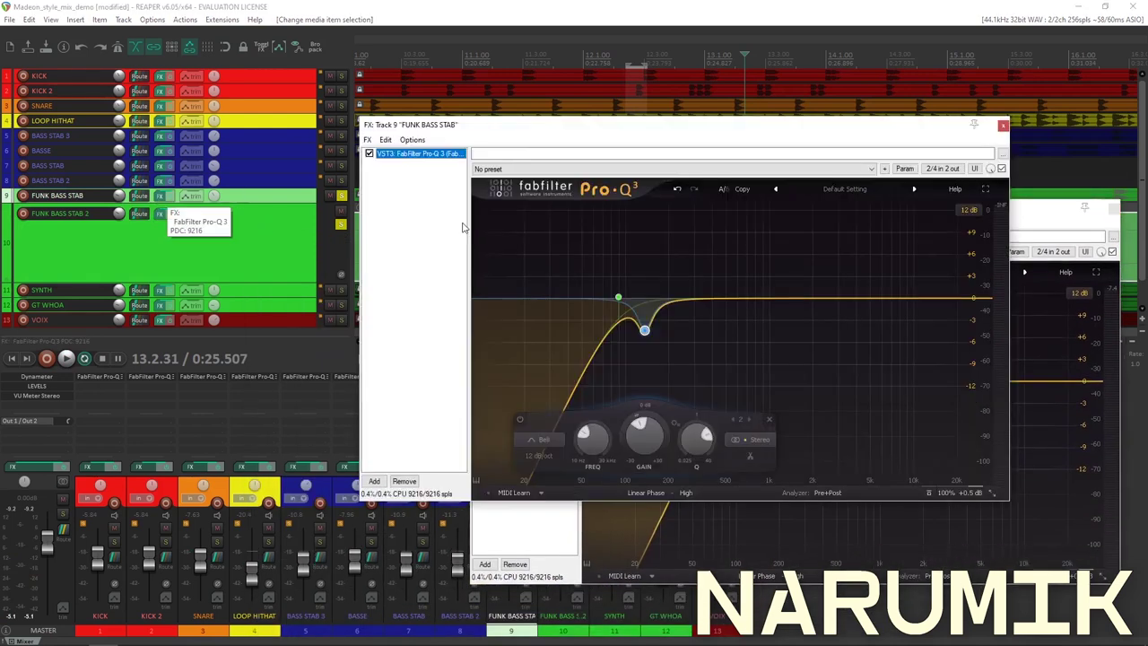
right_click(416, 162)
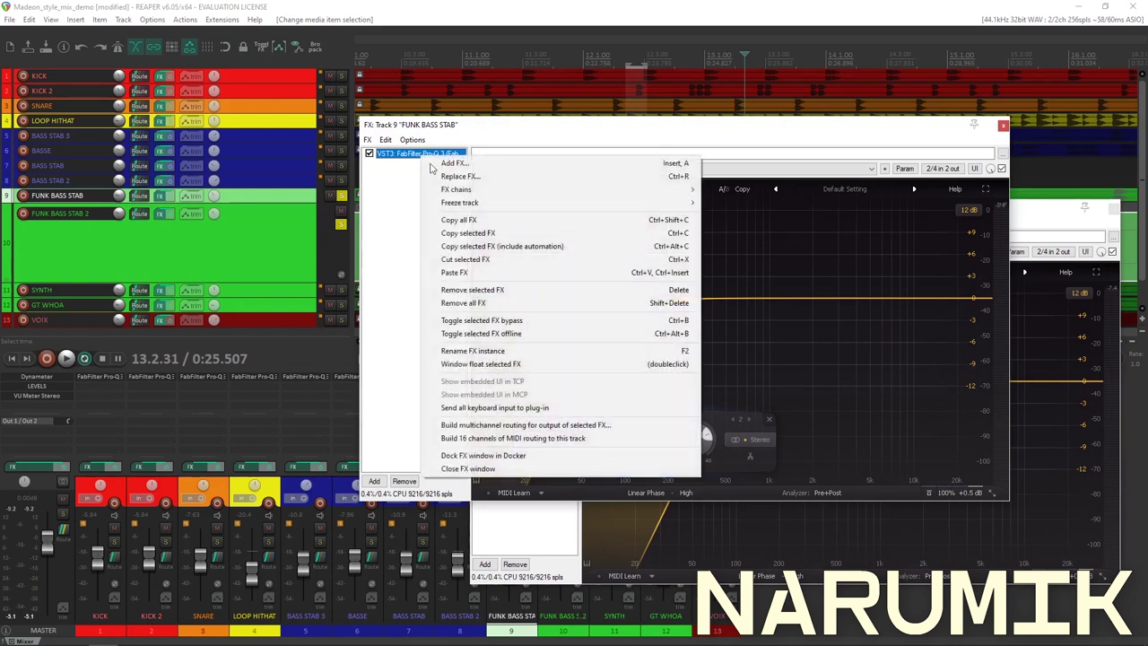
click(469, 234)
Replace the Pro-Q 3 on FUNK BASS STAB 2 with the copied one and close both effects windows
drag(412, 124, 368, 383)
click(529, 454)
click(517, 564)
right_click(530, 325)
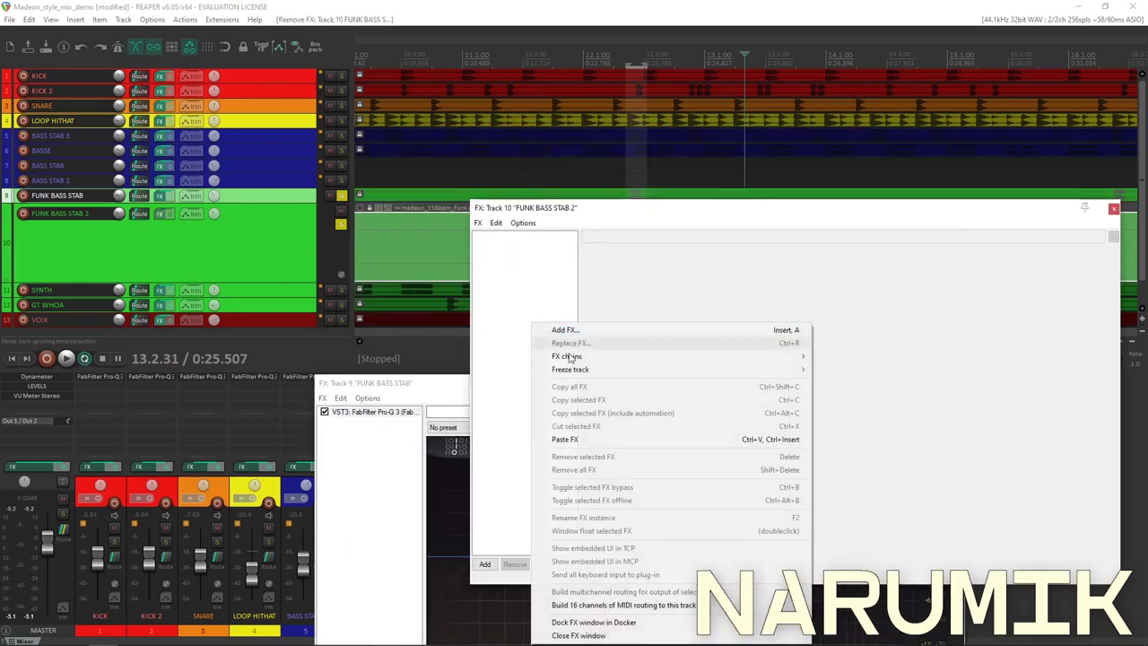
click(551, 438)
click(1111, 210)
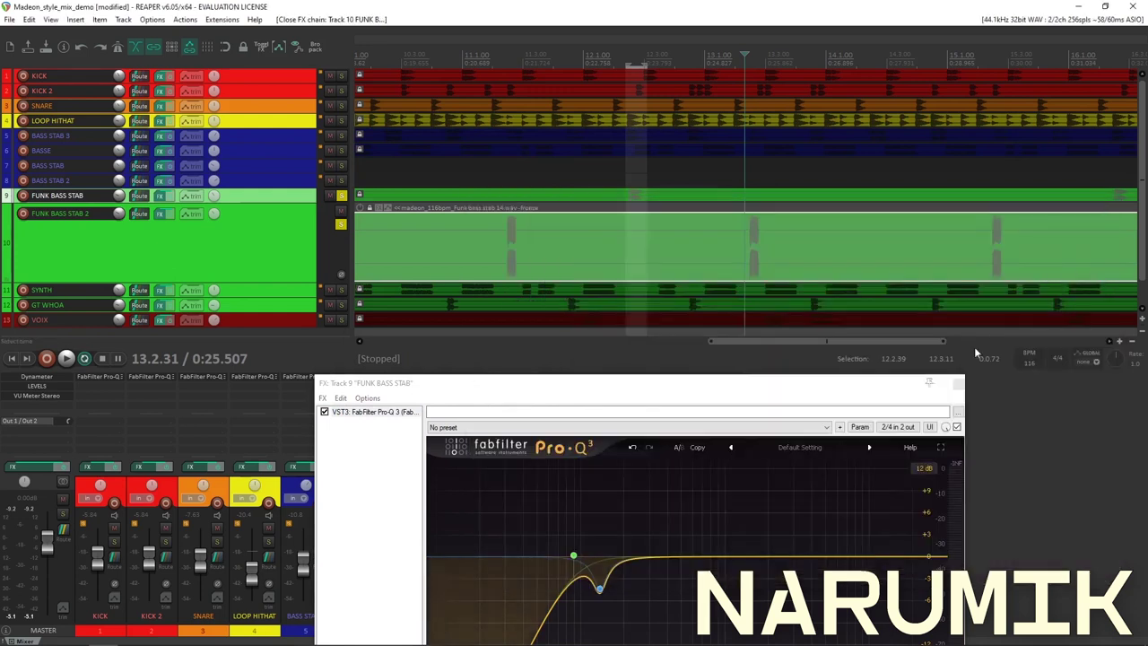
click(958, 385)
Unsolo all tracks and enlarge the SYNTH track
scroll(450, 252, down, 3)
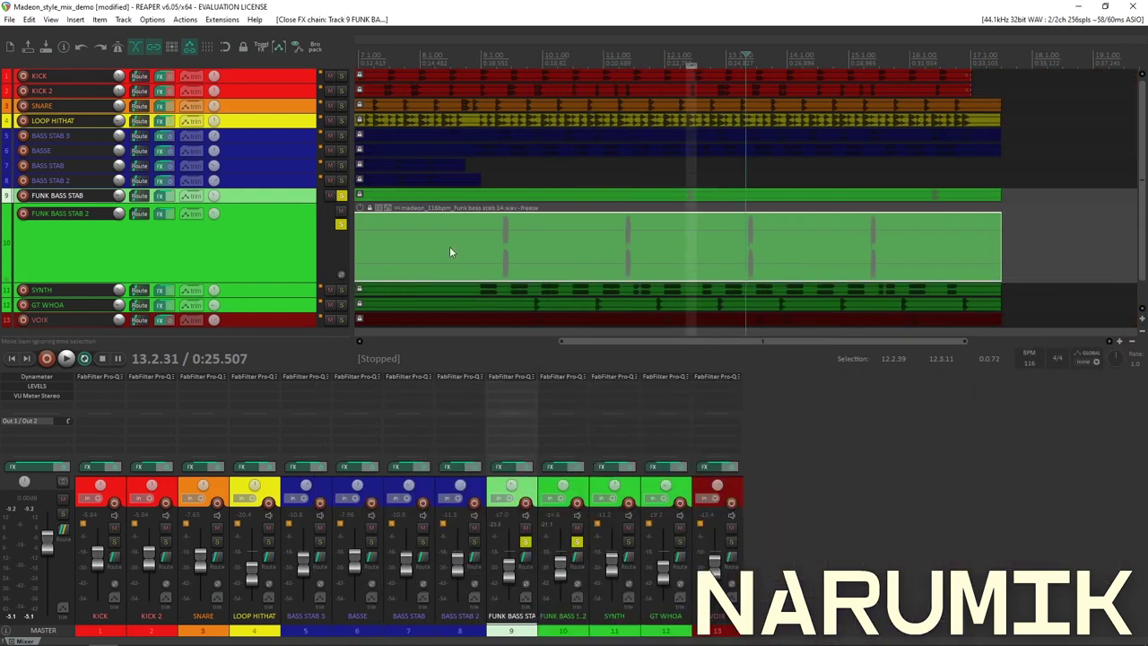
ctrl+click(340, 224)
scroll(449, 199, up, 1)
click(306, 246)
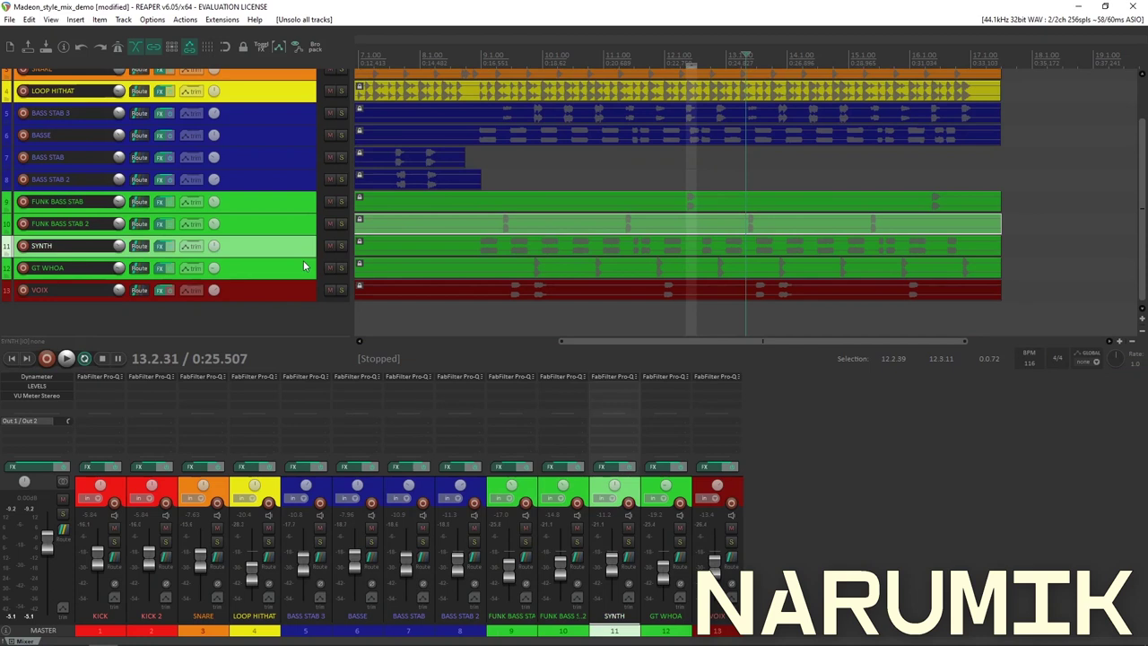
drag(303, 258, 310, 319)
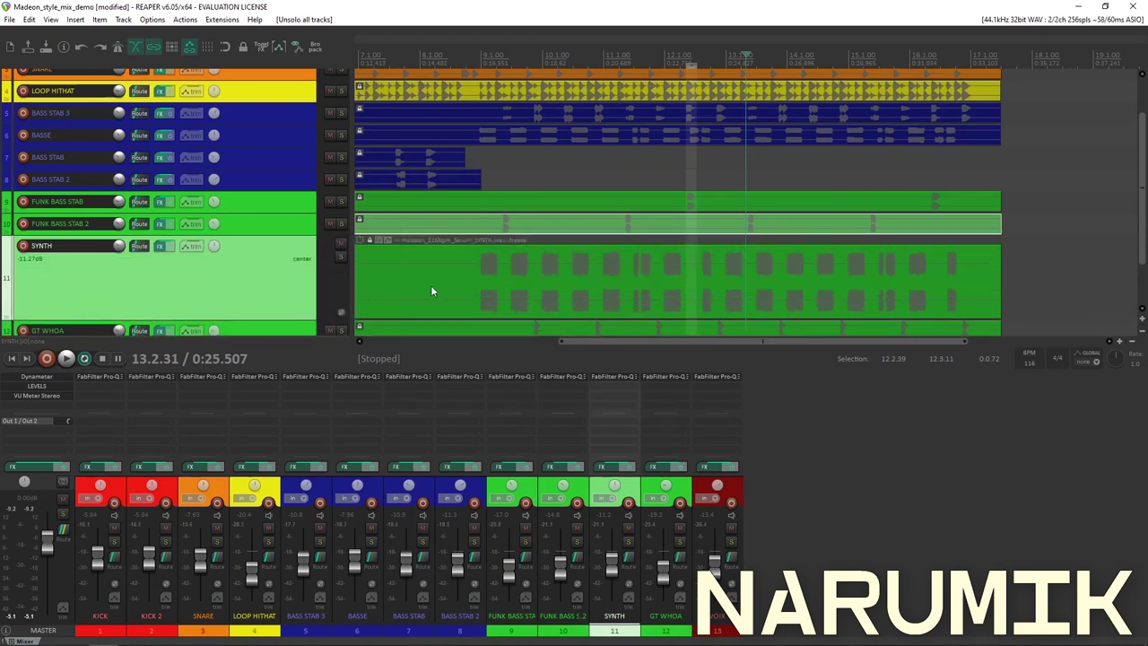
Audition the SYNTH track soloed from the start of bar 9, unsolo it and save the project
click(481, 265)
click(340, 256)
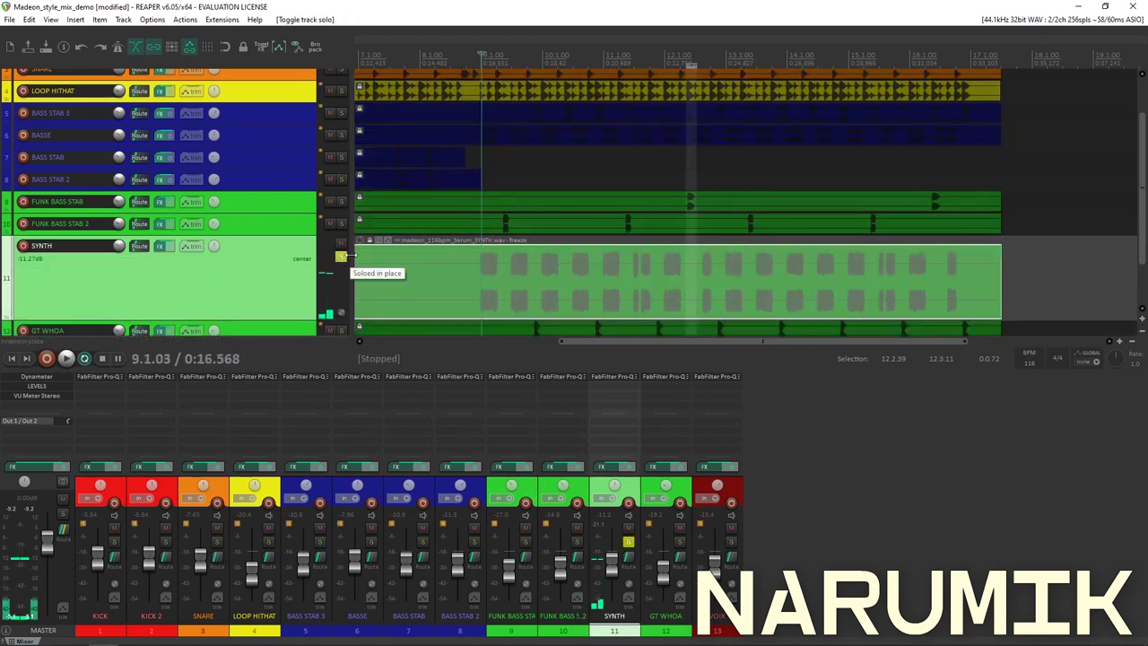
scroll(475, 264, up, 3)
click(341, 257)
scroll(525, 255, down, 3)
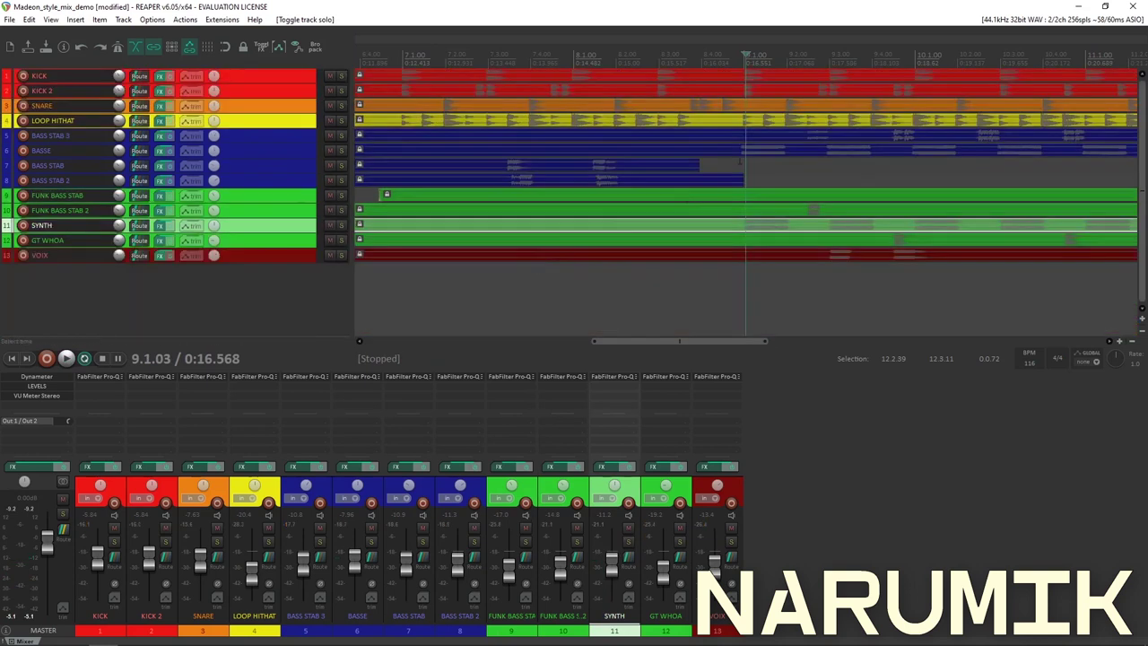
Open the SYNTH track's Pro-Q 3 below the arrangement and play the mix around bar 10 to examine the synth's spectrum
click(160, 226)
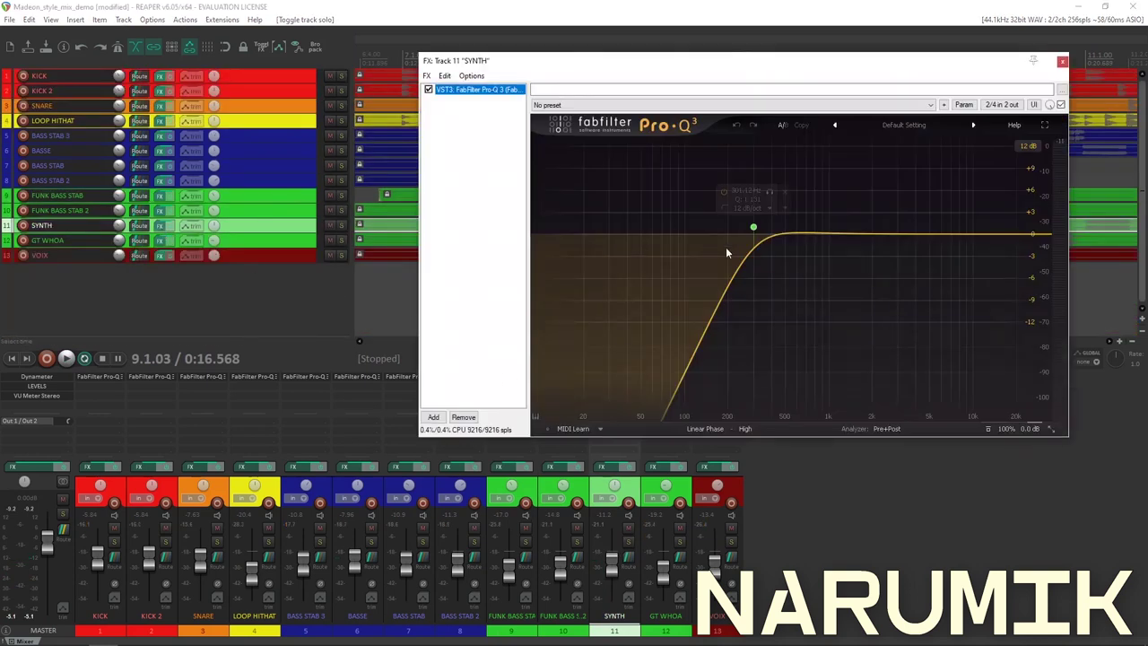
drag(731, 60, 703, 292)
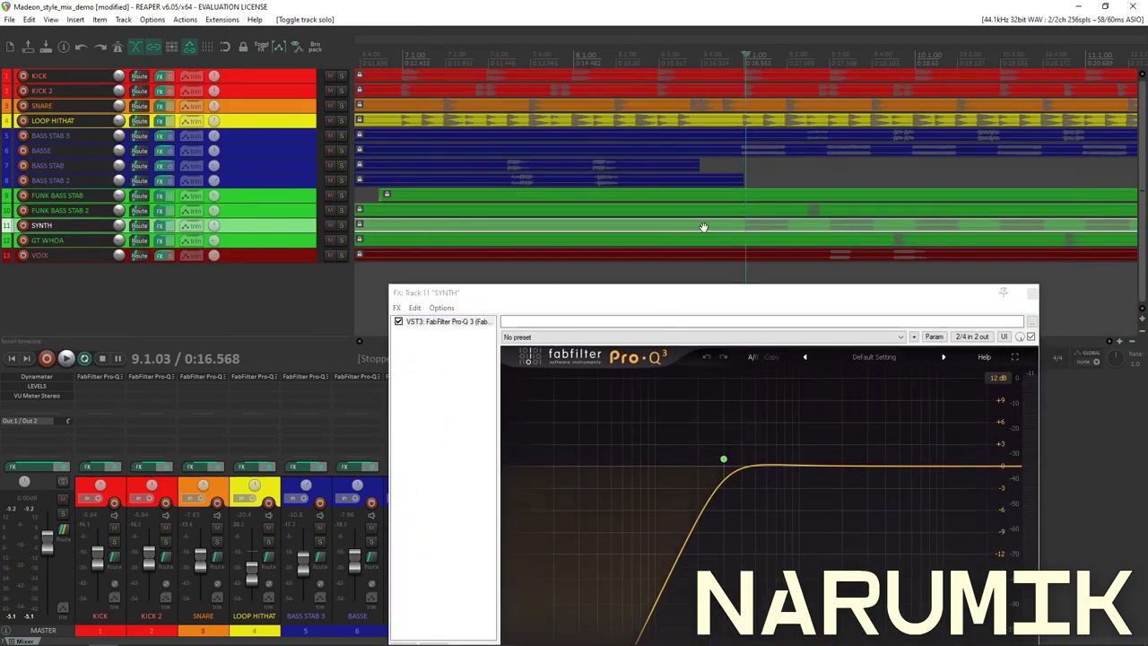
scroll(703, 226, down, 4)
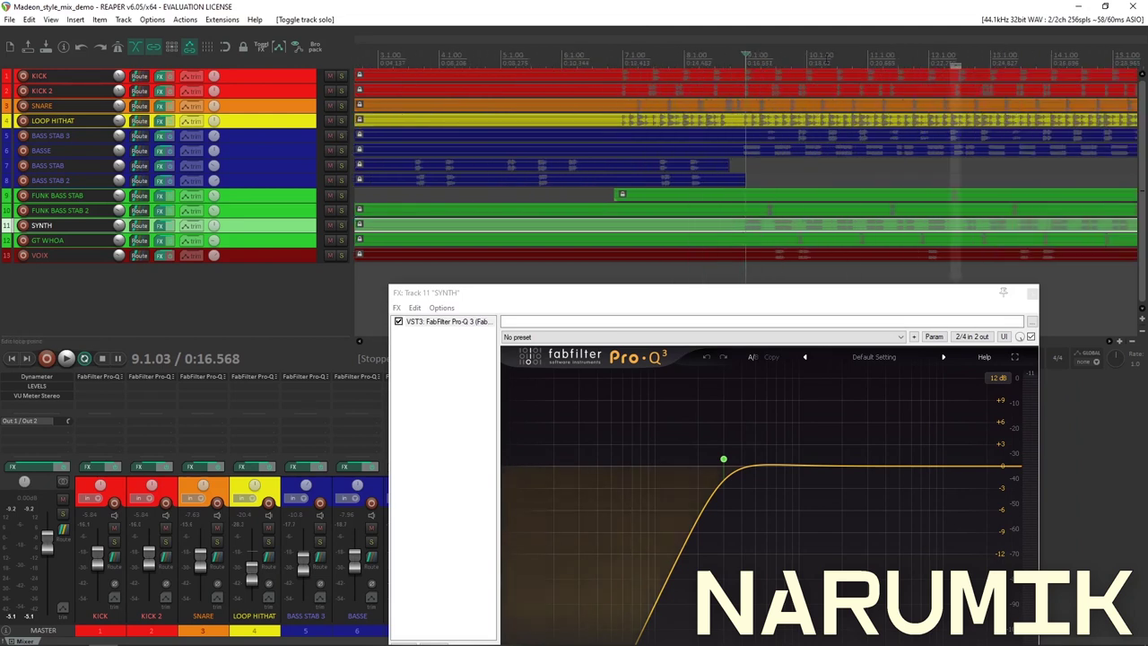
click(832, 56)
key(space)
scroll(832, 56, up, 4)
key(space)
key(space)
scroll(697, 57, up, 2)
key(space)
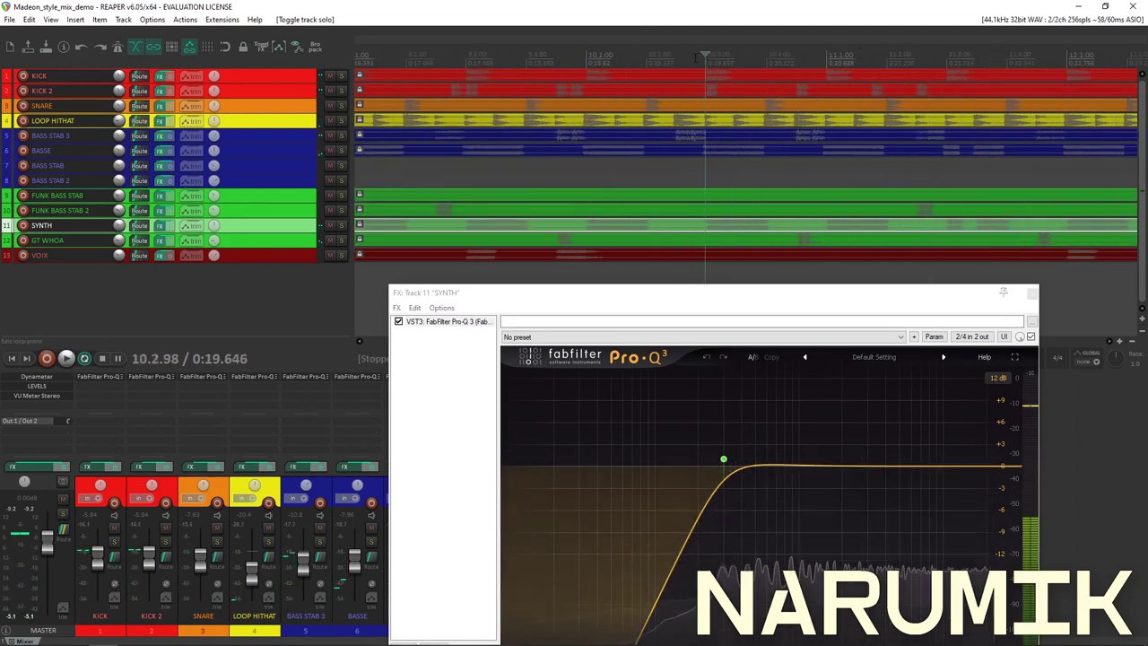
Select the time range from about 10.2.8 to 10.4.25 and play the mix looped over it
key(space)
drag(698, 57, 780, 63)
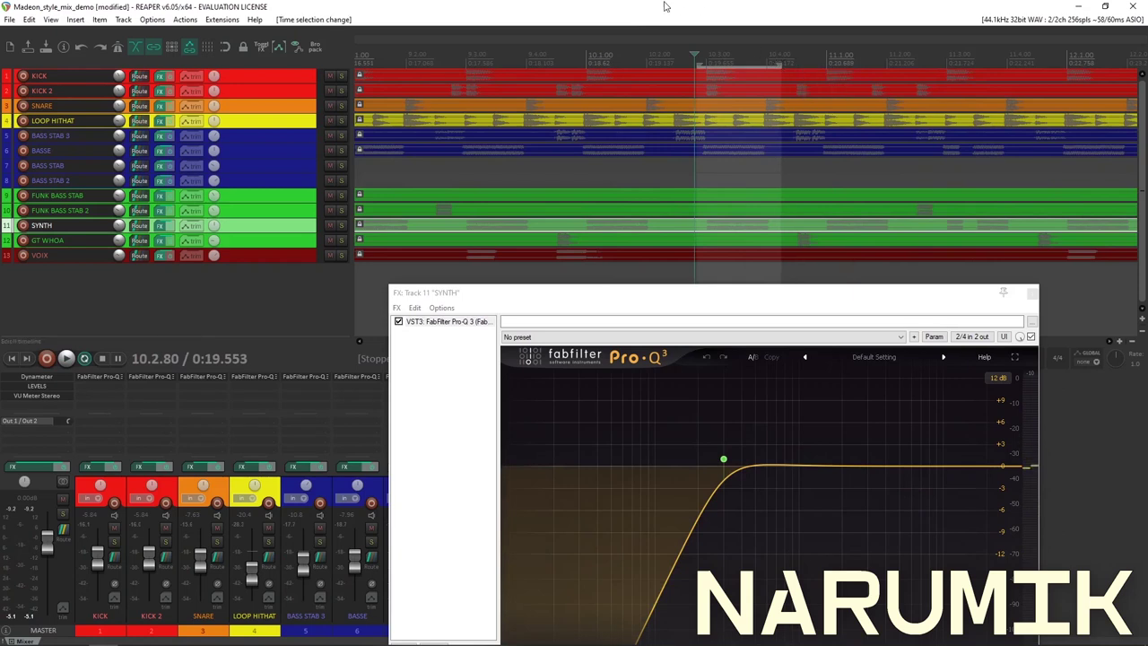
key(space)
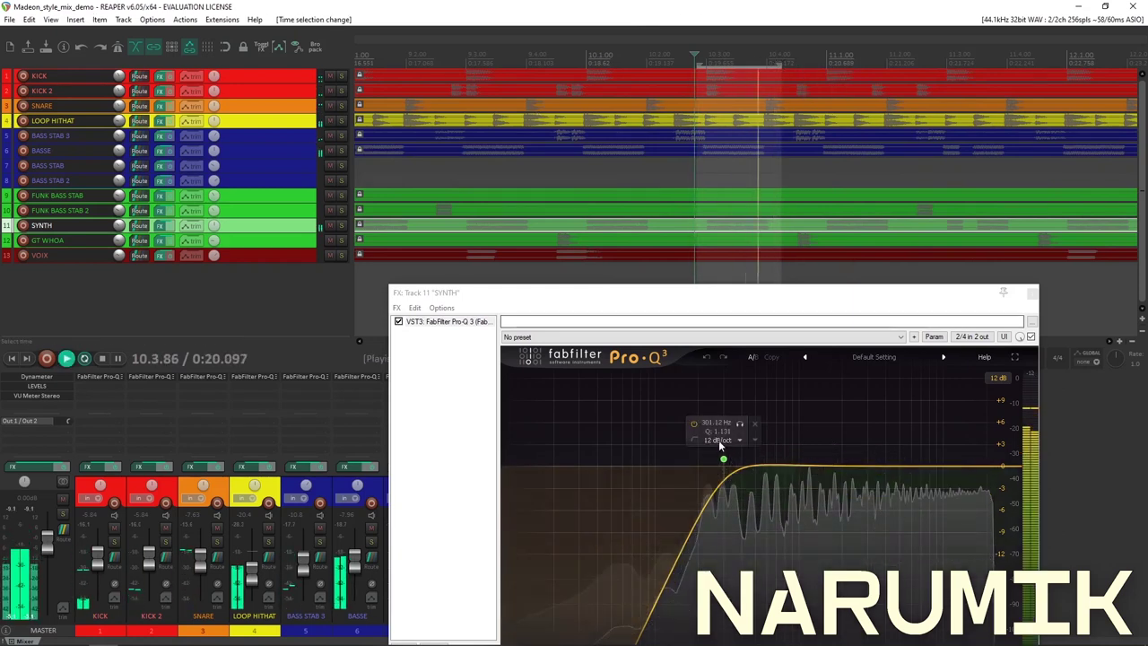
Add a narrow bell boost of about 9.5 dB near 300 Hz to the SYNTH EQ and move the effects window up
click(768, 444)
drag(767, 442, 723, 415)
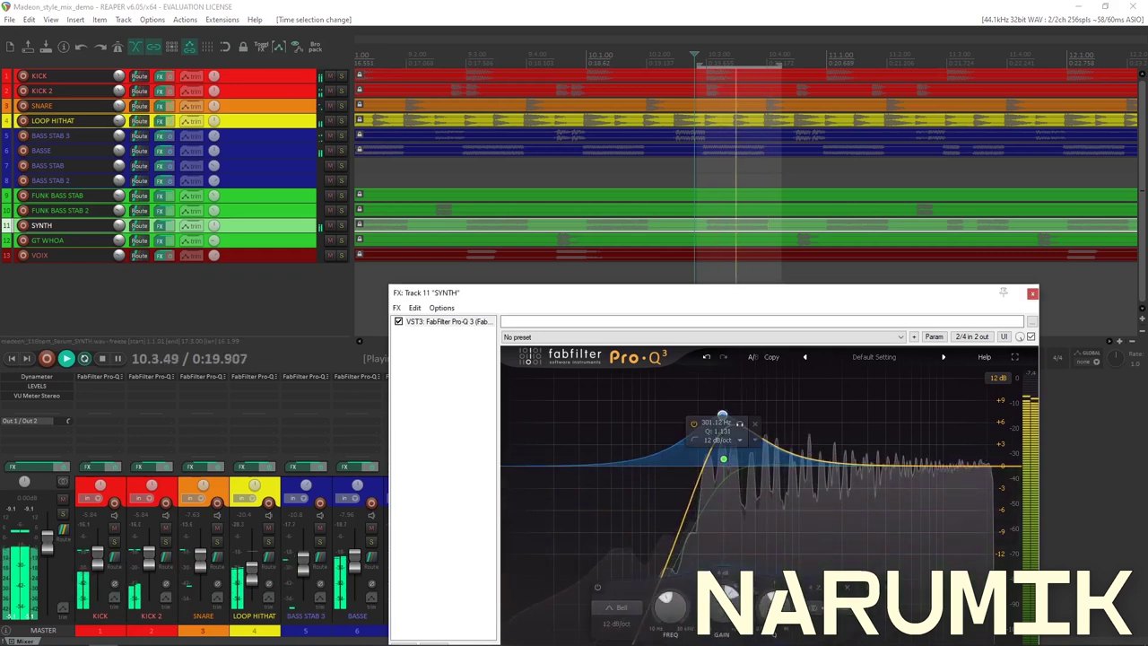
drag(772, 606, 783, 586)
drag(724, 608, 734, 591)
drag(697, 296, 687, 176)
Sweep the boosted bell band between about 250 and 620 Hz during playback and settle it at about 463 Hz
scroll(666, 496, down, 3)
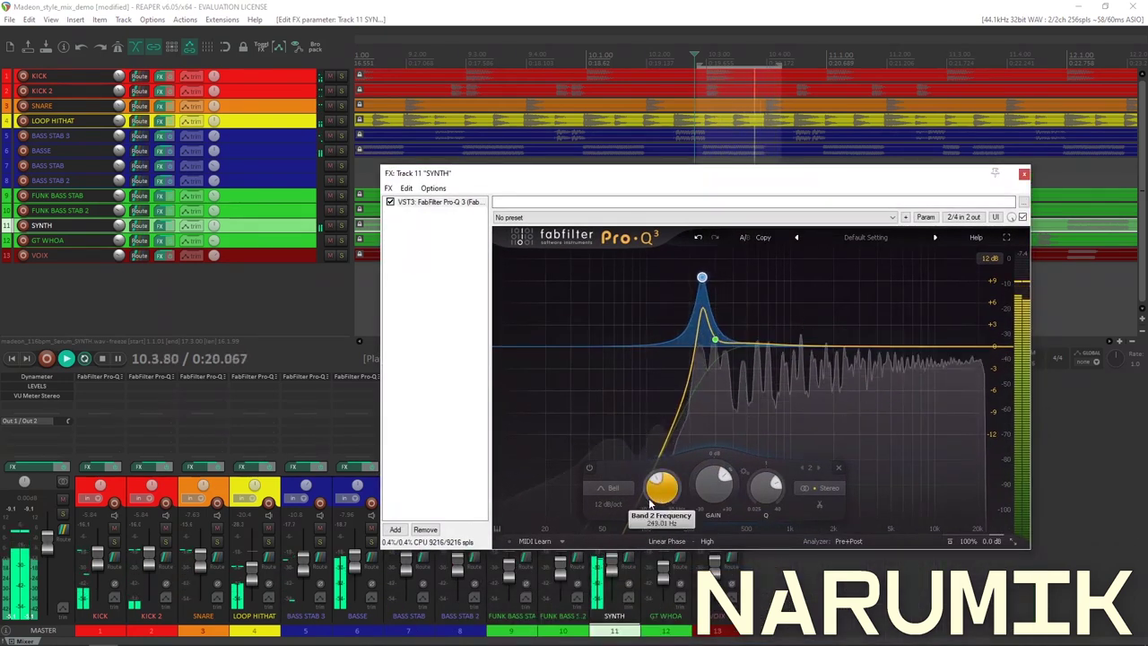
scroll(646, 506, up, 5)
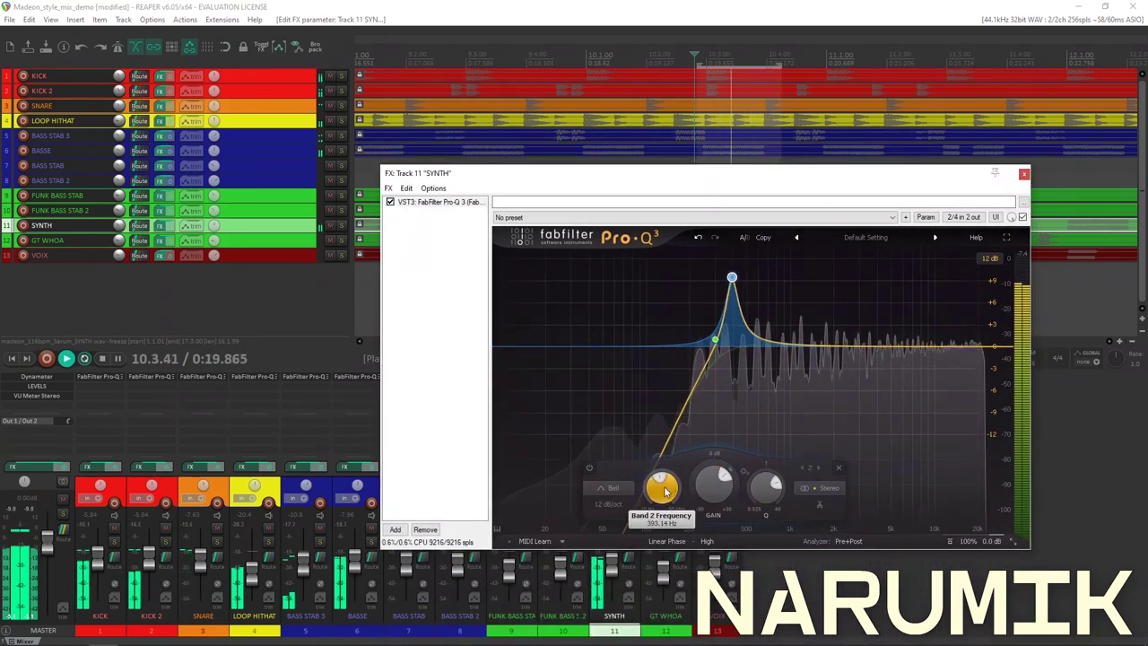
scroll(659, 494, up, 2)
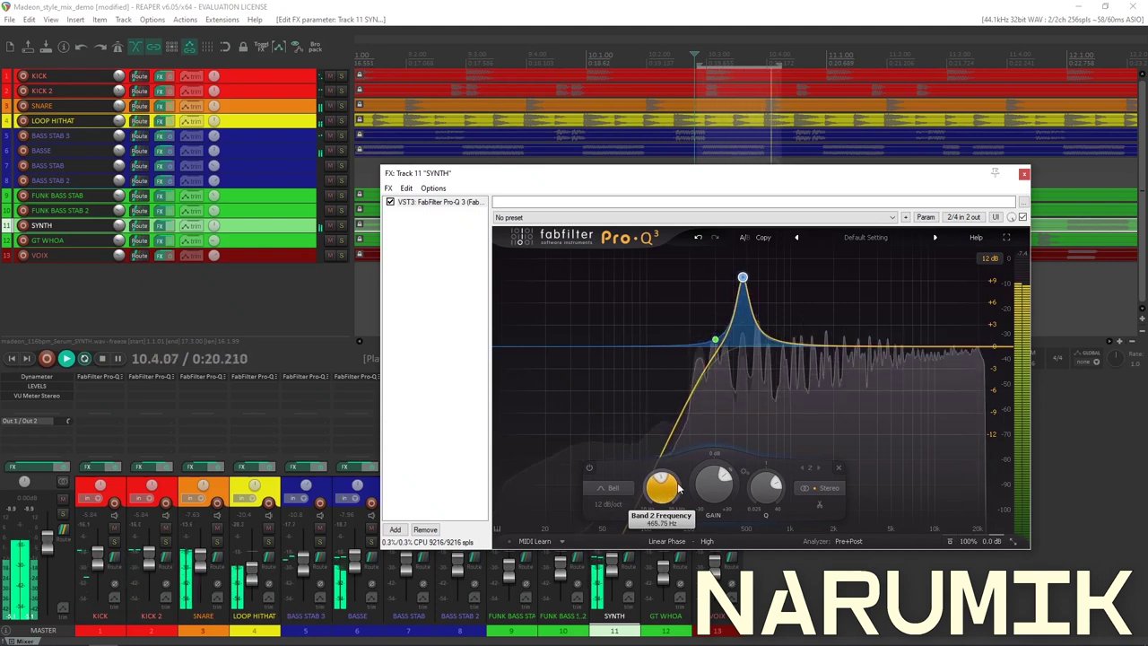
scroll(678, 487, up, 2)
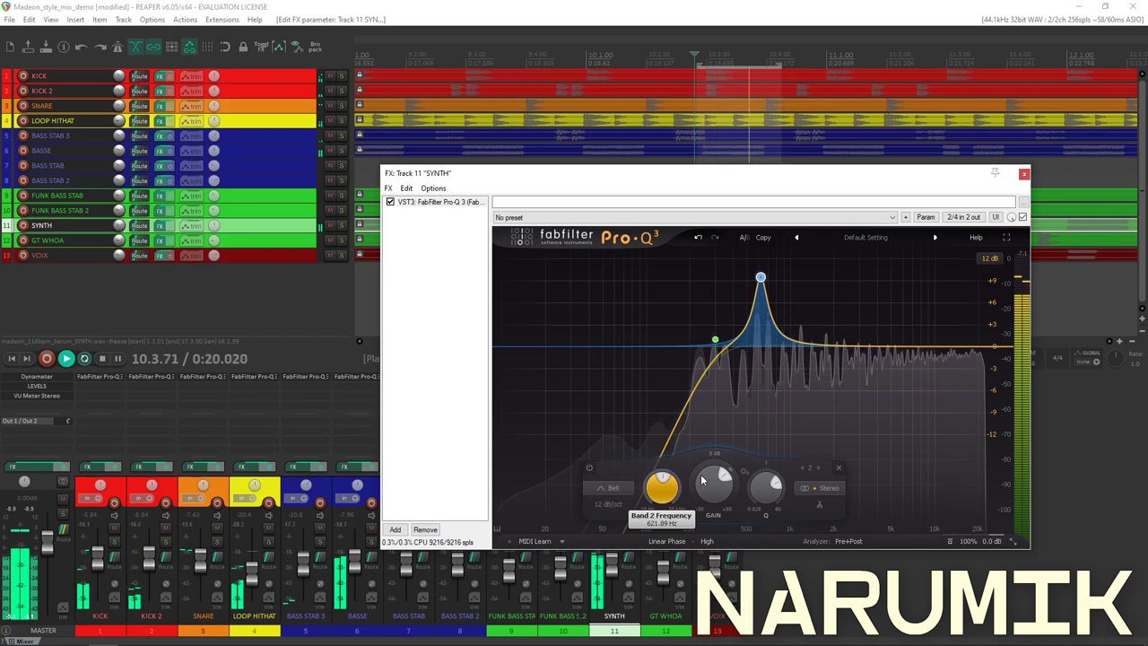
drag(699, 481, 705, 488)
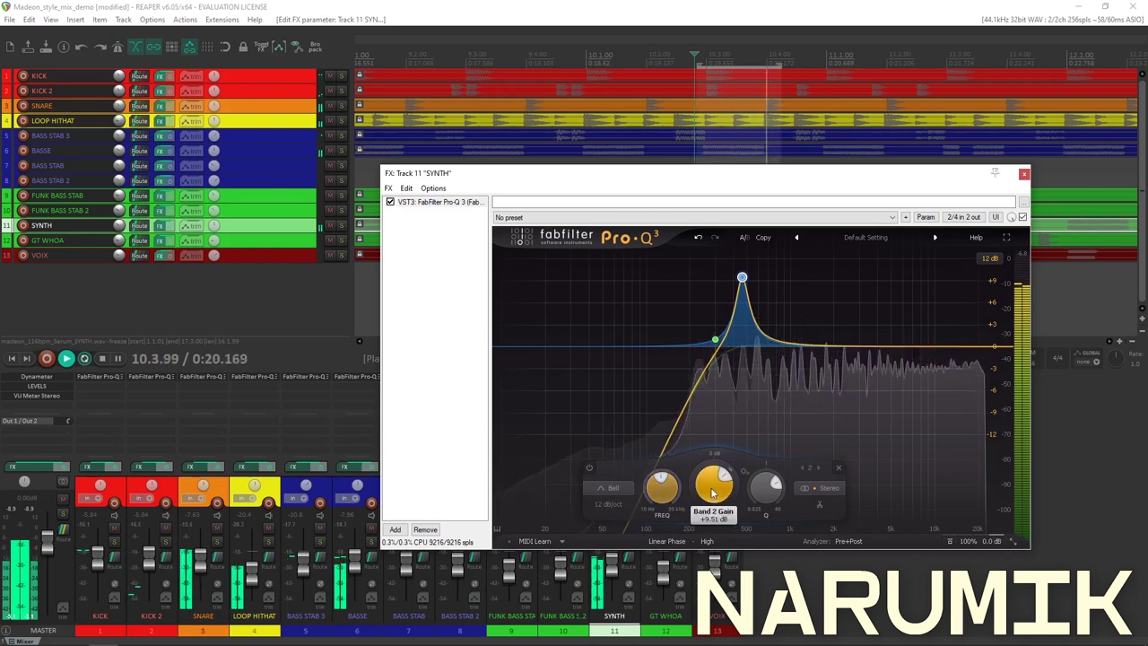
Turn the 463 Hz bell into a -1.36 dB cut with a Q of about 2.5 and replay the loop
drag(718, 554, 745, 537)
key(space)
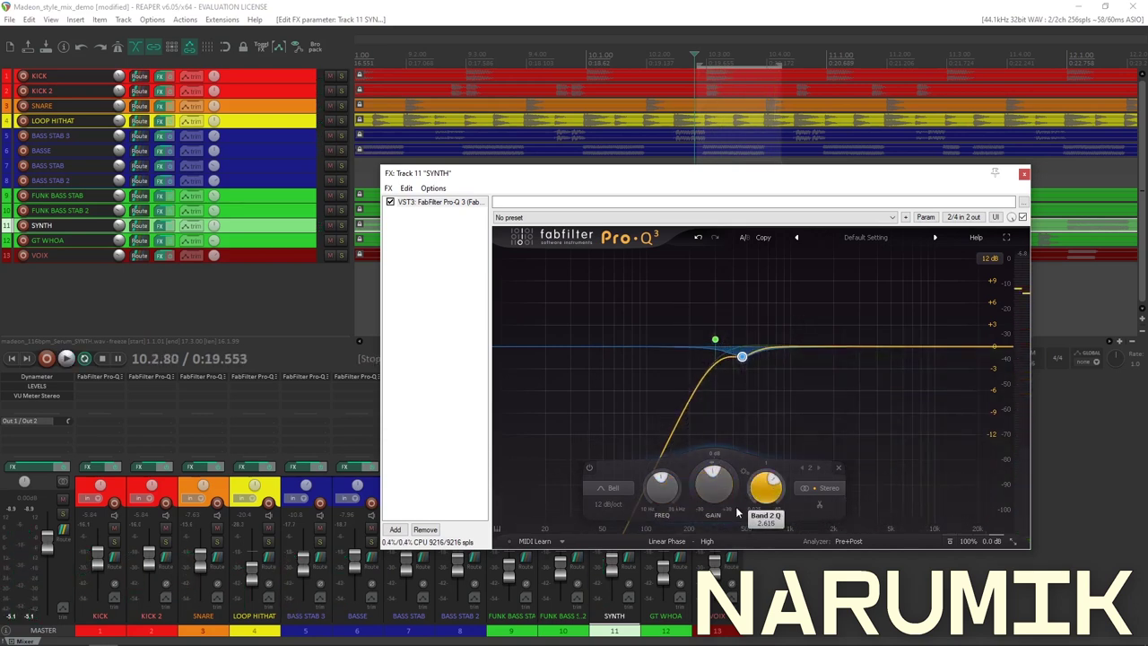
key(space)
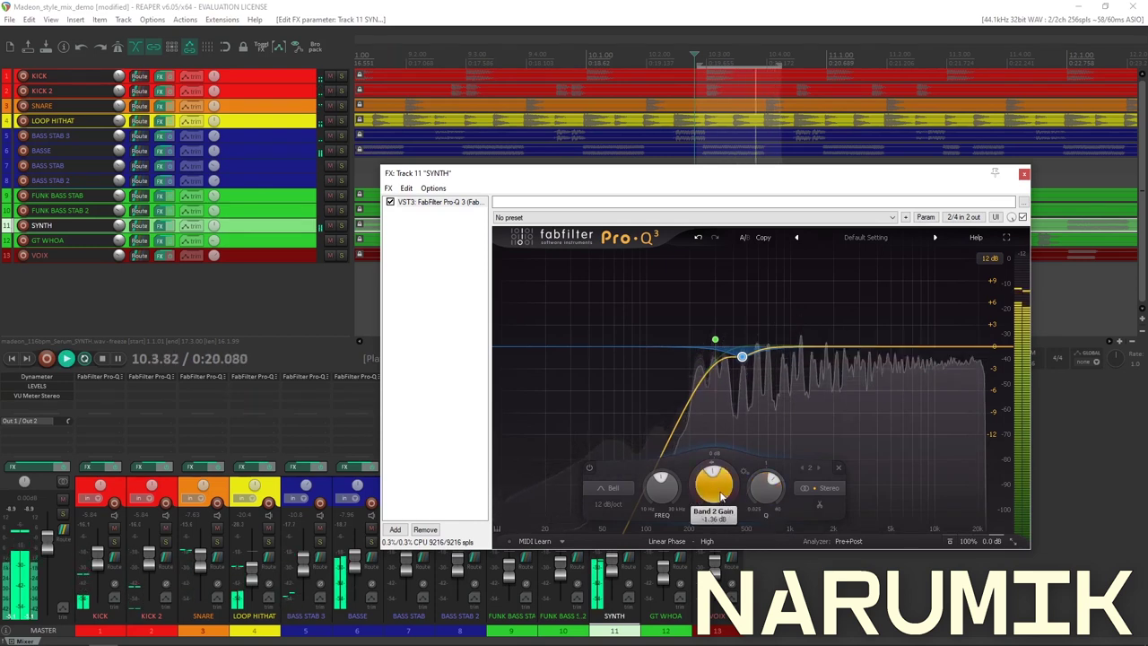
key(space)
Solo the SYNTH track and reposition its effects window so the mixer's track meters are visible
drag(423, 177, 607, 116)
click(340, 225)
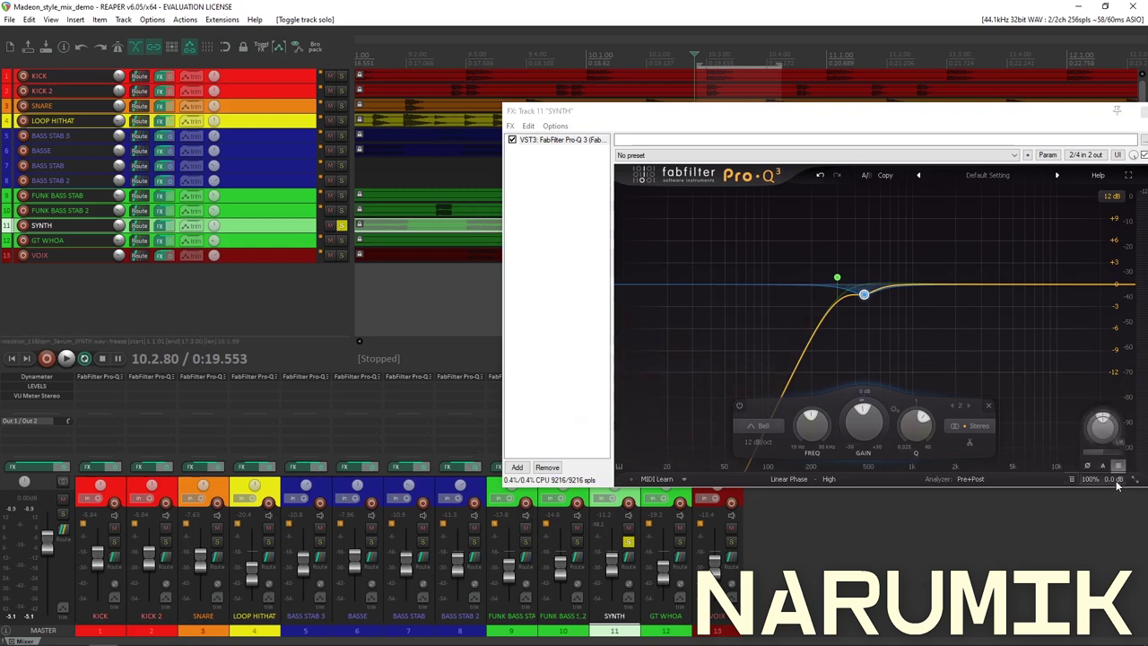
mouse_move(837, 280)
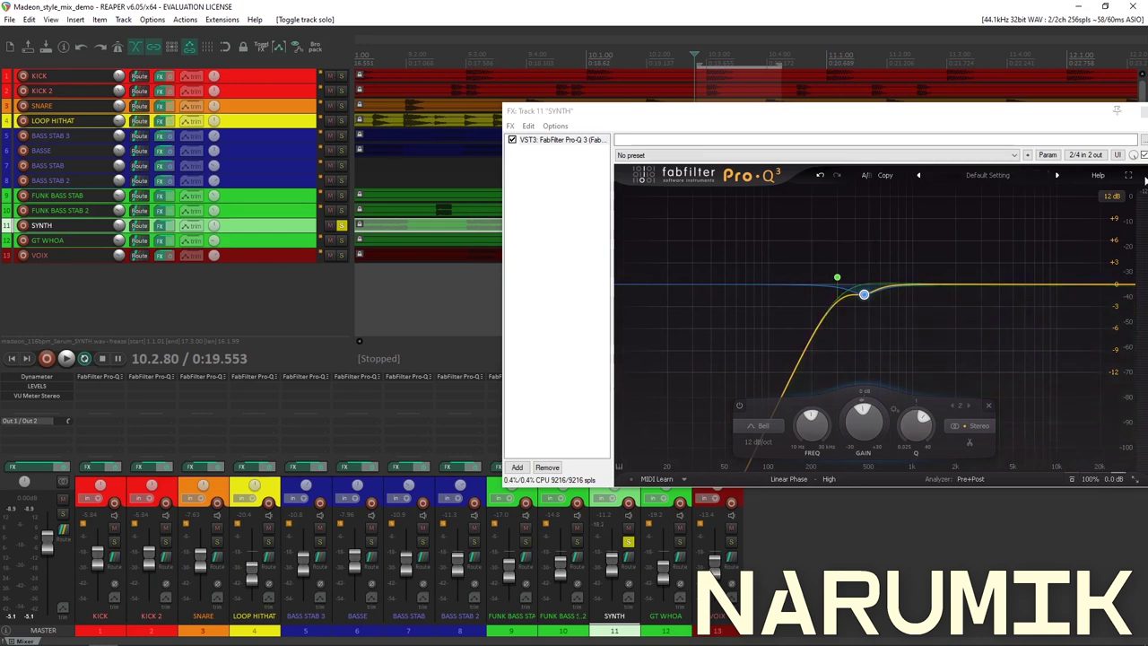
drag(897, 115, 864, 166)
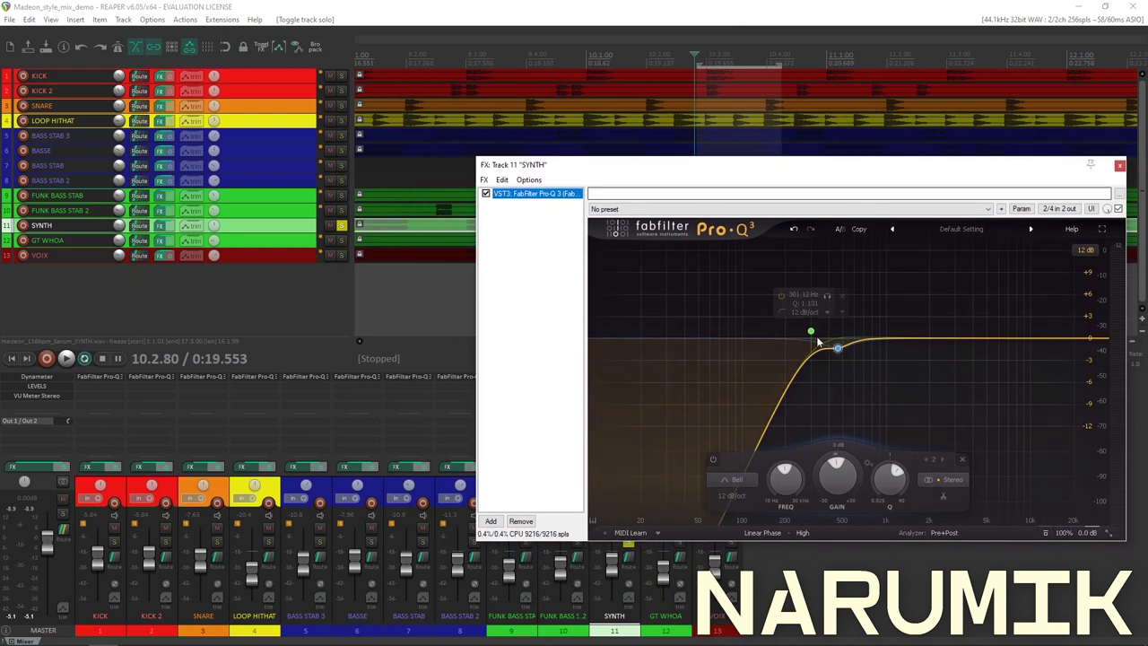
click(646, 12)
drag(651, 161, 672, 109)
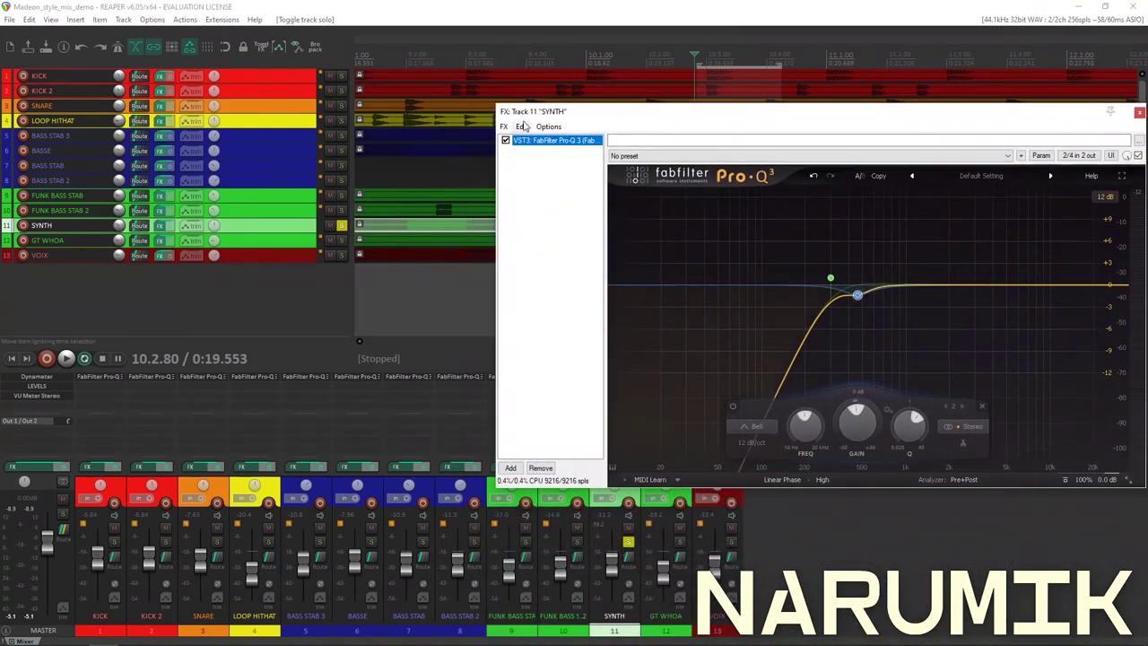
drag(543, 114, 440, 99)
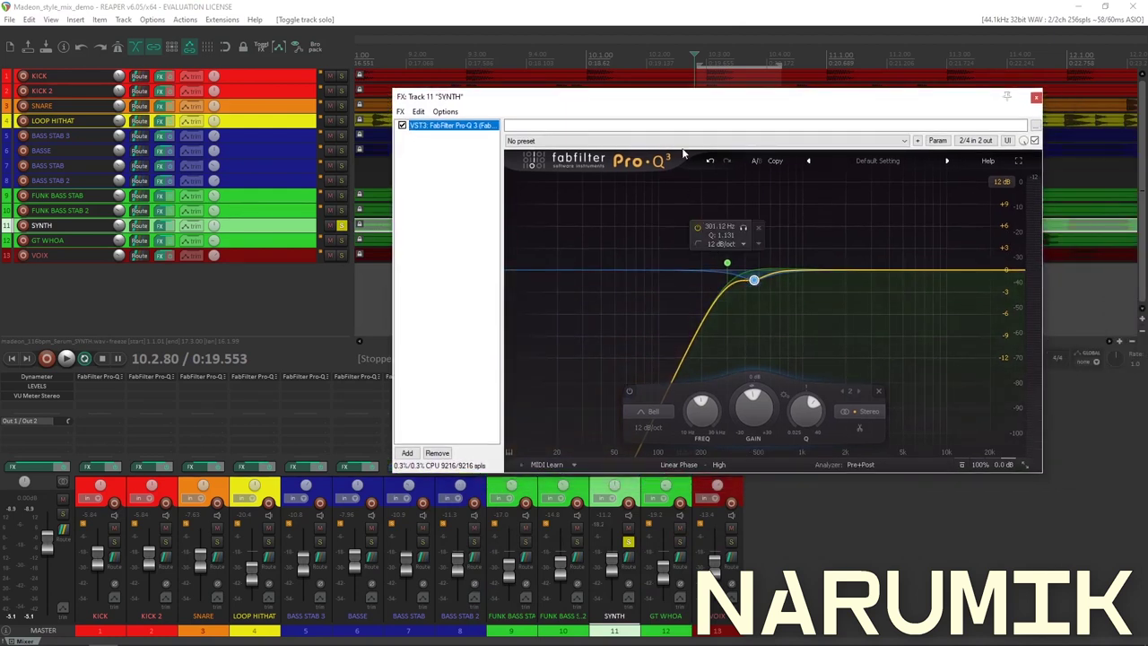
drag(672, 103, 755, 62)
Play the soloed SYNTH with its EQ enabled and reset its peak read-out to check the level
key(space)
key(space)
click(595, 526)
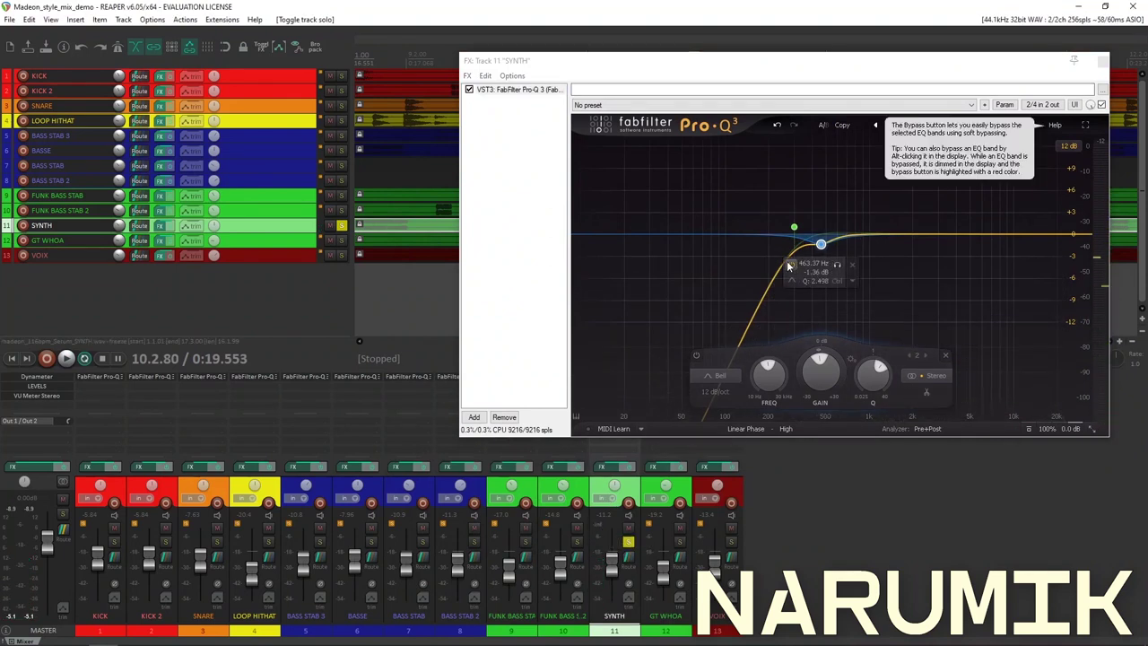
key(space)
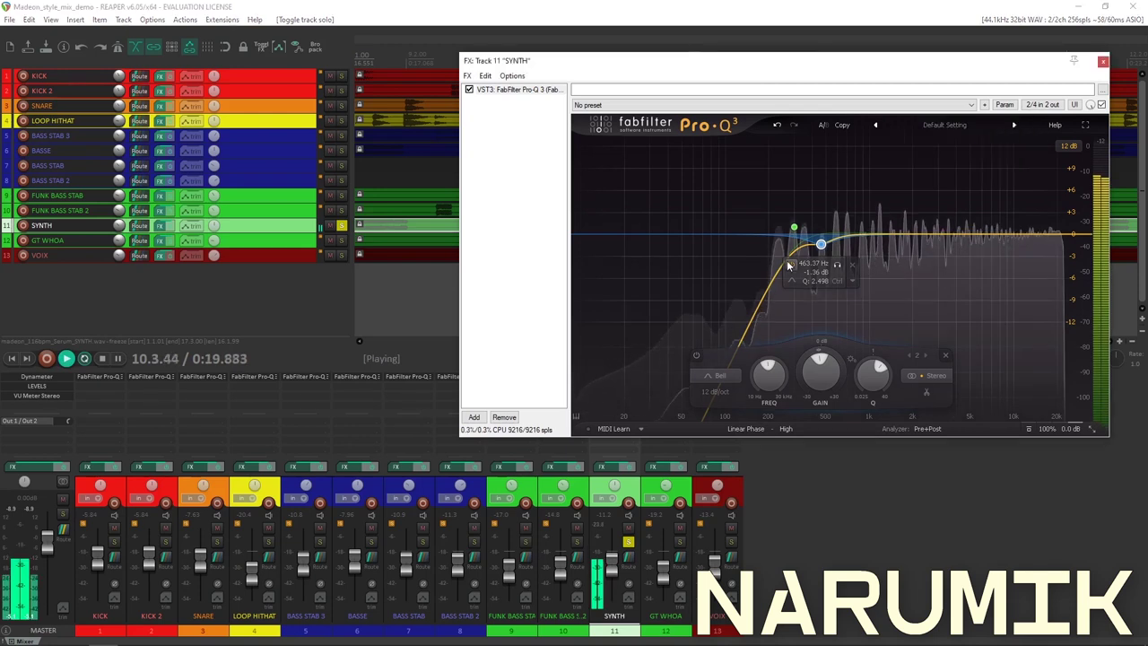
key(space)
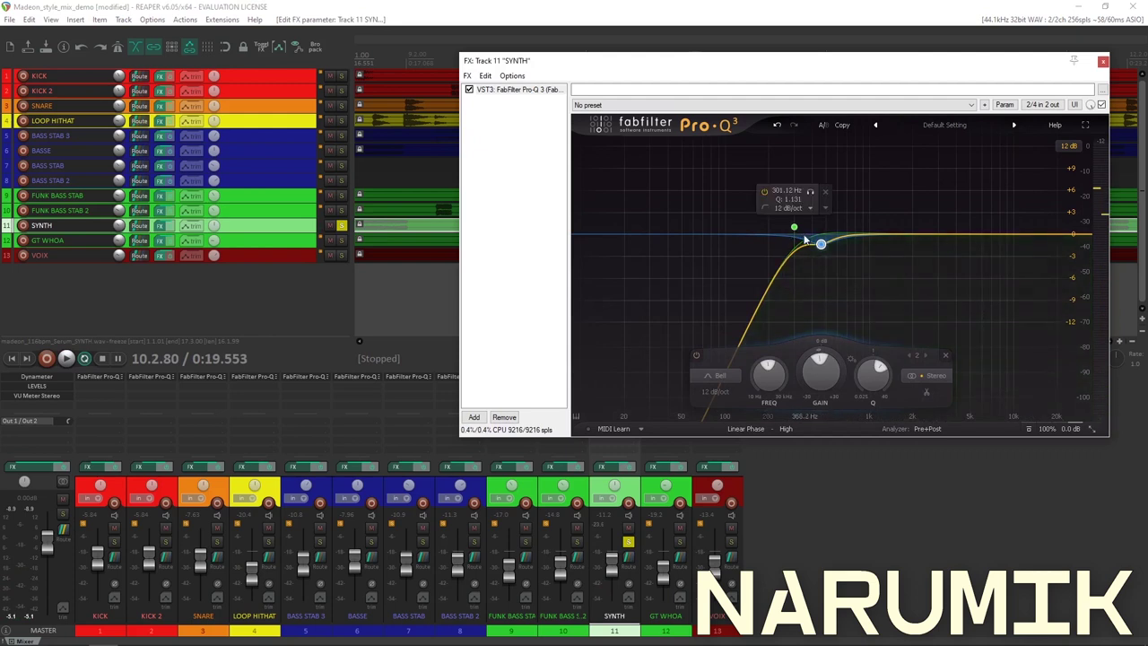
Lower the Q of the 301 Hz low-cut band slightly and replay the soloed synth
click(801, 233)
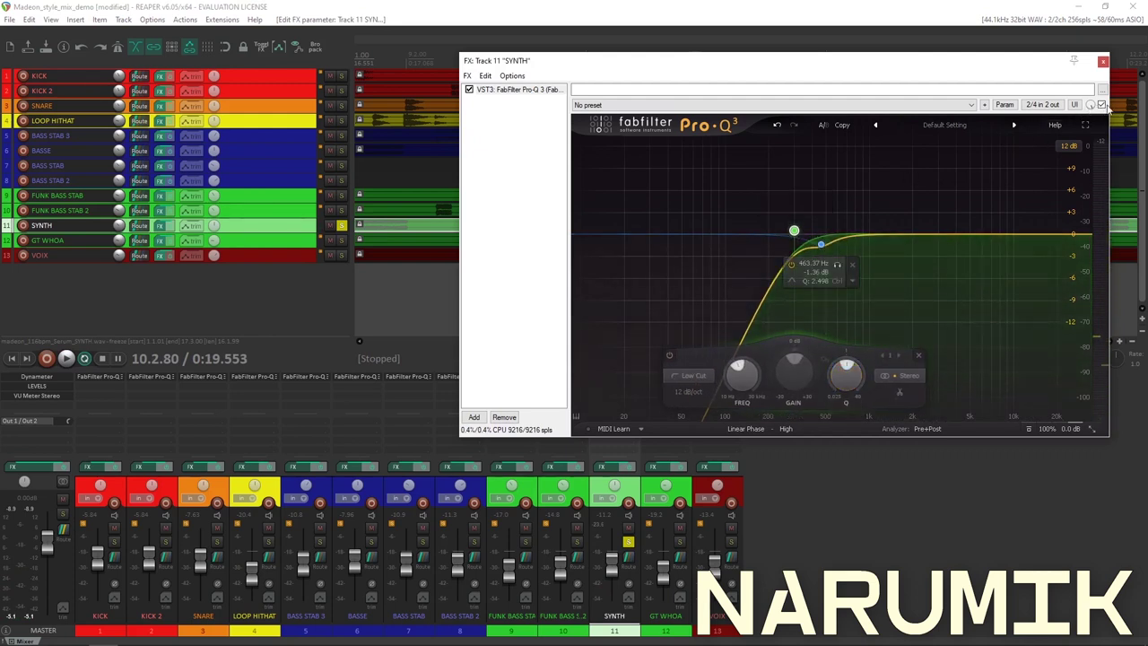
key(space)
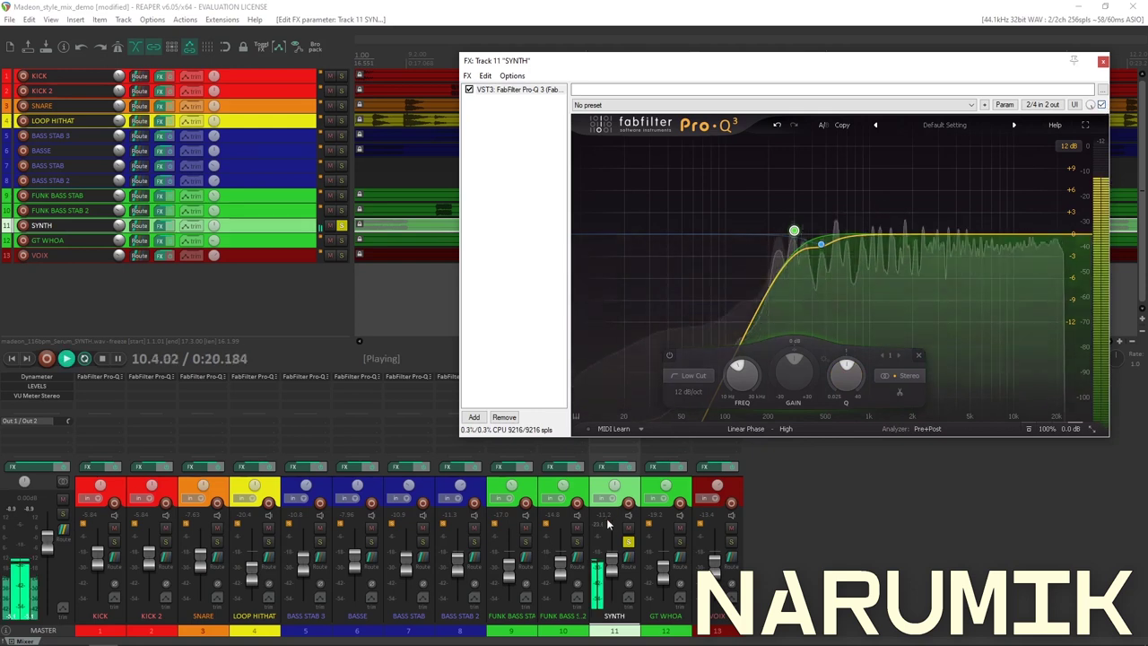
key(space)
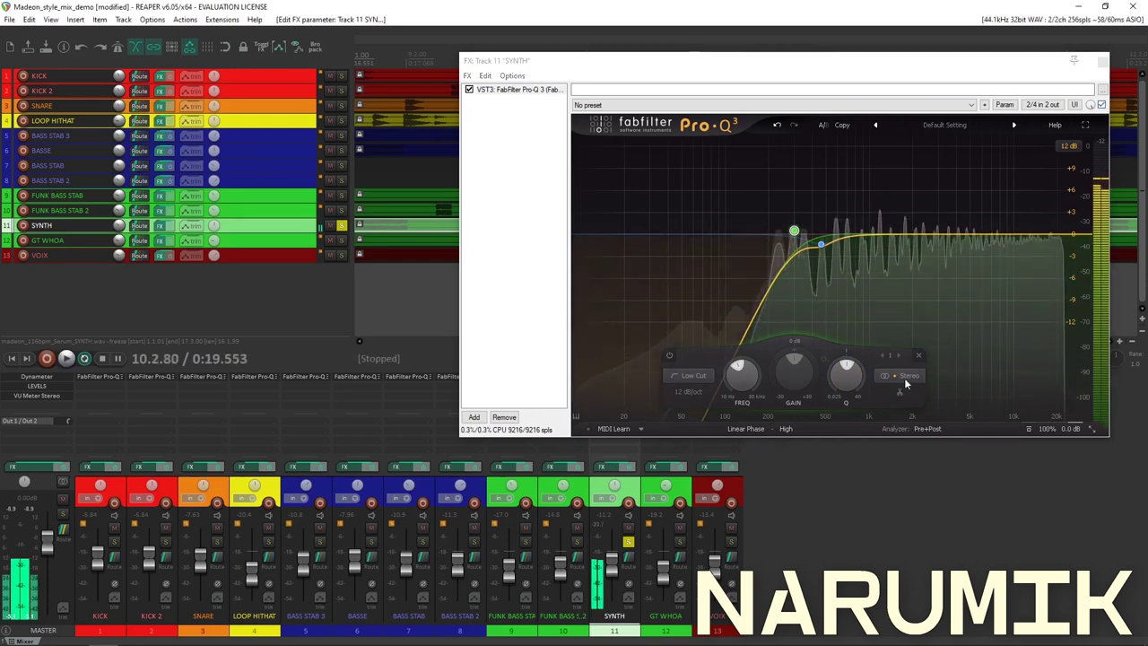
Bypass the SYNTH's Pro-Q 3, reset the track's peak read-out and measure the unprocessed level
click(1101, 106)
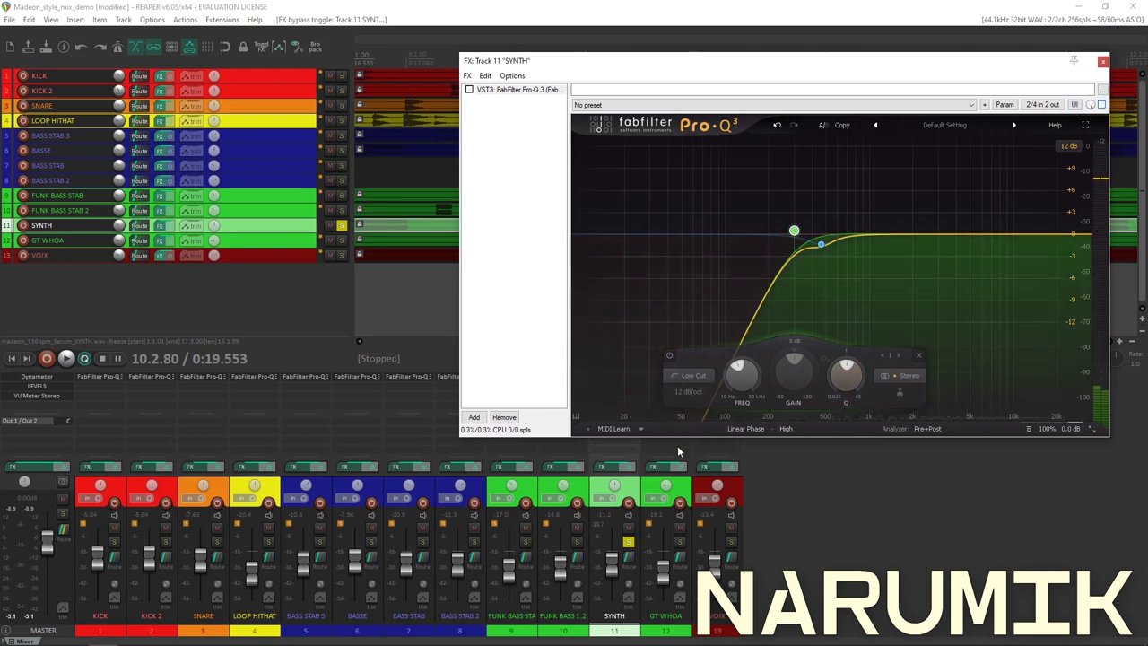
click(598, 525)
key(space)
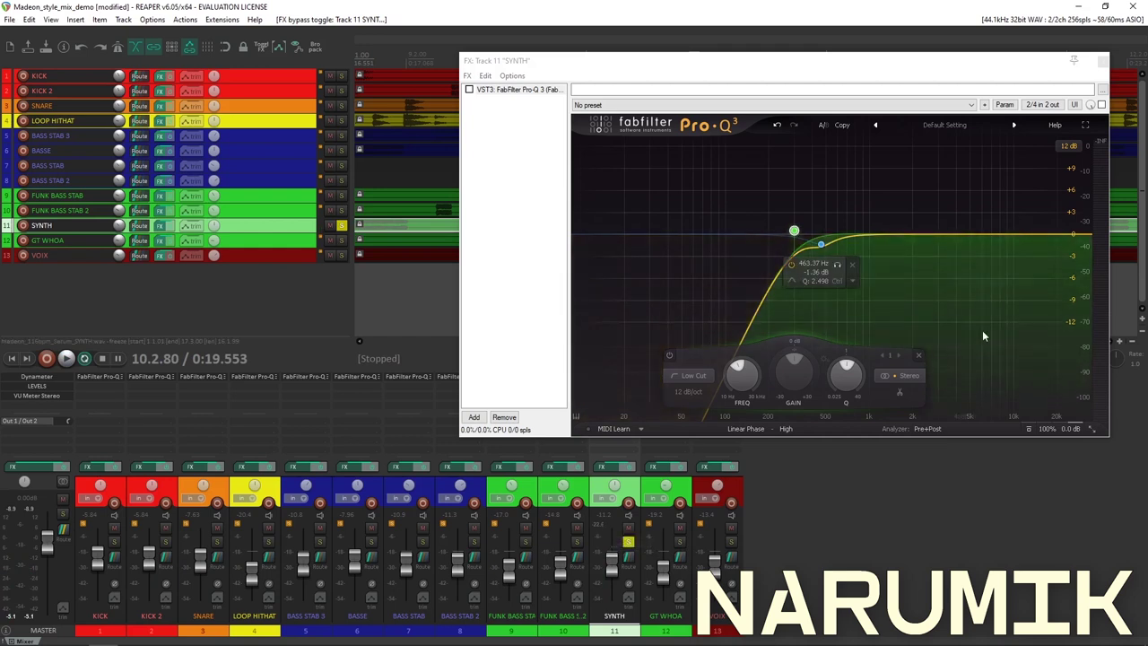
Re-enable the SYNTH's Pro-Q 3, raise its output level to about +1.1 dB and recheck the track's peak
click(1105, 105)
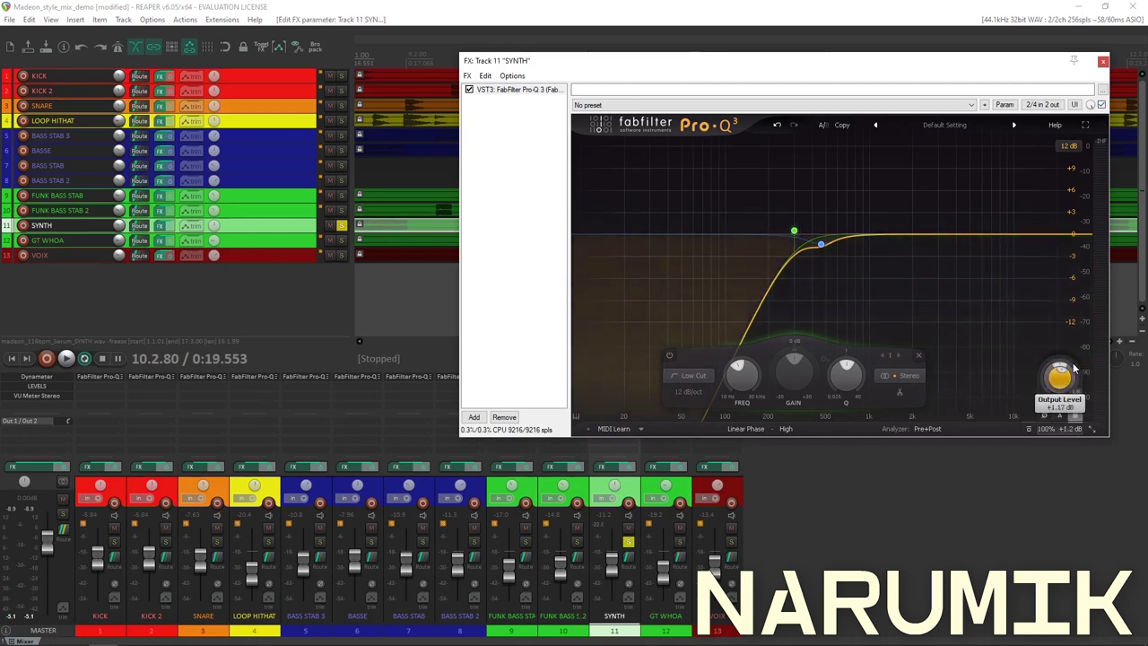
key(space)
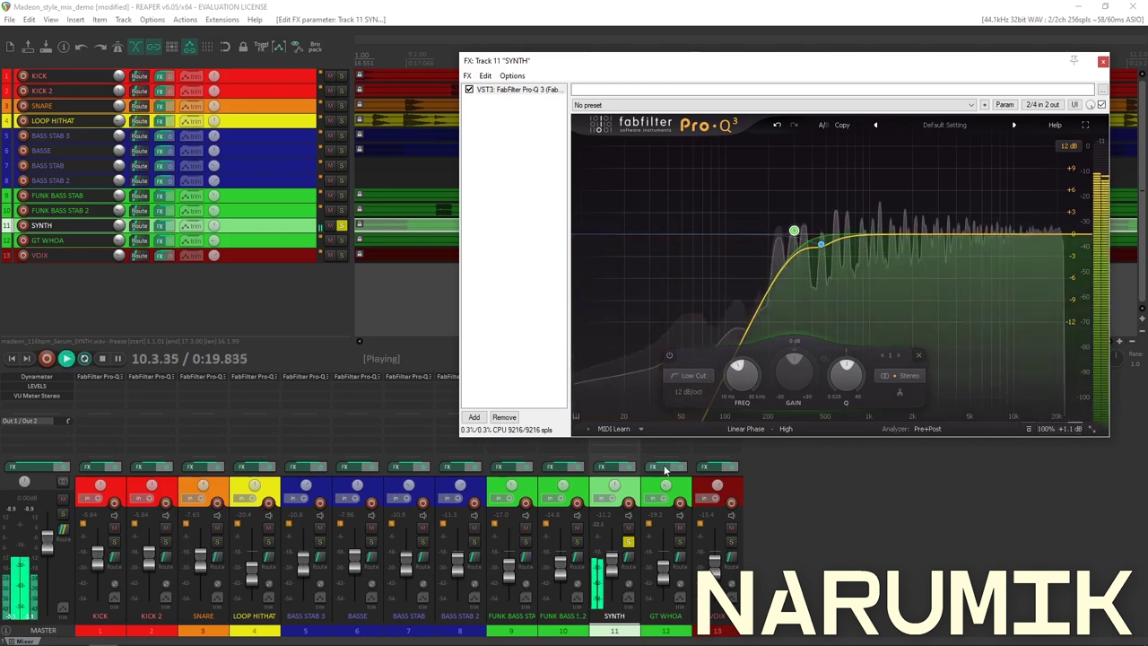
click(596, 526)
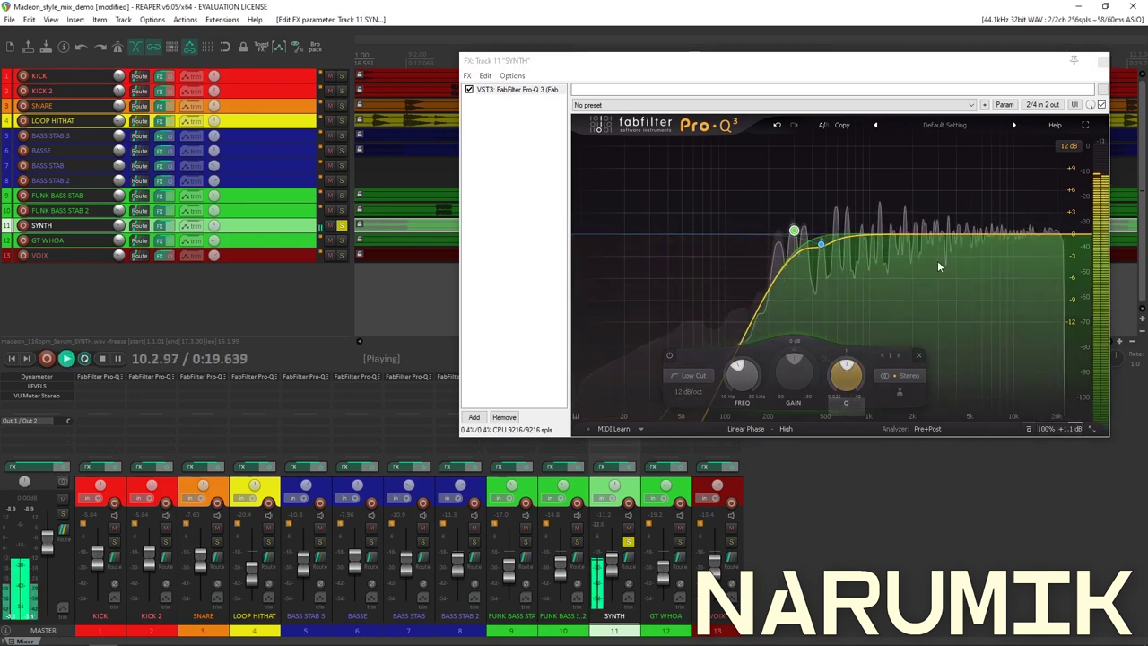
key(space)
Compare the soloed synth's level and sound with Pro-Q 3 bypassed and enabled, leaving it enabled
click(1101, 104)
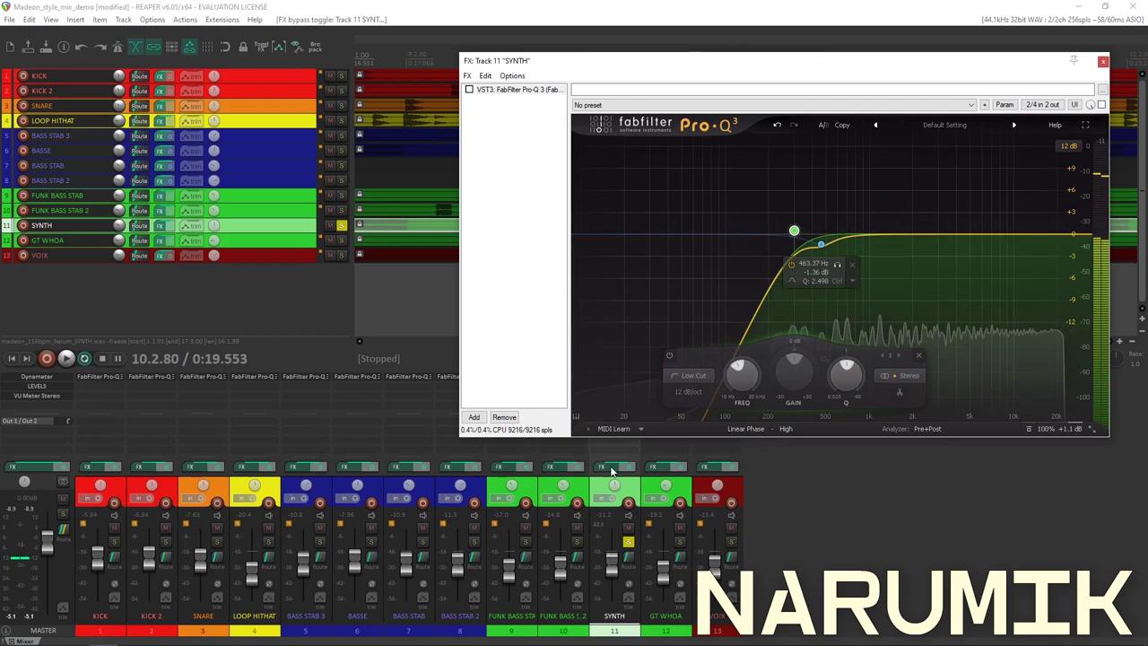
key(space)
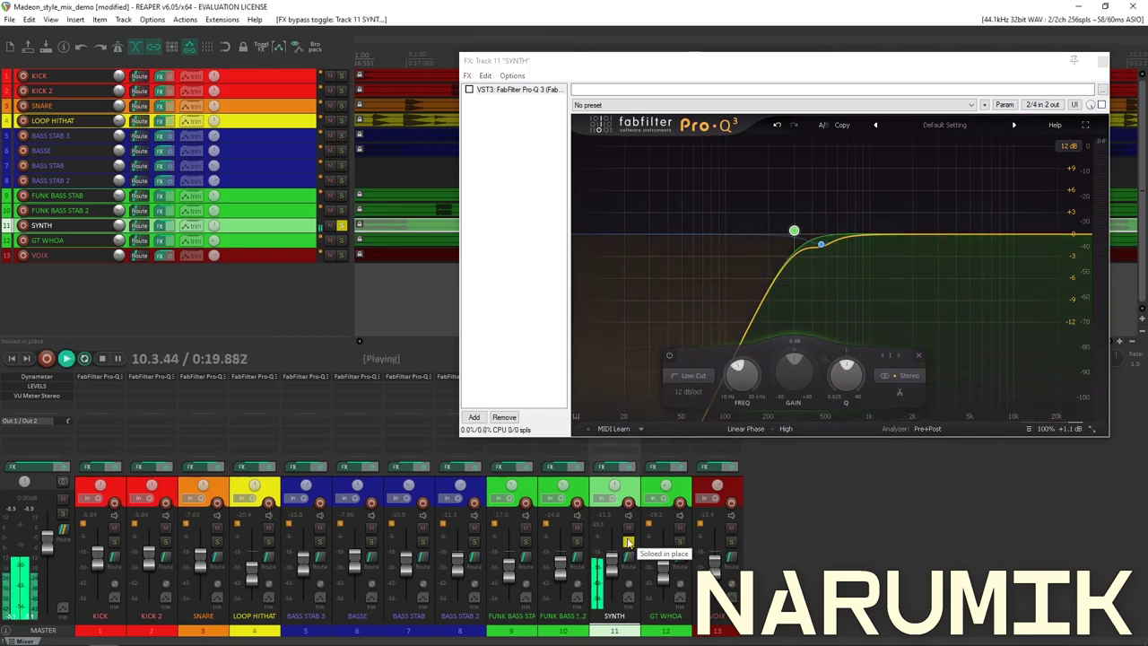
key(space)
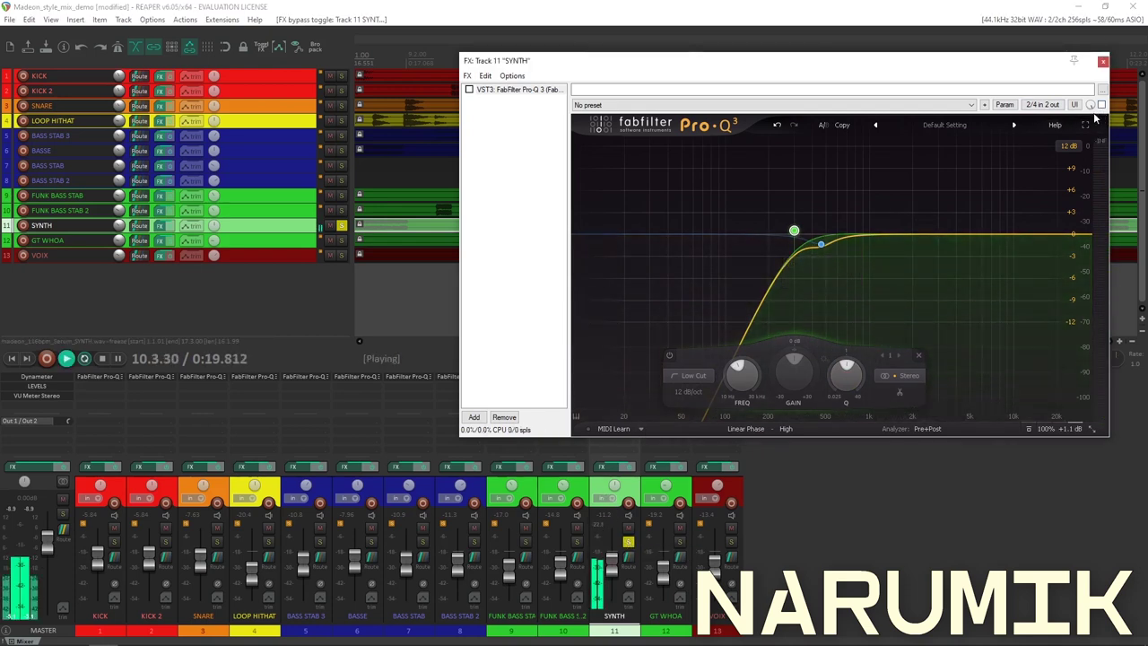
click(1102, 105)
key(space)
key(space)
Unsolo SYNTH and compare its EQ bypassed and enabled within the full mix, leaving it enabled
click(342, 225)
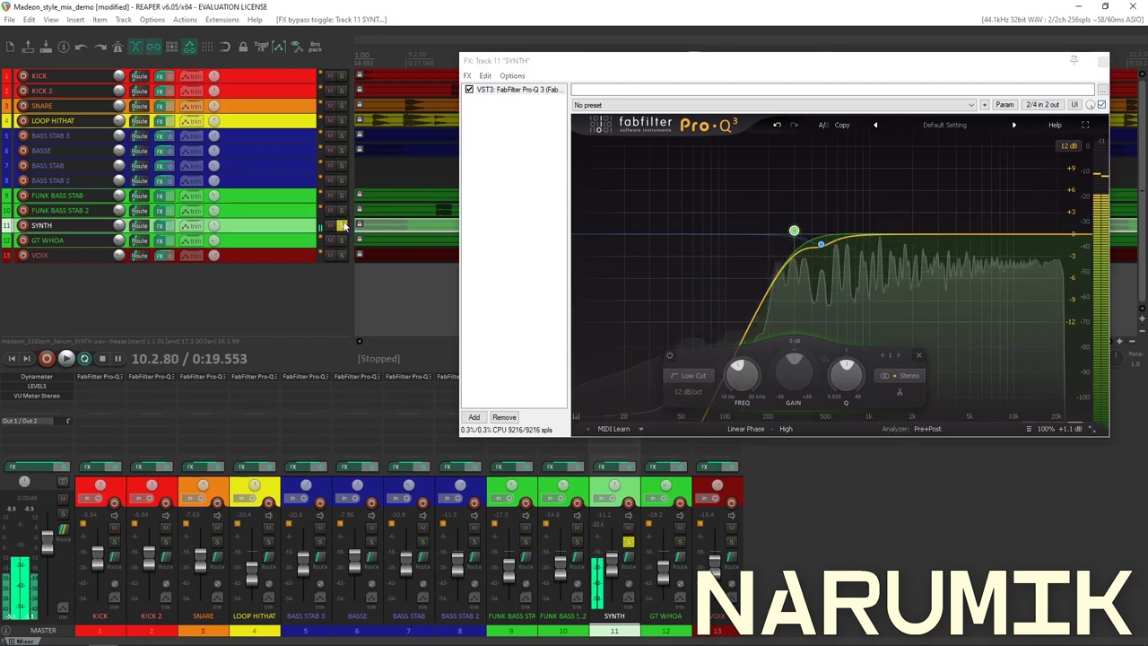
key(space)
click(469, 90)
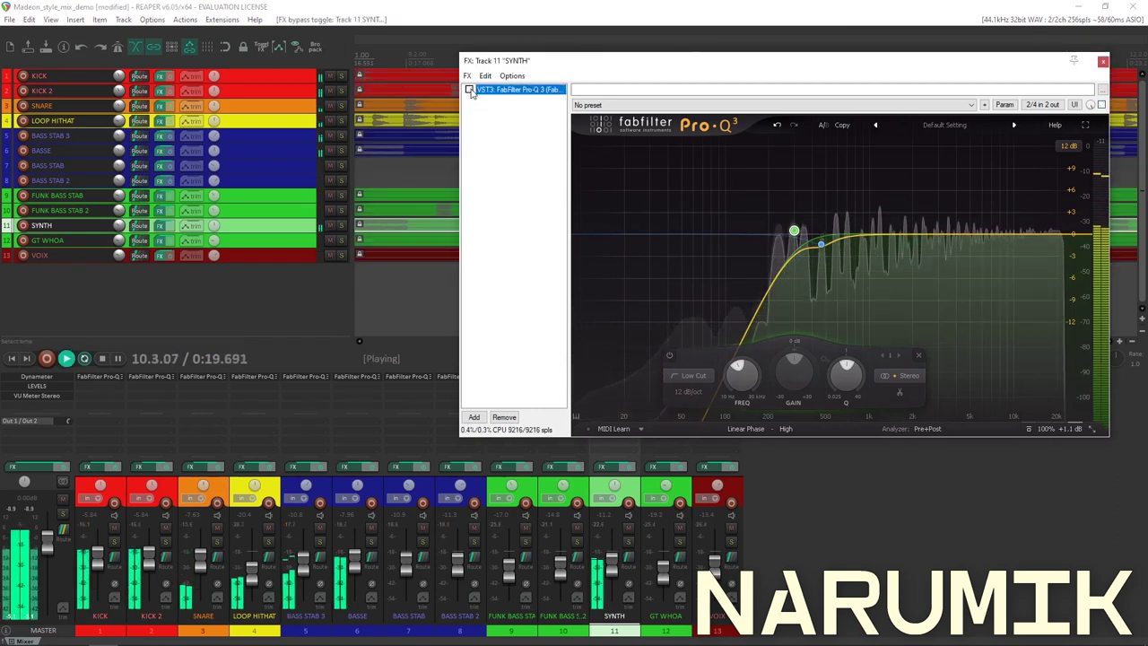
key(space)
click(469, 89)
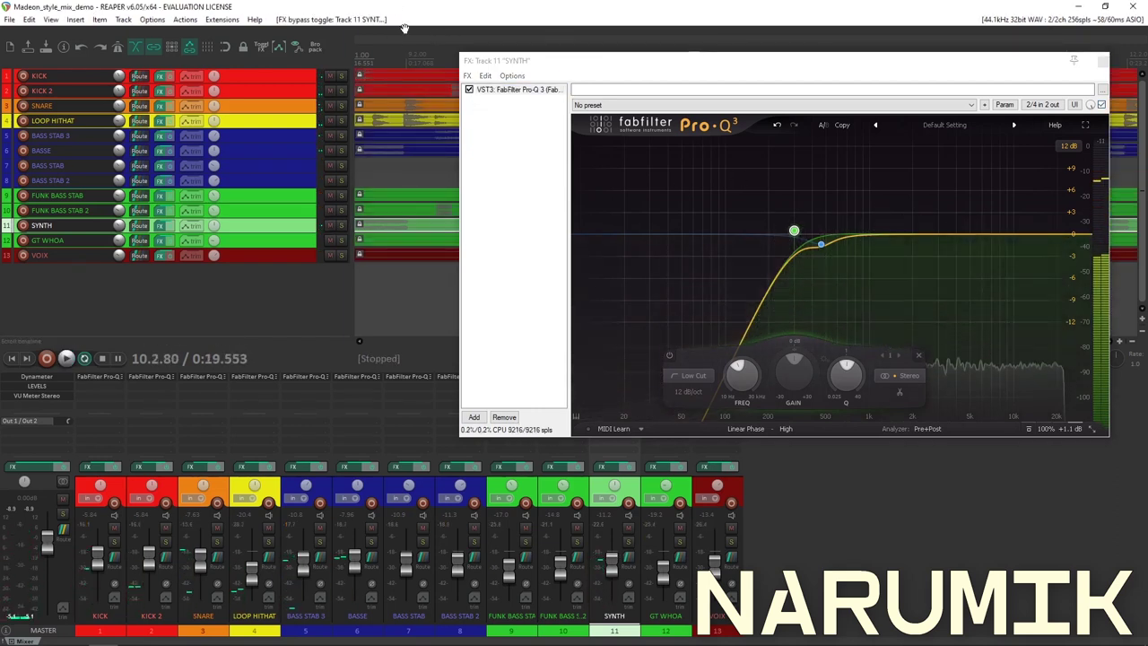
Compare the SYNTH's Pro-Q 3 bypassed and enabled in the full mix from just before bar 10.3, and close it enabled
click(657, 59)
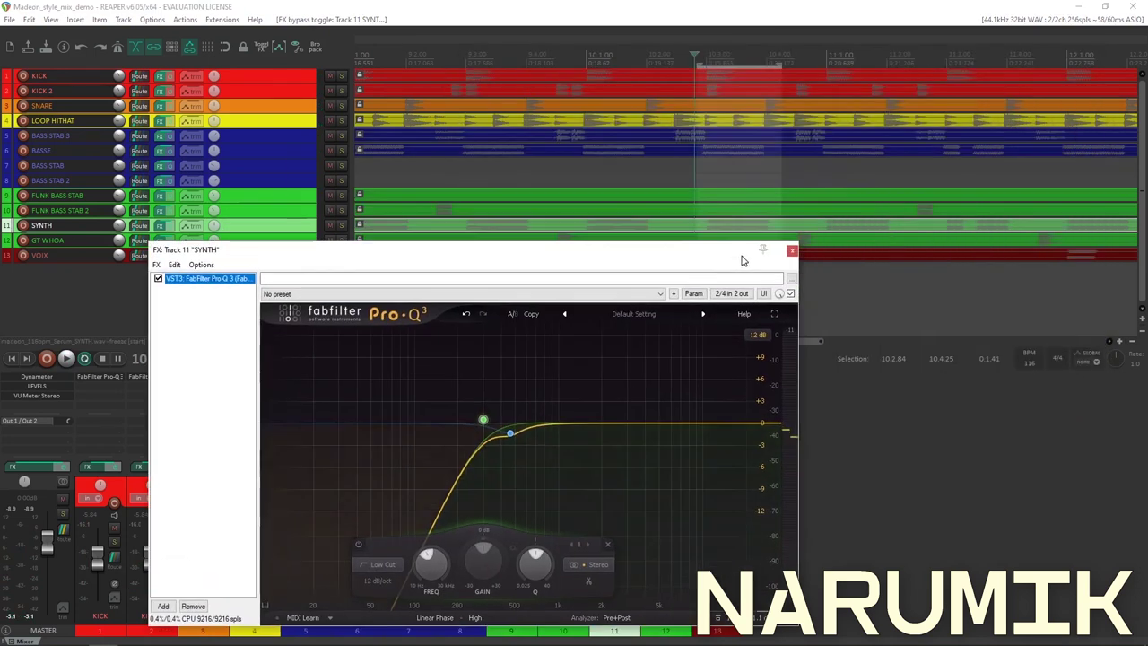
click(750, 157)
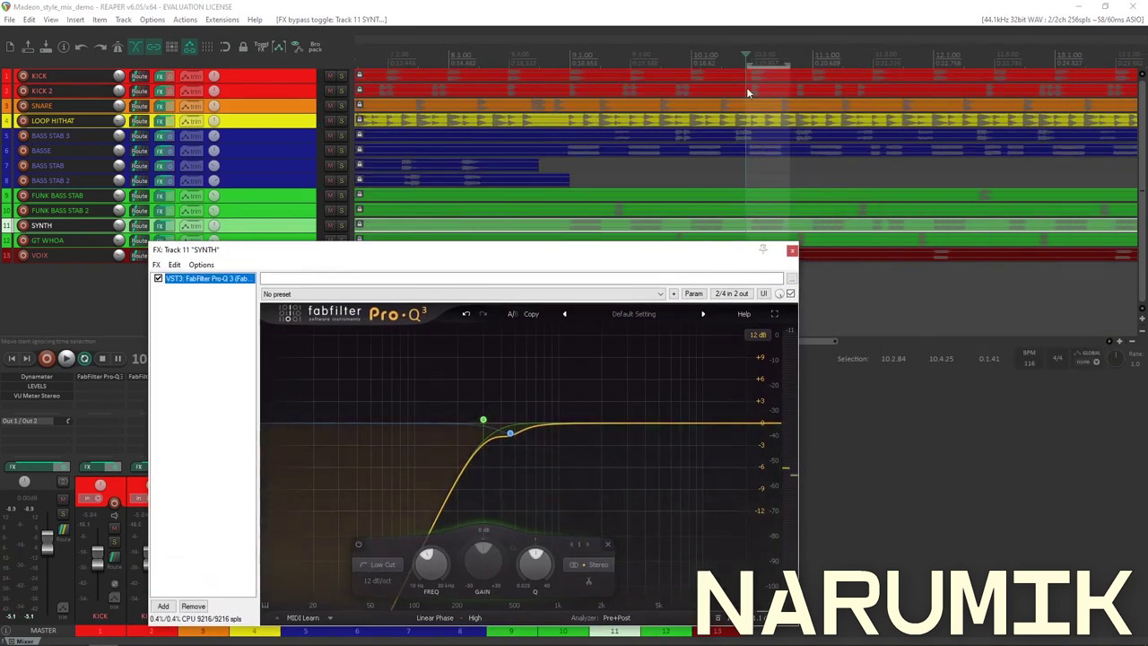
click(730, 56)
click(790, 293)
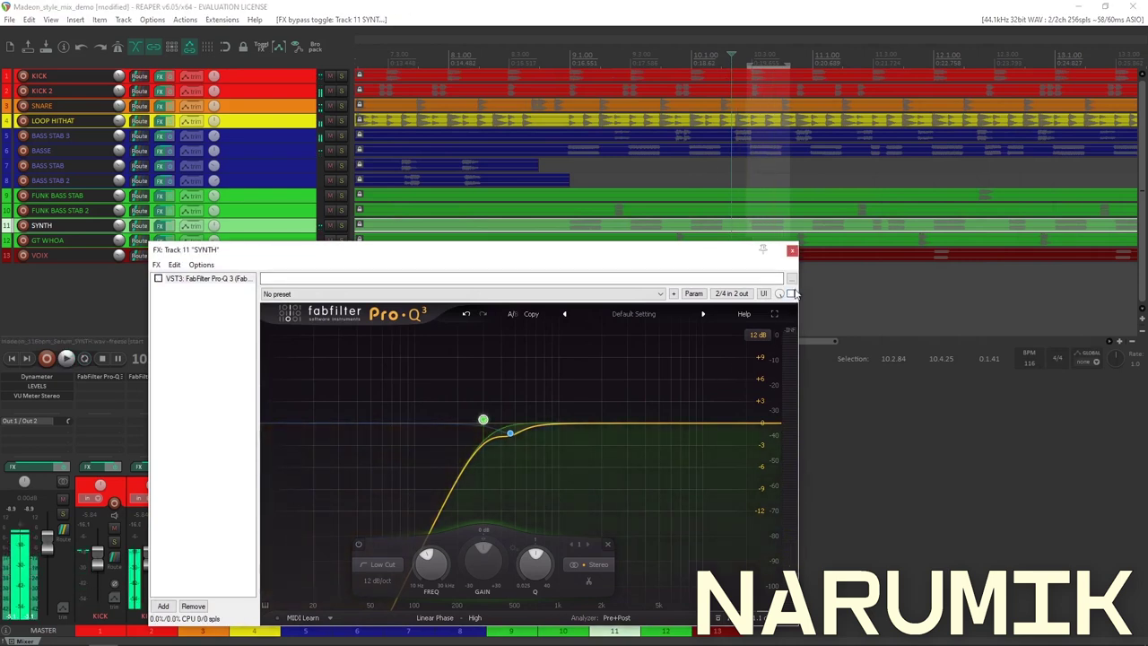
click(791, 293)
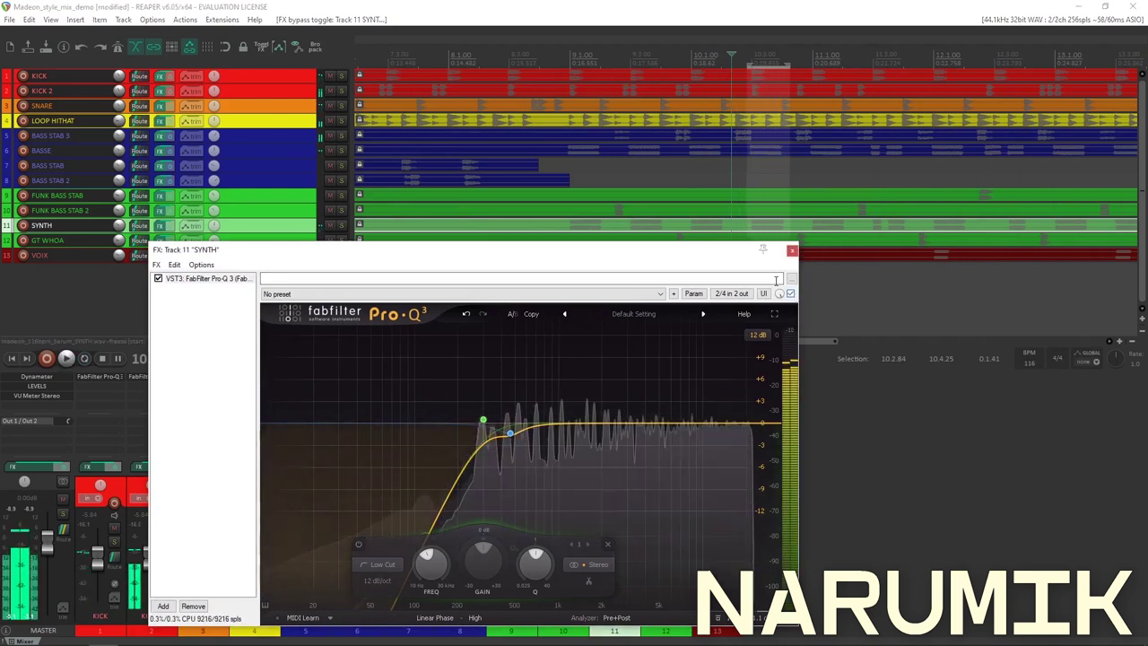
click(792, 250)
Enlarge the GT WHOA track and place the playback position just before its vocal hit near bar 10
scroll(747, 267, down, 2)
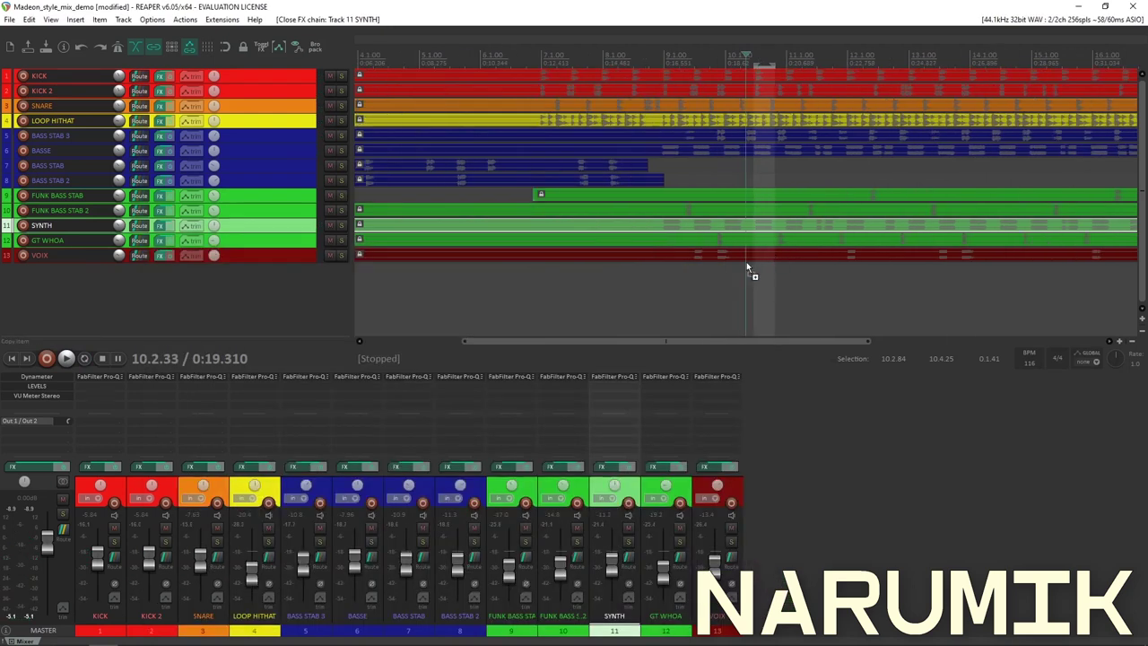
scroll(698, 257, down, 2)
click(260, 246)
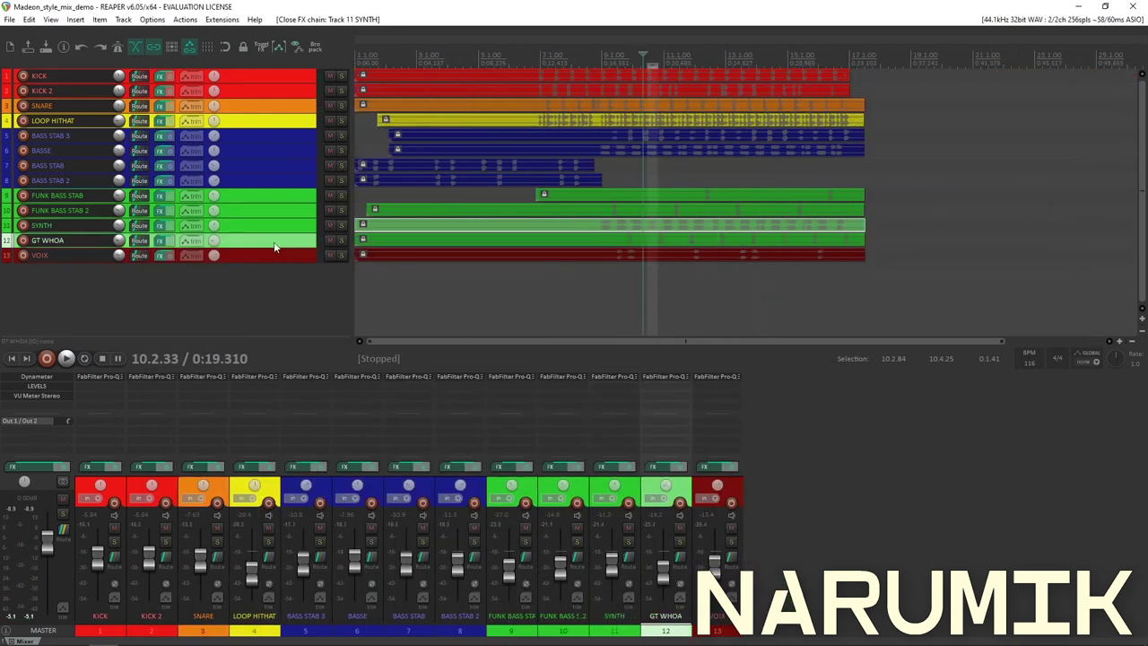
click(259, 252)
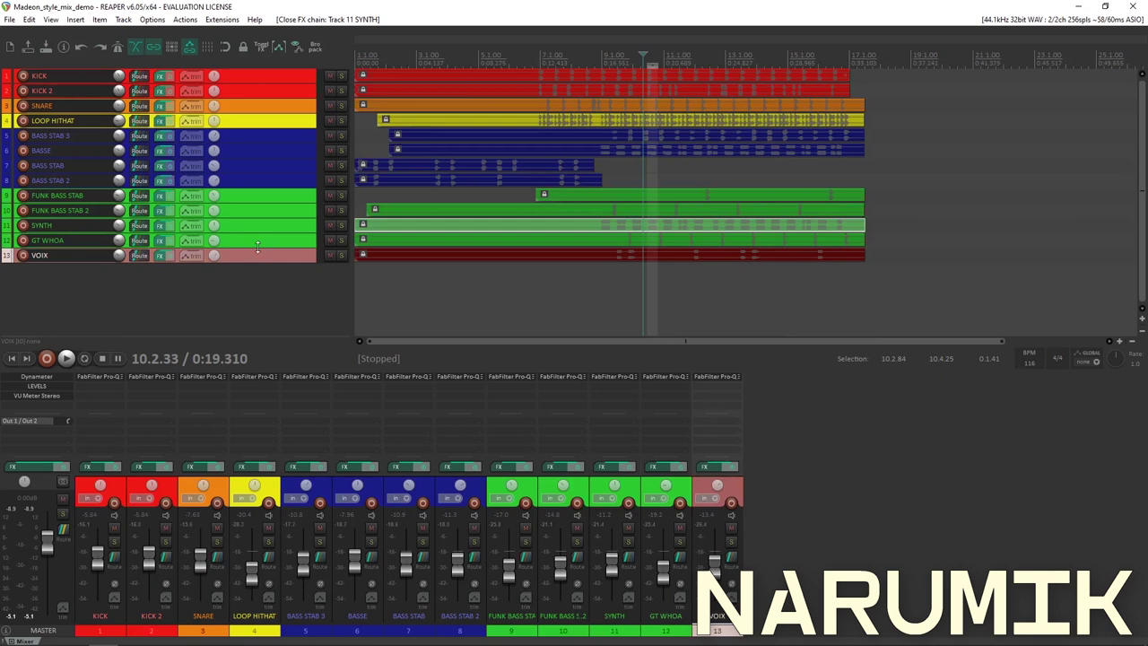
drag(266, 248, 269, 300)
scroll(588, 282, up, 3)
click(703, 266)
scroll(878, 256, up, 2)
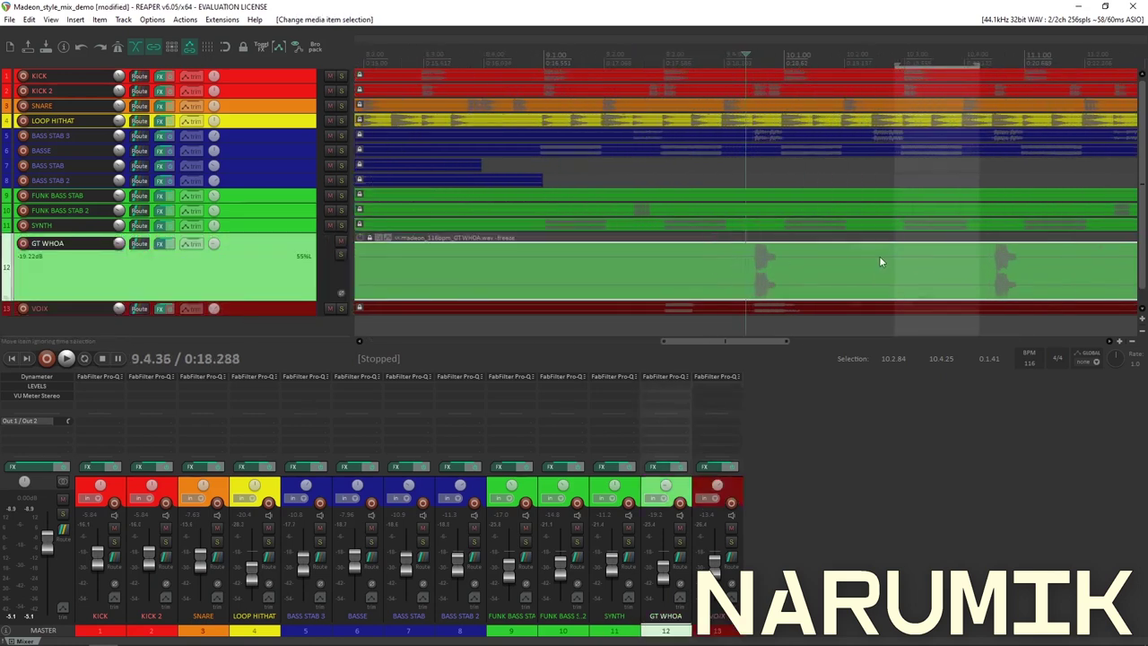
Play the GT WHOA hit in solo and within the full mix, leaving the track unsoloed
key(space)
scroll(795, 218, up, 2)
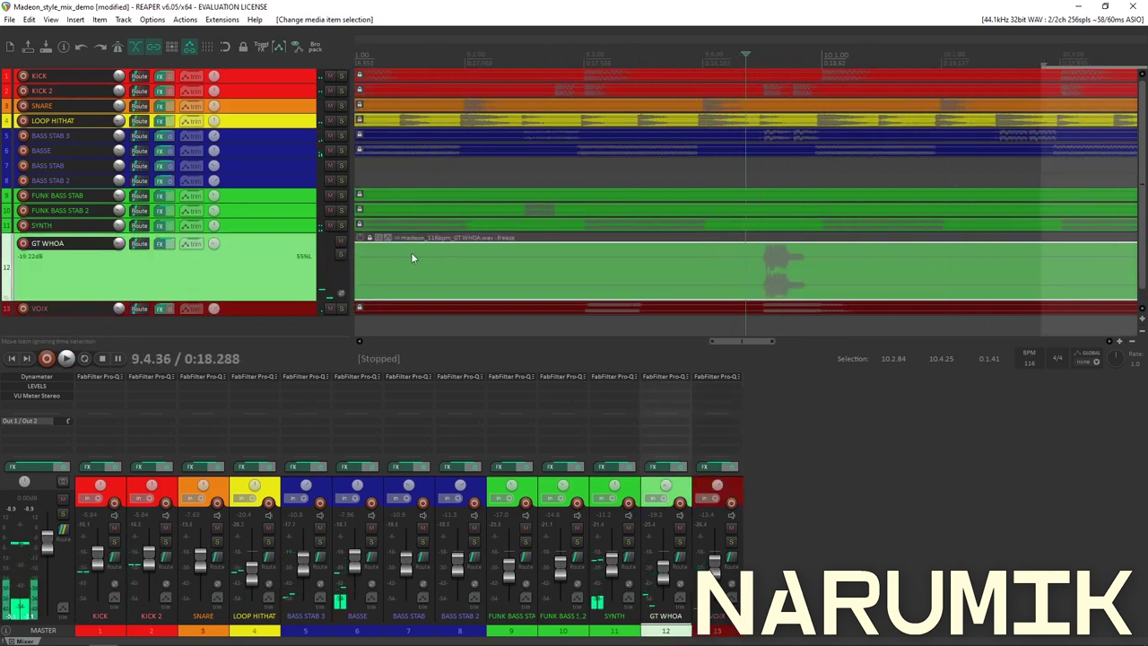
click(340, 257)
key(space)
click(341, 256)
key(space)
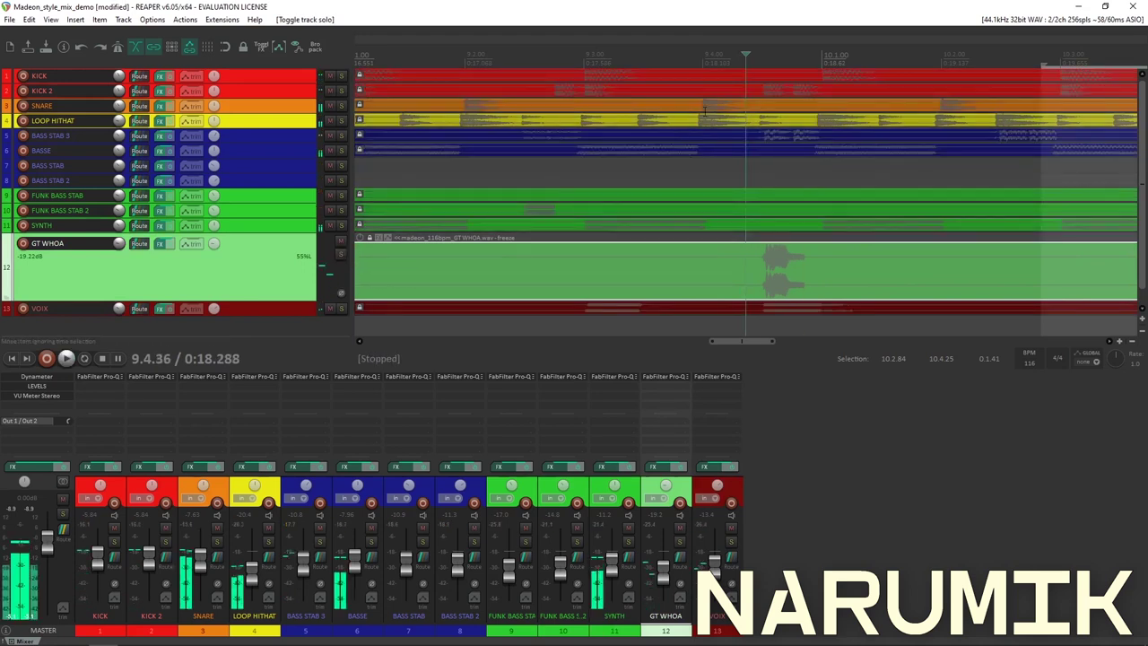
Select the time range around the GT WHOA hit and review the low cut in the track's Pro-Q 3
drag(759, 59, 805, 57)
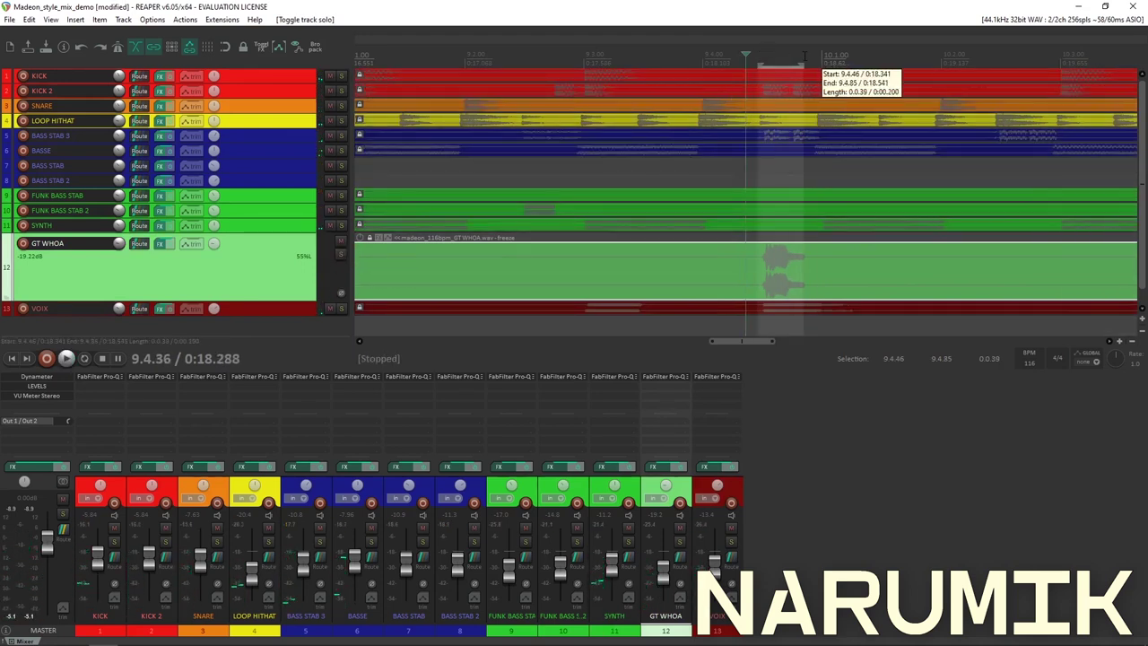
click(161, 245)
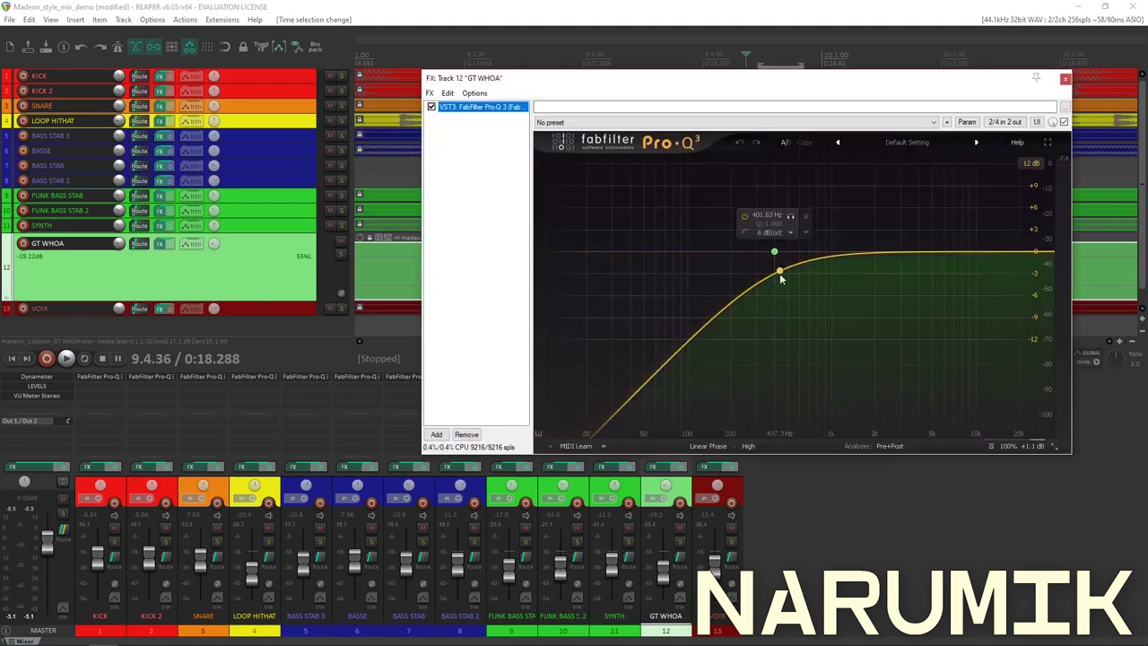
click(1064, 79)
scroll(716, 235, down, 3)
scroll(716, 237, down, 3)
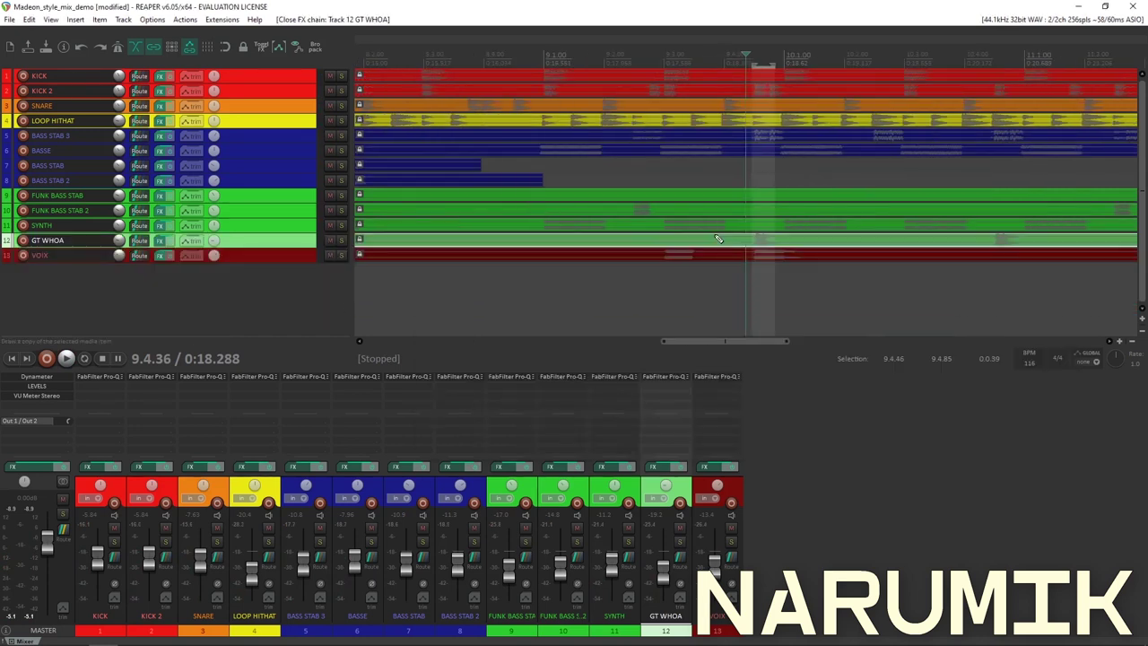
Enlarge the VOIX track and add a narrow bell boost of about +5.2 dB near 200 Hz in its Pro-Q 3
click(244, 260)
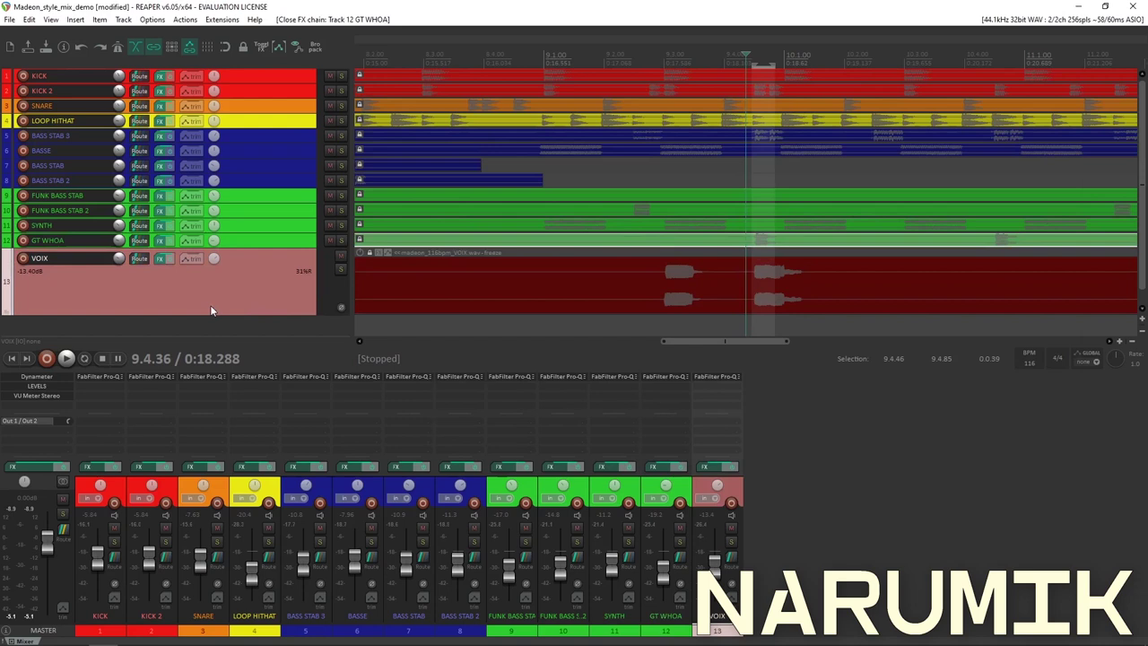
click(159, 258)
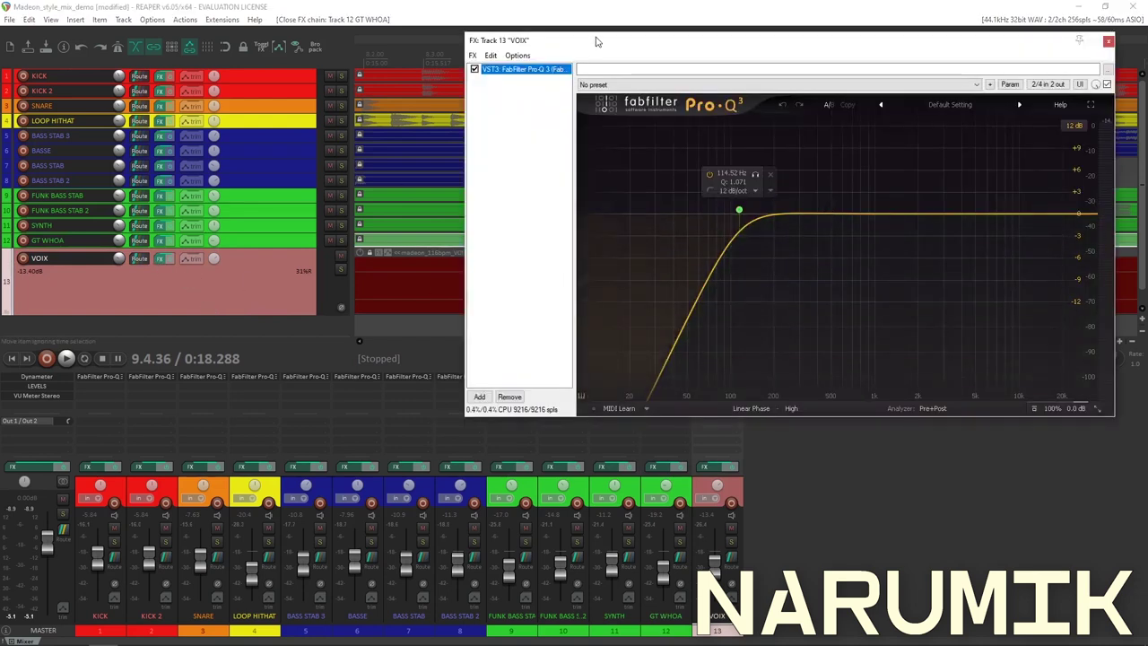
drag(596, 41, 491, 96)
key(space)
drag(681, 266, 672, 230)
drag(723, 415, 733, 390)
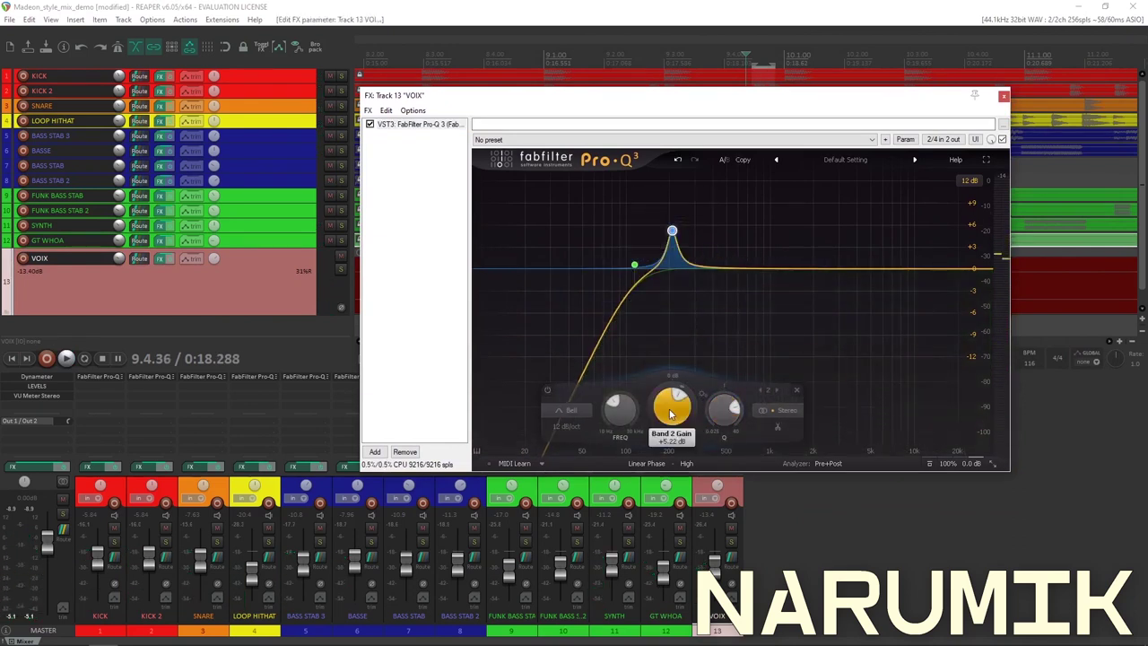
During playback, raise the VOIX bell to about +10.7 dB and sweep it to about 314 Hz
key(space)
scroll(628, 408, up, 5)
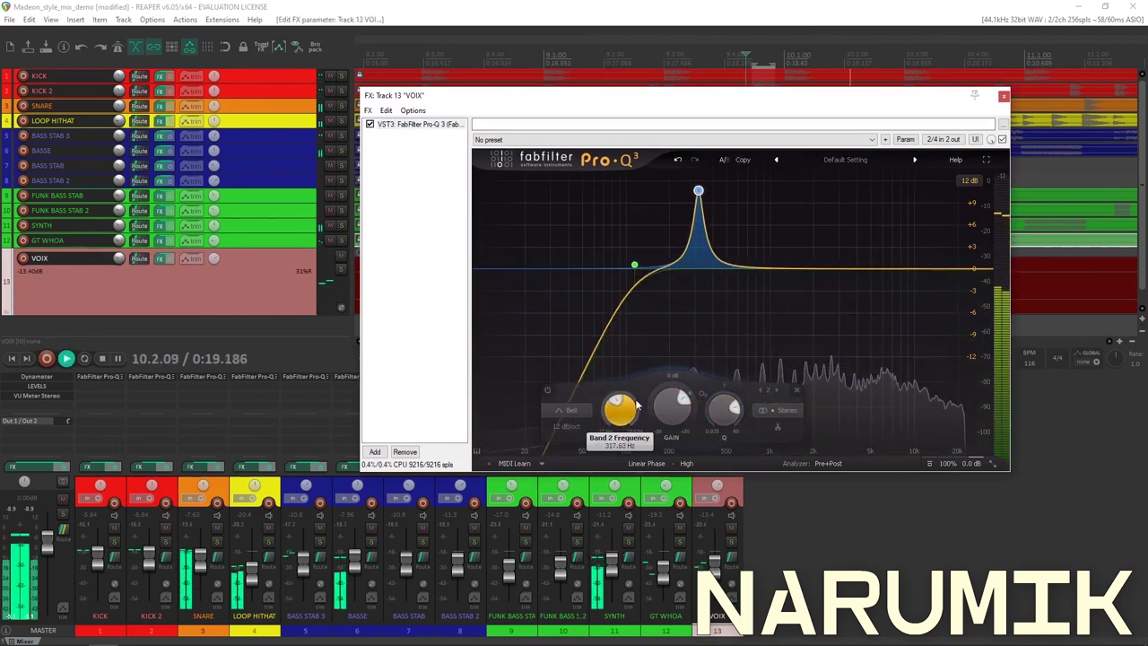
key(space)
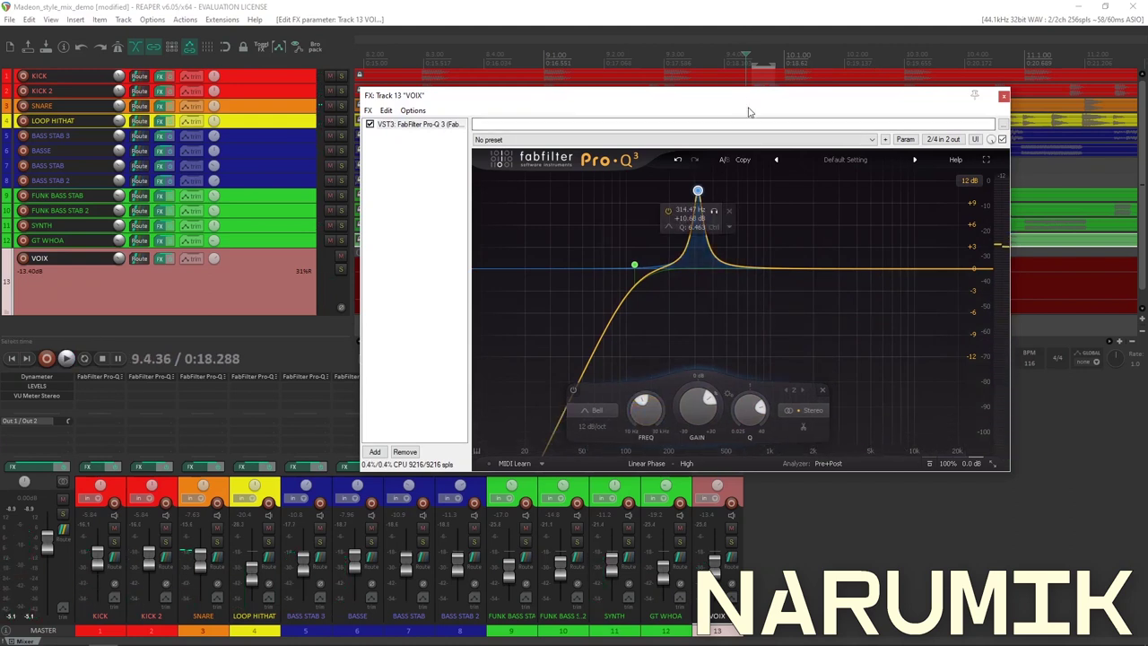
Set the time selection around the two VOIX phrases between bars 9.3 and 10.1 and play it in a loop
drag(737, 97, 733, 301)
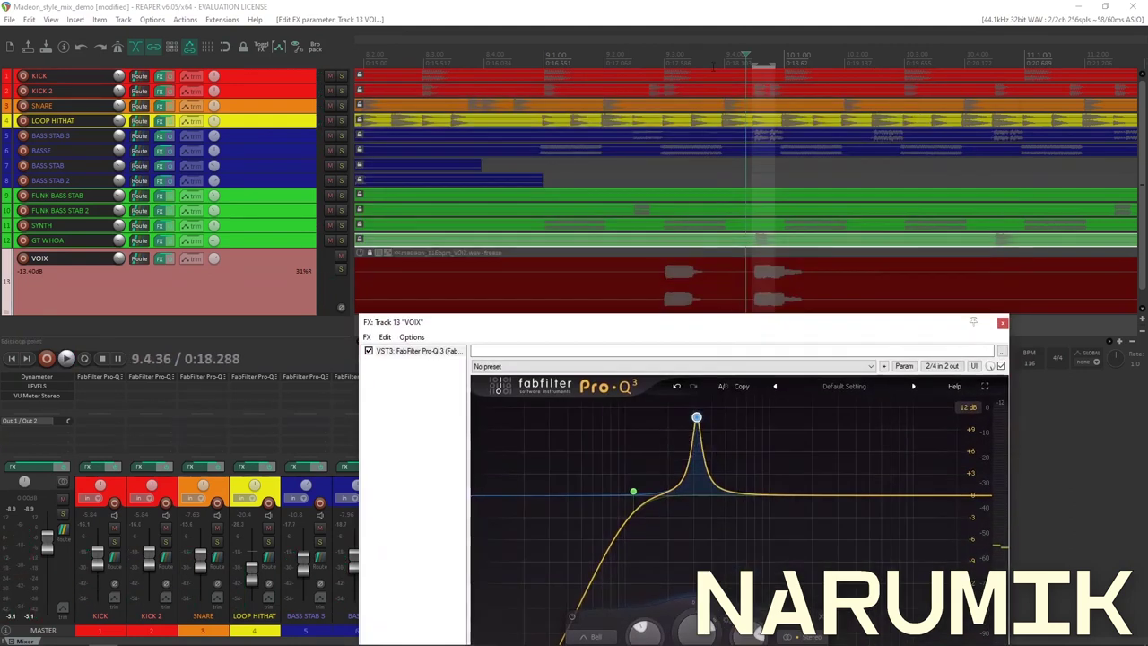
drag(654, 64, 805, 67)
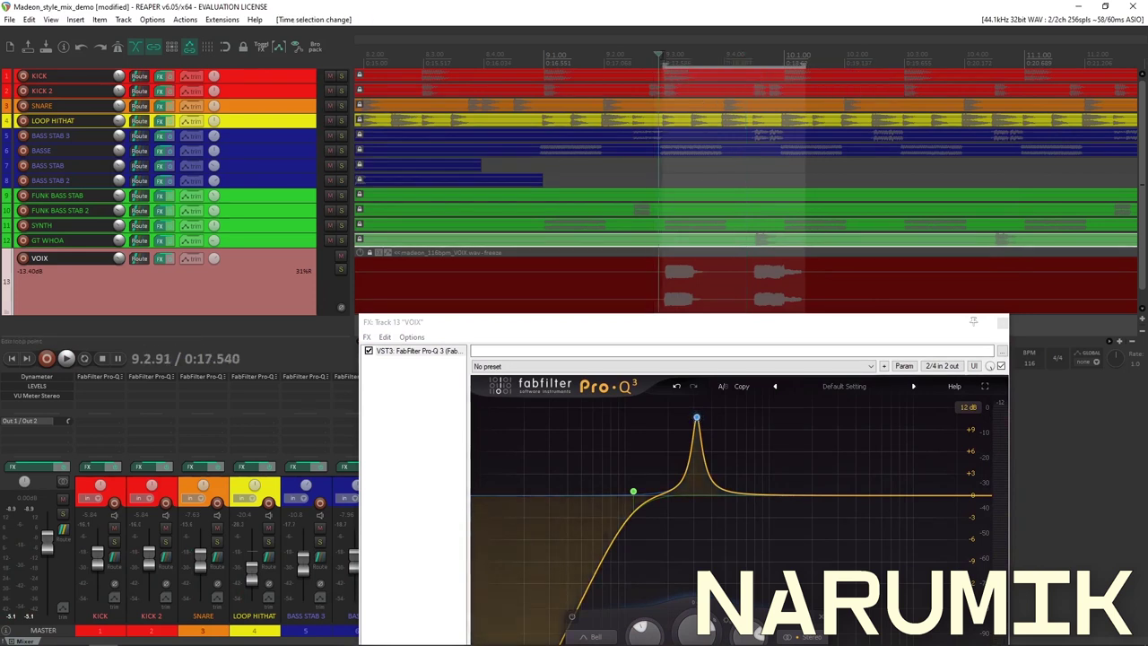
key(space)
drag(574, 321, 542, 120)
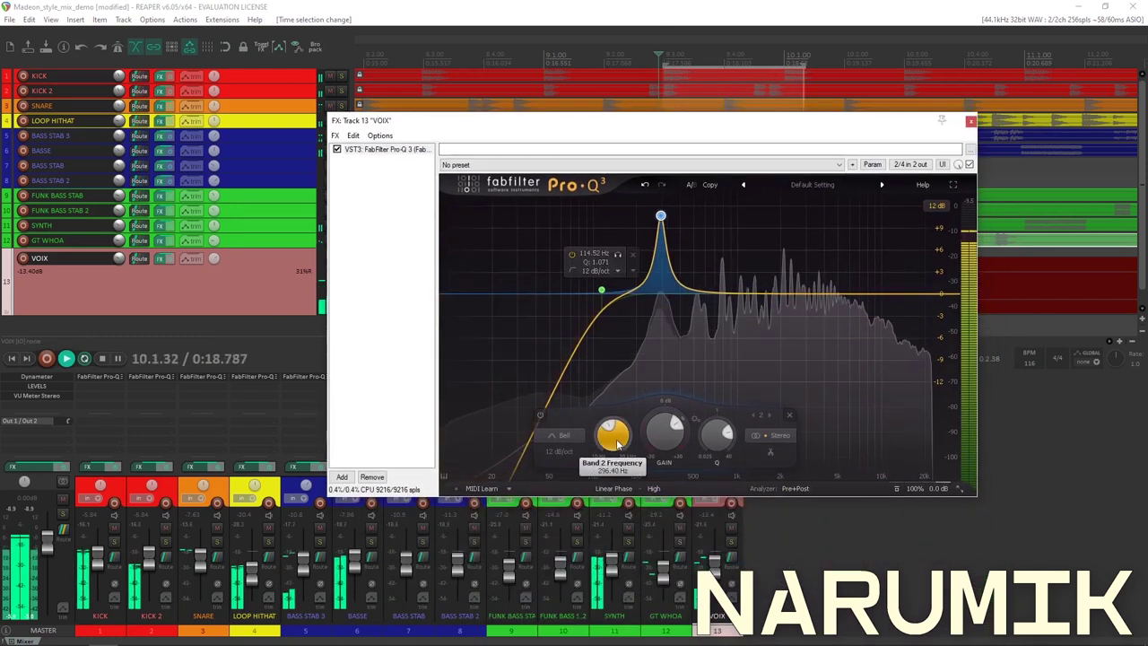
Move the VOIX bell to about 275 Hz, turn it into a cut and widen its Q to about 4
drag(617, 446, 663, 497)
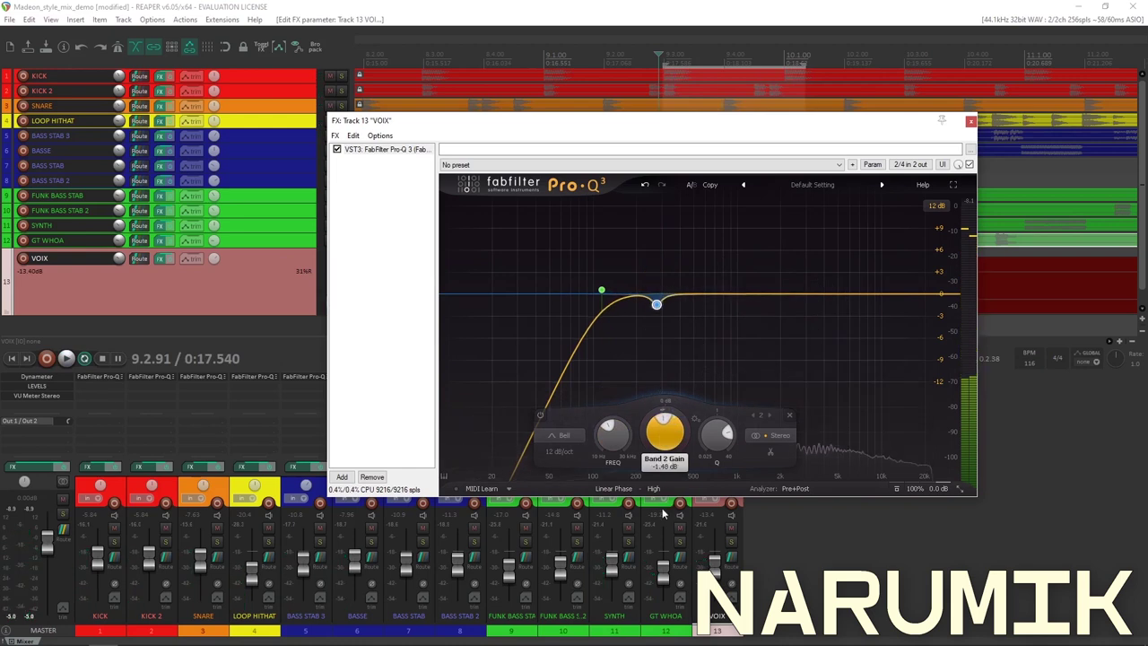
key(space)
drag(663, 436, 703, 459)
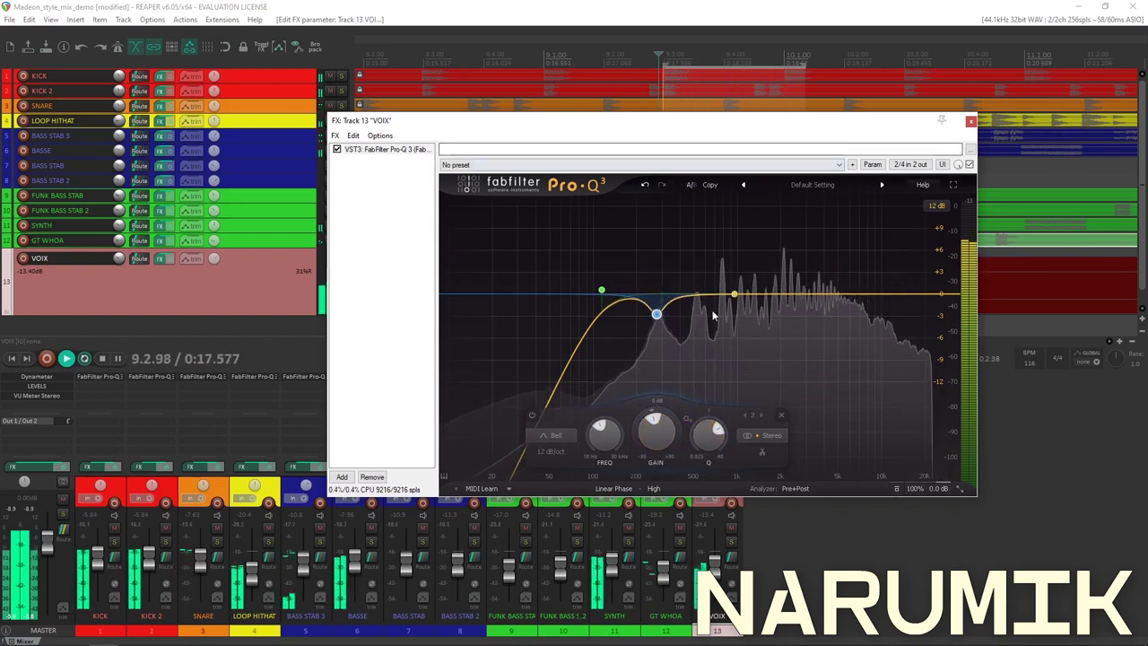
Compare the looped VOIX with the 275 Hz cut band disabled and enabled, leaving the band on
click(532, 415)
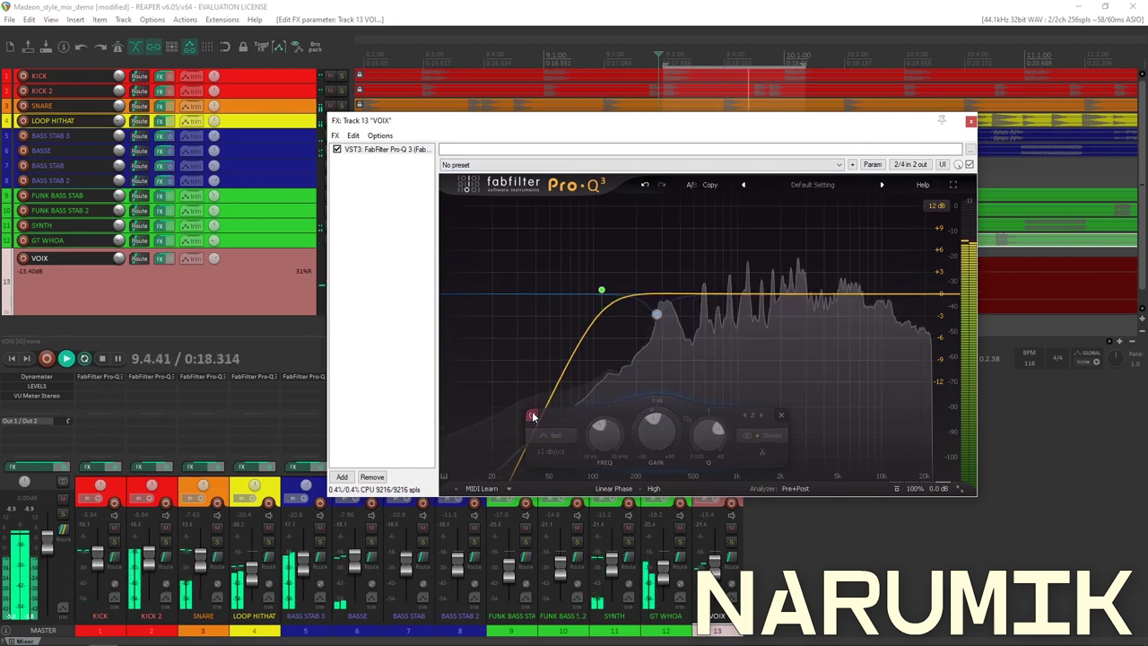
click(532, 415)
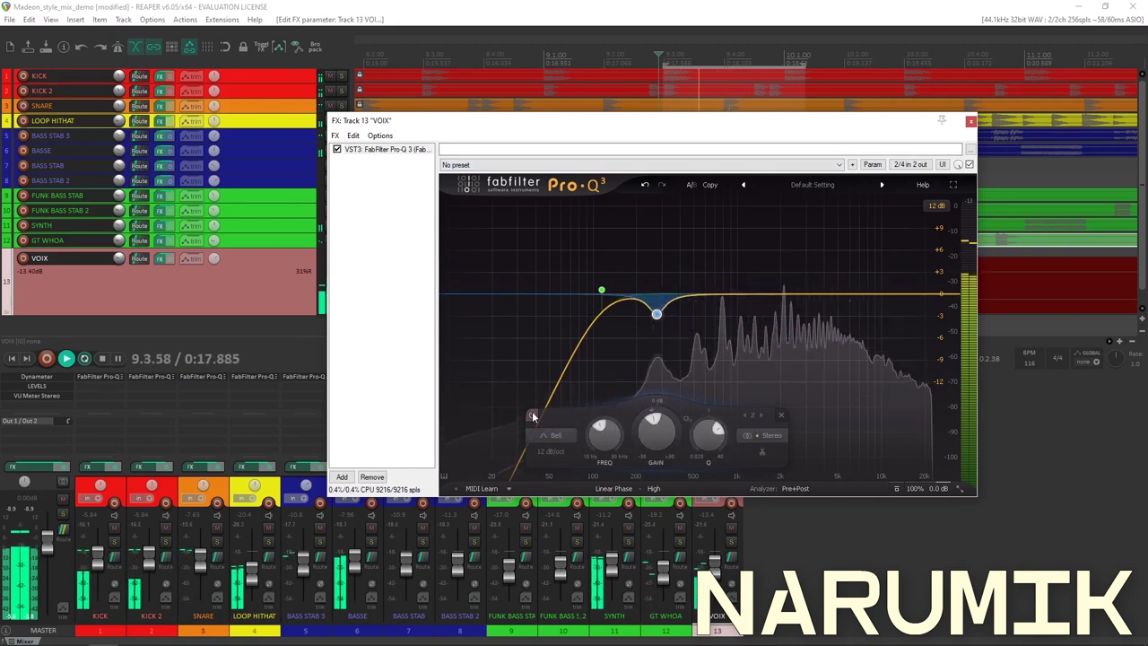
click(532, 416)
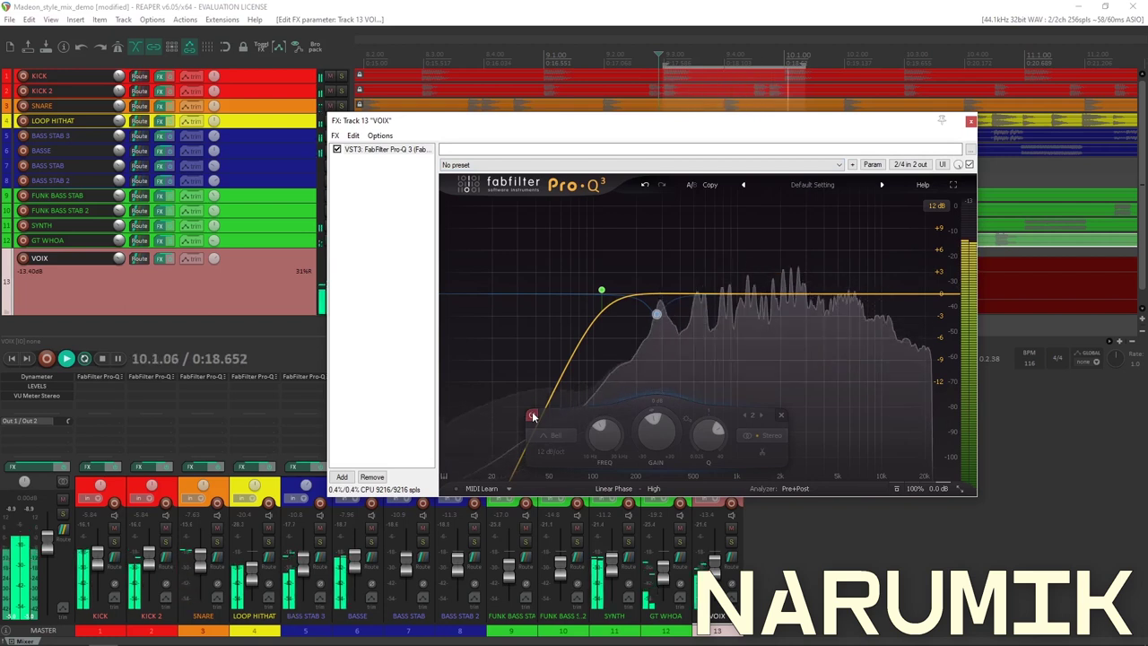
click(532, 415)
Reduce the VOIX cut to about -2.2 dB, checking it against the disabled band before stopping playback
drag(660, 439, 664, 429)
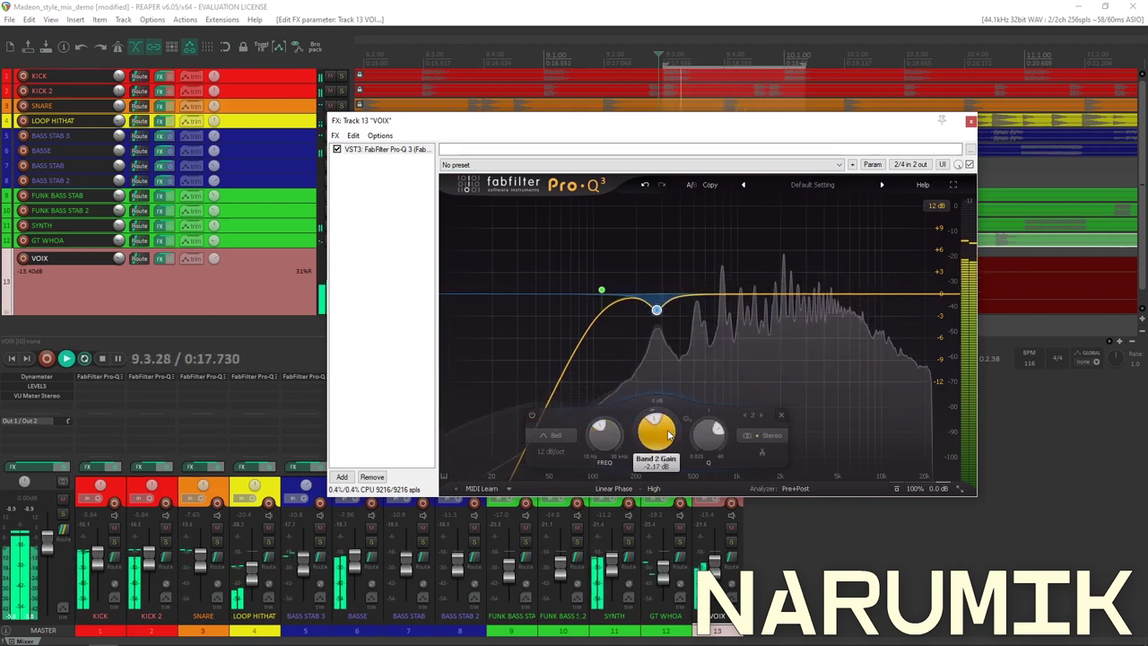
click(532, 415)
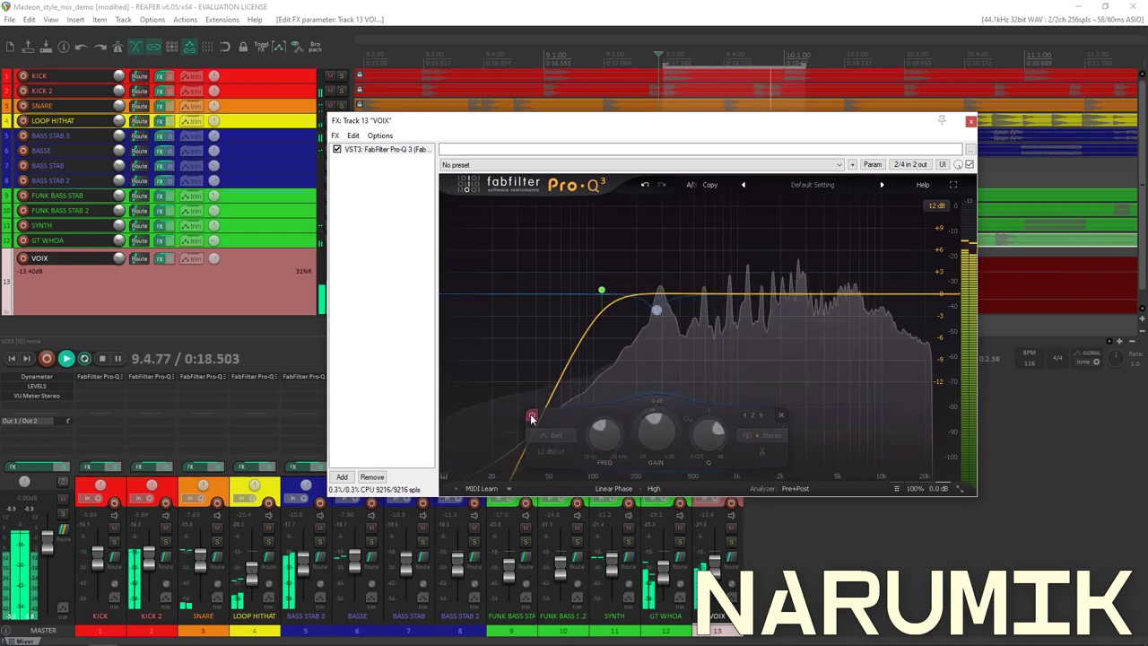
click(532, 416)
scroll(656, 432, down, 1)
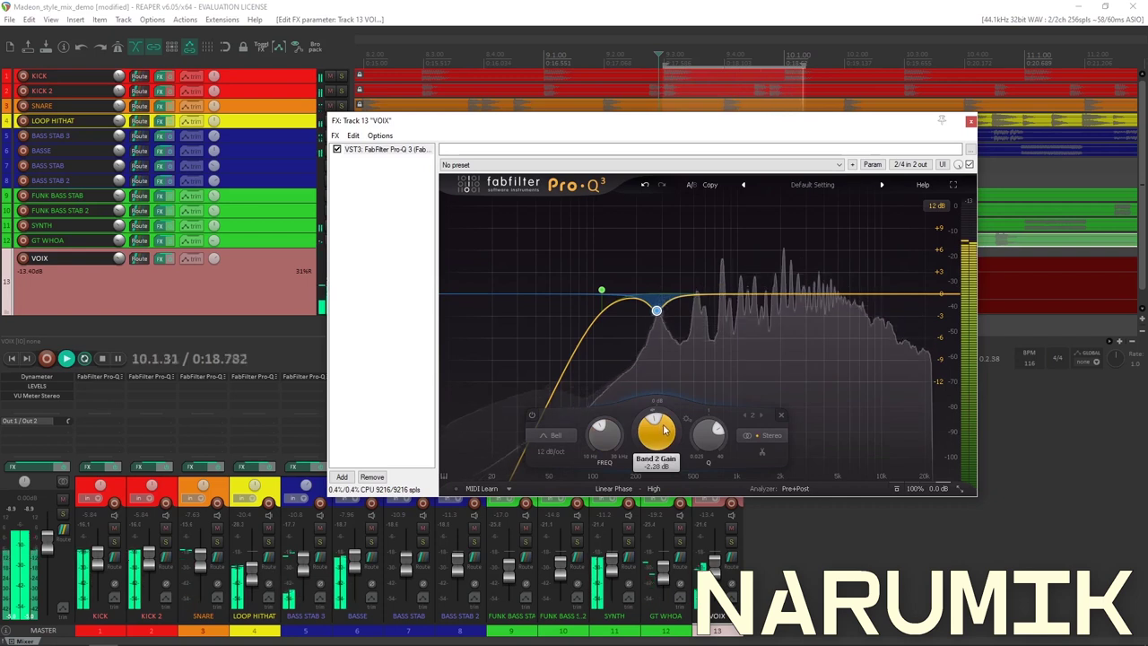
key(space)
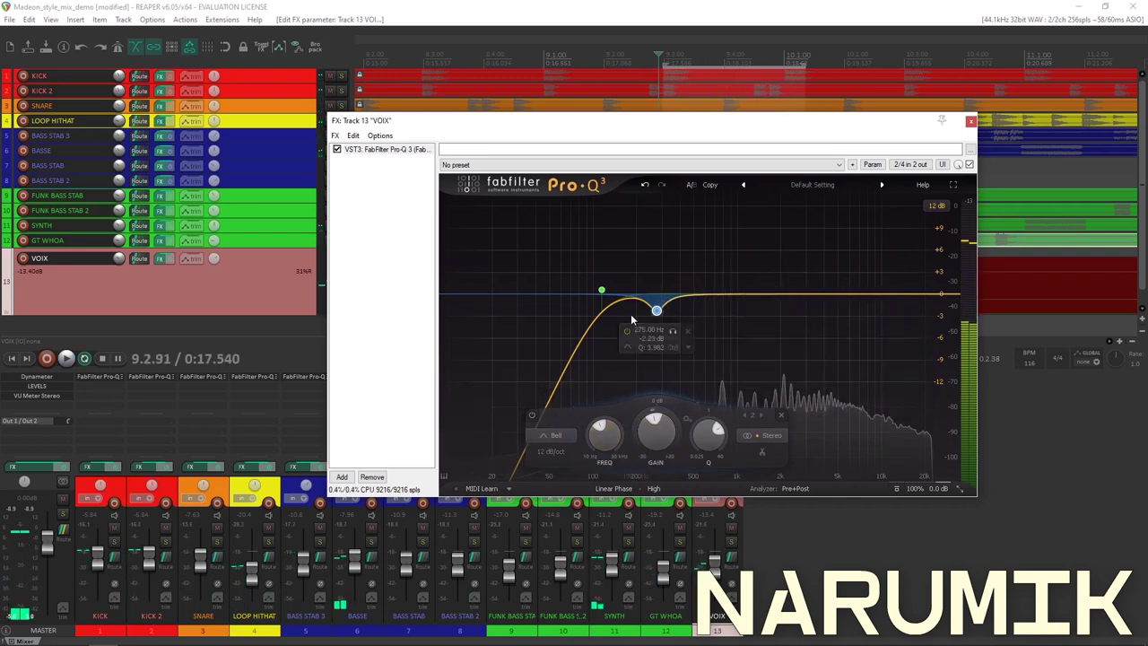
Solo VOIX, reset its peak read-out and measure the track's level with Pro-Q 3 enabled
drag(524, 125, 417, 213)
click(340, 269)
key(space)
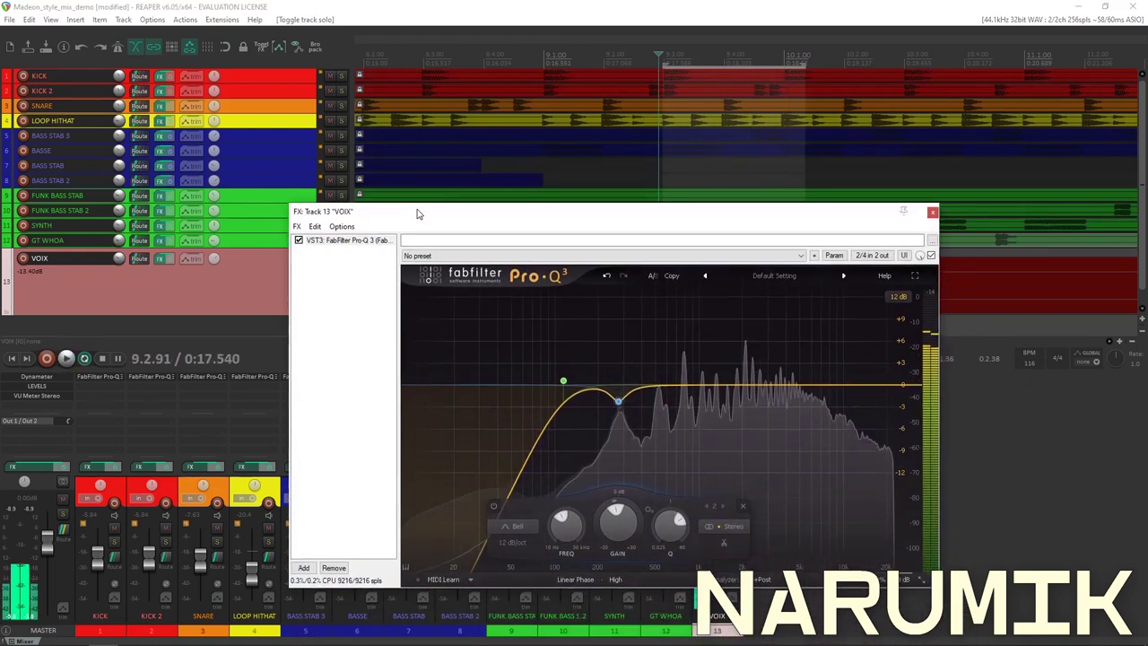
drag(530, 212, 644, 56)
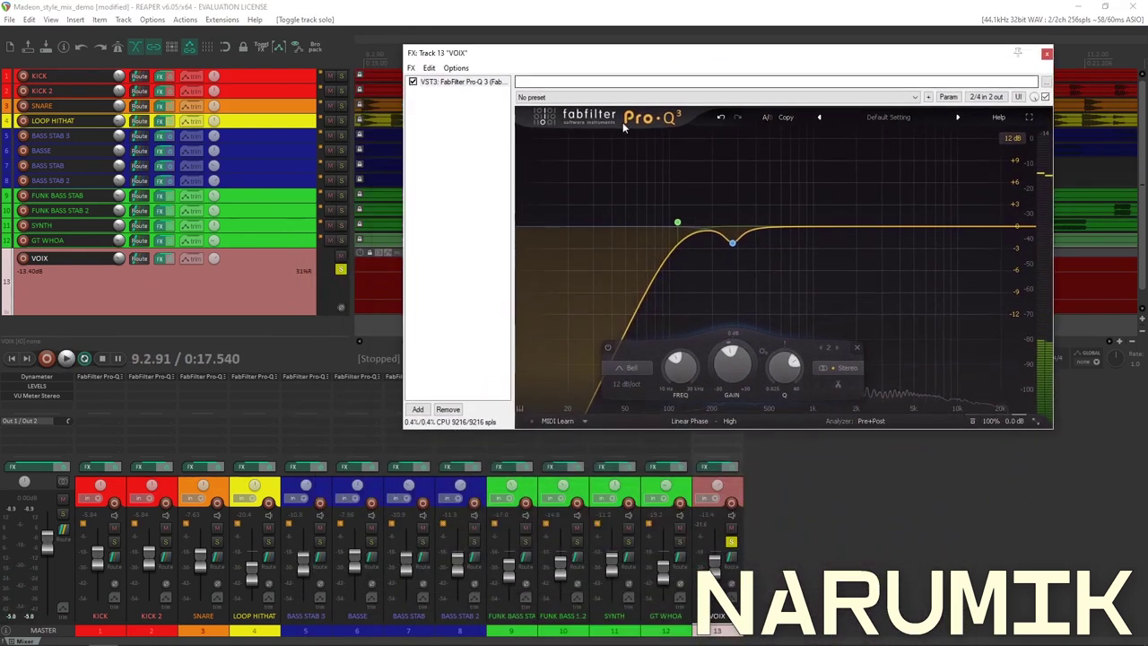
click(703, 526)
key(space)
key(space)
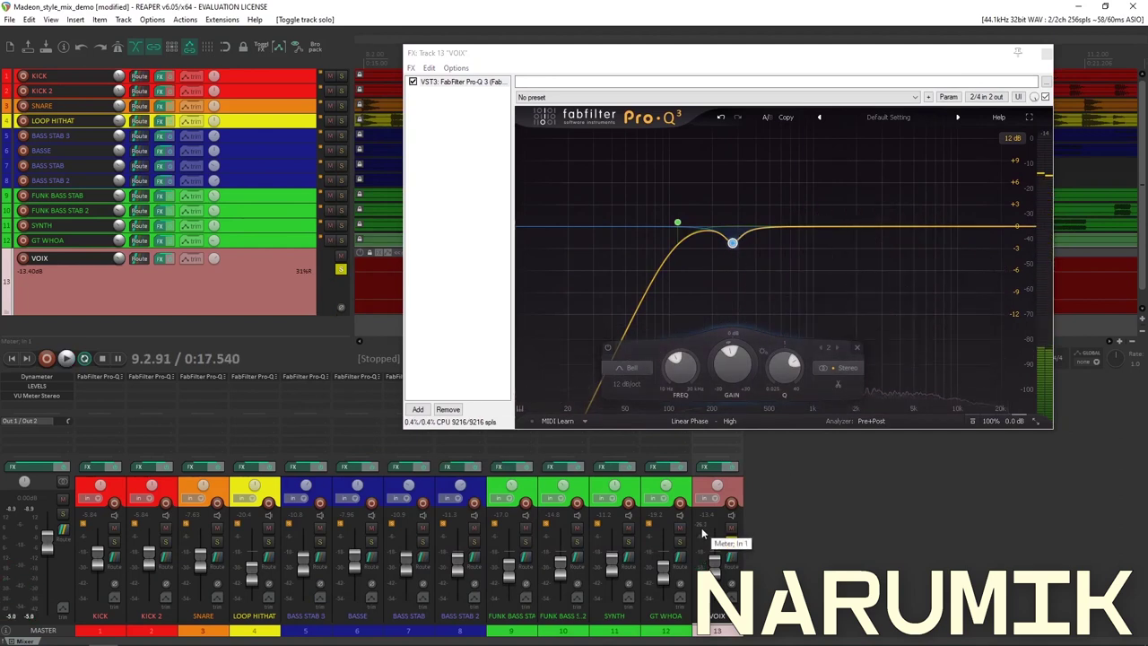
Measure VOIX with Pro-Q 3 bypassed, set the plug-in's output level to -0.1 dB and re-enable it during playback
click(1044, 97)
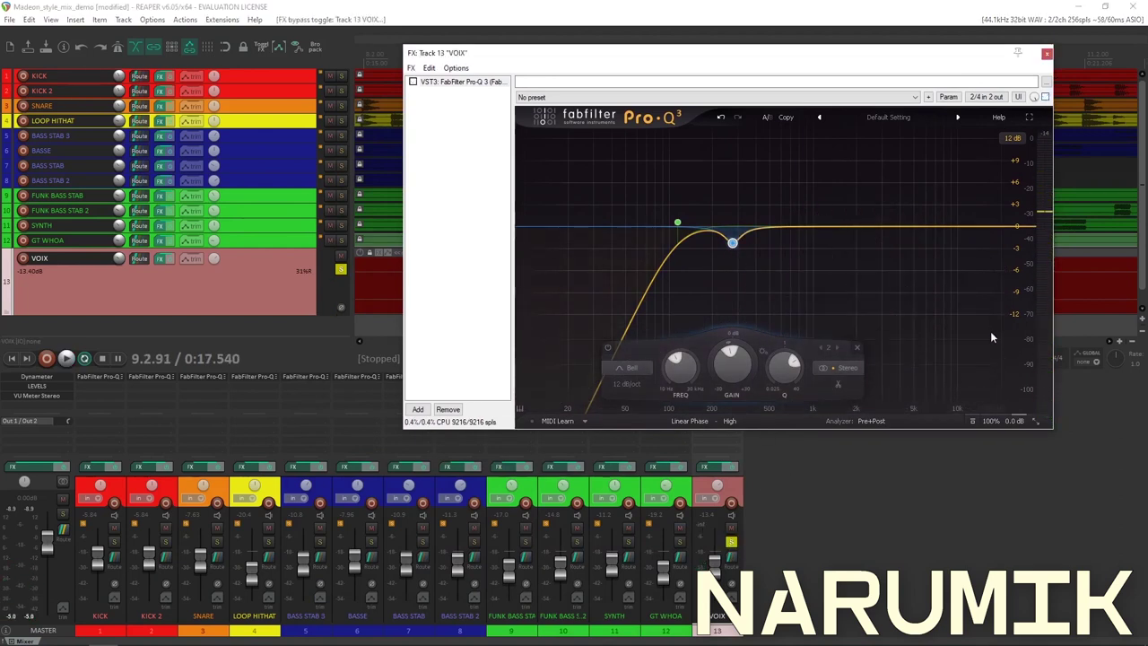
click(704, 530)
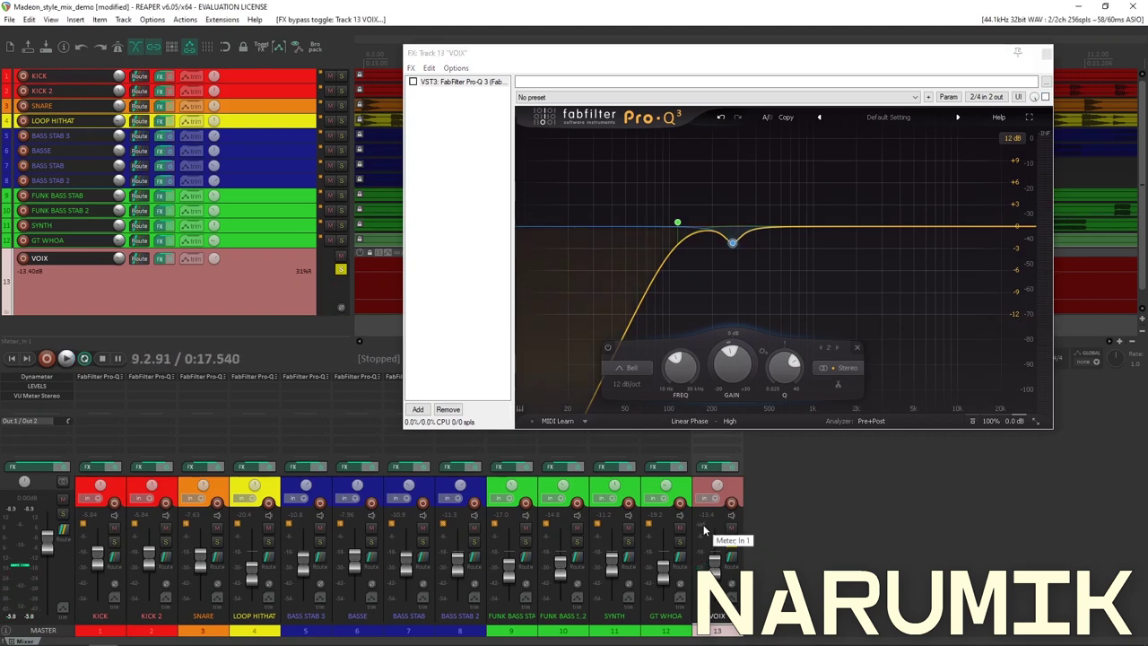
click(1004, 378)
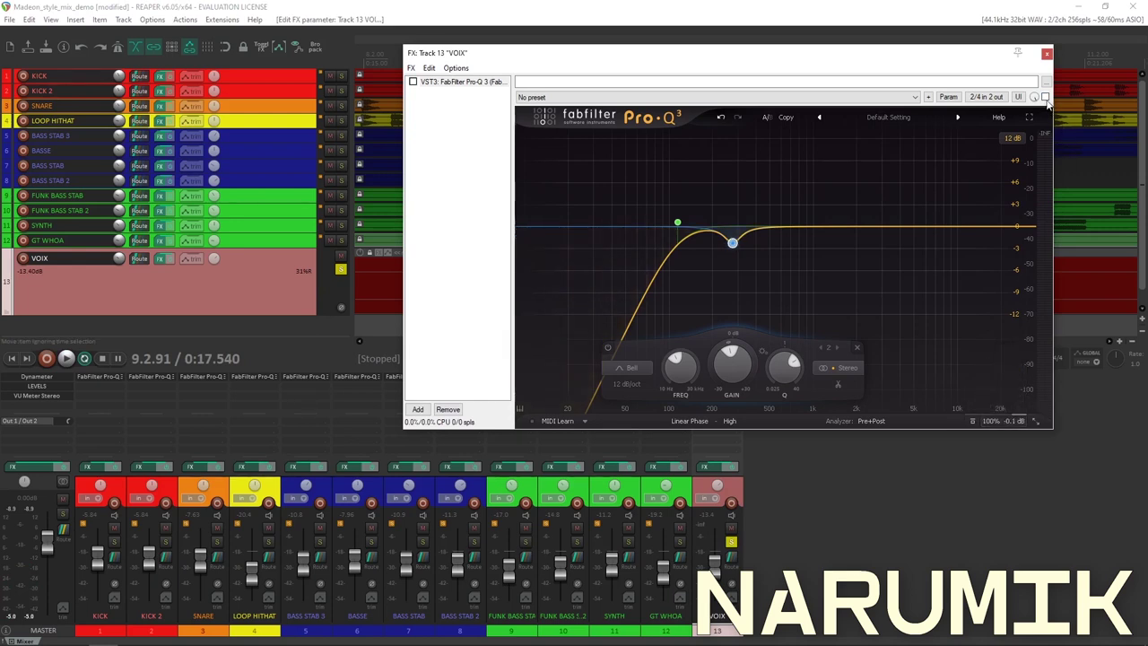
key(space)
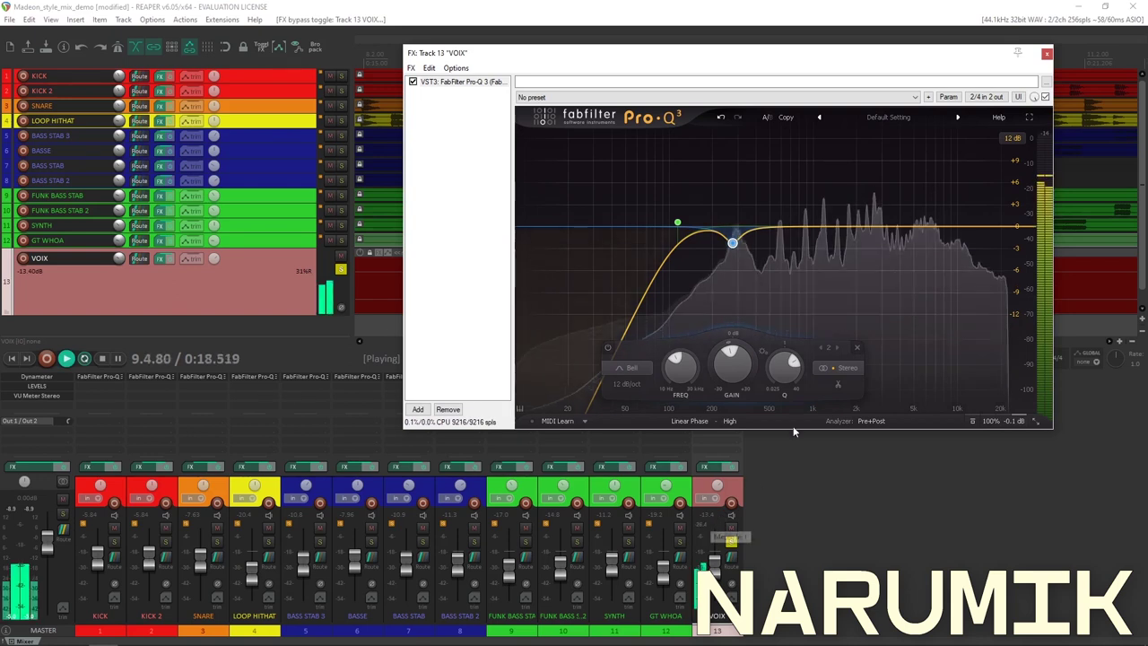
Unsolo VOIX and compare its Pro-Q 3 bypassed and enabled in the full mix, leaving it on and stopping playback
drag(934, 52, 830, 305)
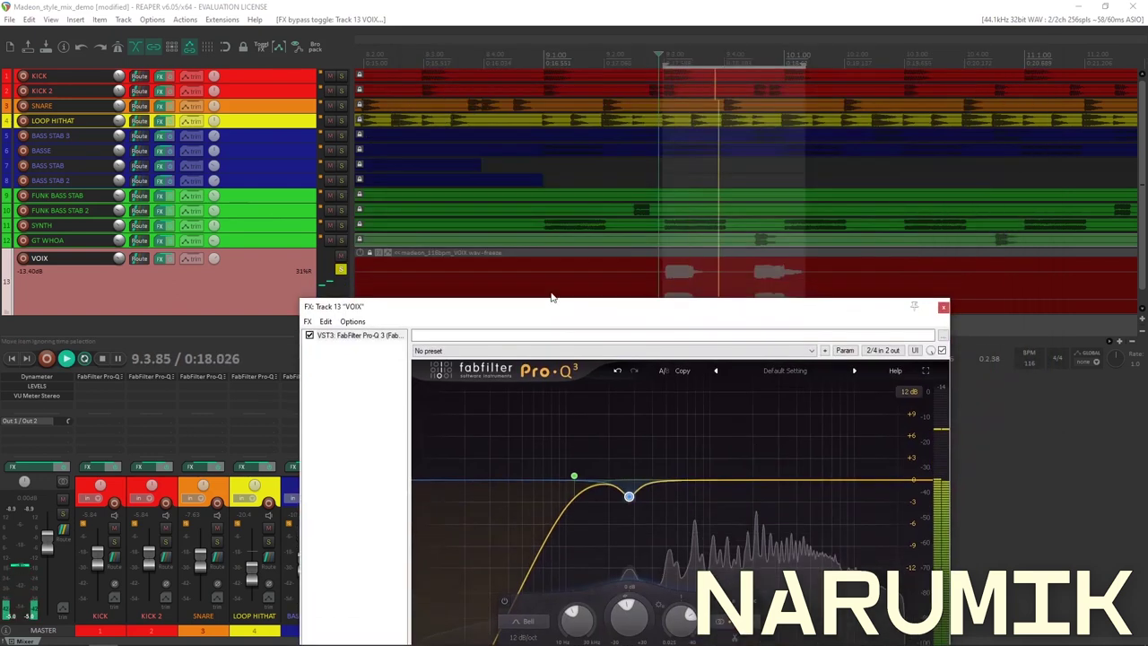
click(309, 336)
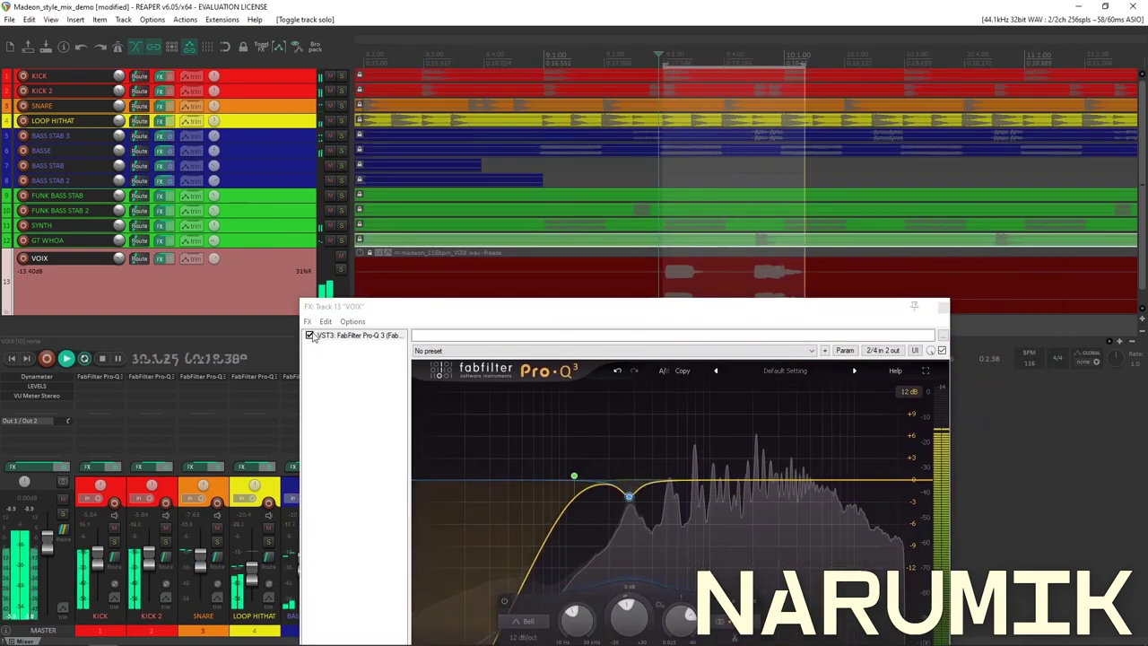
click(309, 336)
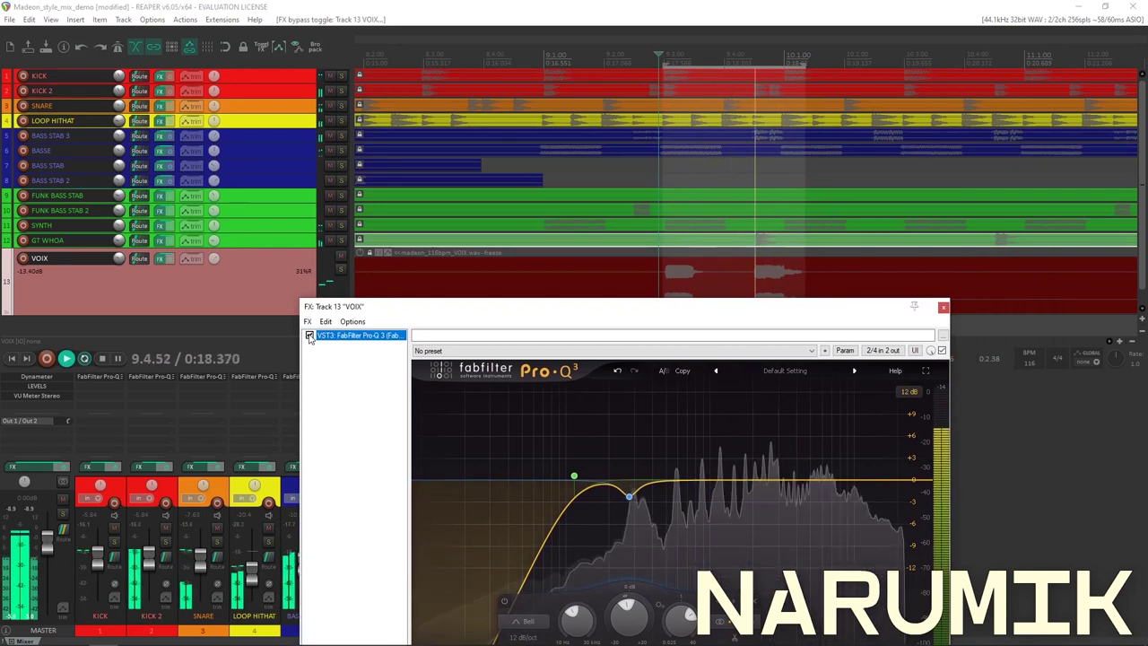
key(space)
Save the project and close the VOIX effects window
click(365, 5)
key(ctrl+s)
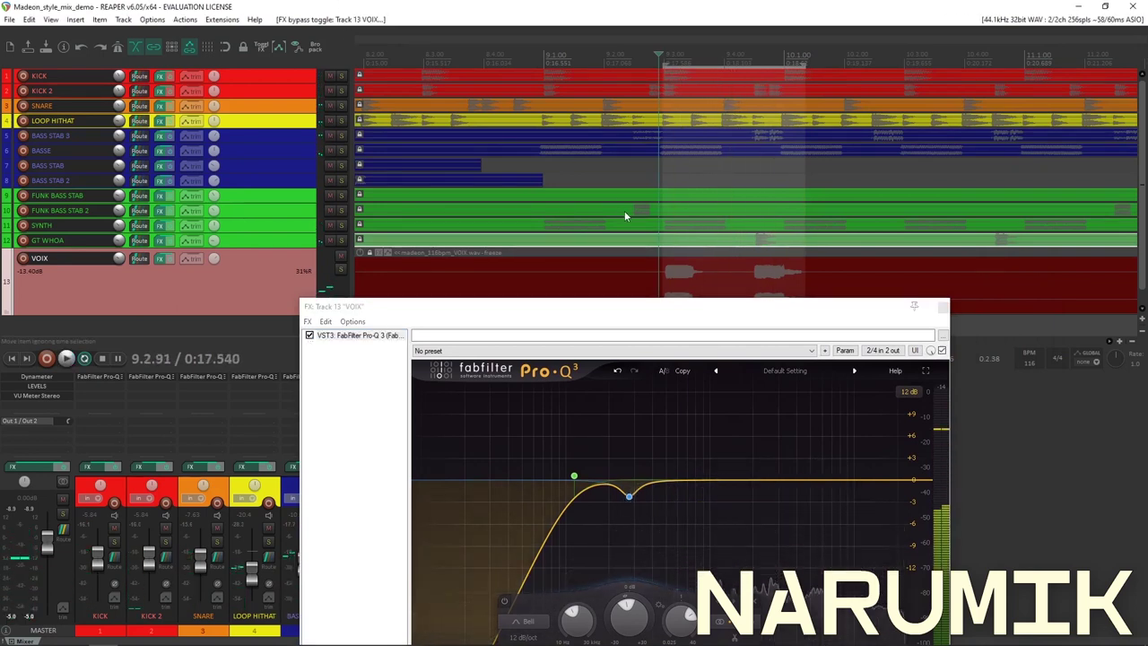
scroll(625, 215, down, 3)
click(943, 306)
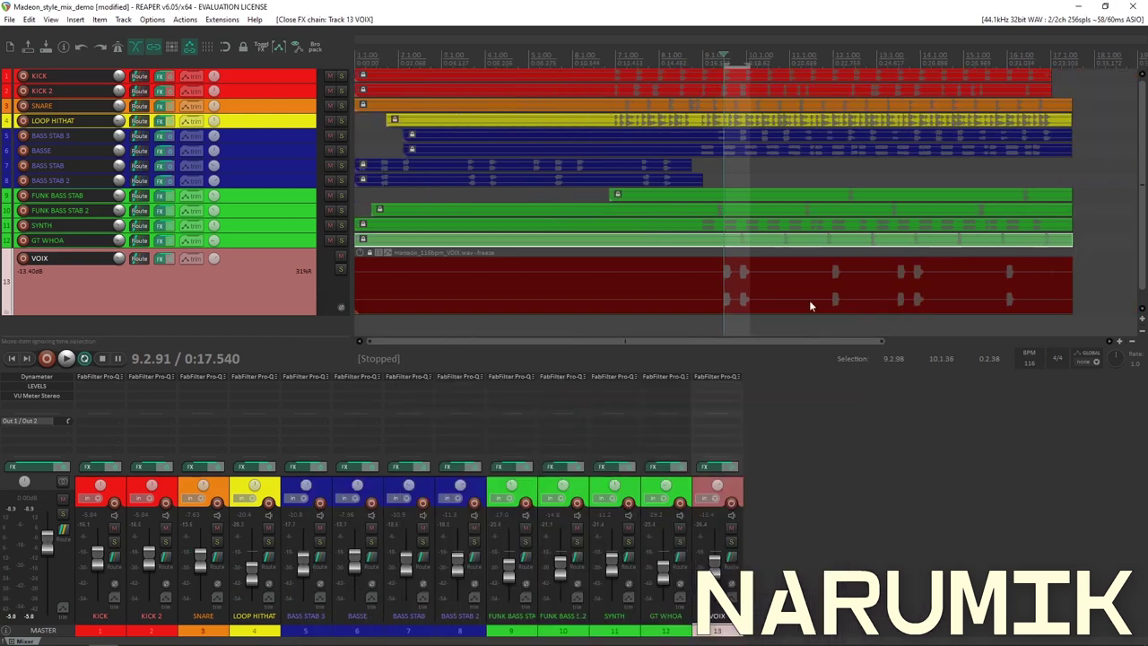
scroll(782, 278, down, 1)
scroll(783, 278, down, 2)
mouse_move(717, 642)
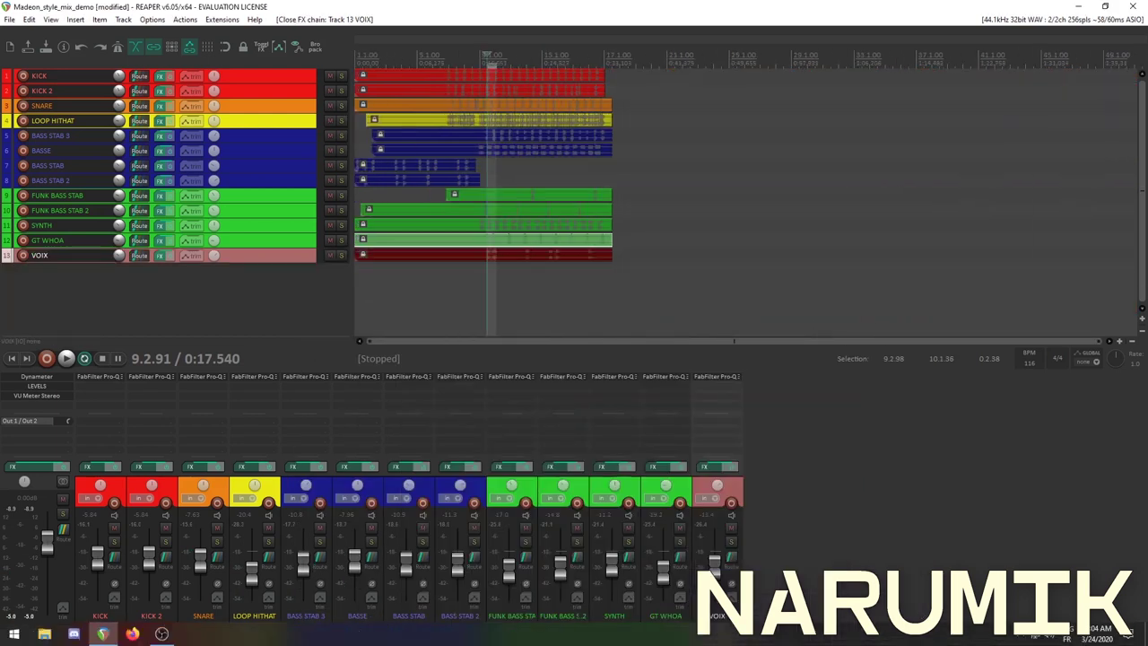
Play the full mix from position 6.4.45 through to its end without looping
scroll(428, 109, up, 3)
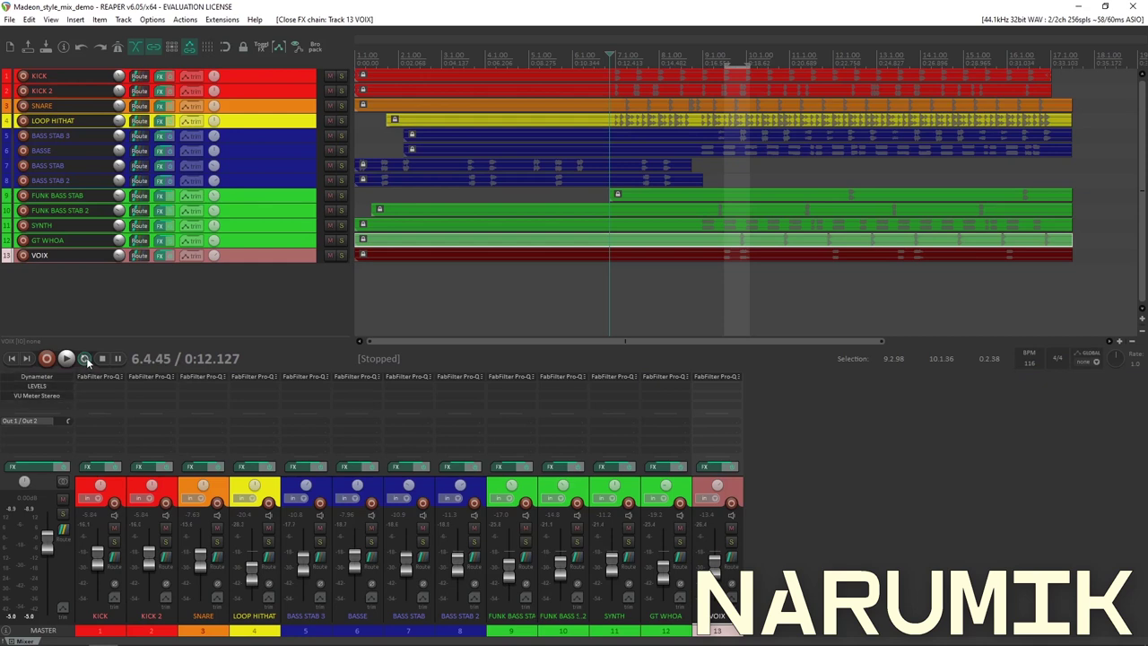
key(space)
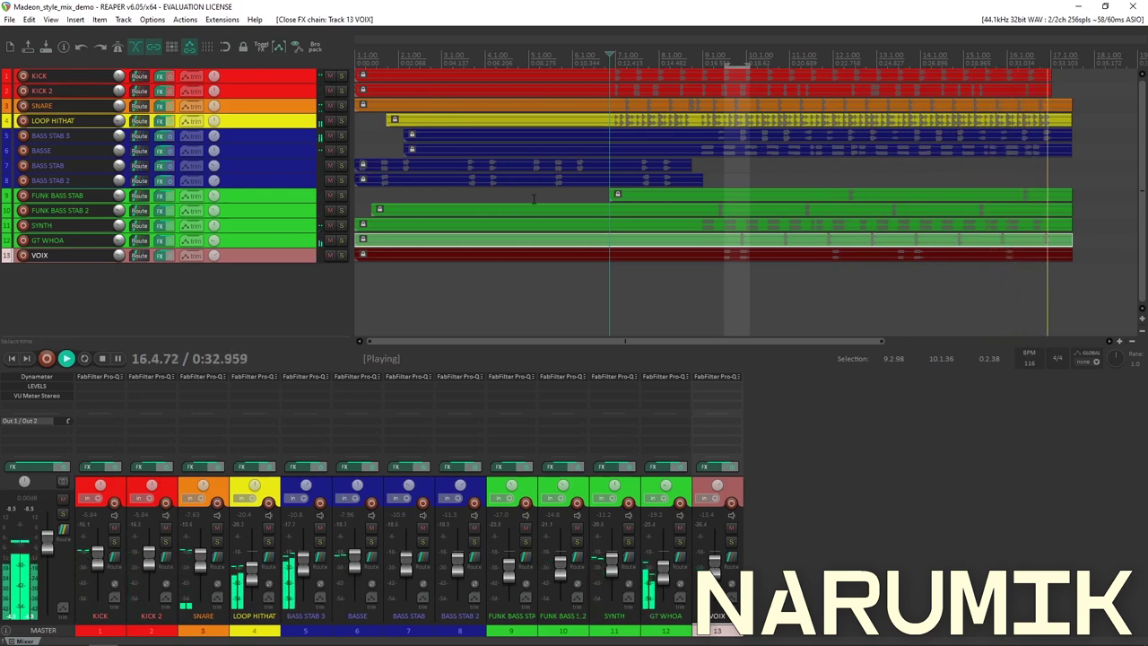
key(space)
Bypass the LEVELS plug-in on the master and play the mix again from 6.4.45
shift+click(46, 382)
key(space)
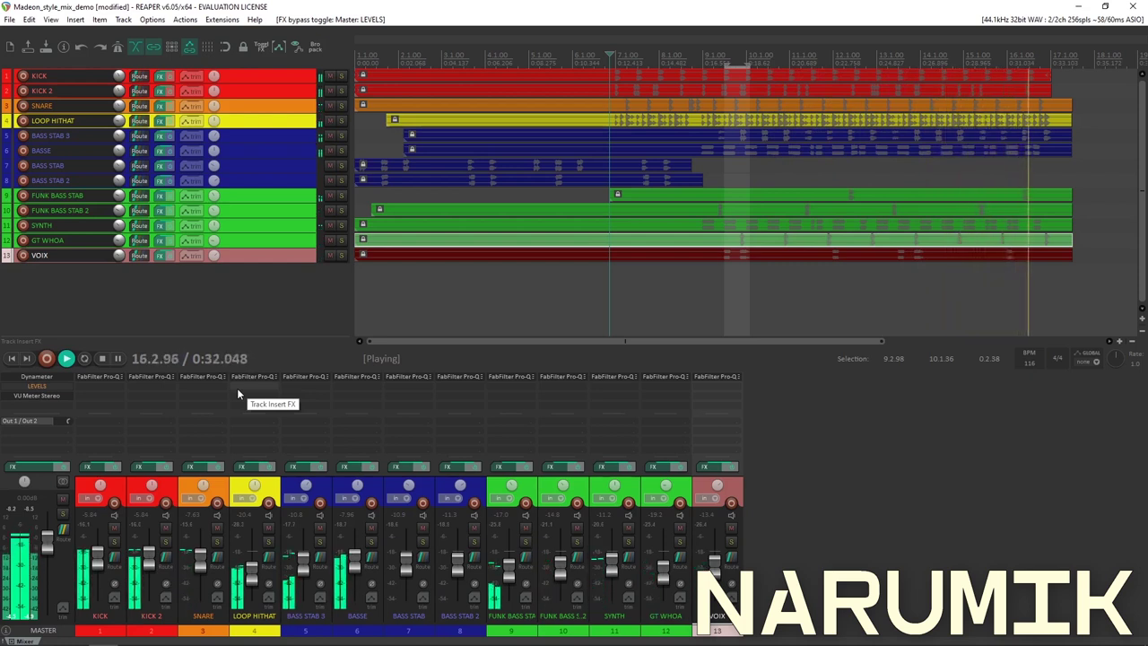
key(space)
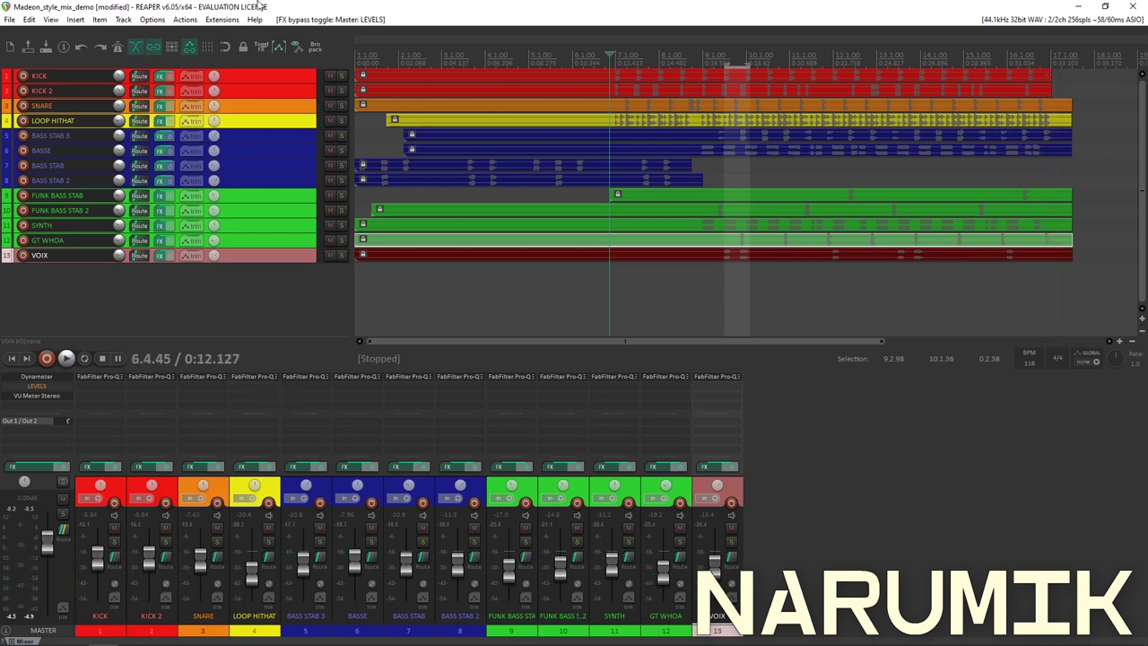
Compare the mix from position 9.3.83 with the effects on all tracks bypassed and enabled, leaving the effects enabled
click(261, 48)
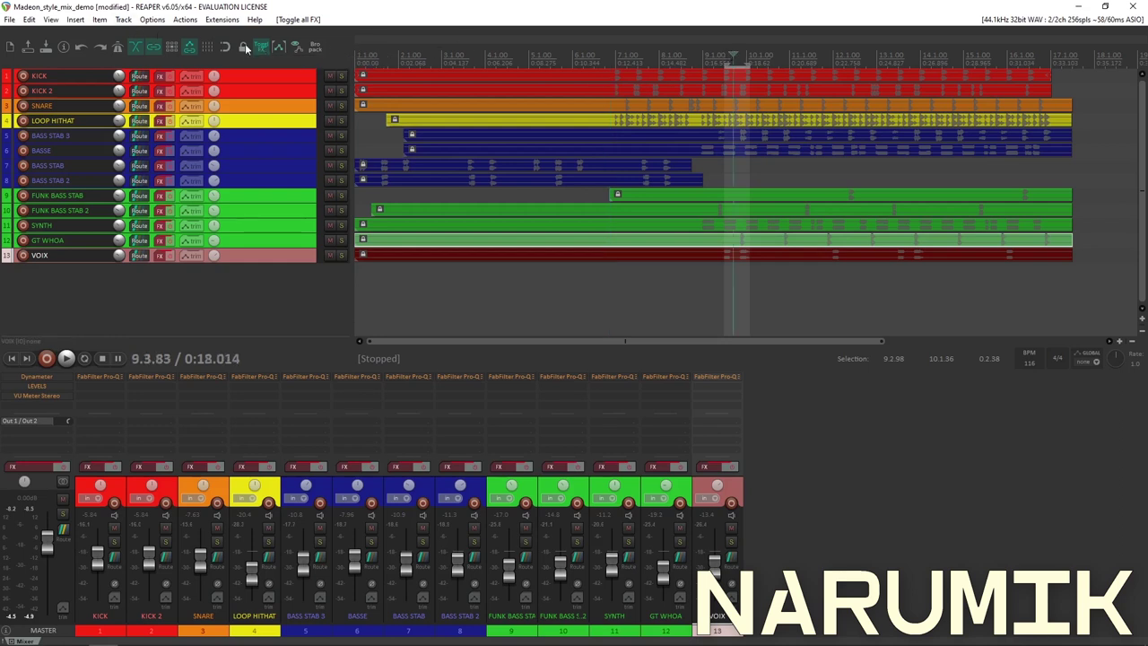
key(space)
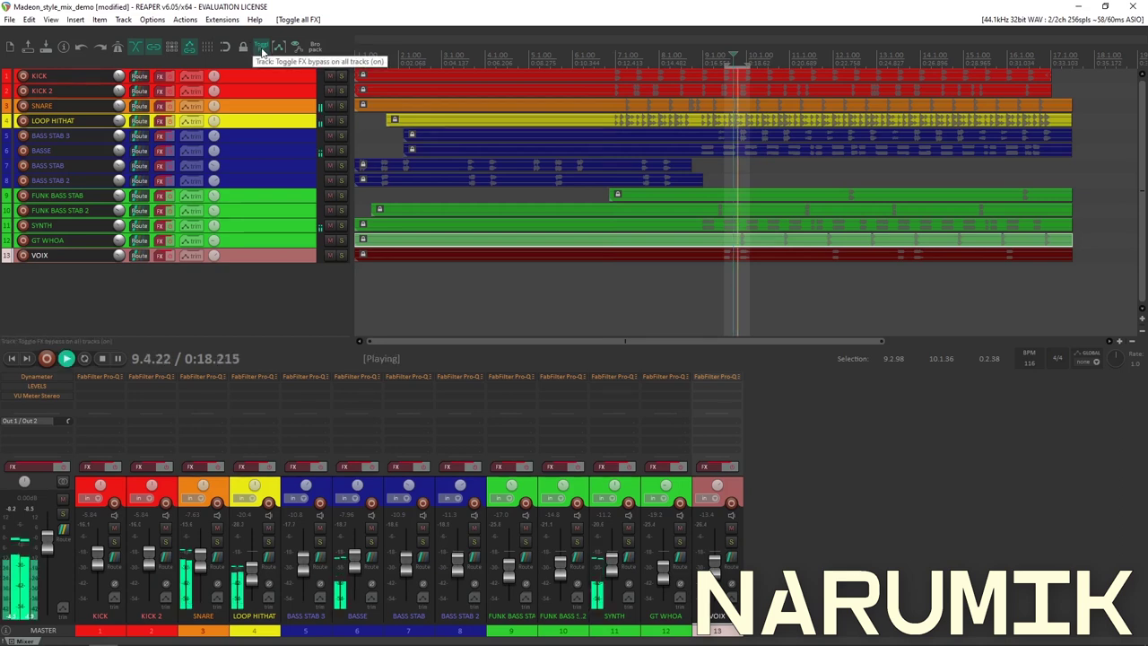
click(261, 52)
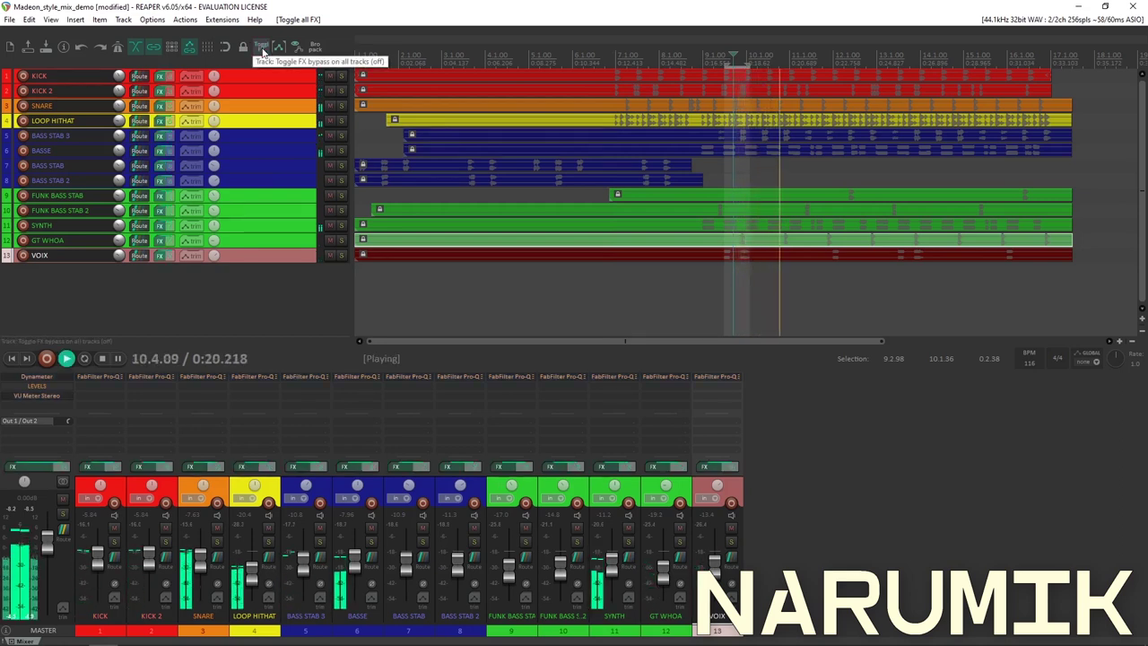
click(261, 51)
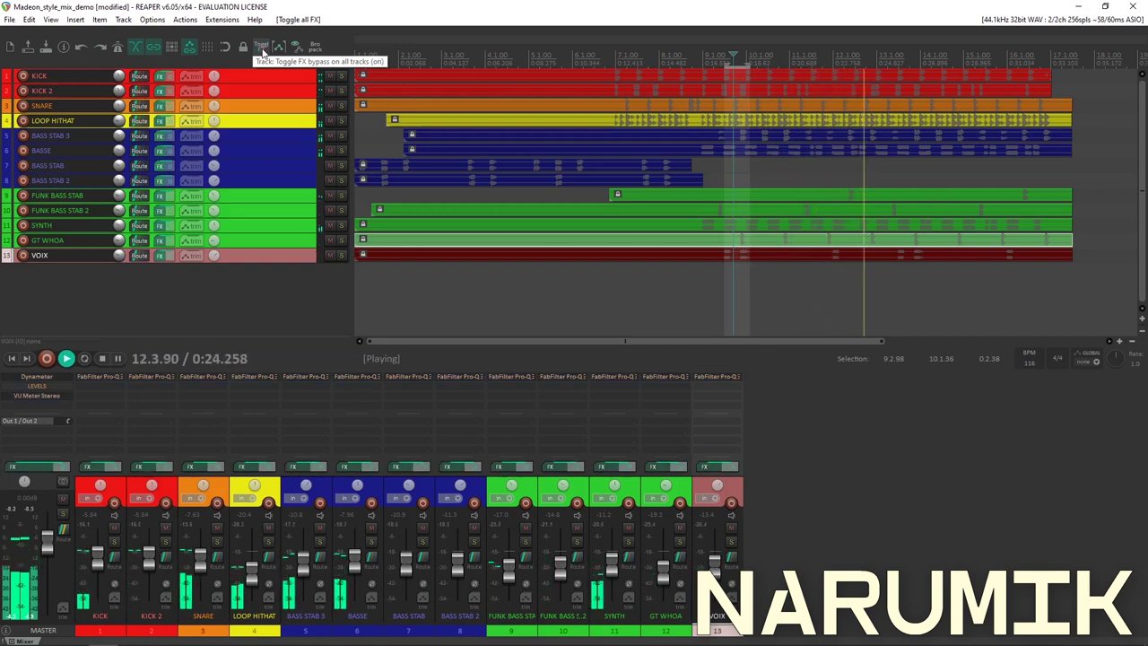
click(261, 51)
click(262, 50)
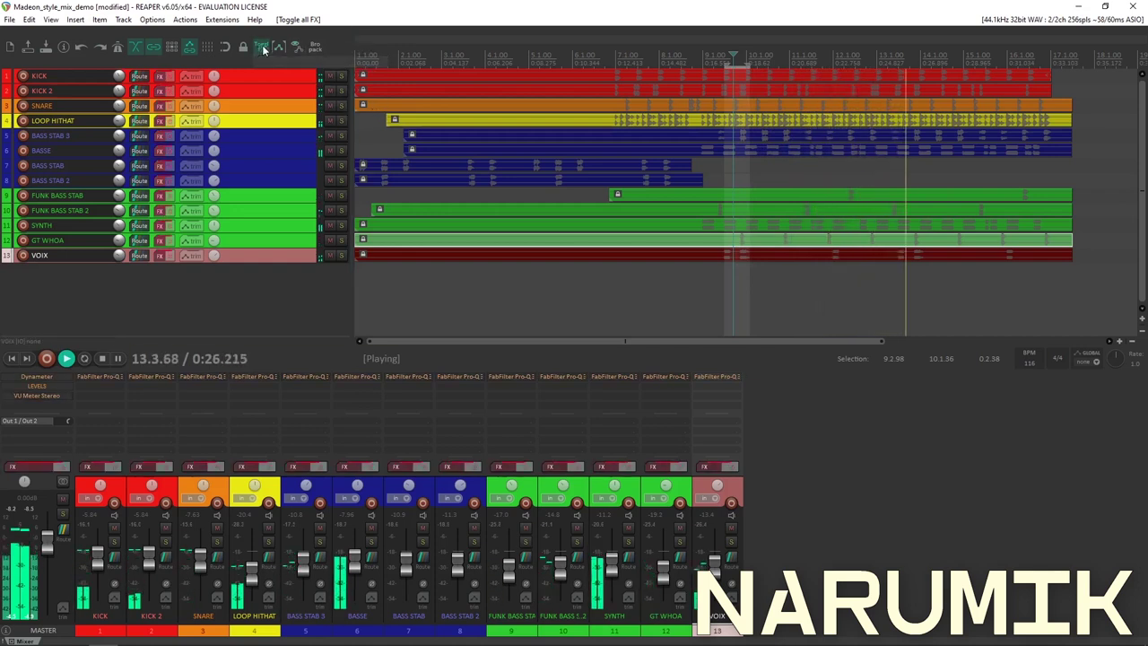
key(space)
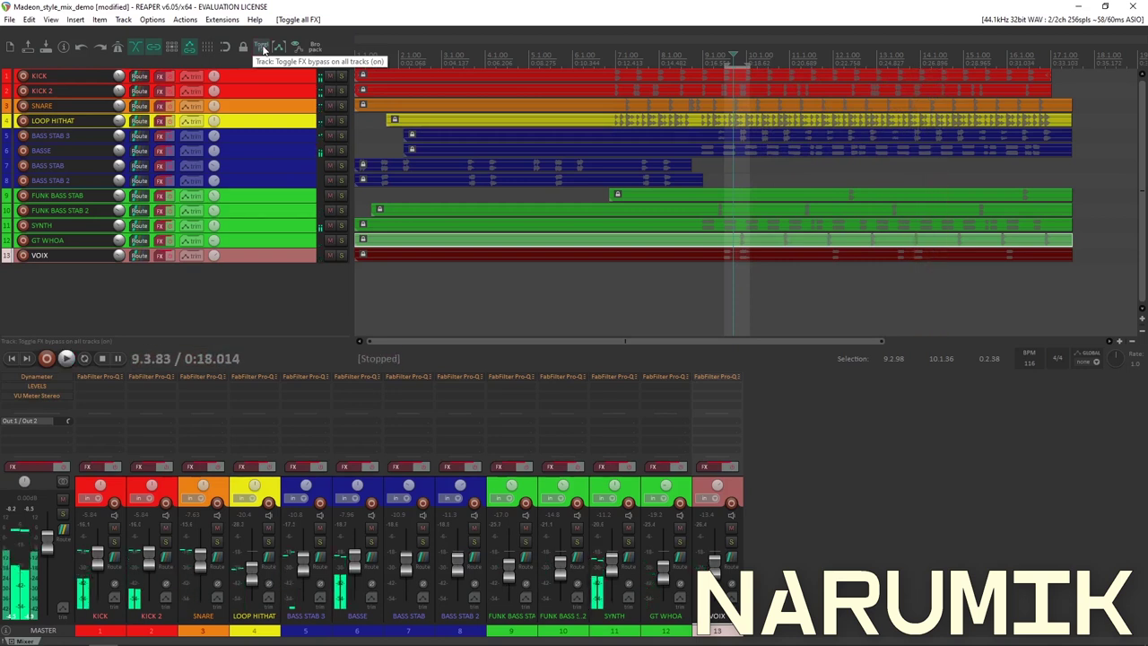
click(262, 50)
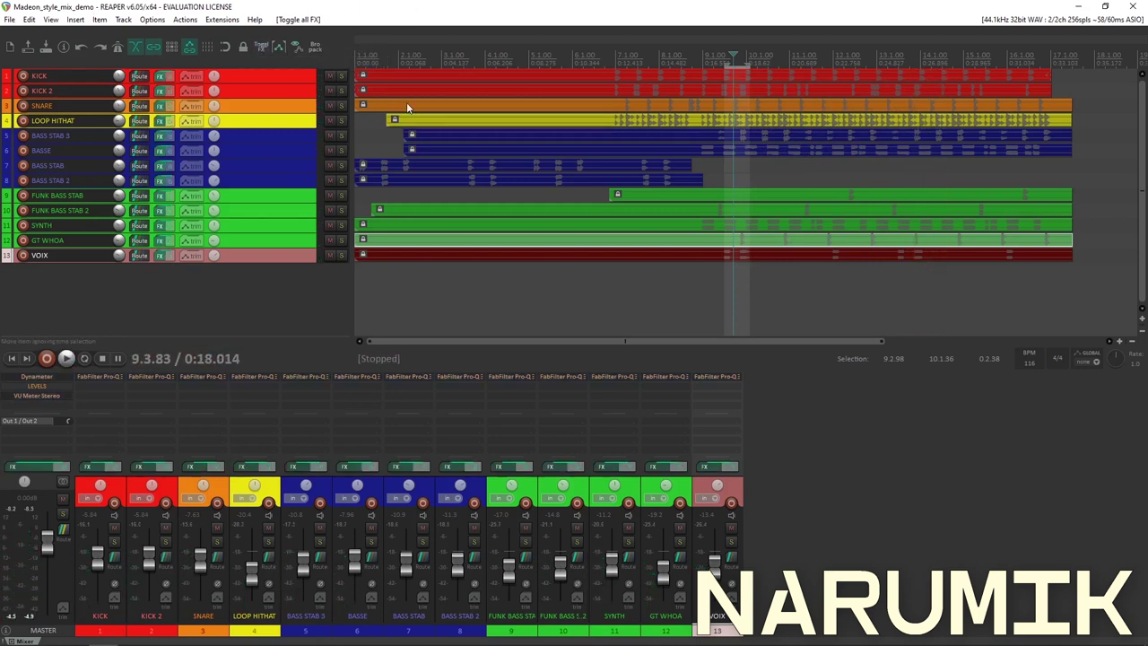